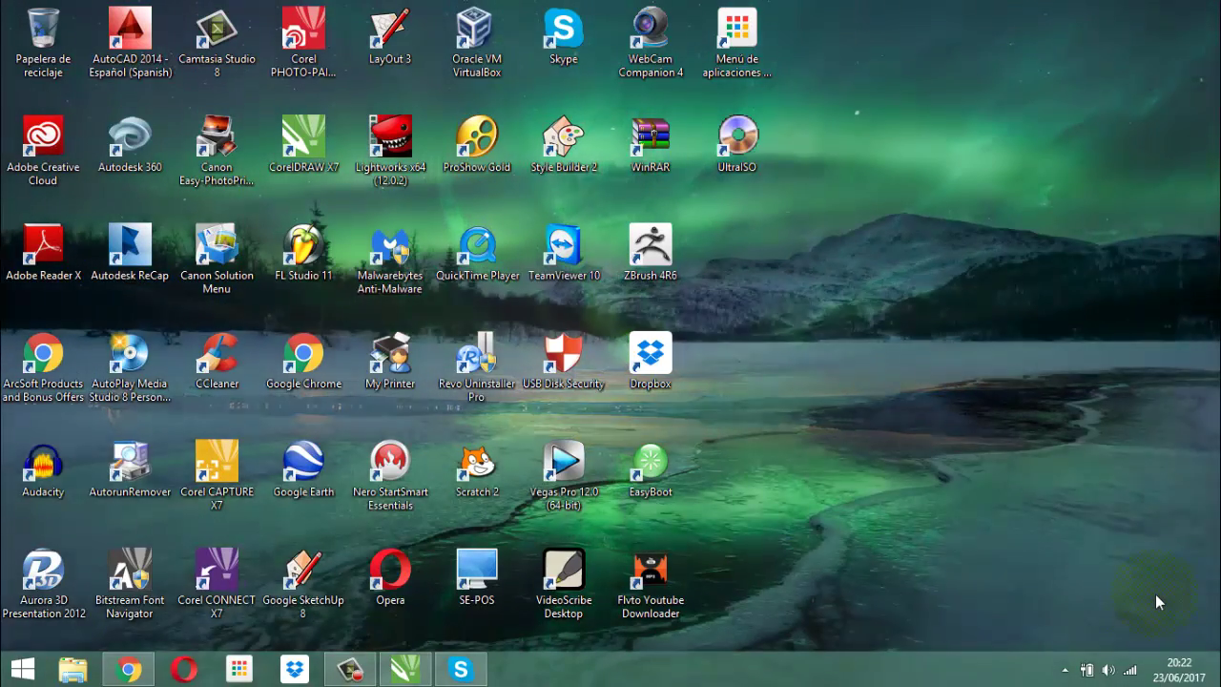
Step: Open the folder of the client named Michael inside documentos 2017 > clientes on the DATA (D:) drive
click(1155, 594)
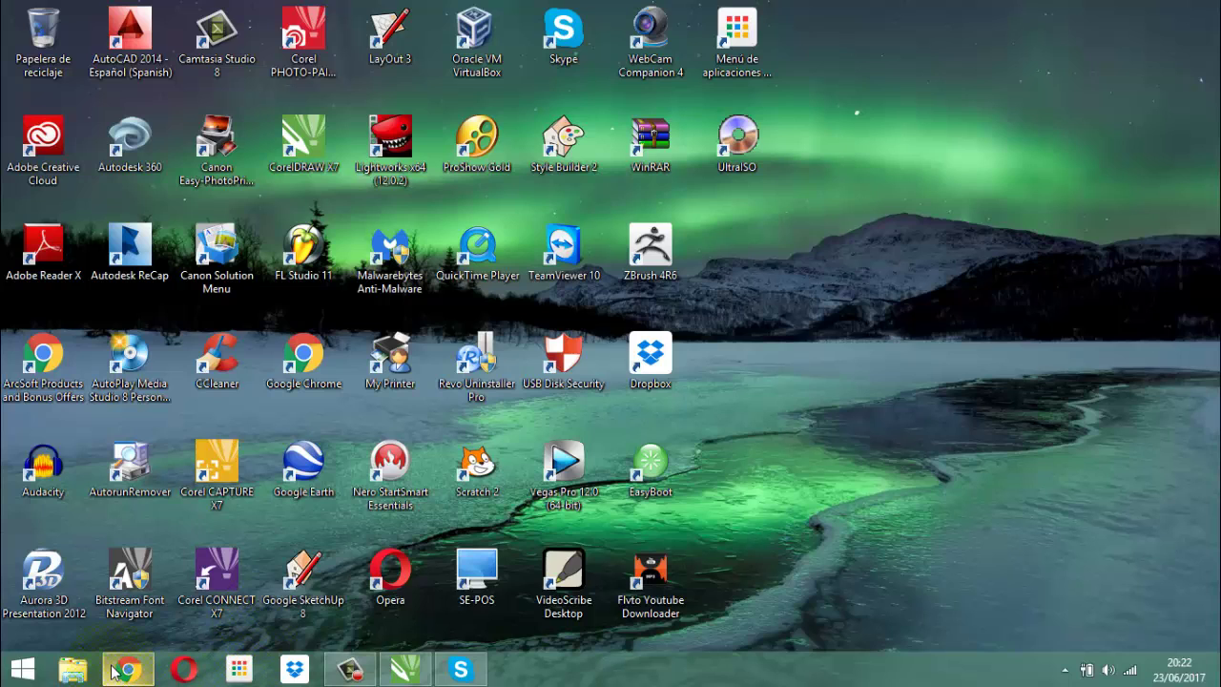
click(77, 672)
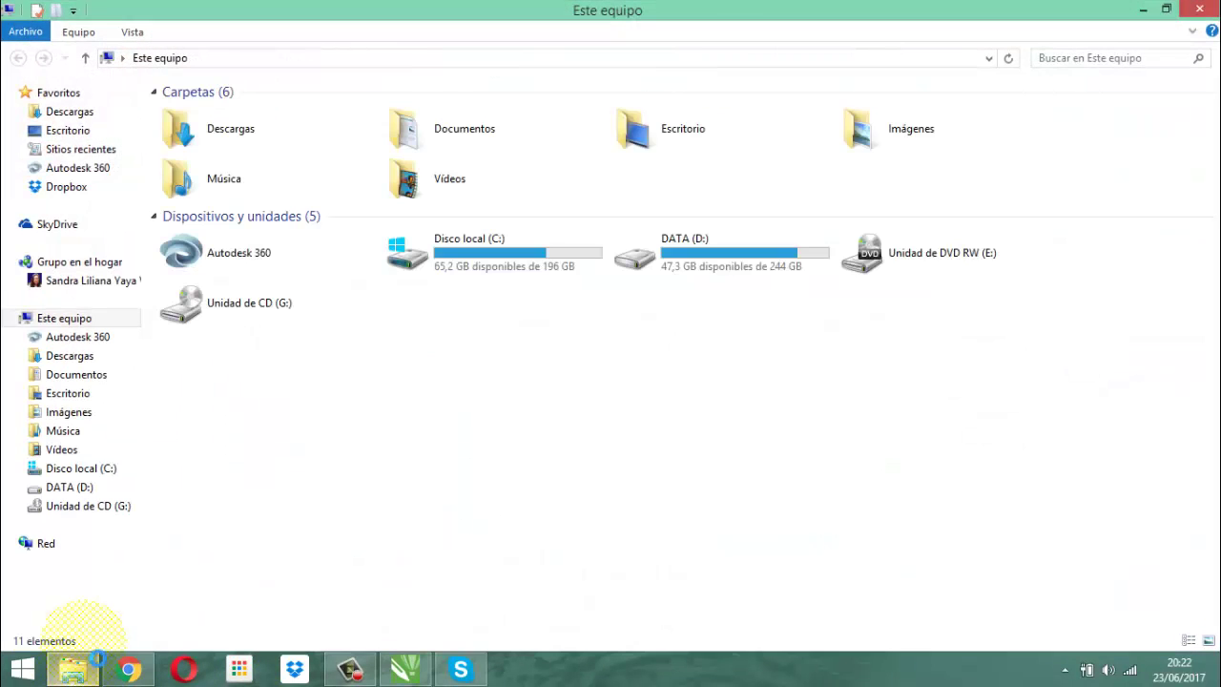
double_click(757, 256)
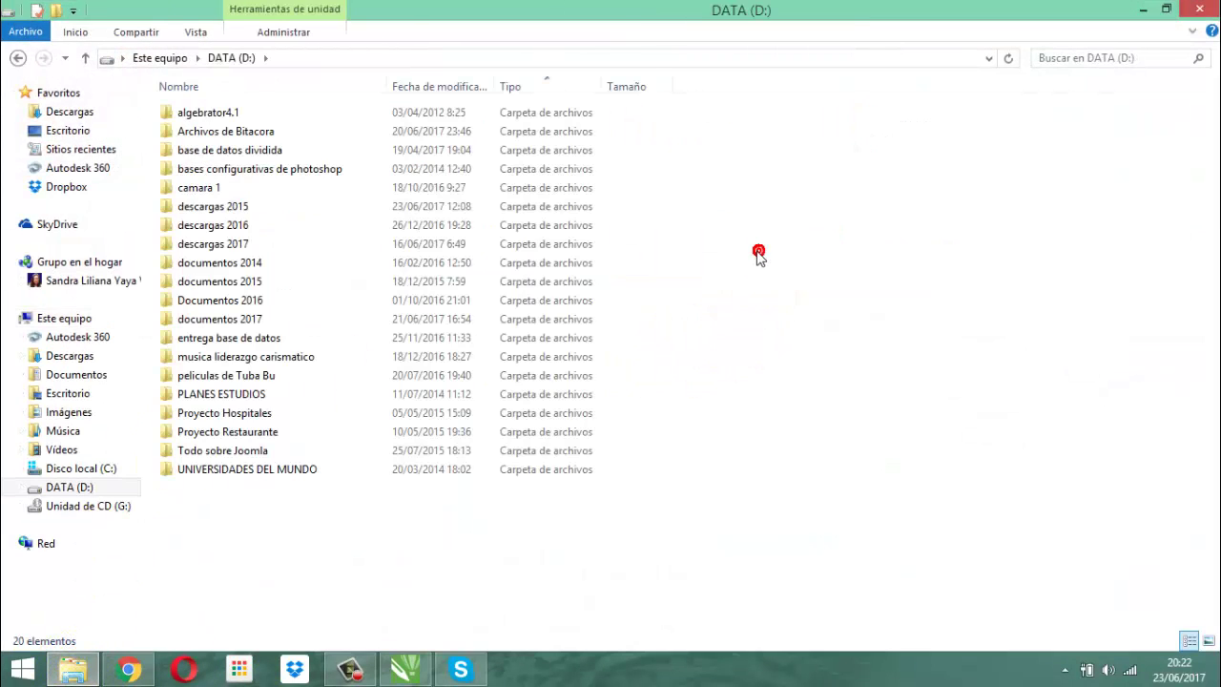
double_click(286, 319)
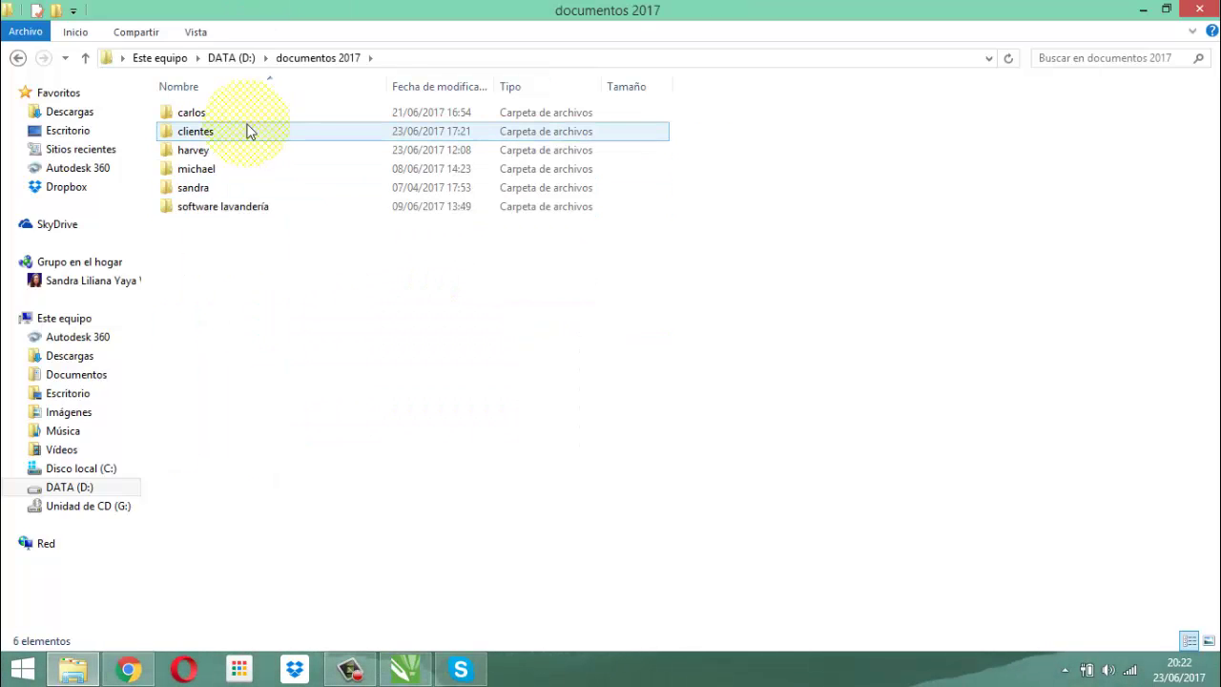
click(205, 137)
double_click(204, 137)
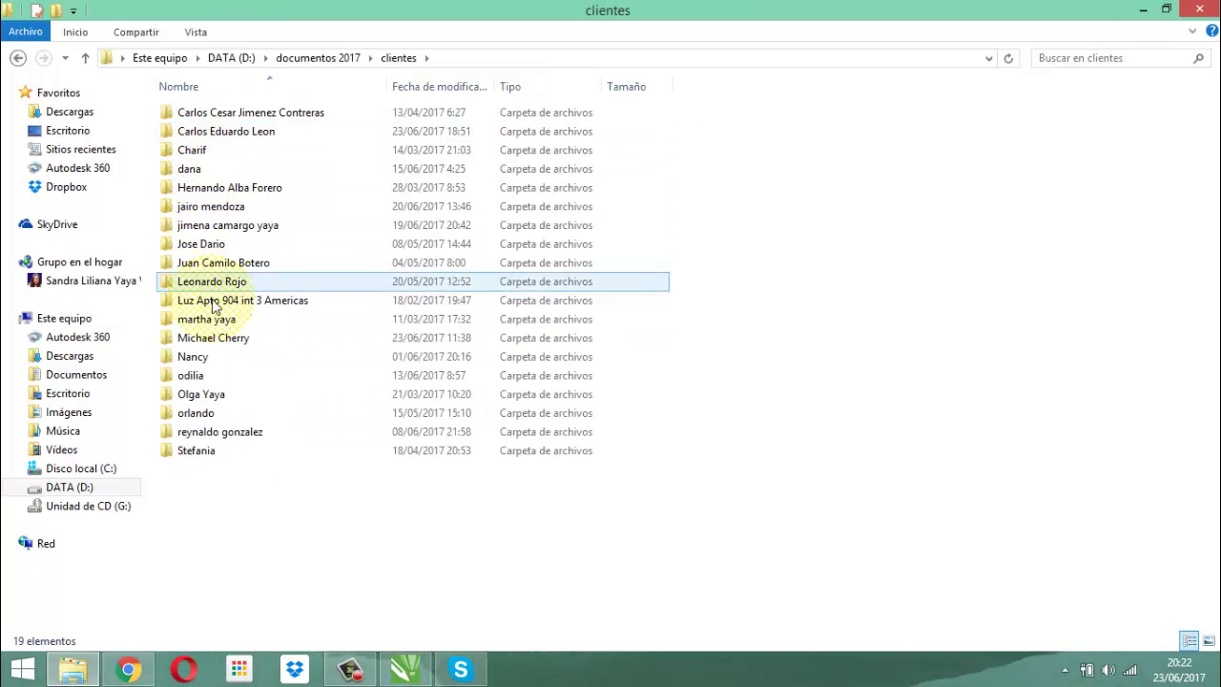
double_click(203, 337)
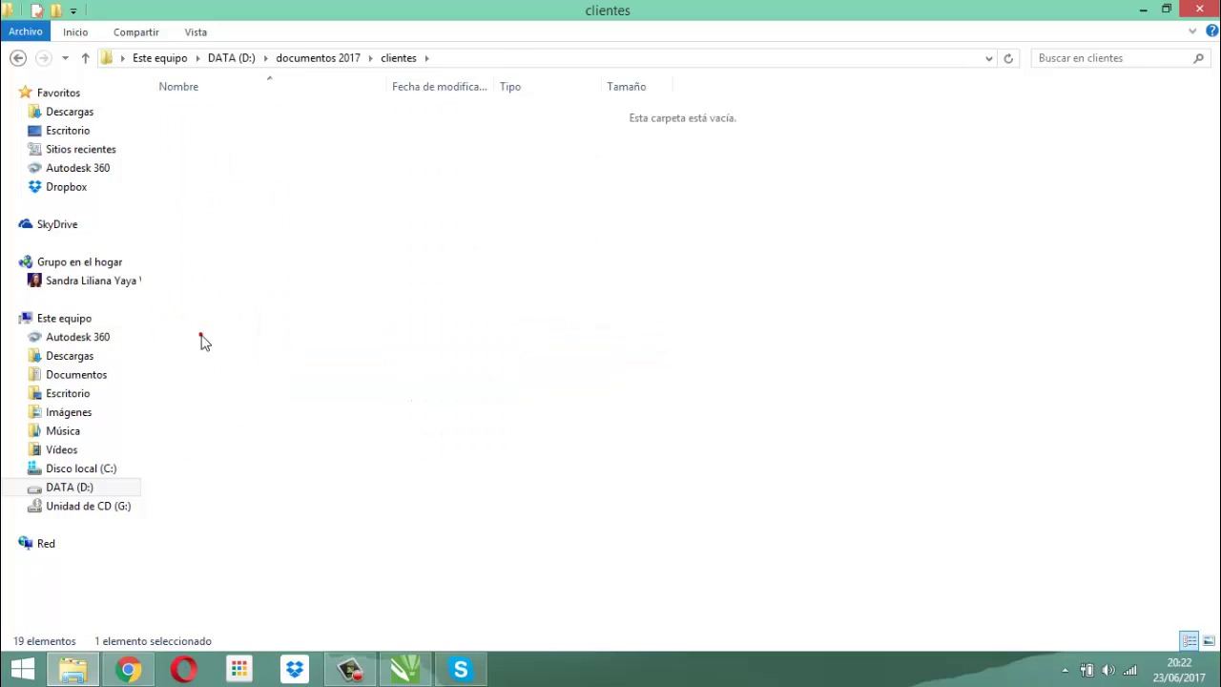
Step: Open the workbook 00, update its external links, continue past the unavailable ones, and maximize the workbook window
click(179, 210)
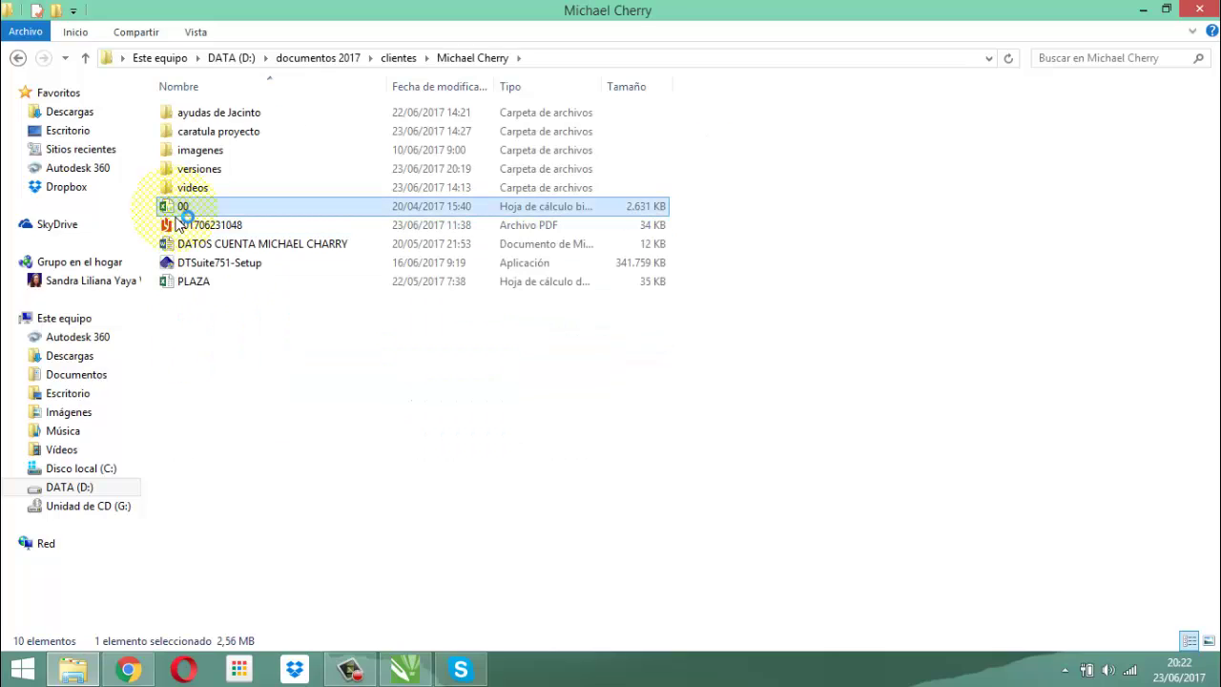
double_click(178, 212)
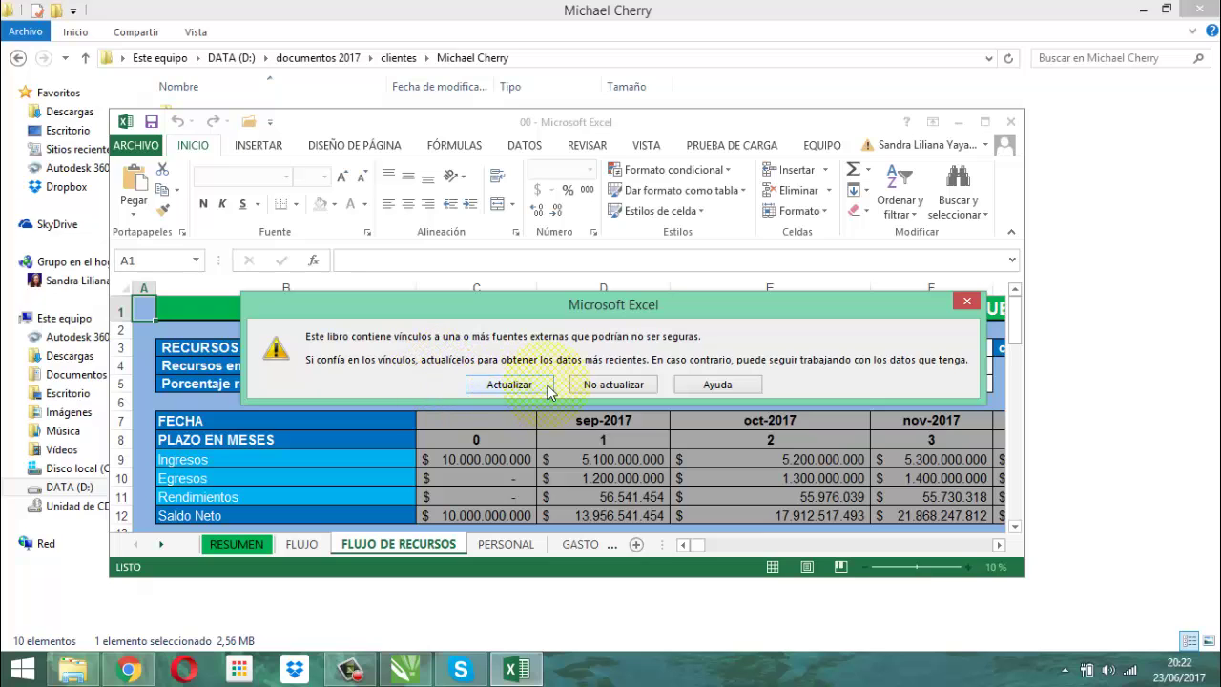
click(515, 383)
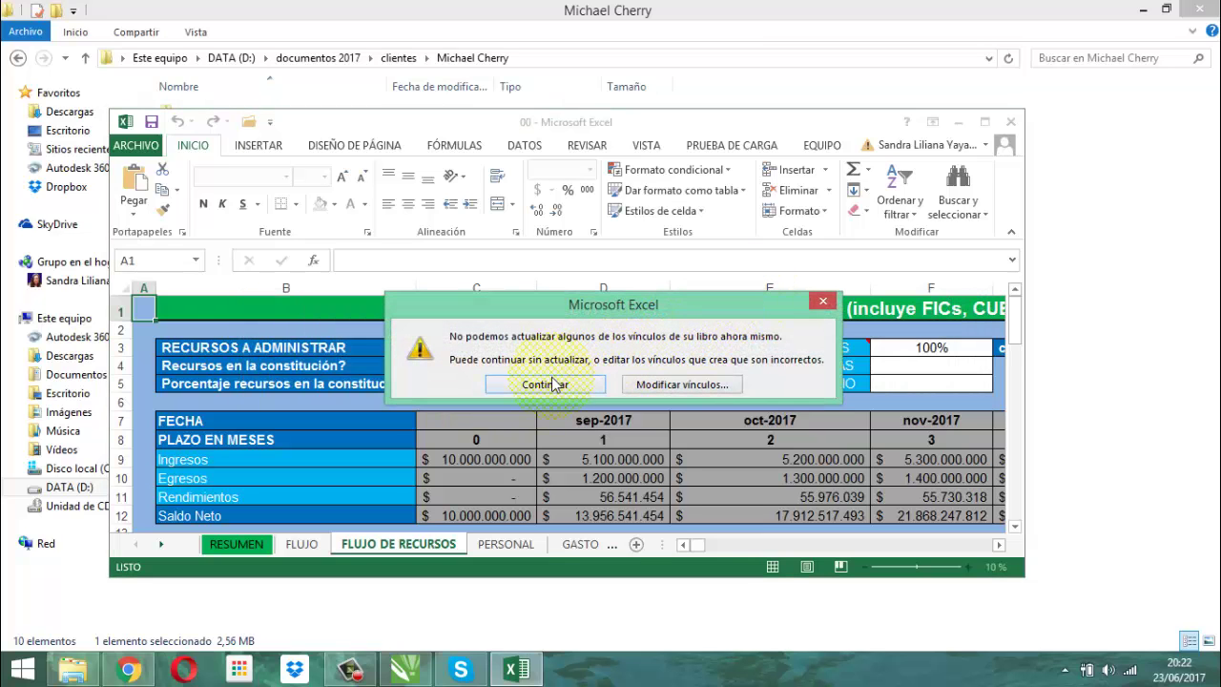
click(534, 383)
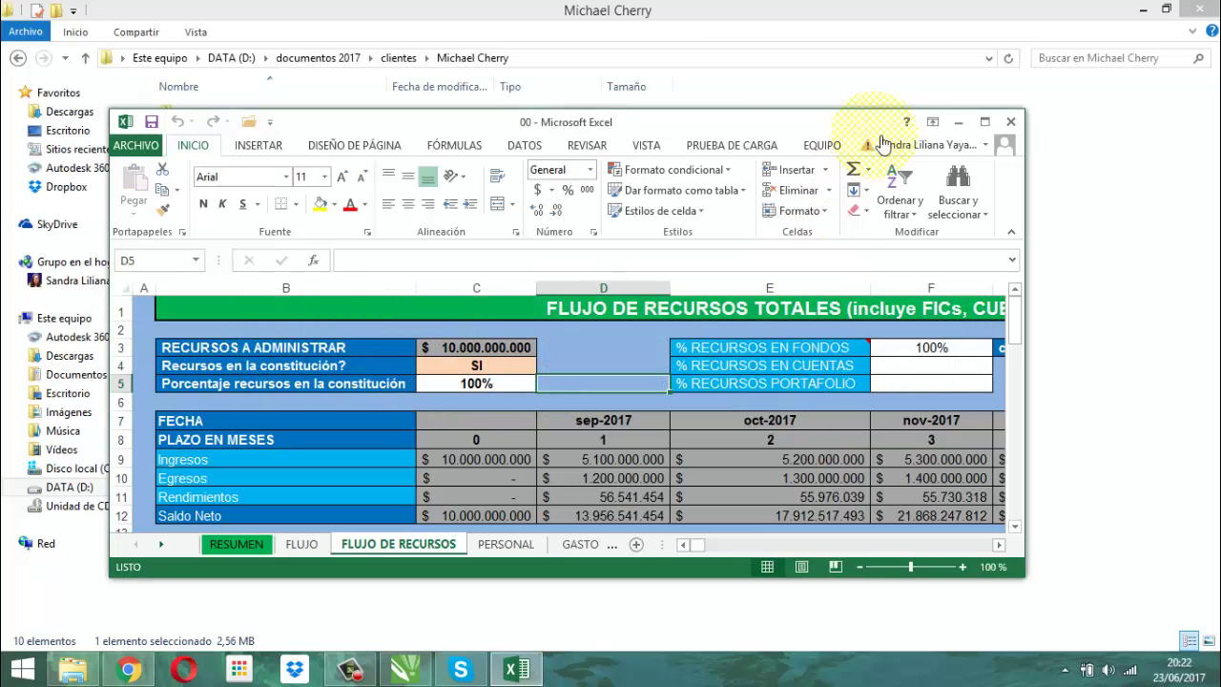
click(984, 121)
Step: On the FLUJO DE RECURSOS sheet, set % RECURSOS EN CUENTAS to 25% and % RECURSOS PORTAFOLIO to 1%
click(813, 257)
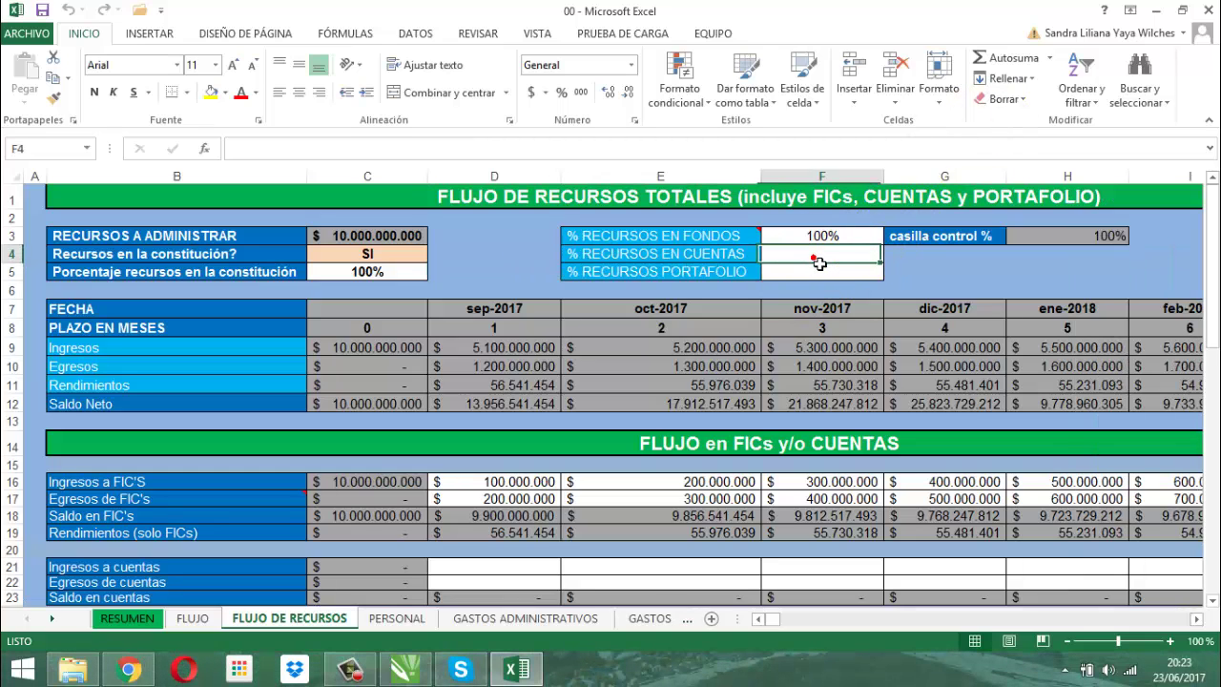
text(25)
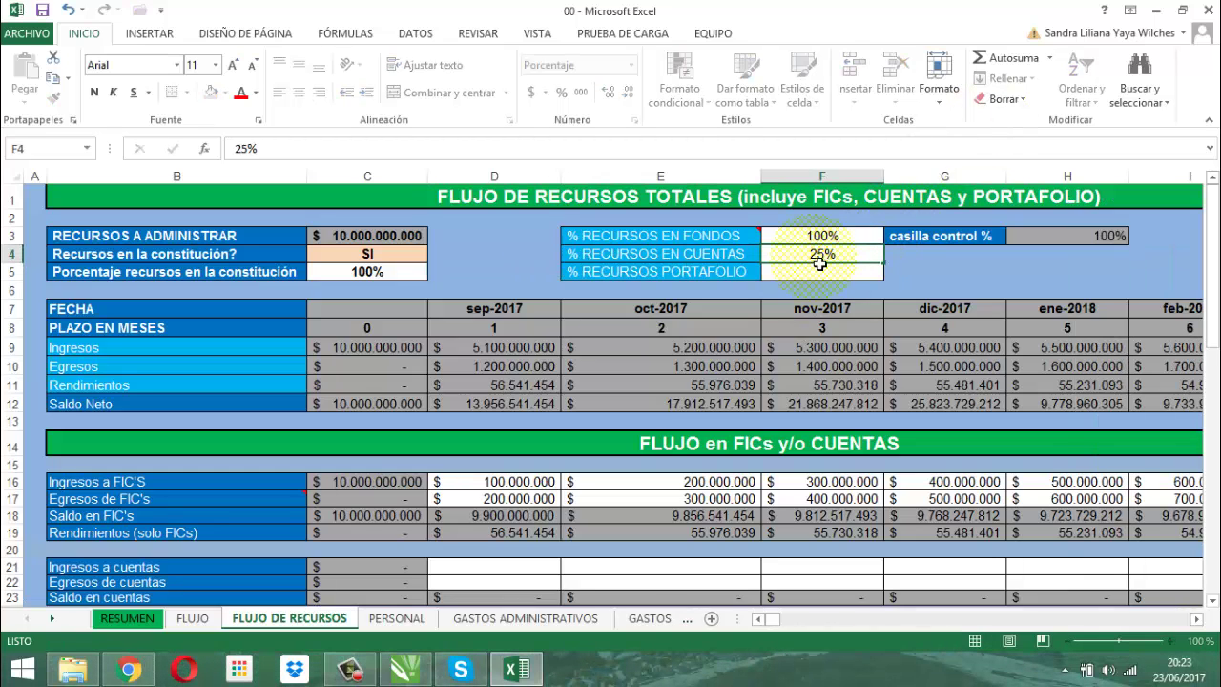
key(Return)
text(1)
key(Return)
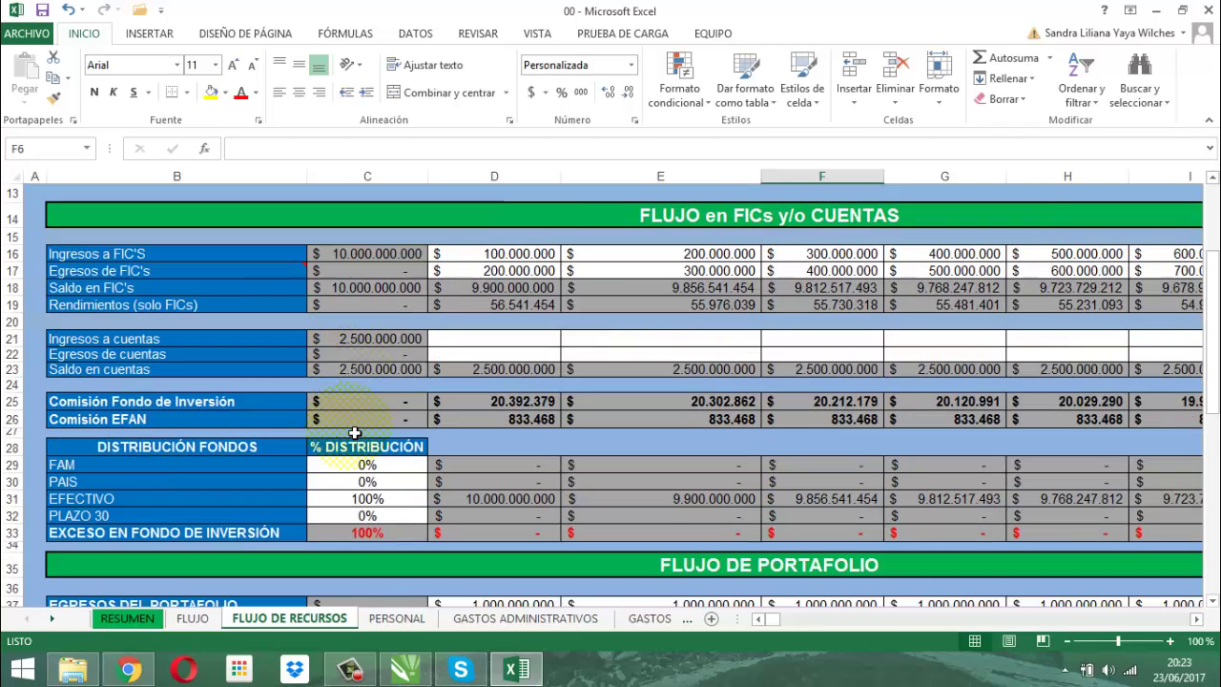
Step: In the DISTRIBUCIÓN FONDOS table, set the distribution of FAM to 1%, PAIS to 2% and PLAZO 30 to 3%
scroll(349, 477, down, 4)
click(367, 466)
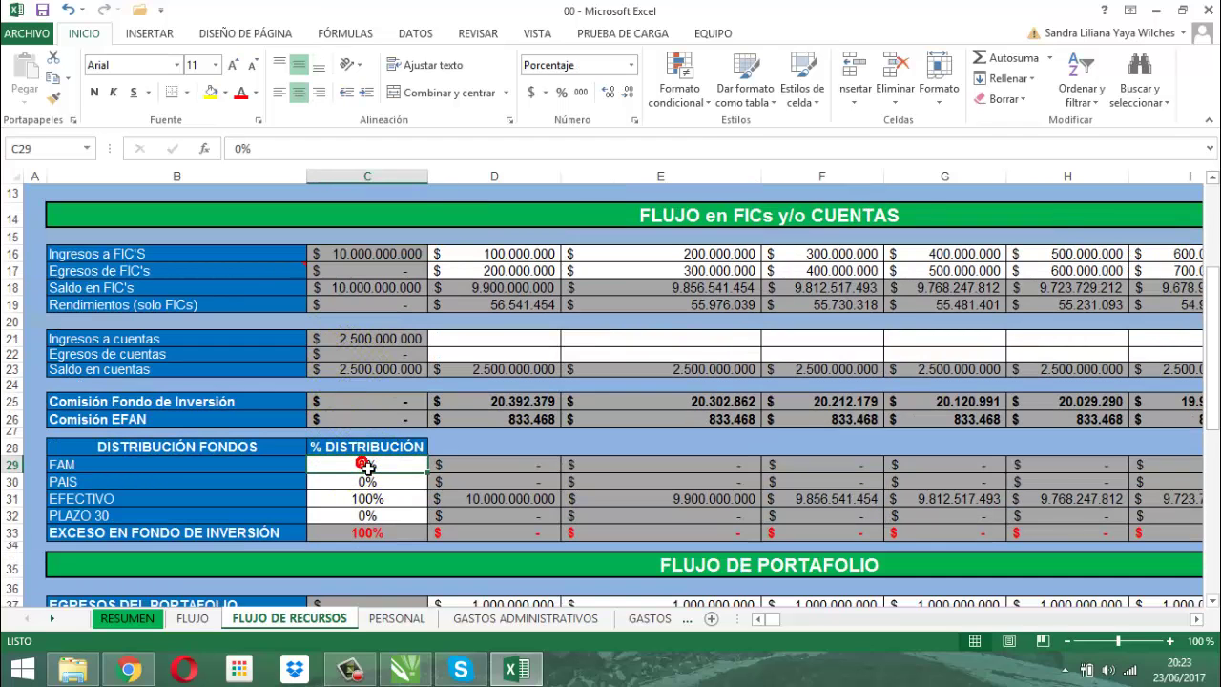
text(1)
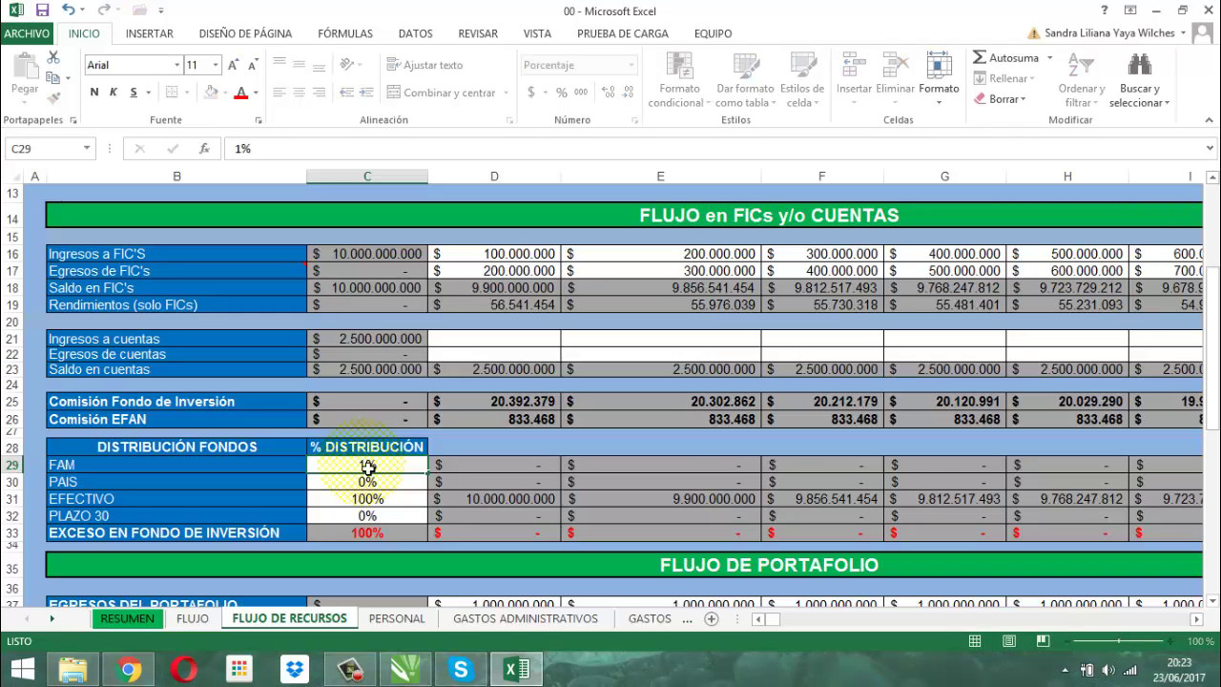
key(Return)
text(2)
key(Return)
key(Return)
text(3)
key(Return)
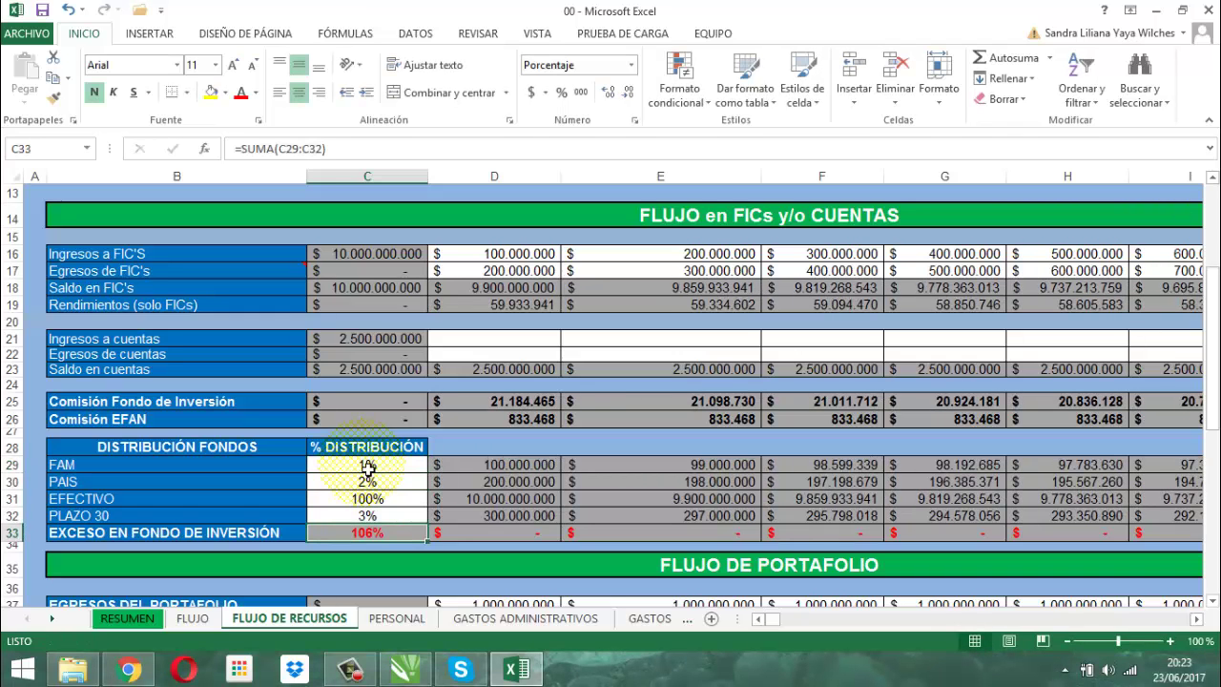
Step: On the GASTOS PORTAFOLIO sheet, set the percentages of Títulos DECEVAL, Títulos DCV and Títulos DCV excentos to 10% each
click(658, 618)
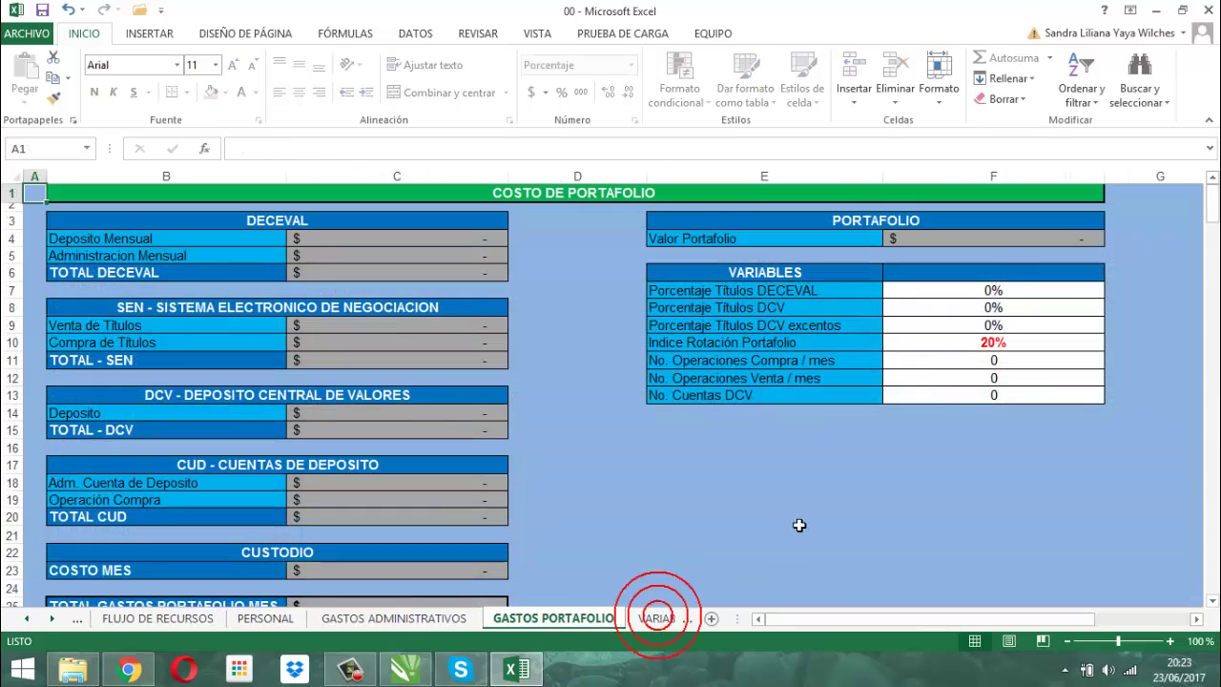
click(983, 292)
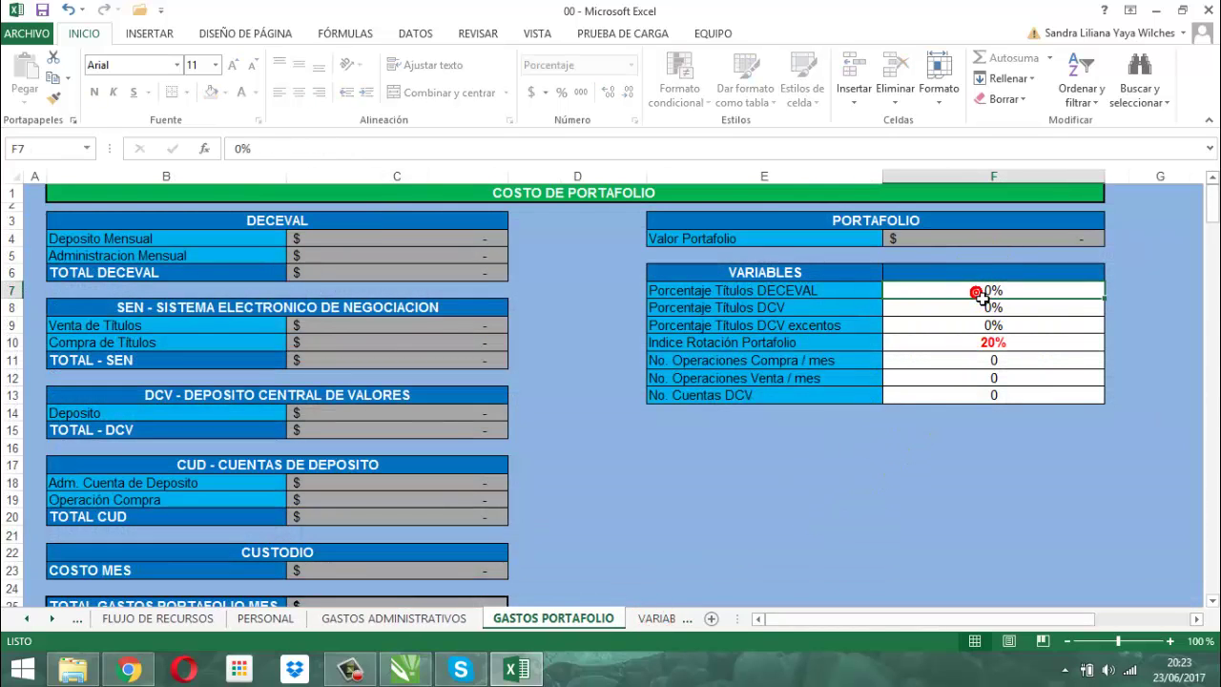
text(10)
key(Return)
text(10)
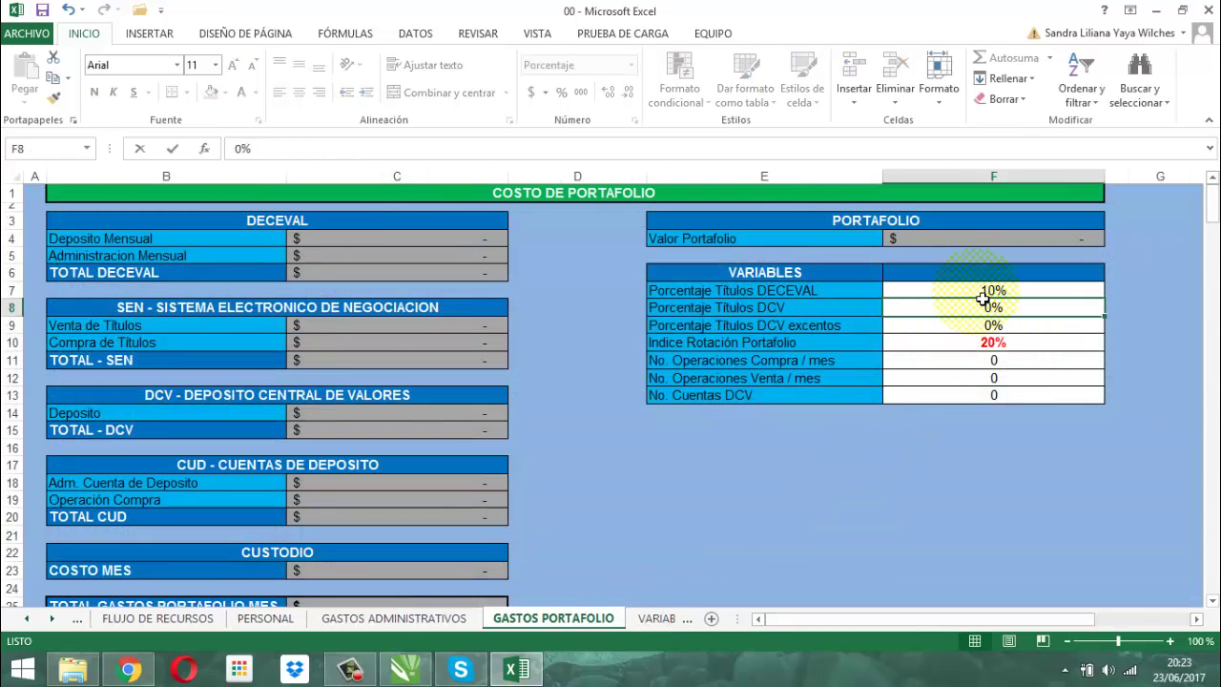
key(Return)
text(10)
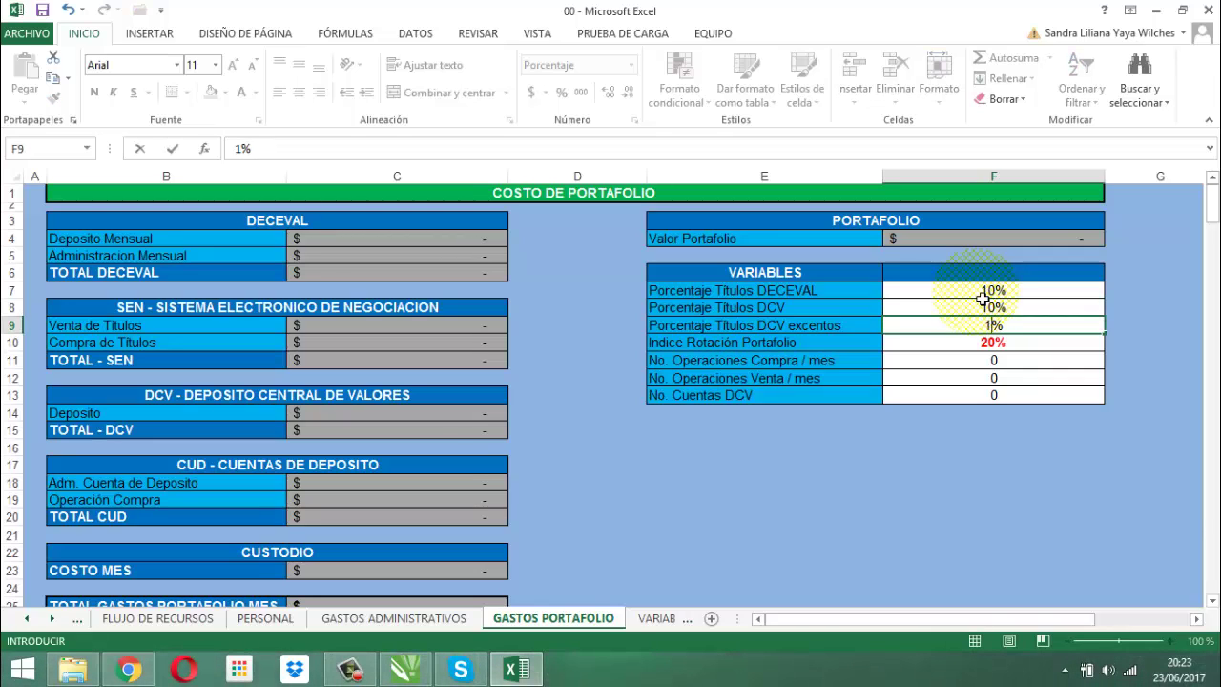
key(Return)
Step: Set No. Operaciones Compra / mes and No. Operaciones Venta / mes to 1000 each, and No. Cuentas DCV to 2
key(Return)
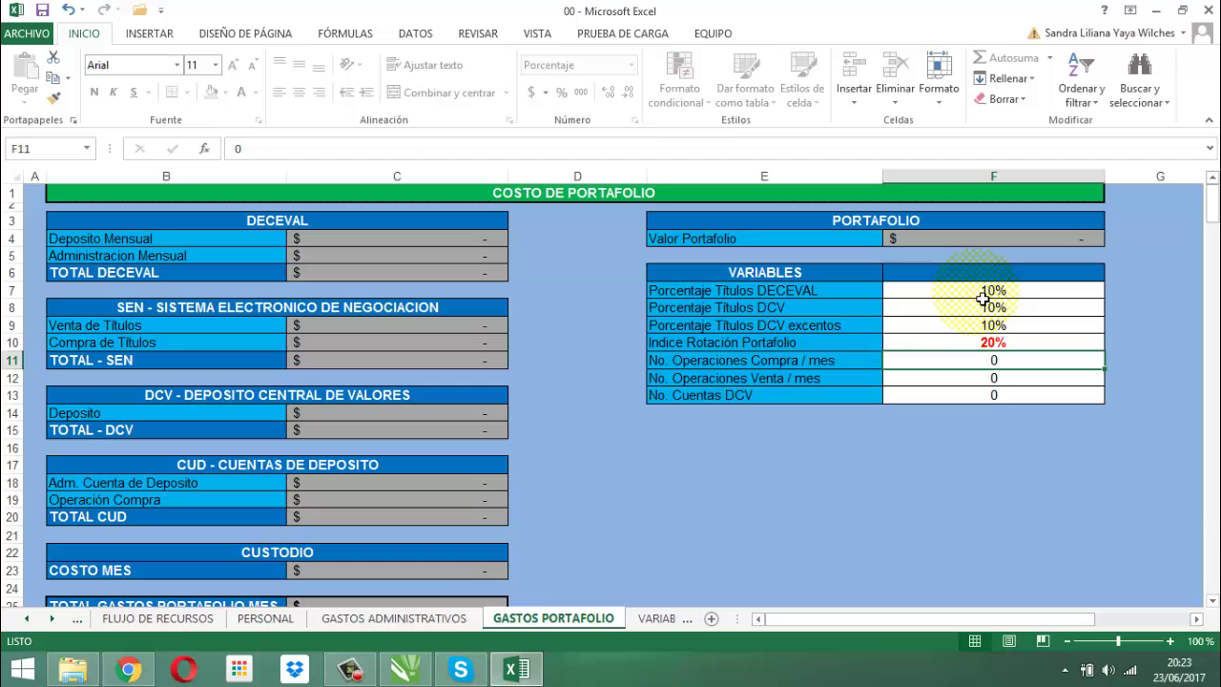
text(1000)
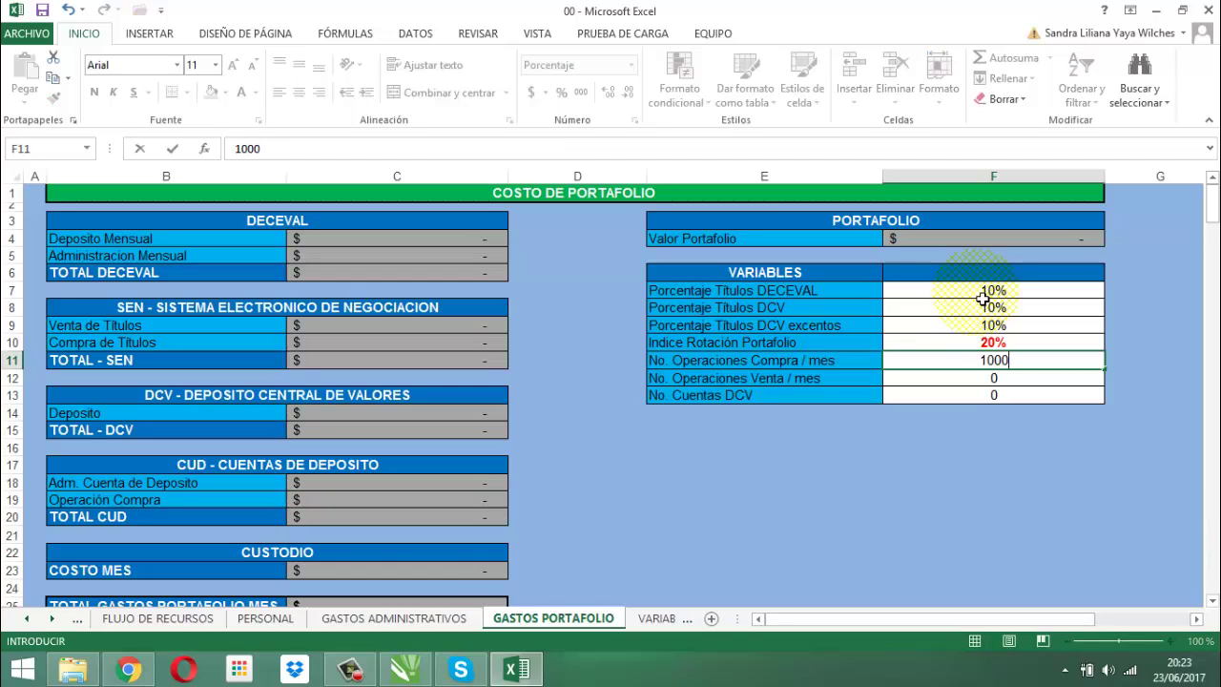
key(Return)
text(1000)
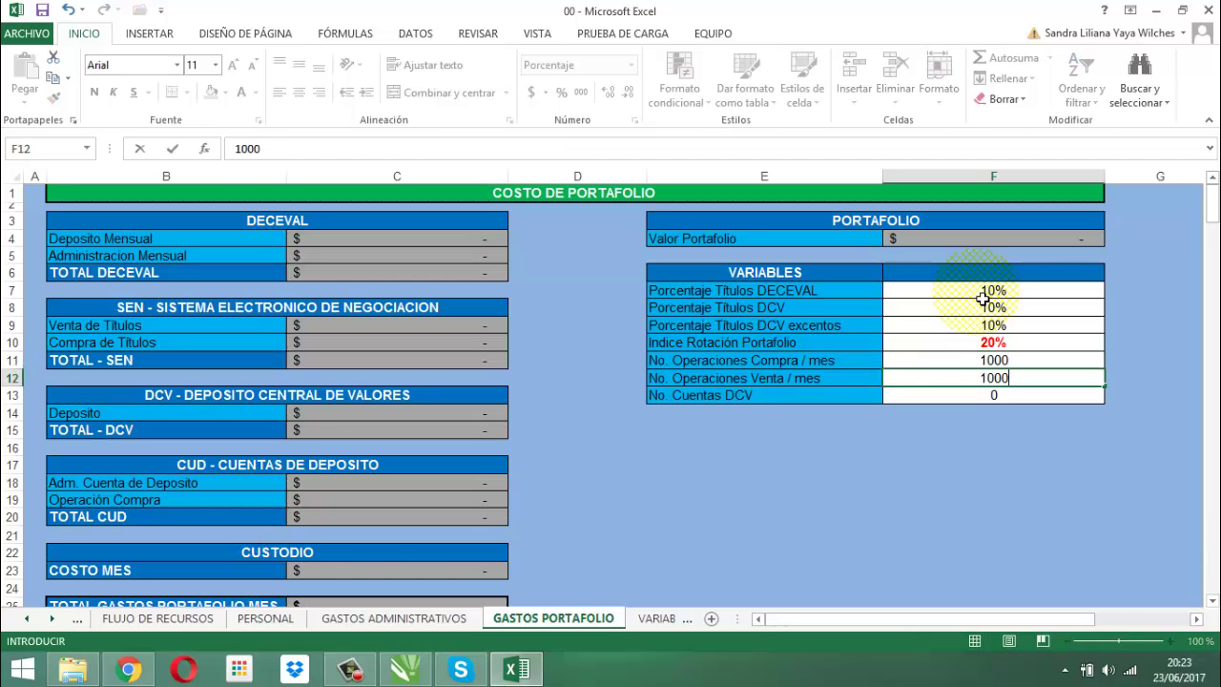
key(Return)
text(2)
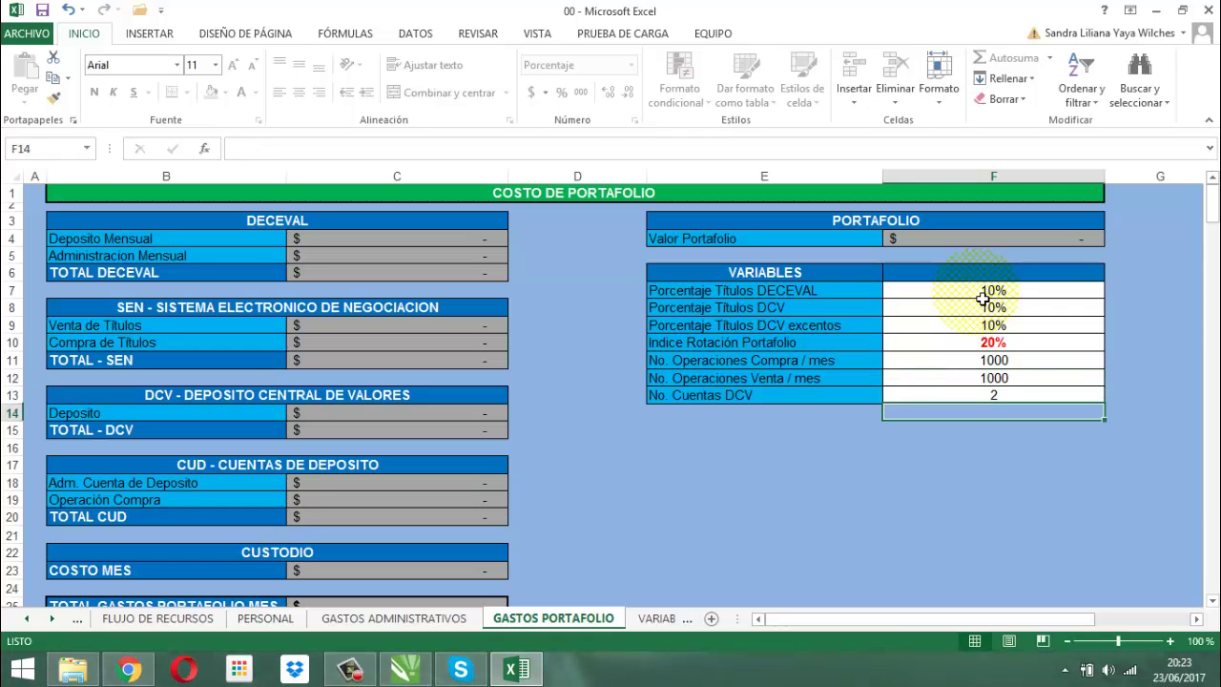
key(Return)
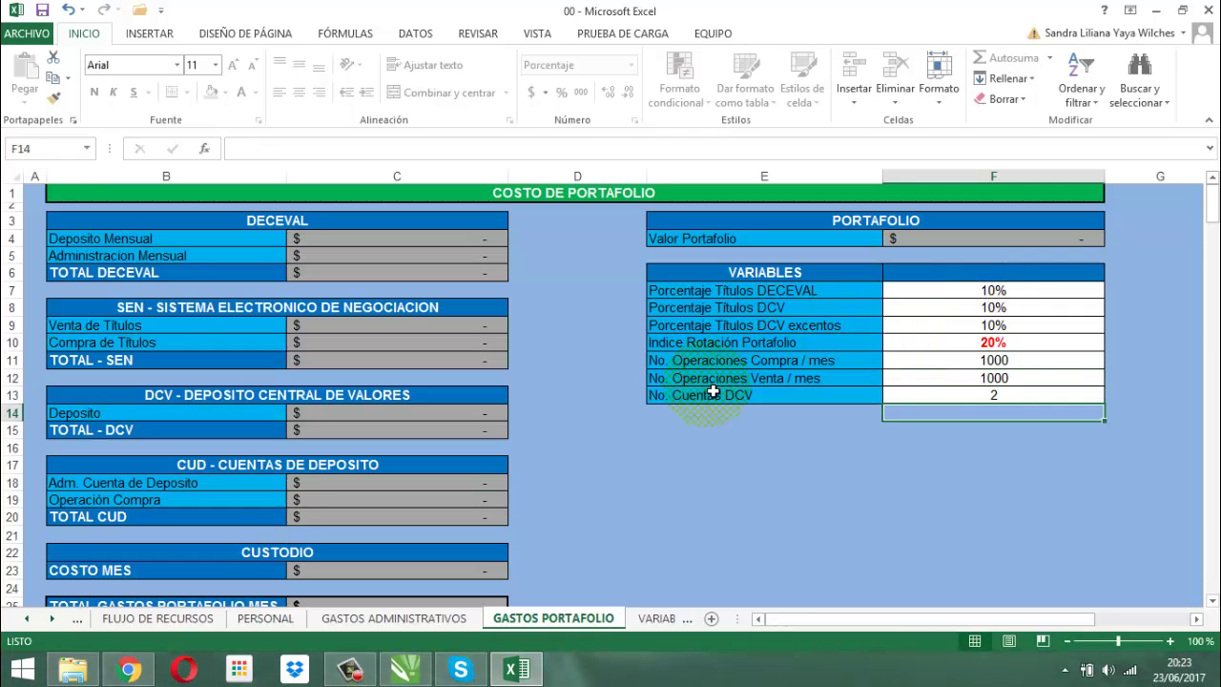
Step: On the VARIABLES COSTEO sheet, set Tarifa fija Venta de titulos to 10000 in the SEN negotiation rates table
click(660, 619)
scroll(324, 504, down, 9)
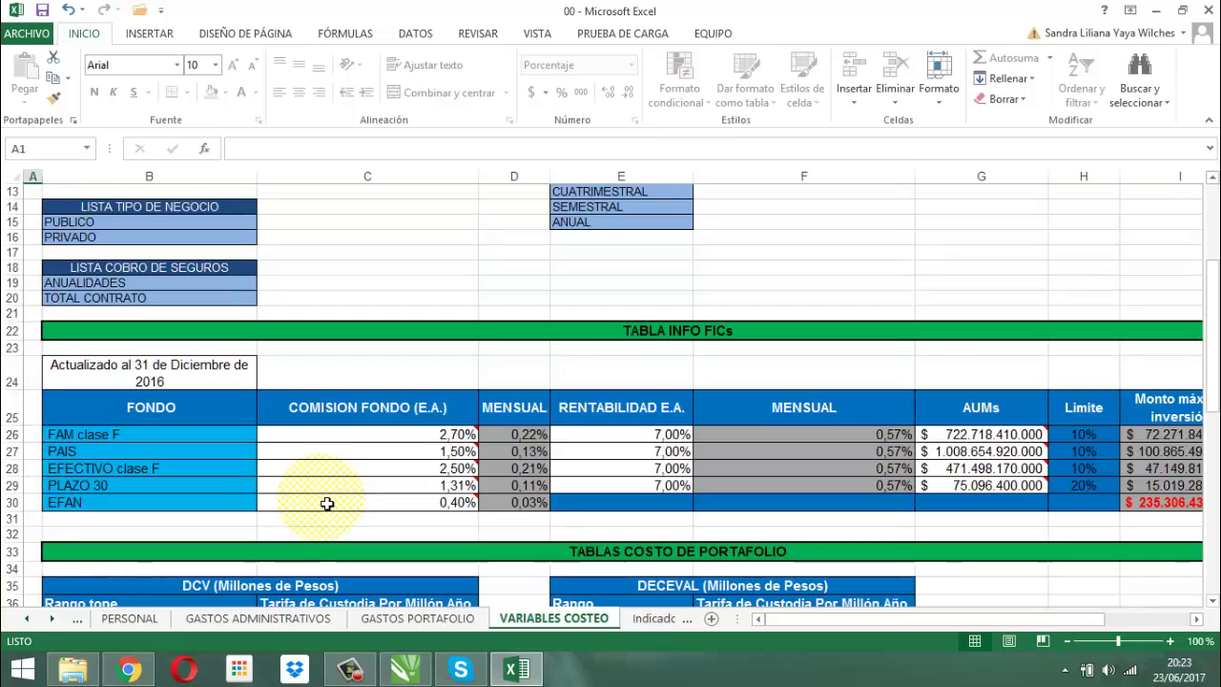
scroll(327, 504, down, 2)
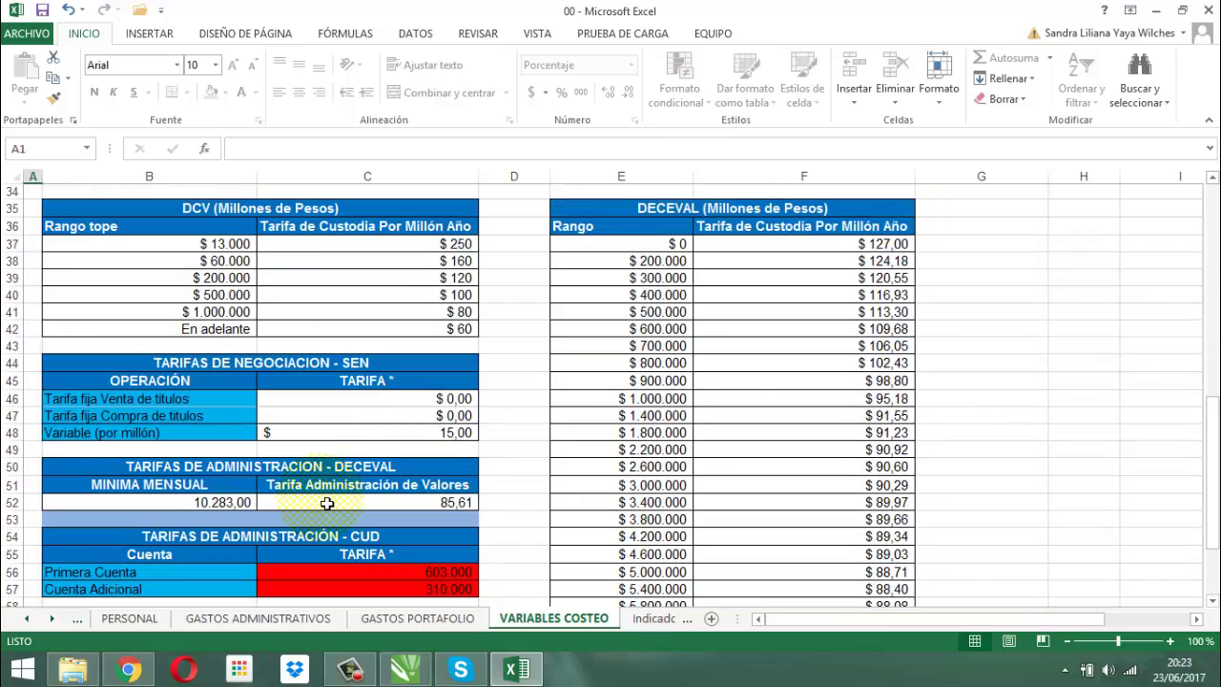
click(350, 406)
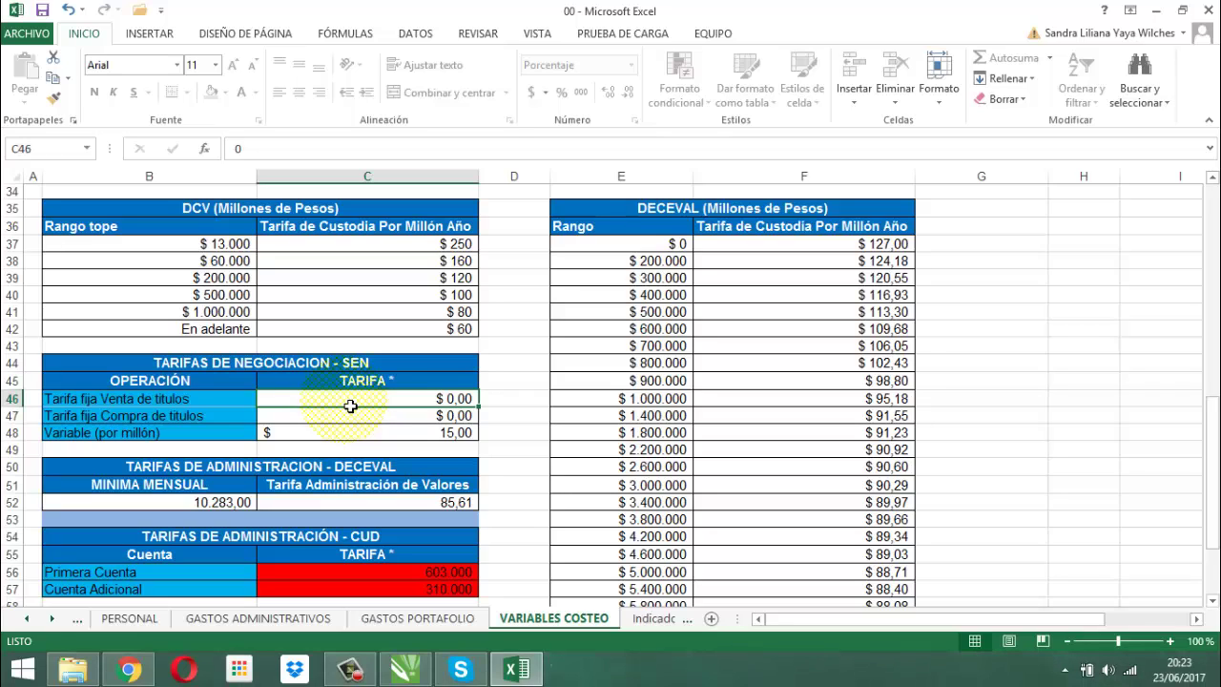
text(10000)
key(Return)
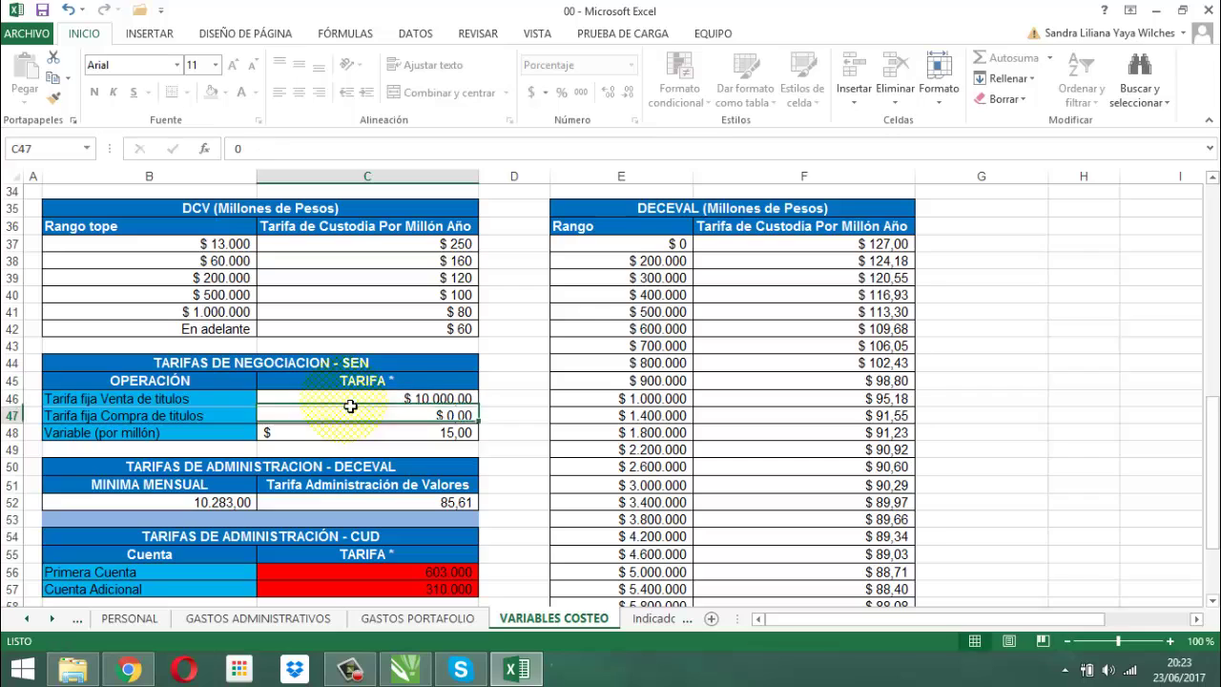
click(27, 618)
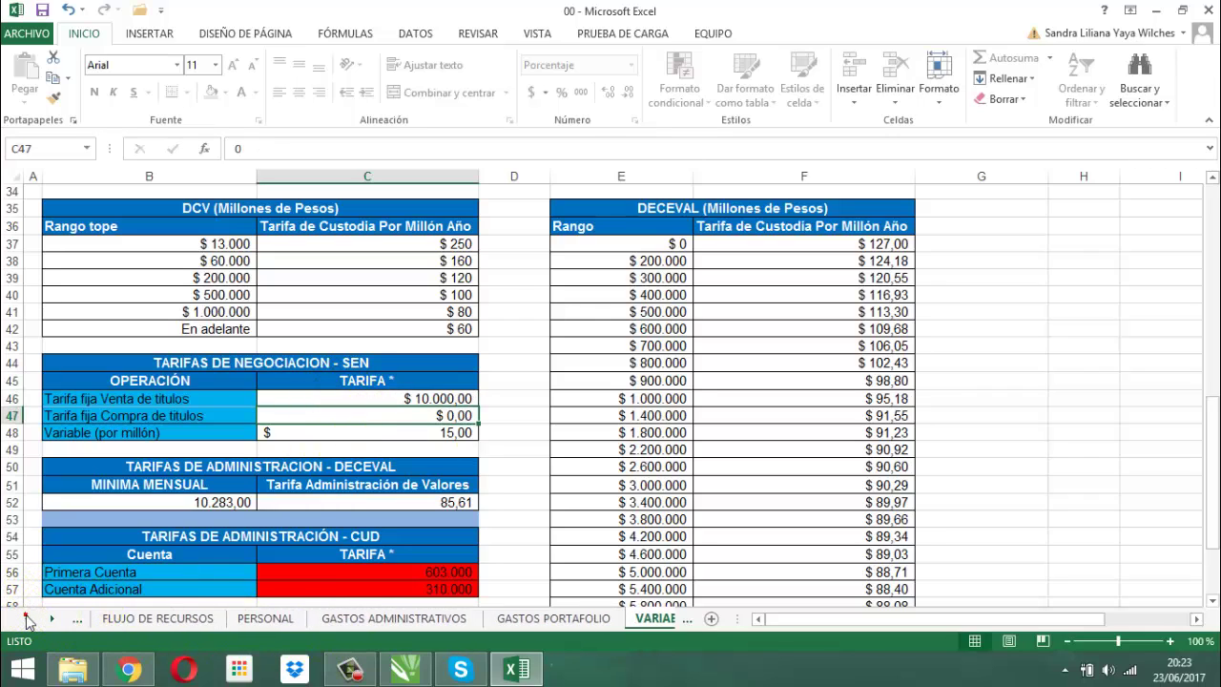
click(27, 618)
click(26, 618)
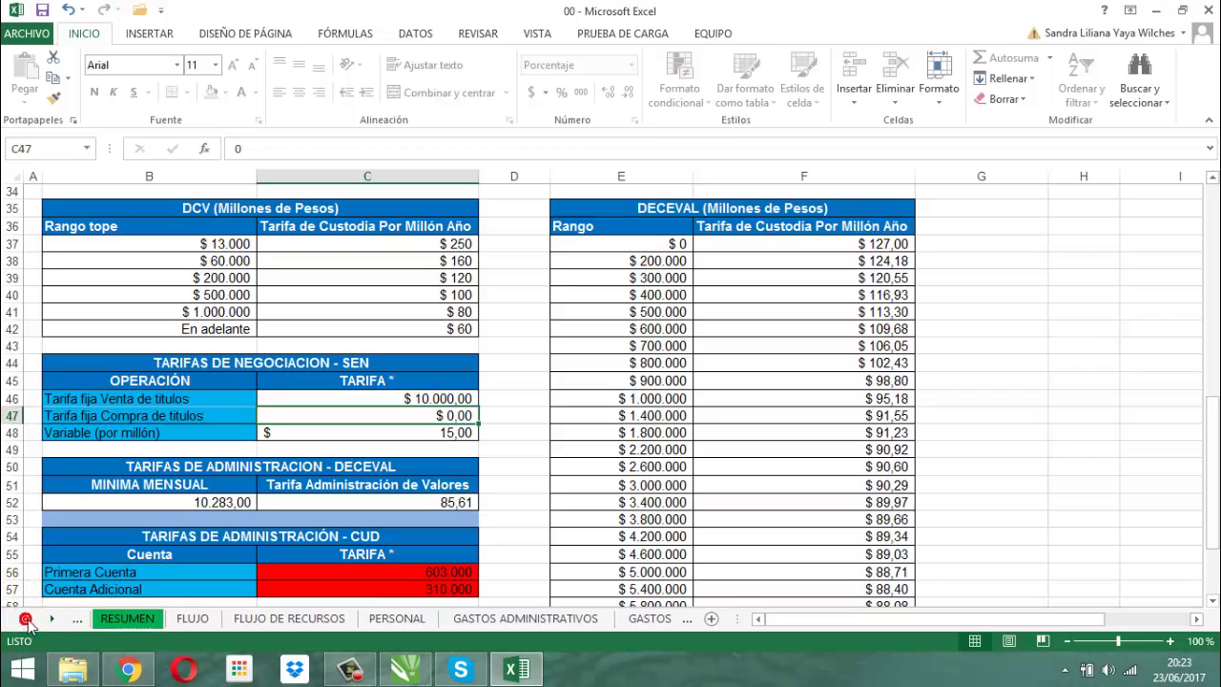
click(127, 618)
scroll(376, 363, up, 5)
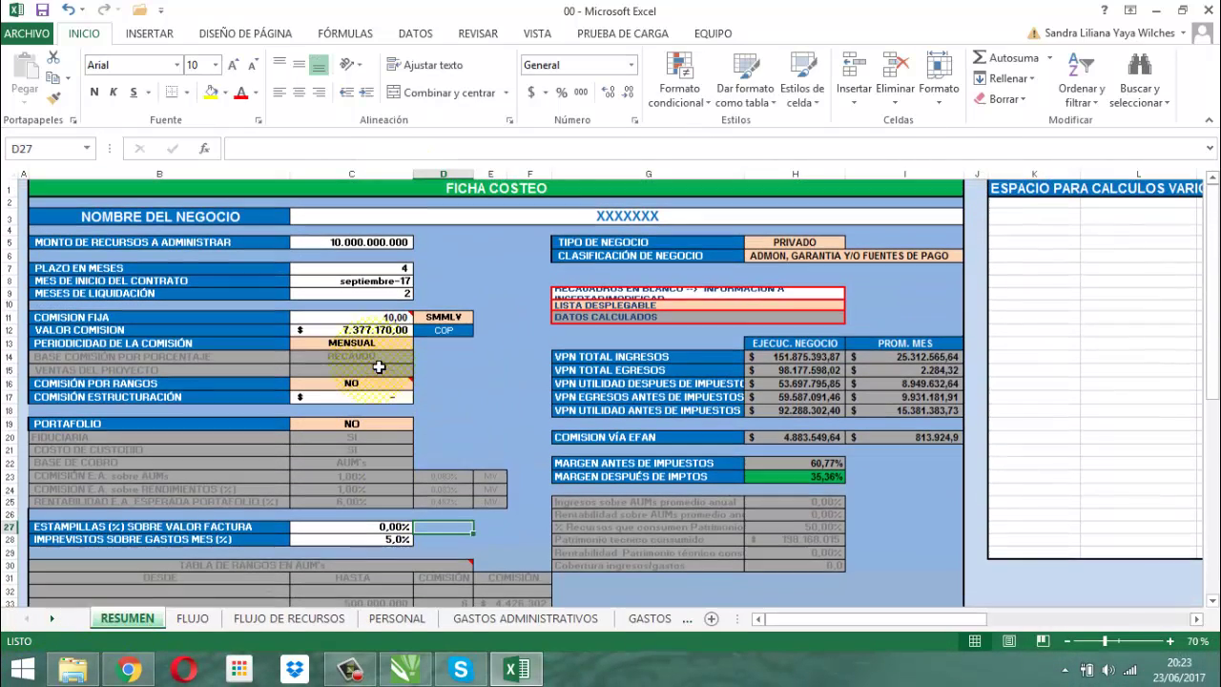
click(379, 243)
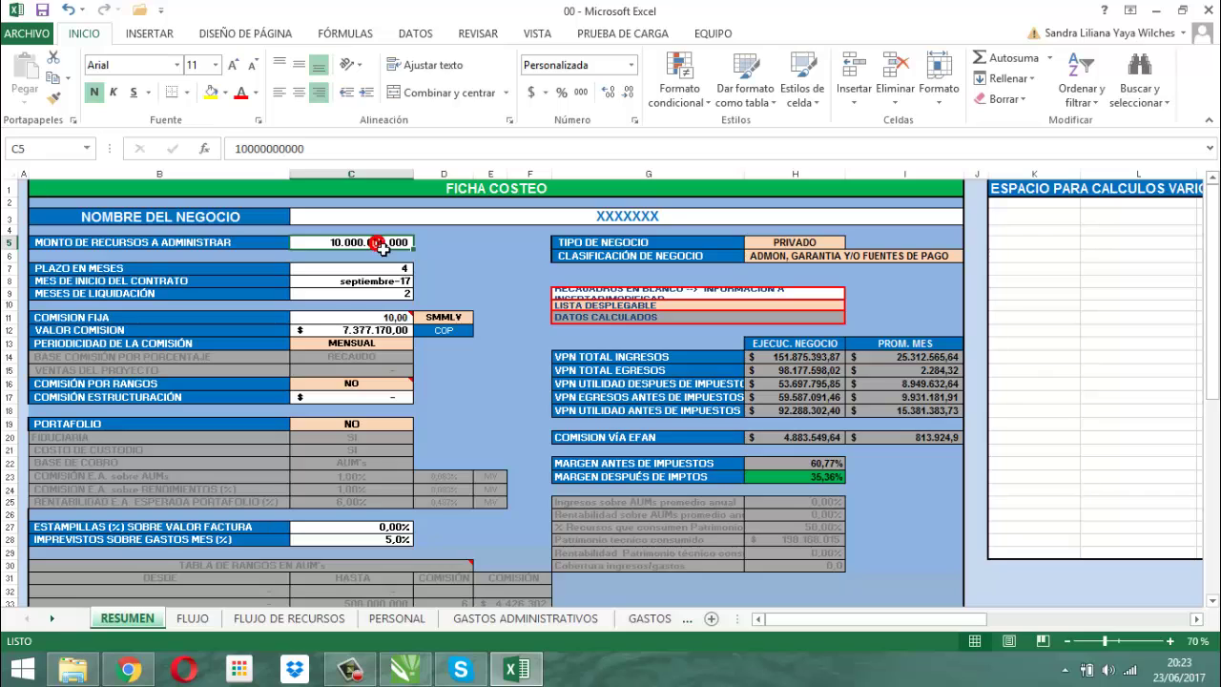
text(45000000000)
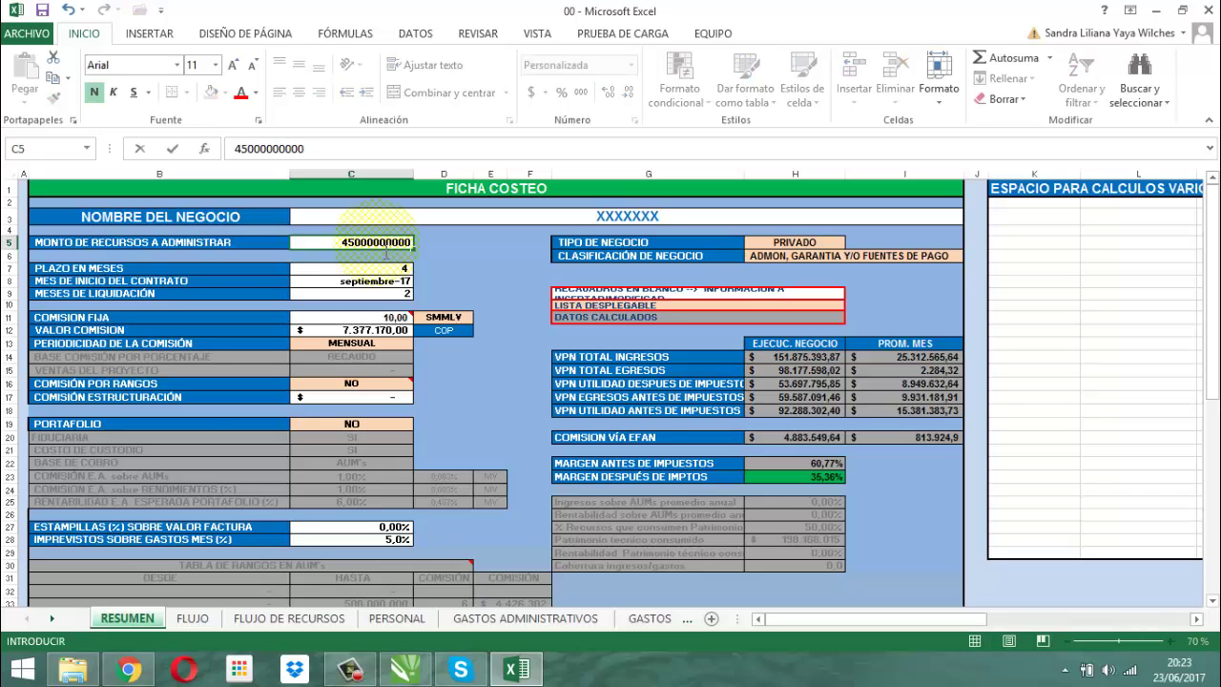
key(Return)
key(Return)
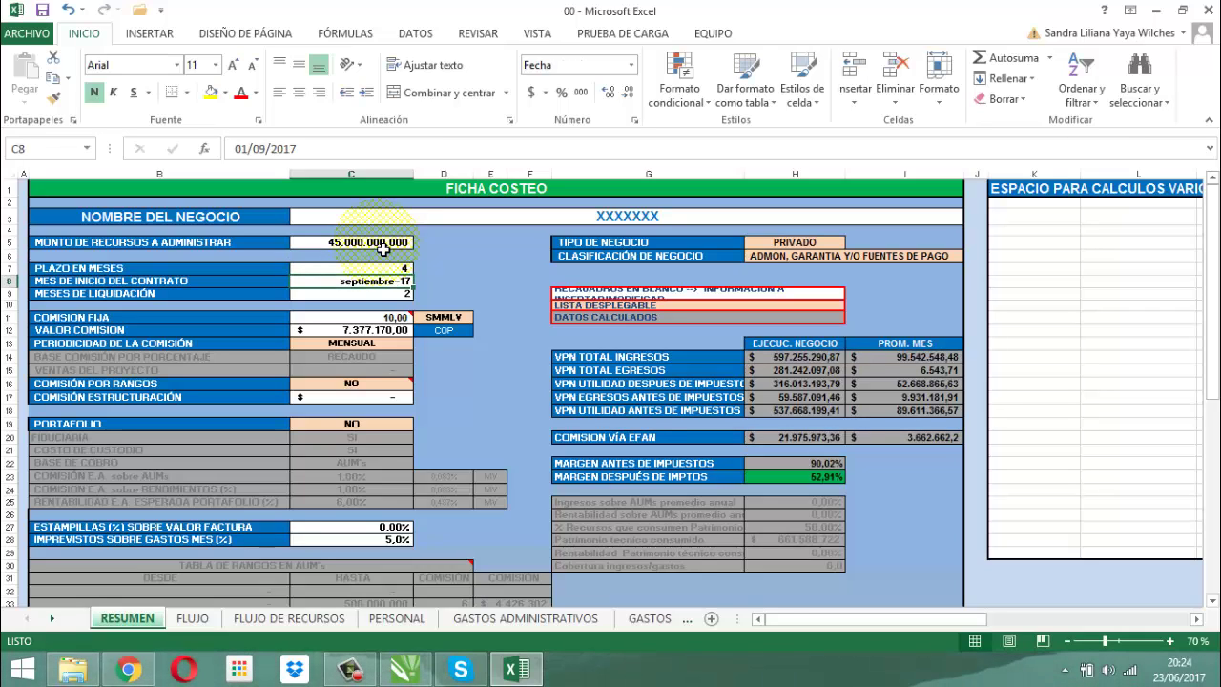
Step: On the RESUMEN sheet, set MES DE INICIO DEL CONTRATO to February 2017
text(fe)
text(b-)
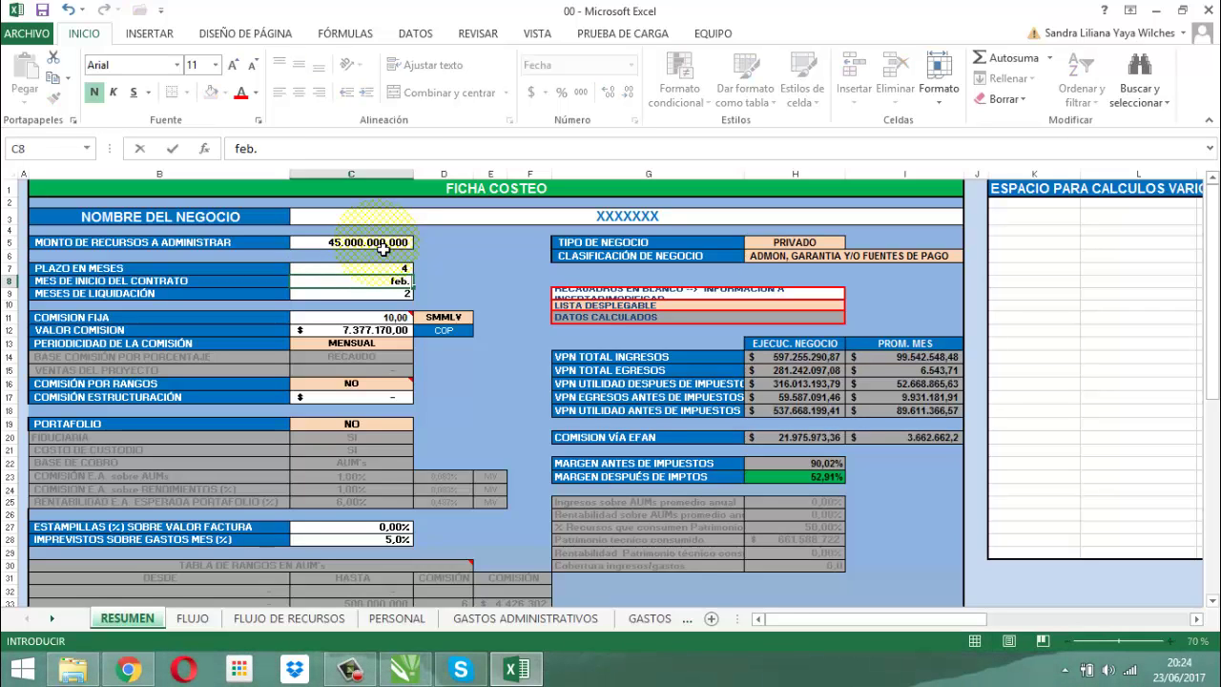
text(2017)
key(Return)
Step: Try COMISIÓN POR RANGOS with the value si, and set it back to no
key(Down)
key(Down)
key(Down)
key(Down)
key(Down)
key(Down)
key(Down)
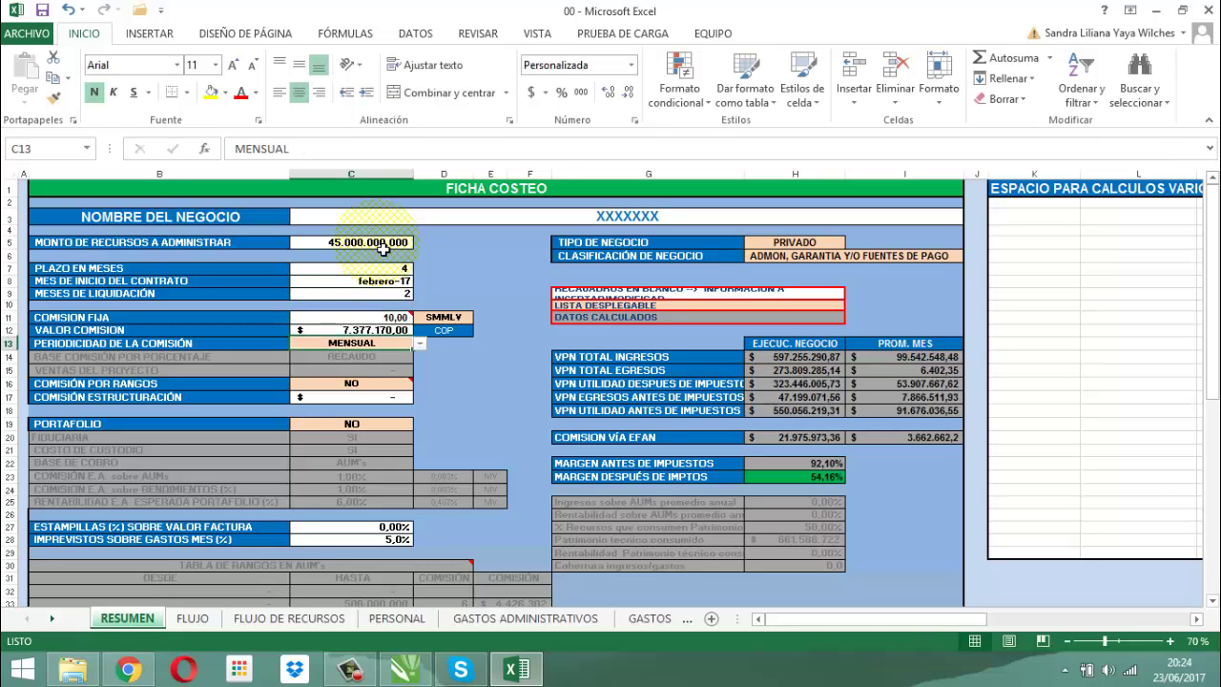
text(si)
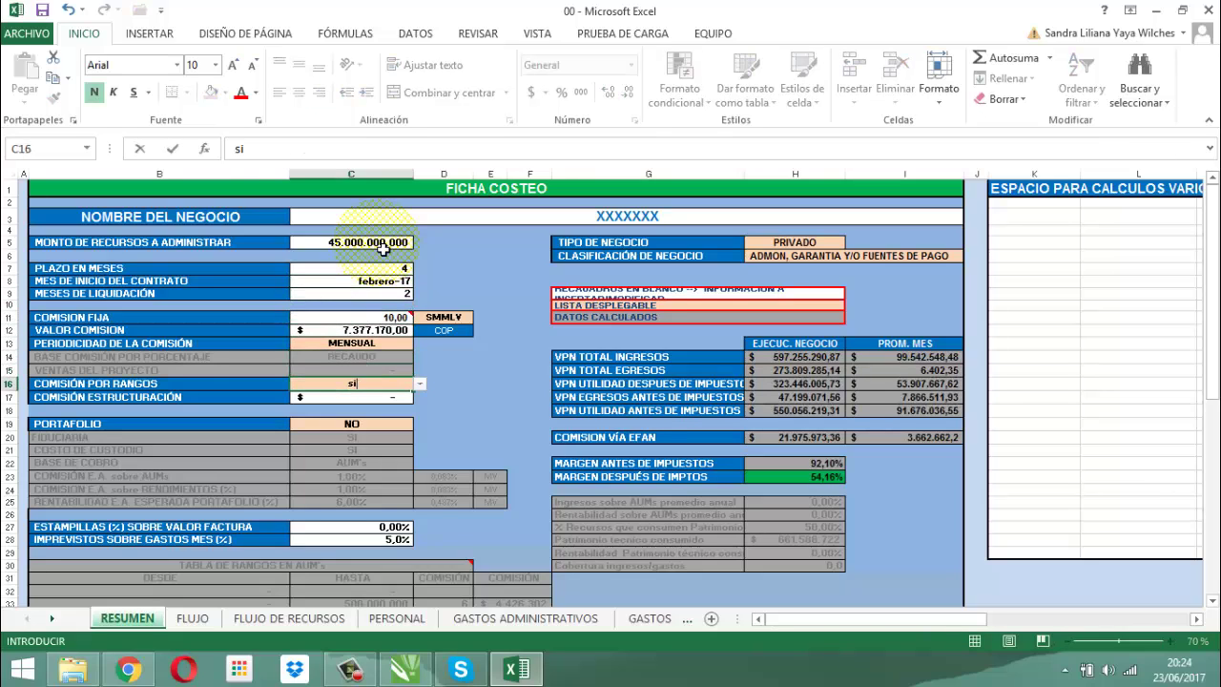
key(Return)
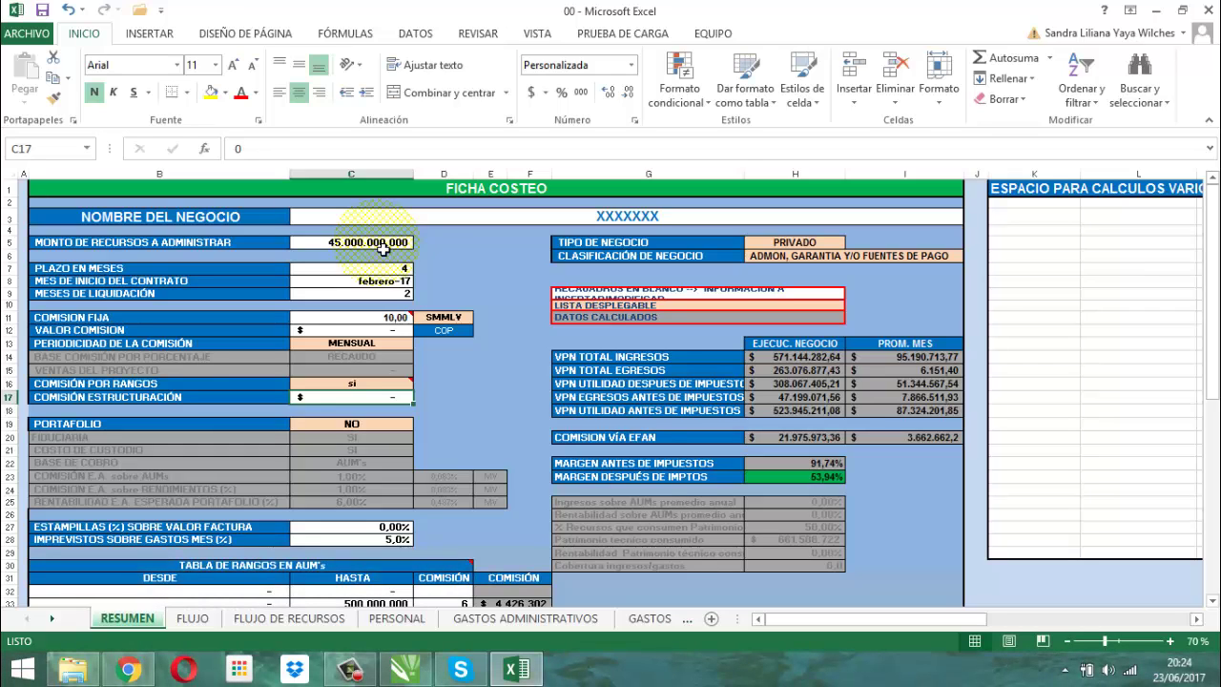
key(Up)
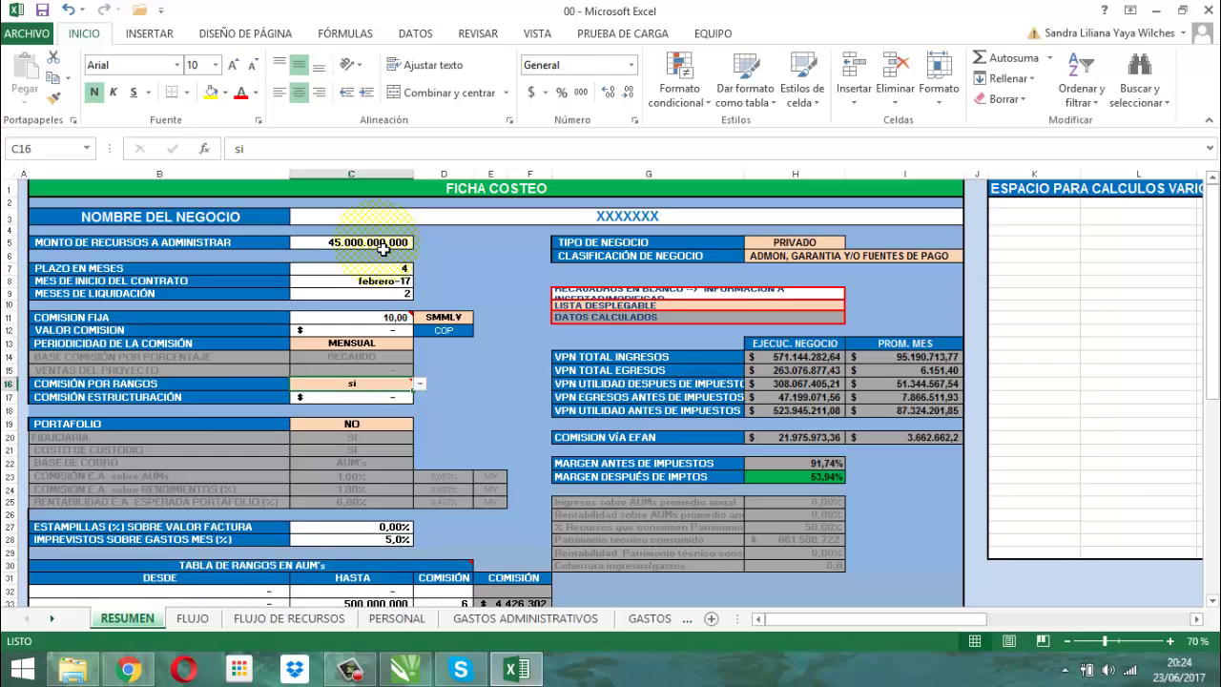
text(no)
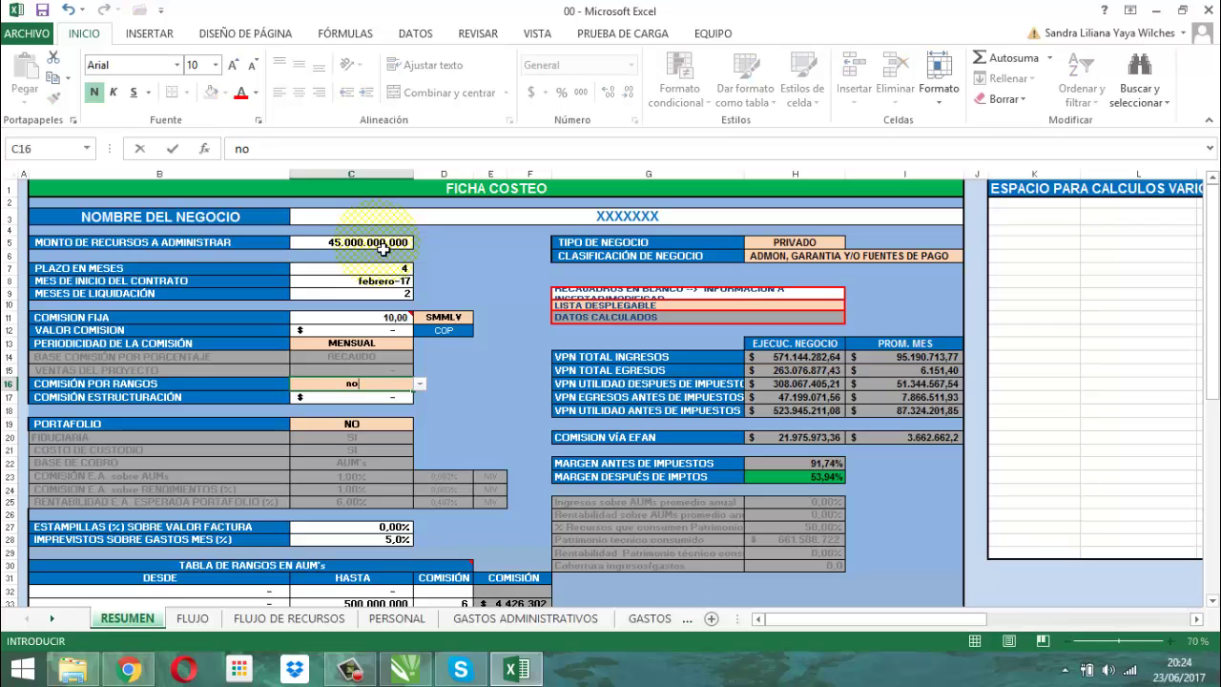
key(Return)
Step: Set PORTAFOLIO to si in the costing sheet
key(Down)
key(Down)
text(si)
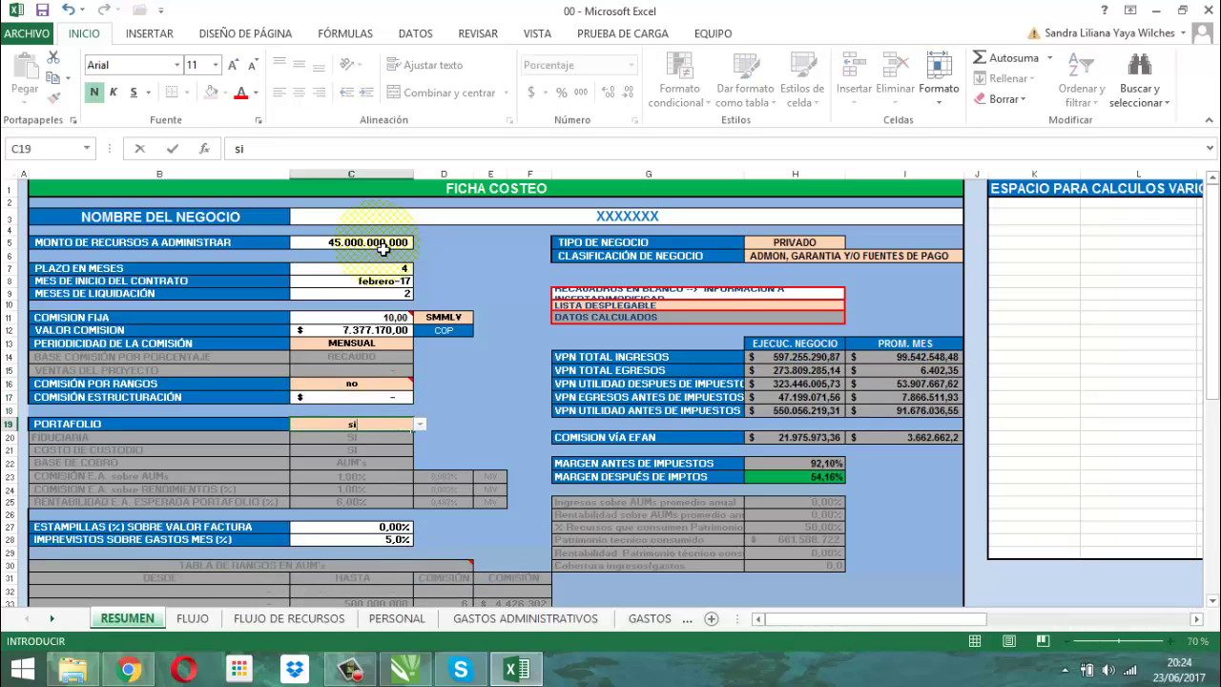
key(Return)
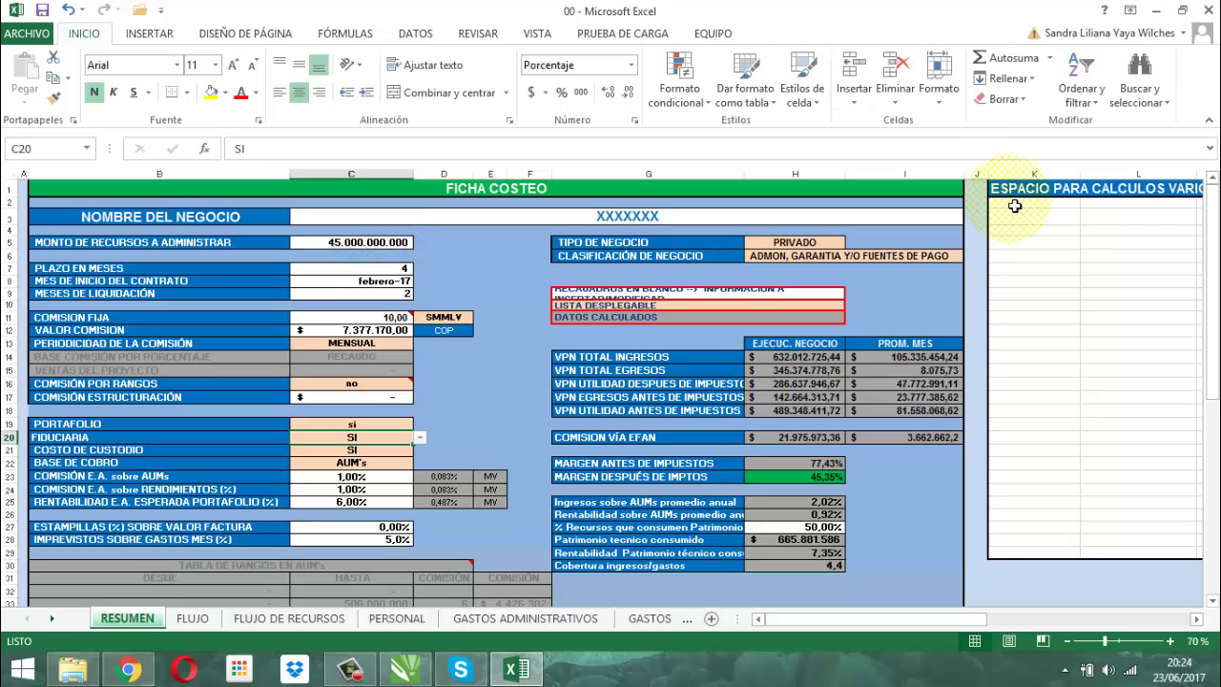
Step: Examine the EJECUC. NEGOCIO formulas from VPN TOTAL INGRESOS down to VPN UTILIDAD ANTES DE IMPUESTOS, leaving them unedited
click(787, 357)
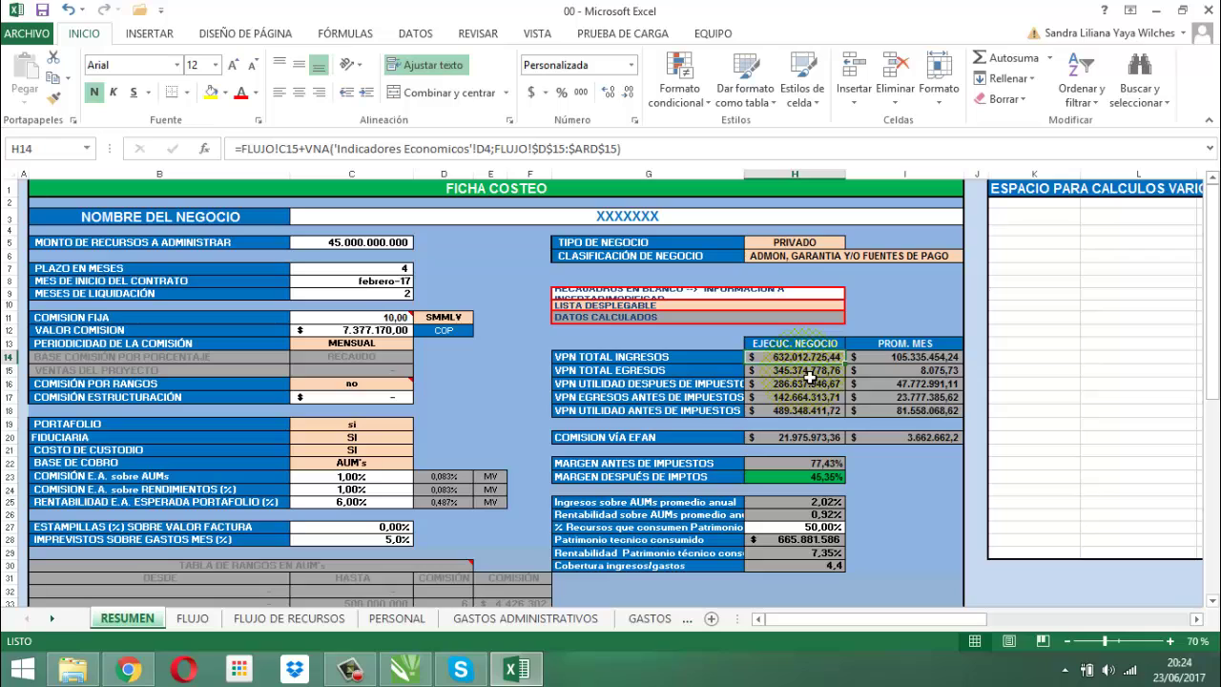
click(808, 374)
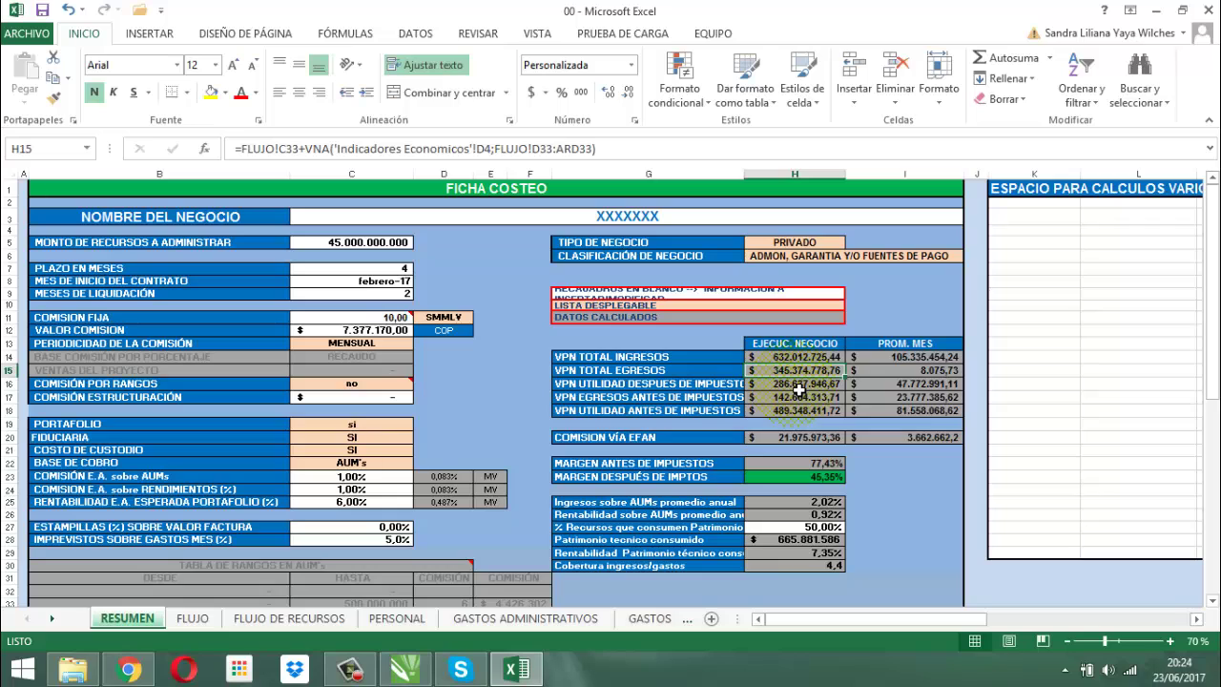
click(798, 387)
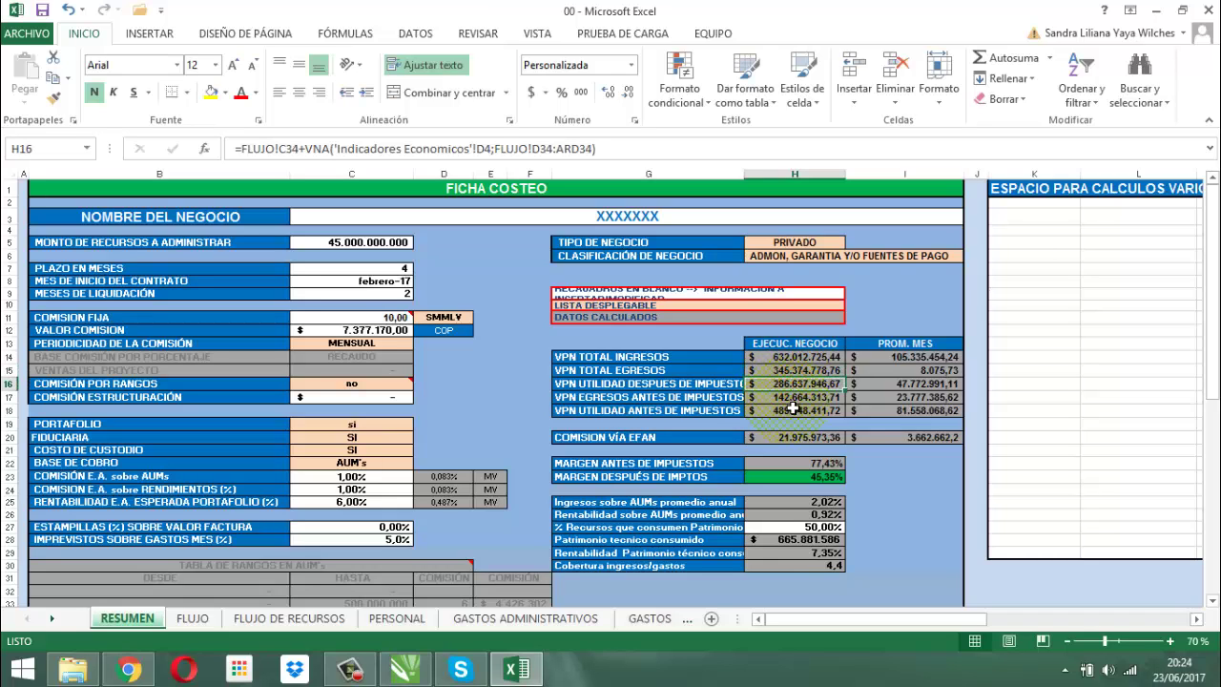
click(790, 401)
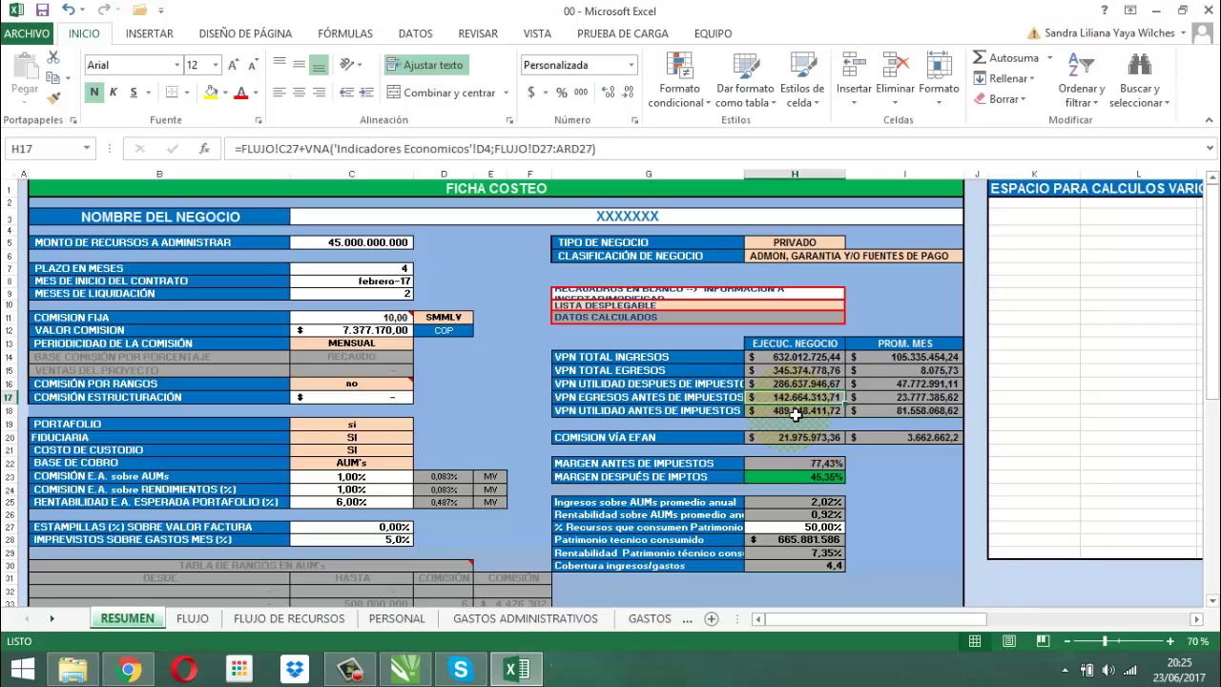
double_click(795, 411)
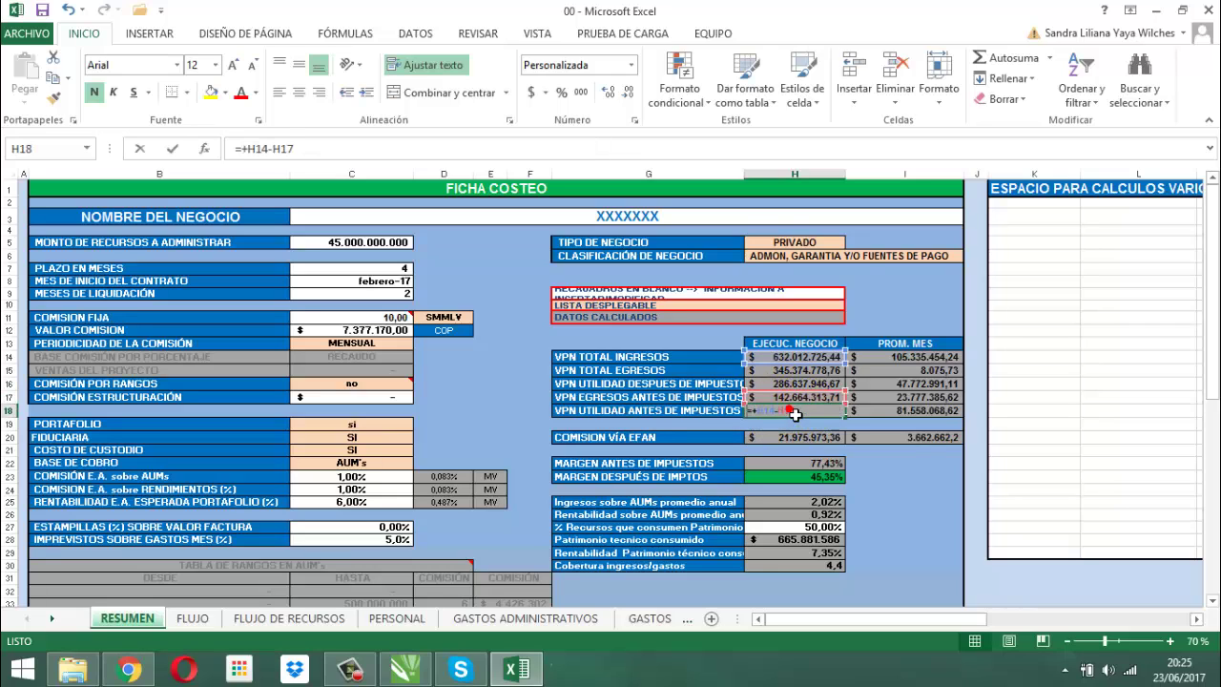
key(Escape)
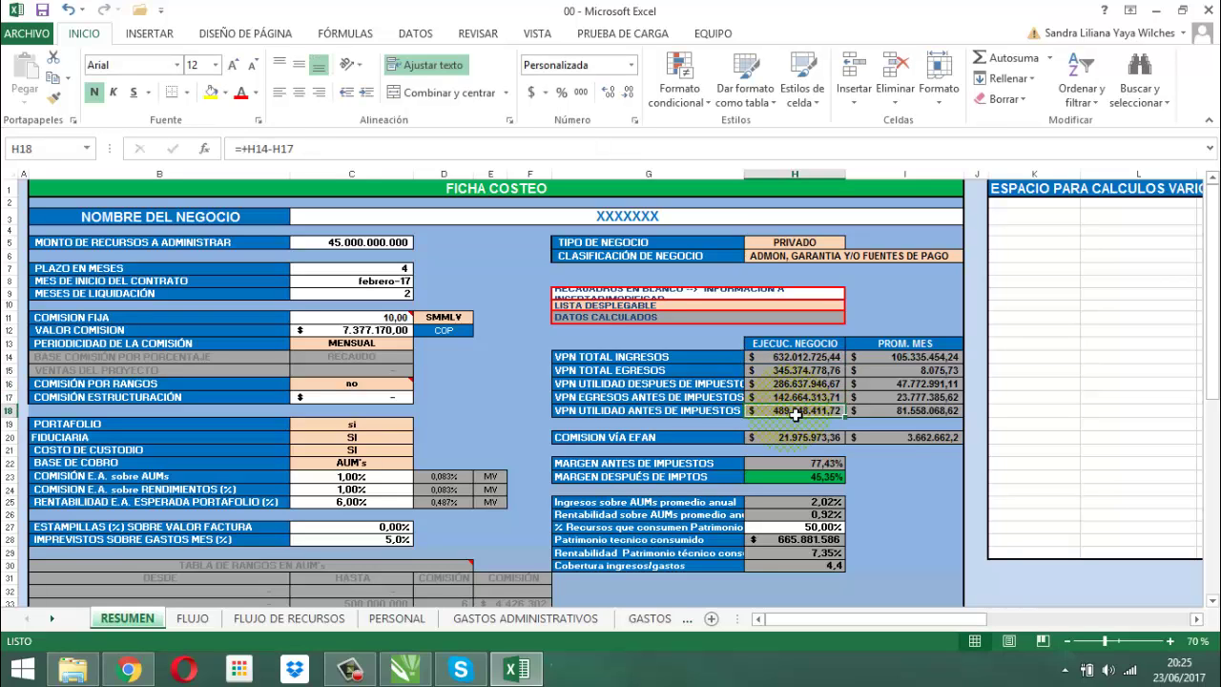
Step: Fill the EJECUC. NEGOCIO cells of VPN TOTAL INGRESOS and VPN EGRESOS ANTES DE IMPUESTOS with yellow
click(794, 357)
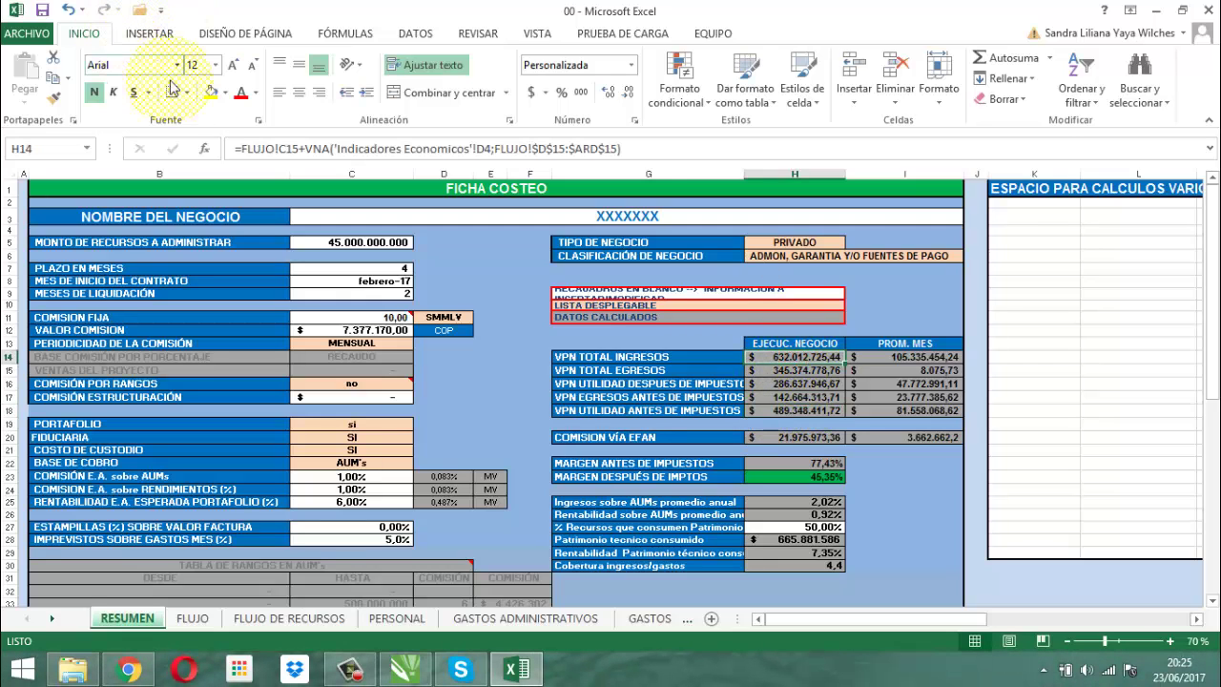
click(212, 93)
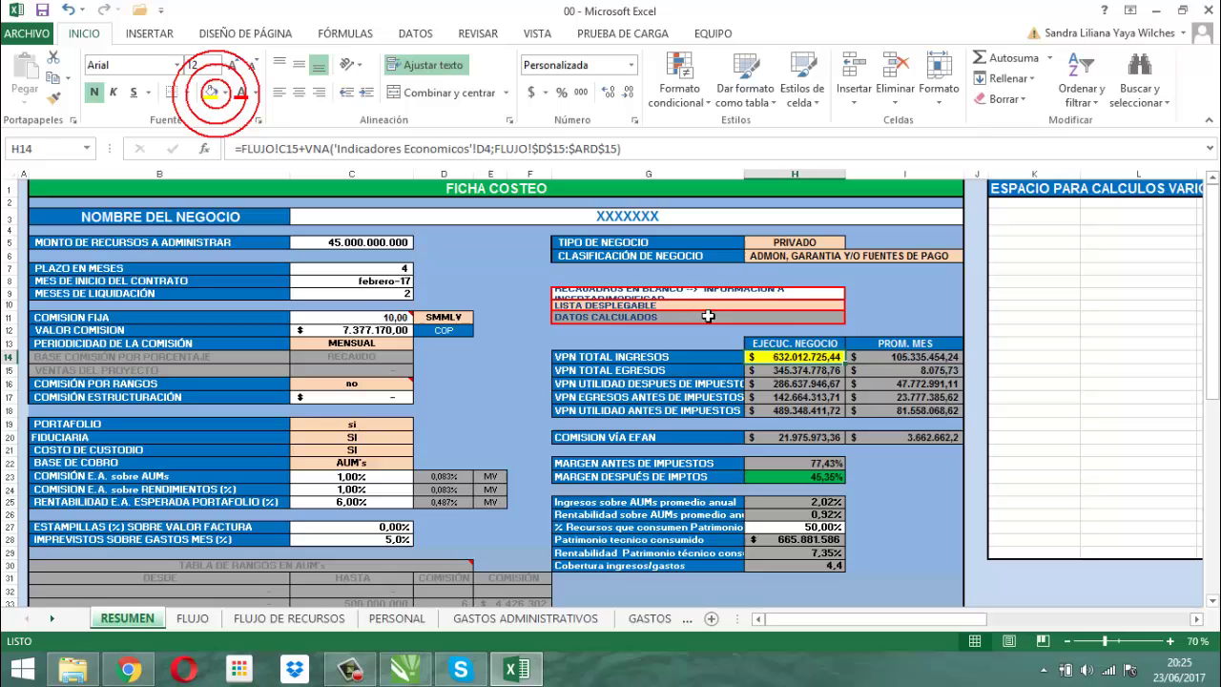
click(799, 396)
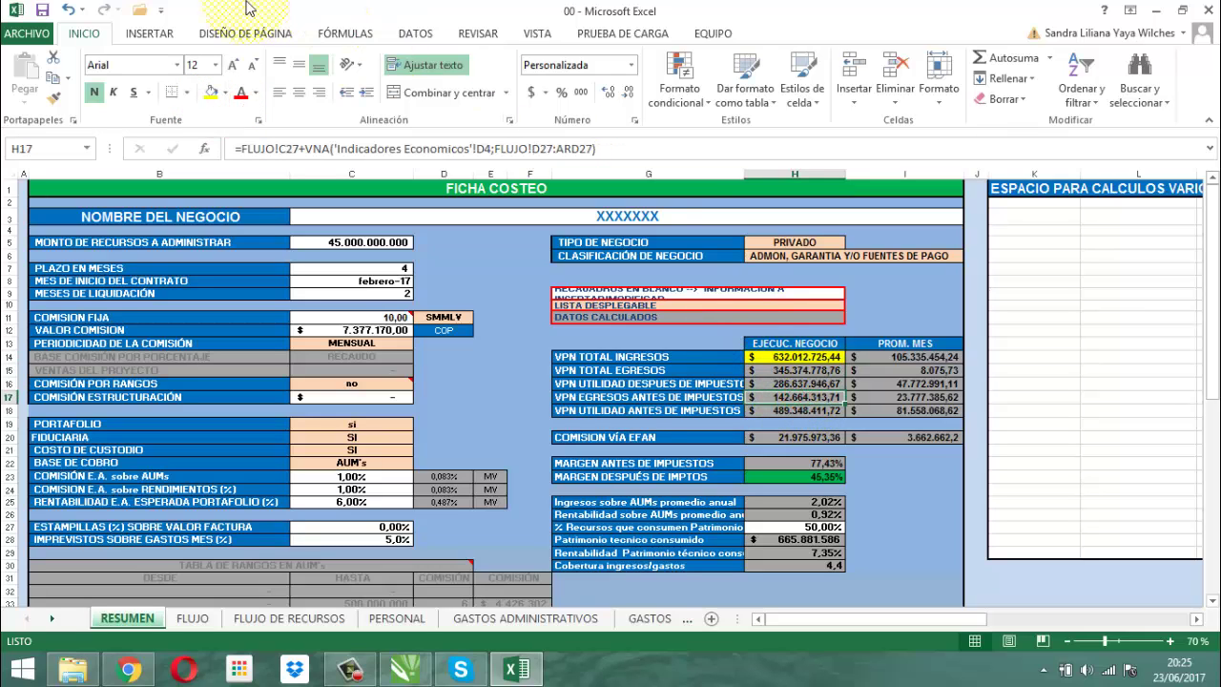
click(211, 93)
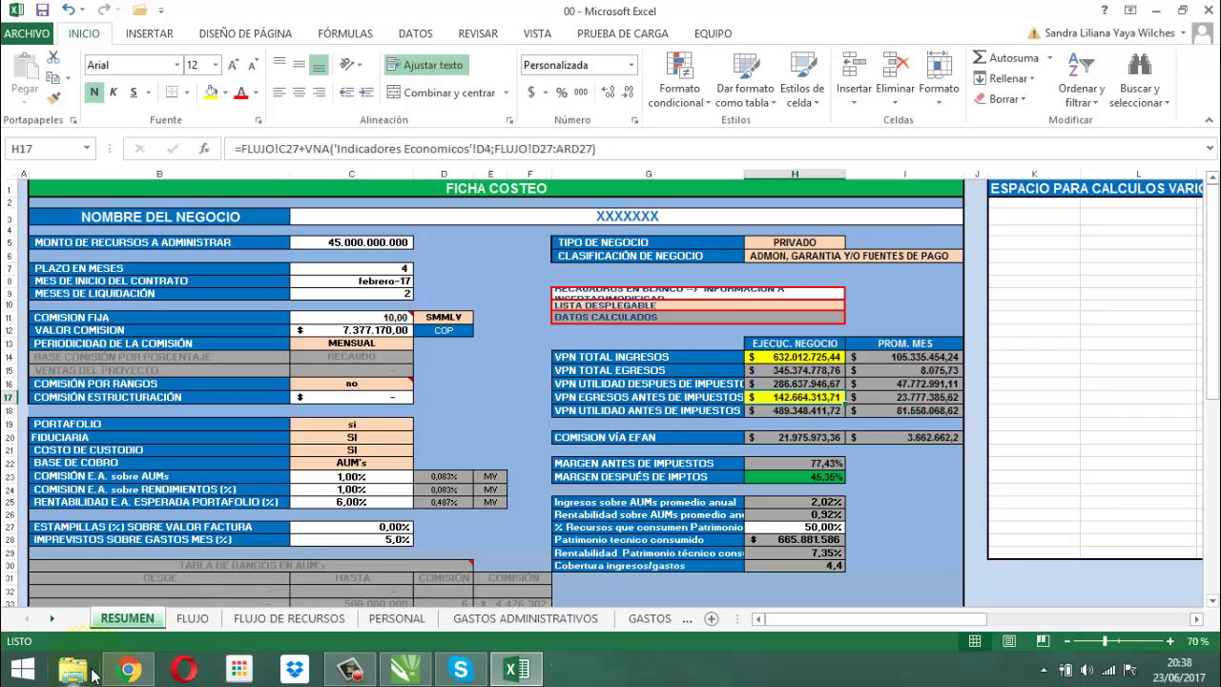
Step: Switch to Access by opening the Aplicativo Ficha de Costeo database from the version 48.2017 folder in the client's versiones folder on drive D
click(77, 671)
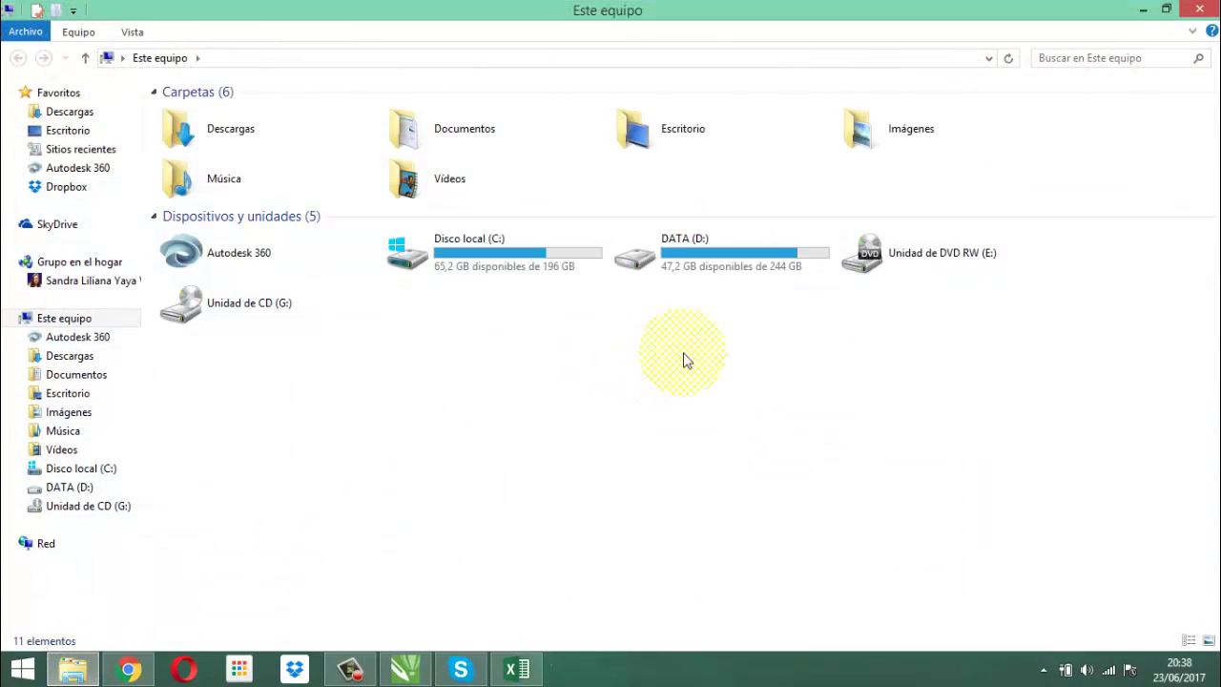
double_click(736, 262)
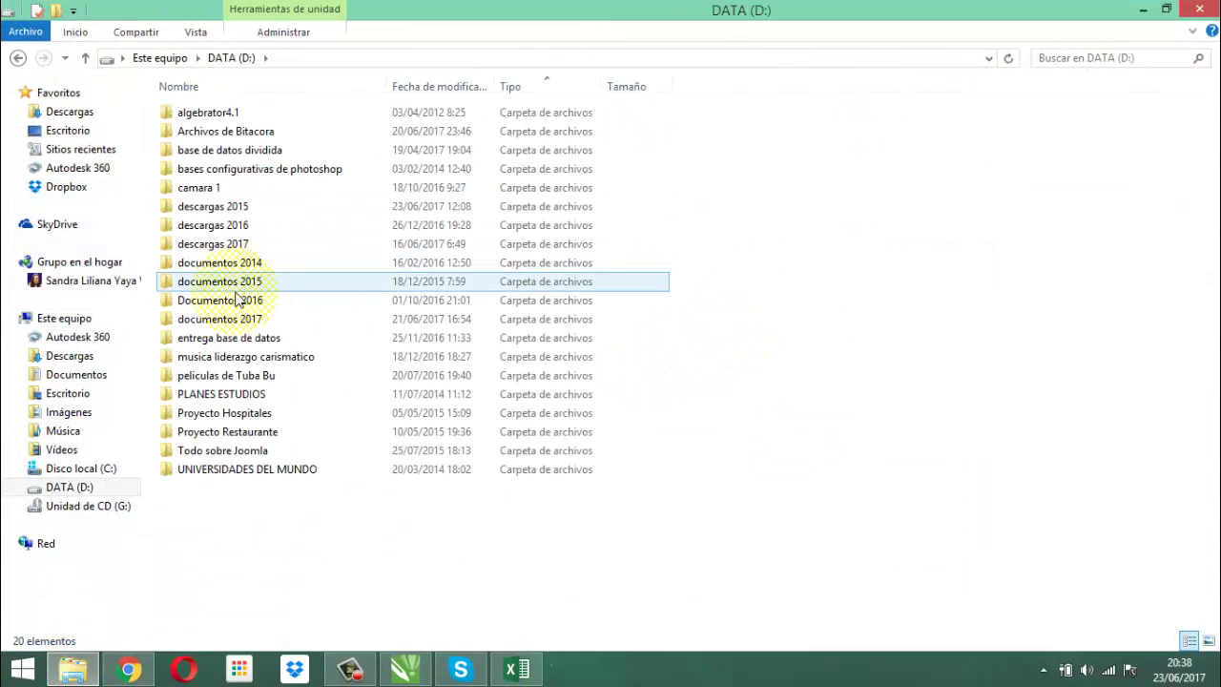
double_click(204, 319)
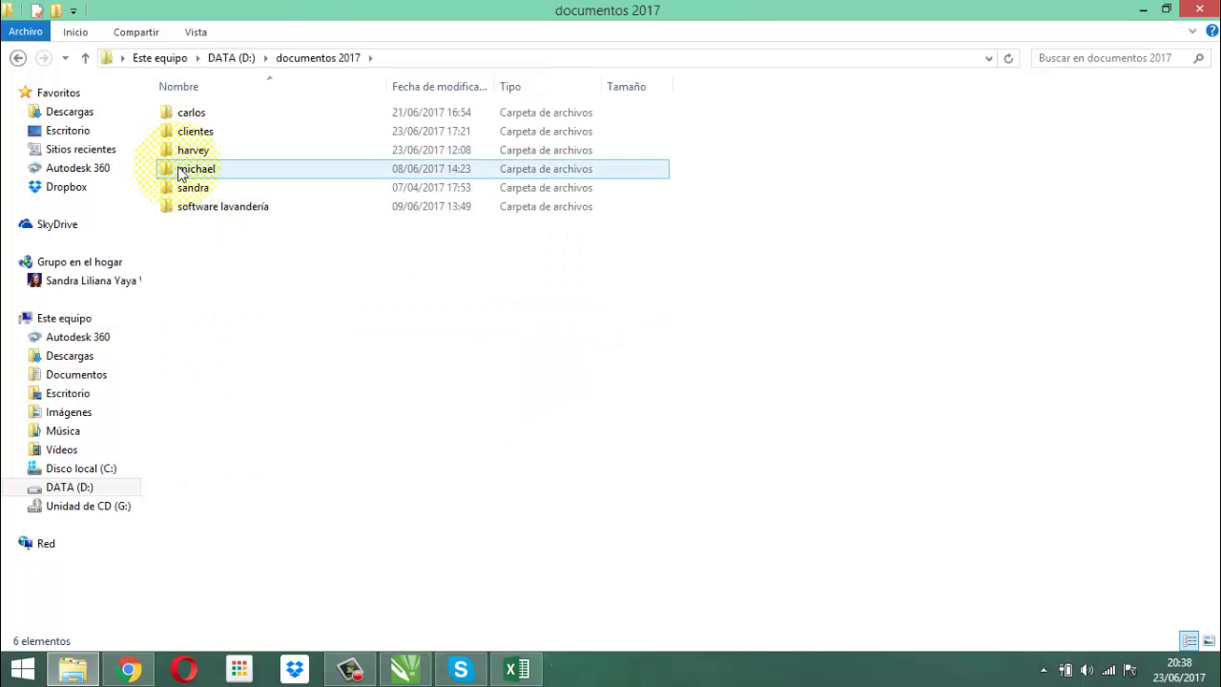
double_click(196, 131)
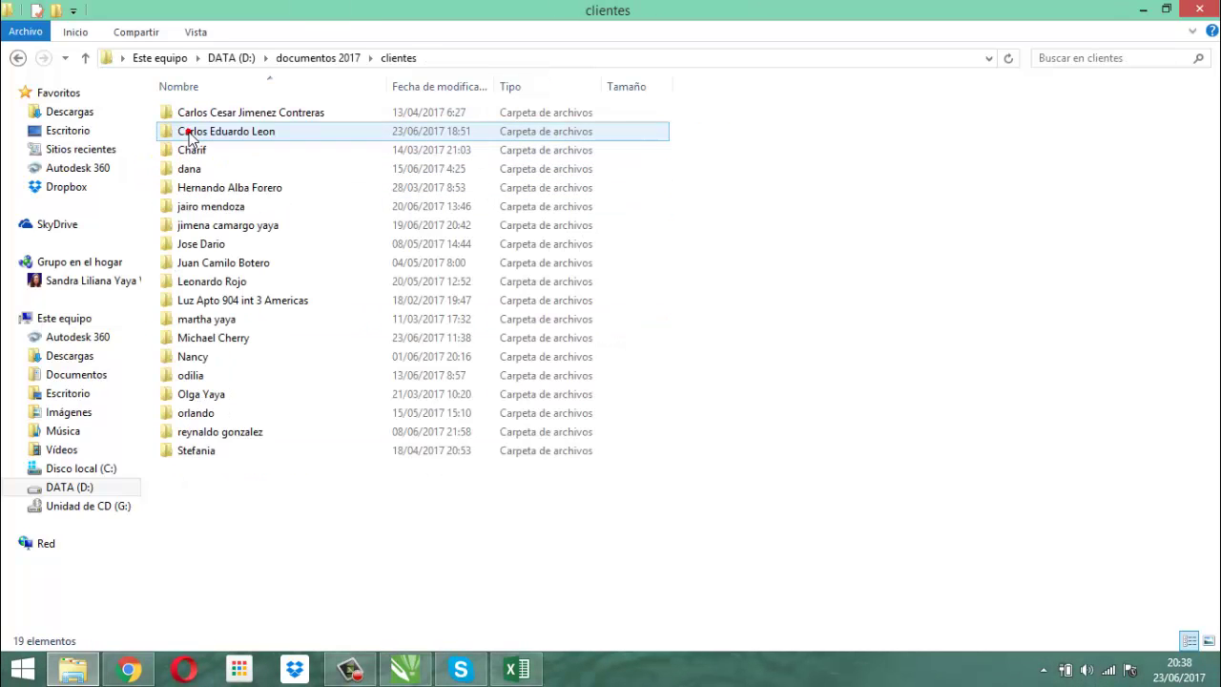
double_click(189, 344)
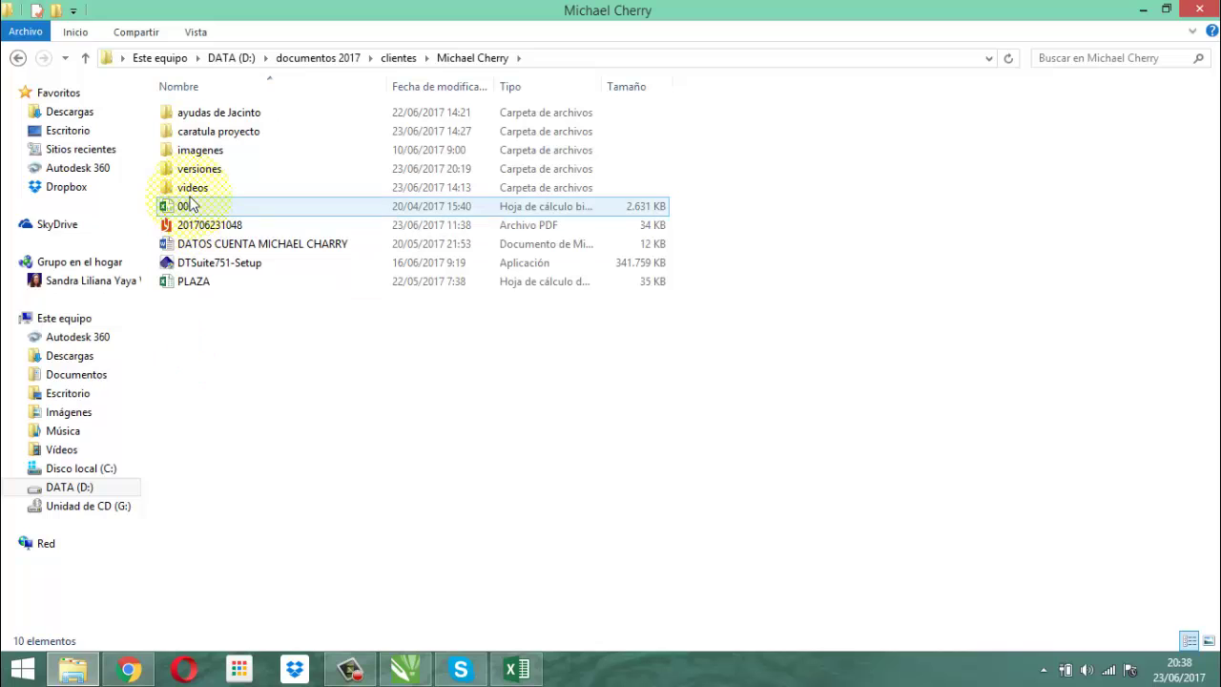
double_click(186, 168)
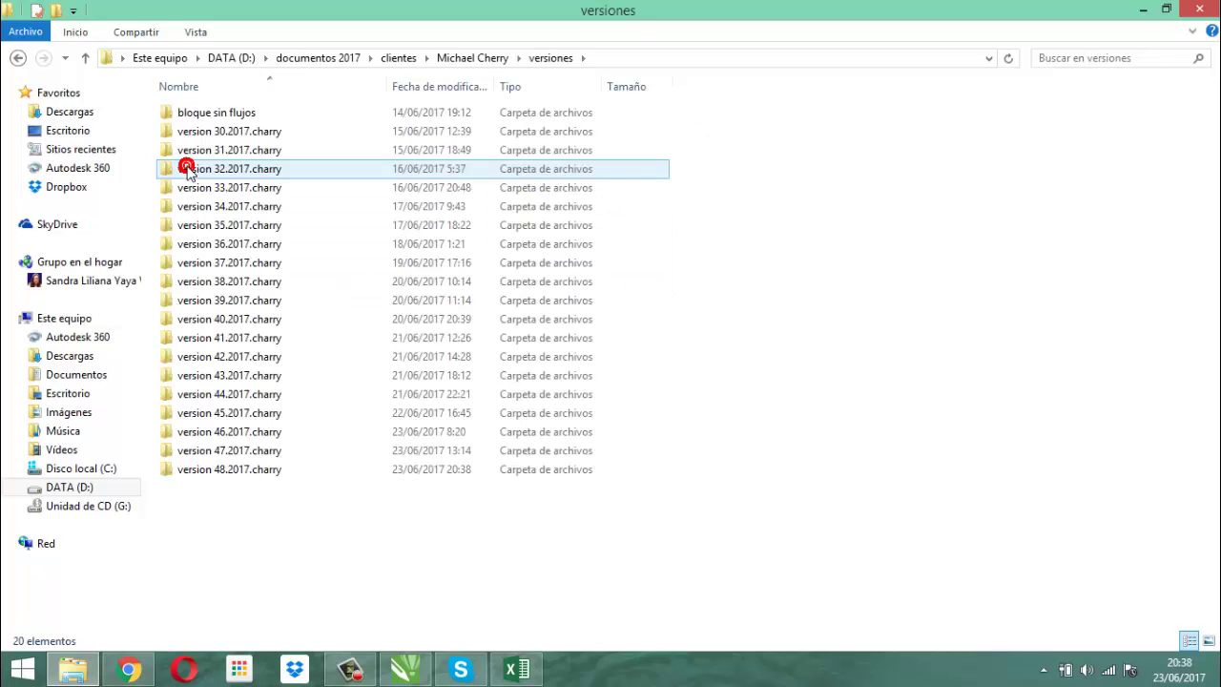
double_click(226, 469)
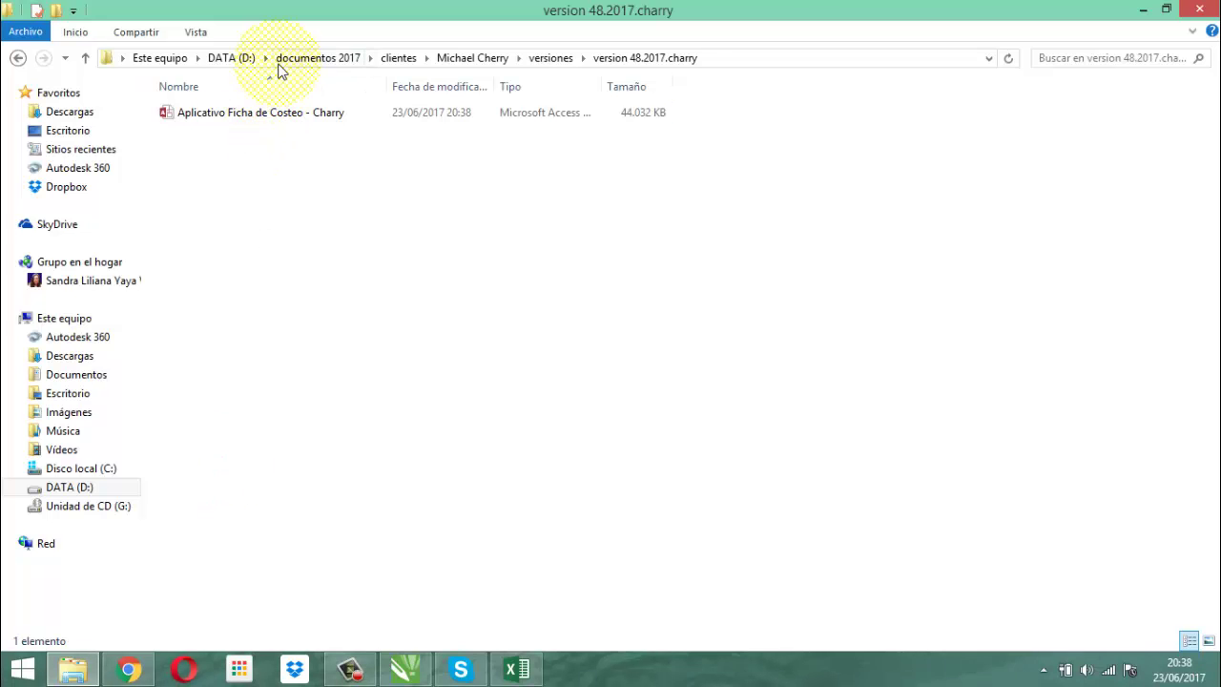
double_click(245, 114)
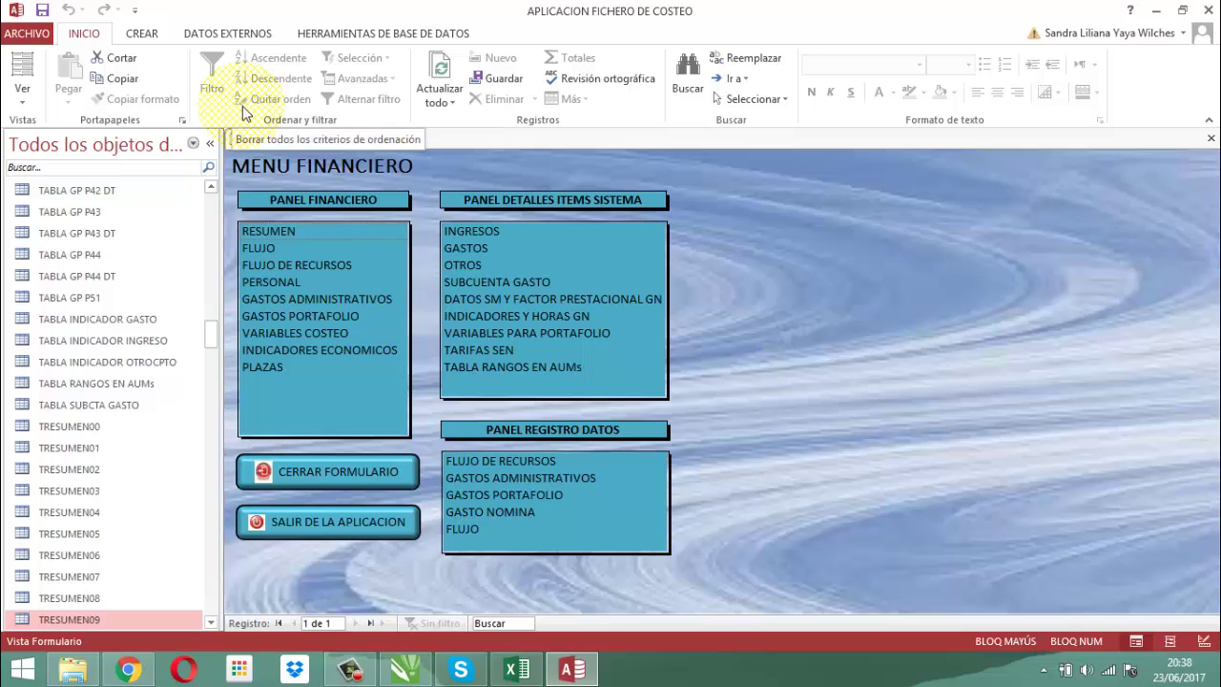
Step: Find the TRESUMEN09 table among the database objects, open it to examine its NPV records, and close it
click(70, 170)
text(T)
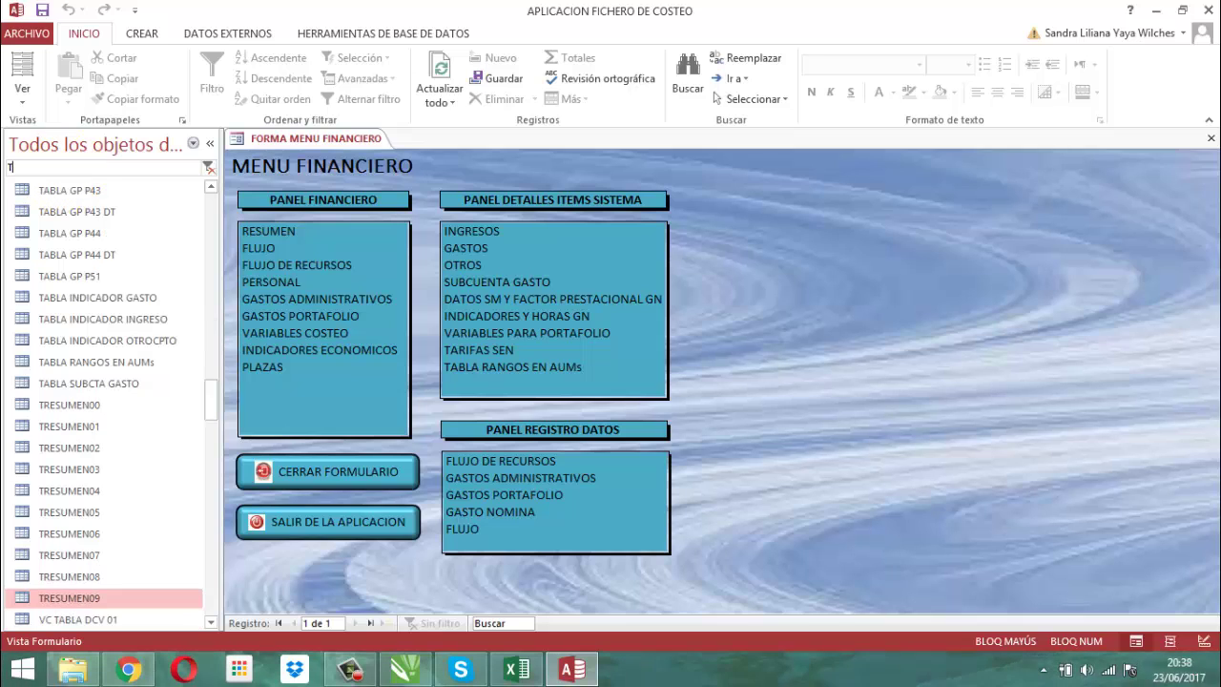
text(RESUMEN)
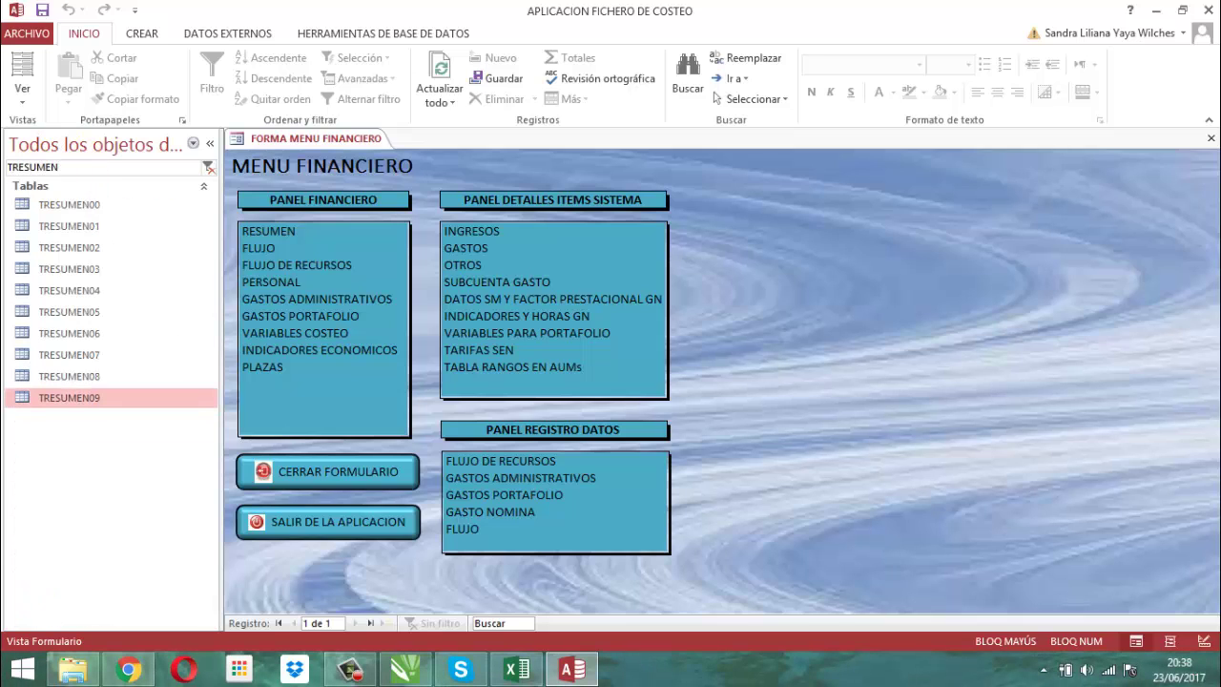
text(09)
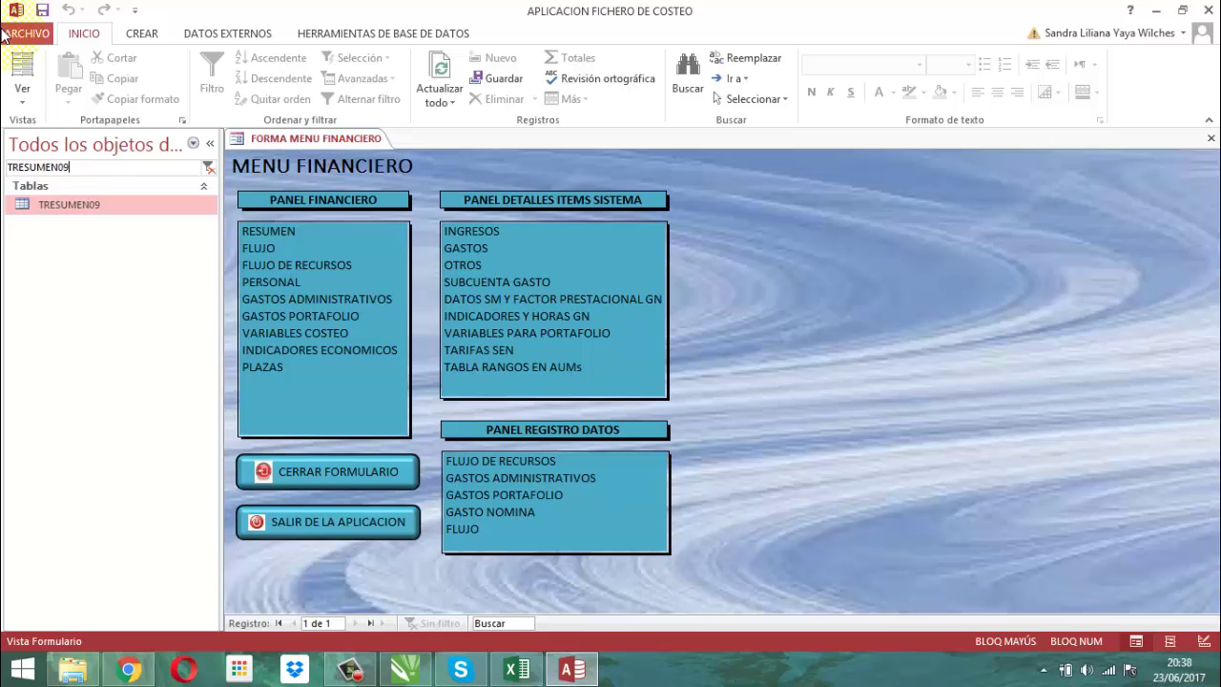
double_click(71, 210)
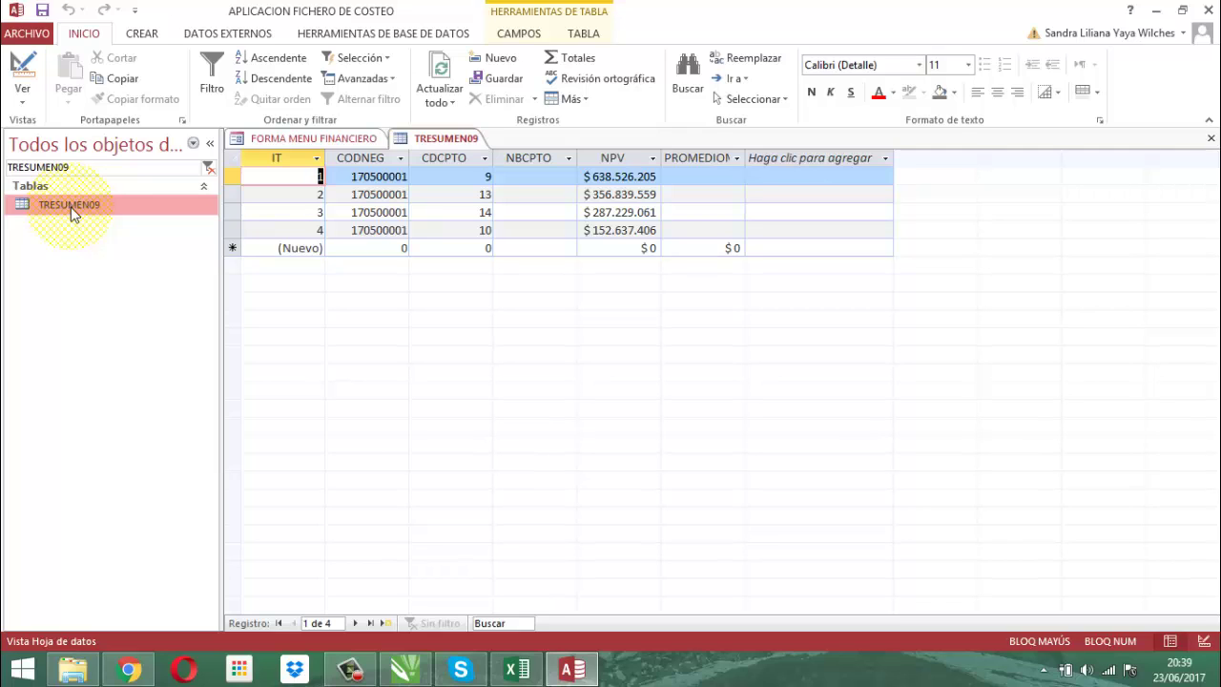
right_click(448, 140)
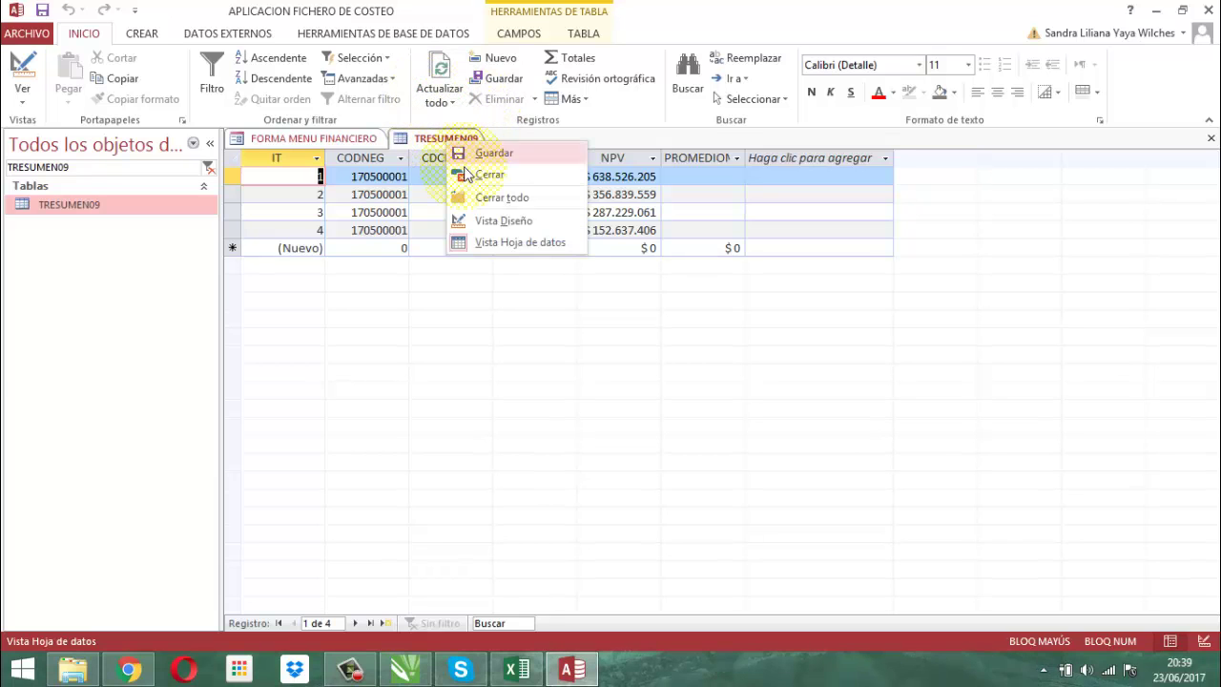
click(489, 174)
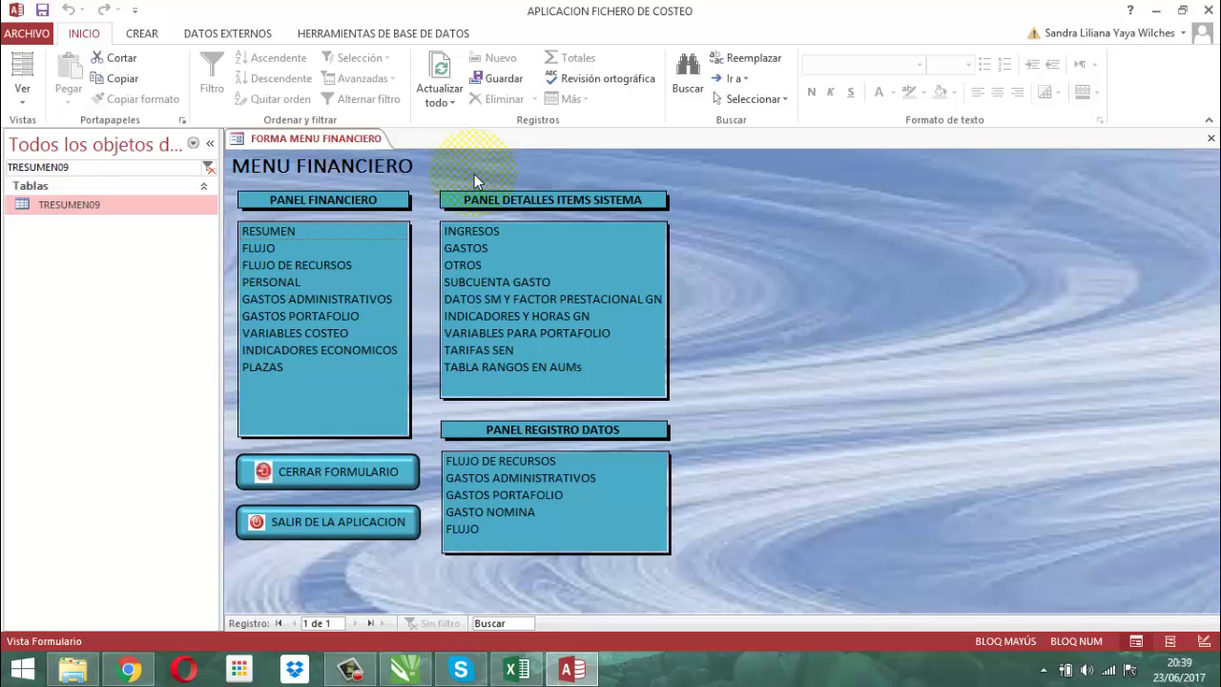
Step: Filter the database objects for INDICADOR and open the TABLA INDICADOR OTROCPTO table
click(94, 166)
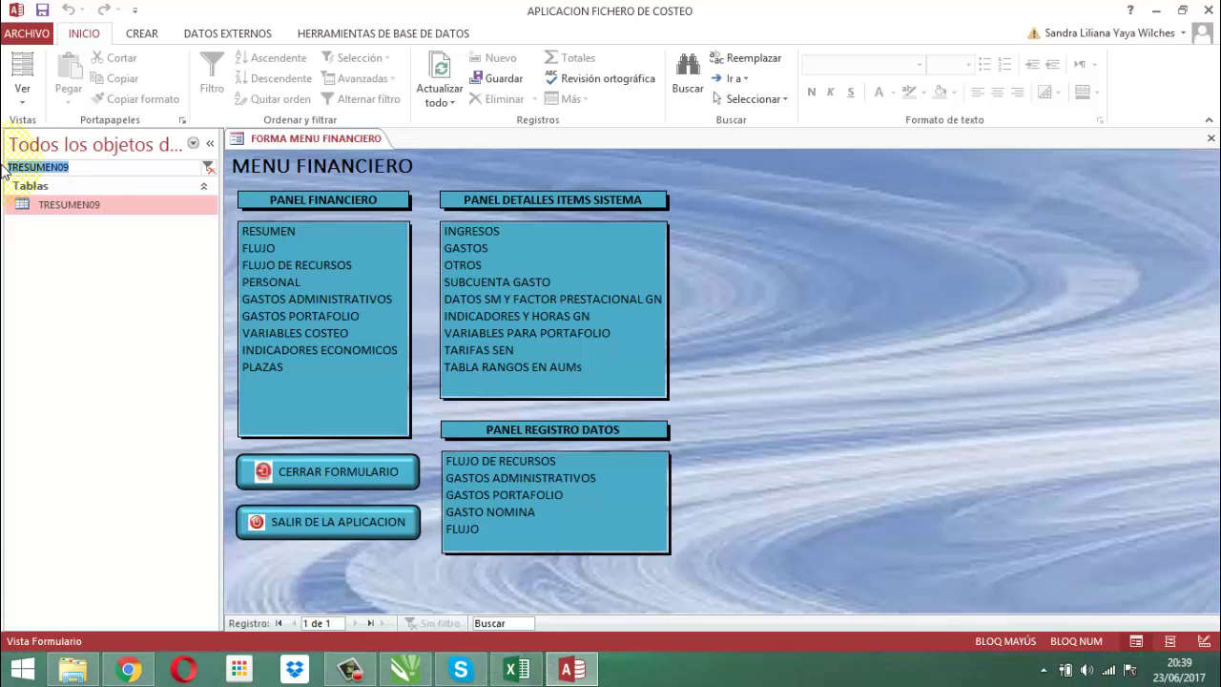
text(TABLA I)
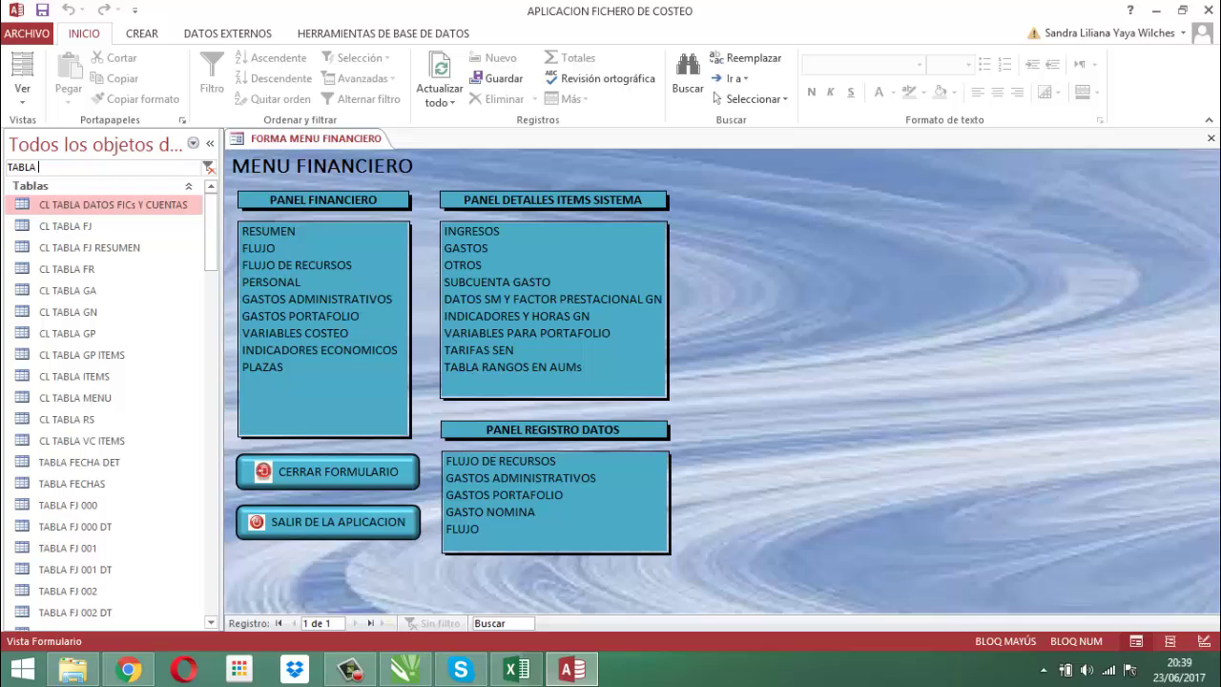
key(BackSpace)
key(BackSpace)
key(BackSpace)
key(BackSpace)
key(BackSpace)
key(BackSpace)
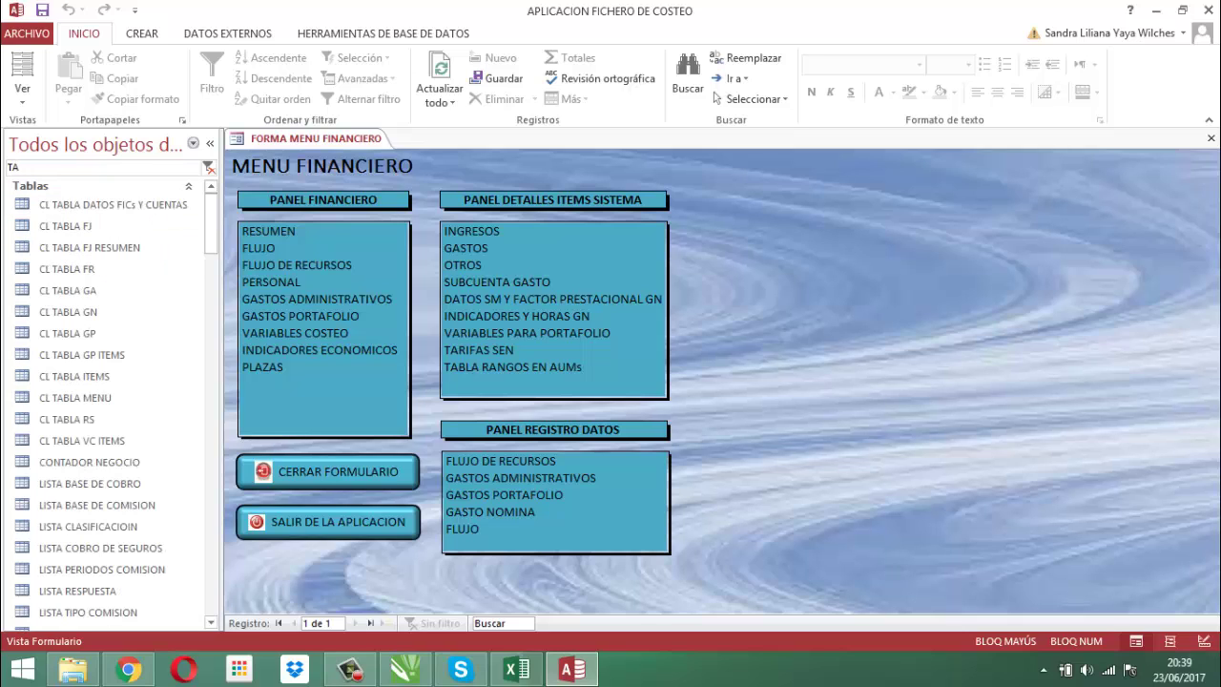
key(BackSpace)
text(INDICADOR)
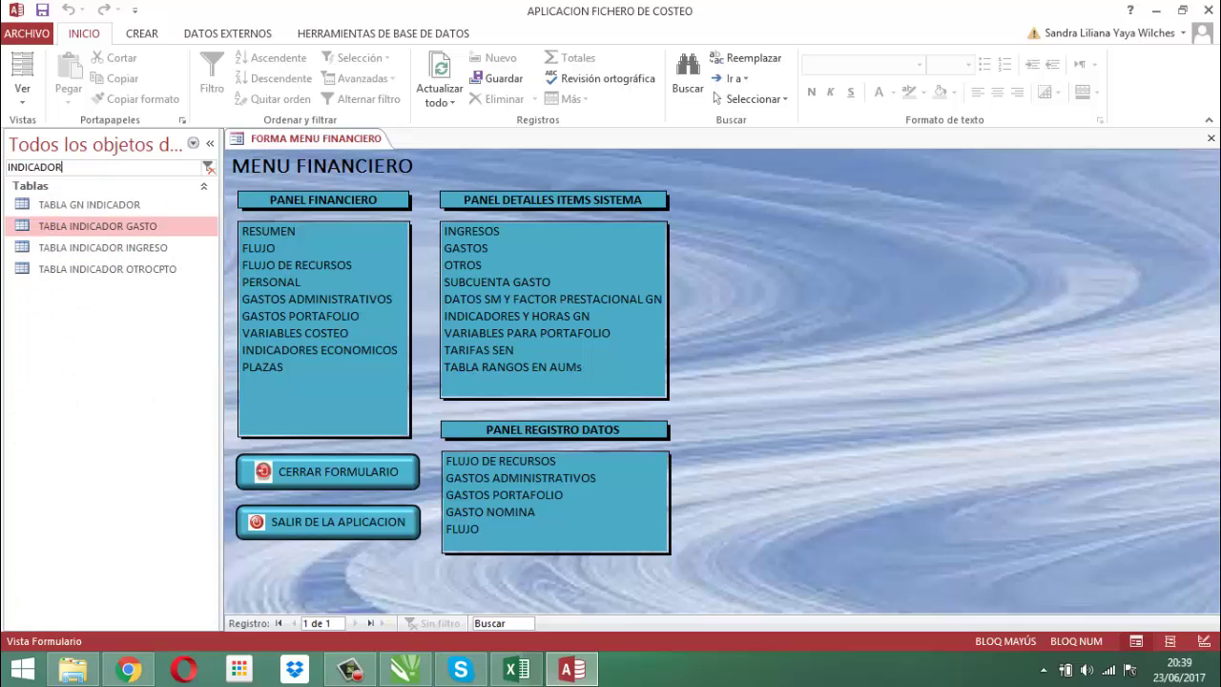
click(138, 272)
double_click(137, 274)
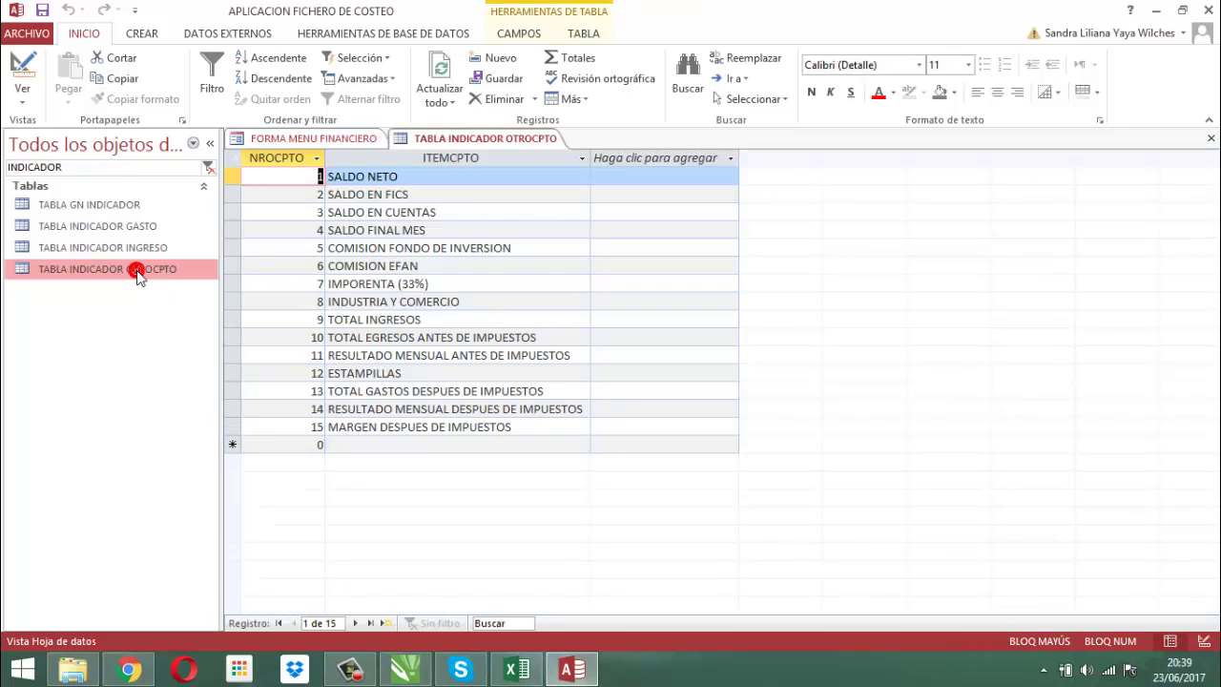
Step: Append % to the ITEMCPTO text of record 15, making it MARGEN DESPUES DE IMPUESTOS %
click(546, 429)
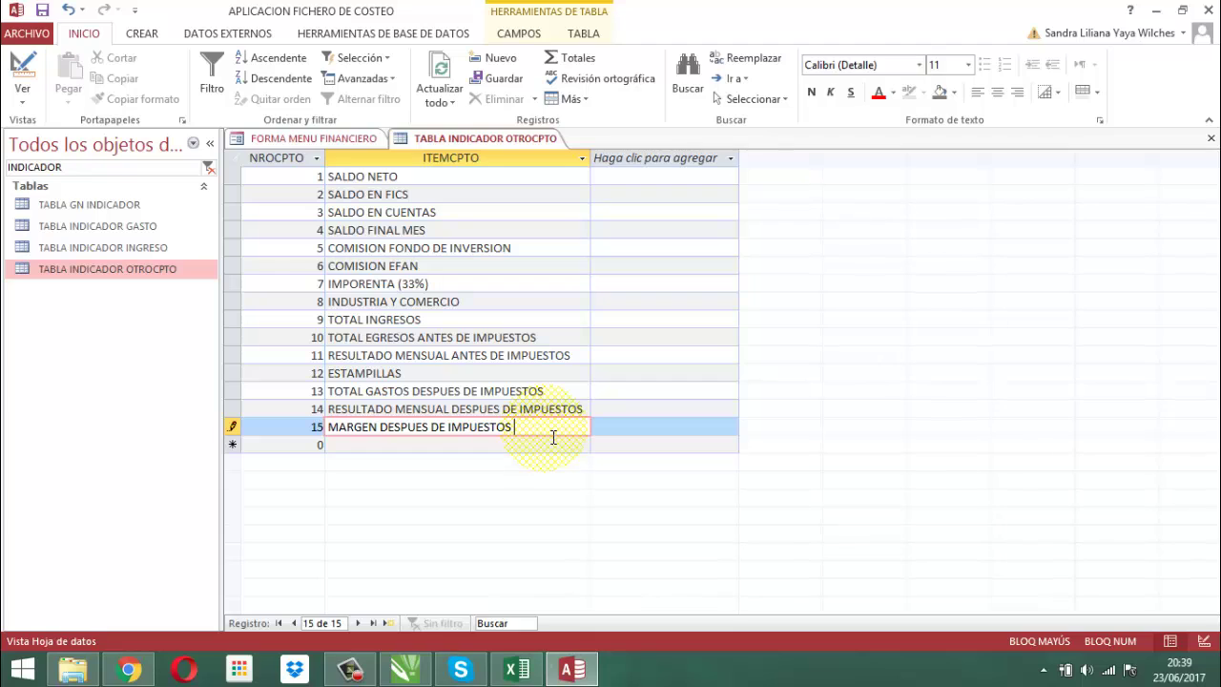
text(%)
key(Return)
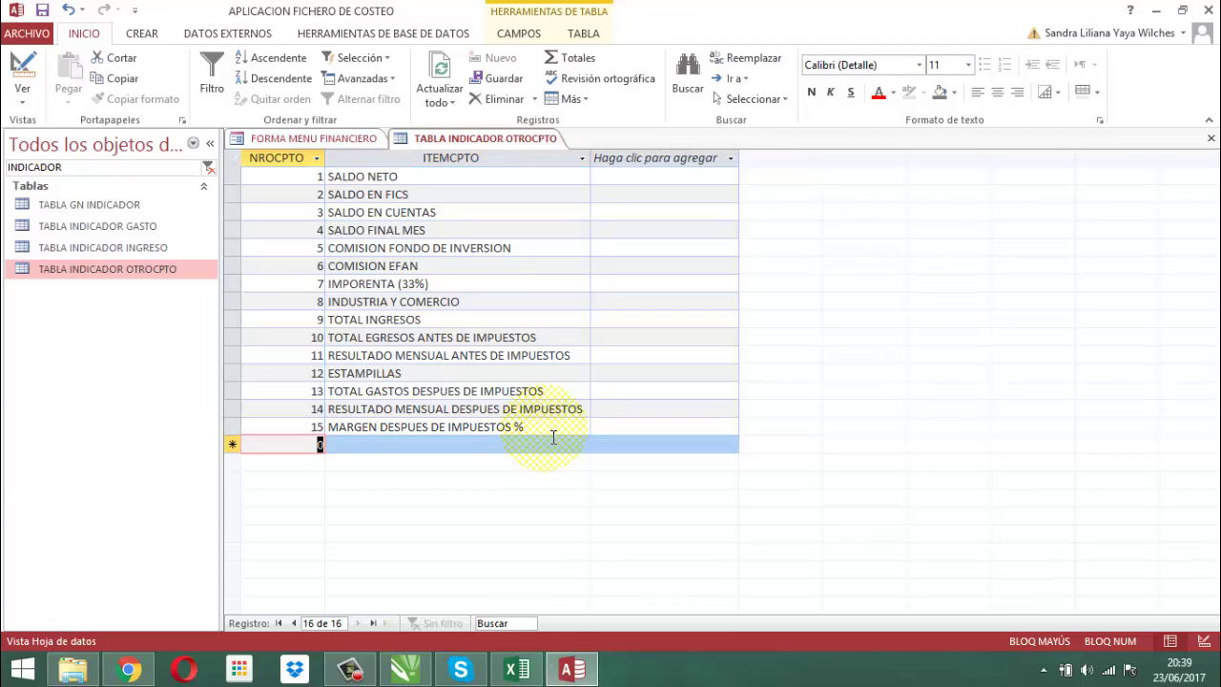
Step: Add record 16 with the concept UTILIDAD ANTES DE IMPUESTOS, checking the wording against the RESUMEN sheet of workbook 00 in Excel
text(16)
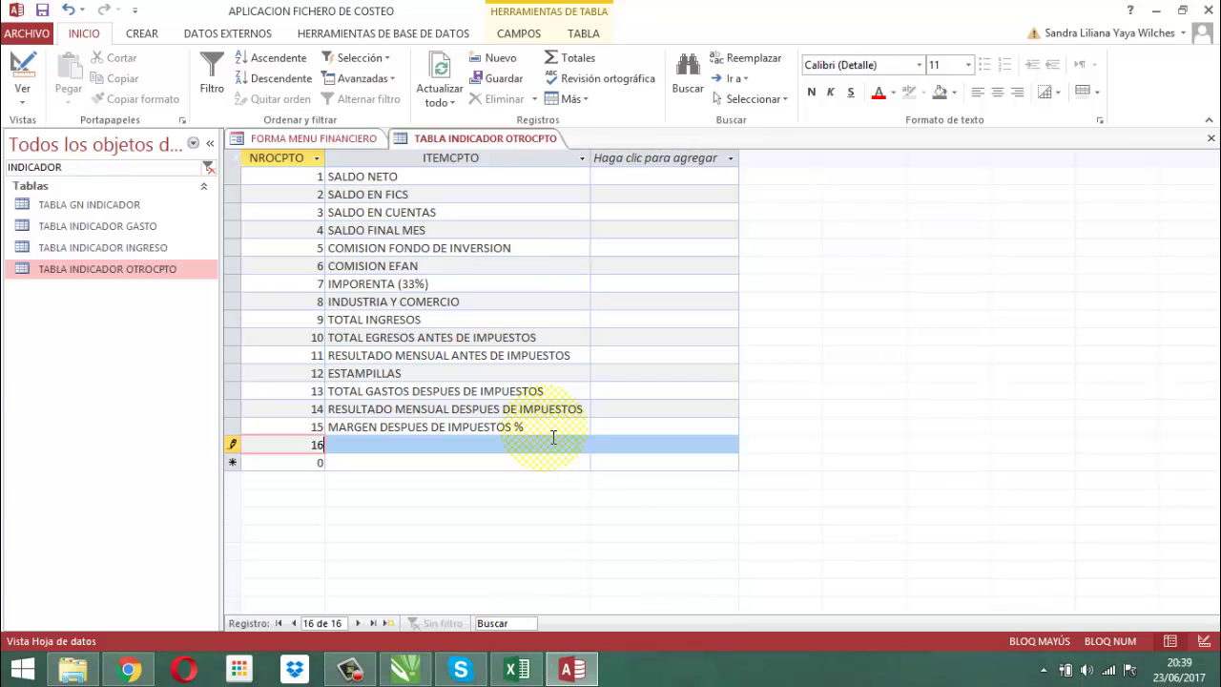
key(Return)
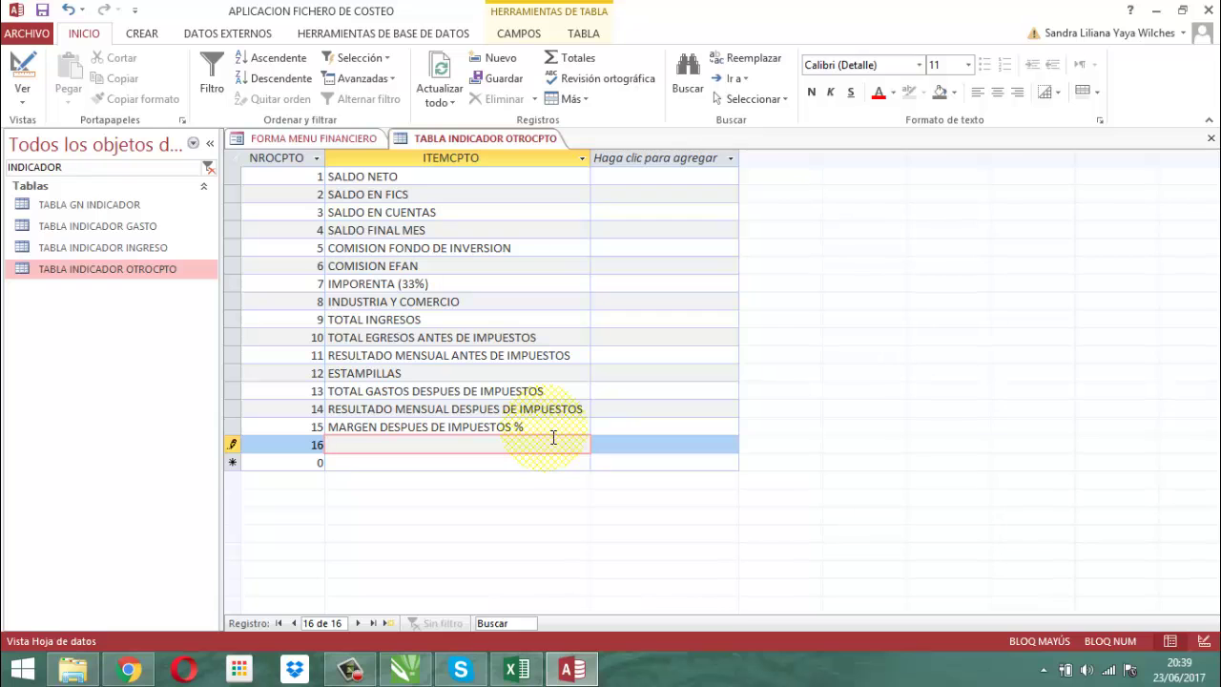
text(UTILIDAD)
click(516, 669)
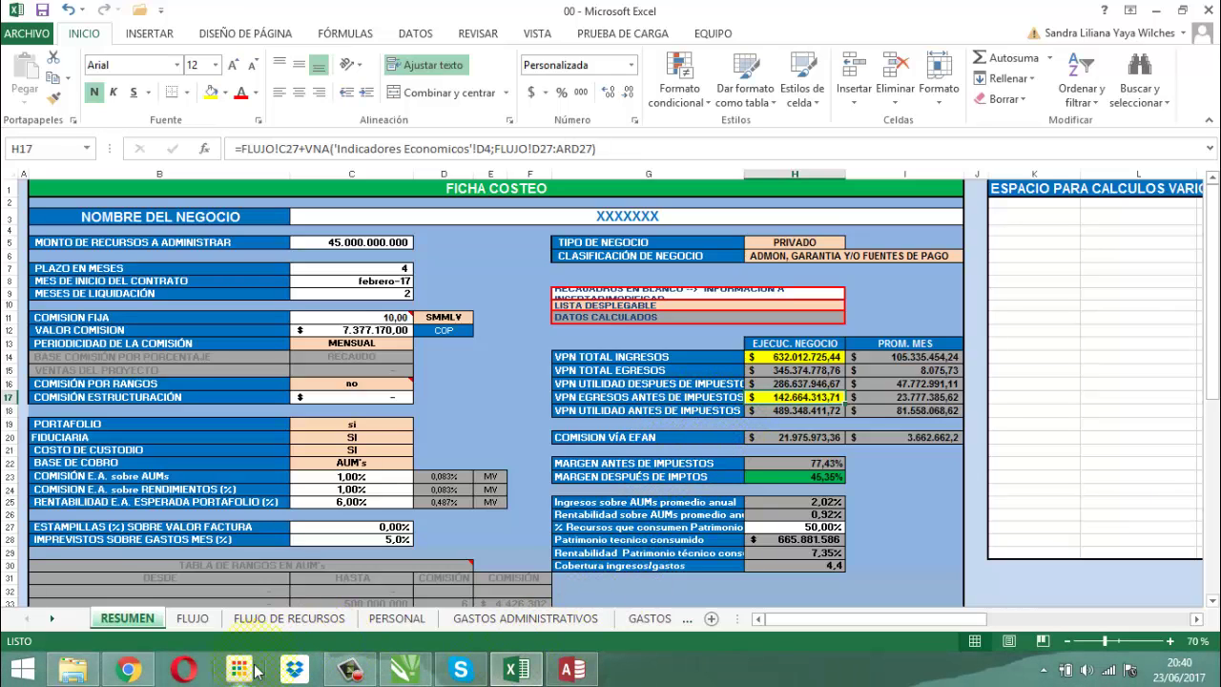
click(568, 671)
text(ANT)
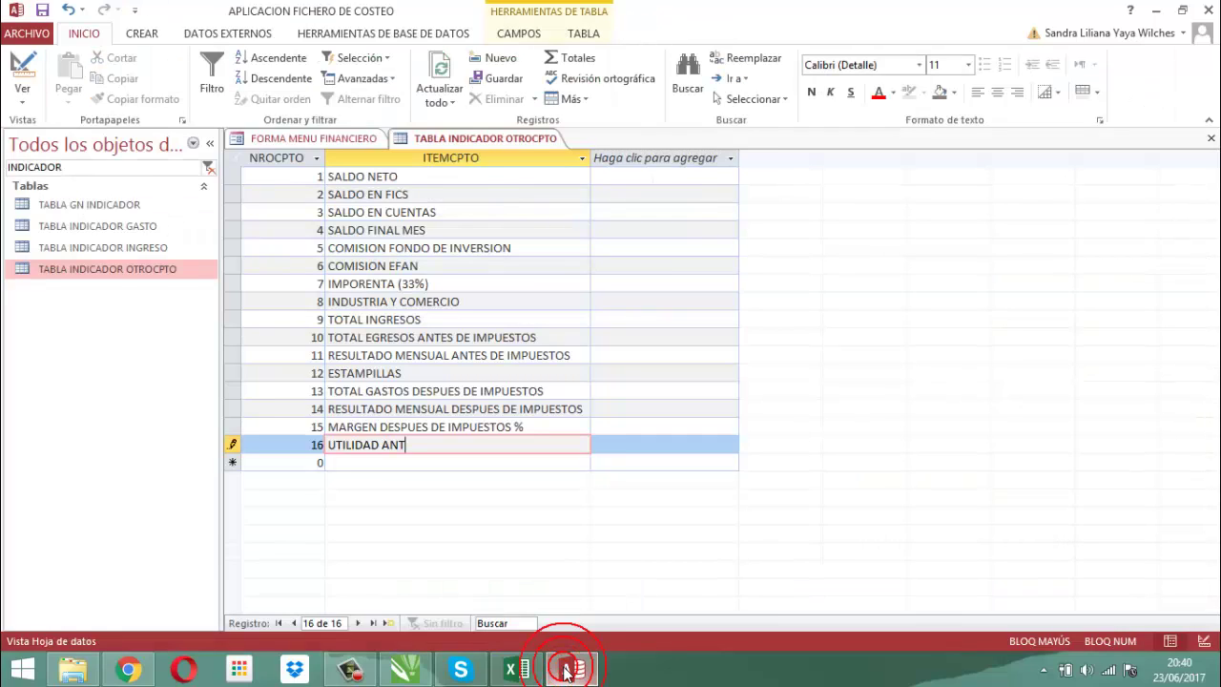
text(ES DE I)
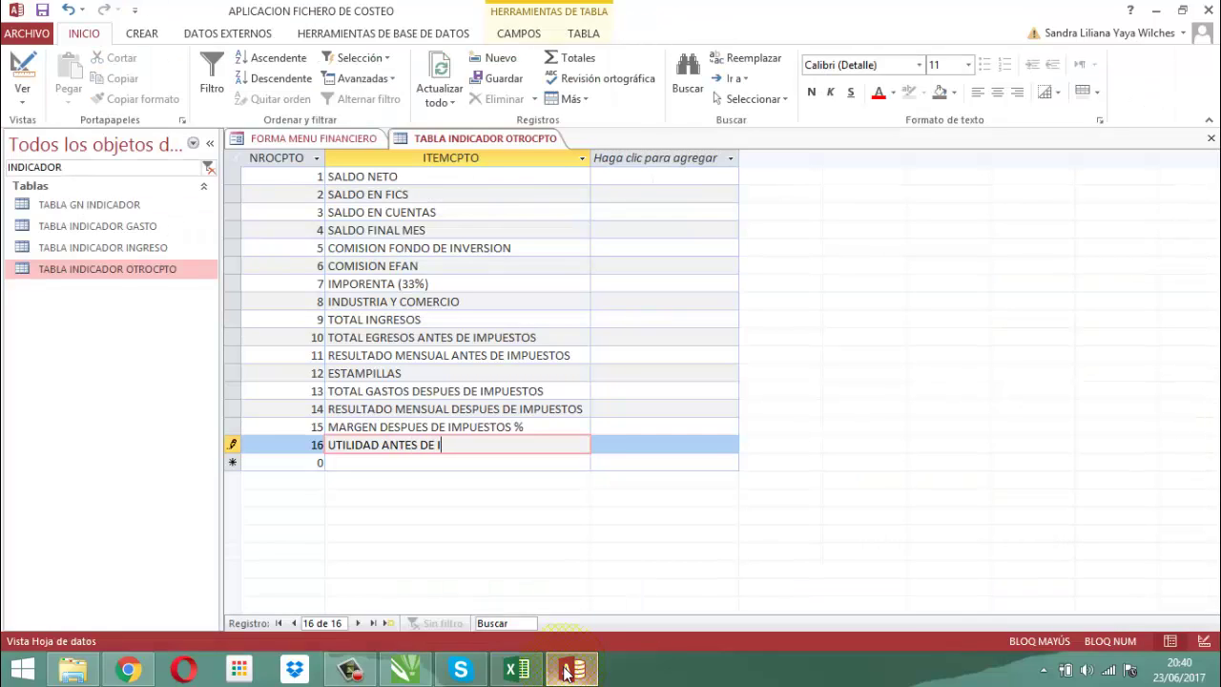
text(MPUESTOS)
key(Return)
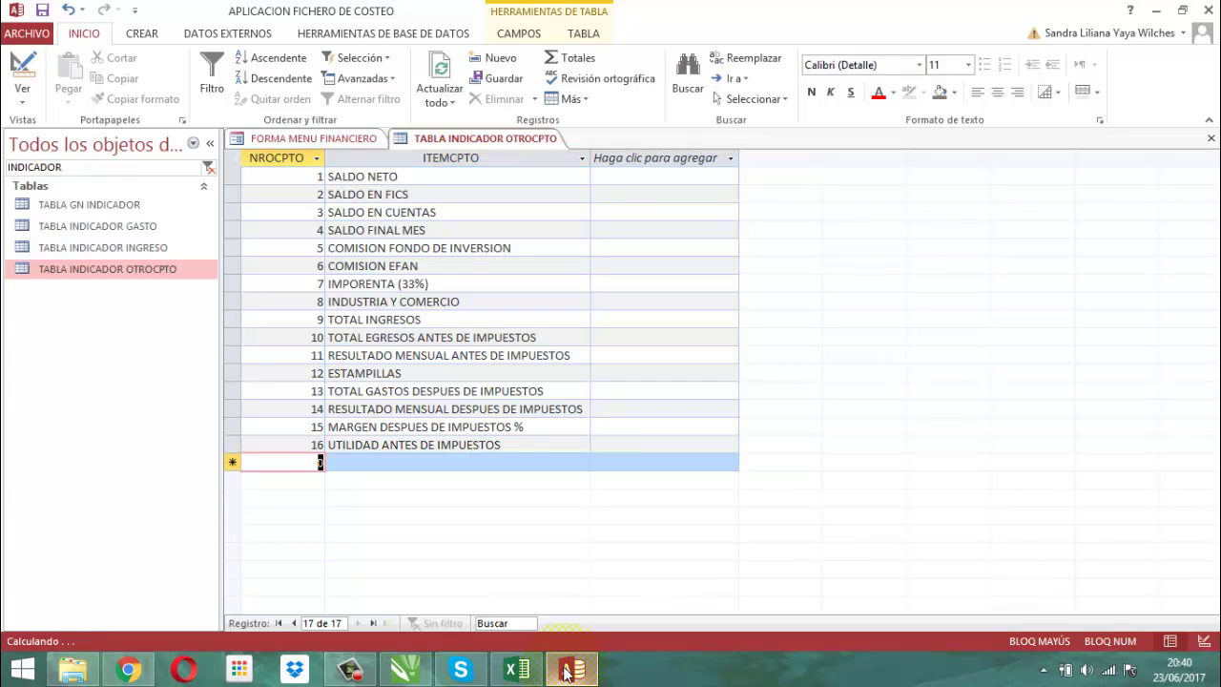
Step: Add record 17 with the concept COMISION VIA EFAN, consulting the costing workbook for the label
text(17)
key(Return)
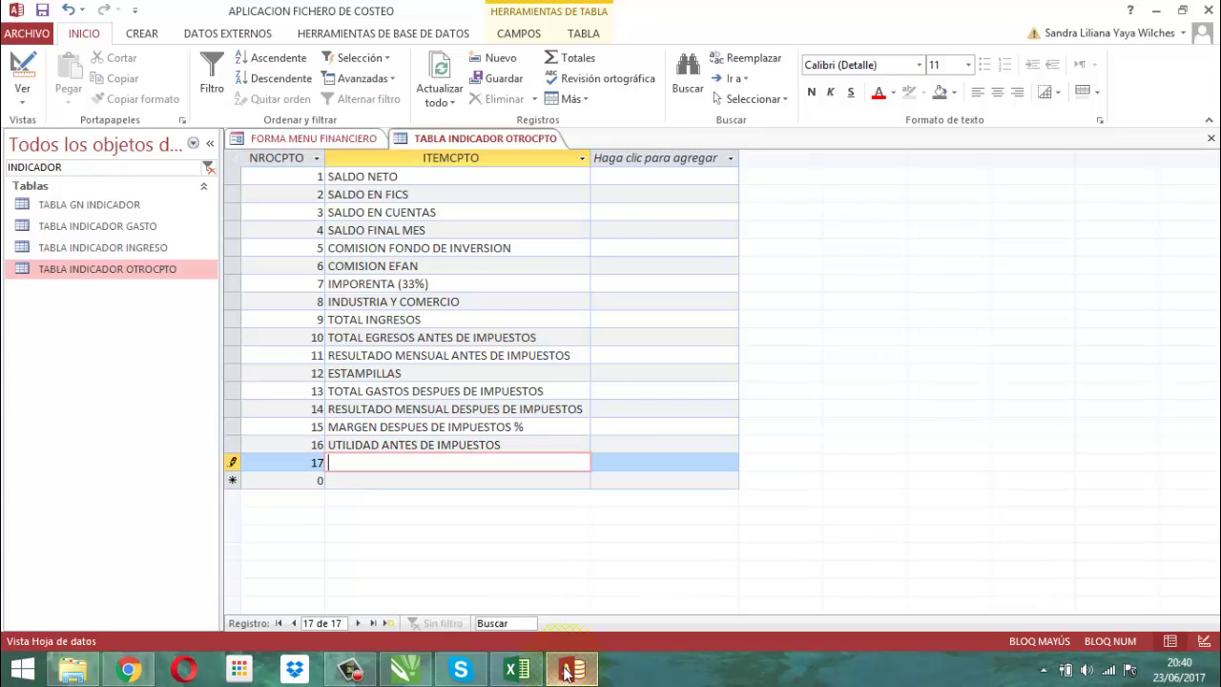
click(516, 670)
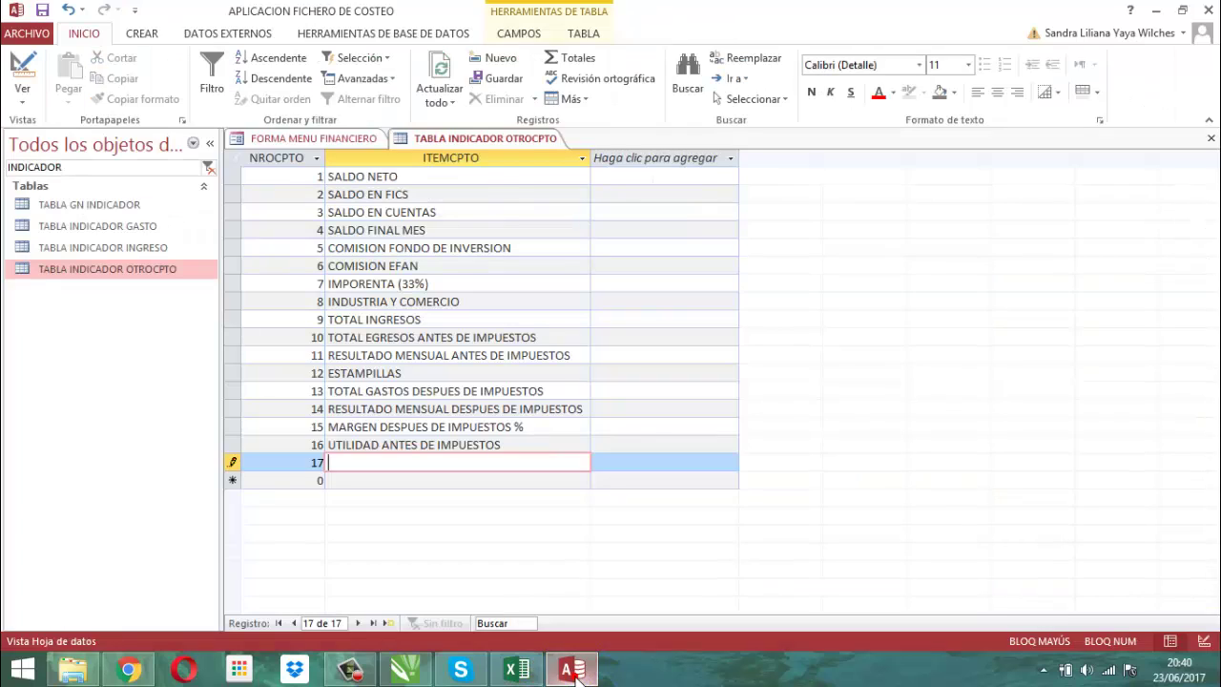
click(572, 670)
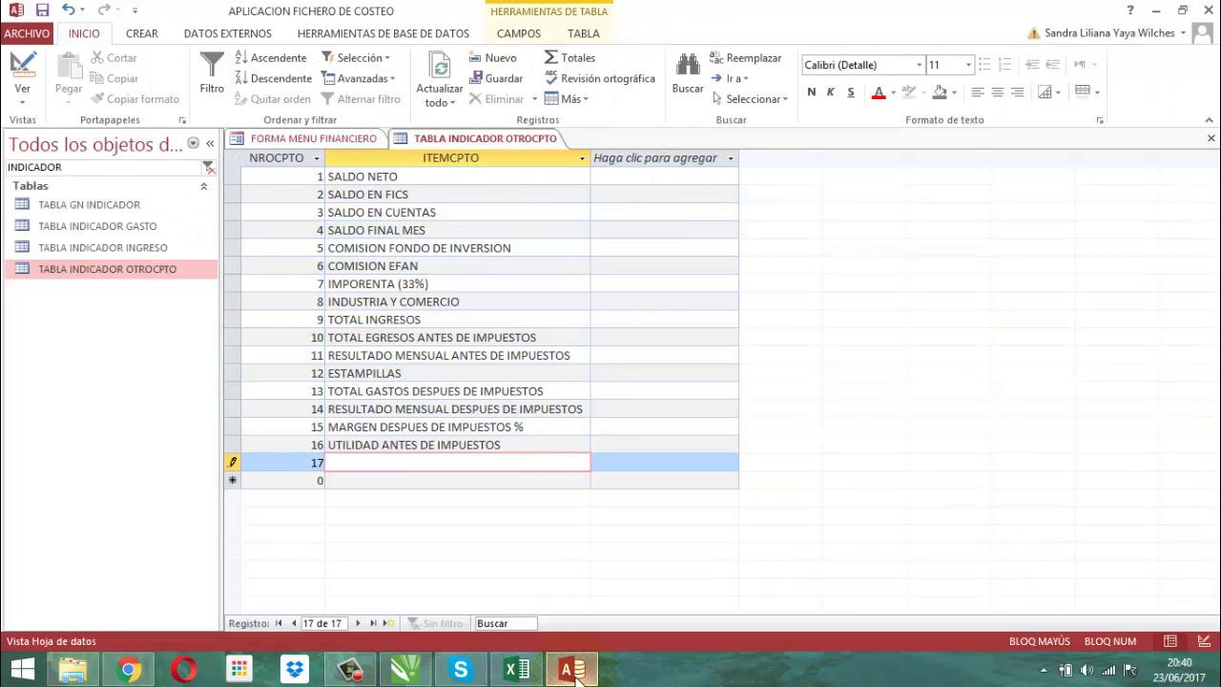
text(COMISION )
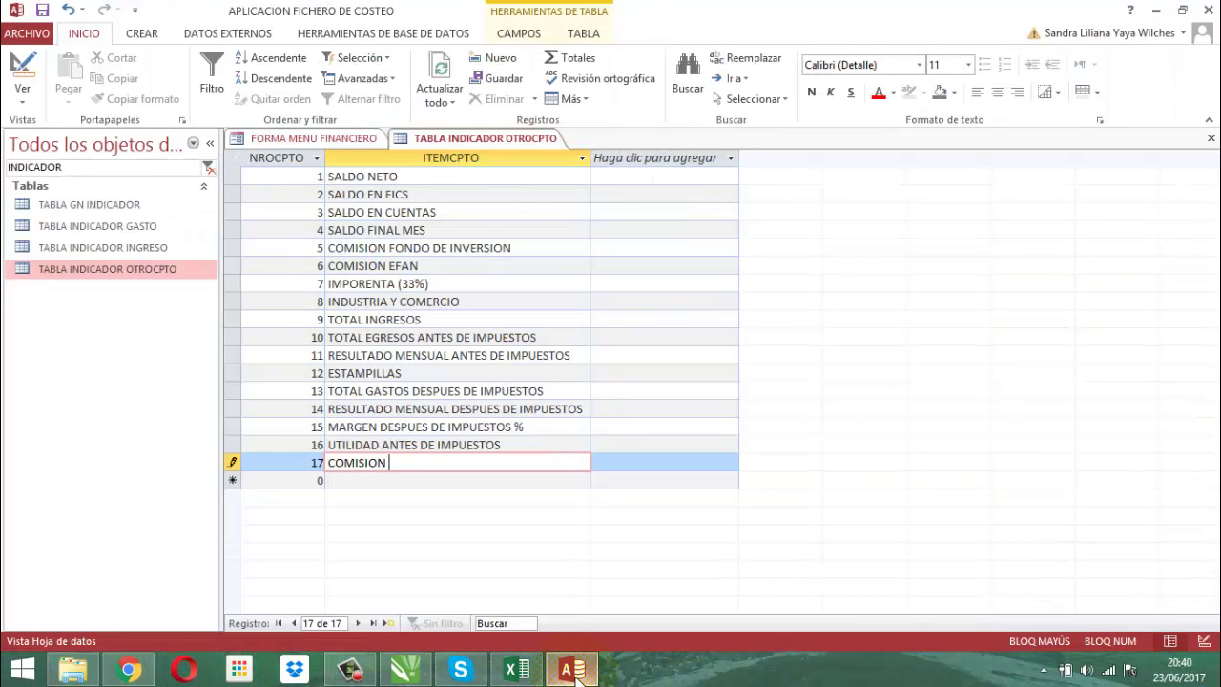
text(VIA EFAN)
Step: Check the summary concepts in the Excel workbook once more, and save and close TABLA INDICADOR OTROCPTO in Access
click(521, 671)
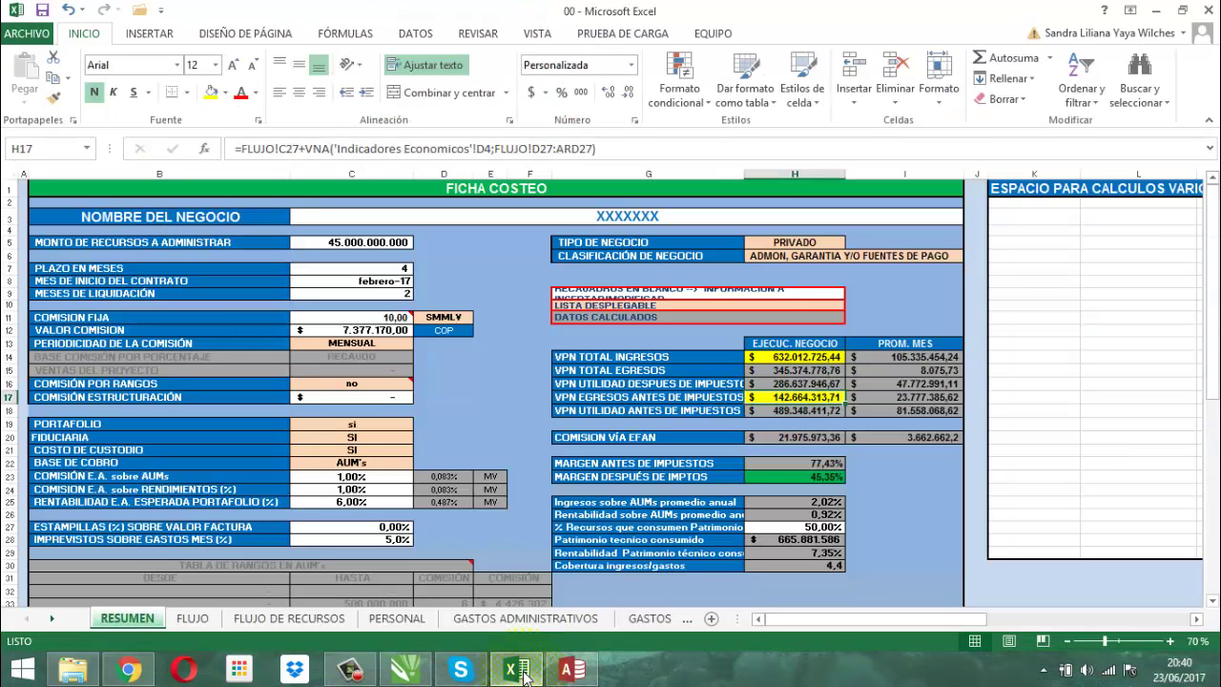
click(573, 672)
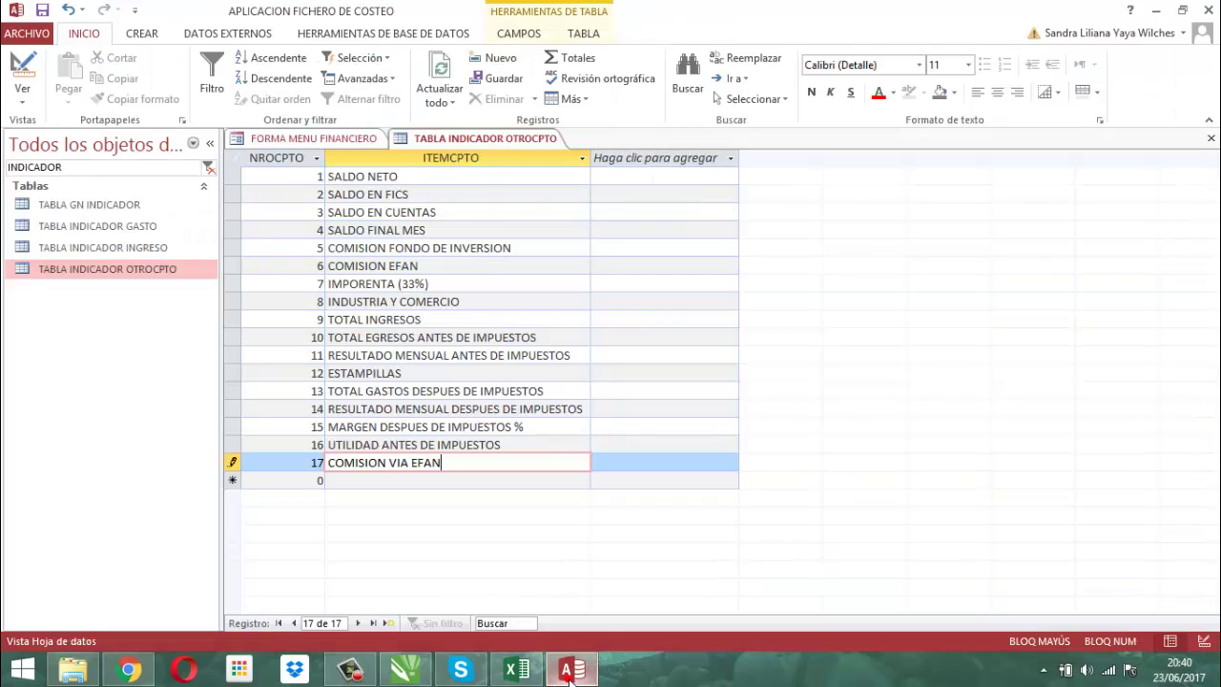
right_click(486, 140)
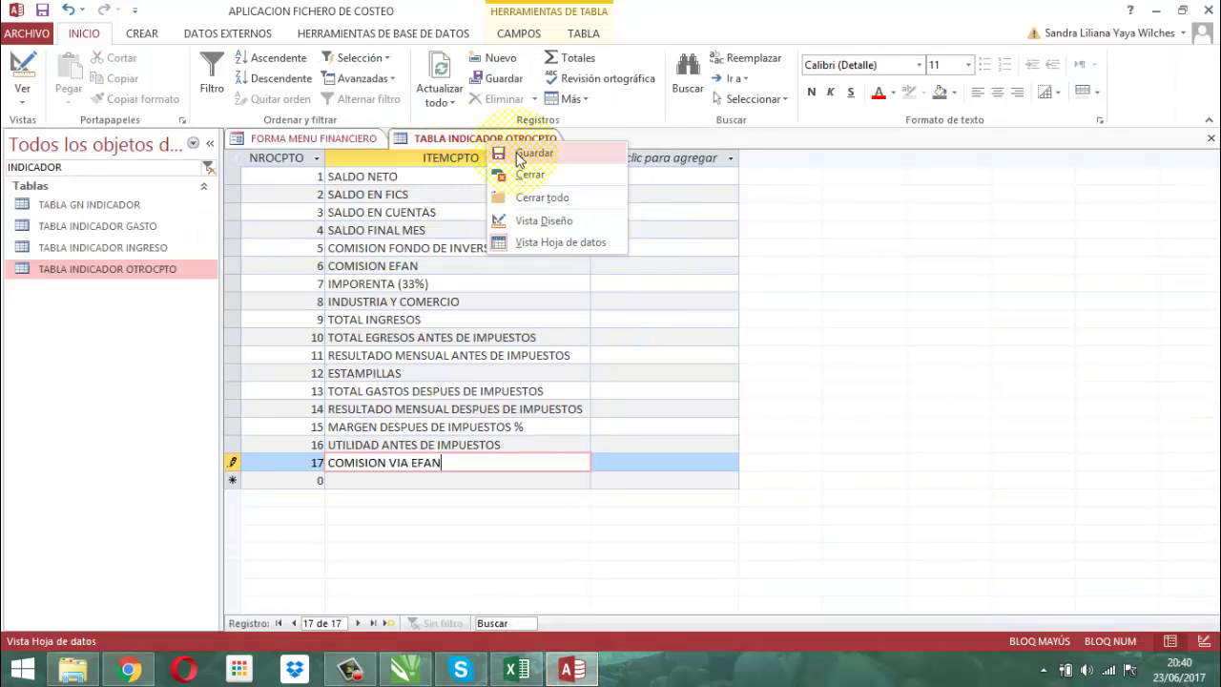
click(515, 153)
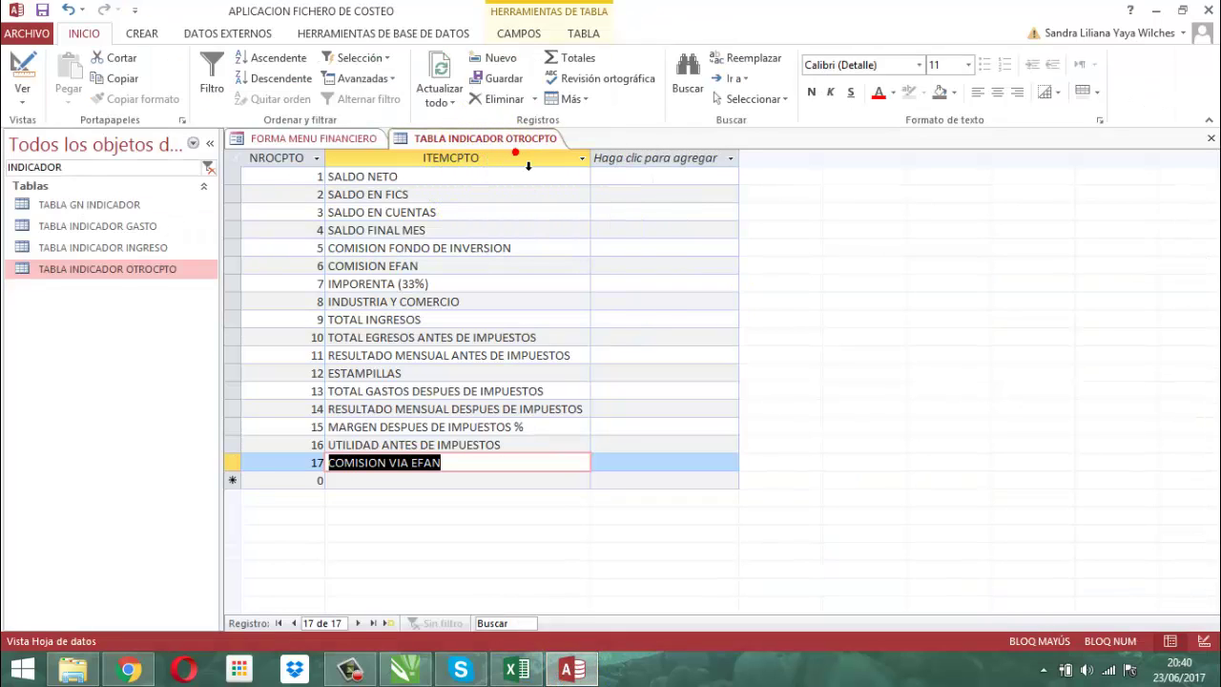
right_click(449, 138)
click(491, 169)
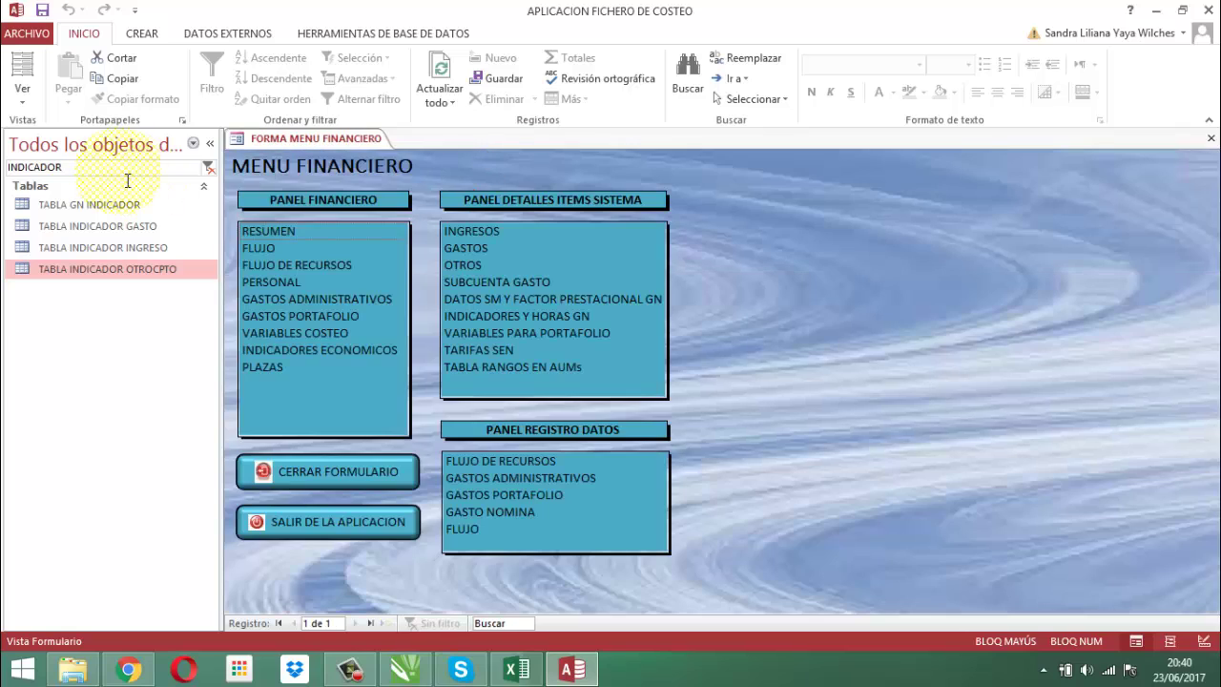
Step: Filter the database objects for TRESUMEN09 and open that table to examine its CDCPTO codes and NPV values
click(99, 166)
double_click(31, 172)
key(BackSpace)
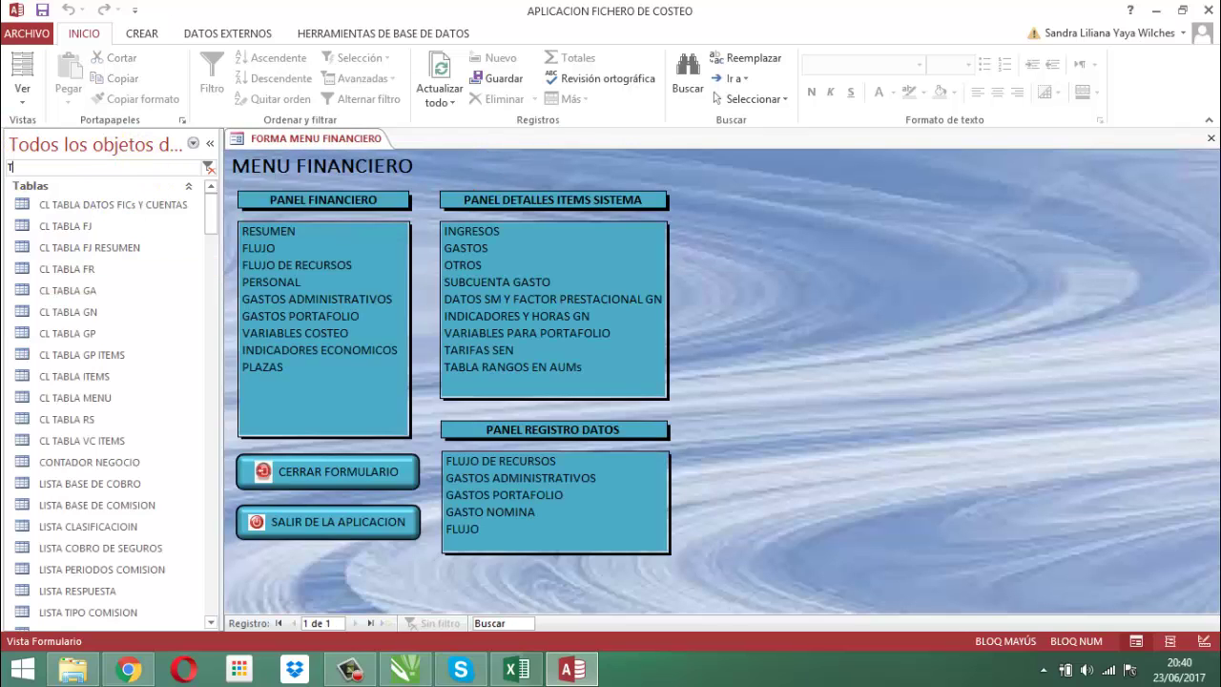
text(TRE)
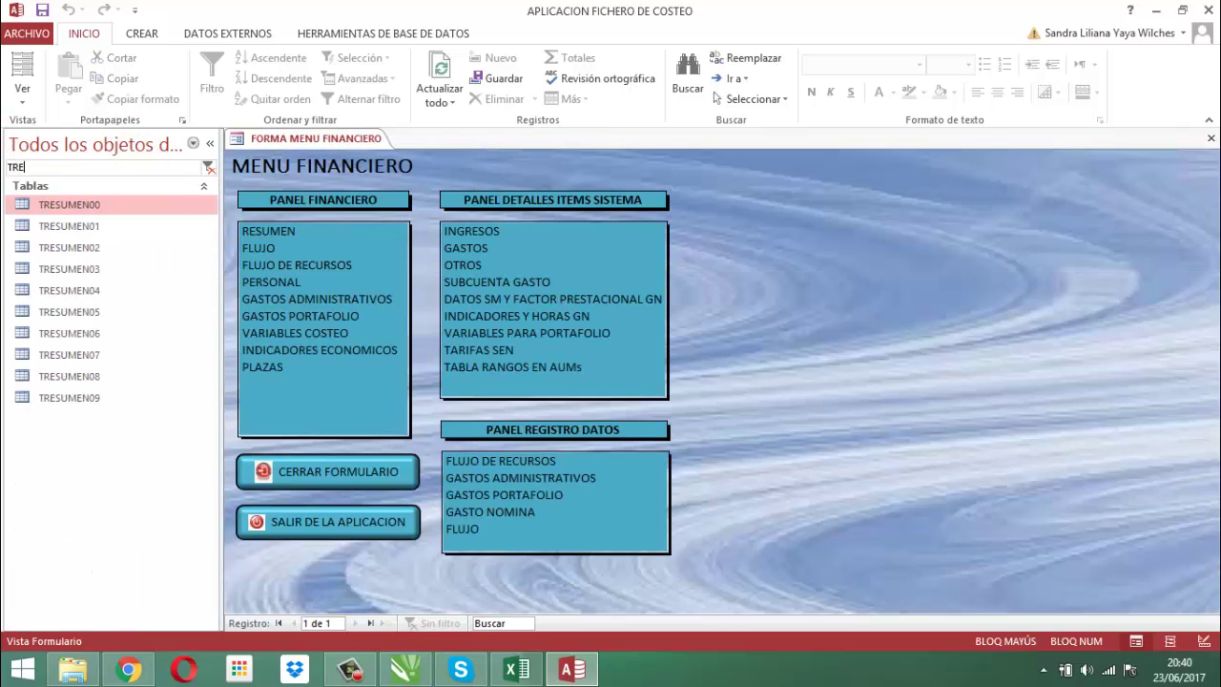
text(SUMEN09)
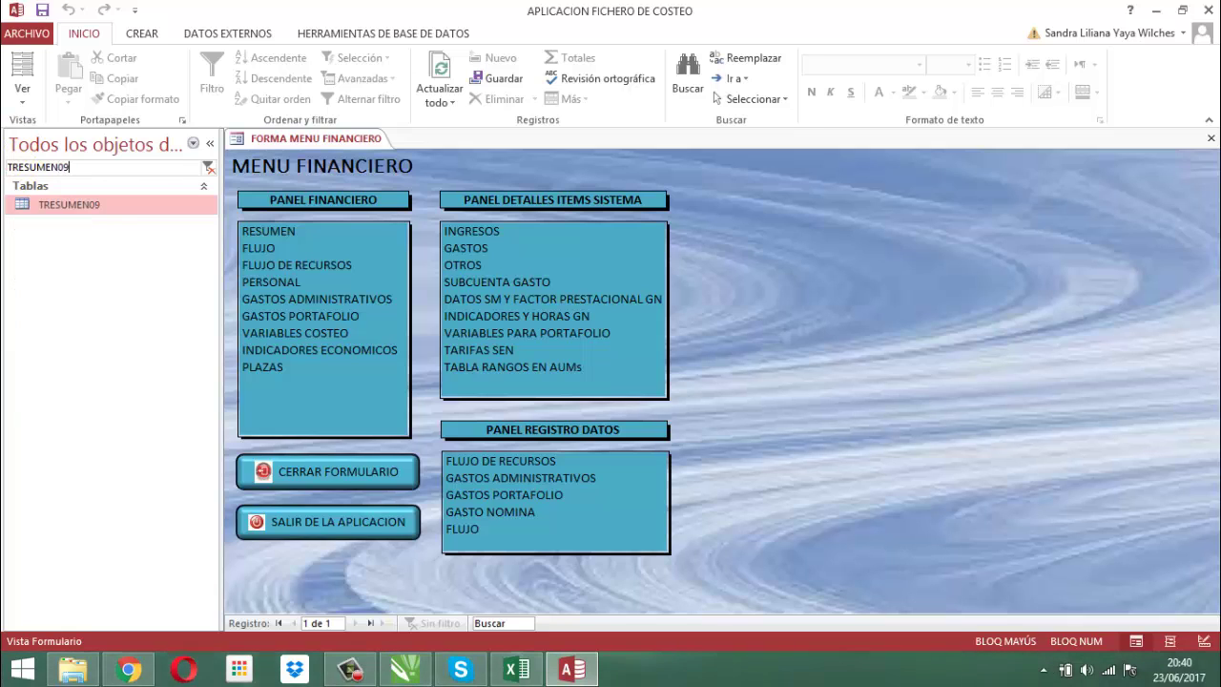
key(Return)
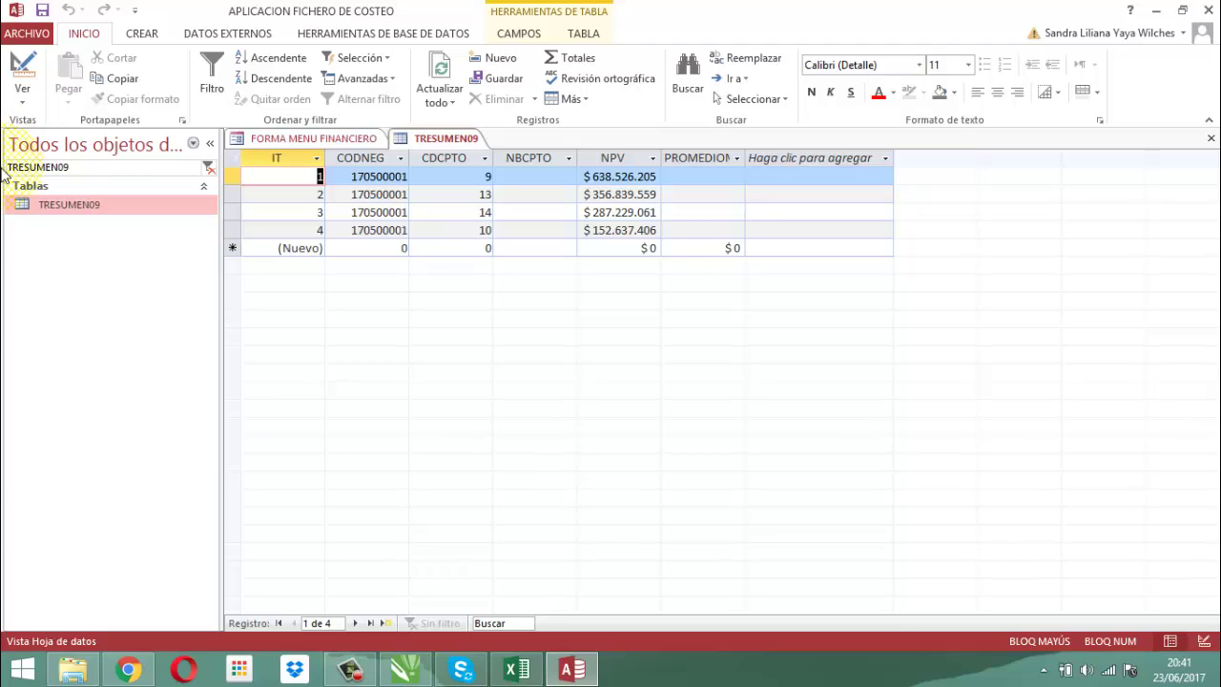
Step: Filter the database objects for CS FJ and close the TRESUMEN09 table
double_click(8, 166)
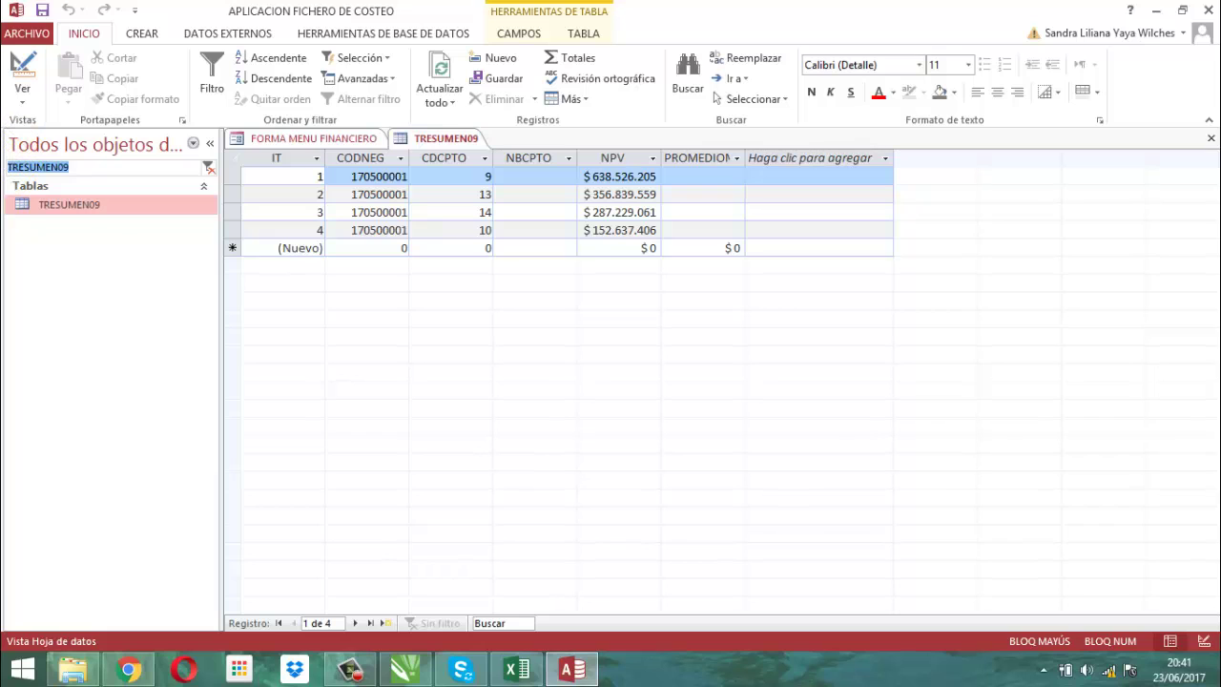
text(CS FJ)
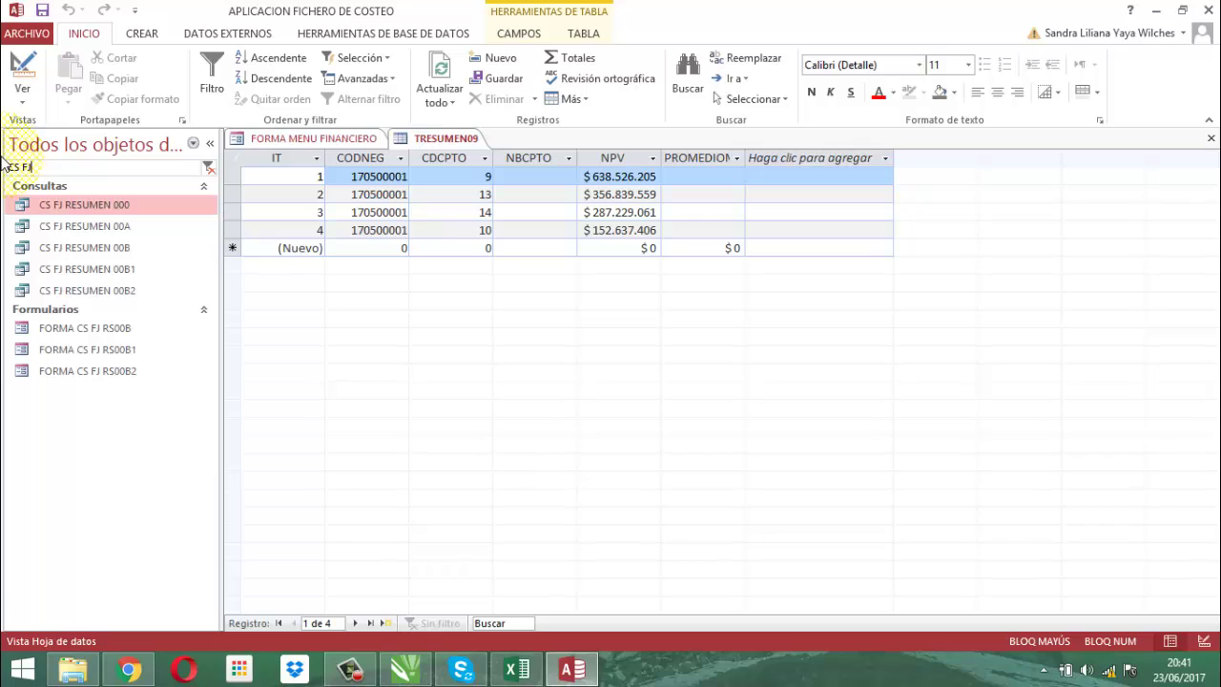
right_click(441, 141)
click(469, 171)
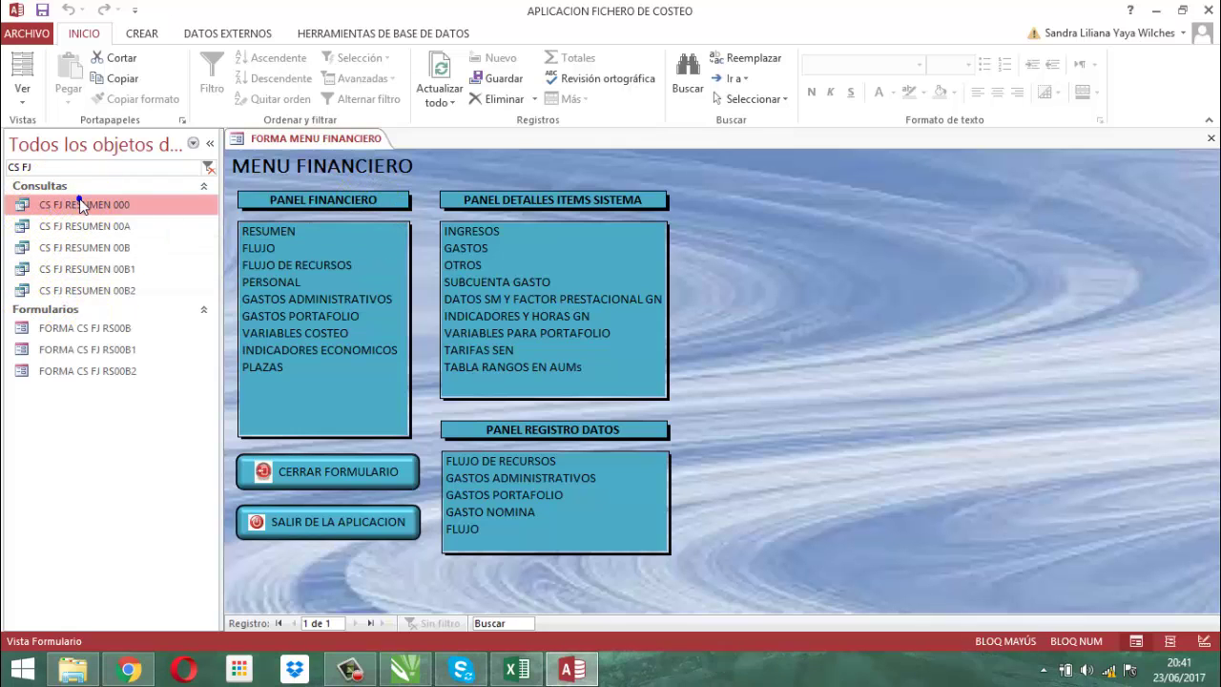
Step: Open the CS FJ RESUMEN 000 query in design view to examine its fields and totals, and close it
right_click(80, 201)
click(136, 231)
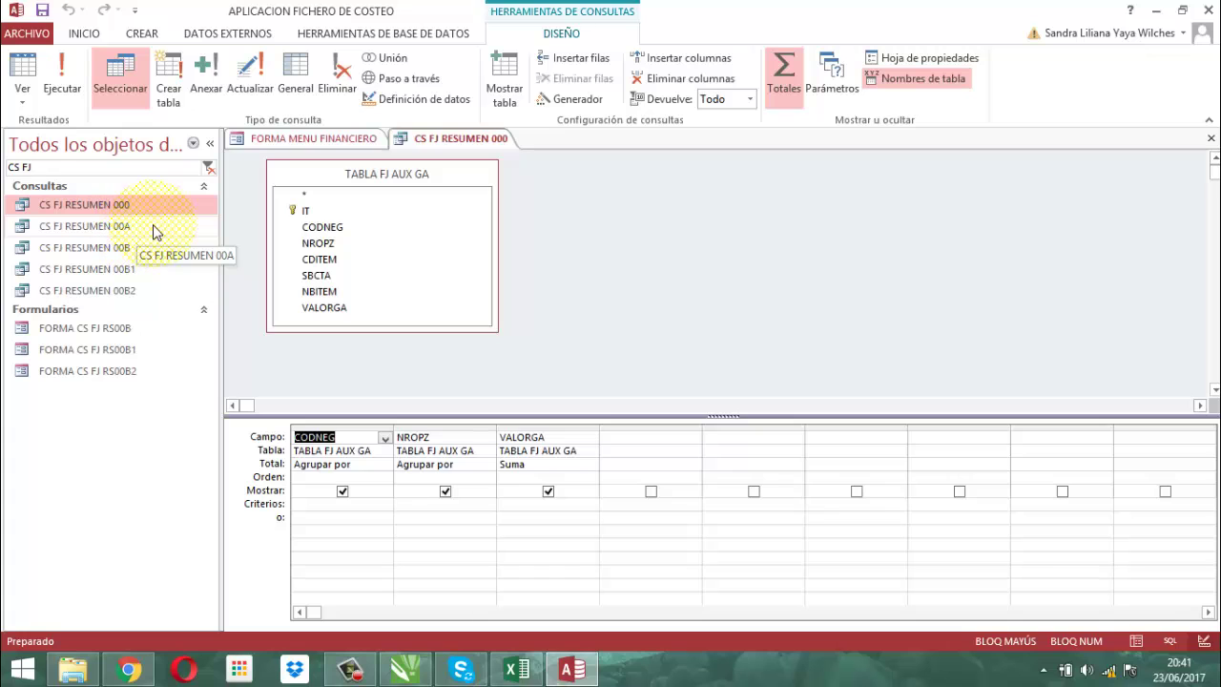
right_click(456, 143)
click(488, 168)
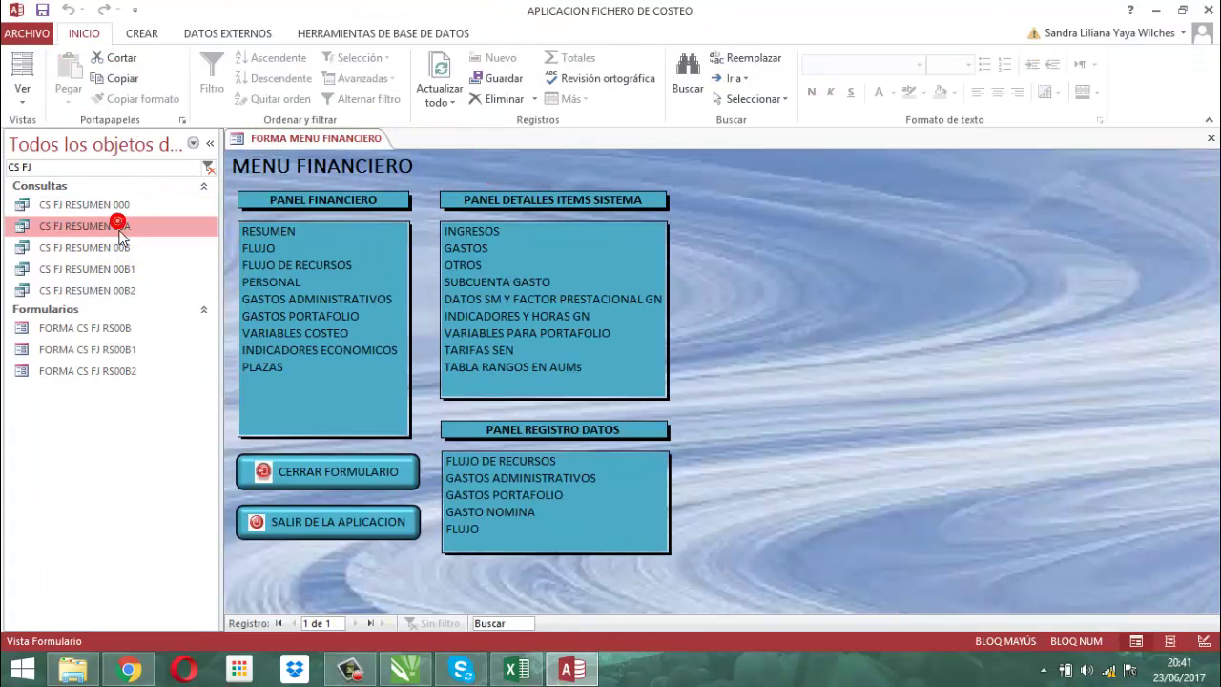
Step: Examine the source table, fields and criteria of the CS FJ RESUMEN 00A query in design view, and close it
right_click(119, 227)
click(163, 262)
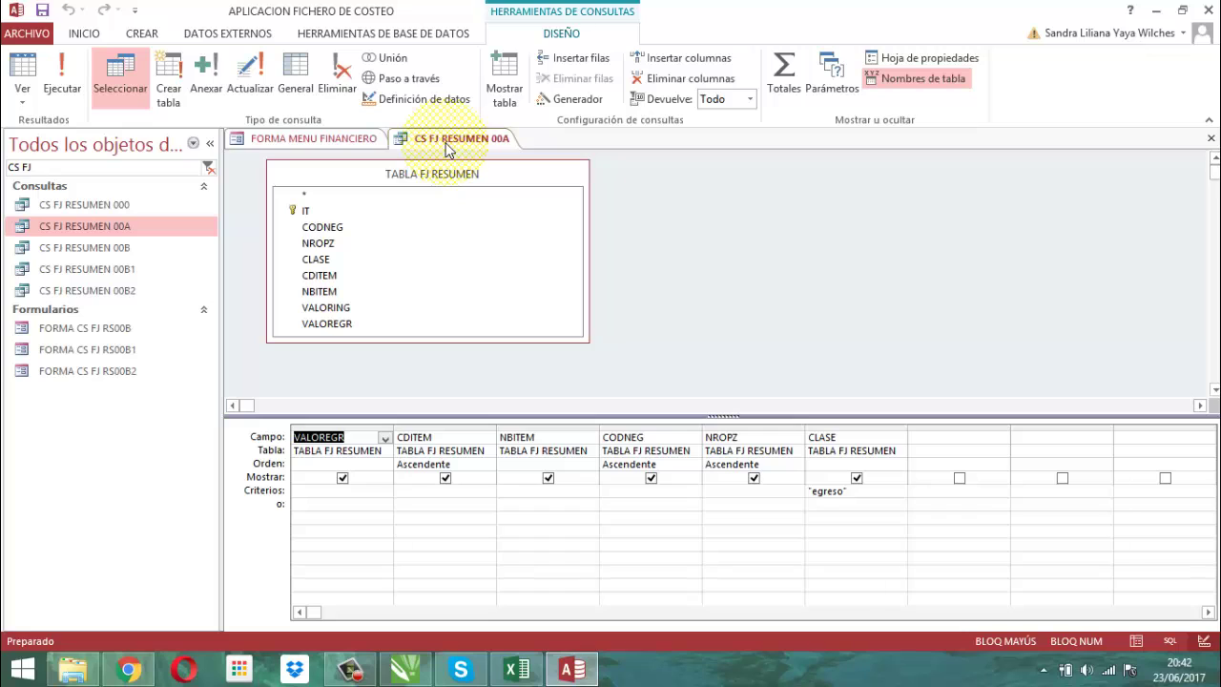
right_click(448, 150)
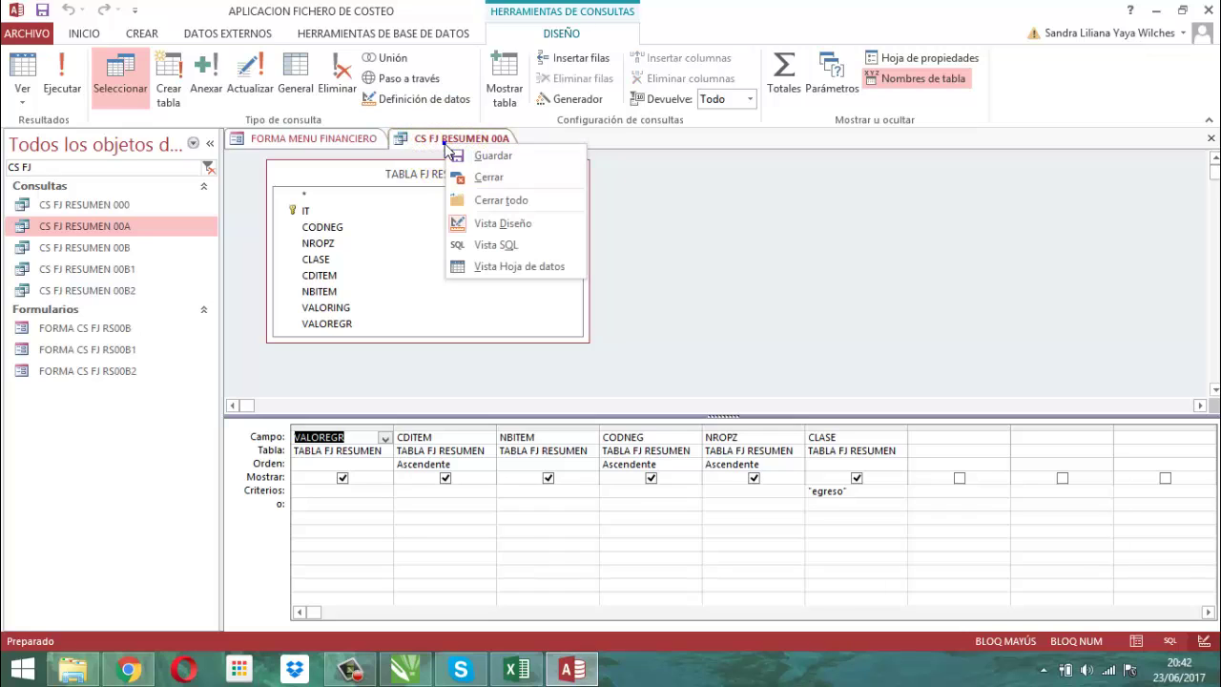
click(488, 178)
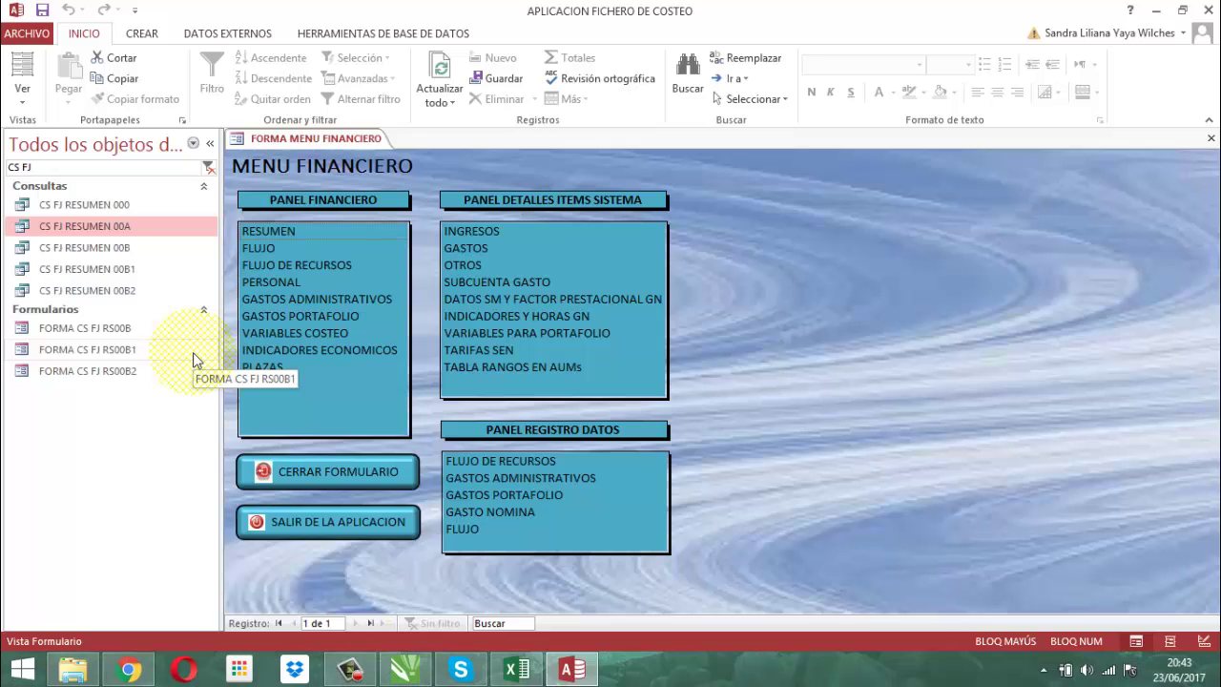
Step: Duplicate the CS FJ RESUMEN 00A query under the name CS FJ RESUMEN 00A1
right_click(81, 227)
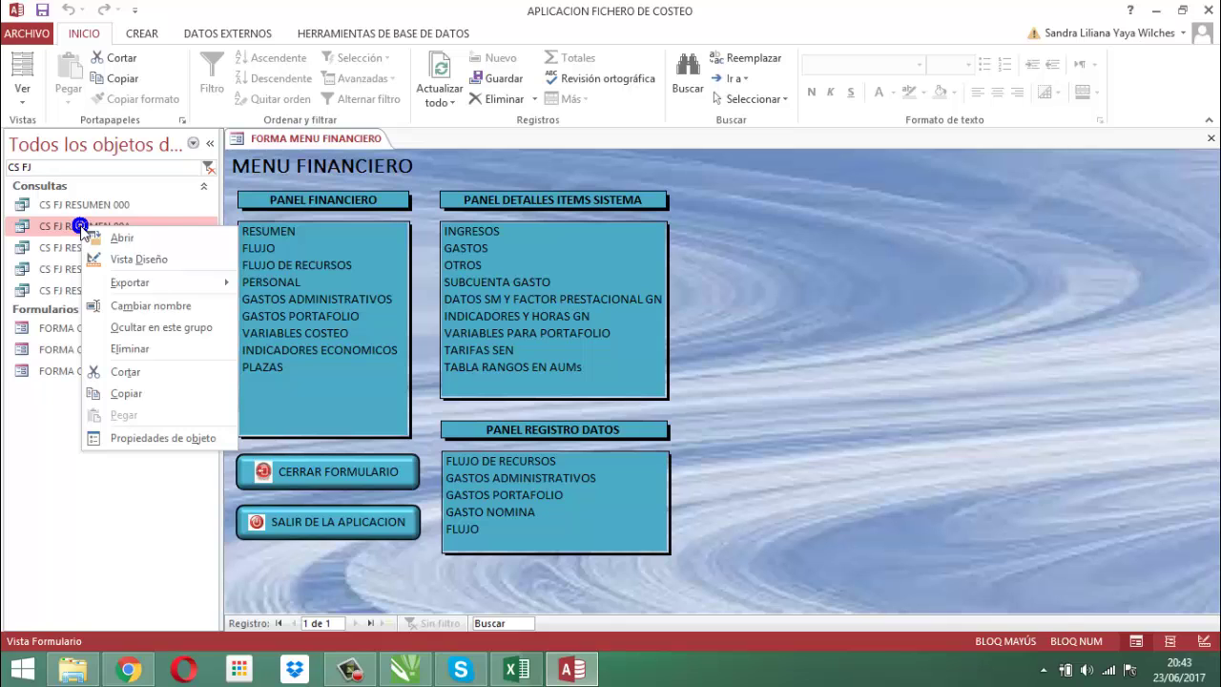
click(119, 400)
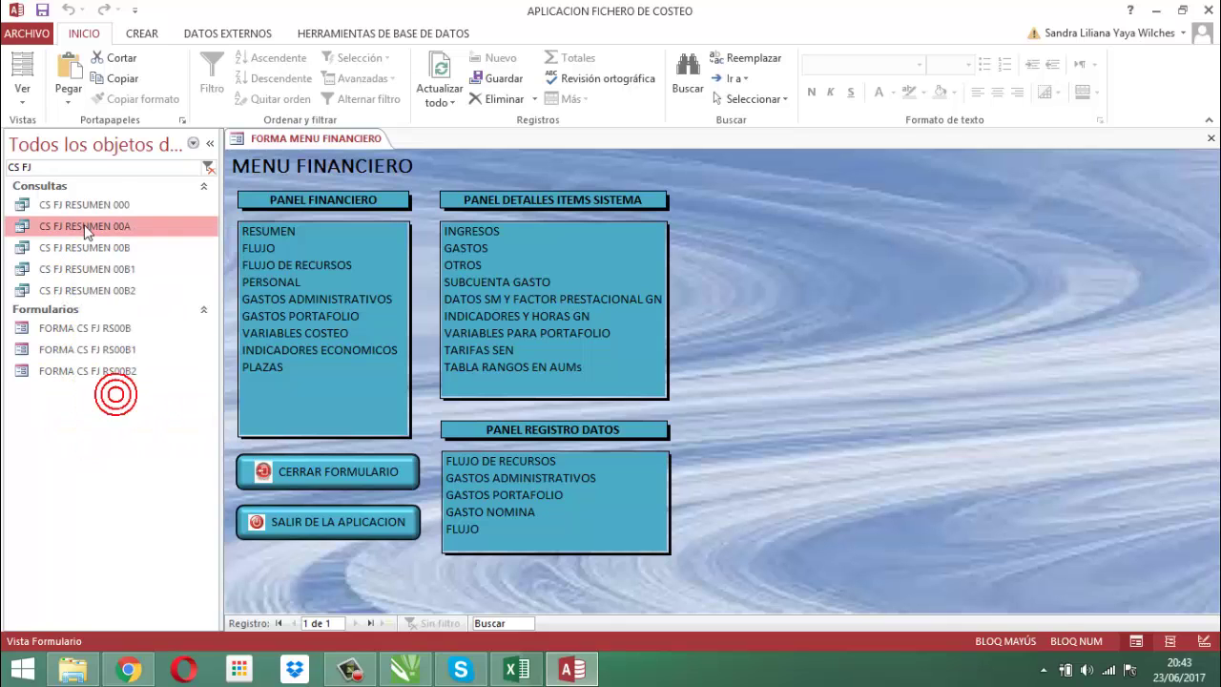
right_click(82, 221)
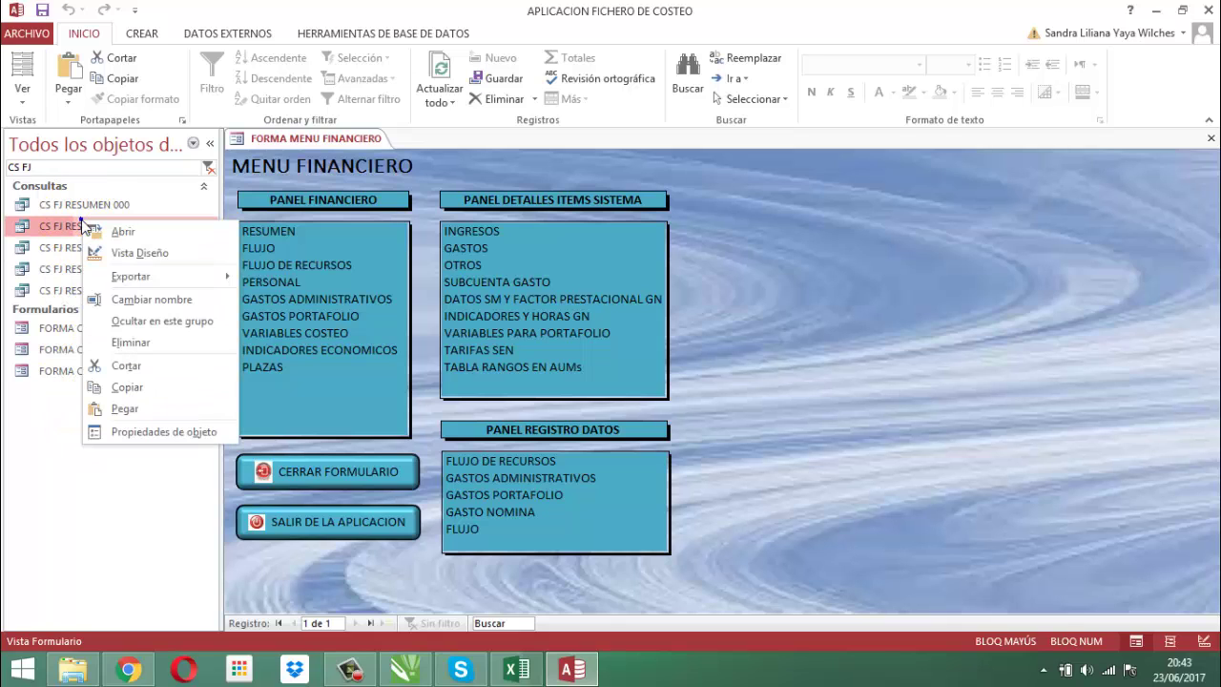
click(107, 409)
click(652, 245)
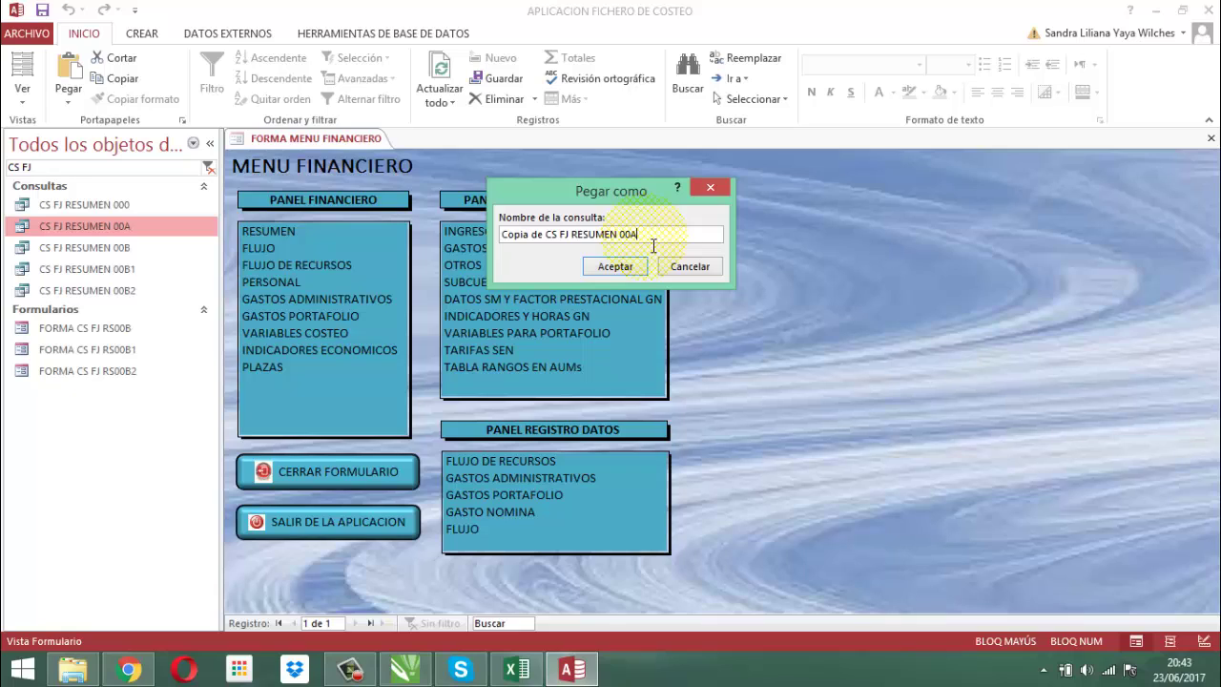
text(1)
key(Home)
key(Delete)
key(Delete)
key(Delete)
key(Delete)
key(Delete)
key(Delete)
key(Delete)
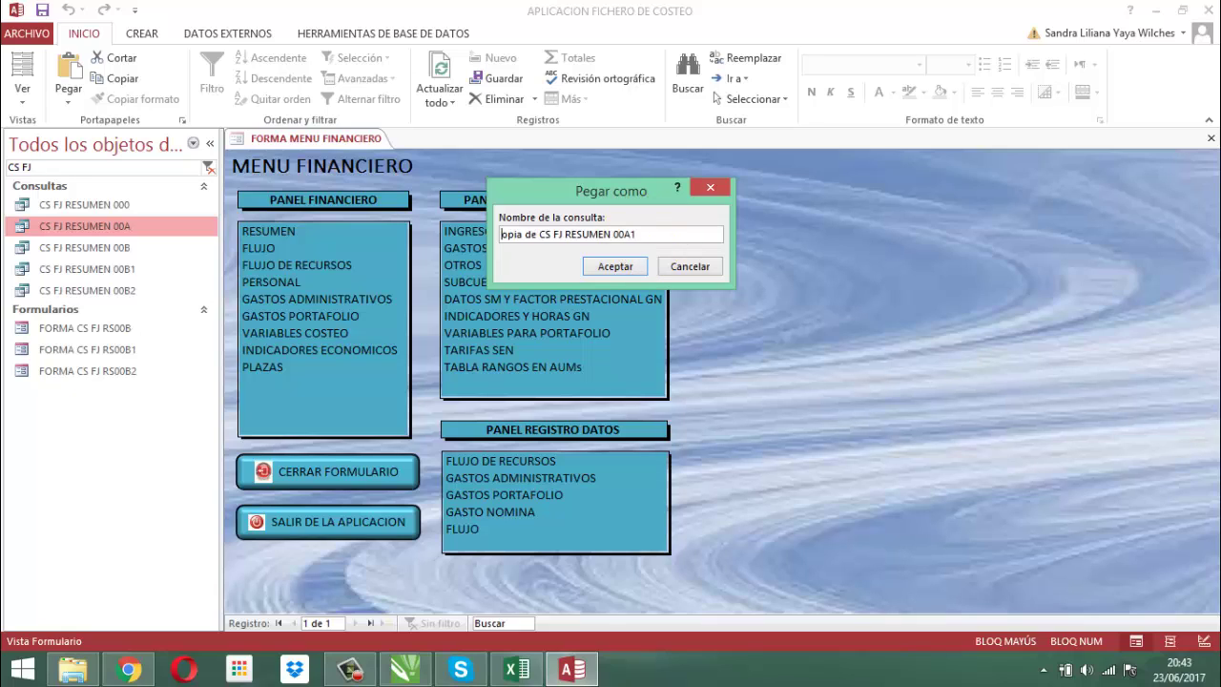
key(Delete)
key(Delete)
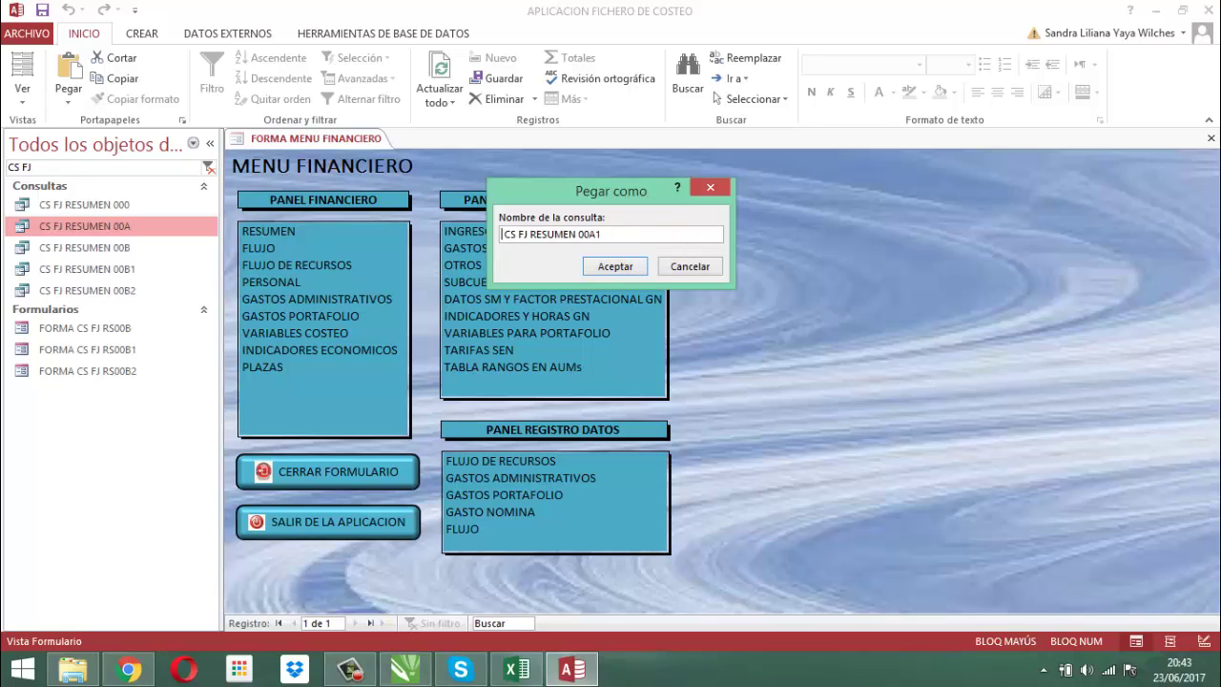
click(615, 268)
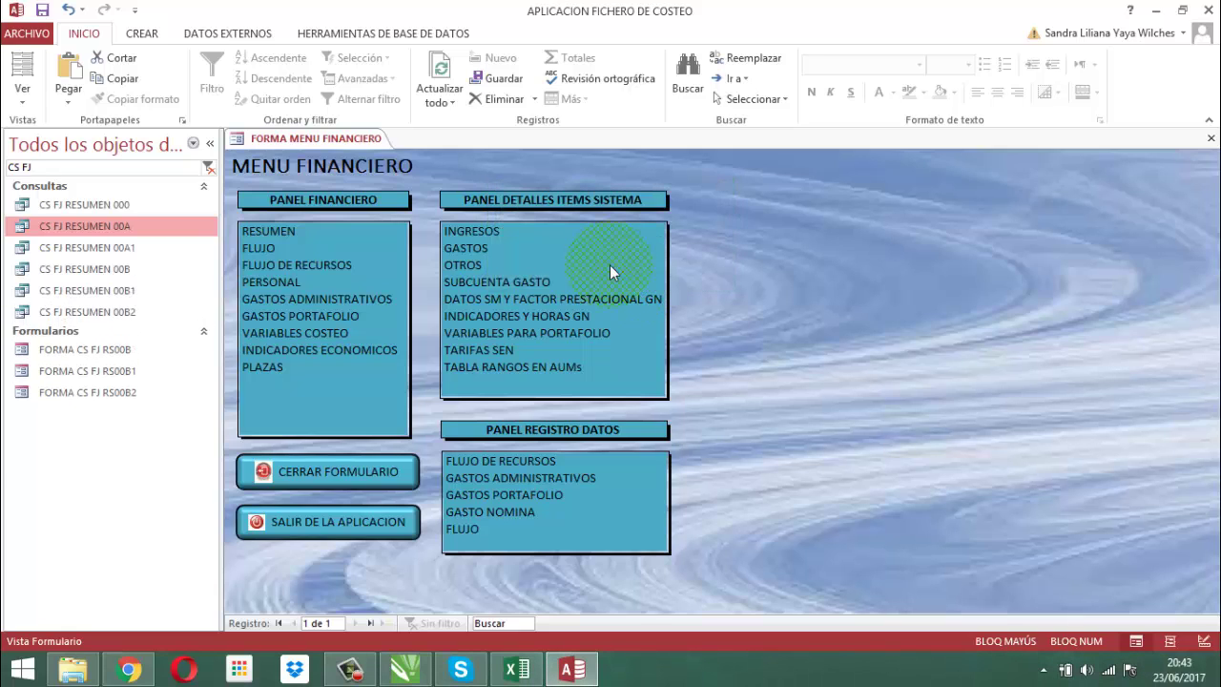
Step: In the design of CS FJ RESUMEN 00A1, set the CDITEM criterion to 9 and preview the query's records
right_click(84, 248)
click(128, 277)
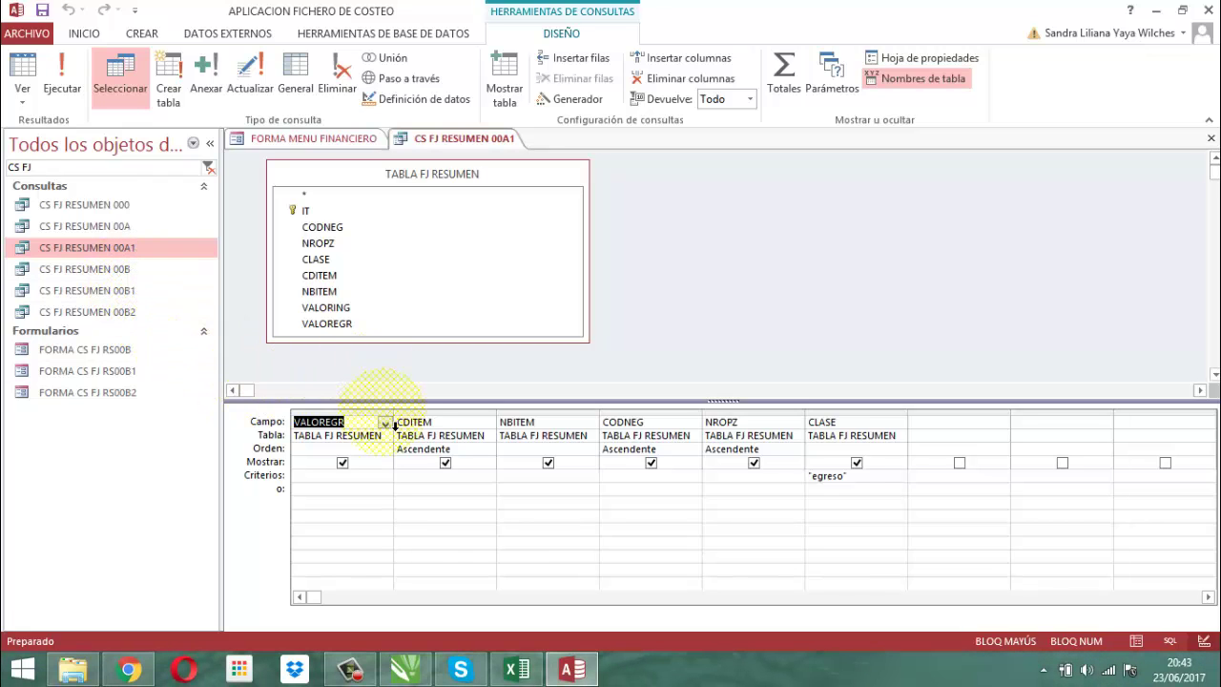
click(426, 481)
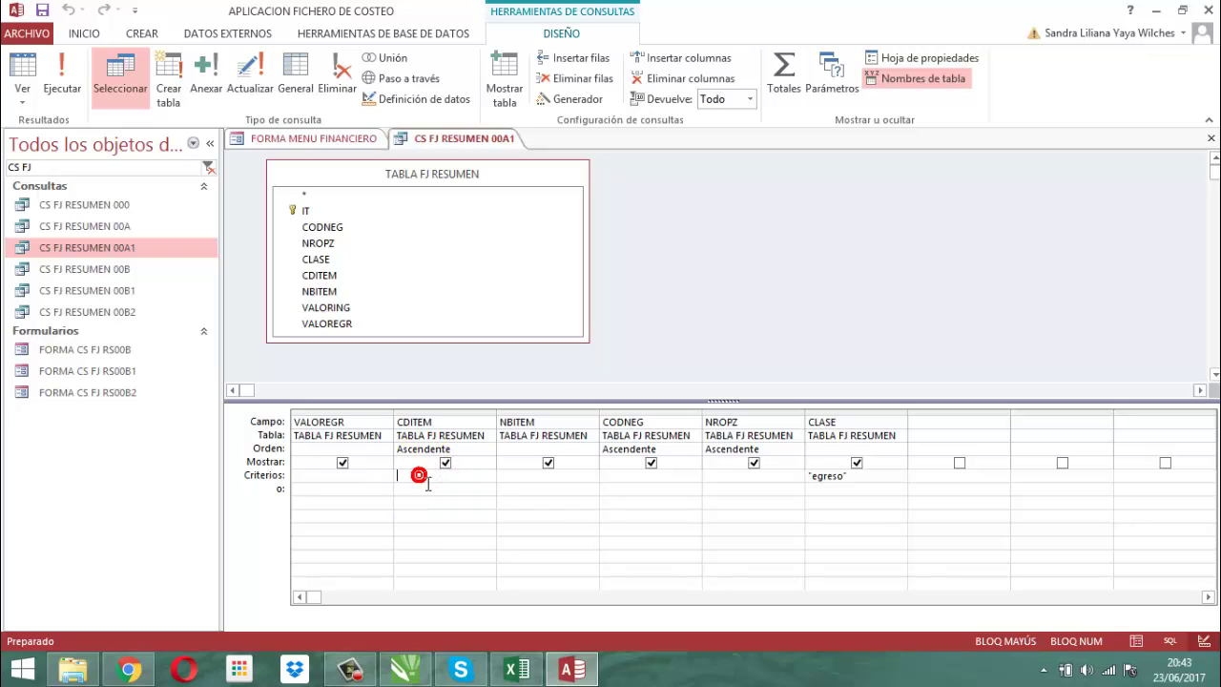
text(9)
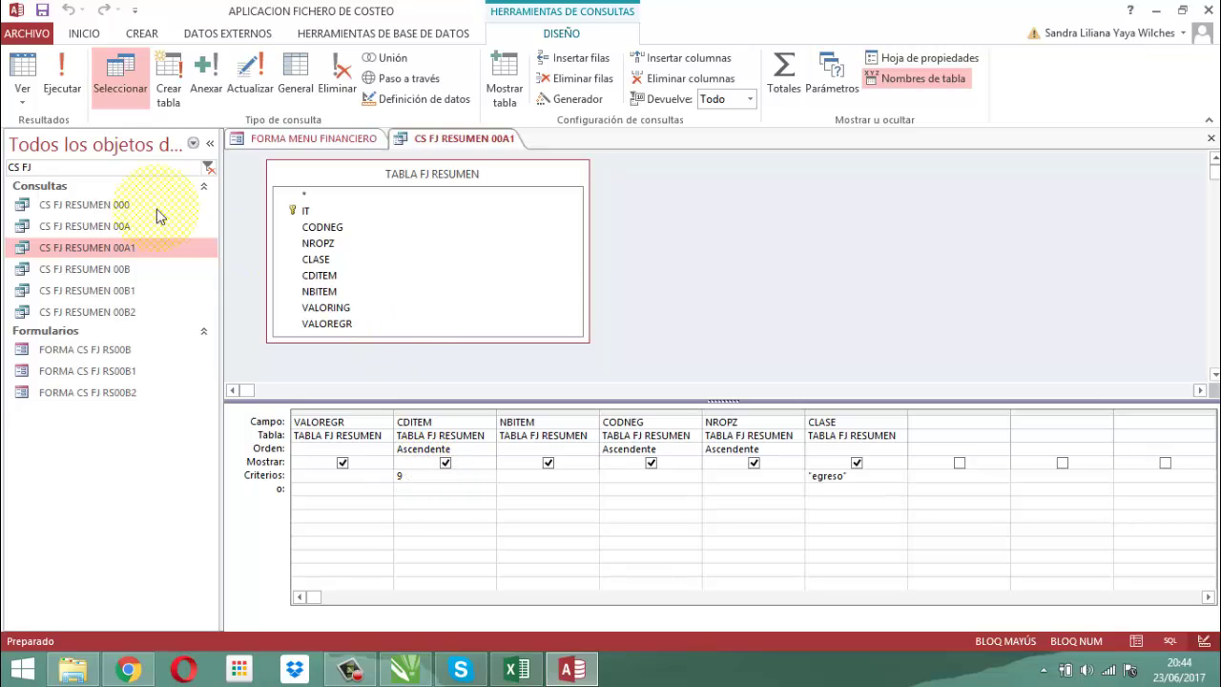
click(57, 84)
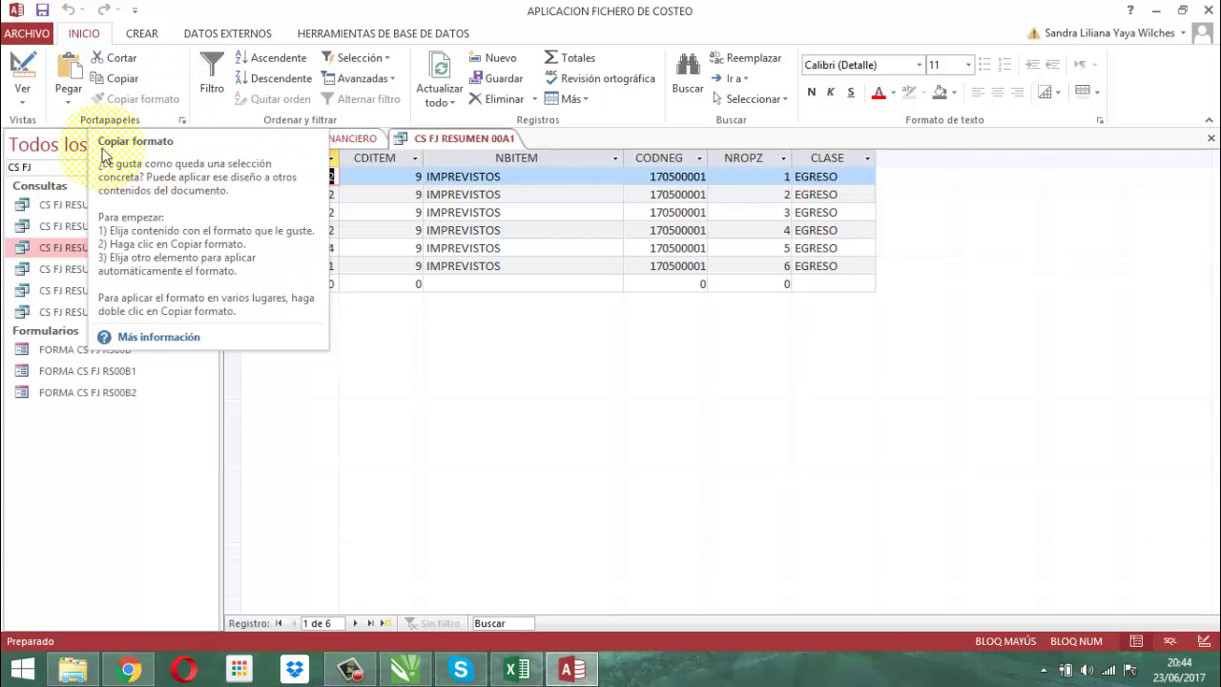
click(21, 66)
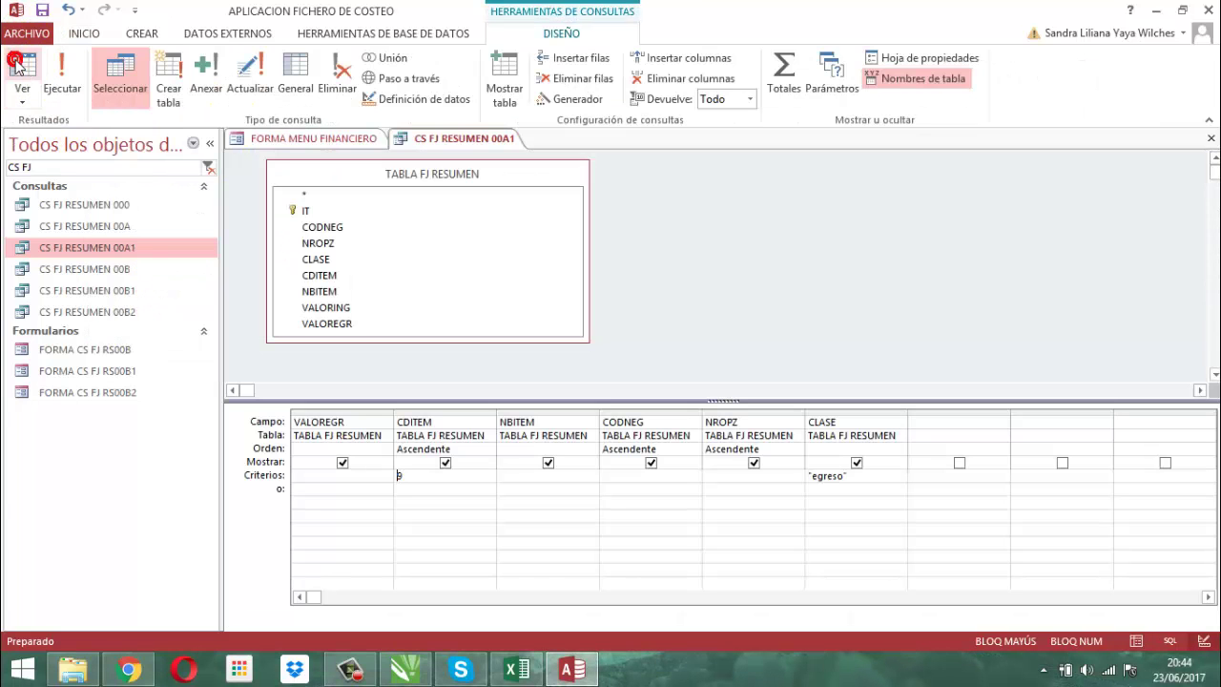
click(445, 474)
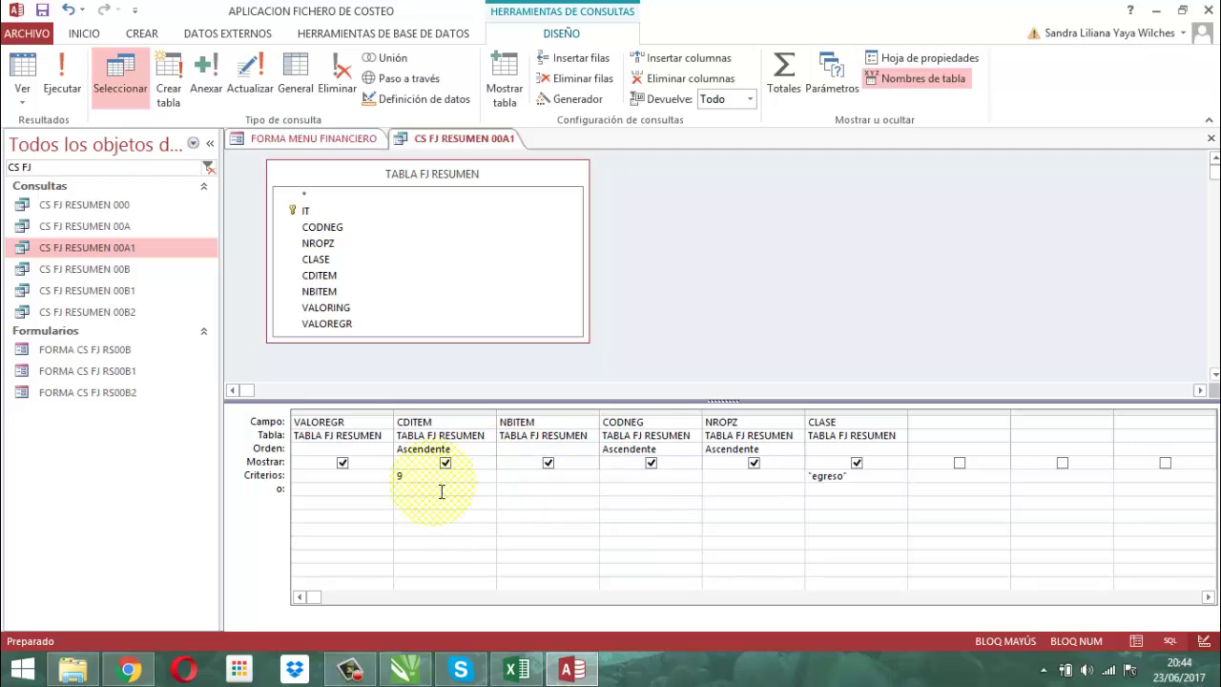
Step: Reorder the query's columns to CODNEG, NROPZ, CDITEM, NBITEM, VALOREGR and CLASE
click(646, 424)
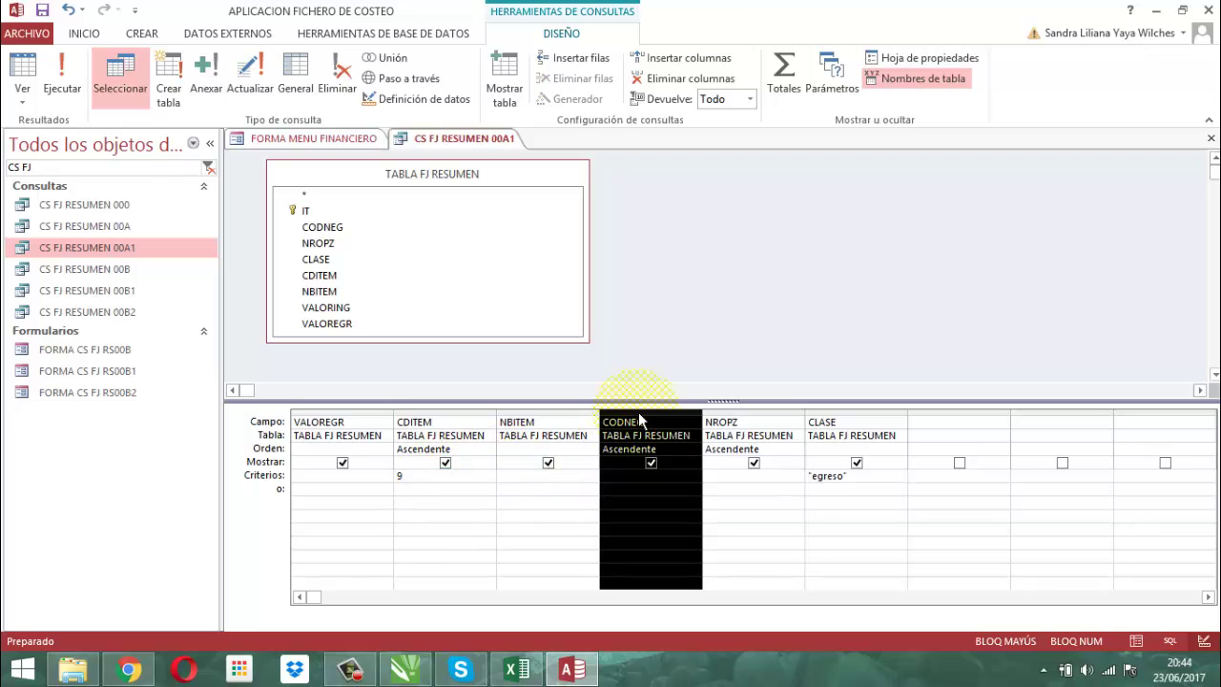
drag(638, 418, 306, 430)
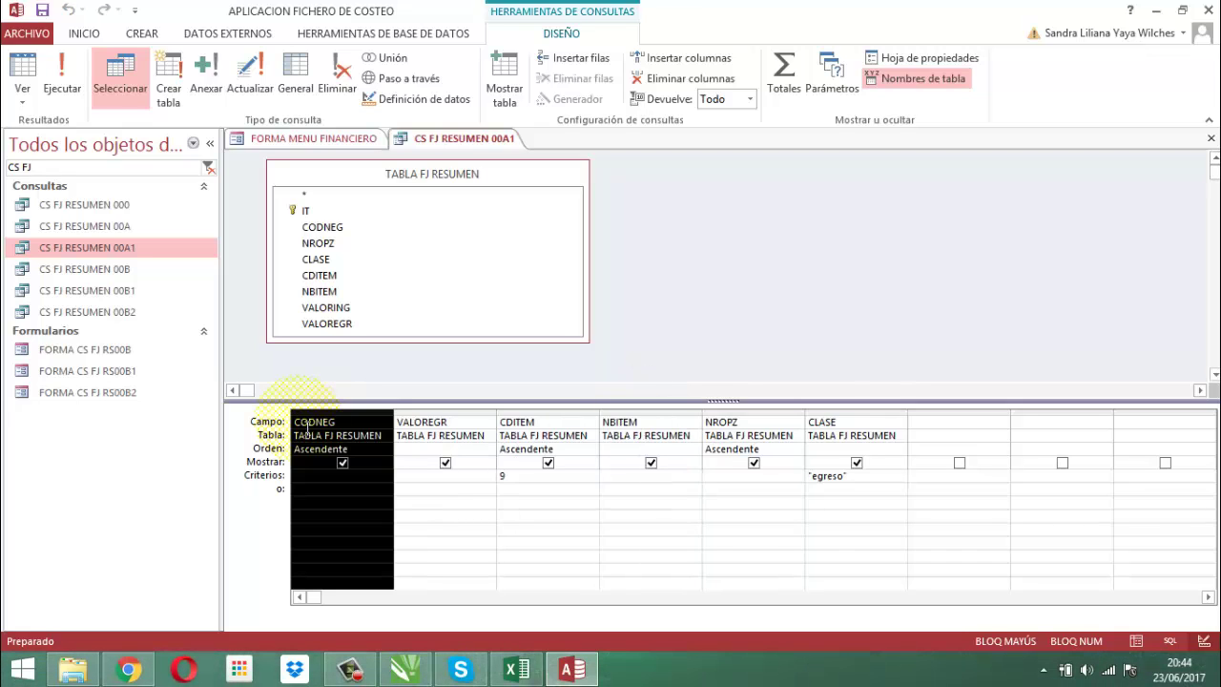
click(739, 425)
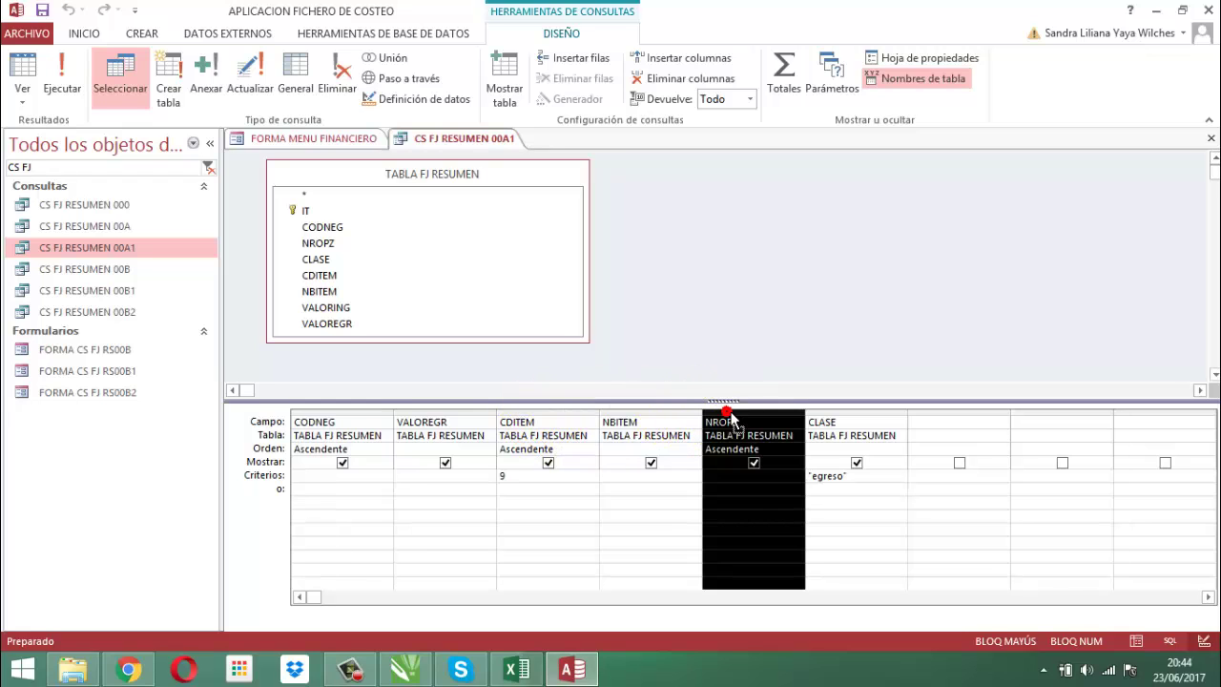
drag(731, 420, 441, 413)
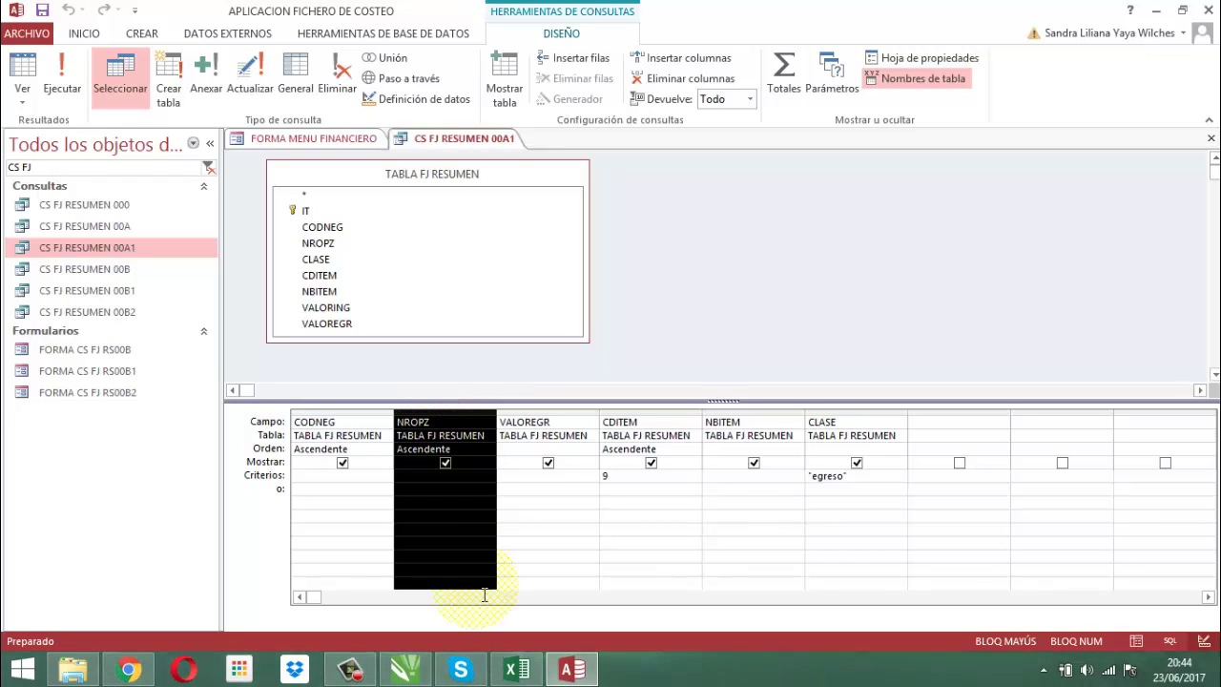
click(651, 420)
drag(639, 412, 532, 423)
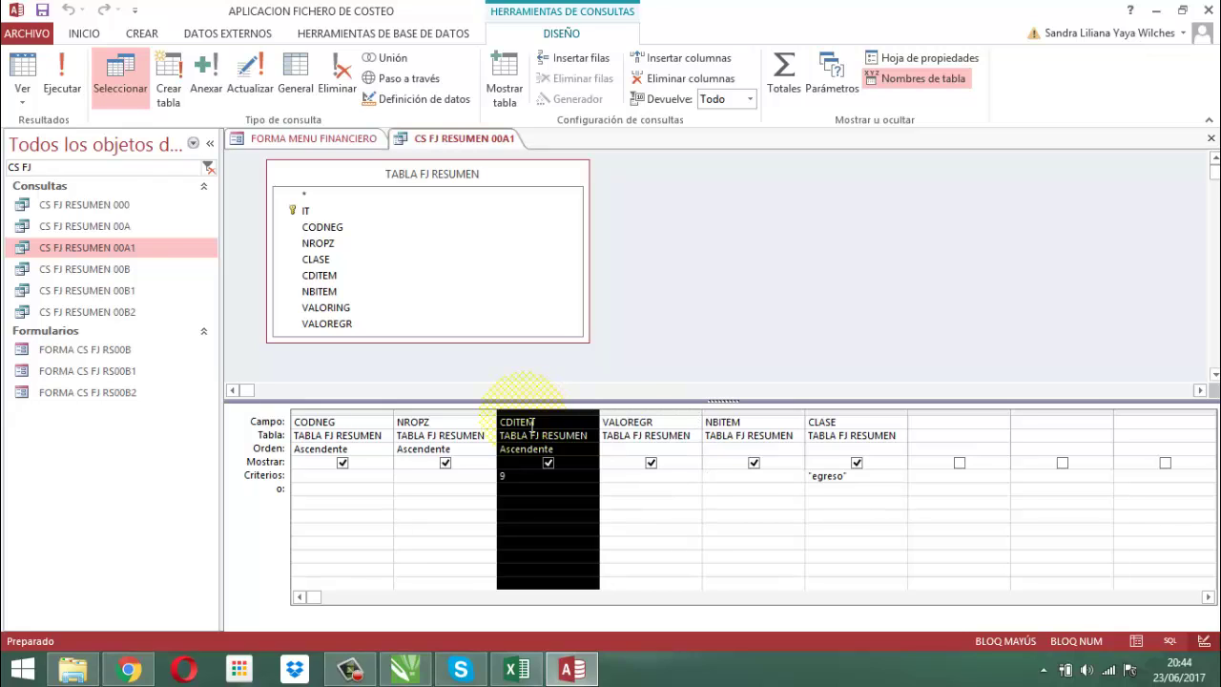
click(750, 420)
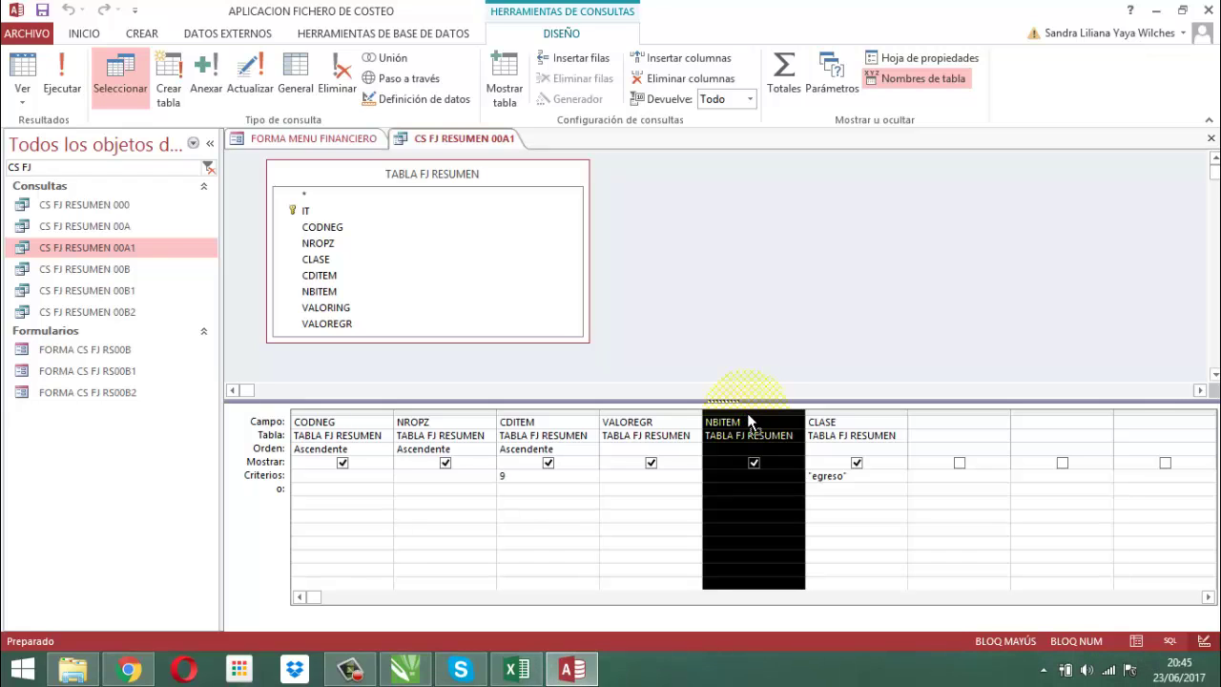
drag(748, 412, 649, 428)
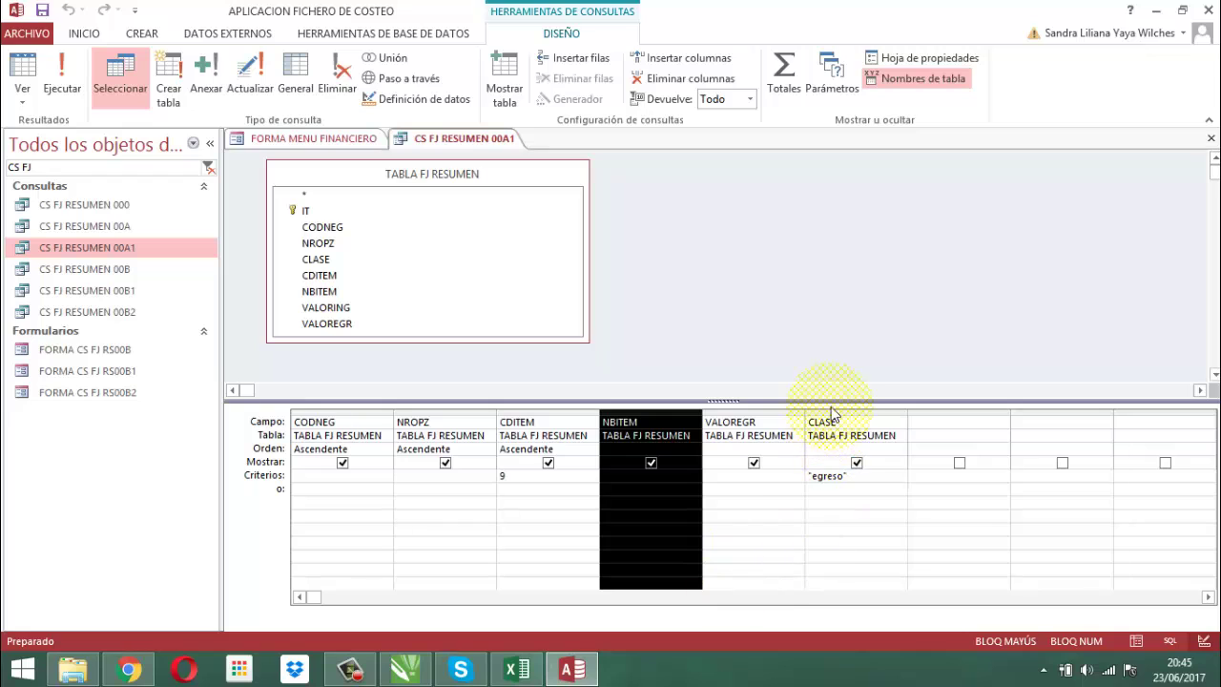
Step: Hide the CLASE field from the query output and preview the resulting records
click(856, 463)
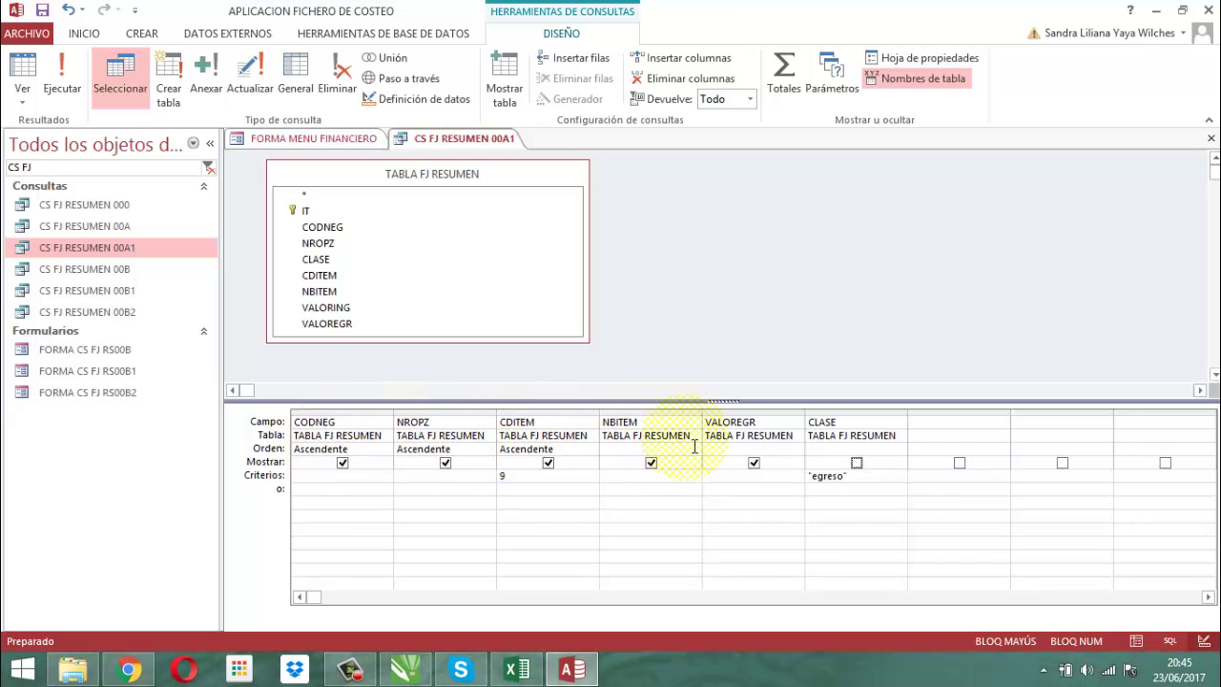
click(78, 75)
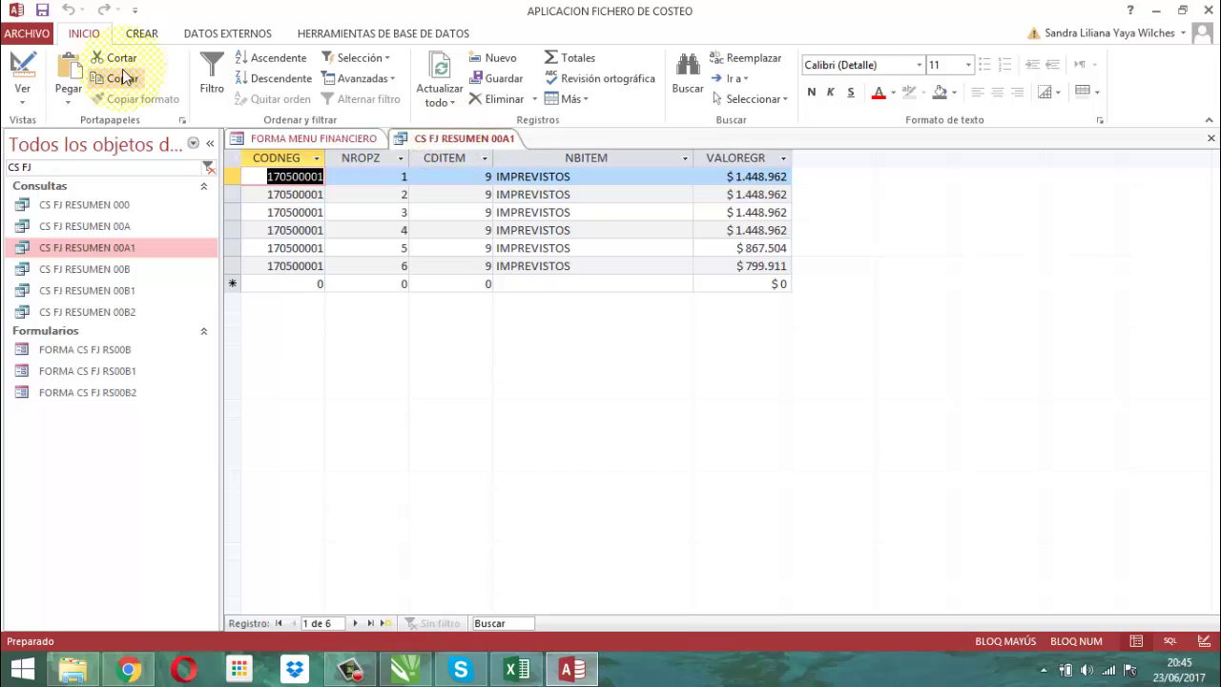
click(19, 67)
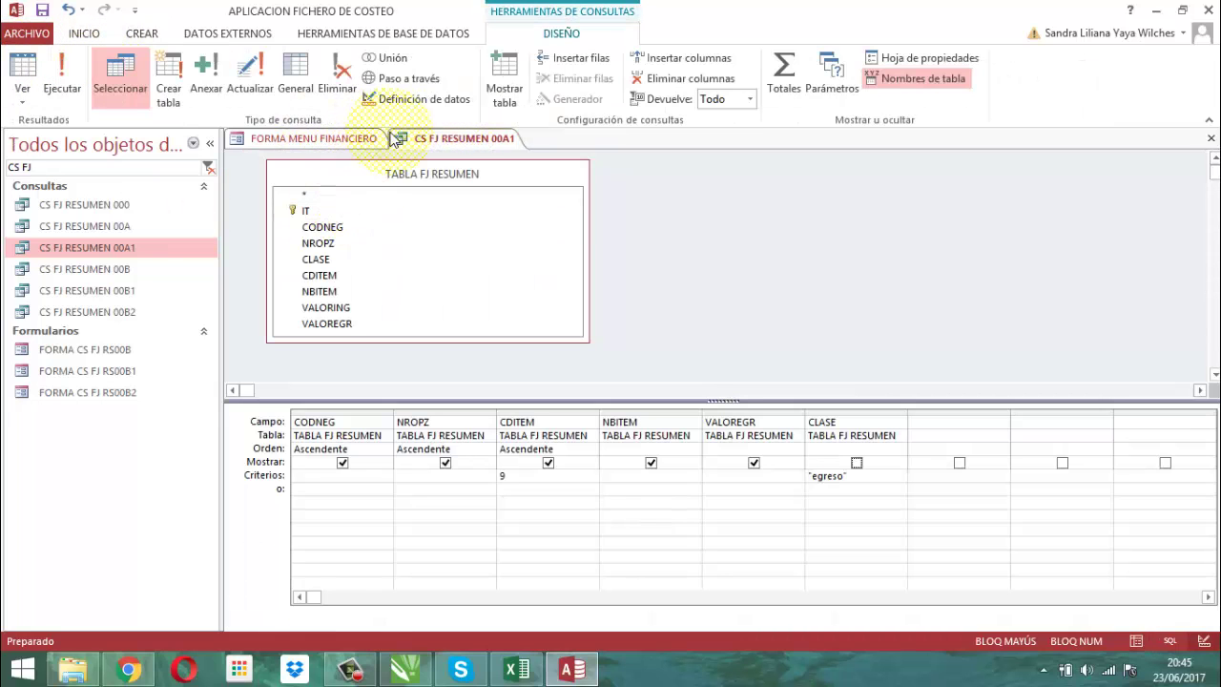
Step: Save the CS FJ RESUMEN 00A1 query and close it
right_click(448, 140)
click(482, 145)
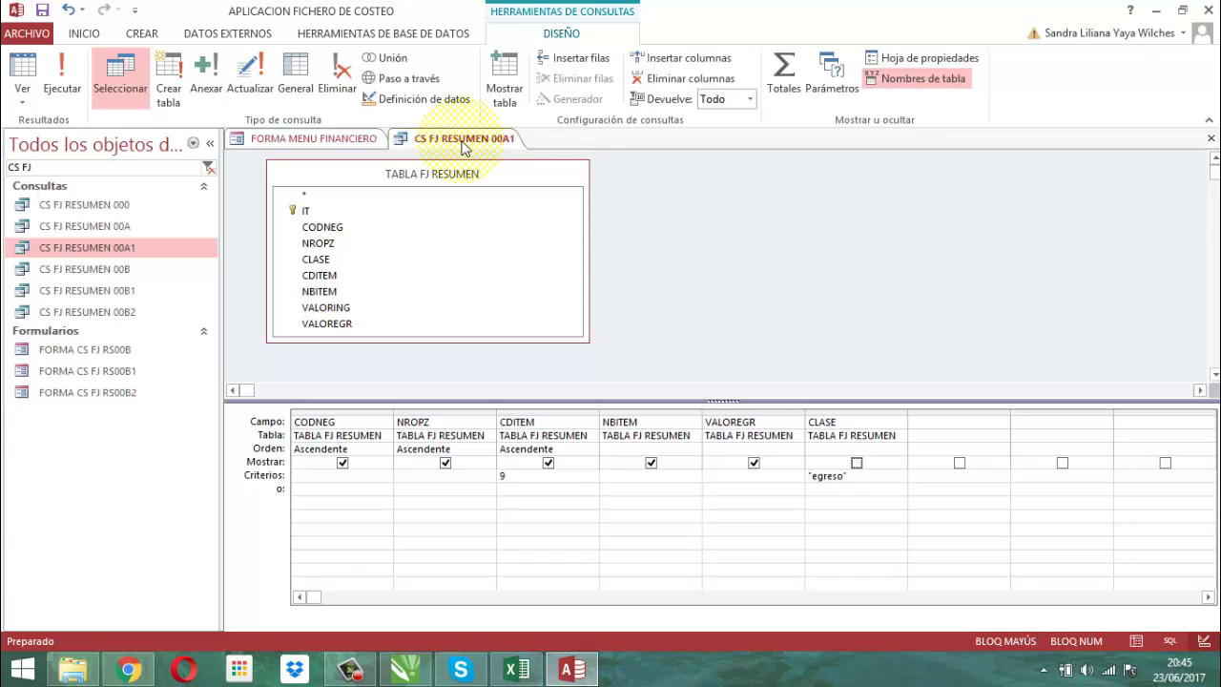
right_click(464, 145)
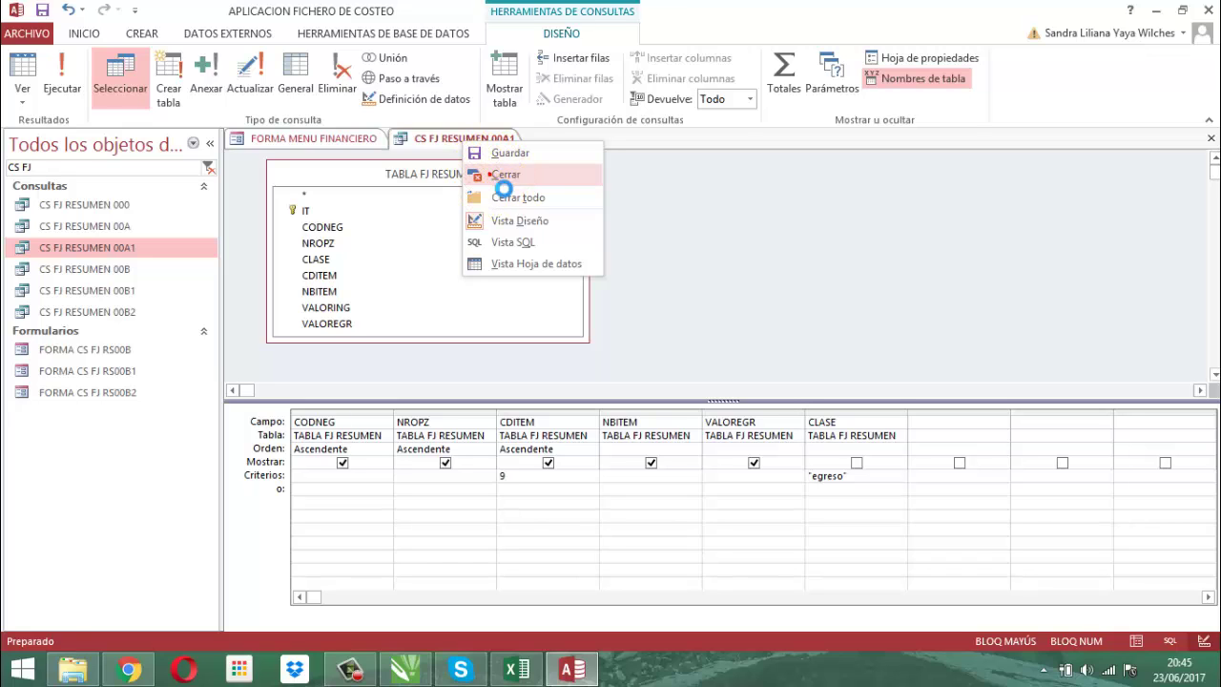
click(493, 179)
click(481, 160)
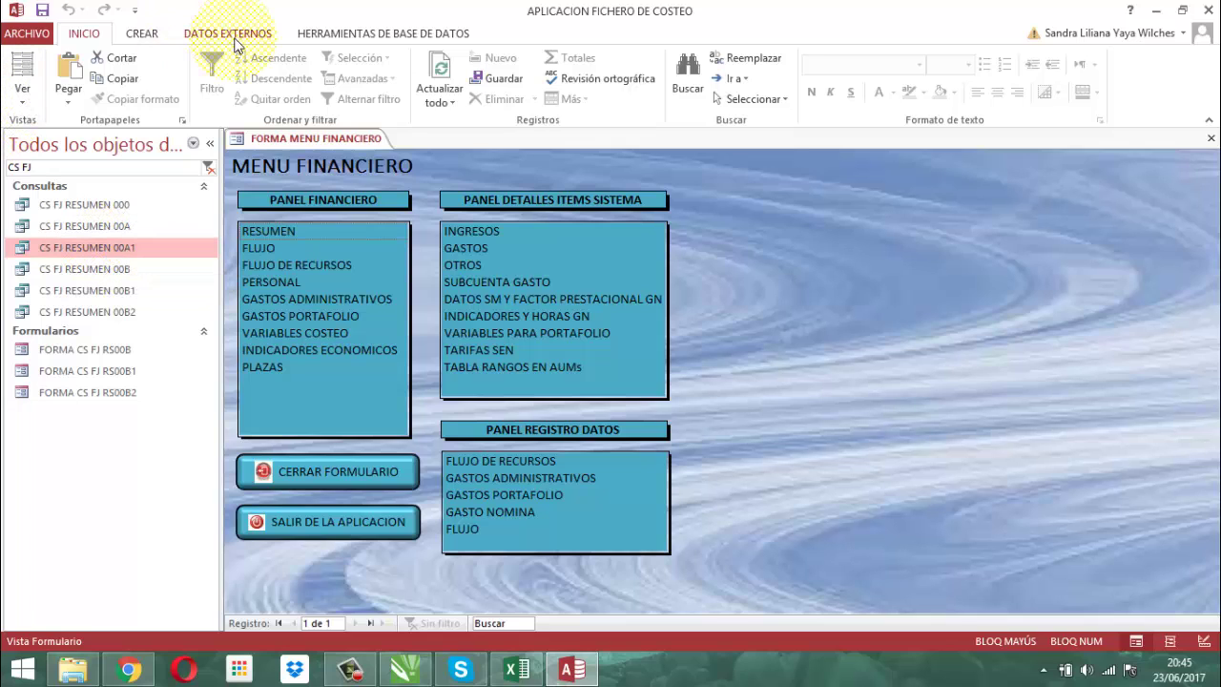
click(136, 35)
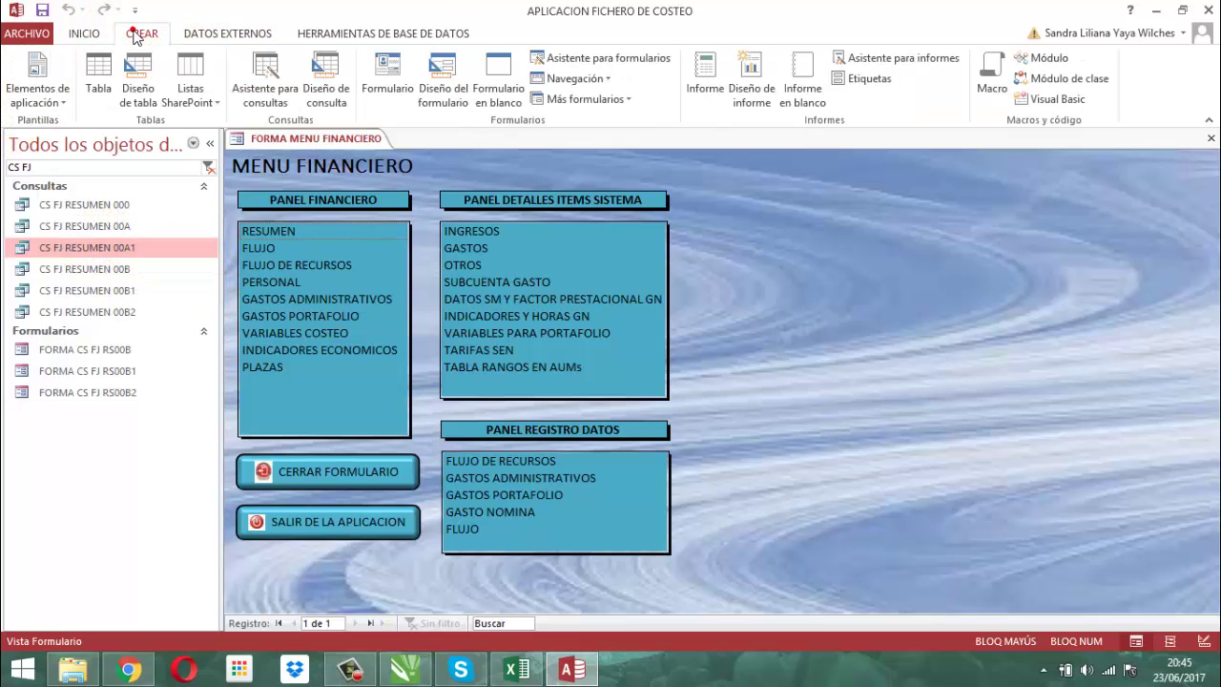
click(137, 35)
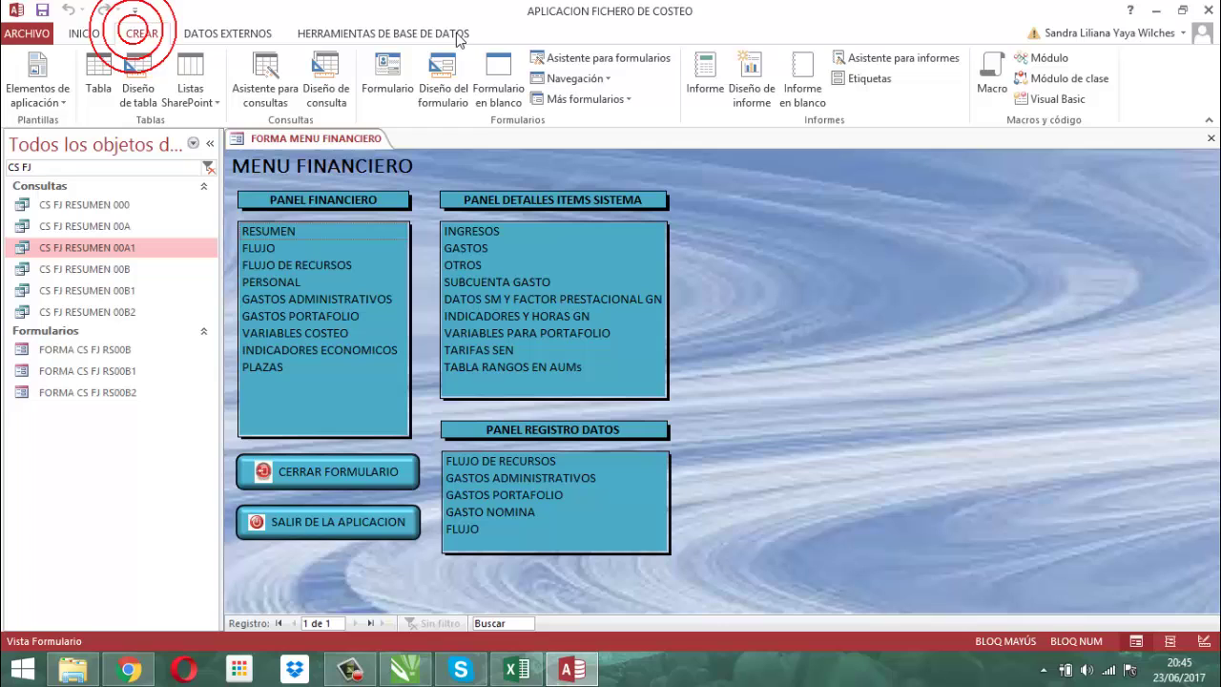
click(627, 102)
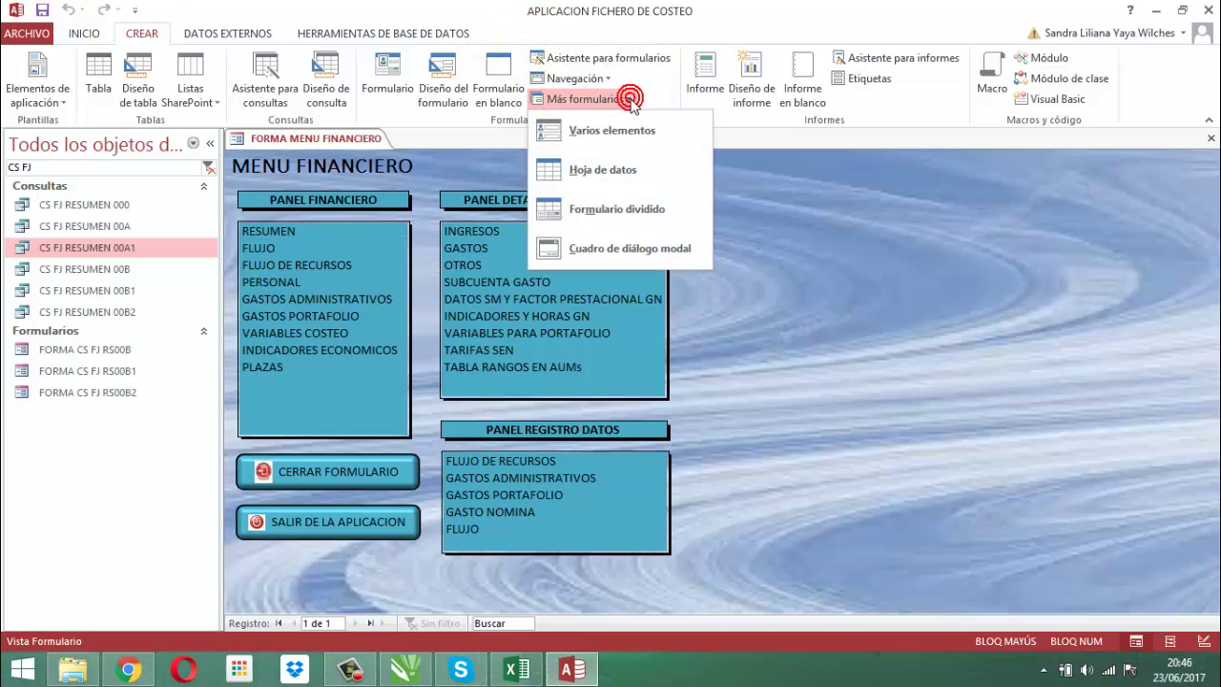
click(593, 135)
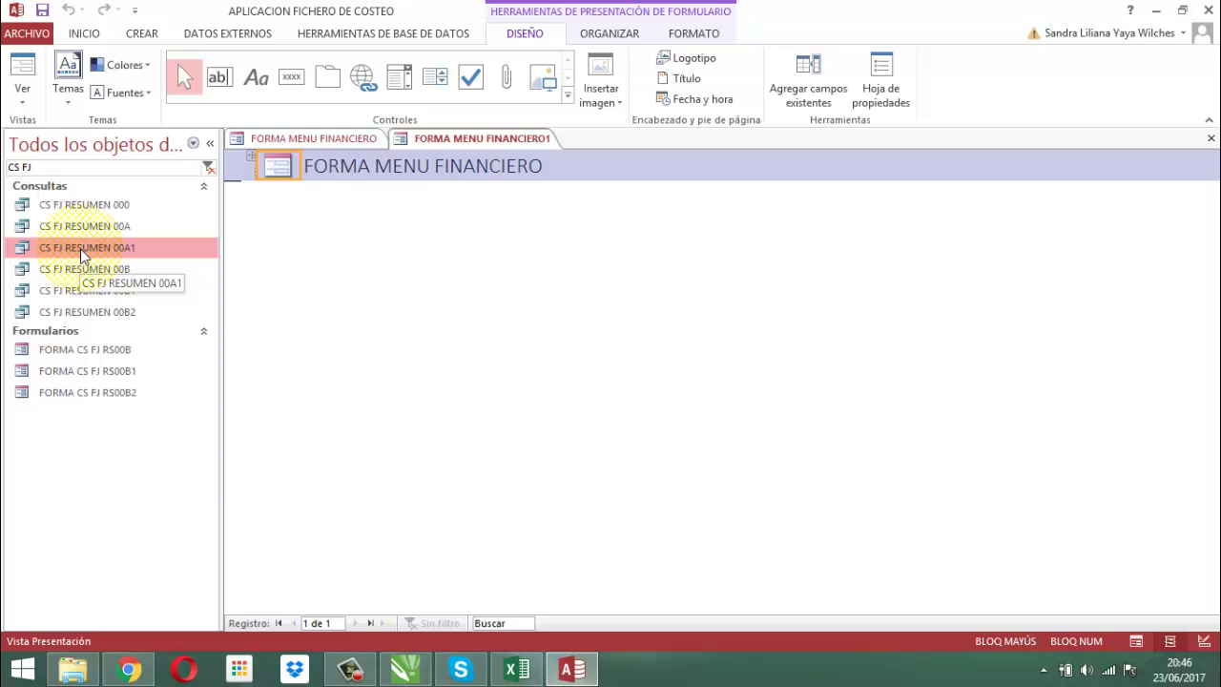
right_click(473, 138)
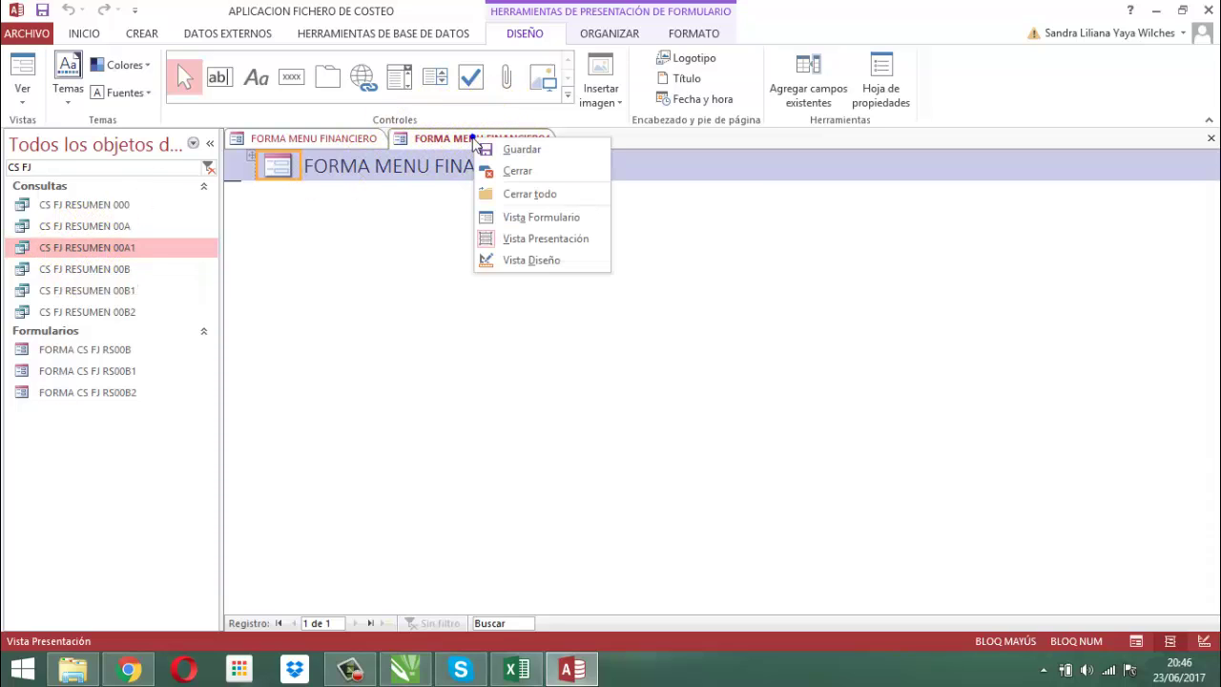
click(518, 173)
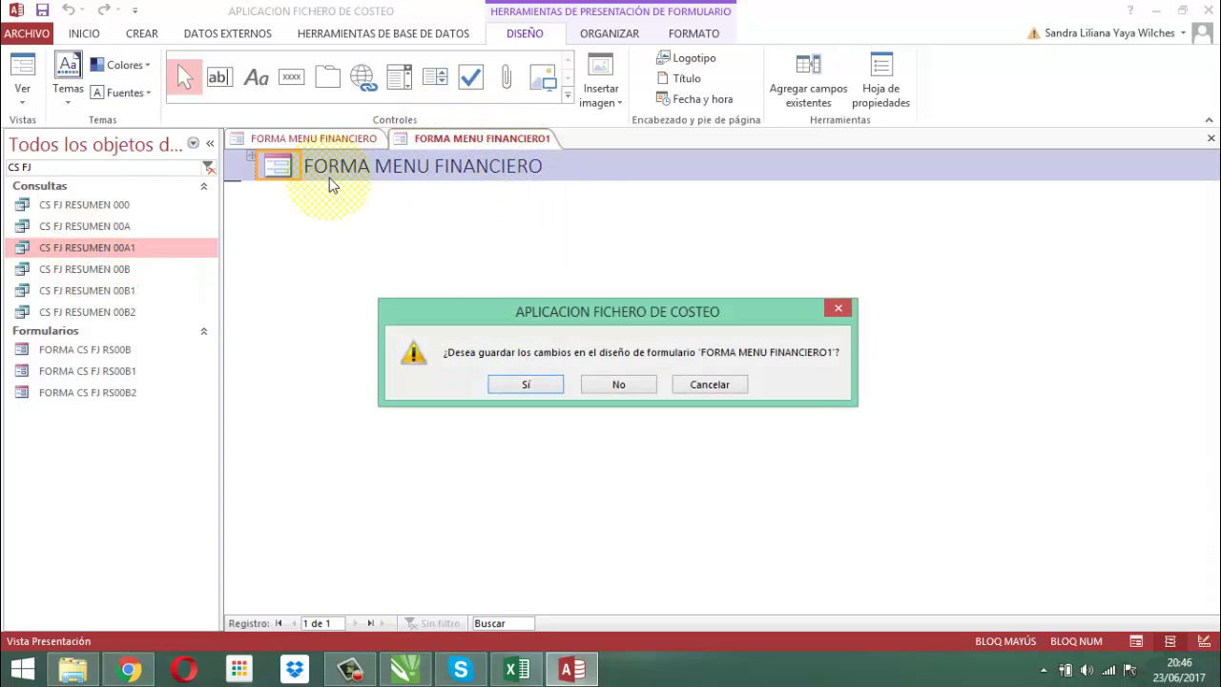
click(619, 387)
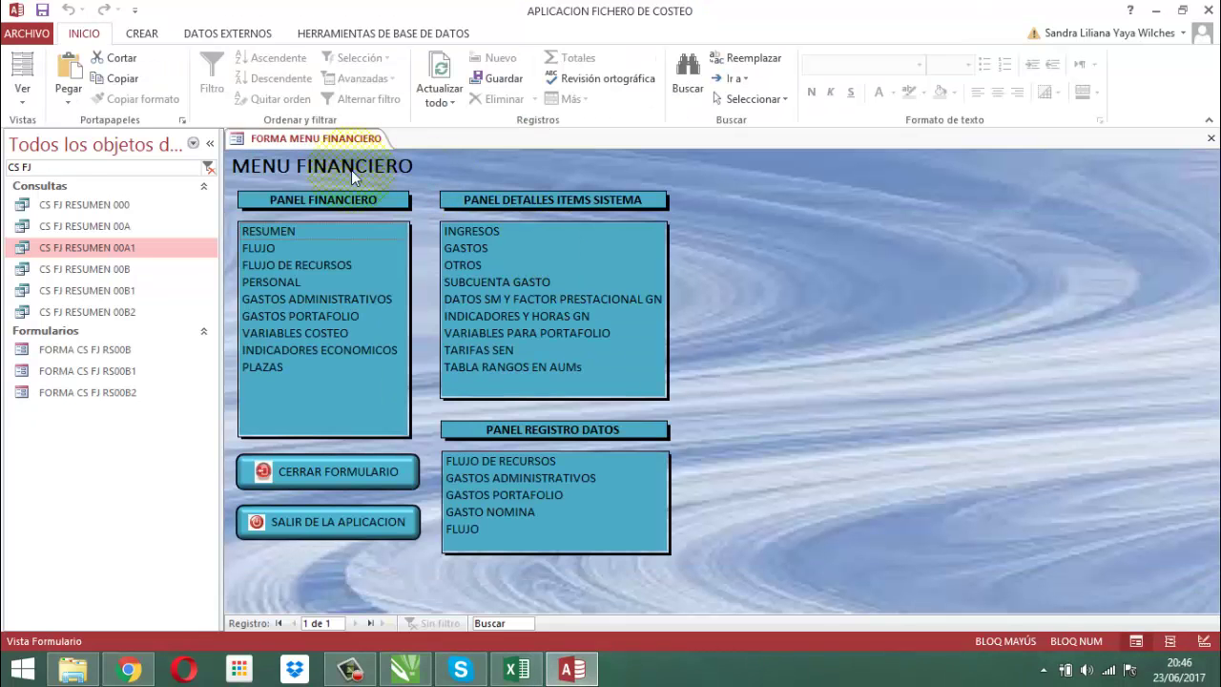
Step: Close the FORMA MENU FINANCIERO form
right_click(306, 140)
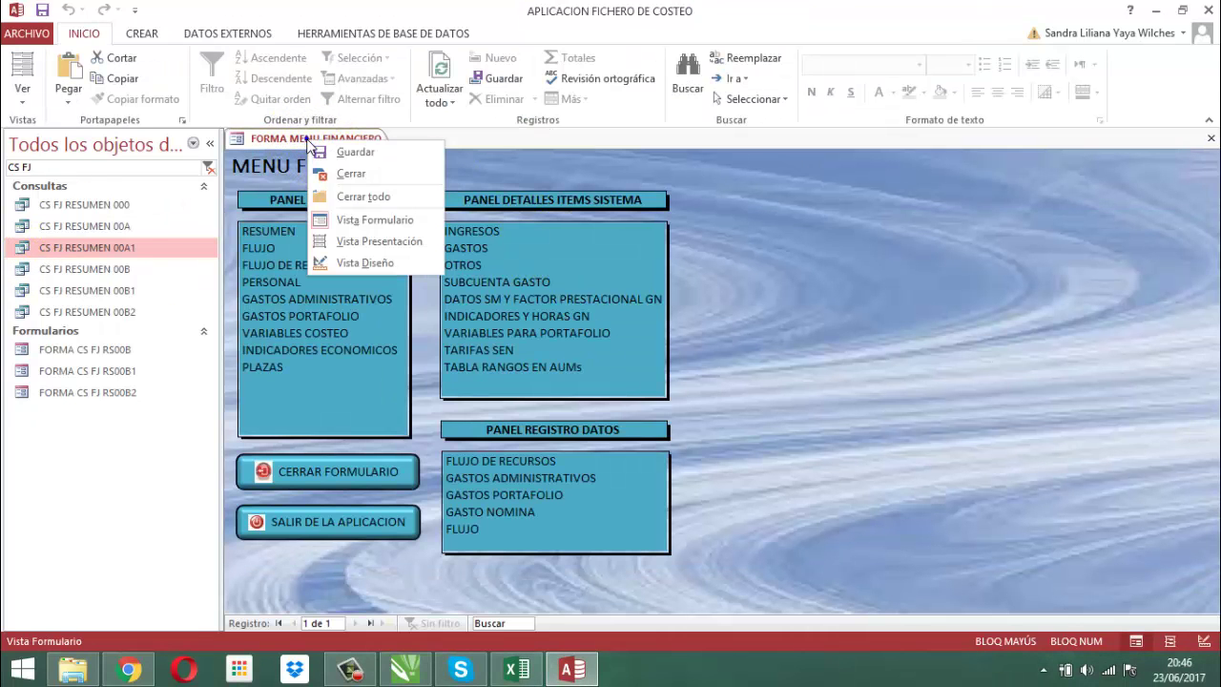
click(350, 173)
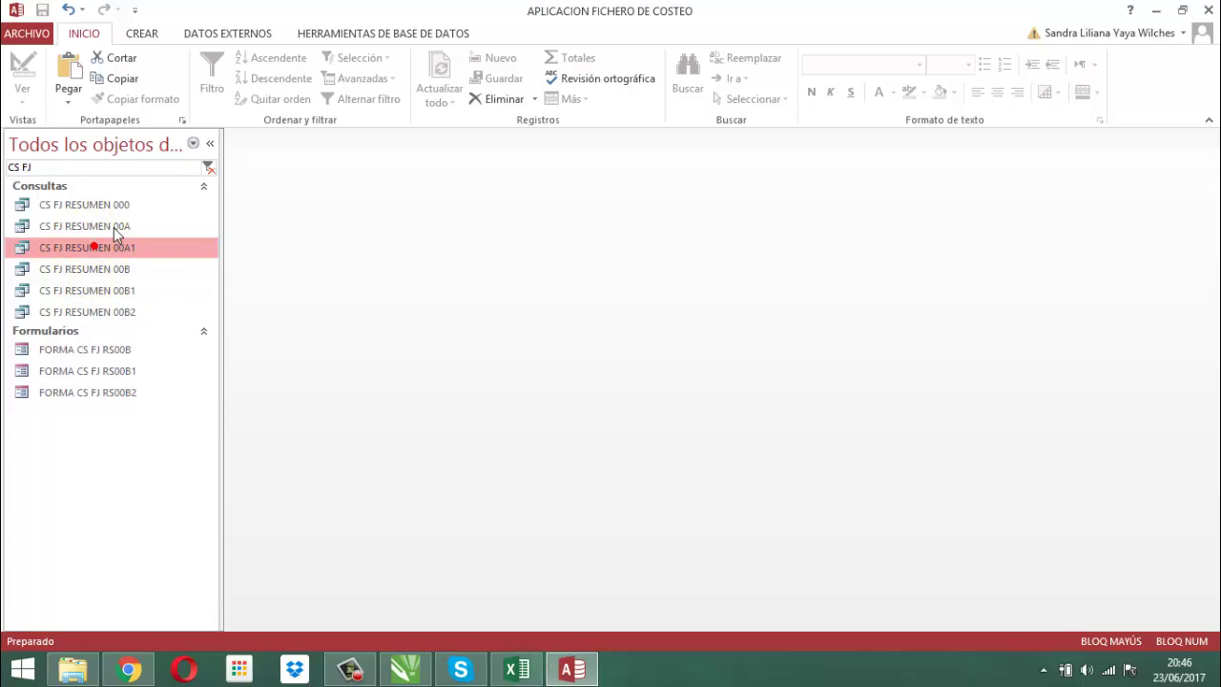
Step: Create a multiple-items form from the CS FJ RESUMEN 00A1 query and switch it to Design view
click(133, 35)
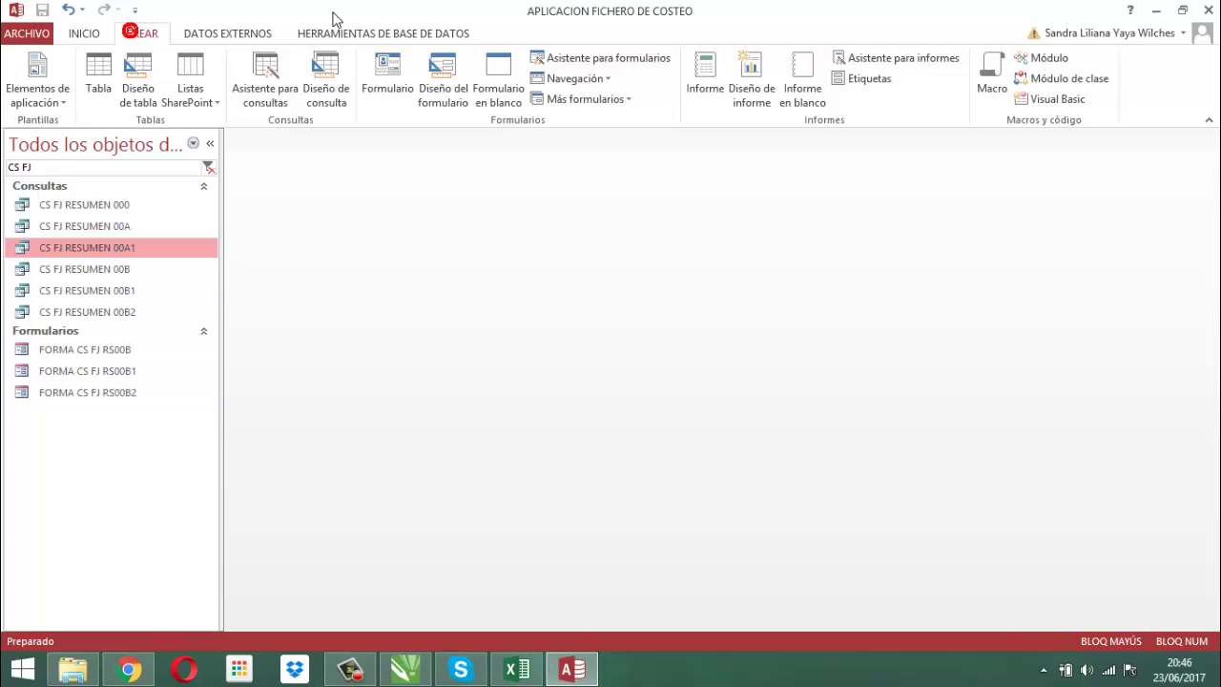
click(626, 100)
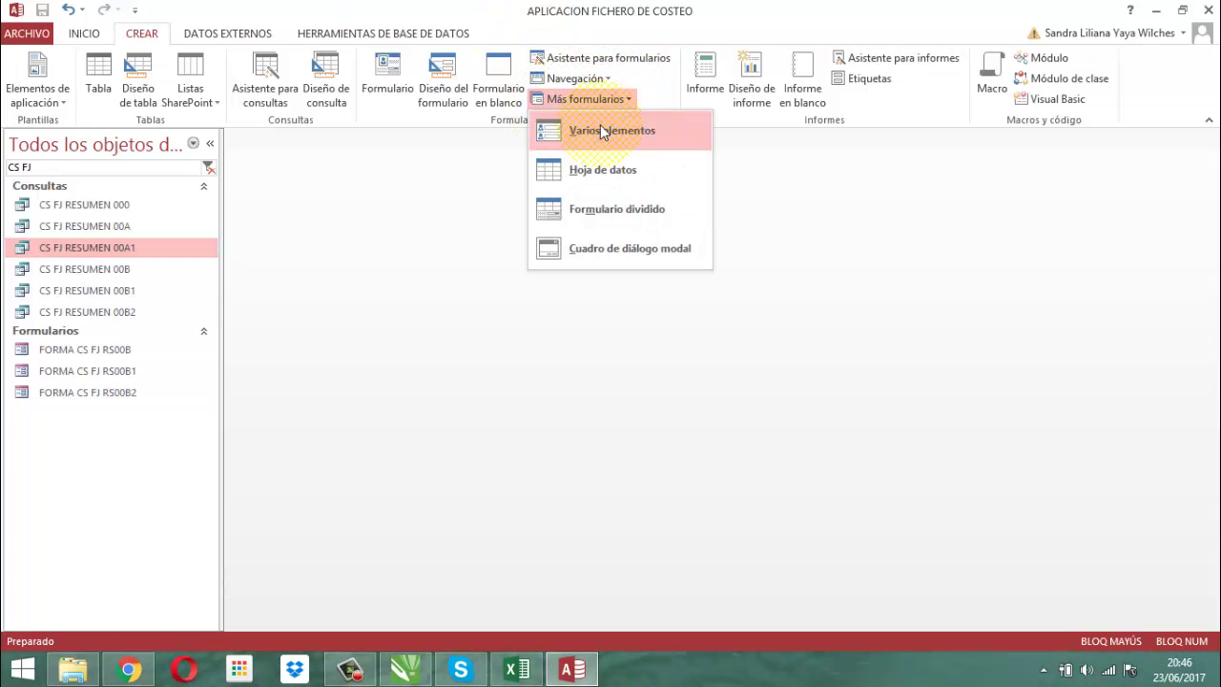
click(595, 131)
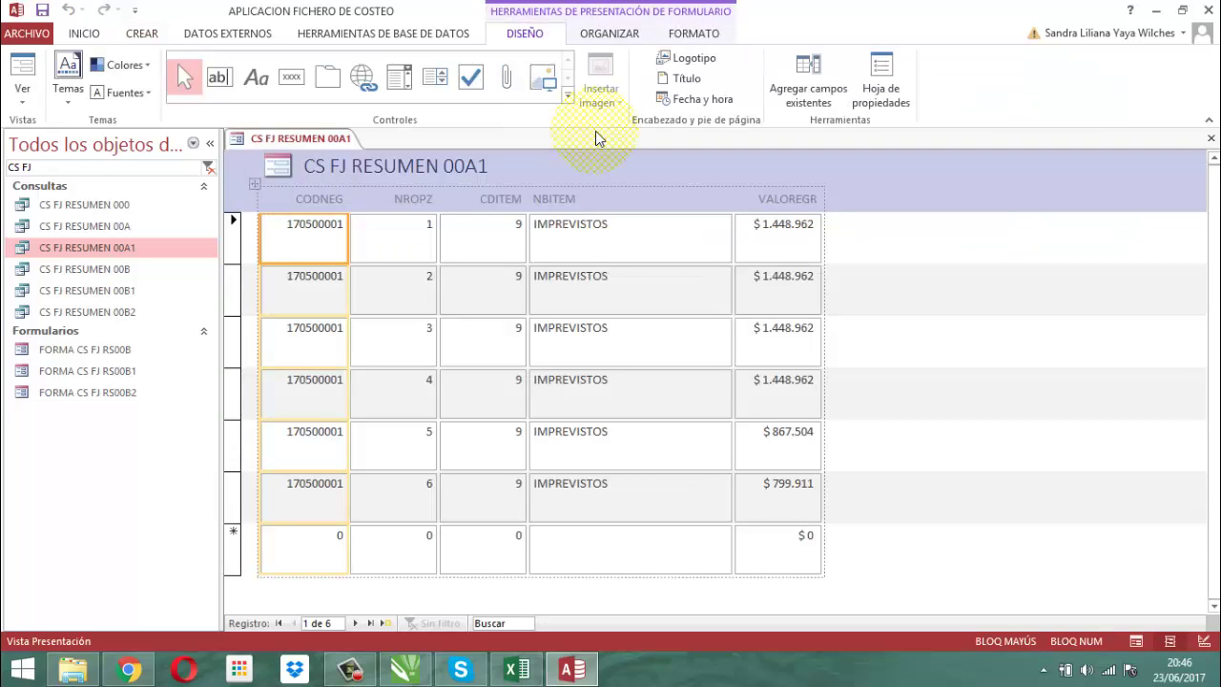
right_click(307, 140)
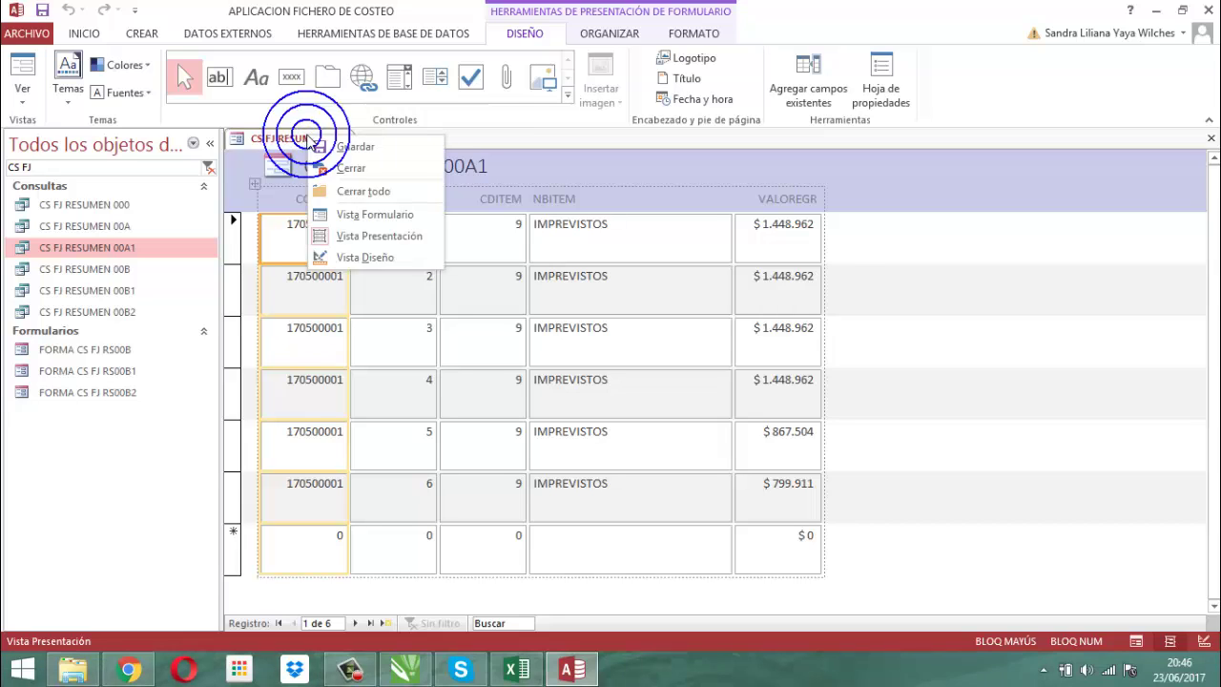
click(343, 259)
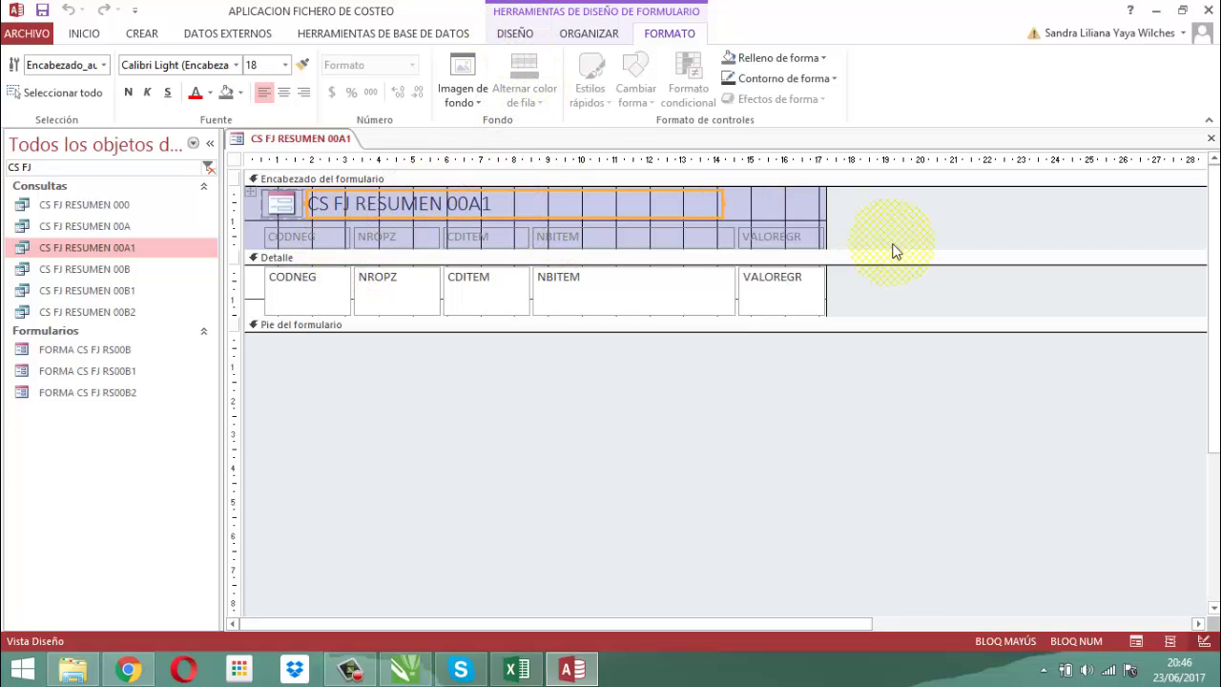
Step: Remove the control layout from the form header's logo and title, and delete the logo
drag(886, 202, 238, 199)
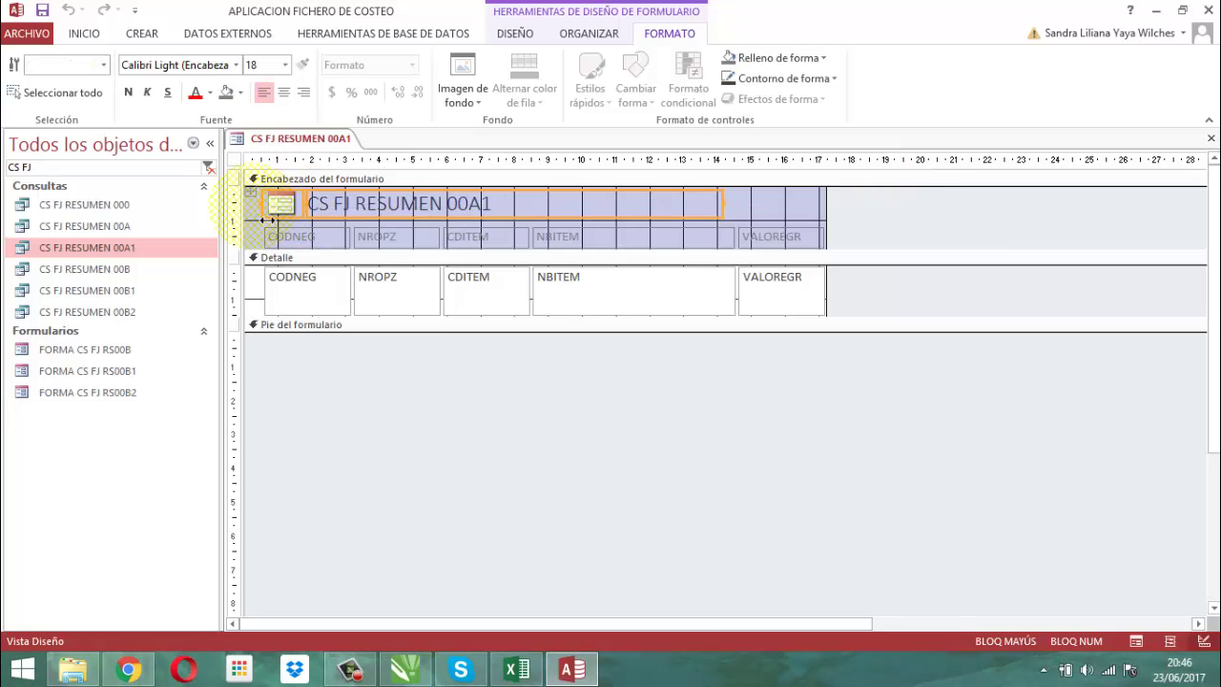
click(585, 32)
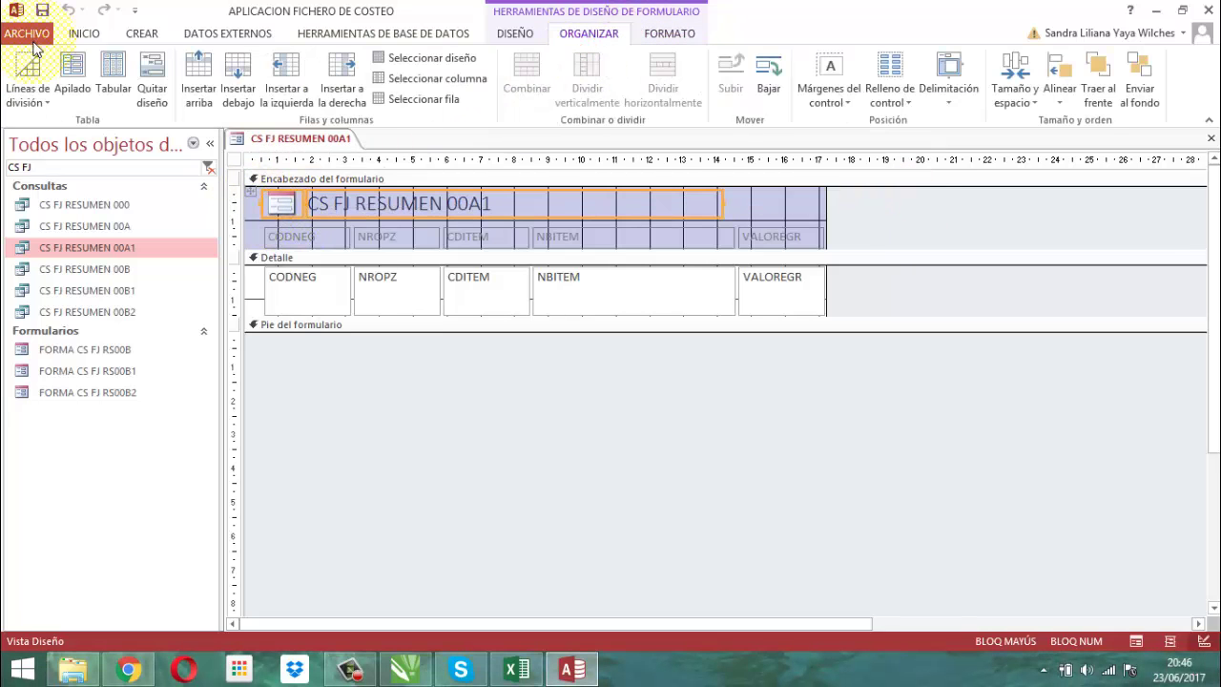
click(152, 76)
click(904, 222)
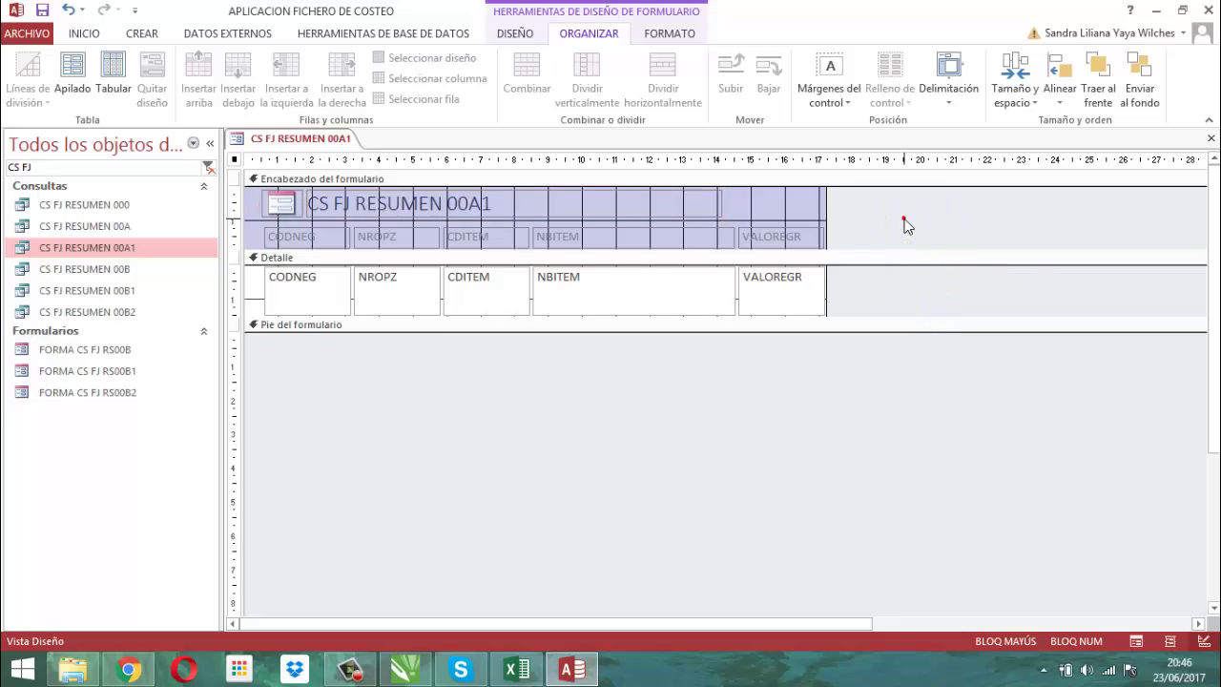
click(289, 208)
key(Delete)
click(393, 225)
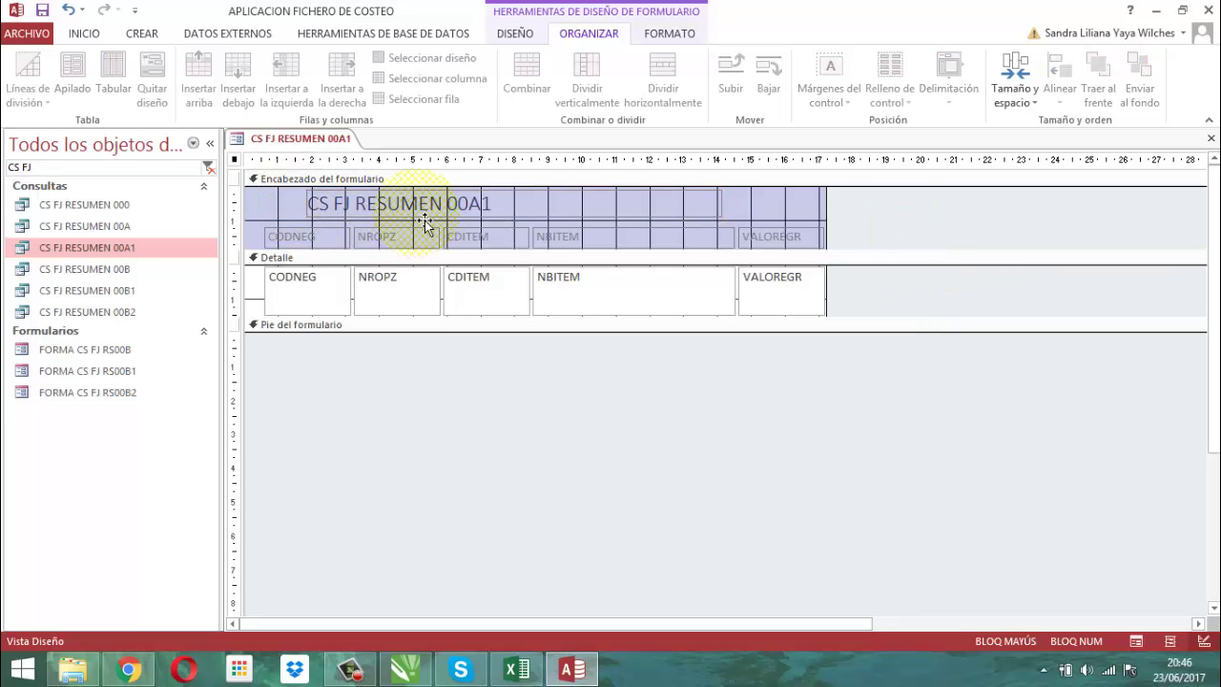
Step: Extend the header title label leftward to line up with the start of the CODNEG column
click(419, 209)
drag(303, 204, 266, 208)
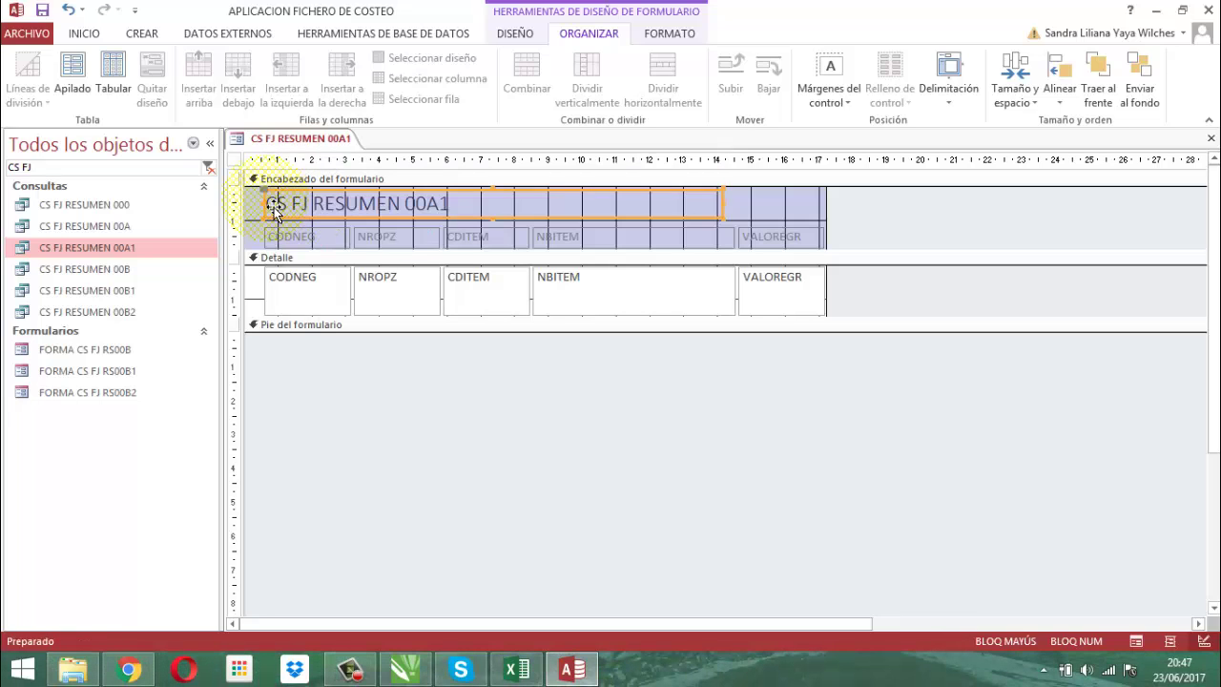
click(885, 221)
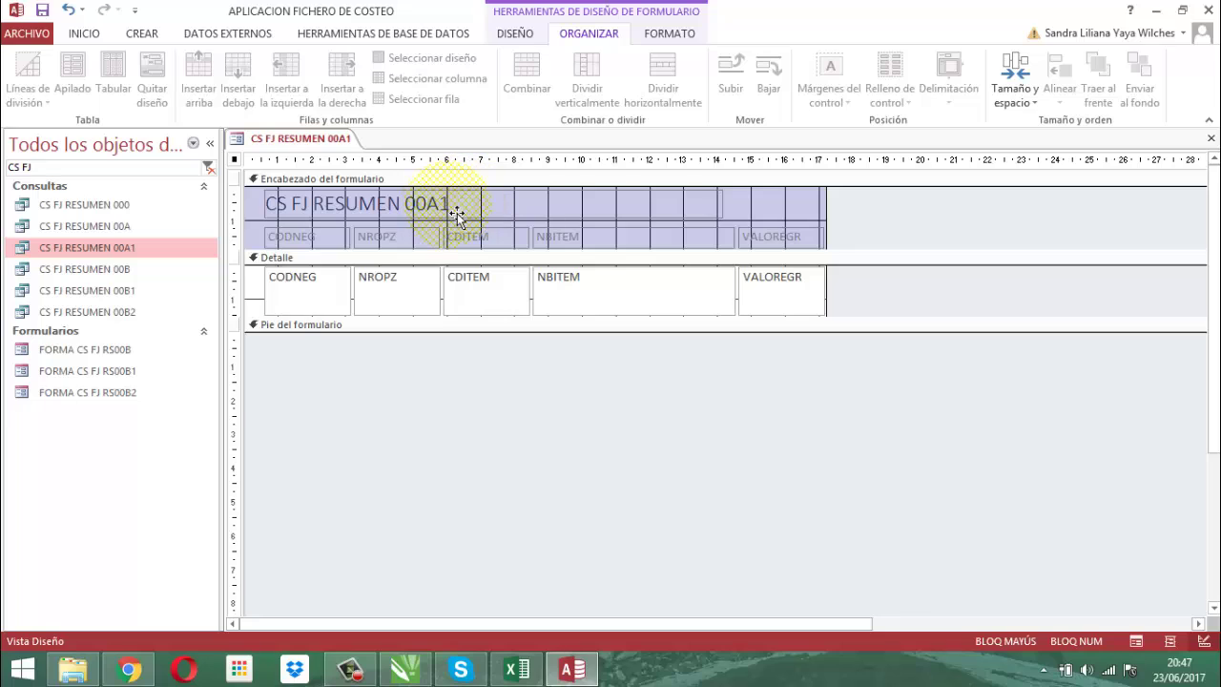
Step: Change the form header title to VALORES GASTO IMPREVISTO EN FLUJO
click(457, 214)
drag(457, 212, 265, 208)
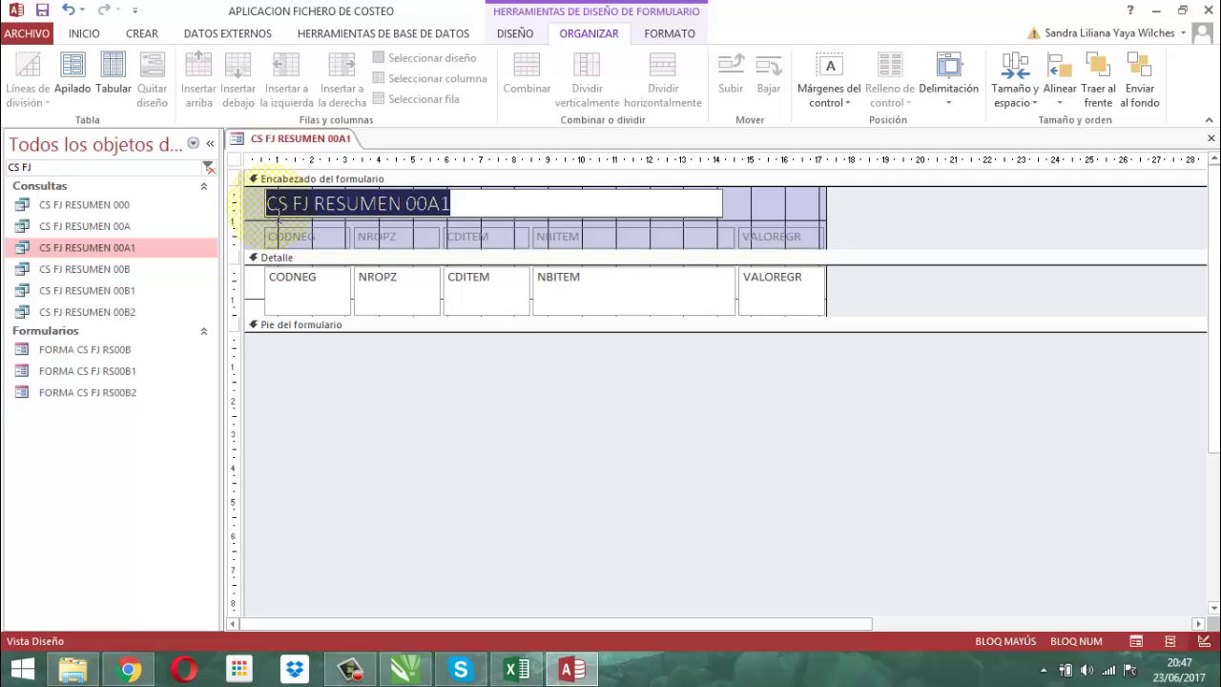
text(V)
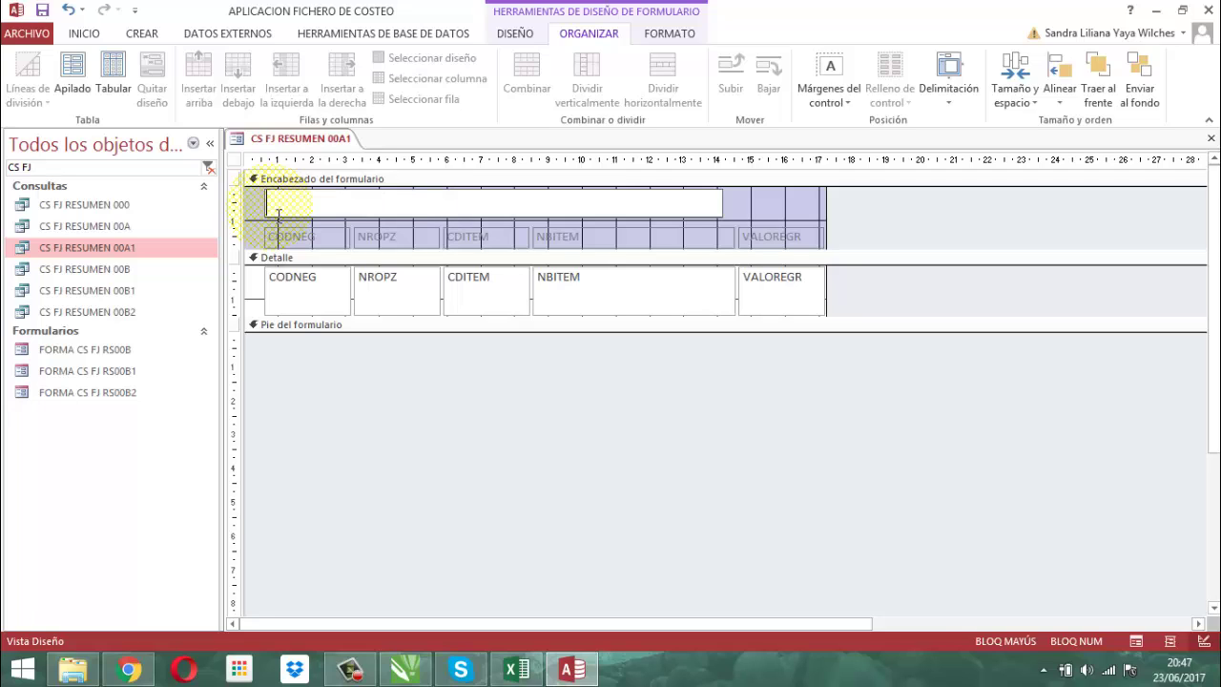
key(Caps_Lock)
text(alore)
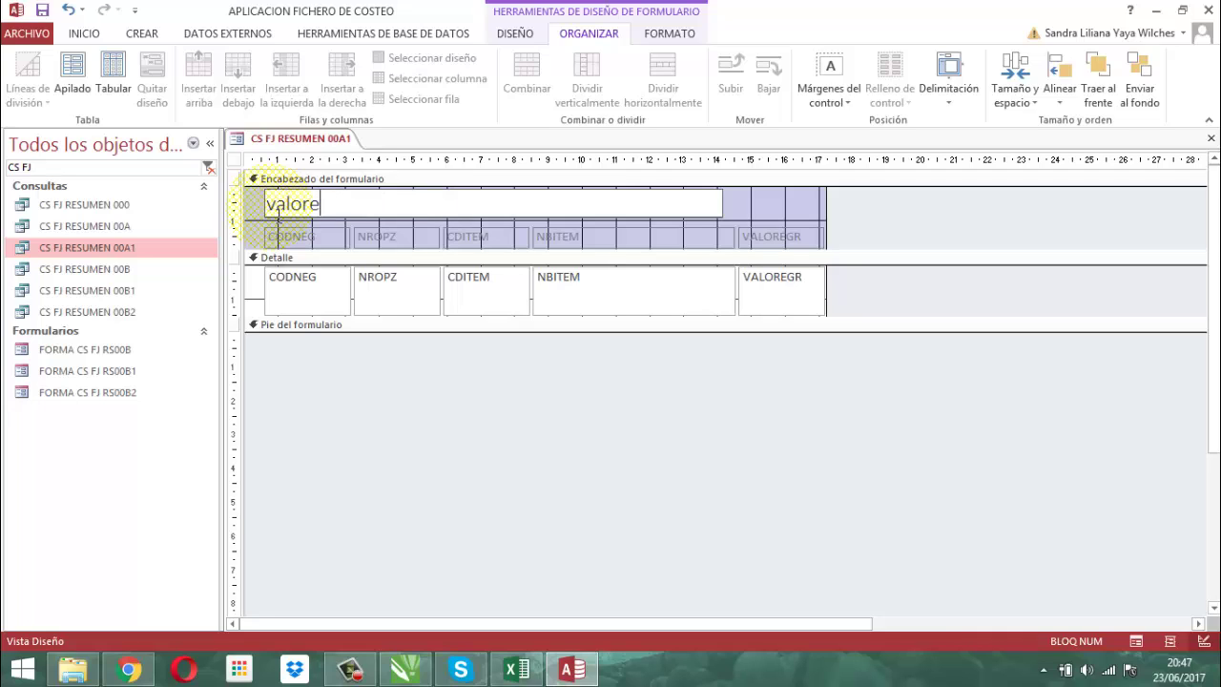
key(Caps_Lock)
text(ALORES GASTO IMPREVISTO EN FLUJO)
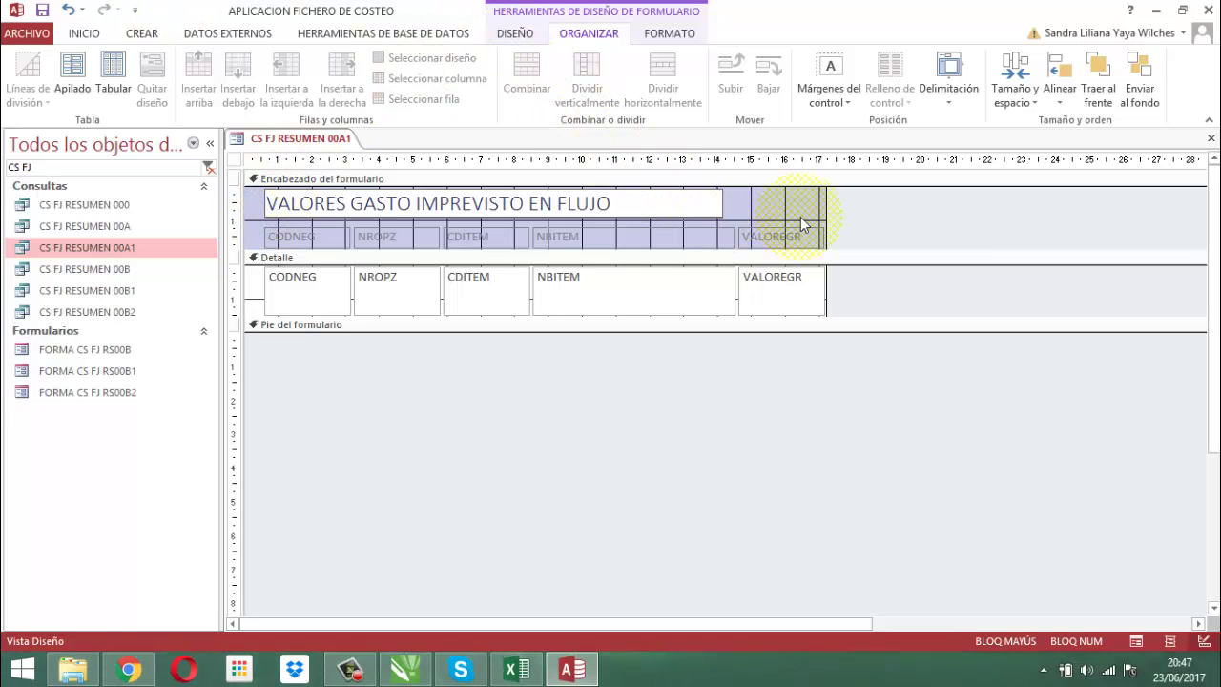
Step: Widen the title label to about the VALOREGR column's right edge and center its text
click(665, 203)
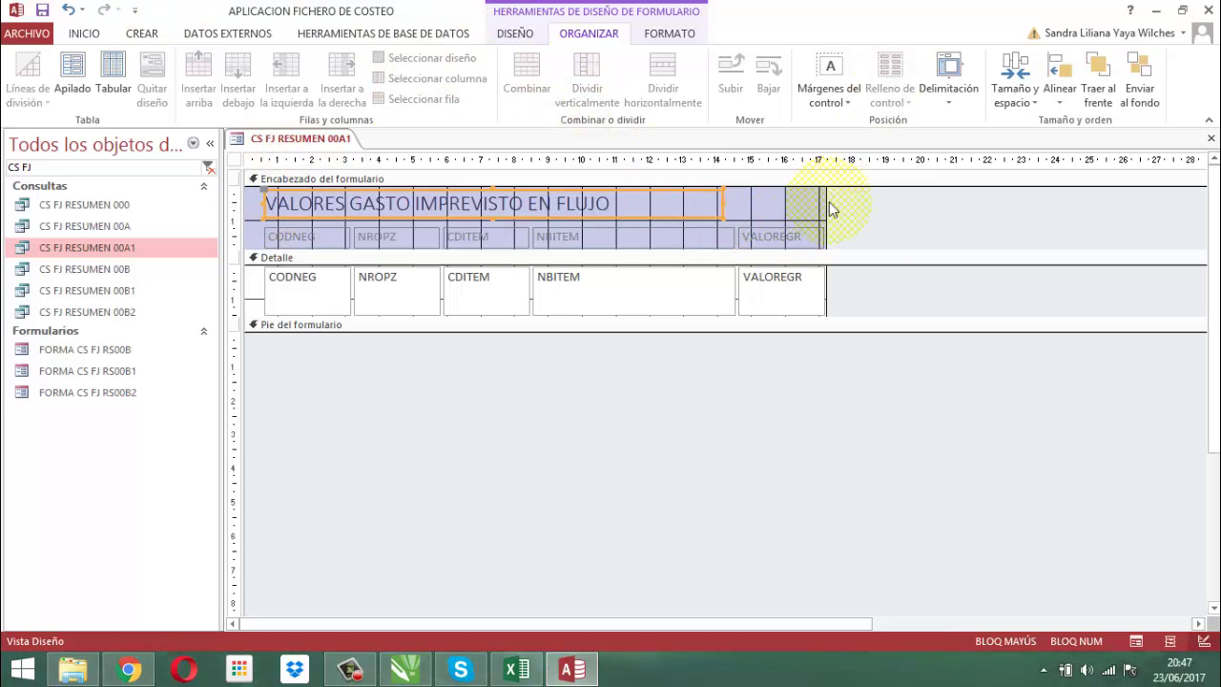
drag(722, 204, 826, 204)
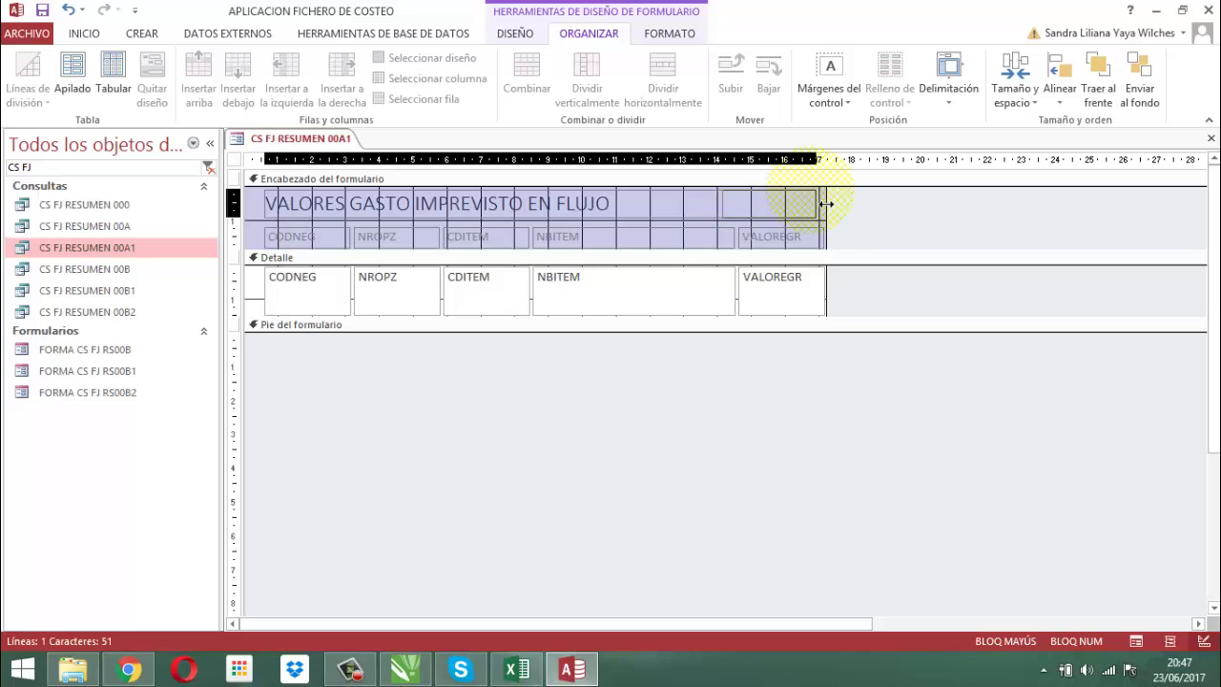
click(669, 33)
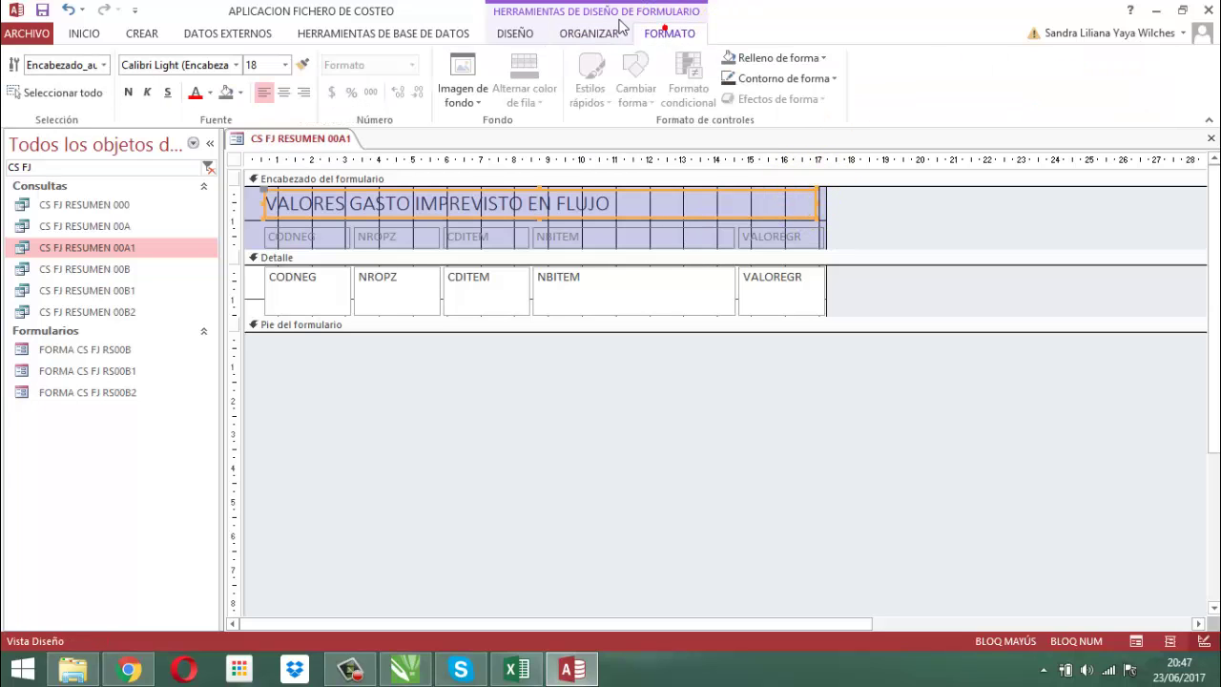
click(260, 95)
click(283, 93)
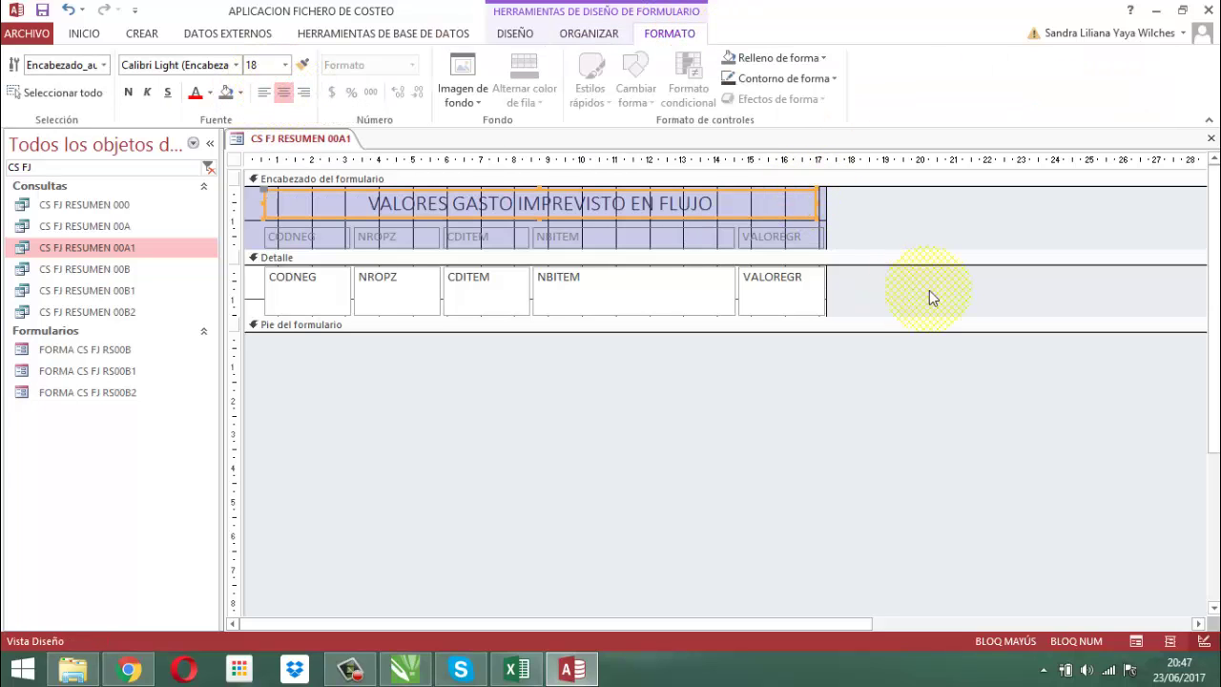
click(927, 218)
click(927, 217)
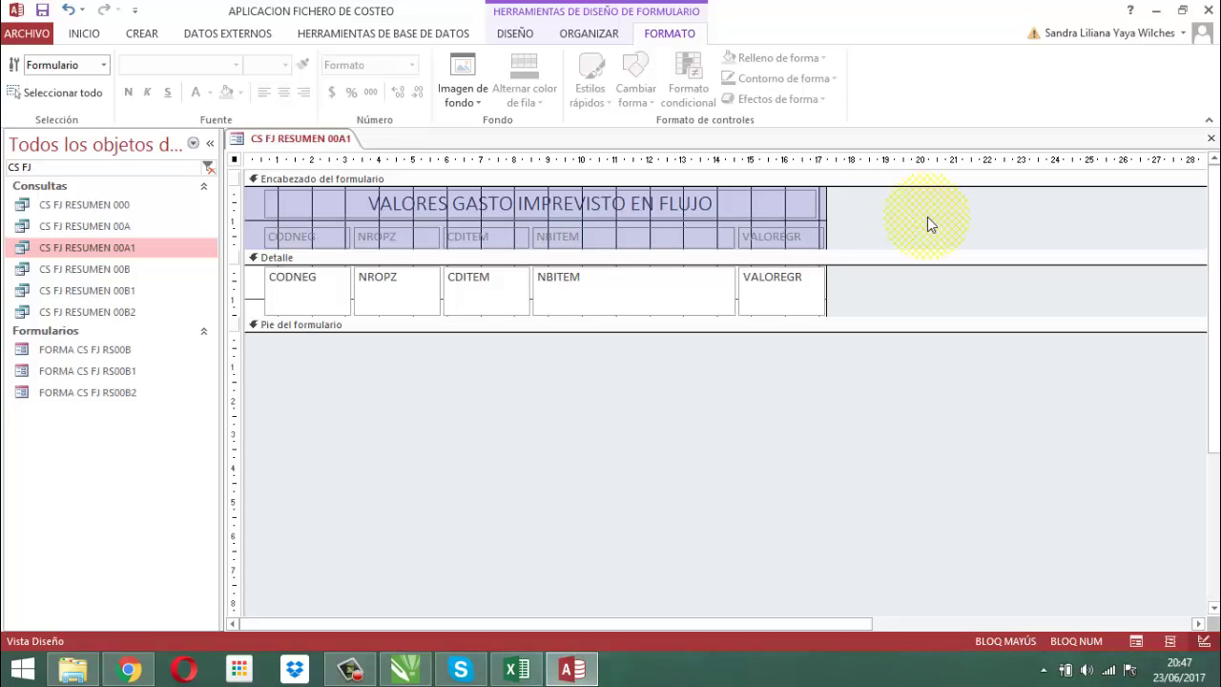
Step: Give the title and all column header labels a blue Fondo 2, Más oscuro 25% fill with bold black text
drag(861, 237, 258, 206)
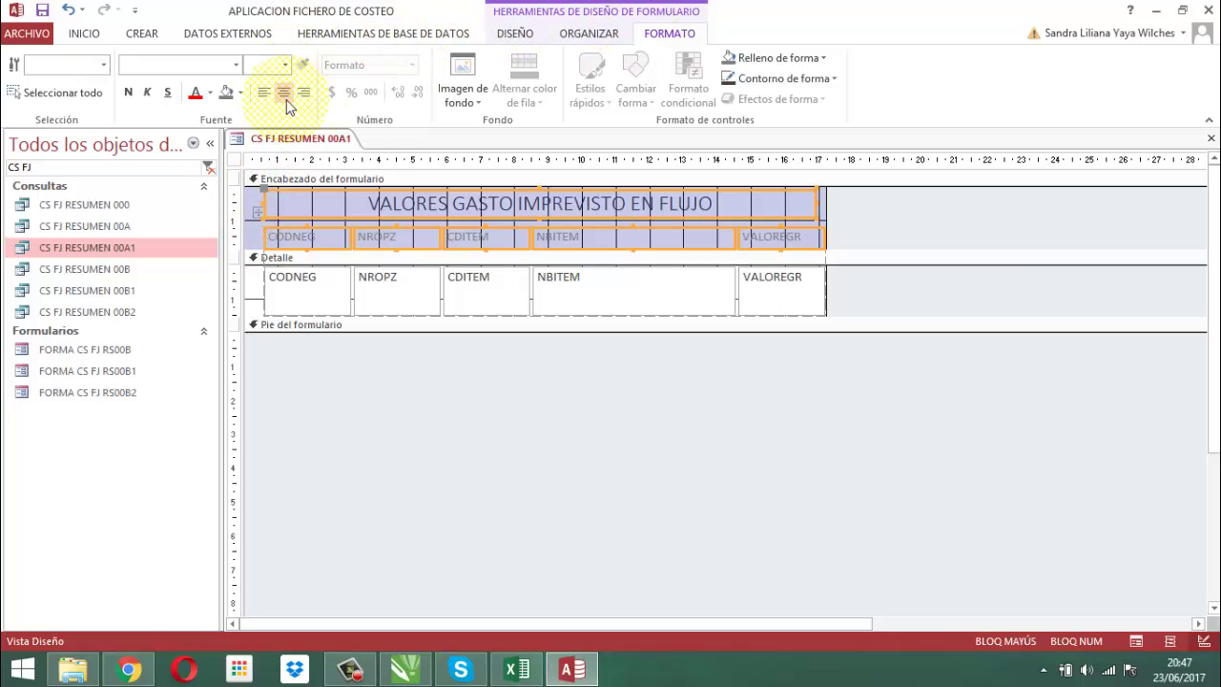
click(240, 91)
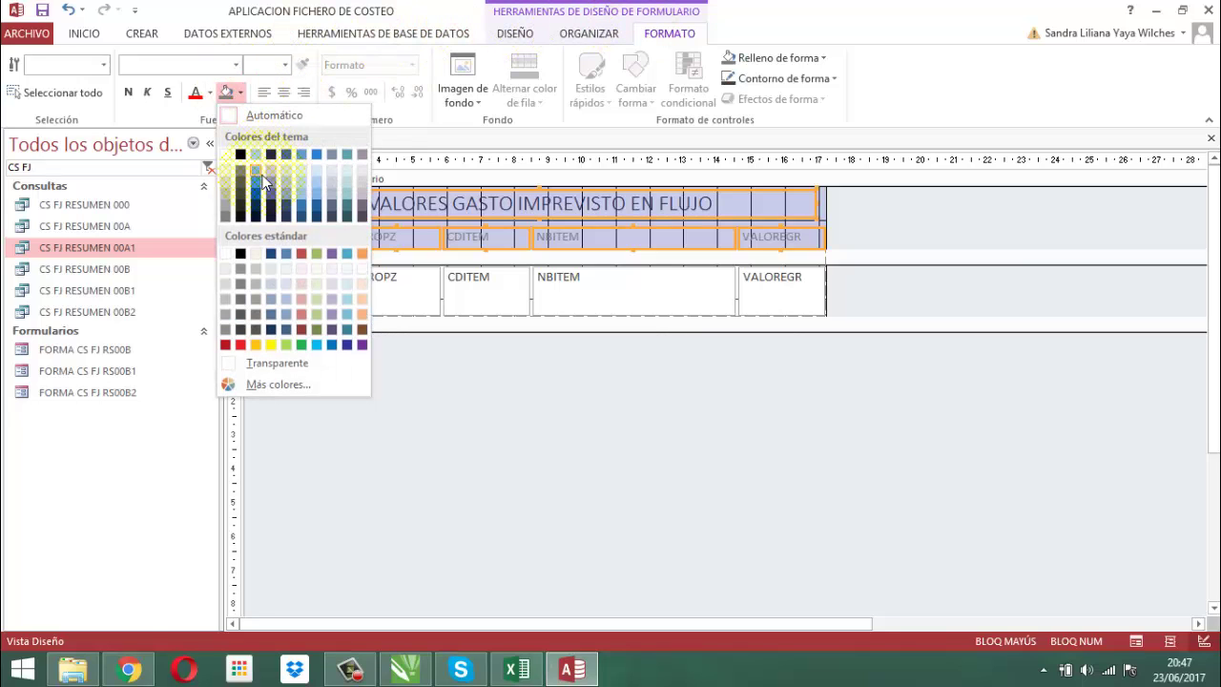
click(258, 180)
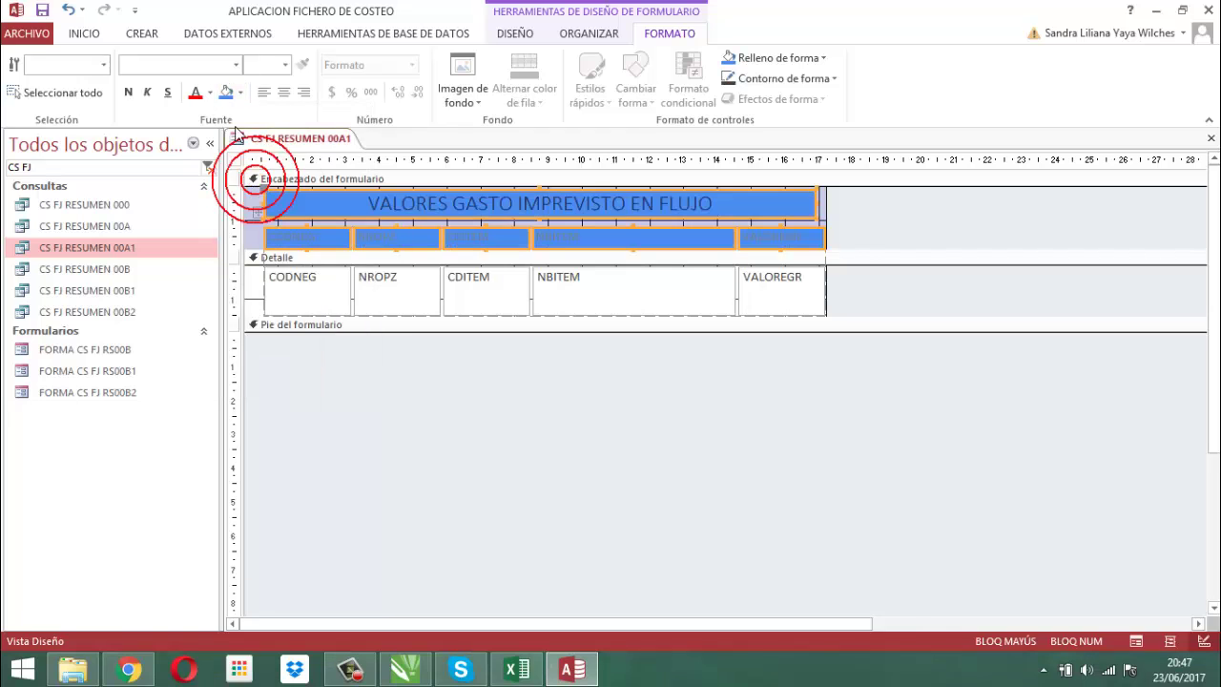
click(211, 92)
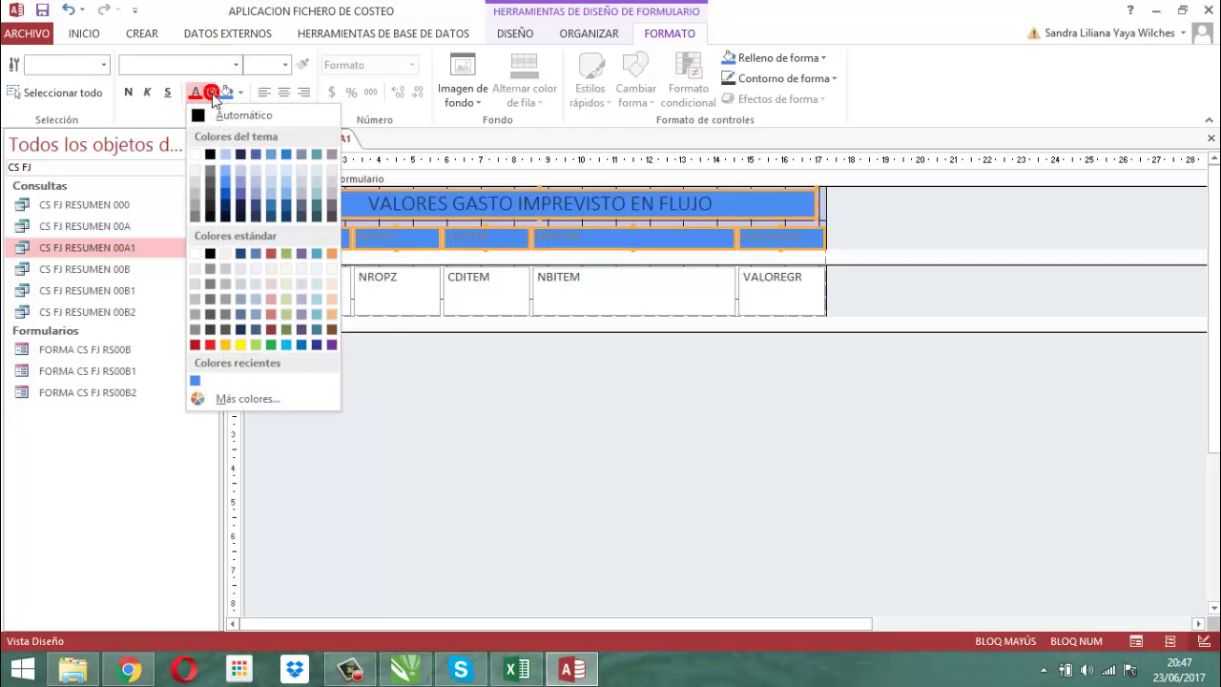
click(210, 155)
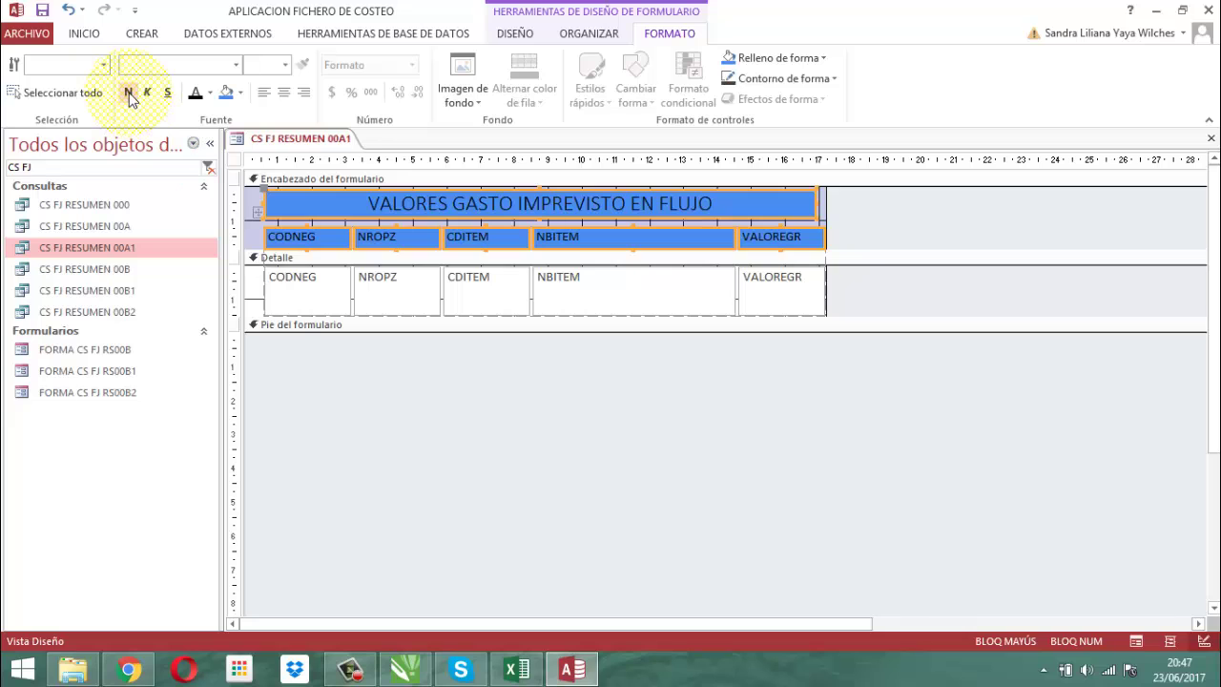
click(128, 92)
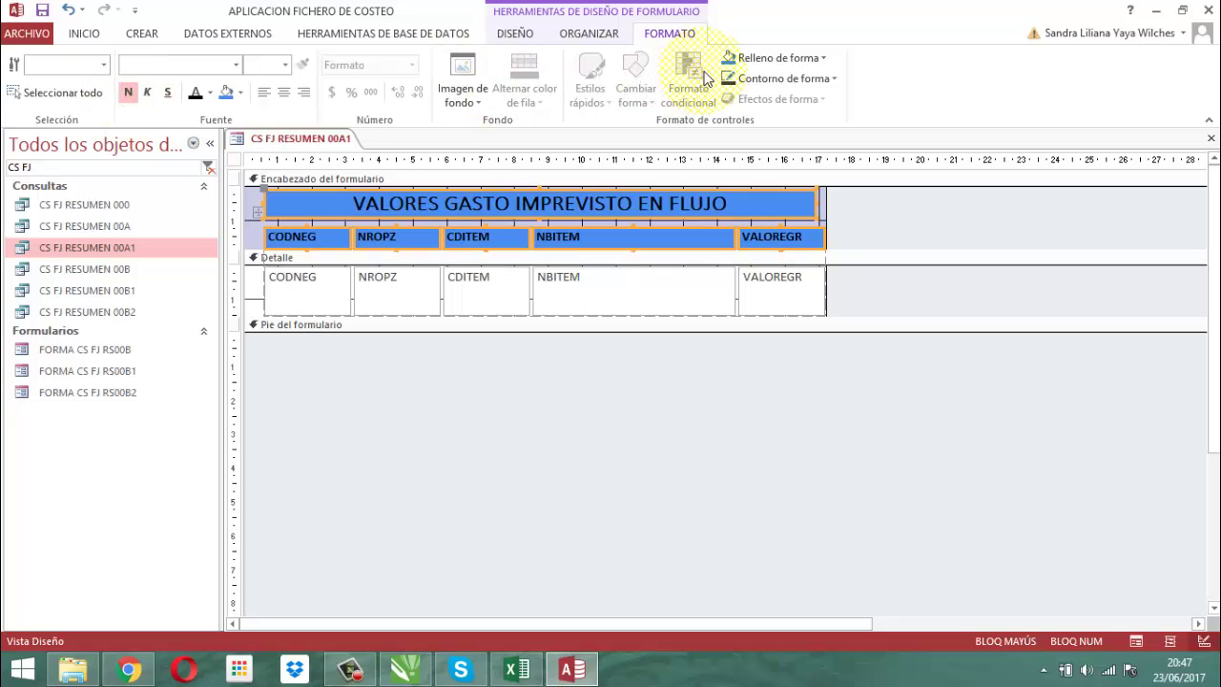
Step: Outline the title and column header labels with a black 2 pt border
click(835, 82)
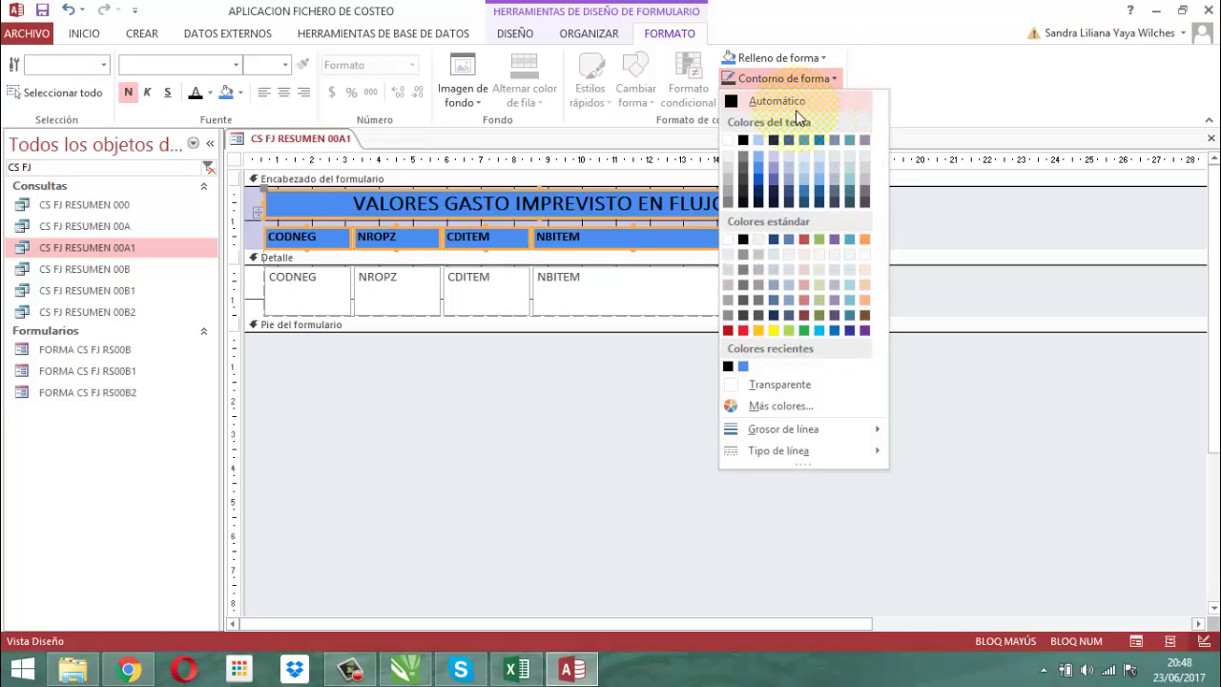
click(743, 141)
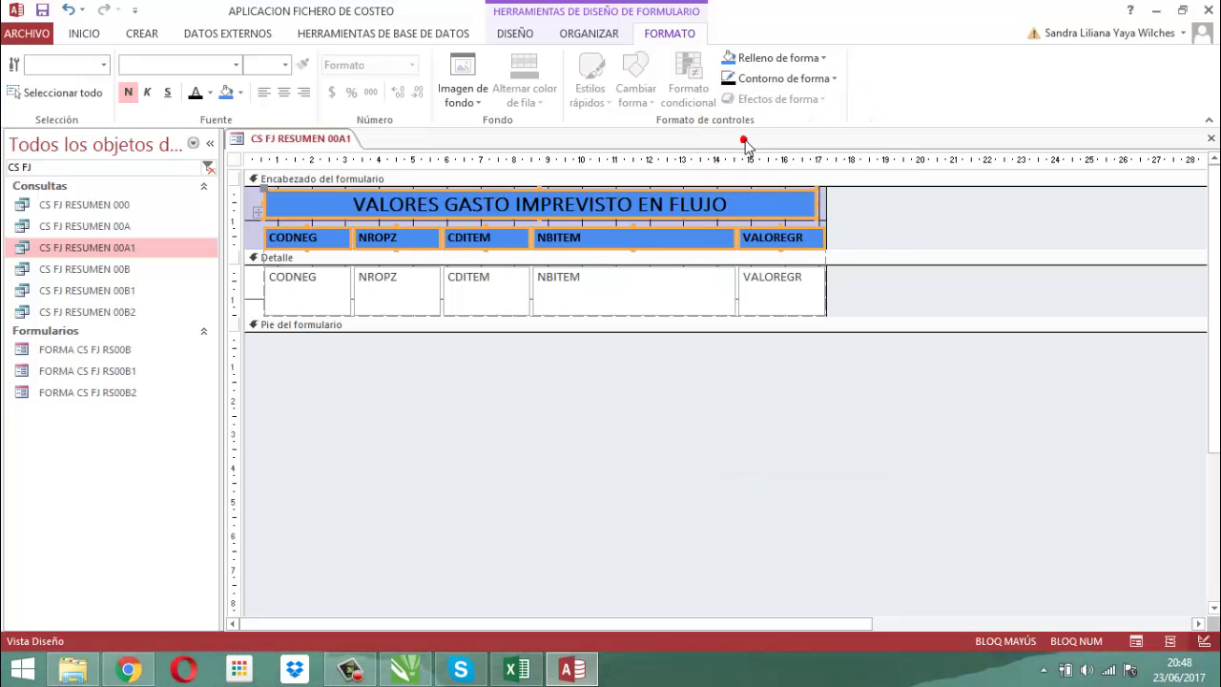
click(837, 79)
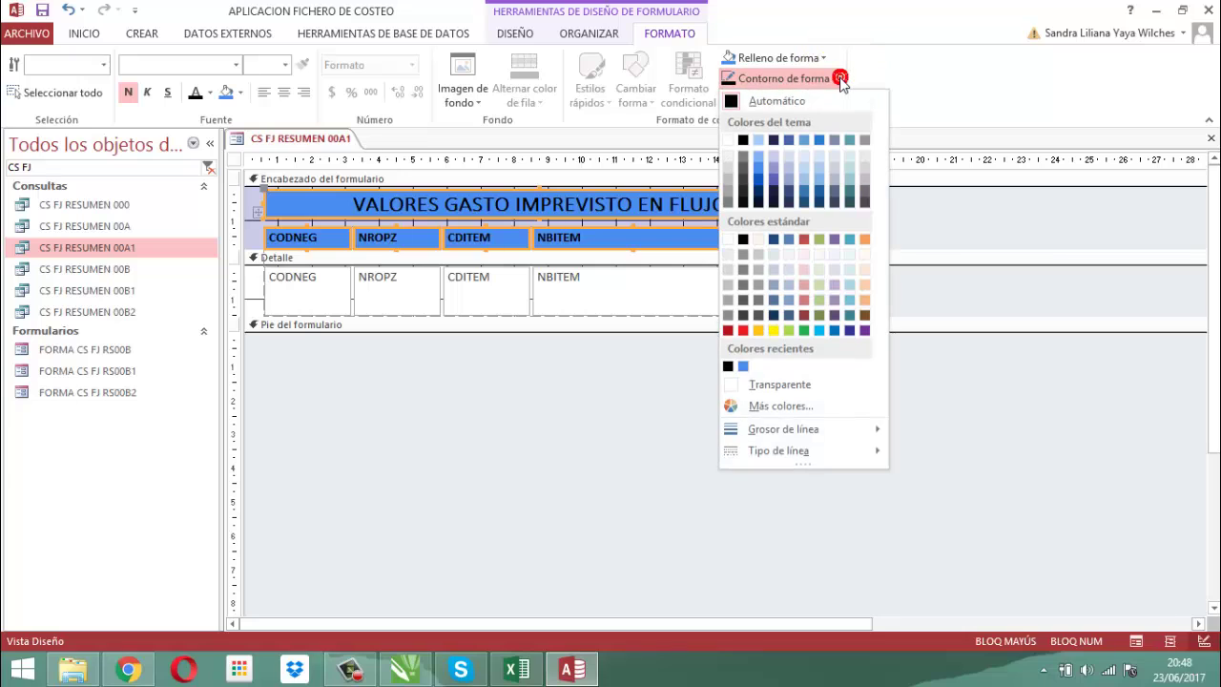
mouse_move(779, 429)
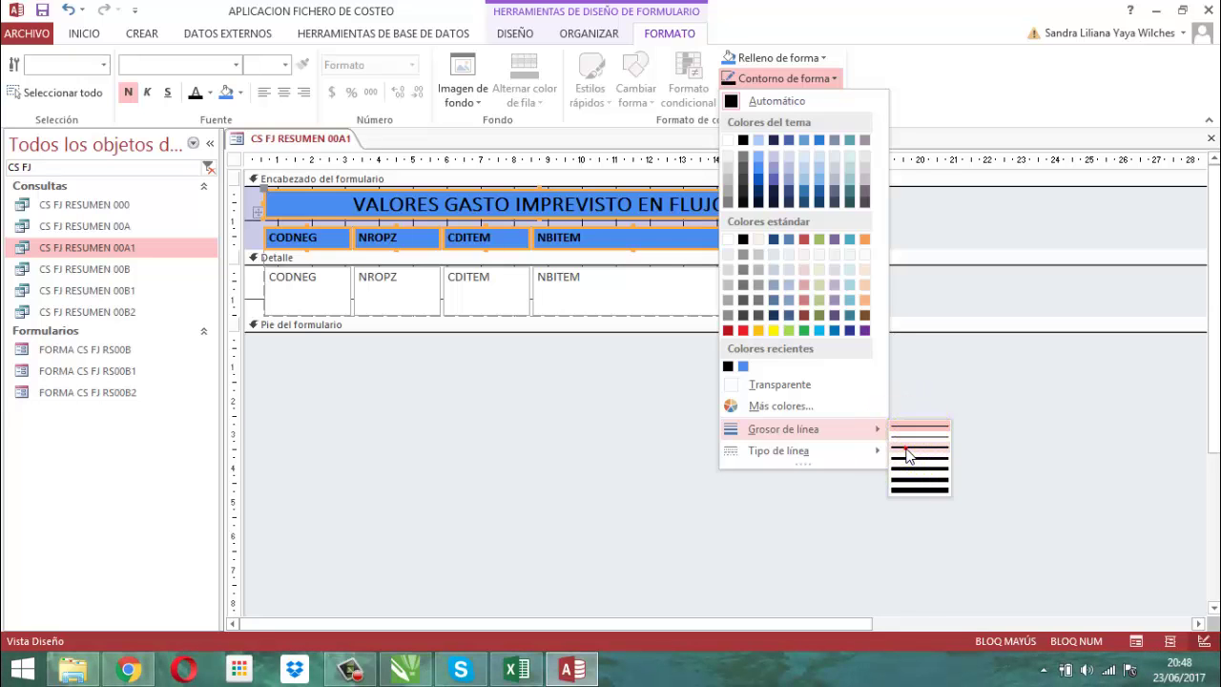
click(907, 456)
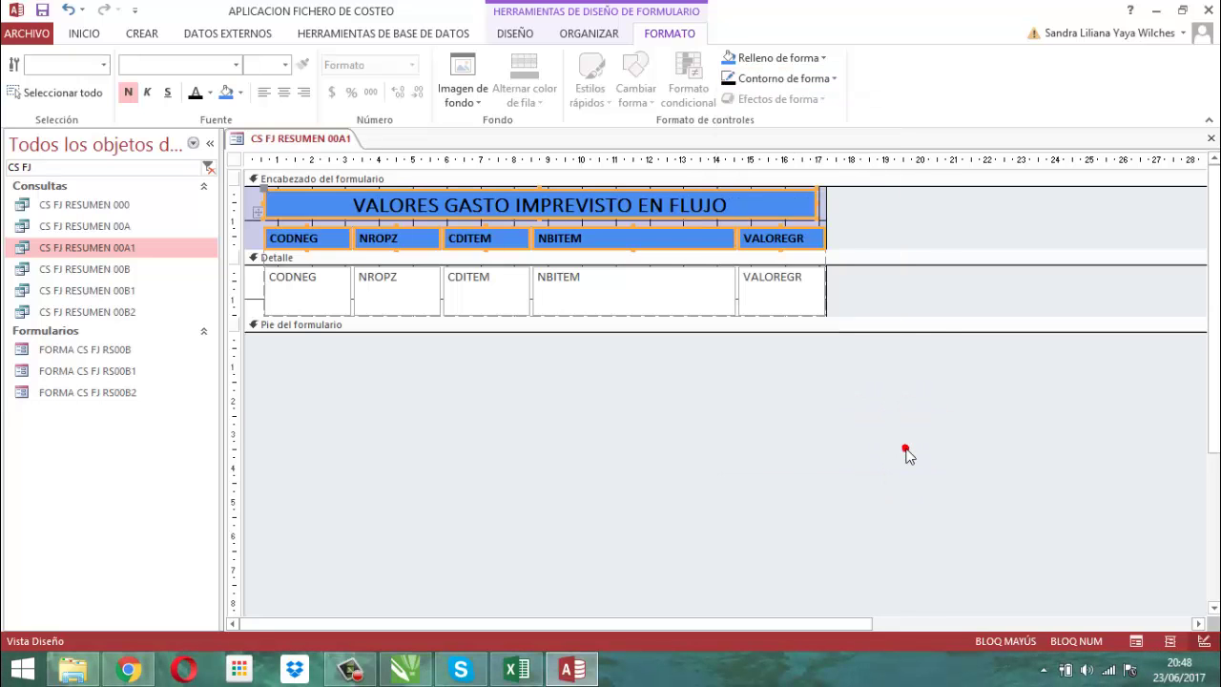
Step: Apply the Sombreado special effect to the selected title and column header labels, then close their property sheet
click(510, 34)
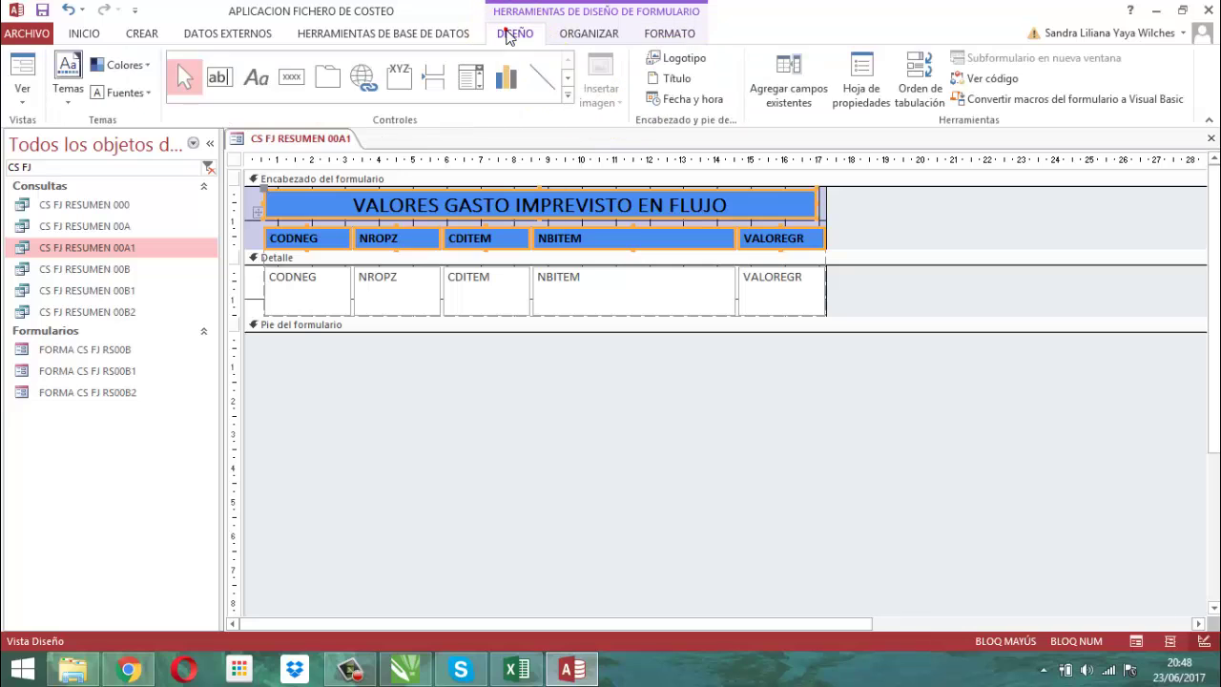
click(862, 78)
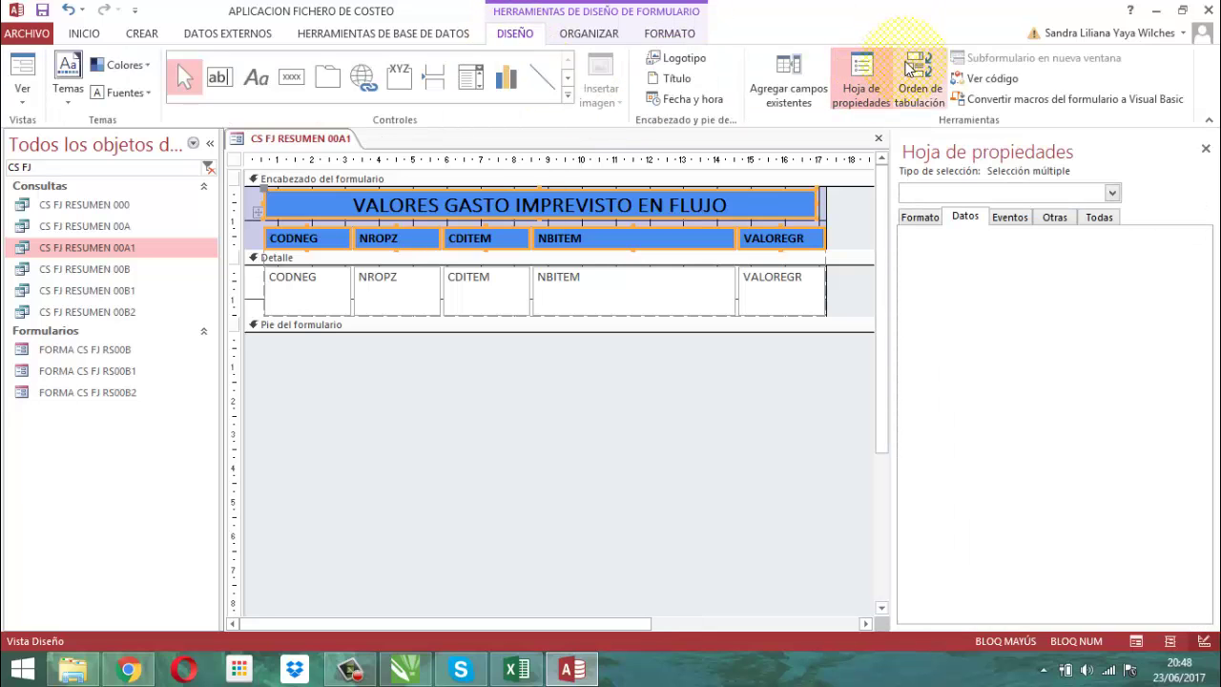
click(927, 219)
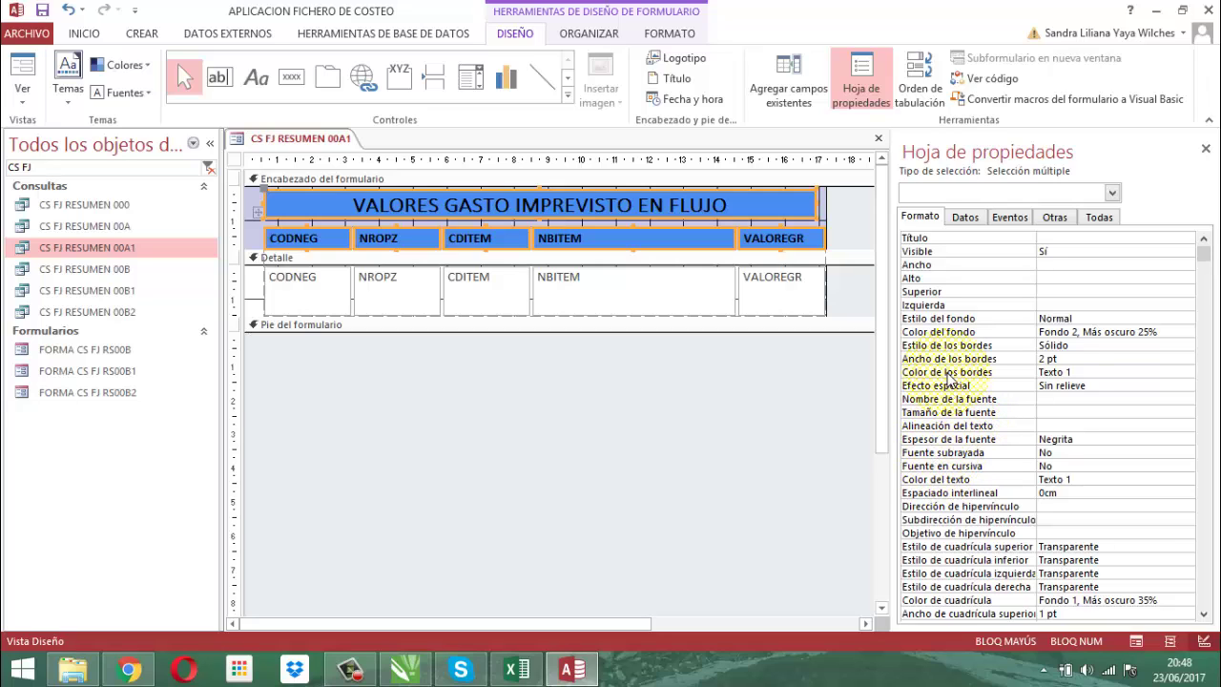
click(1114, 386)
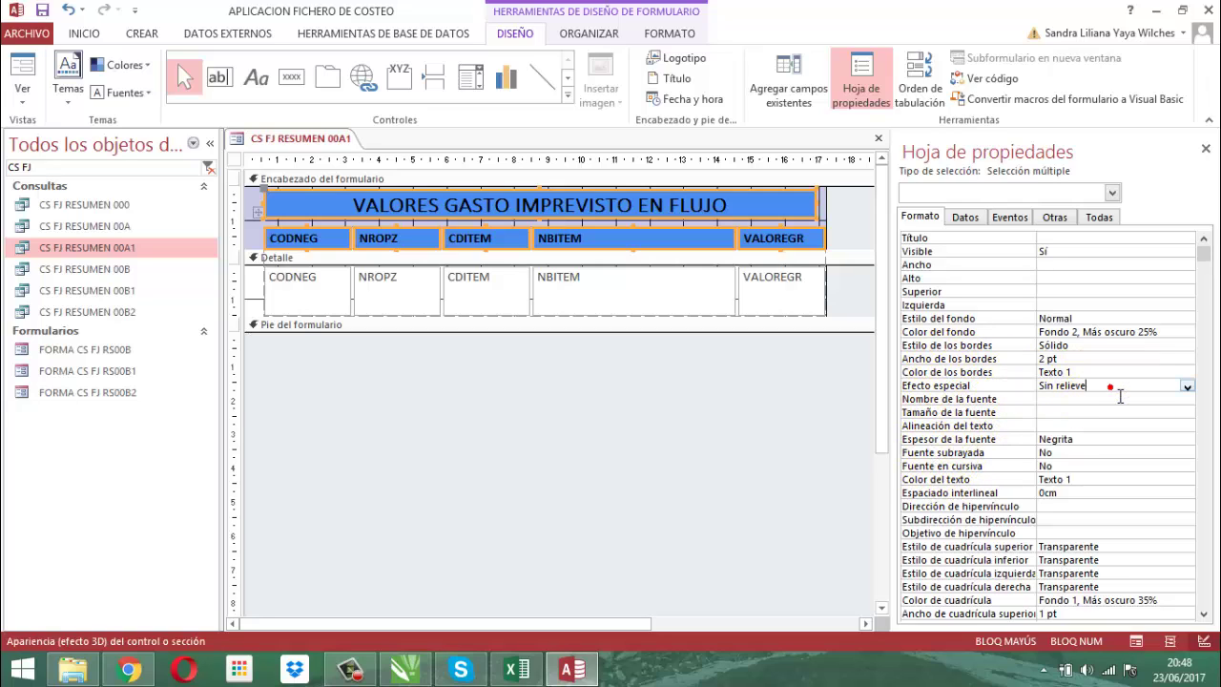
click(1188, 386)
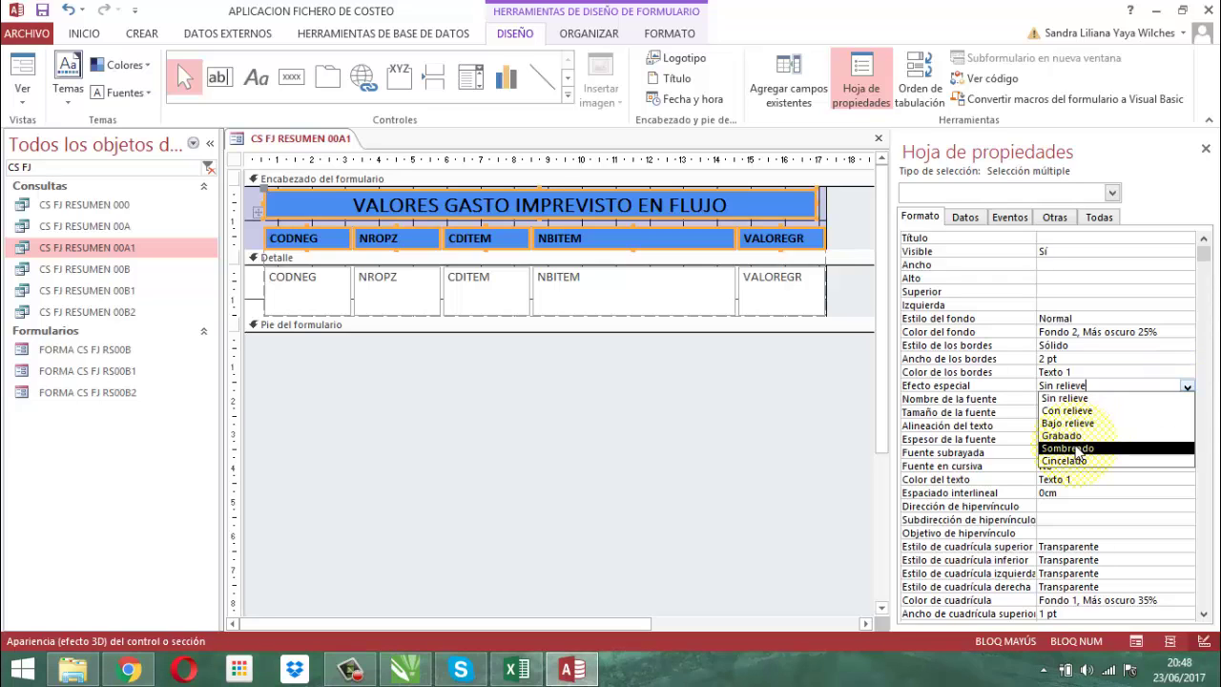
click(1068, 447)
click(1205, 148)
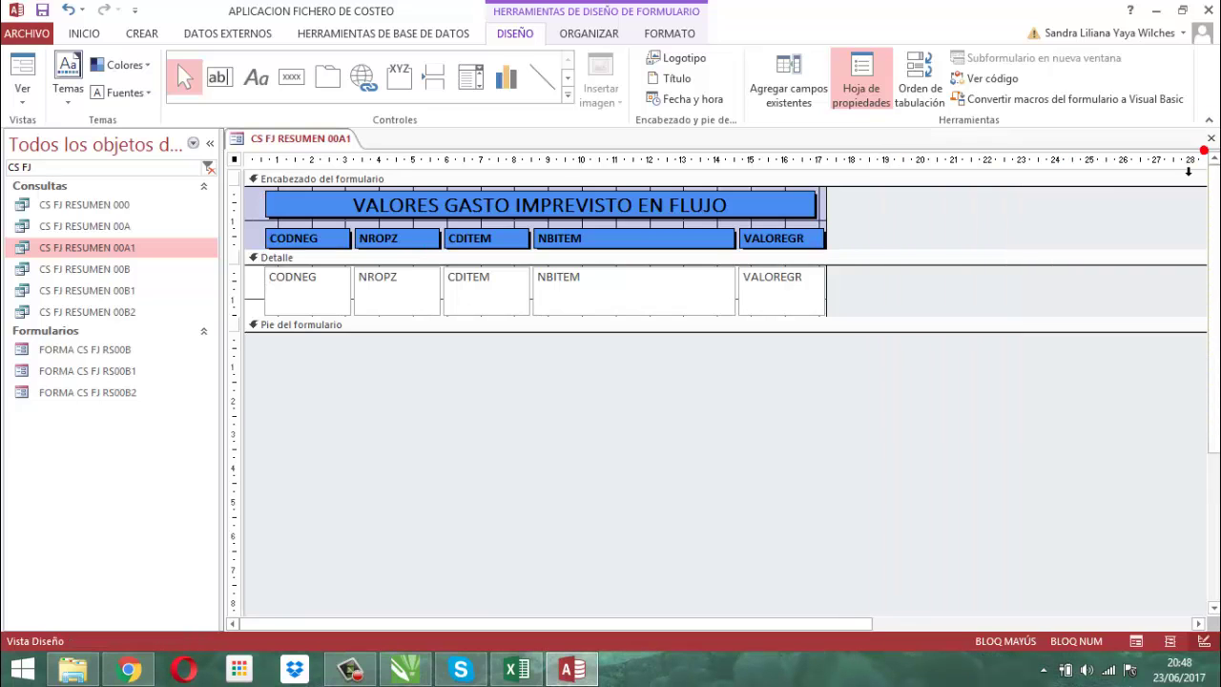
click(925, 222)
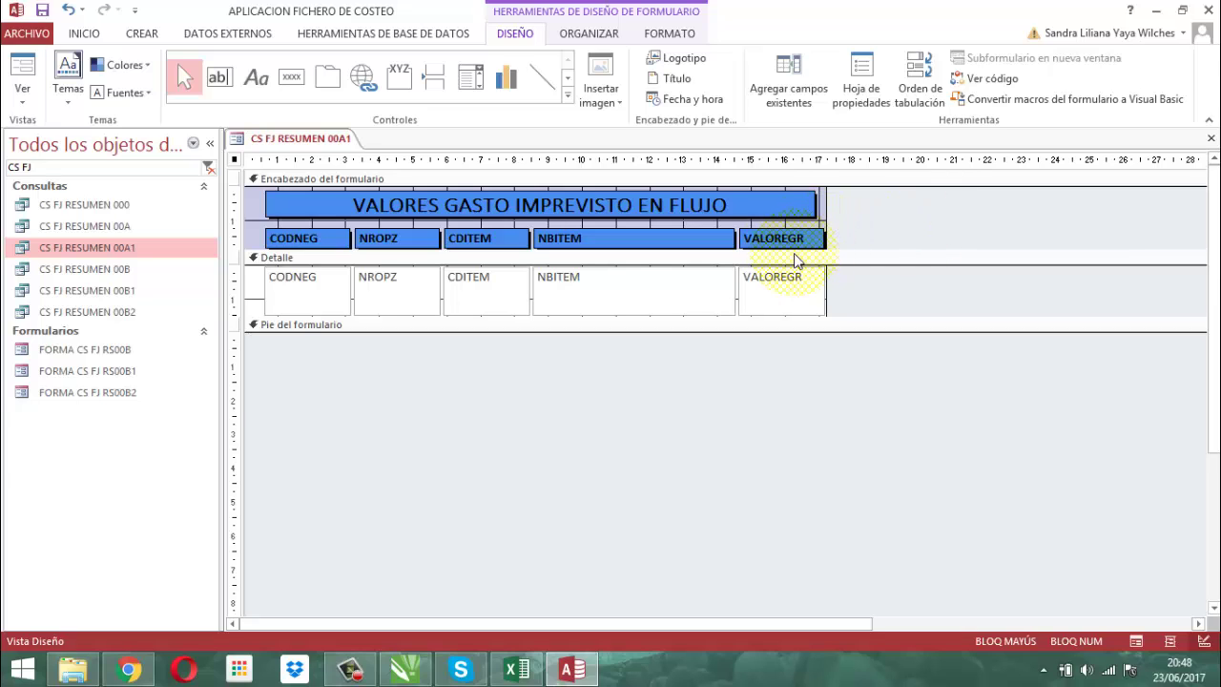
Step: Narrow the NROPZ and CDITEM columns to roughly the width of their header text
click(412, 237)
drag(412, 237, 457, 244)
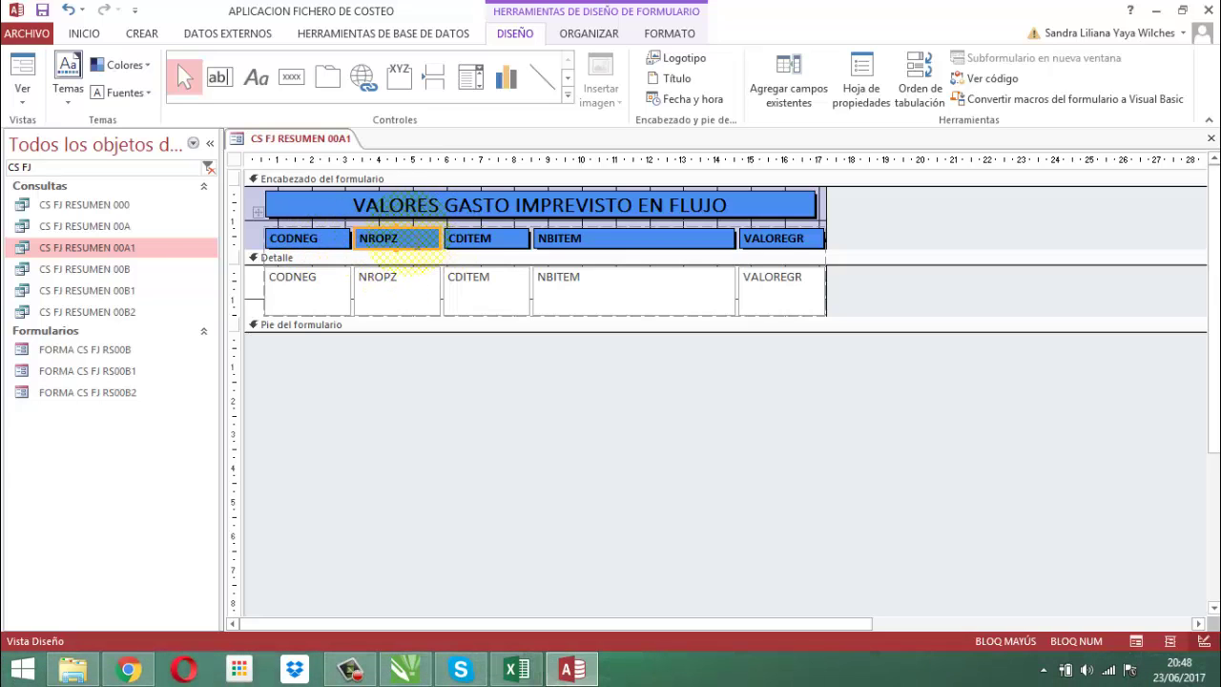
drag(452, 252, 410, 252)
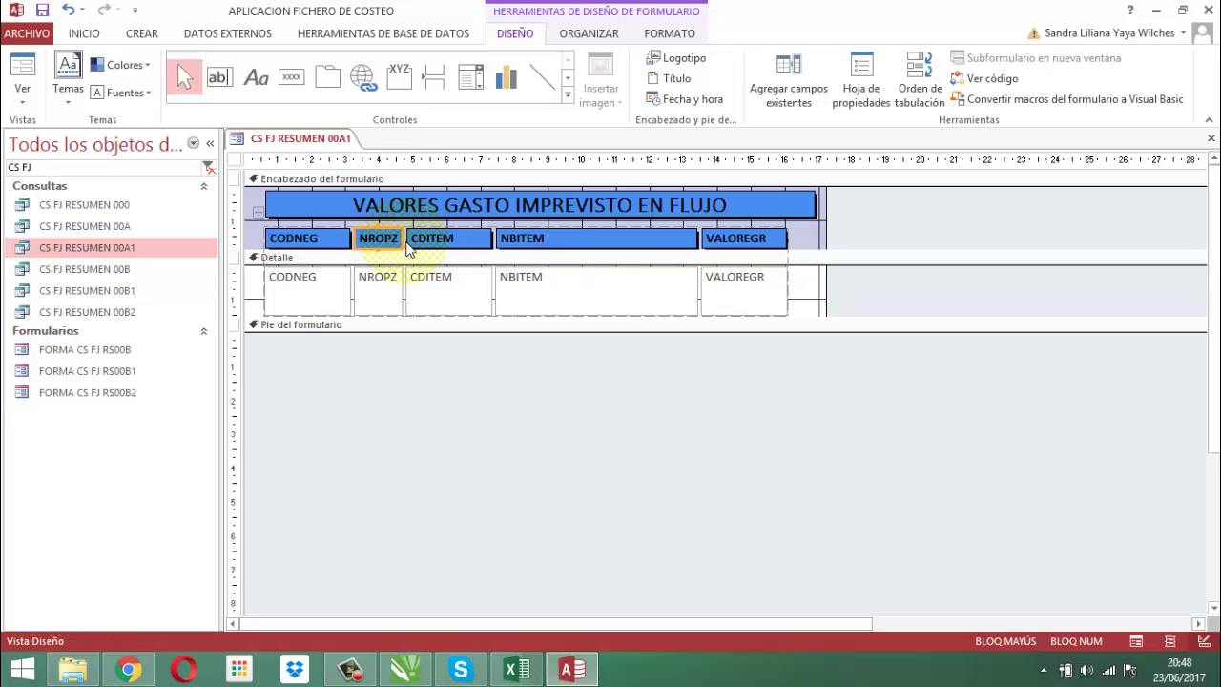
click(476, 239)
mouse_move(485, 248)
mouse_down()
mouse_move(510, 248)
mouse_move(476, 255)
mouse_up()
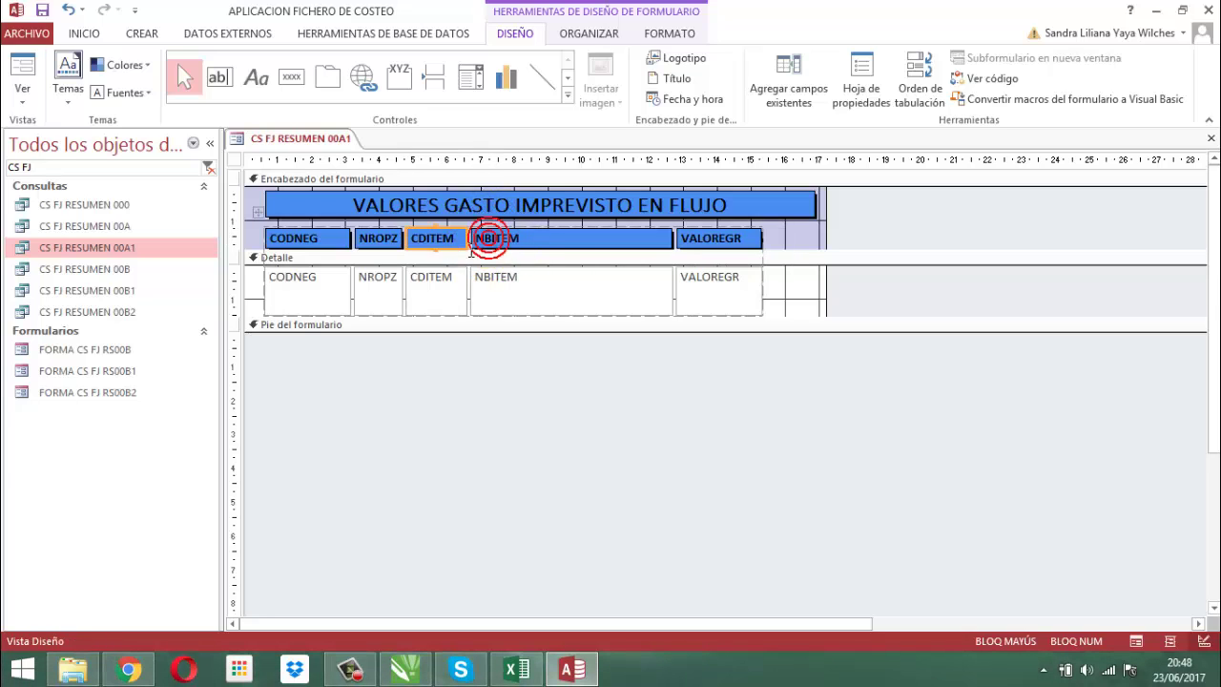
Step: Widen the VALOREGR column to about the right edge of the title label
click(755, 243)
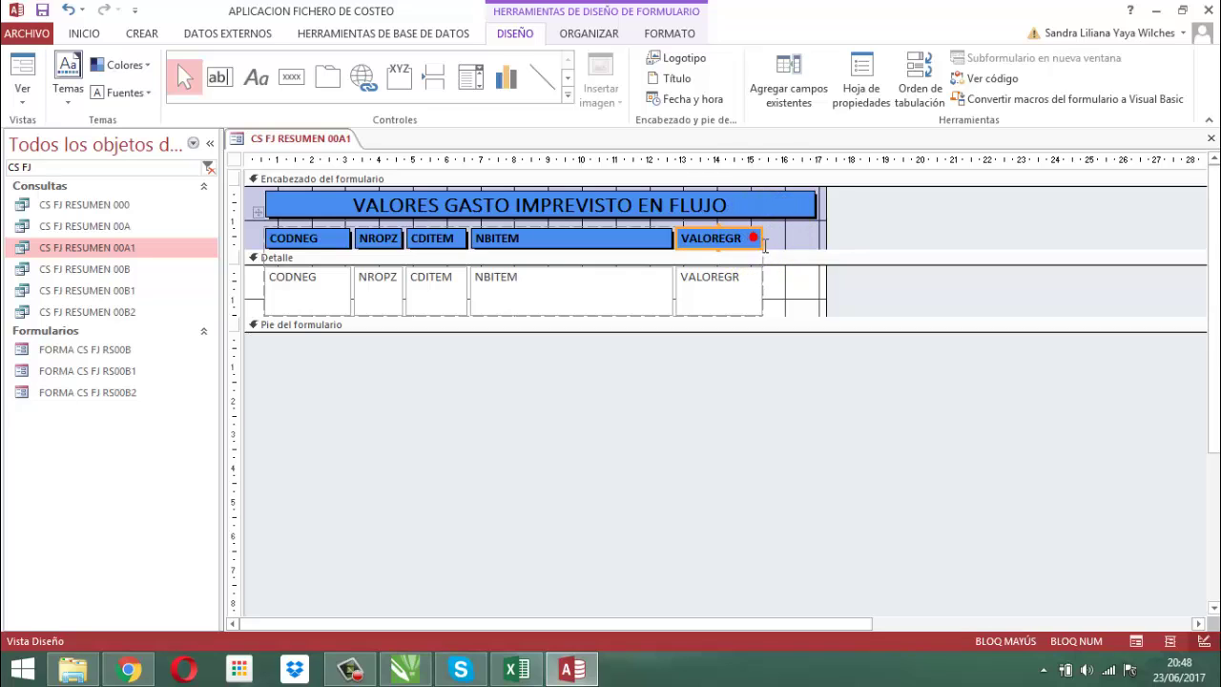
drag(814, 249, 813, 249)
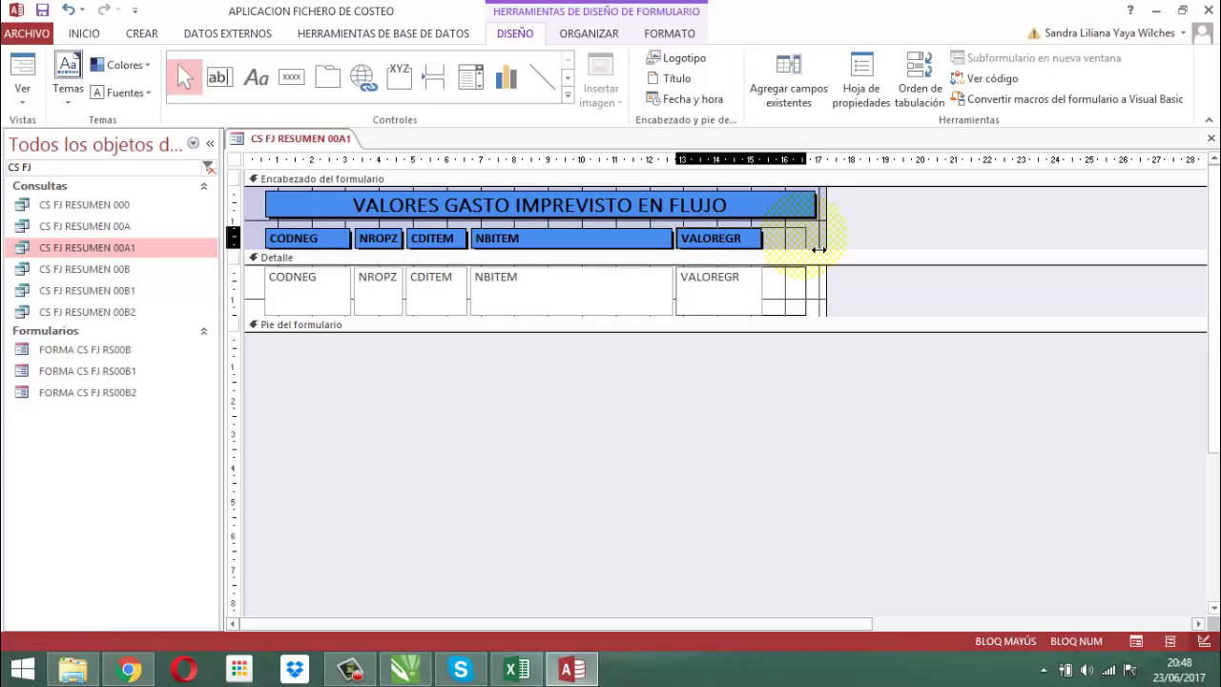
click(845, 250)
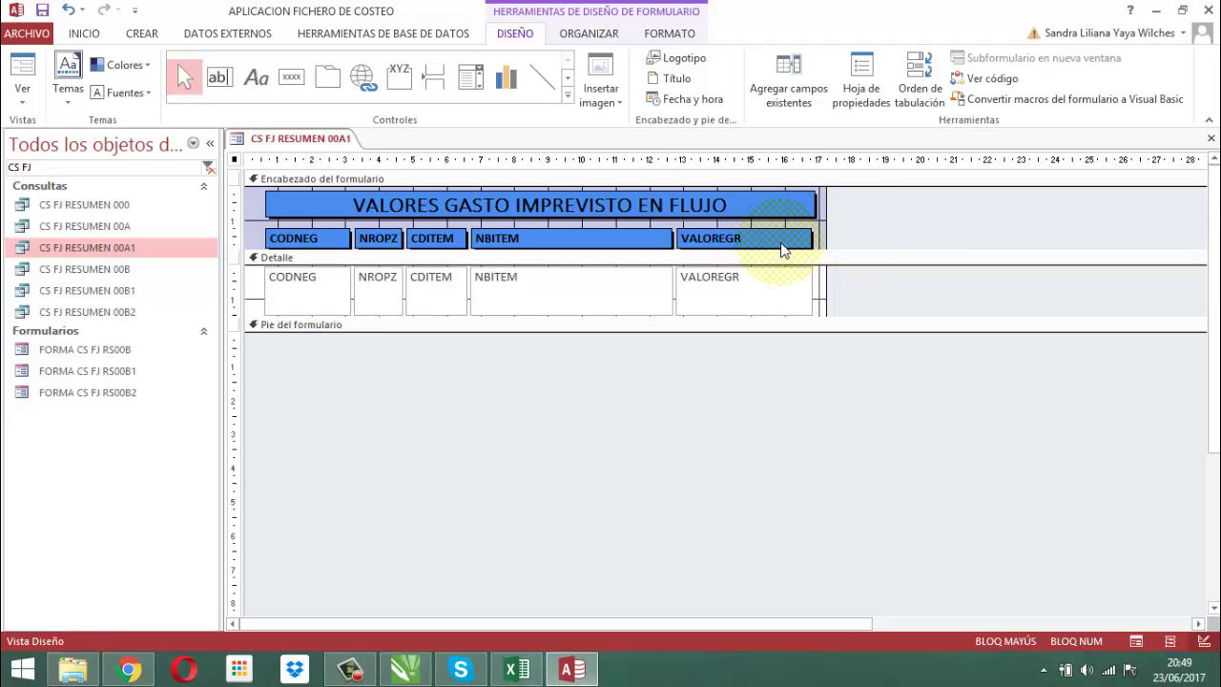
Step: Right-align the VALOREGR header label and its detail field, and check the field's number format
drag(842, 239, 752, 288)
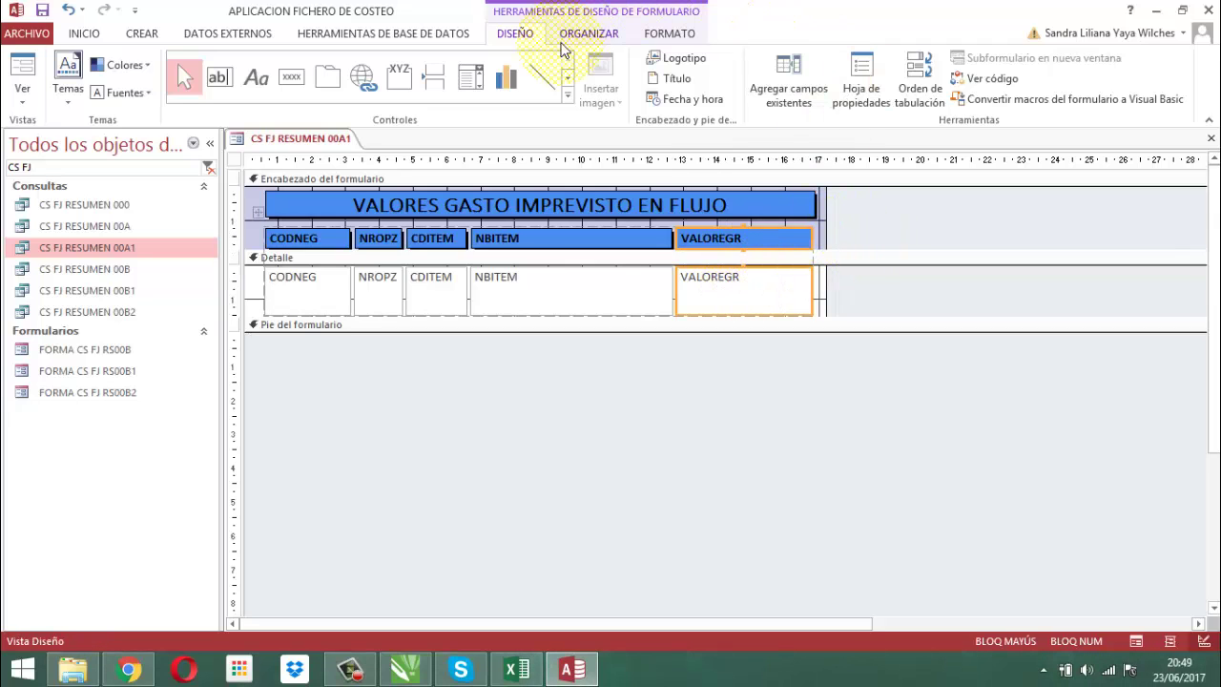
click(669, 33)
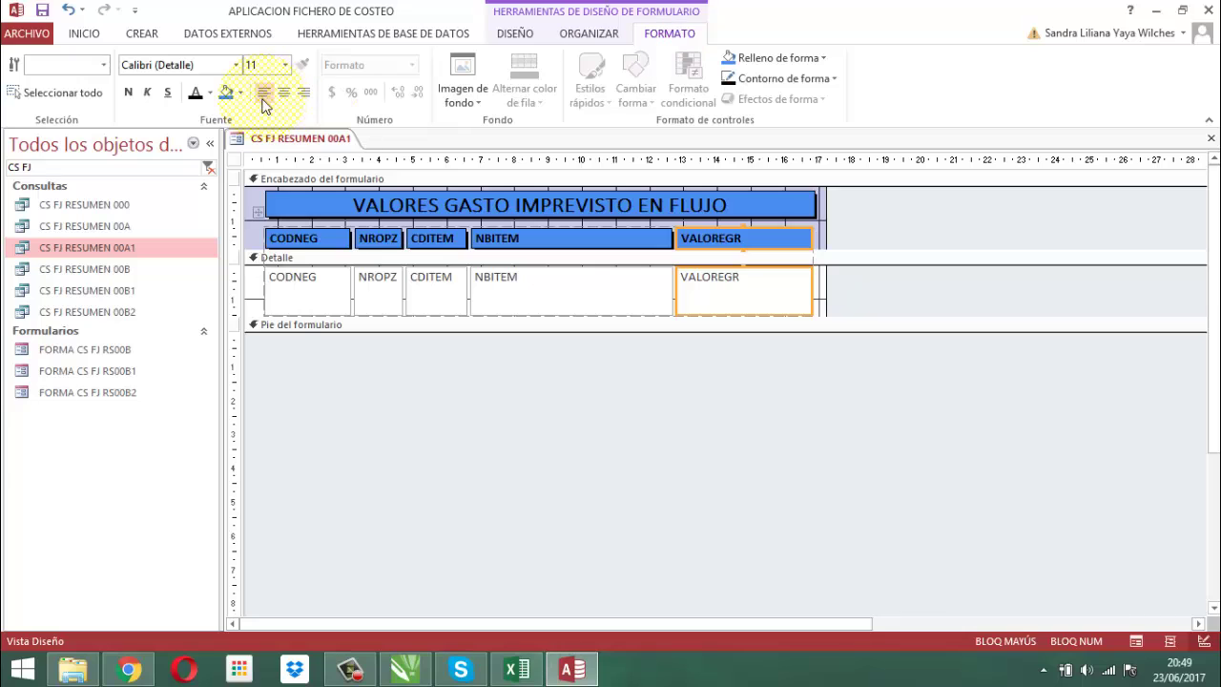
click(303, 92)
click(880, 226)
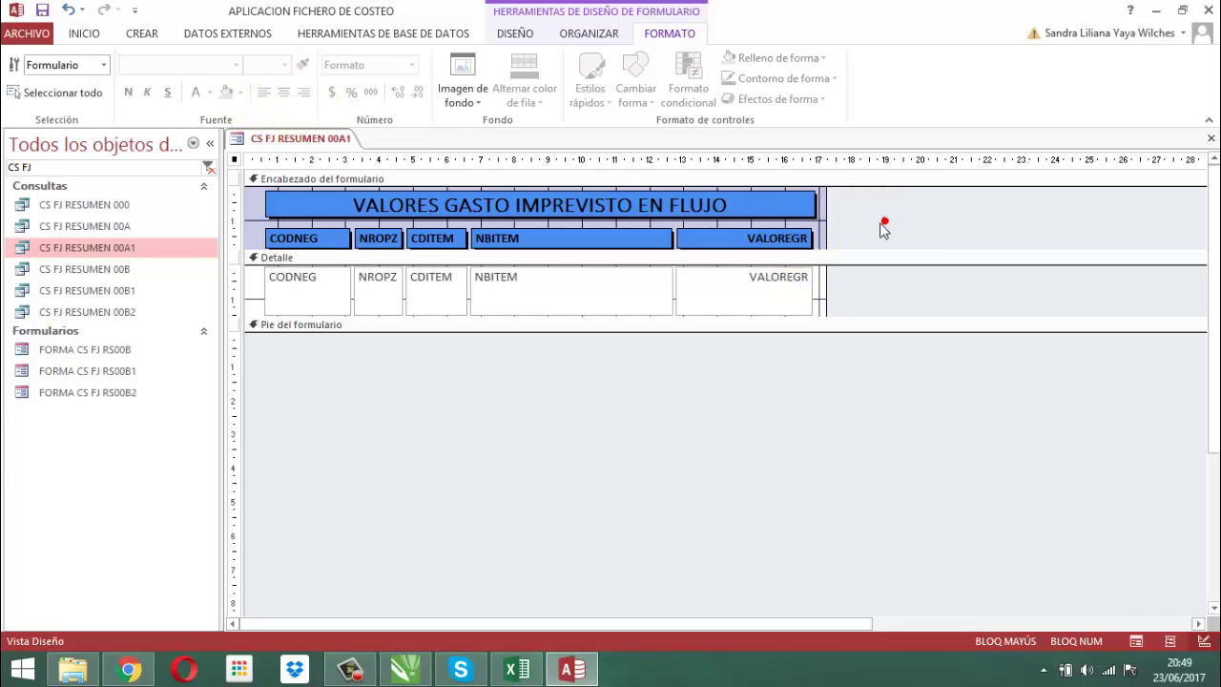
click(761, 295)
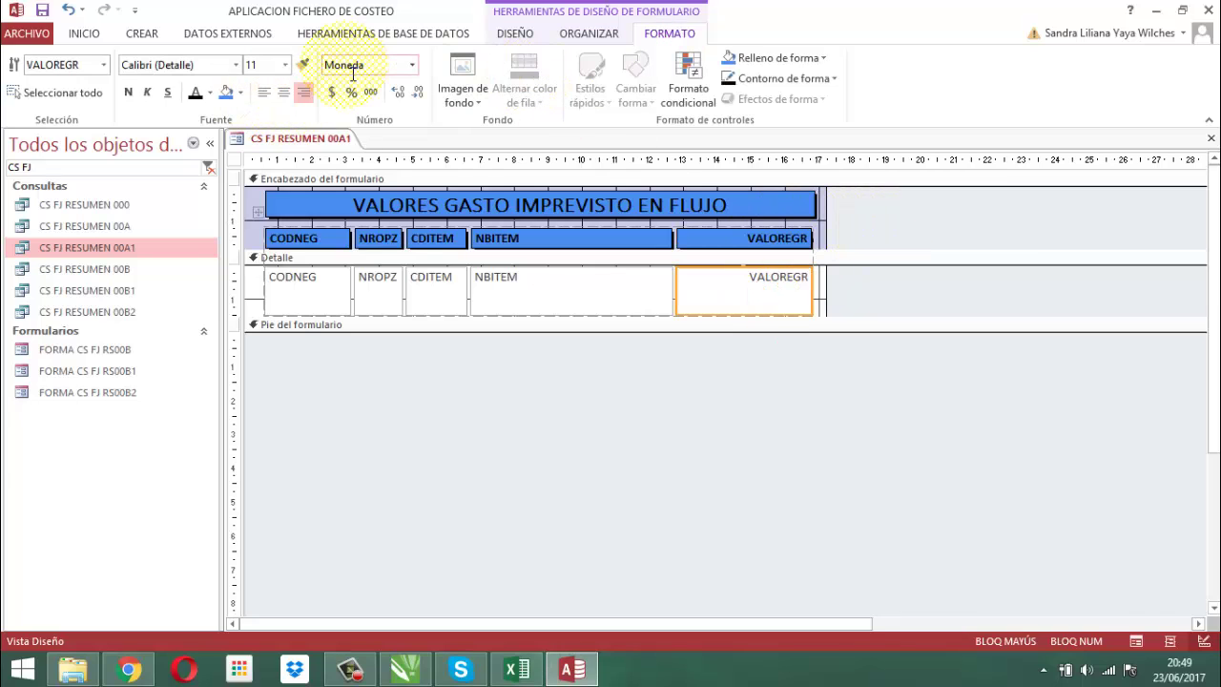
click(940, 234)
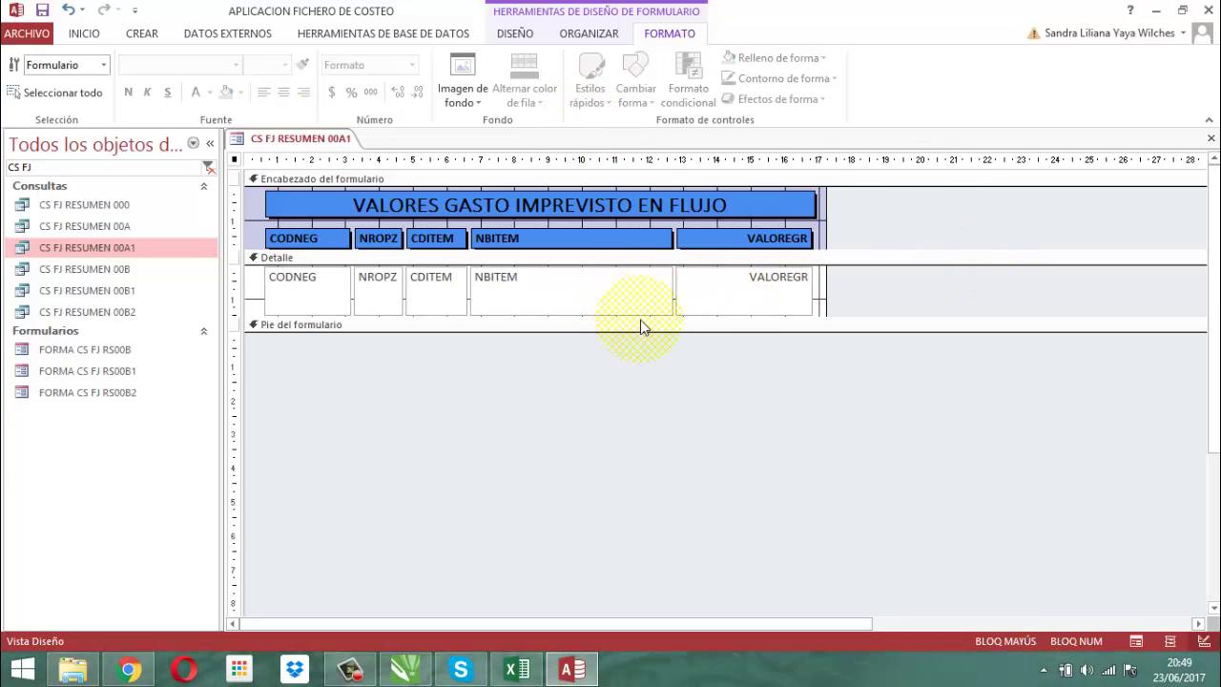
Step: Reduce the detail fields to a single text line in height and shrink the Detalle section to fit them
drag(645, 325, 646, 342)
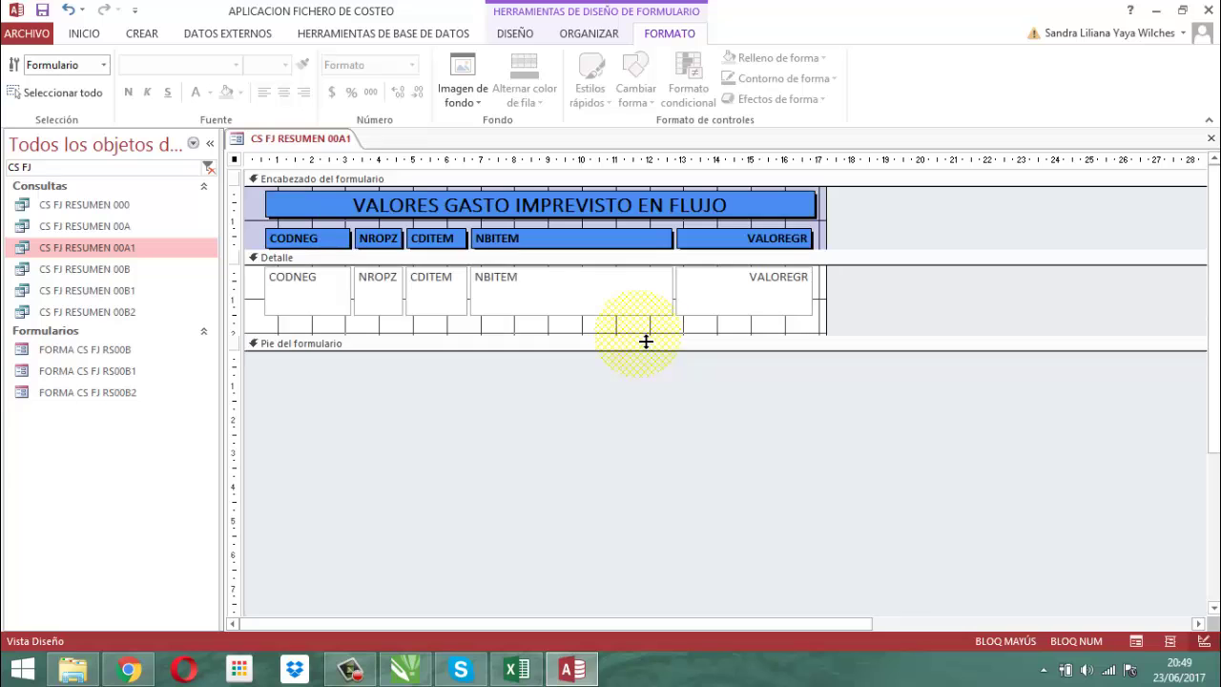
click(775, 311)
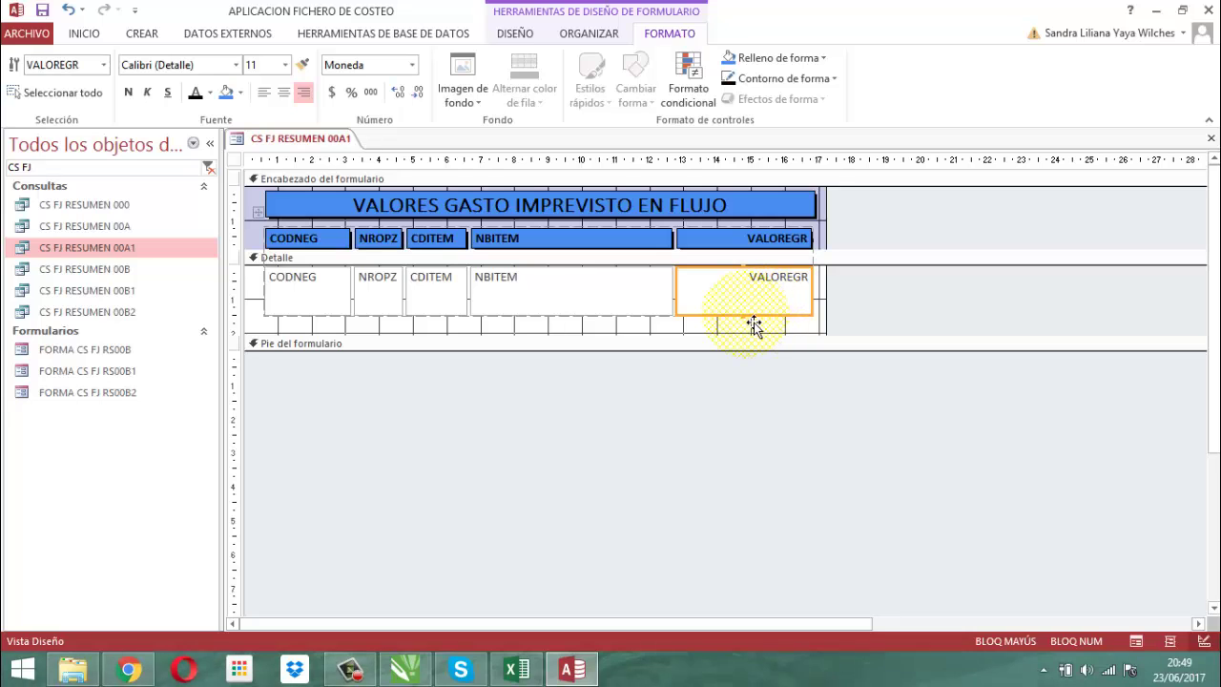
click(755, 325)
drag(756, 325, 763, 295)
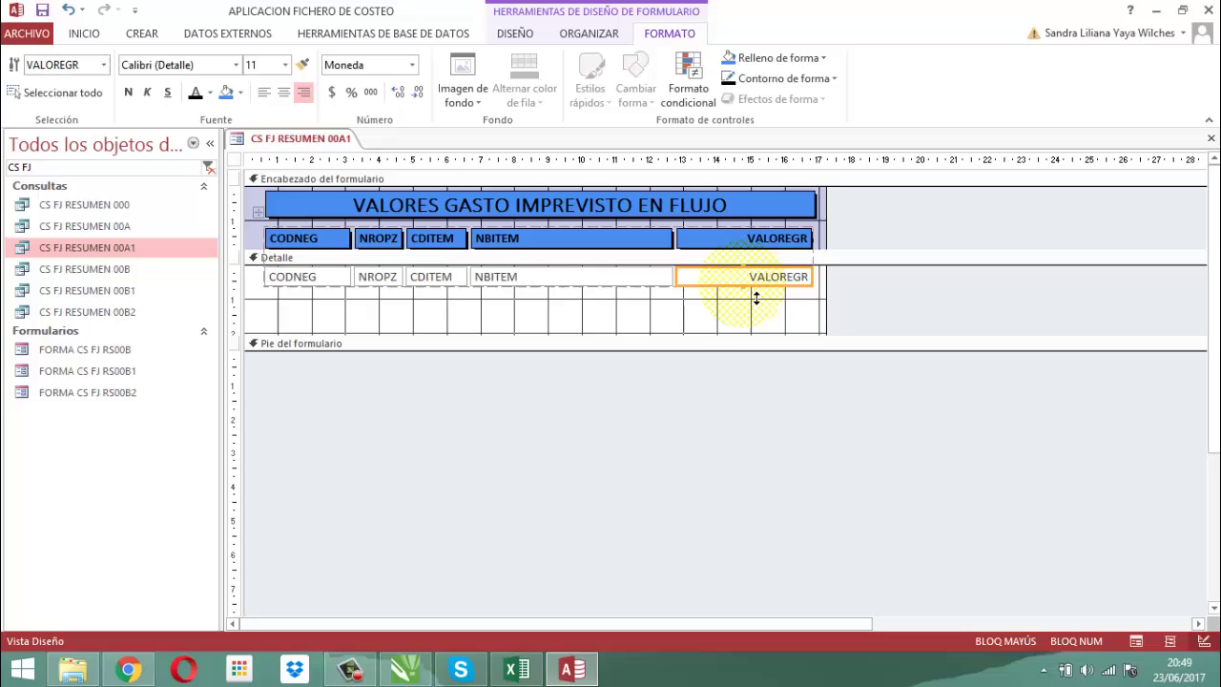
click(714, 343)
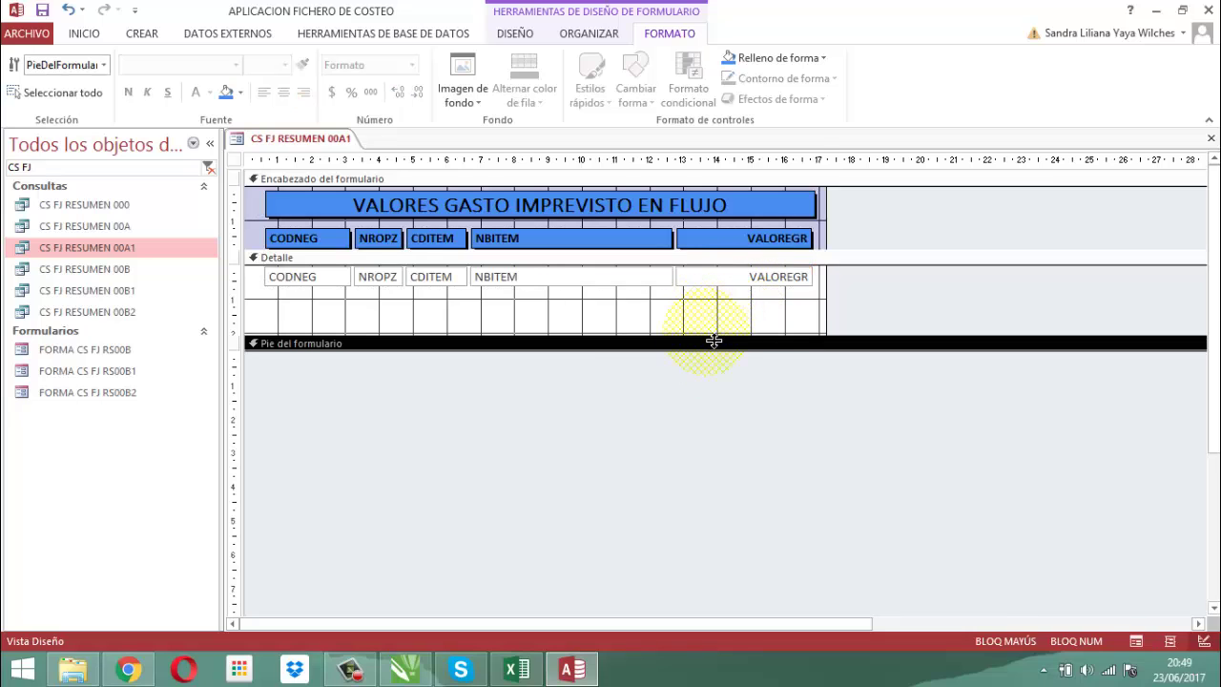
drag(715, 342, 725, 296)
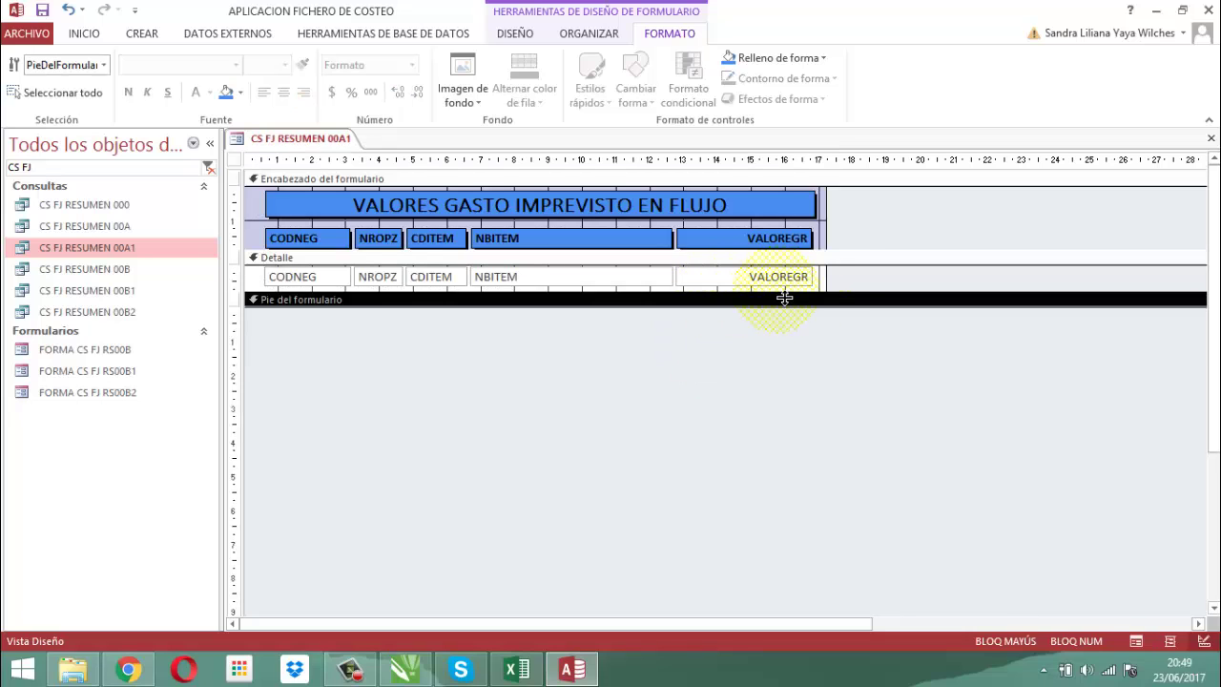
click(856, 276)
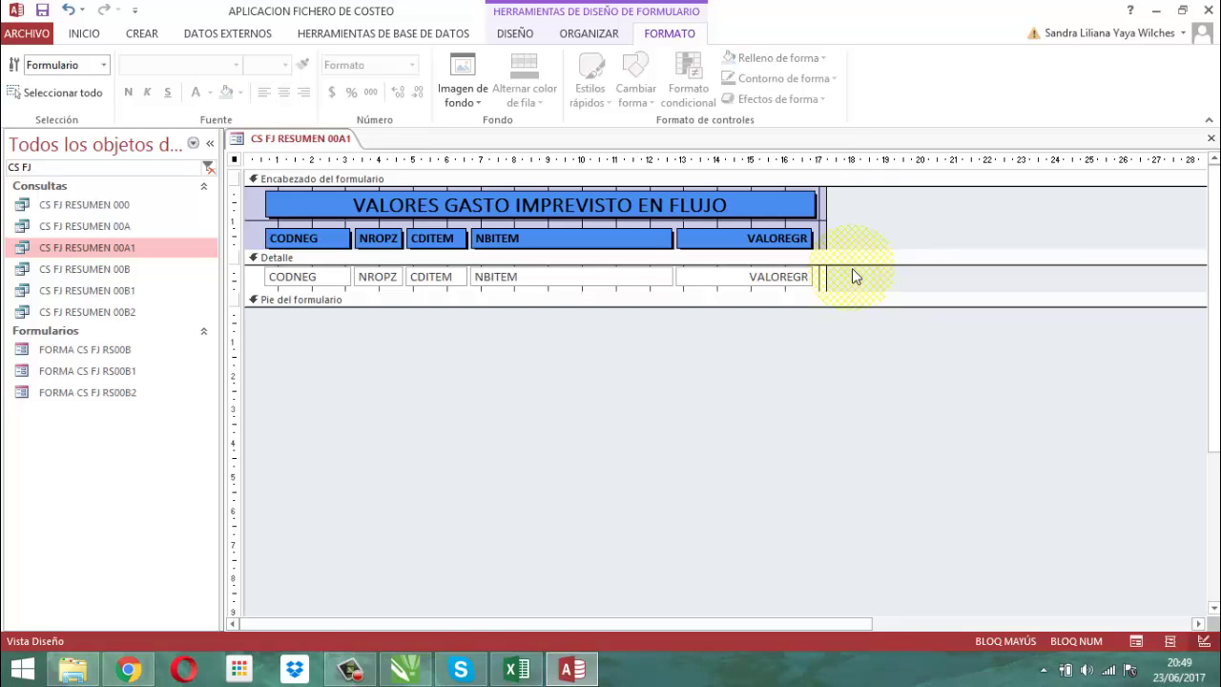
Step: Save the form under the name FORMA CS RS00A1
right_click(322, 142)
click(336, 151)
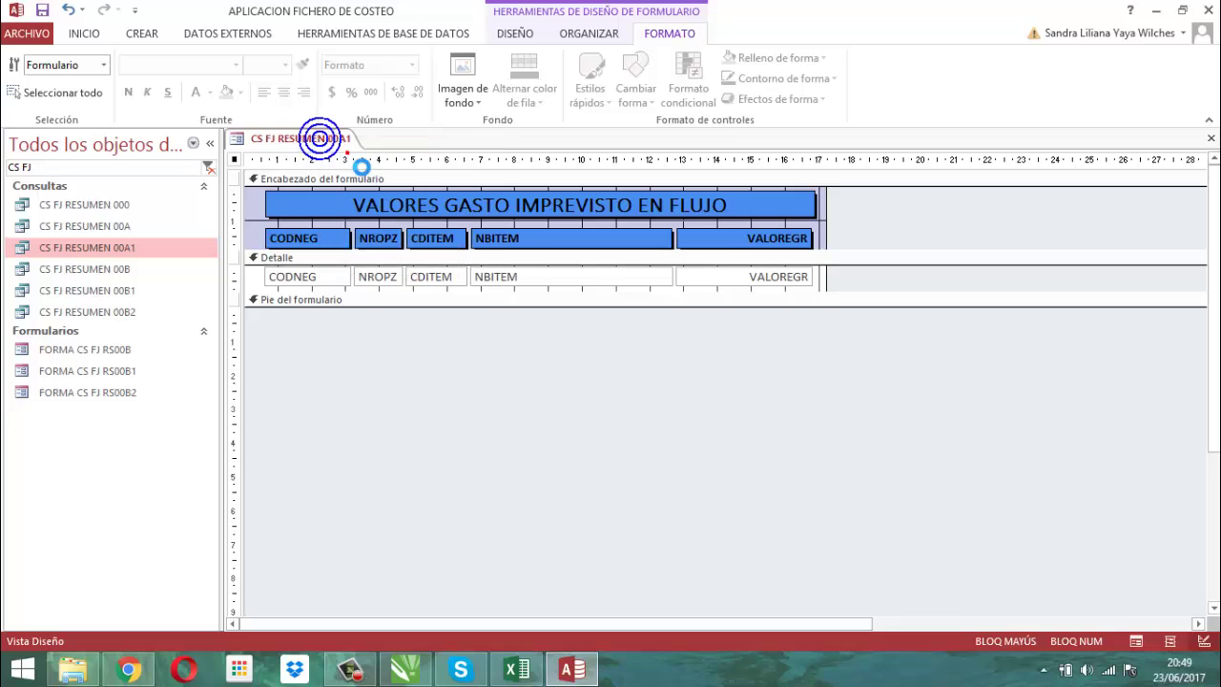
click(625, 239)
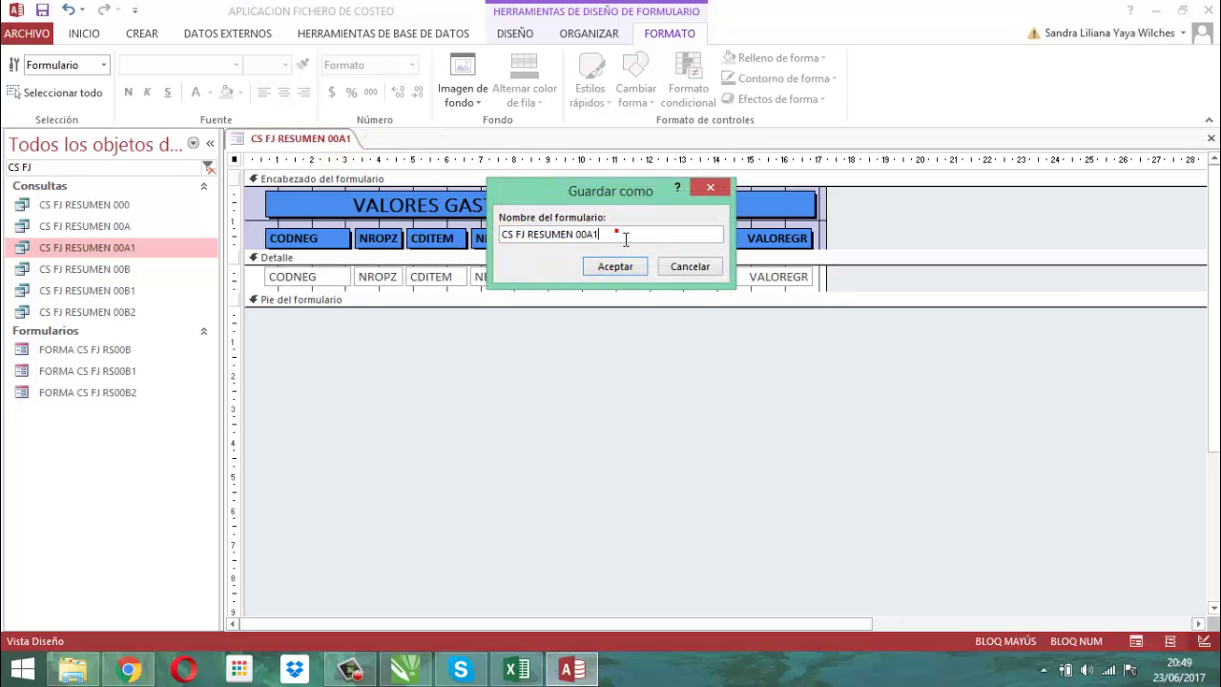
key(Home)
text(FORMA)
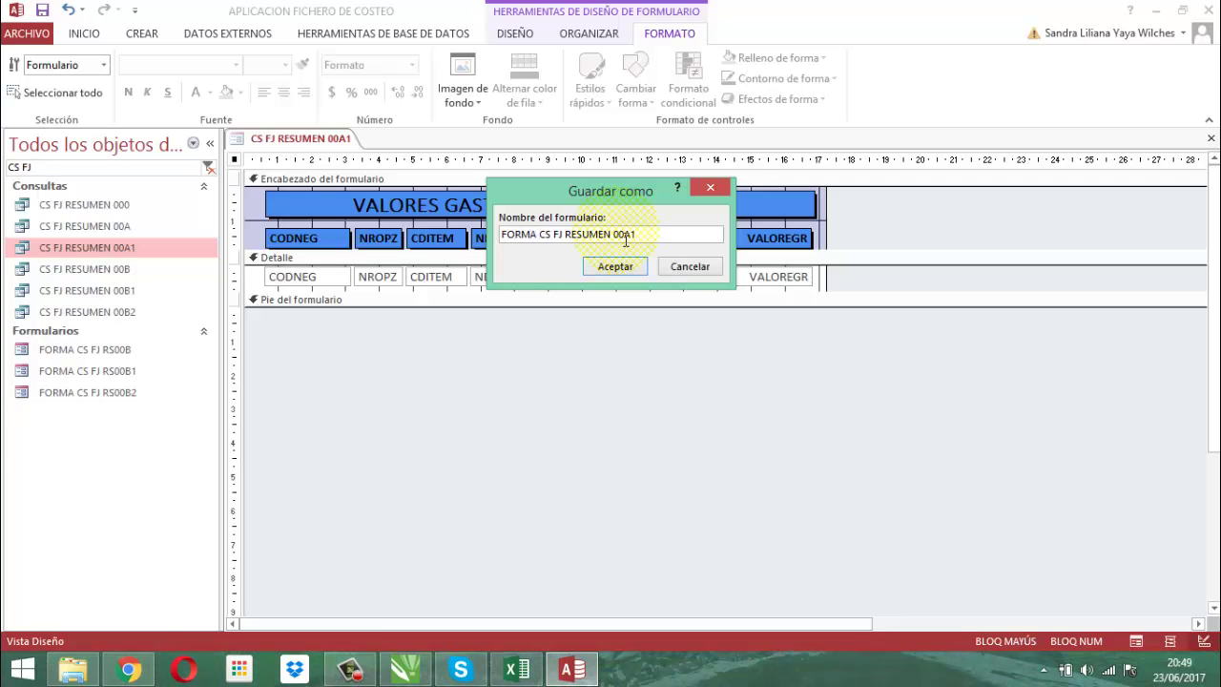
key(Right)
key(Right)
key(Delete)
key(Delete)
key(Delete)
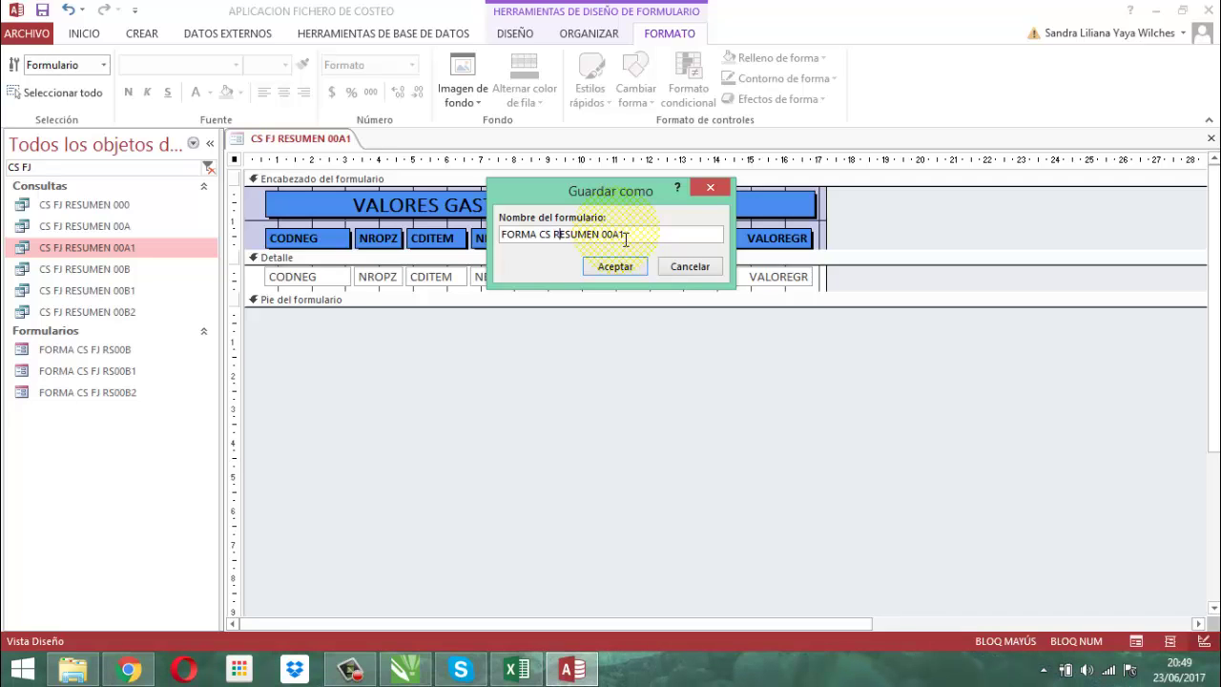
key(BackSpace)
key(Delete)
key(Delete)
key(Delete)
key(Delete)
key(Delete)
key(Delete)
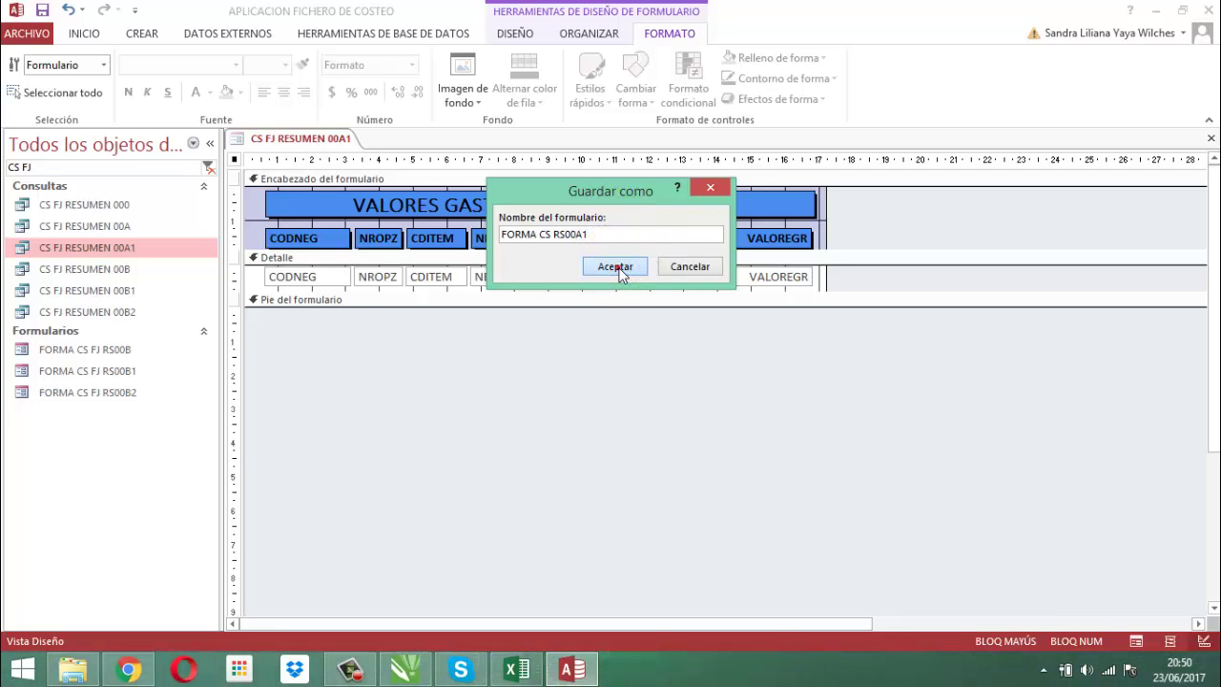
click(617, 267)
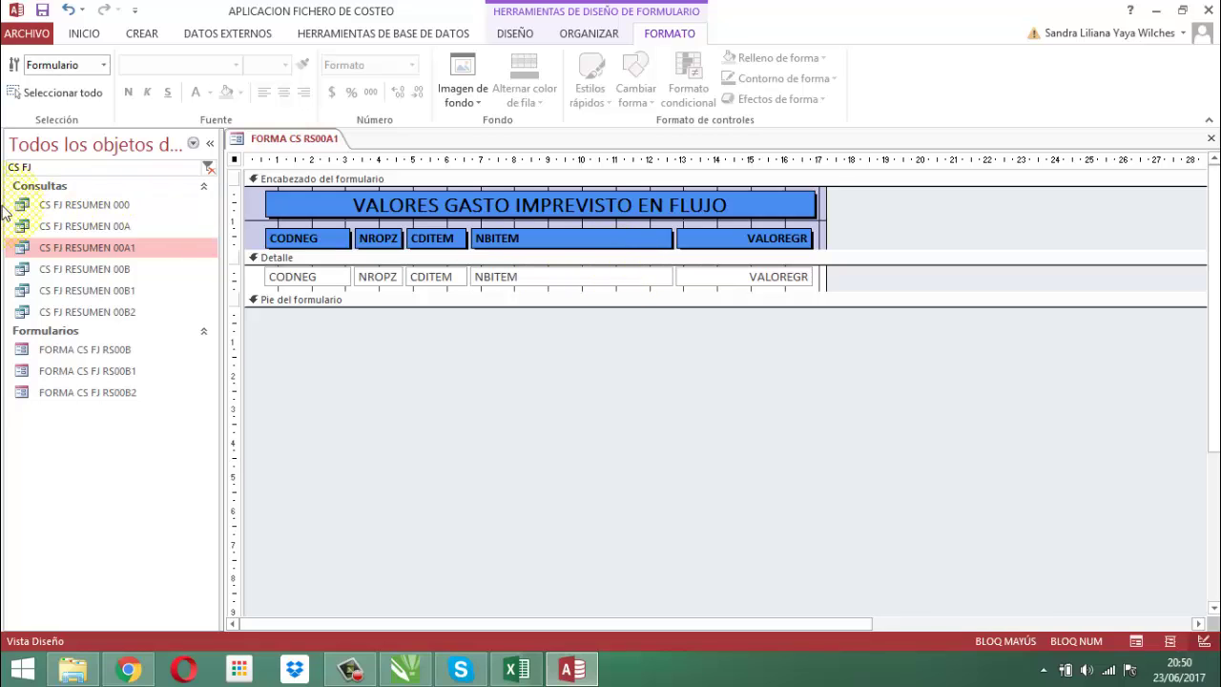
Step: Filter the database object list by RS0
click(42, 167)
drag(47, 167, 6, 170)
text(RS0)
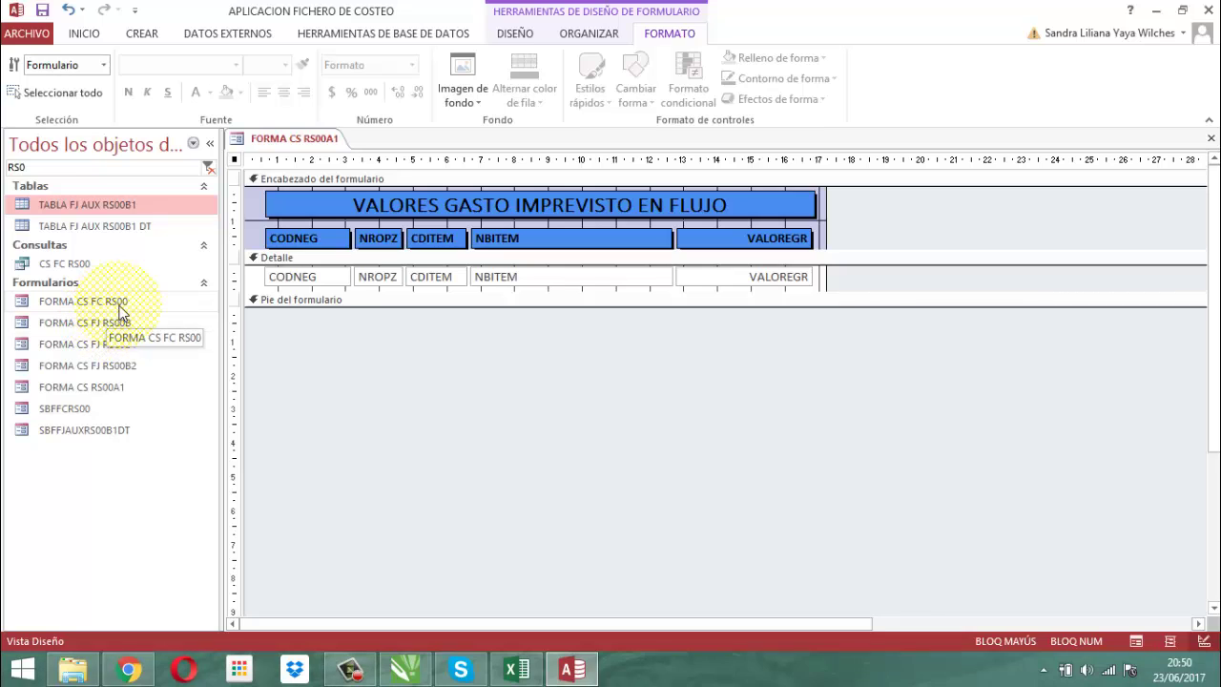
Step: Try to rename the form FORMA CS RS00A1 while it is open
click(104, 389)
right_click(102, 388)
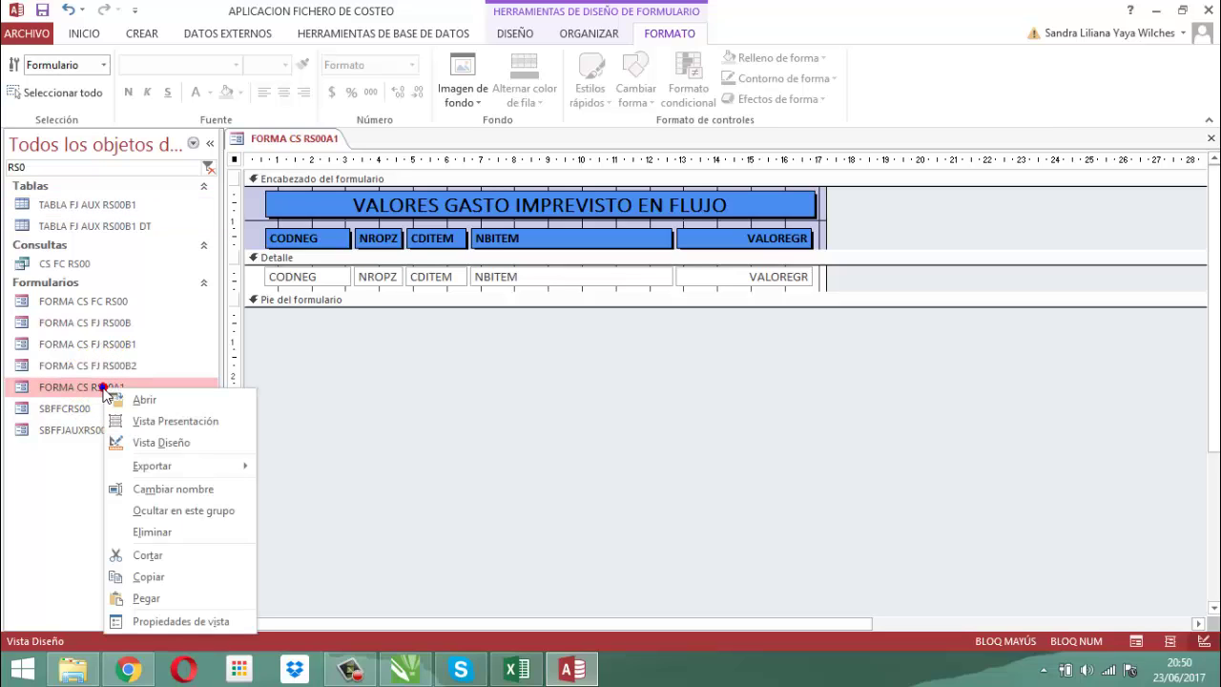
click(170, 489)
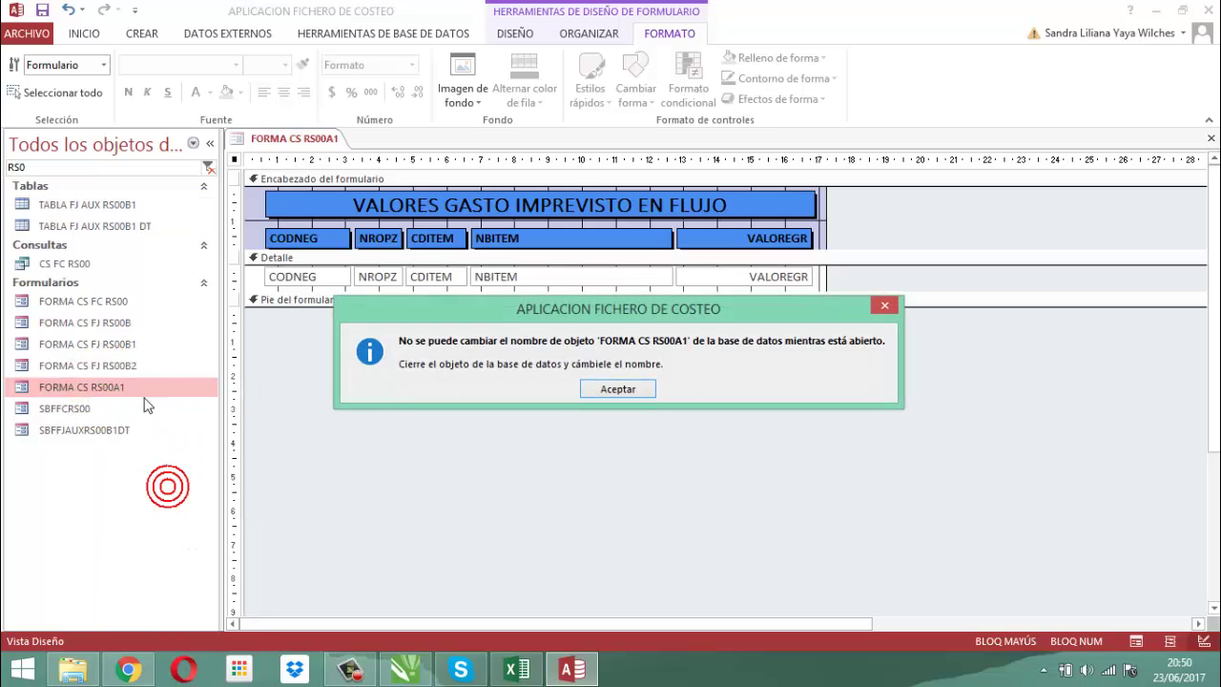
click(638, 386)
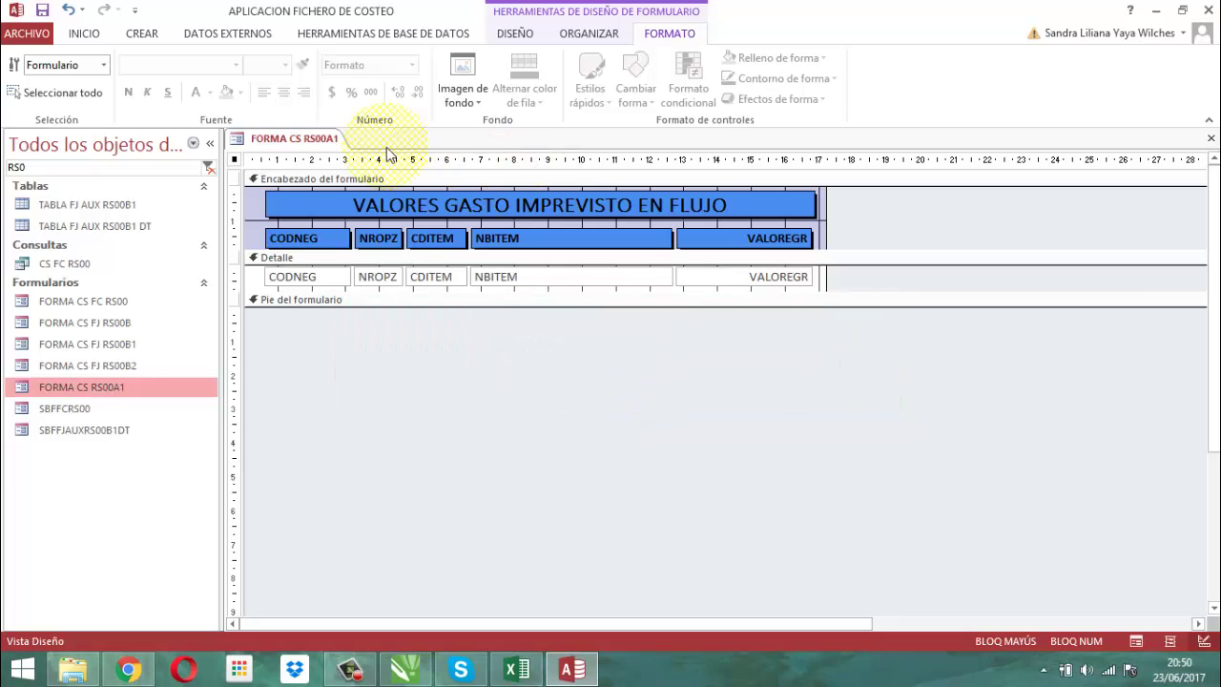
Step: Save and close the form FORMA CS RS00A1
right_click(308, 145)
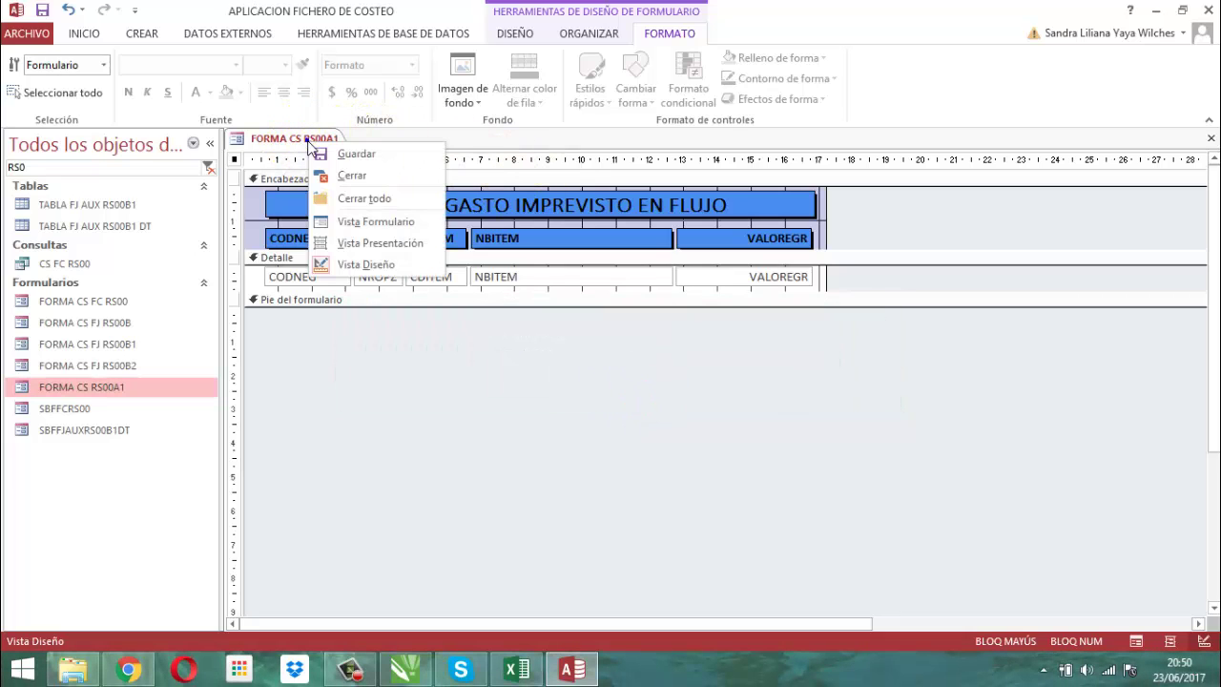
click(345, 155)
right_click(286, 134)
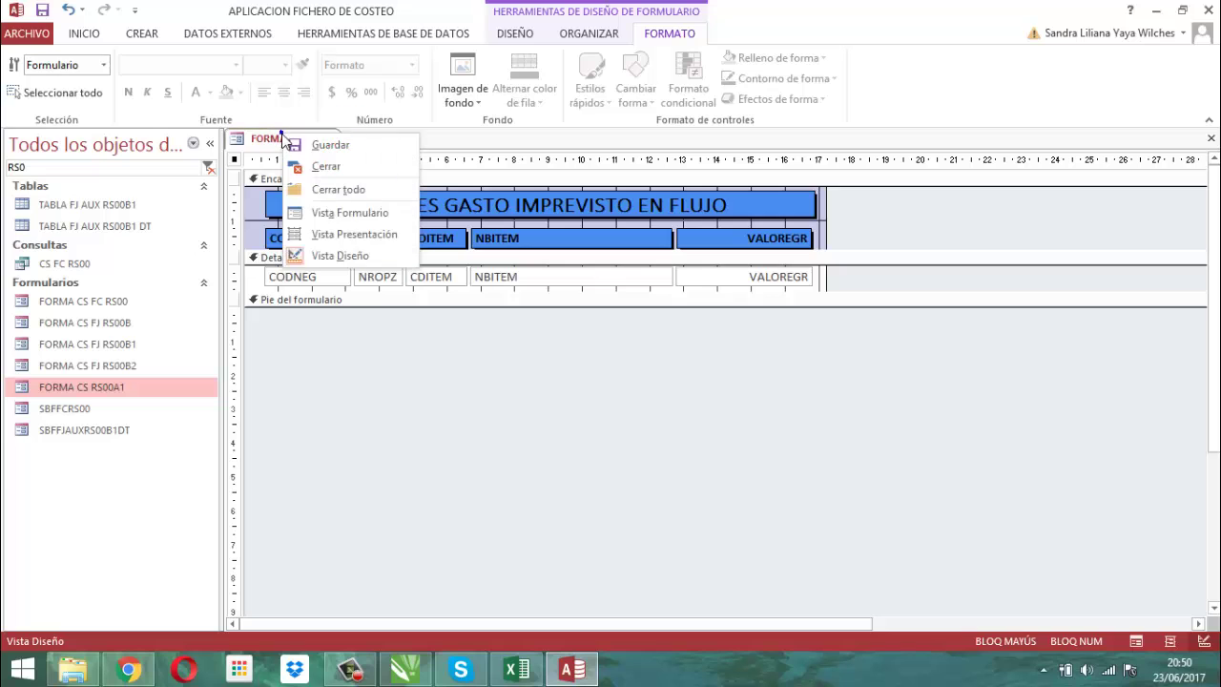
click(320, 167)
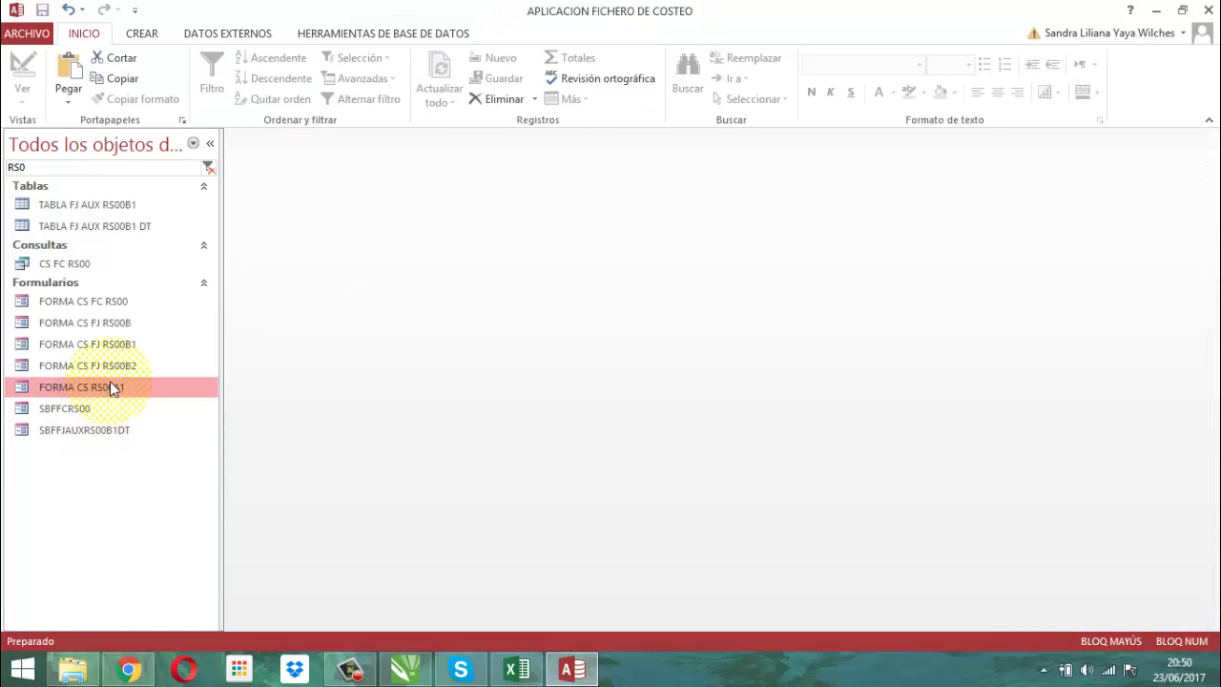
Step: Rename the closed form FORMA CS RS00A1 as FORMA CS RS 00A1
right_click(107, 386)
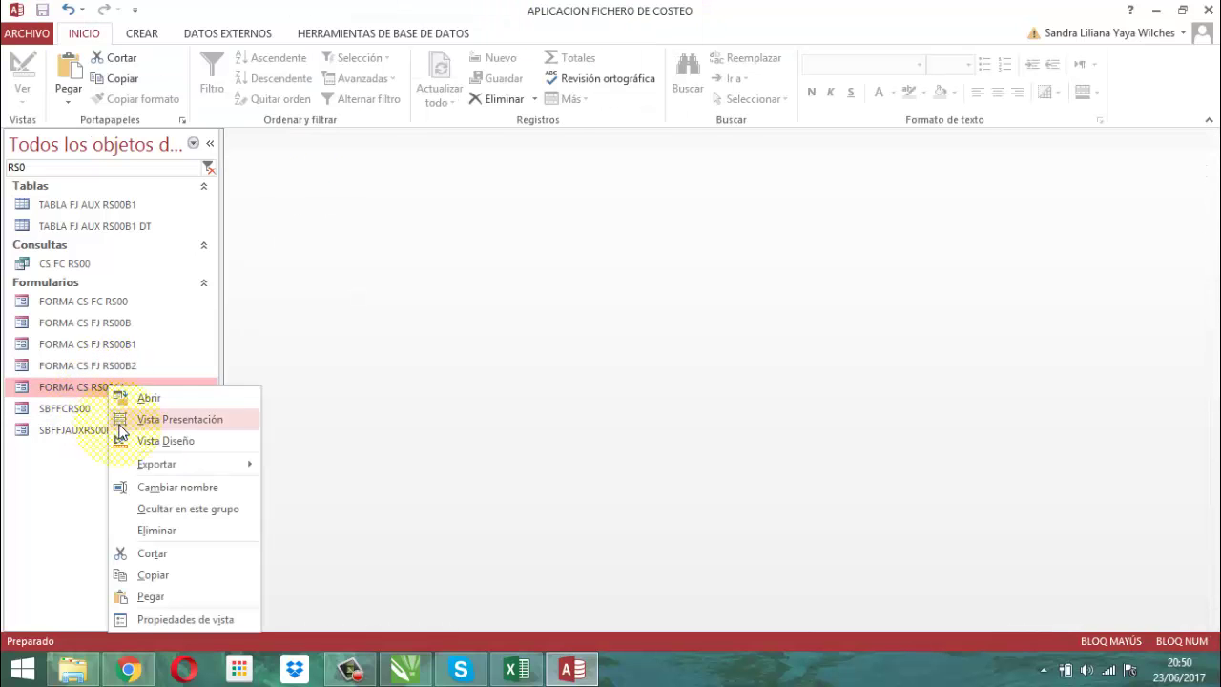
click(187, 492)
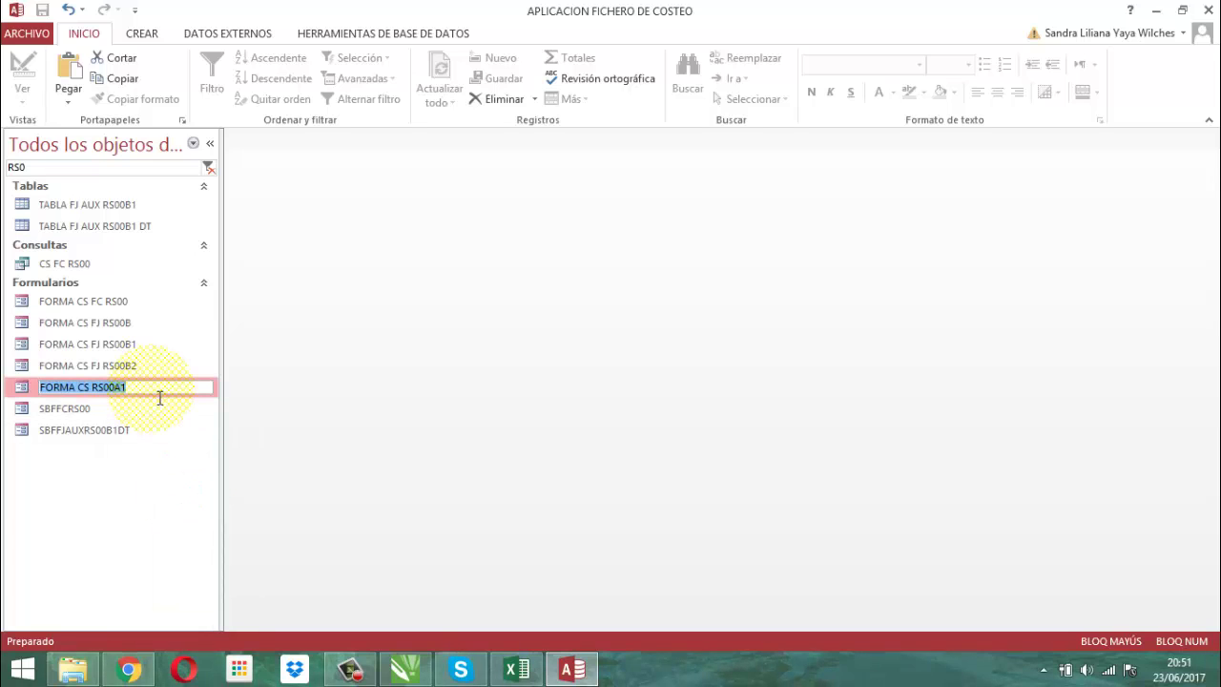
click(150, 387)
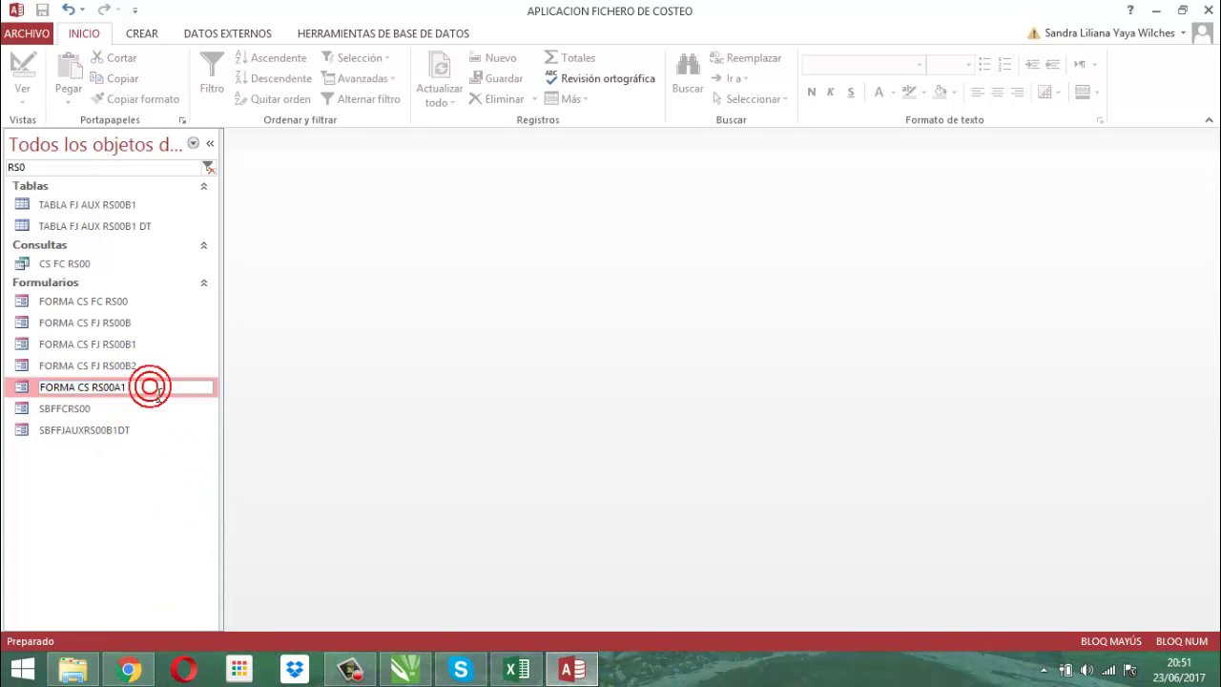
key(Left)
key(Left)
click(114, 484)
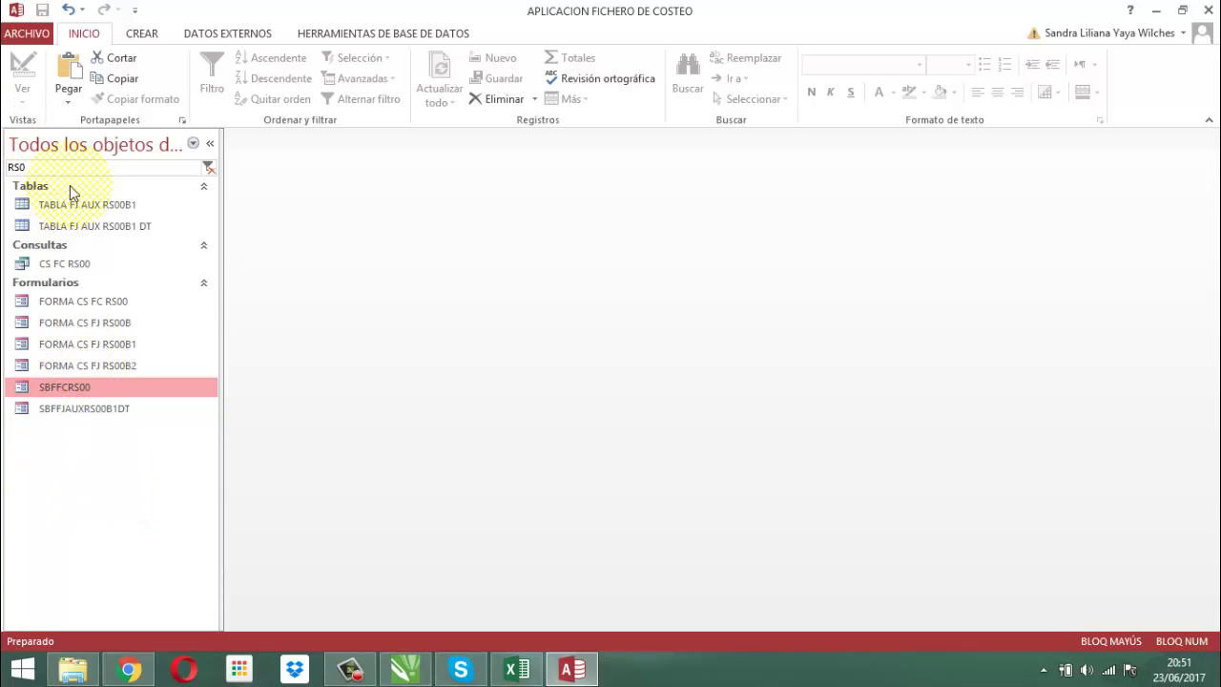
Step: Filter the database object list by RS 00 and widen the filter to RS
click(38, 167)
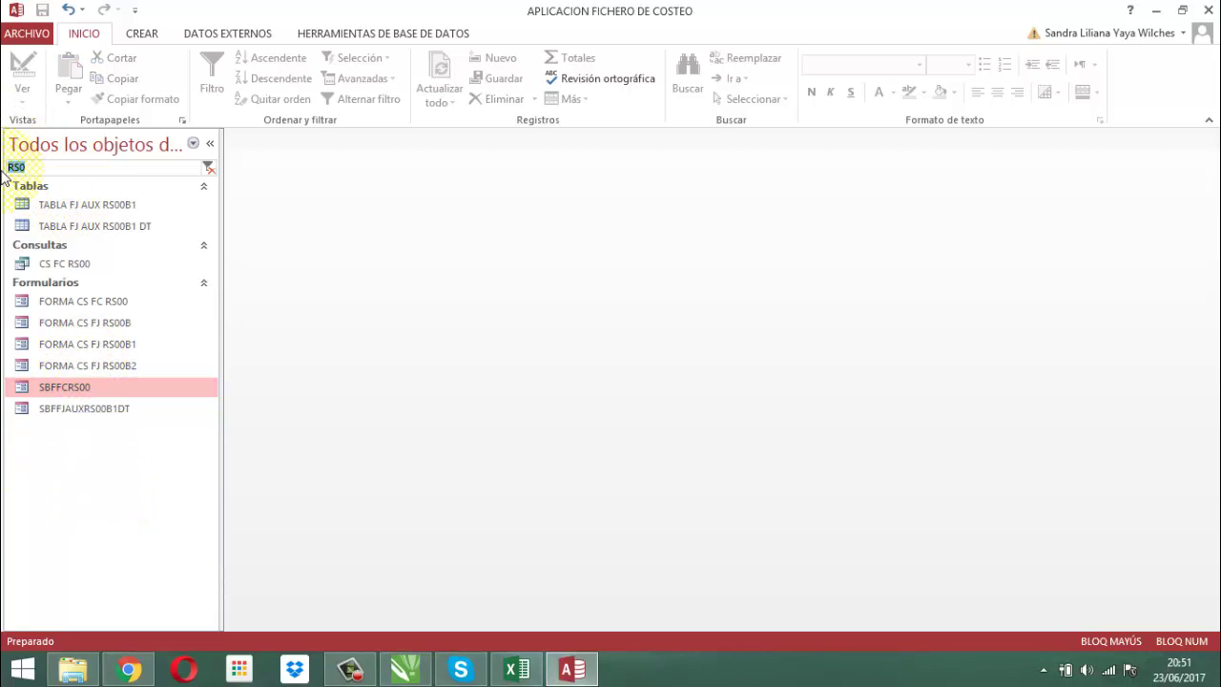
key(BackSpace)
text(RS 00)
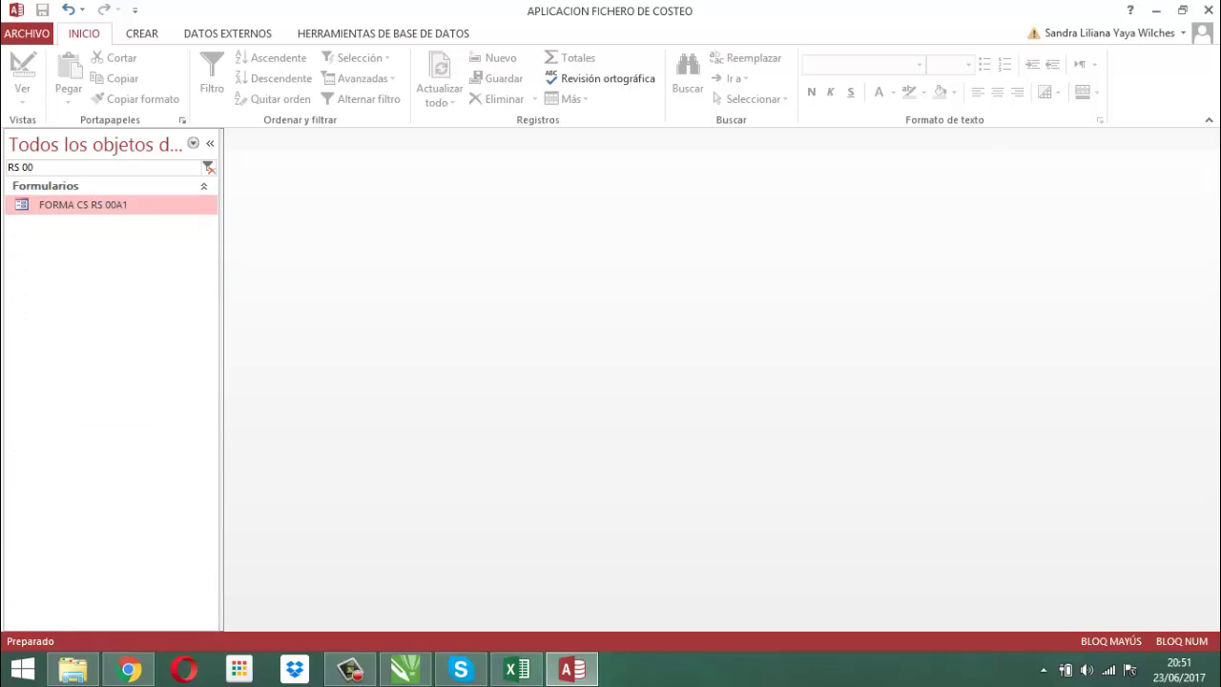
key(BackSpace)
key(BackSpace)
key(BackSpace)
key(BackSpace)
key(BackSpace)
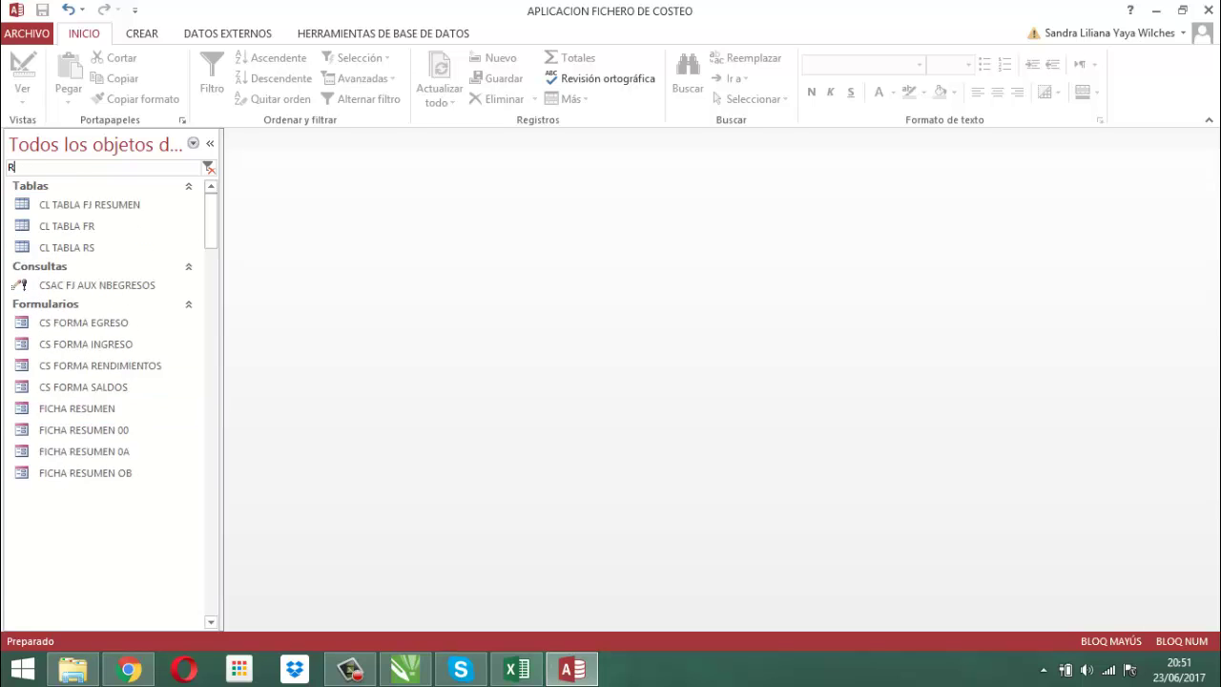
text(R)
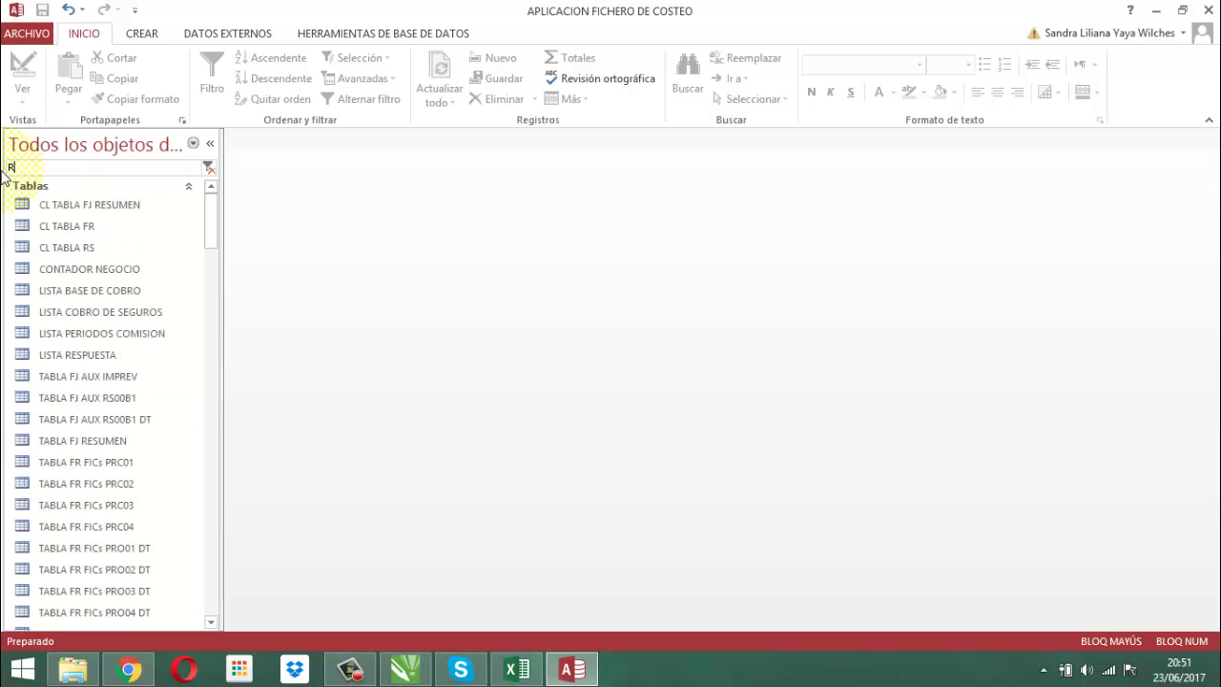
text(S)
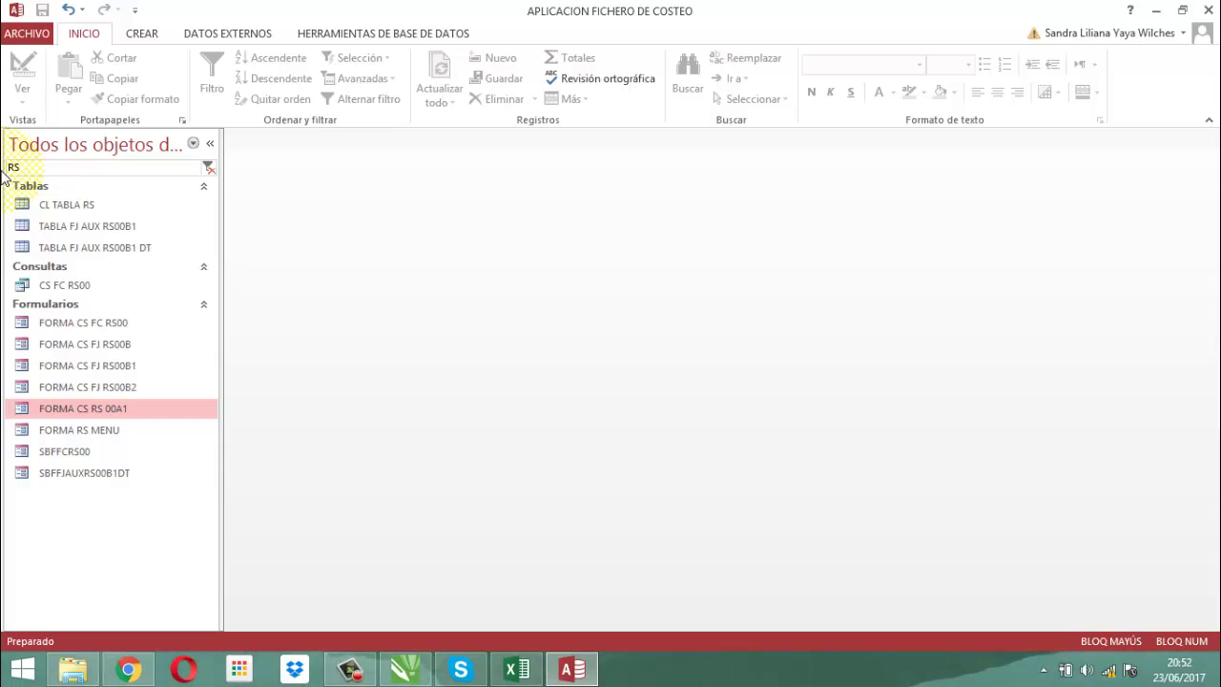
Step: Rename the form FORMA CS RS 00A1 as FORMA CS FC RS00A1
right_click(116, 410)
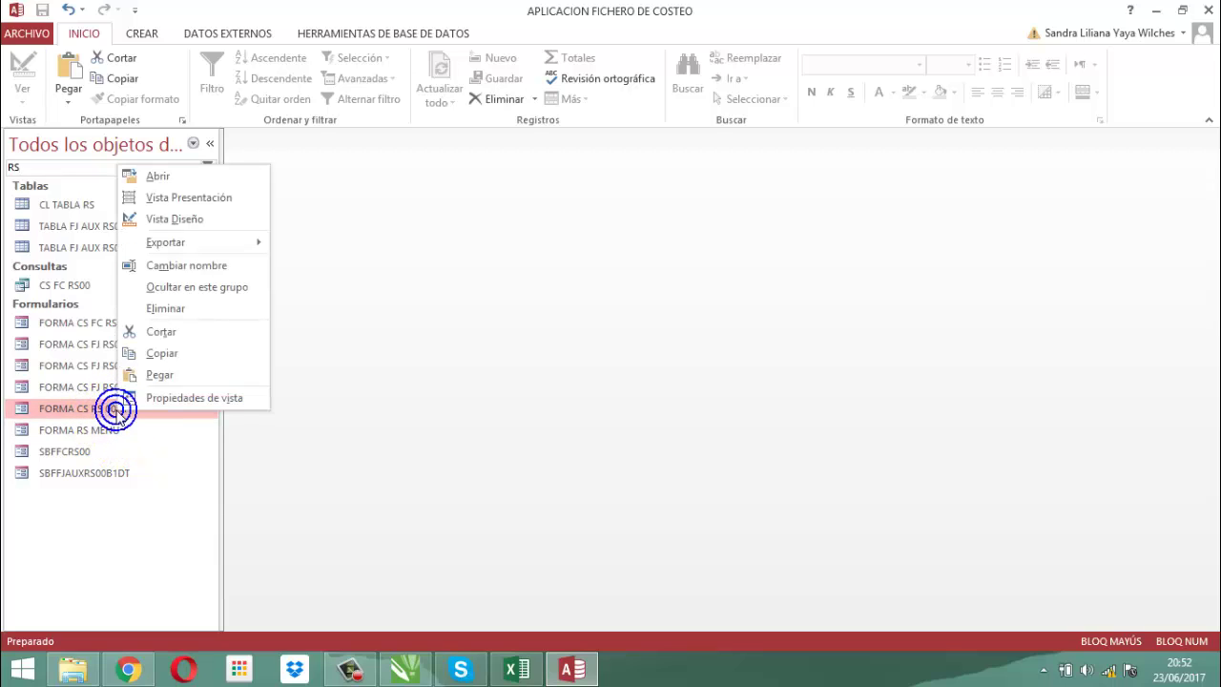
click(179, 266)
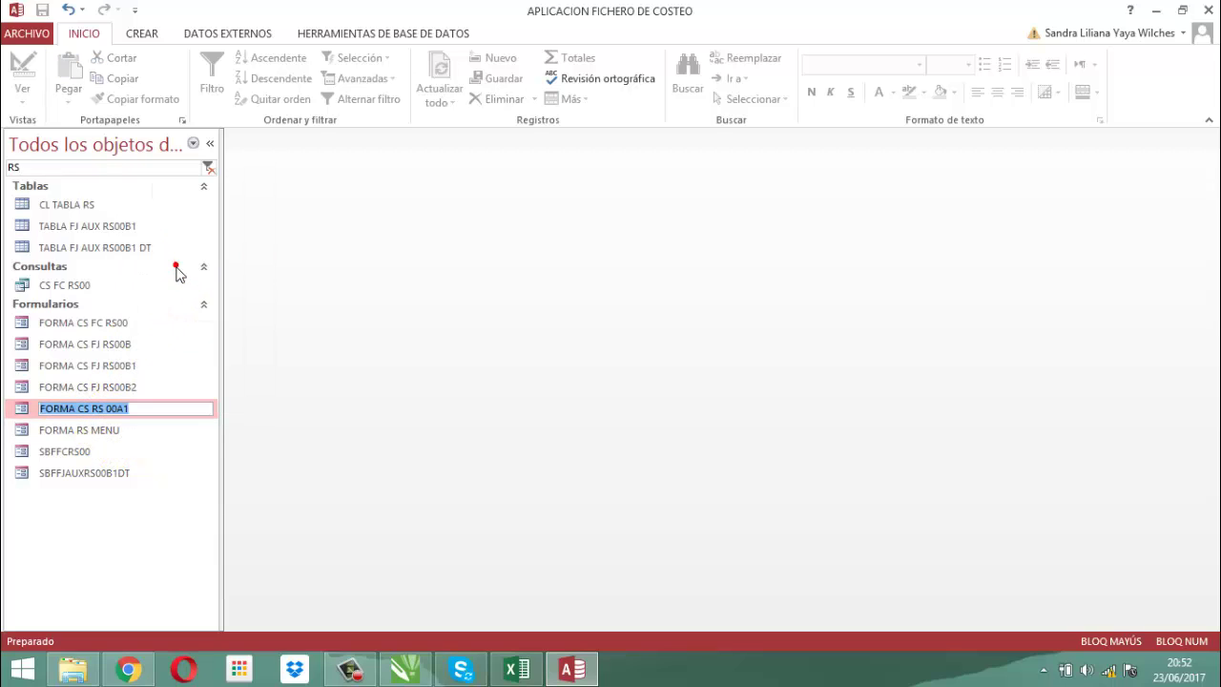
click(141, 411)
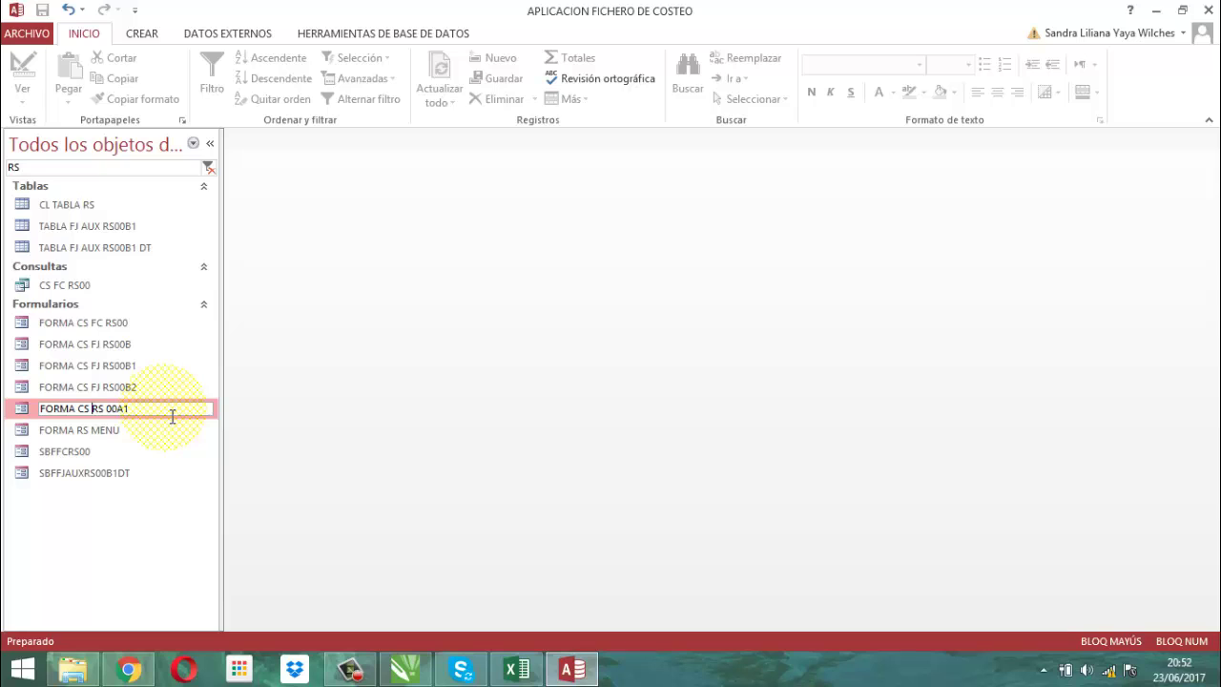
text(FC)
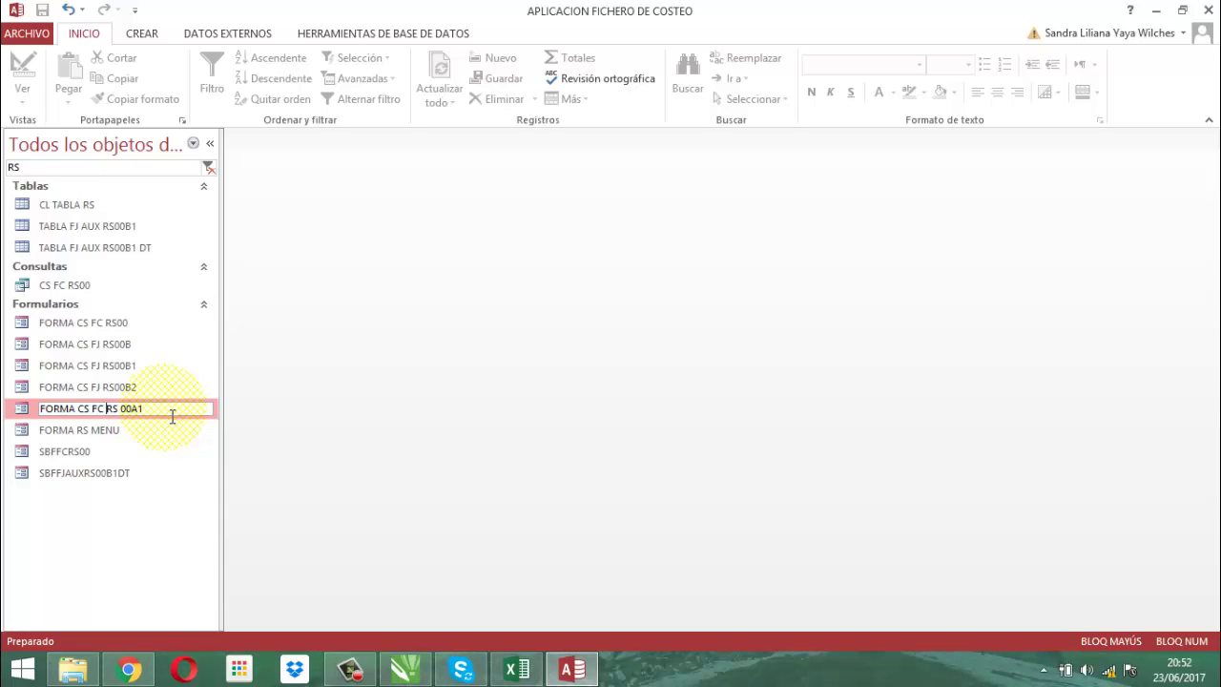
key(Right)
key(Right)
key(Delete)
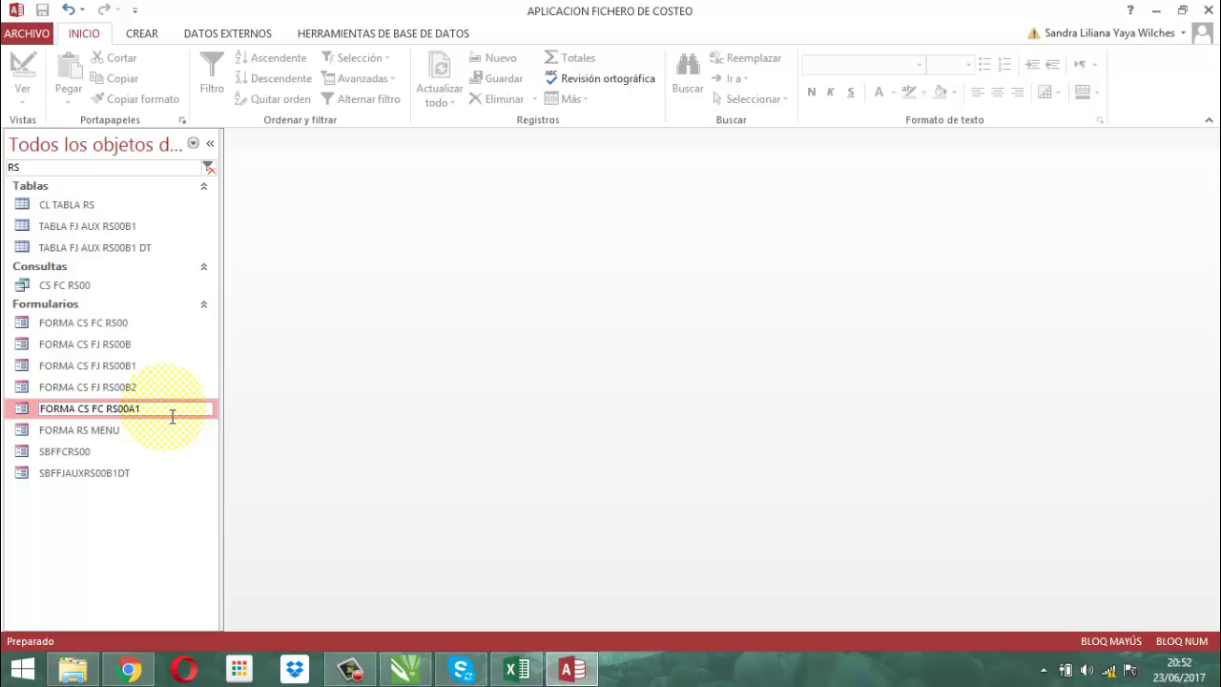
click(141, 454)
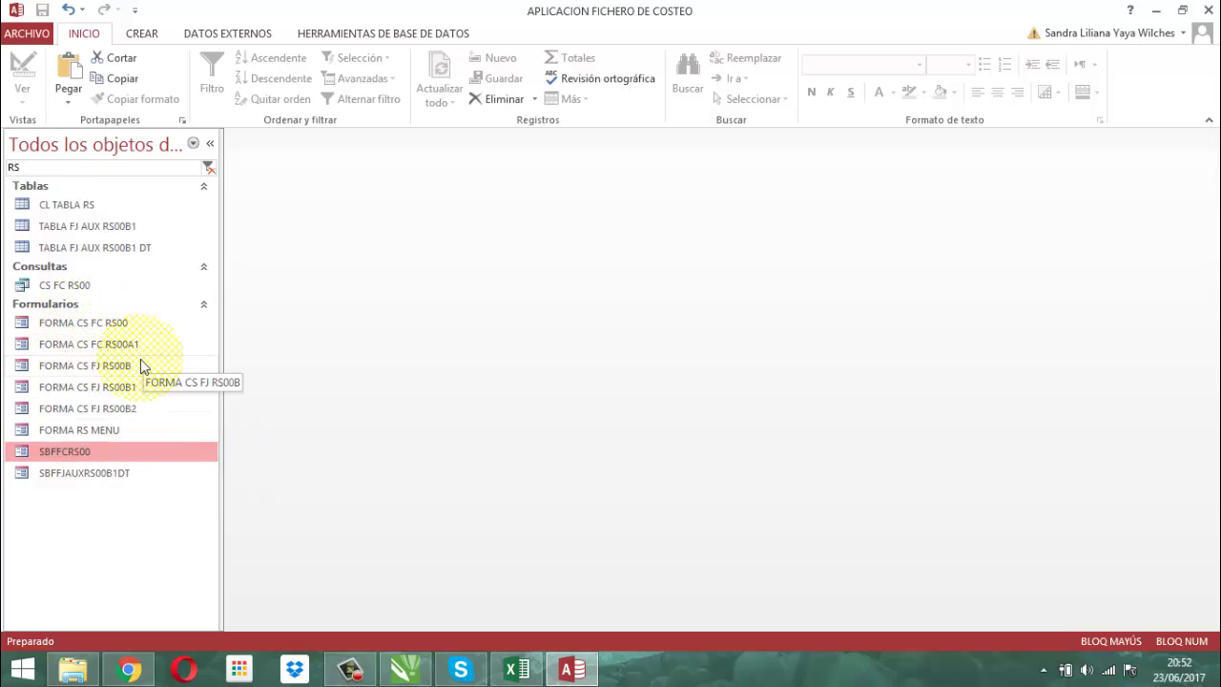
Step: Filter the database object list by FC RS
double_click(12, 166)
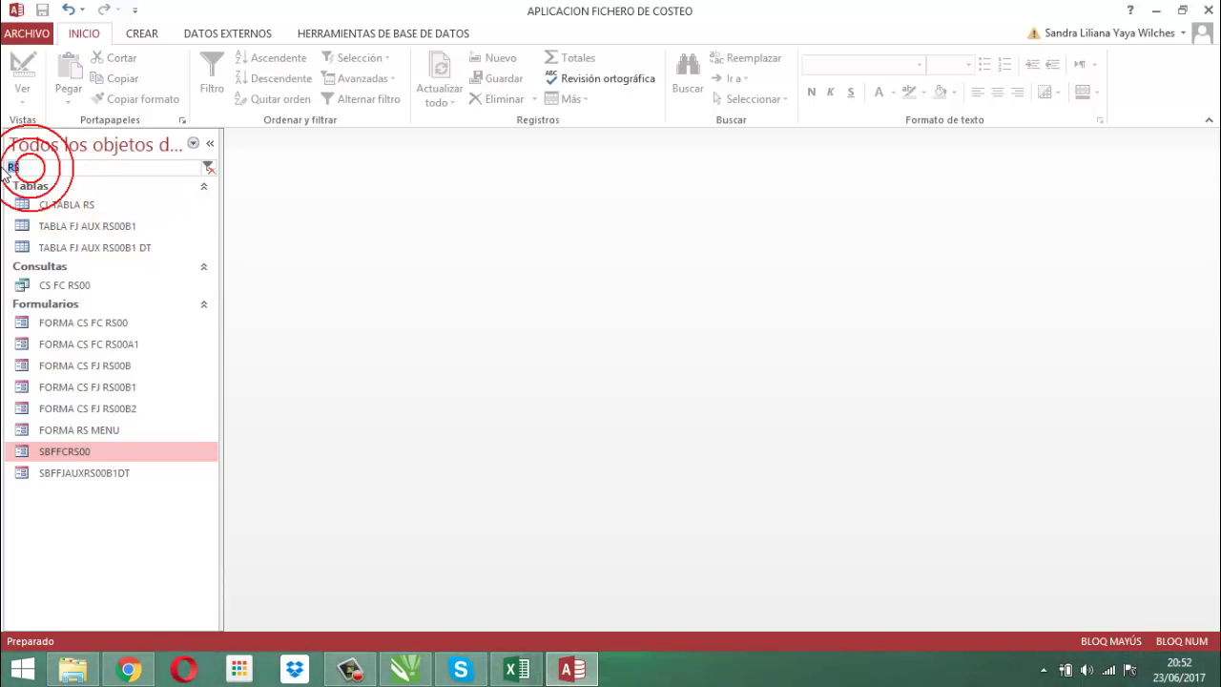
key(BackSpace)
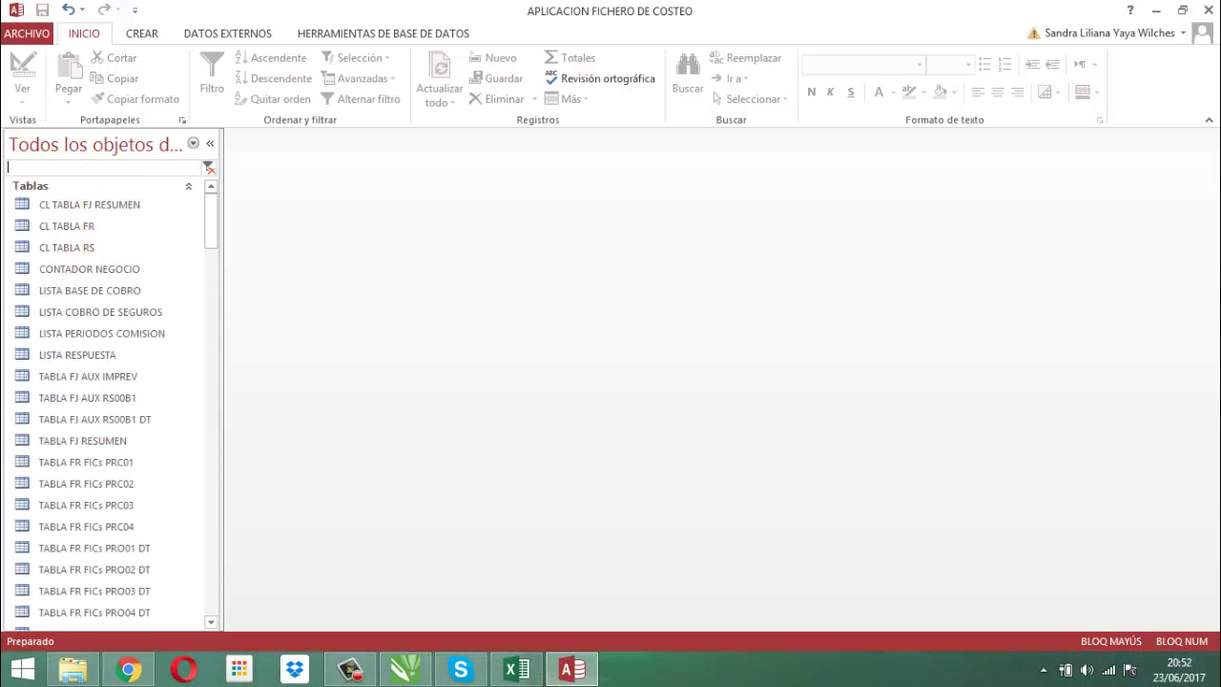
text(FC)
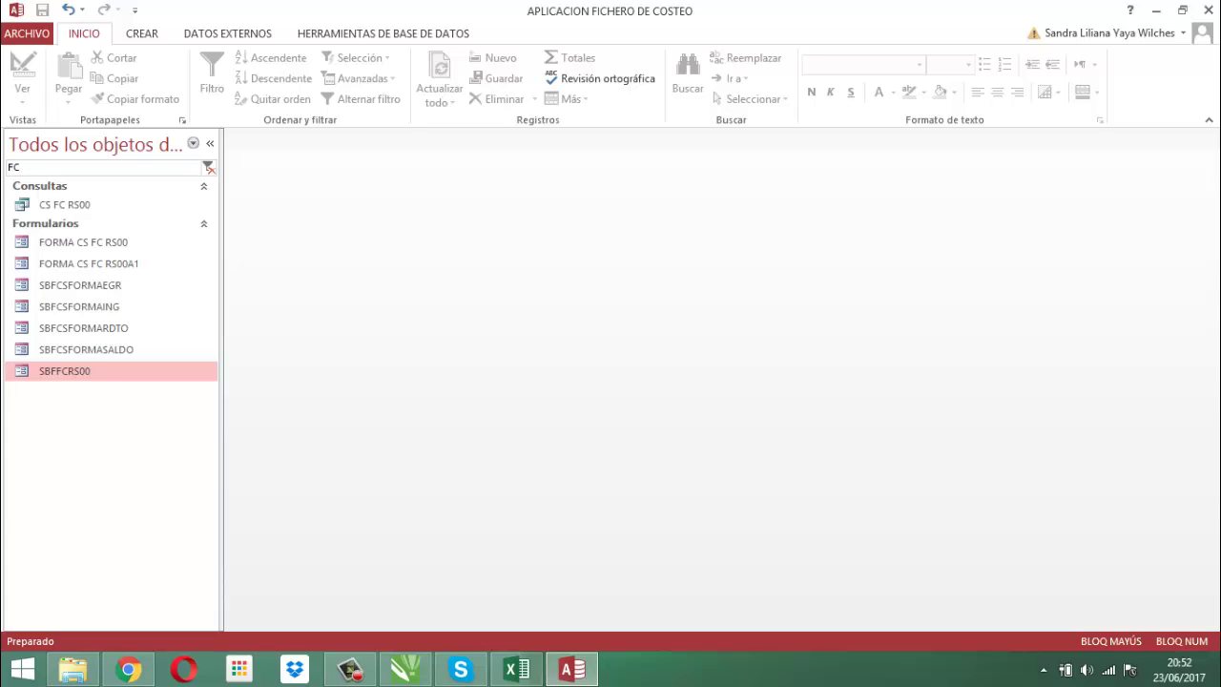
click(3, 170)
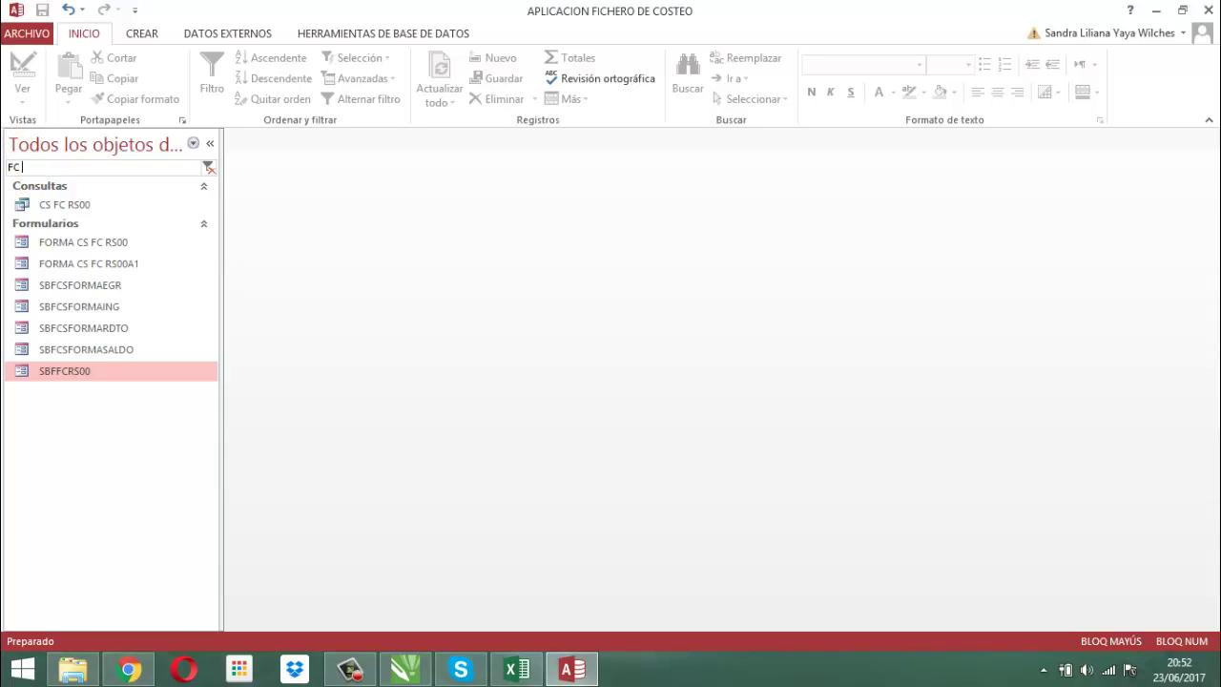
text(RS)
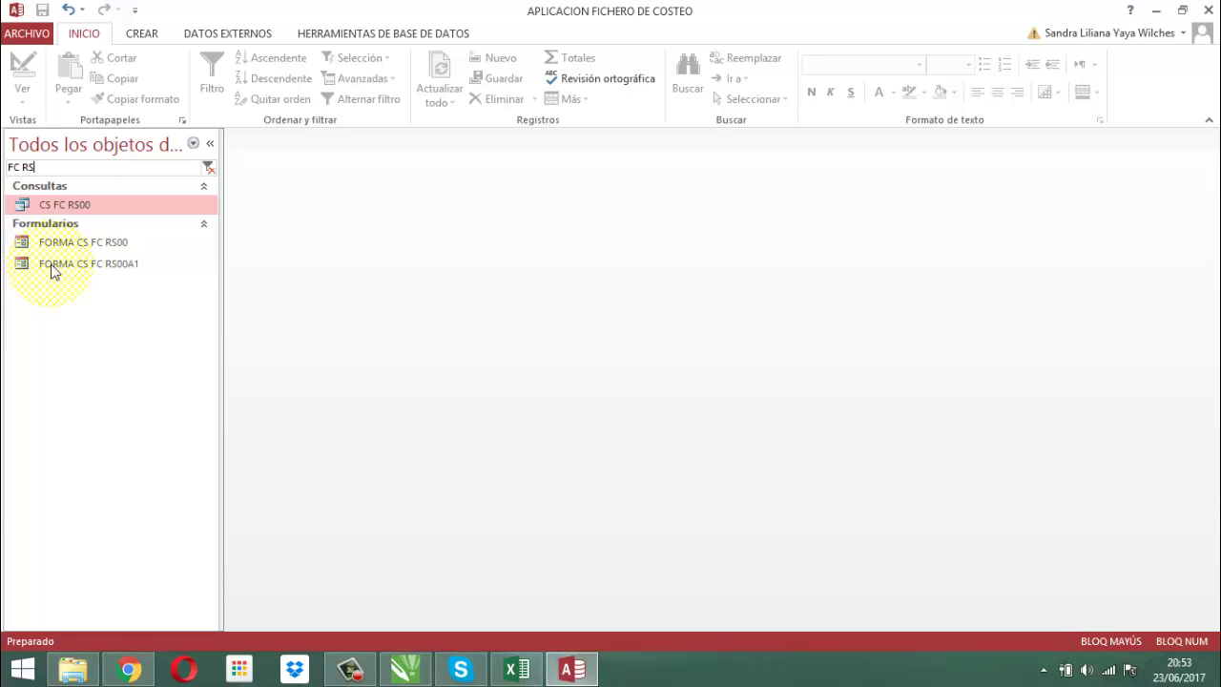
Step: View the design of the form FORMA CS FC RS00 and close it
right_click(93, 240)
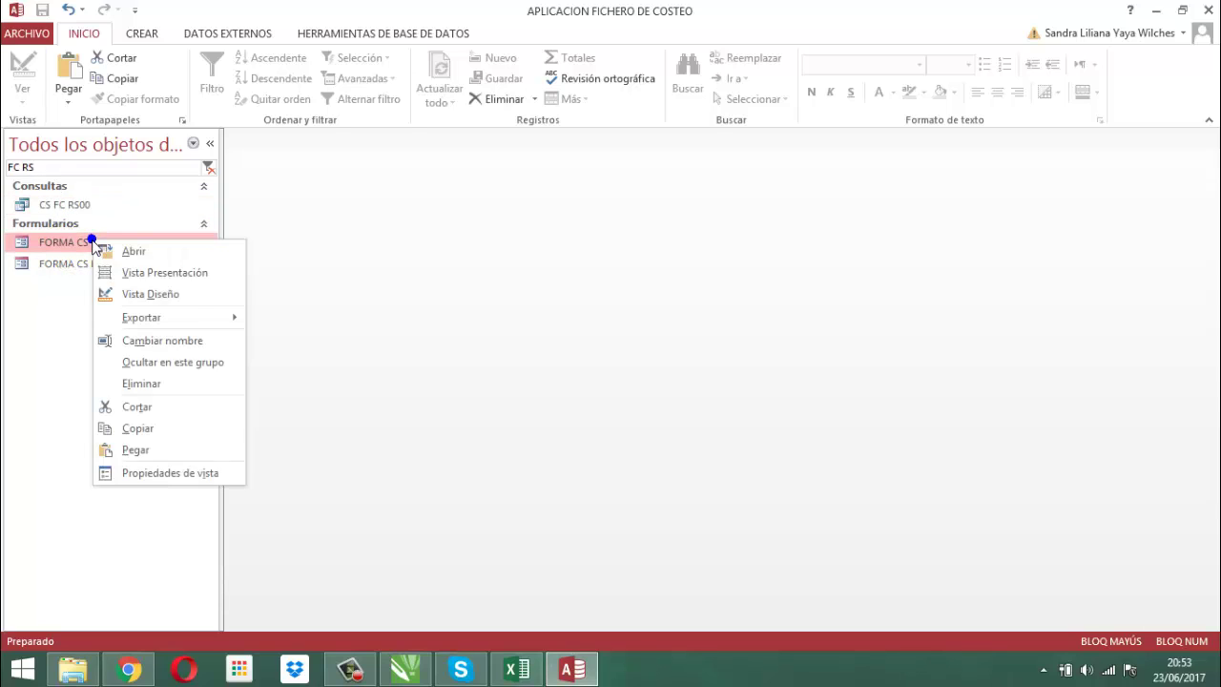
click(149, 294)
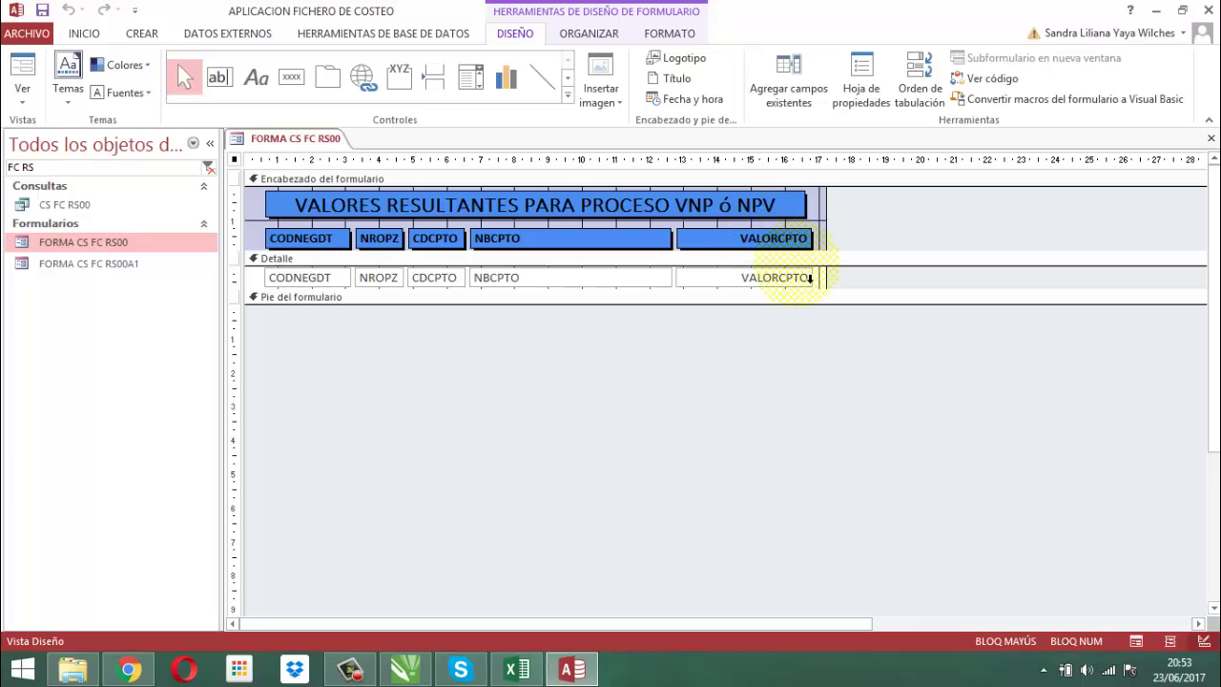
right_click(313, 138)
click(361, 178)
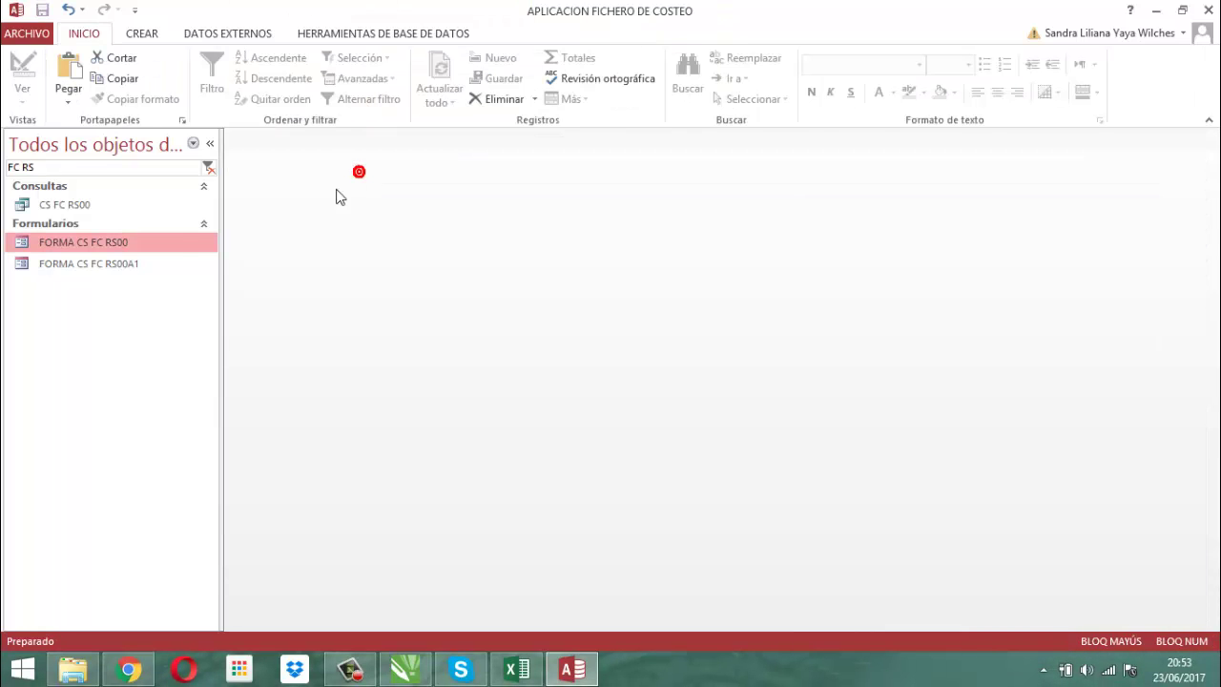
Step: View the records of the form FORMA CS FC RS00A1 and close it
double_click(131, 266)
right_click(132, 265)
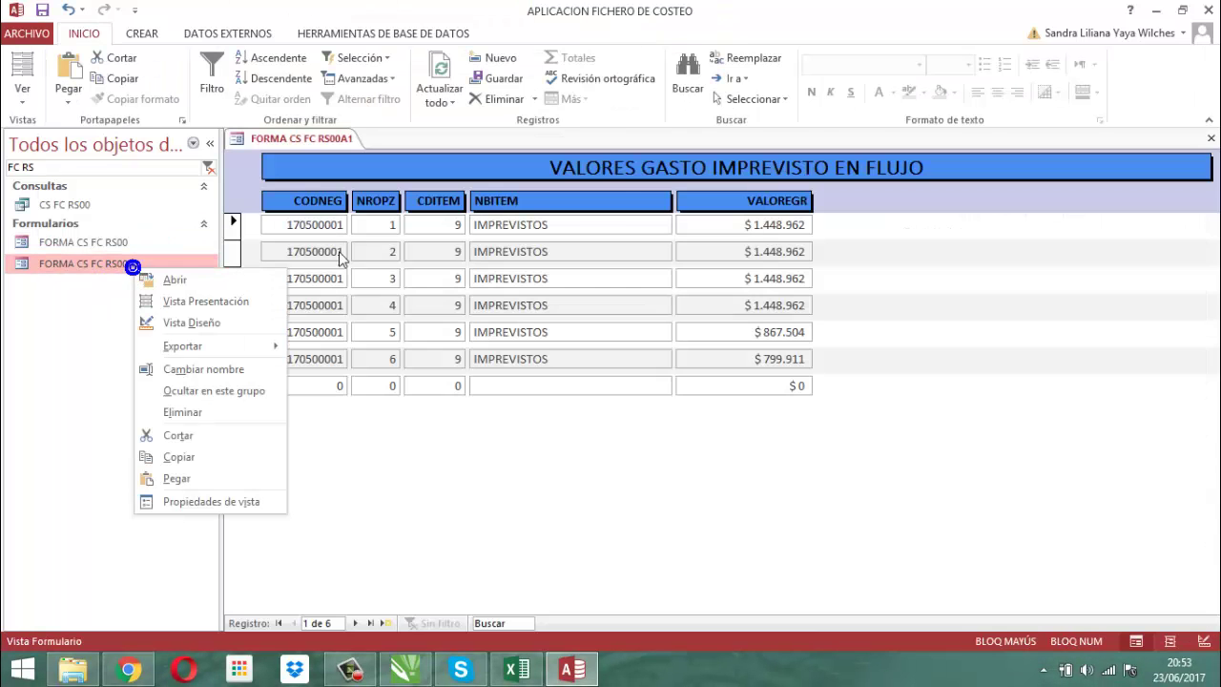
click(291, 141)
right_click(289, 140)
click(341, 169)
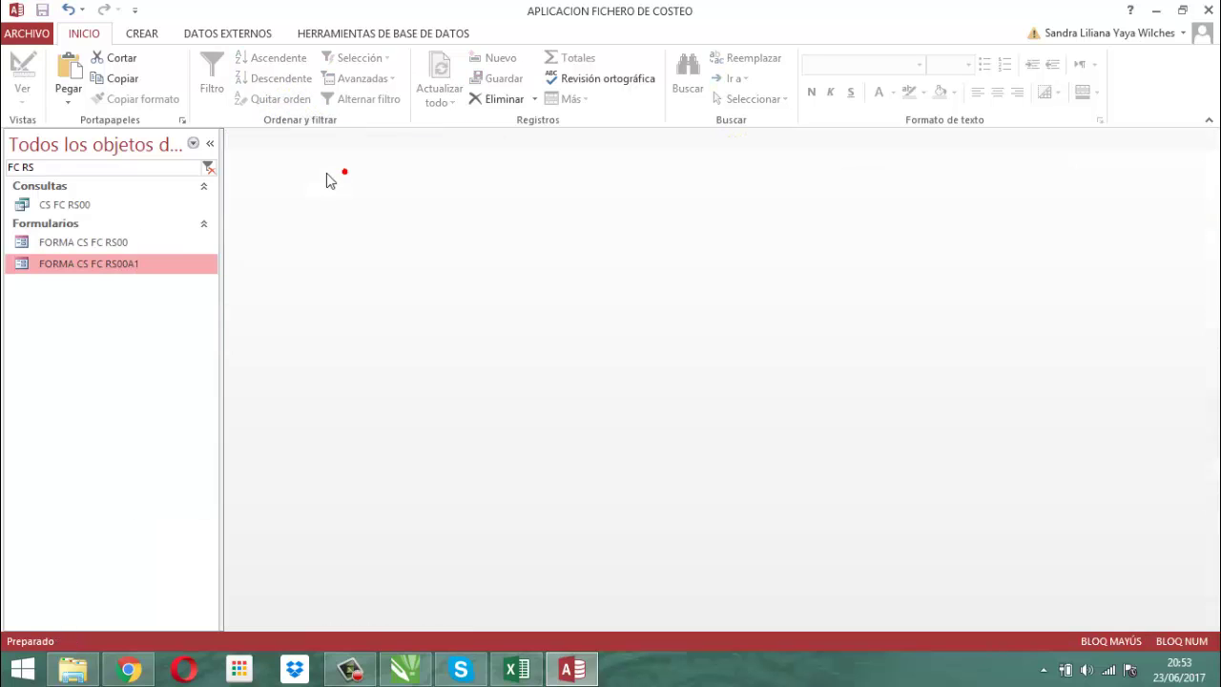
Step: Check the title wording of the form FORMA CS FC RS00 in design view and close the form
click(125, 242)
right_click(125, 242)
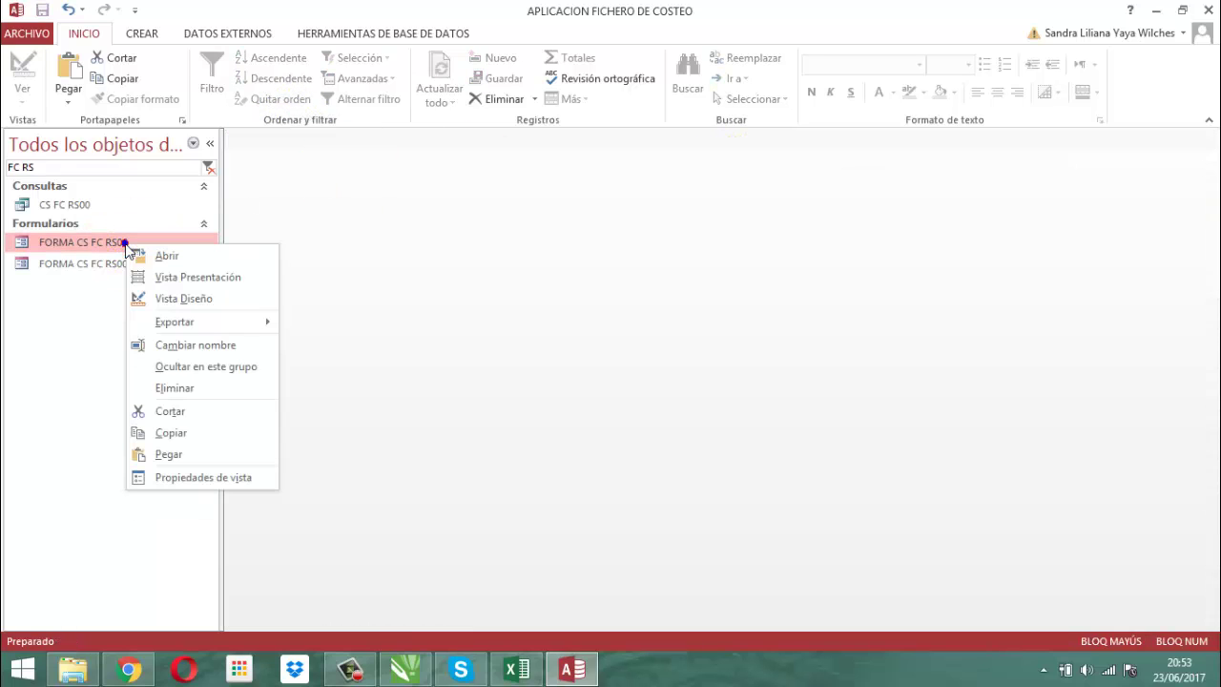
click(180, 300)
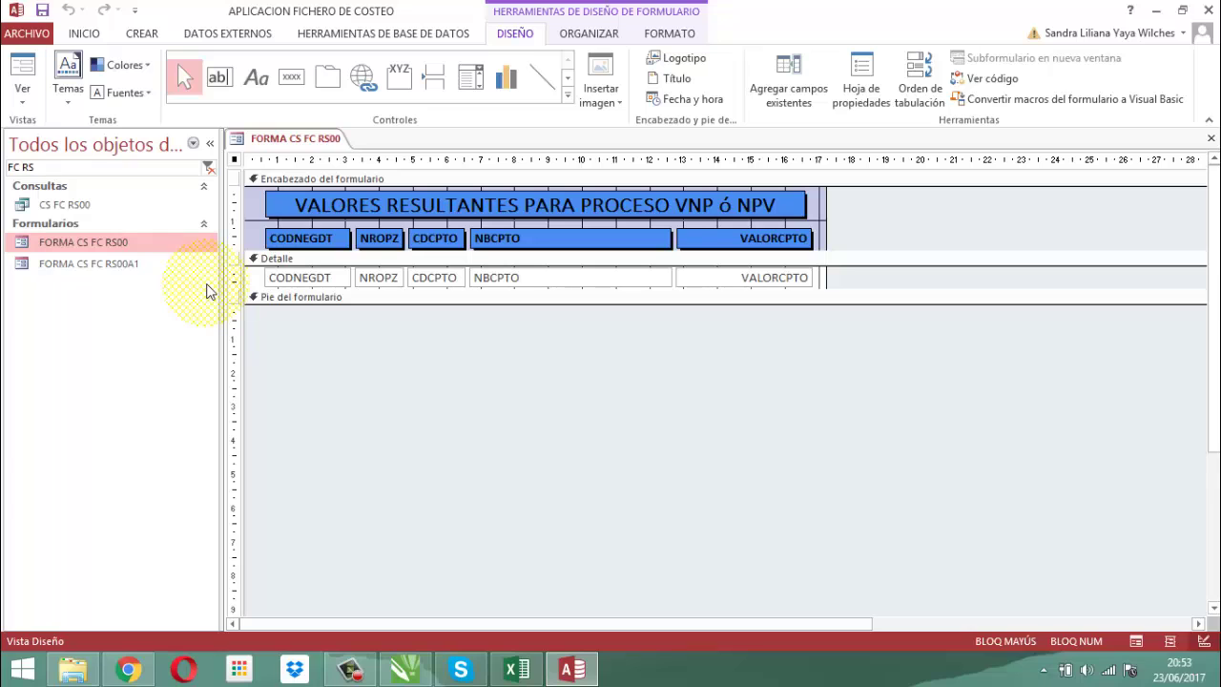
right_click(292, 138)
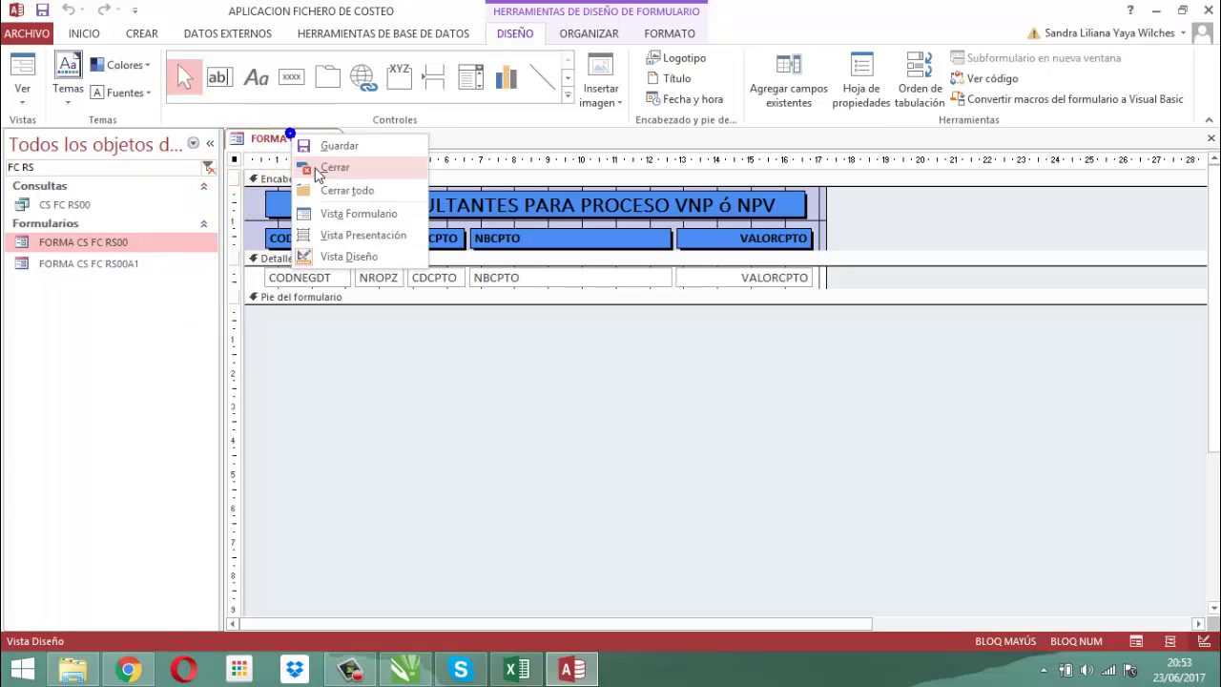
click(335, 170)
Step: Change the header title of the form FORMA CS FC RS00A1 to "VALORES - IMPREVISTOS - PARA VNP ó NPV" in design view
right_click(105, 266)
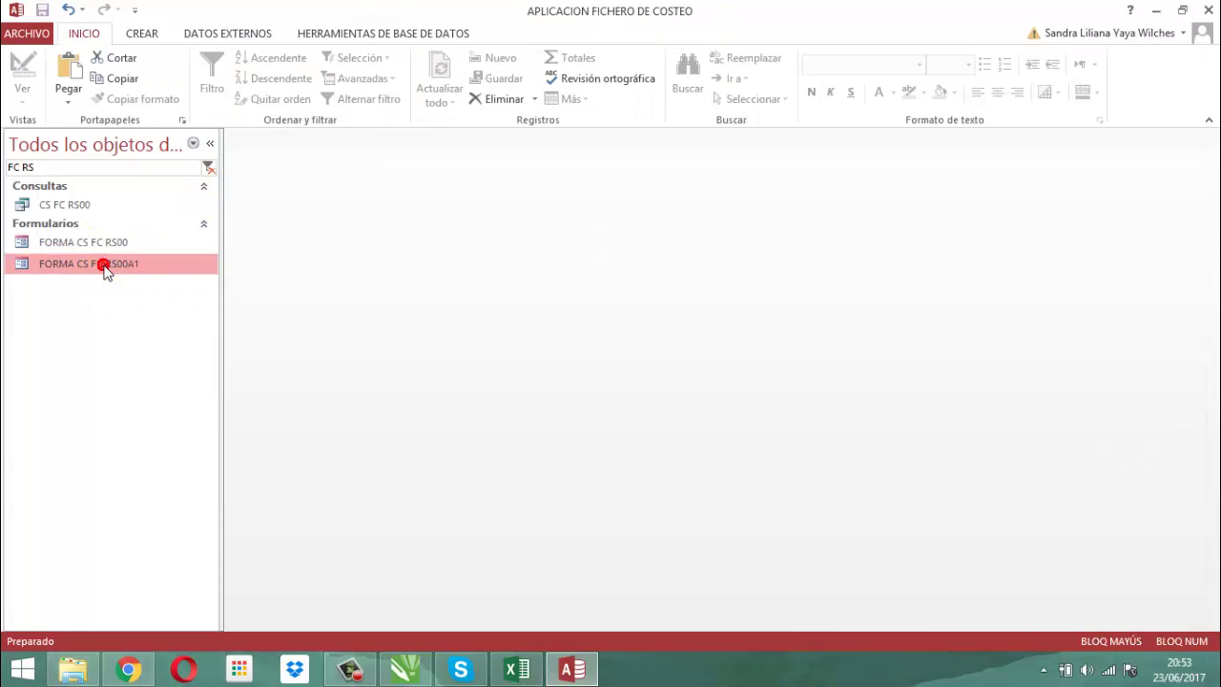
click(161, 319)
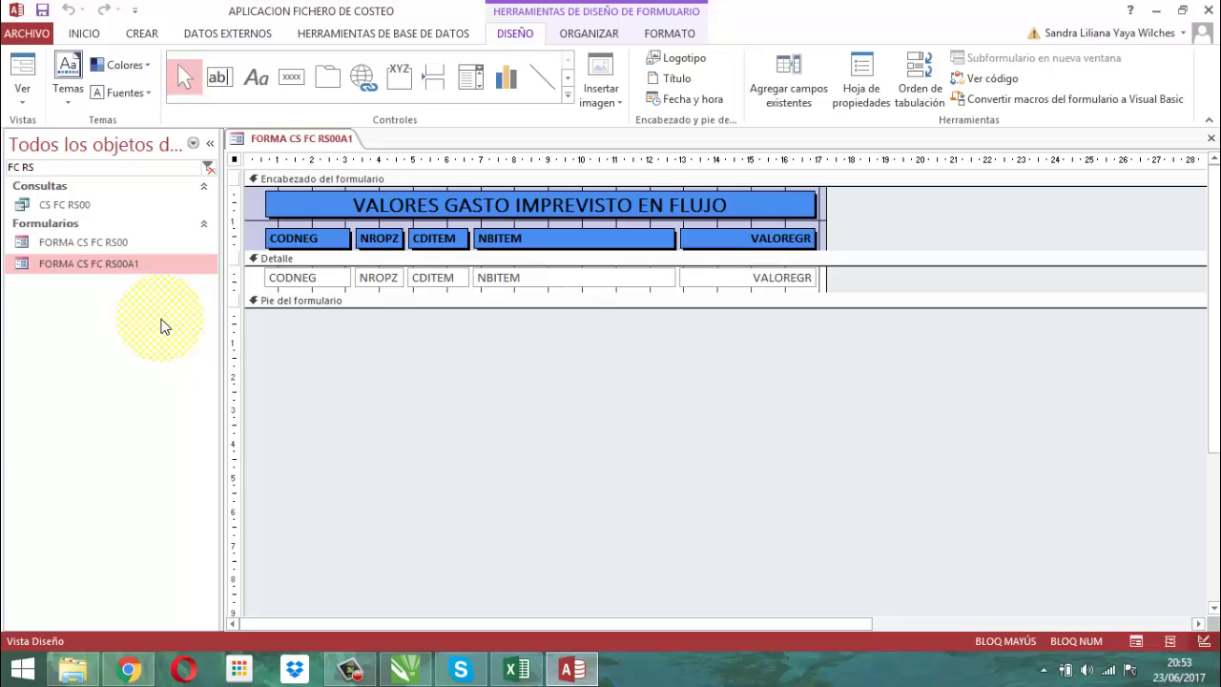
click(722, 212)
click(722, 212)
drag(725, 206, 459, 214)
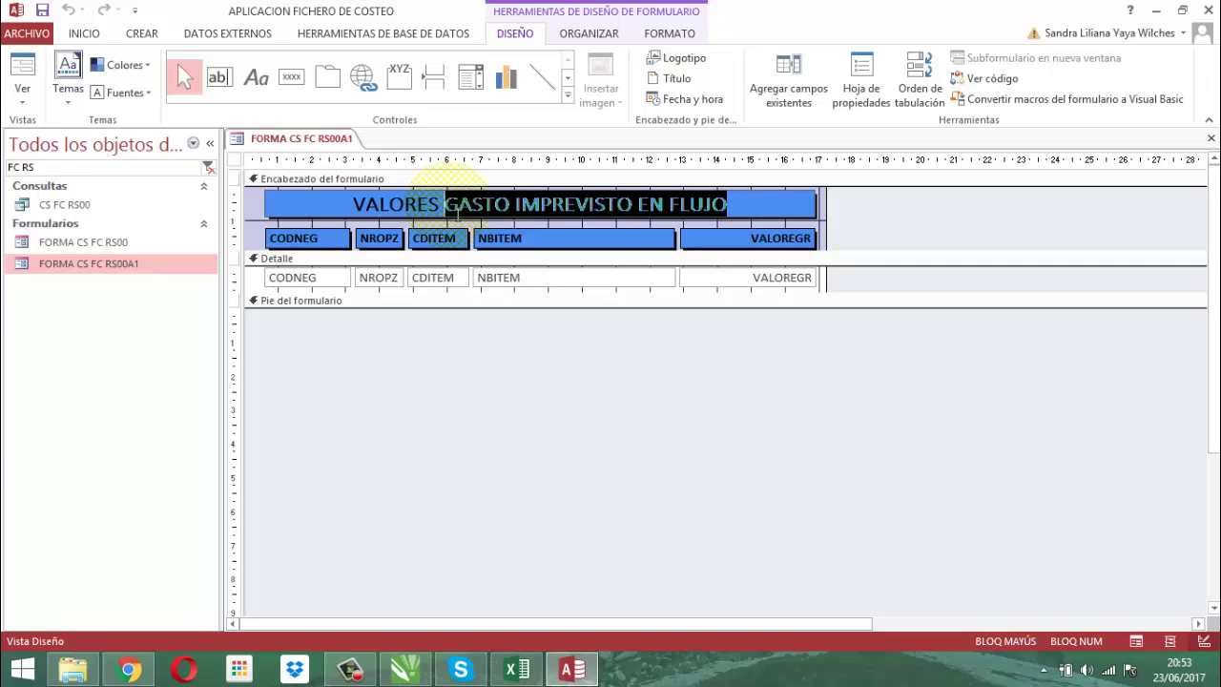
text(- IMPREVISTOS - )
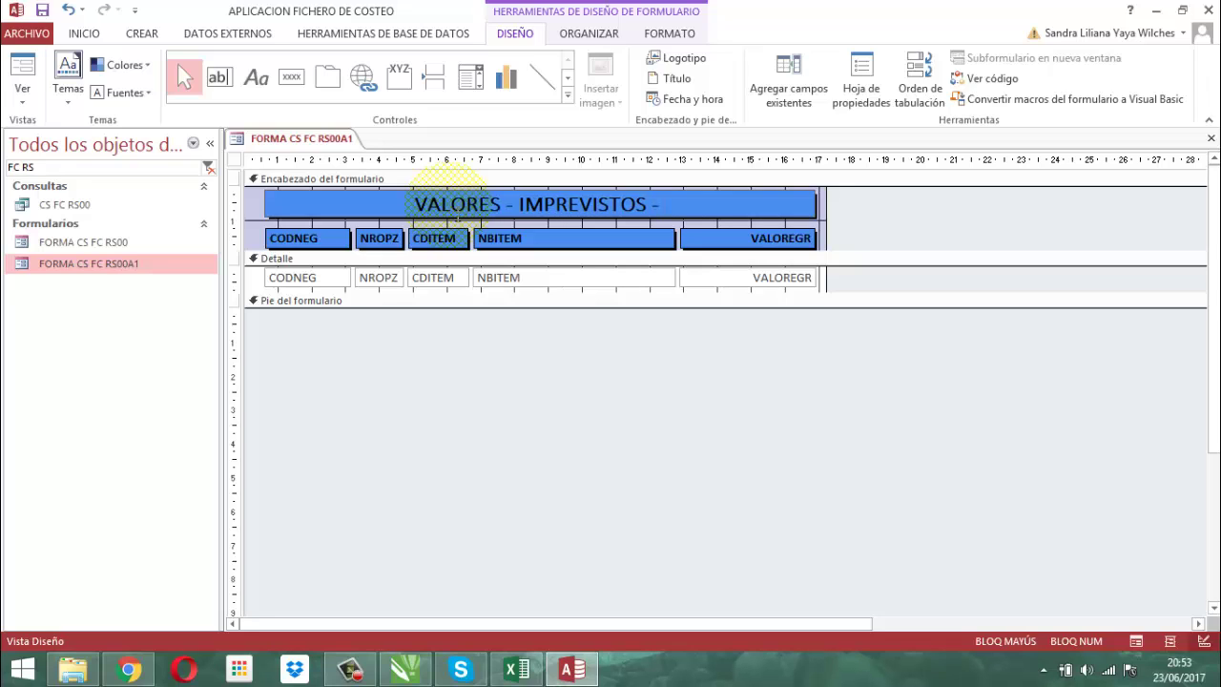
text(PARA)
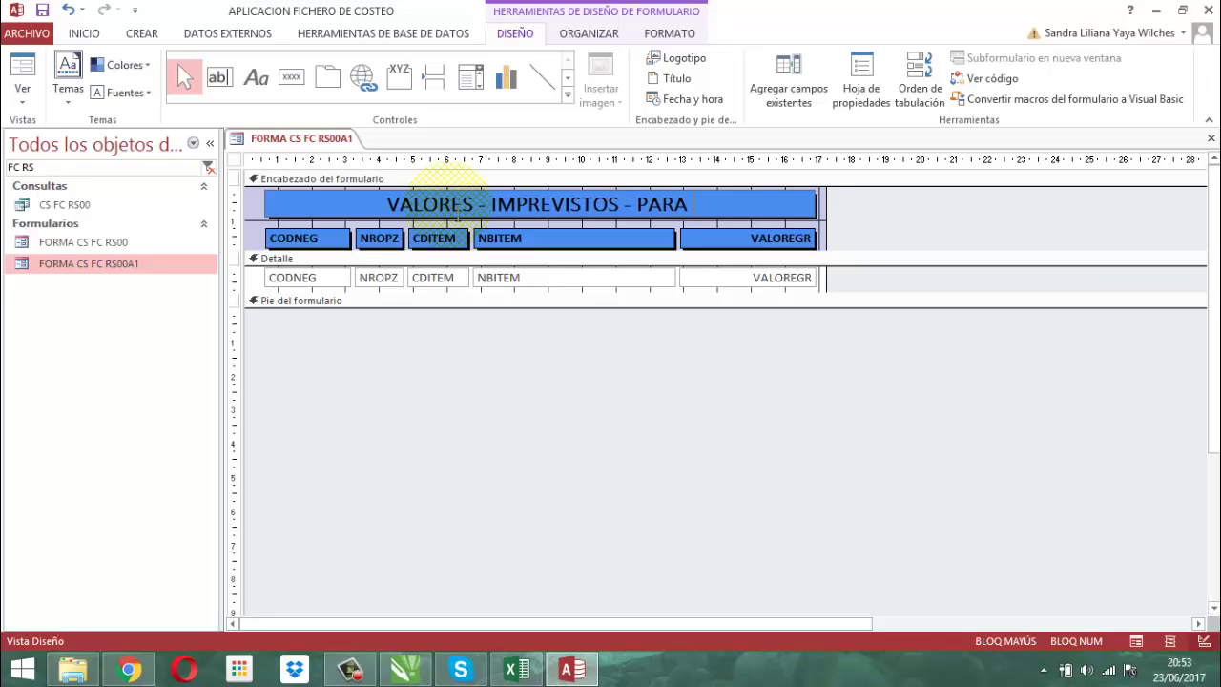
text( VNP)
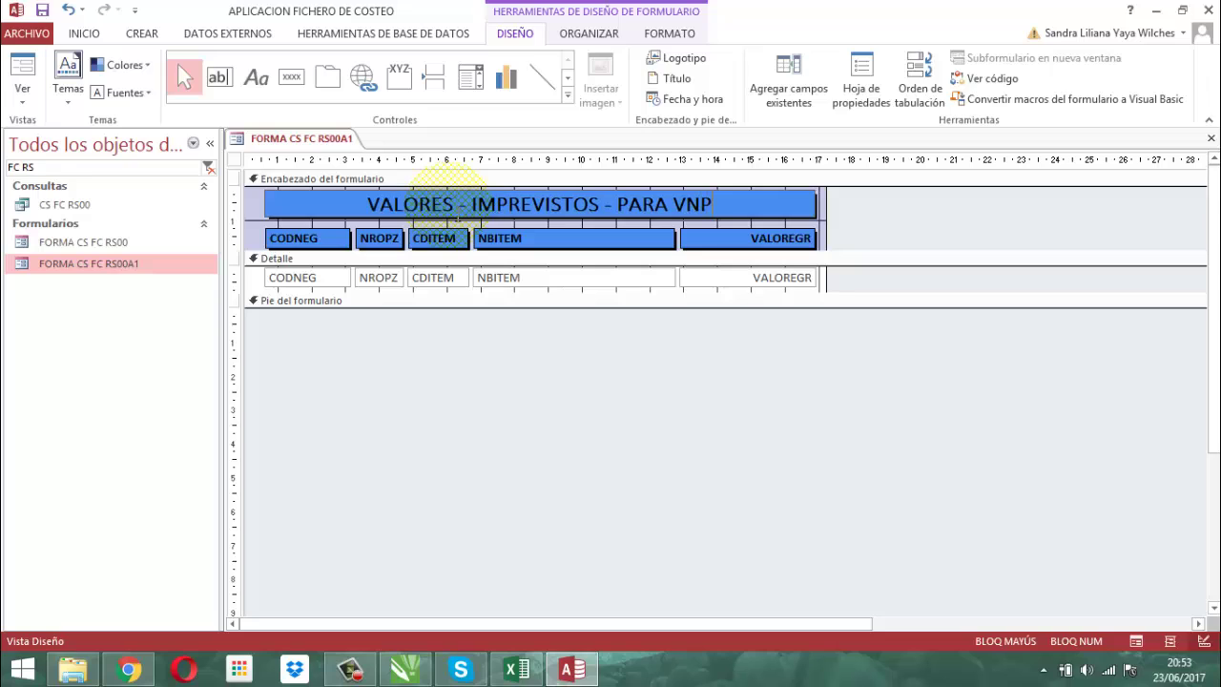
key(Caps_Lock)
text(ó)
key(Caps_Lock)
text(F)
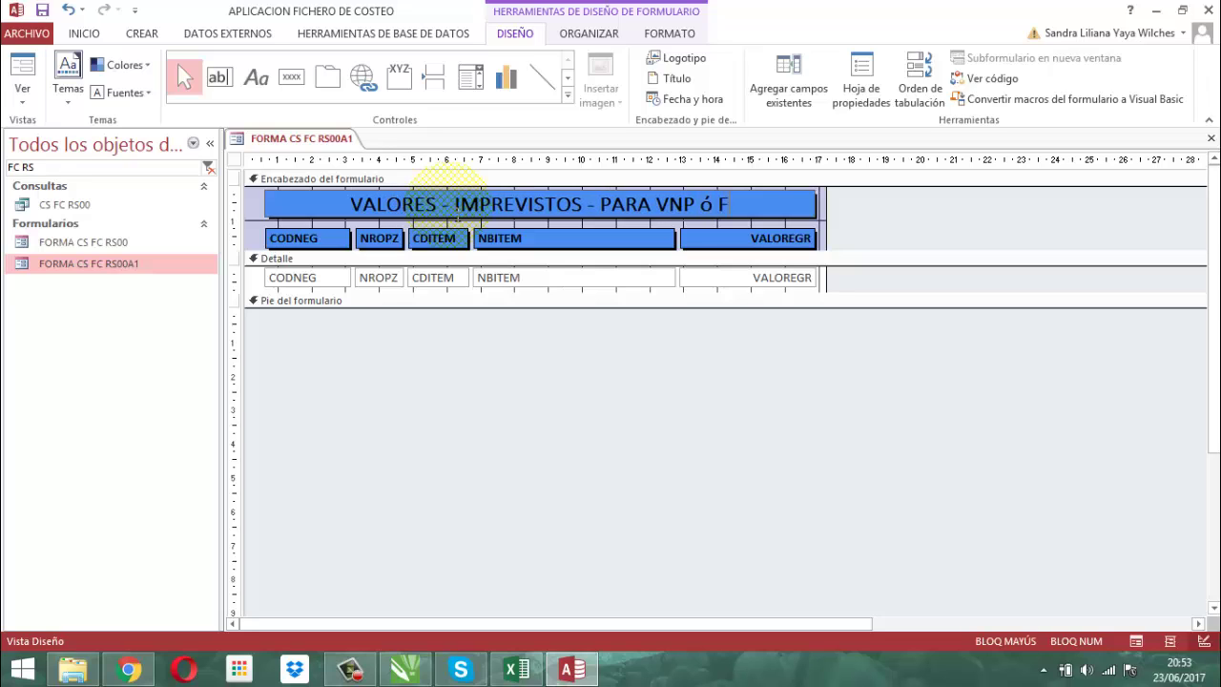
key(BackSpace)
text(NPV)
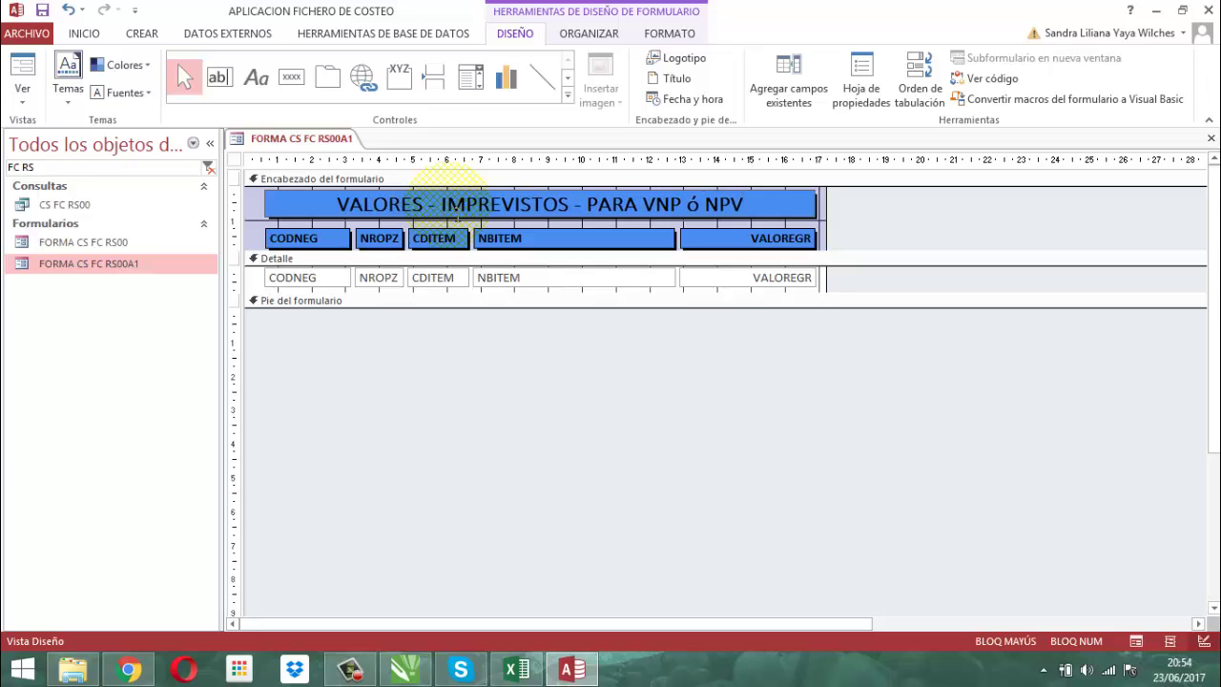
key(Caps_Lock)
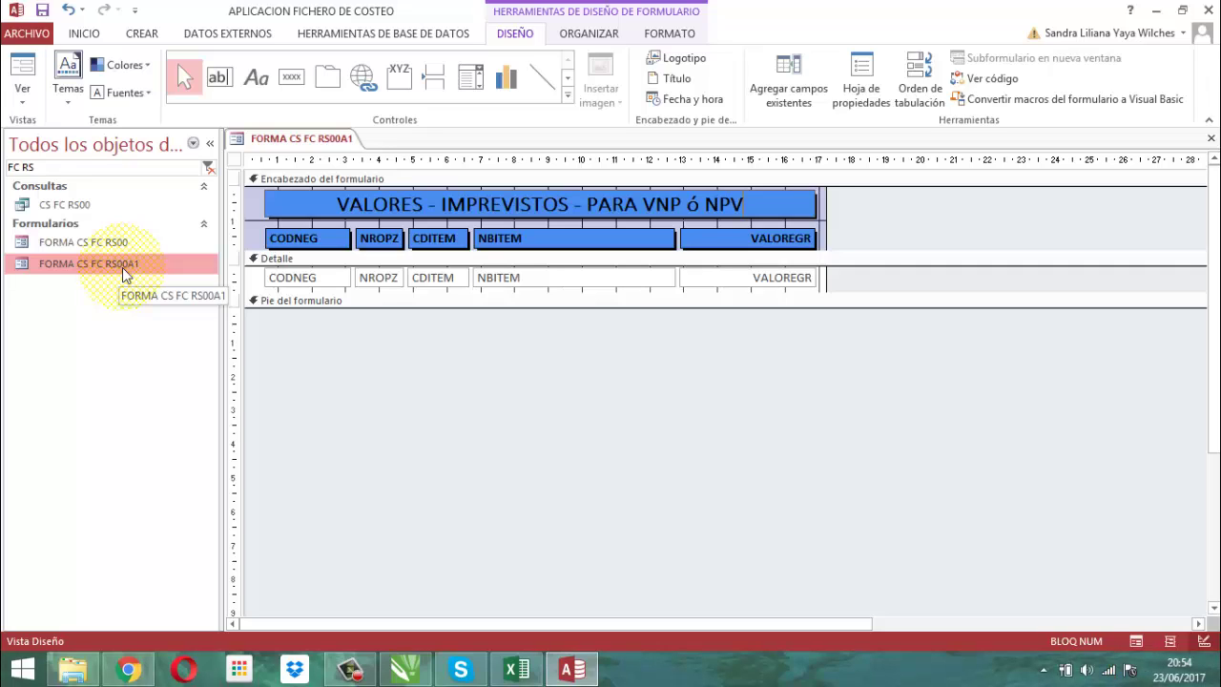
Step: Save the retitled form FORMA CS FC RS00A1 and close it
right_click(301, 138)
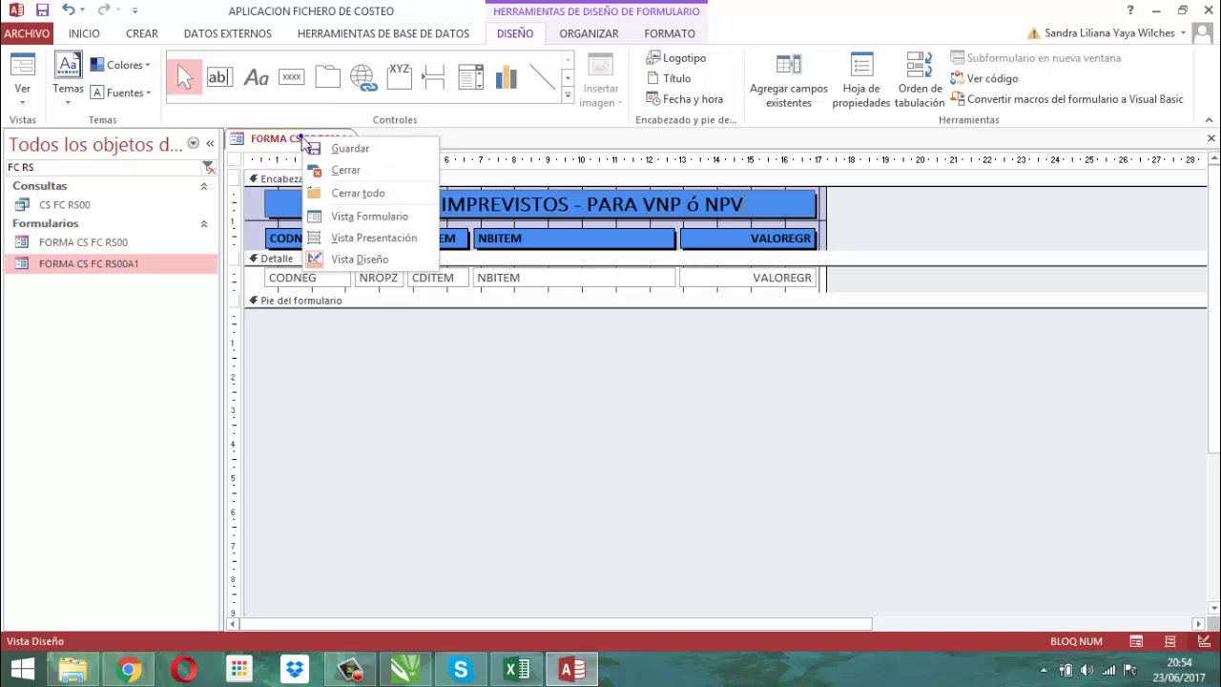
click(335, 151)
right_click(321, 140)
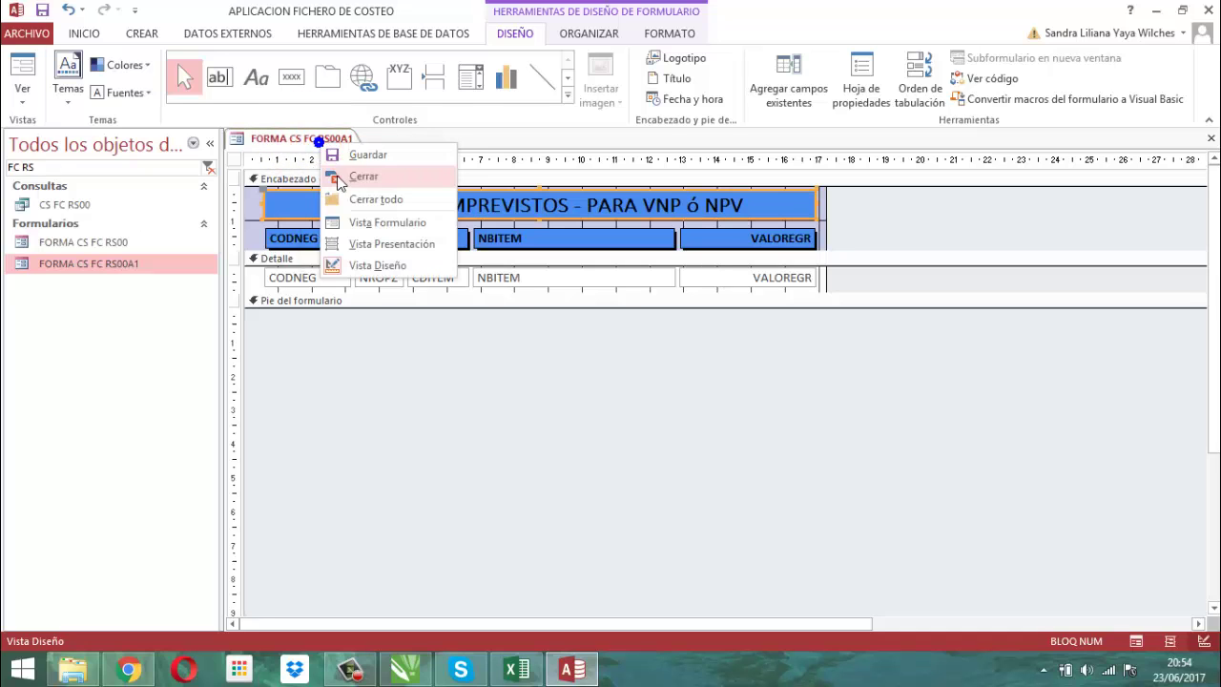
click(350, 175)
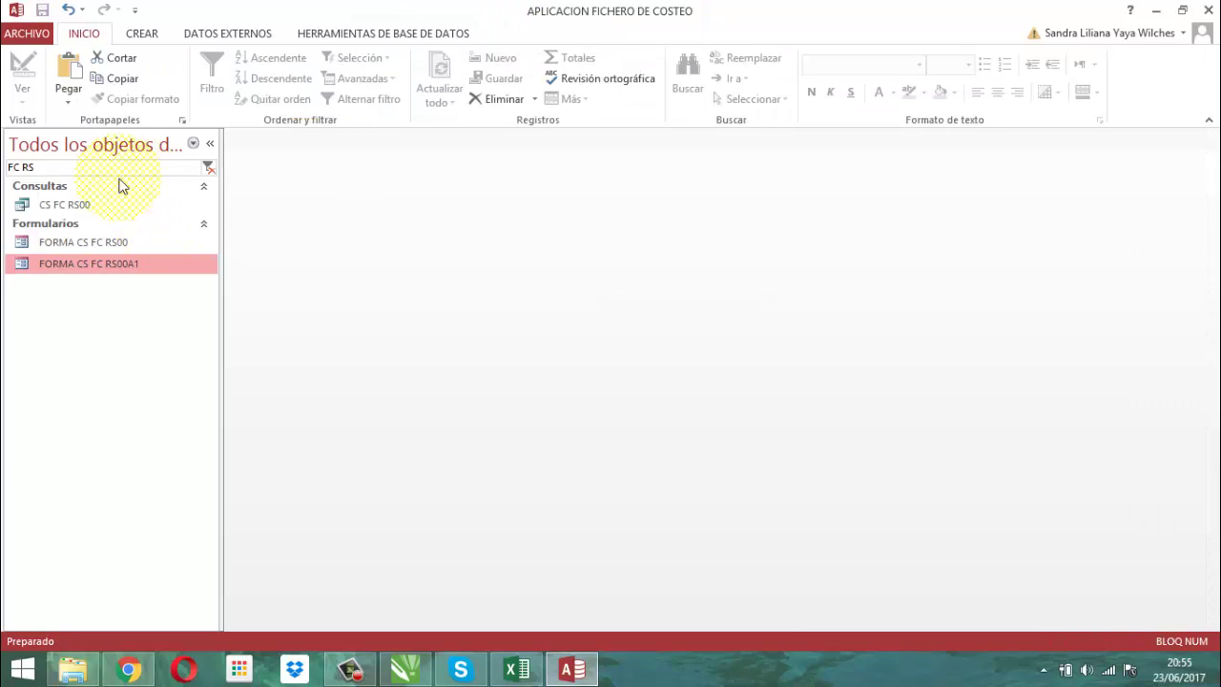
Step: Filter the database object list by "menu fi" and open the form FORMA MENU FINANCIERO
click(207, 167)
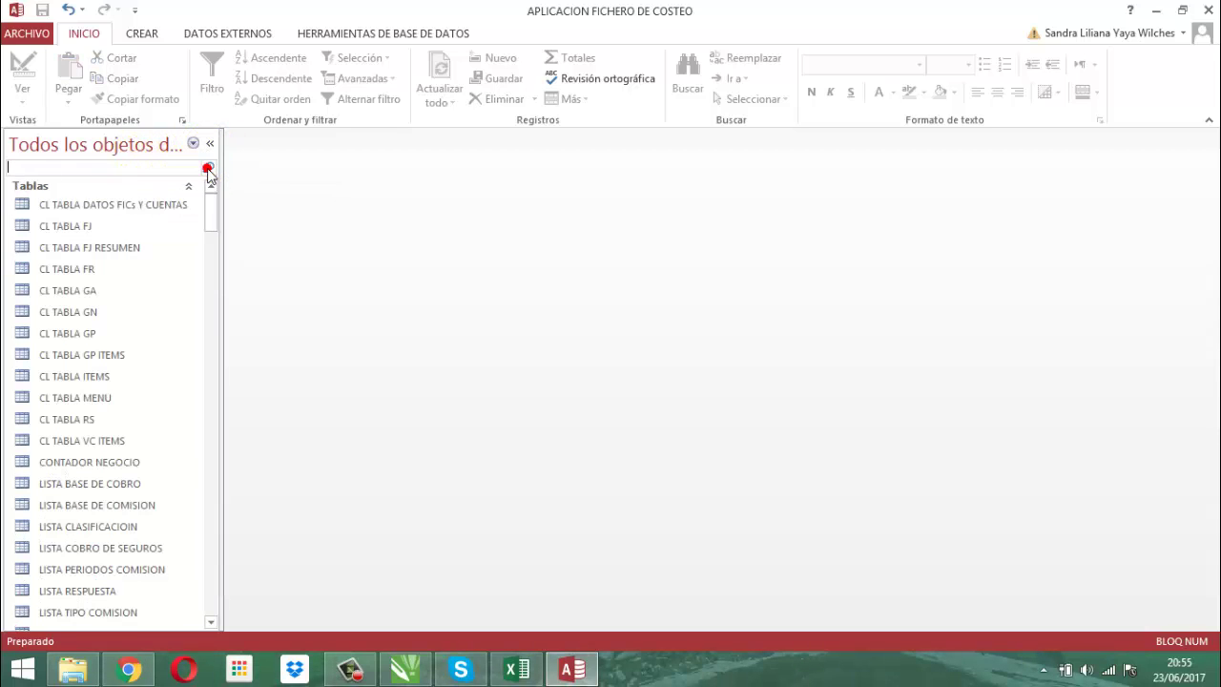
click(122, 171)
text(menu fi)
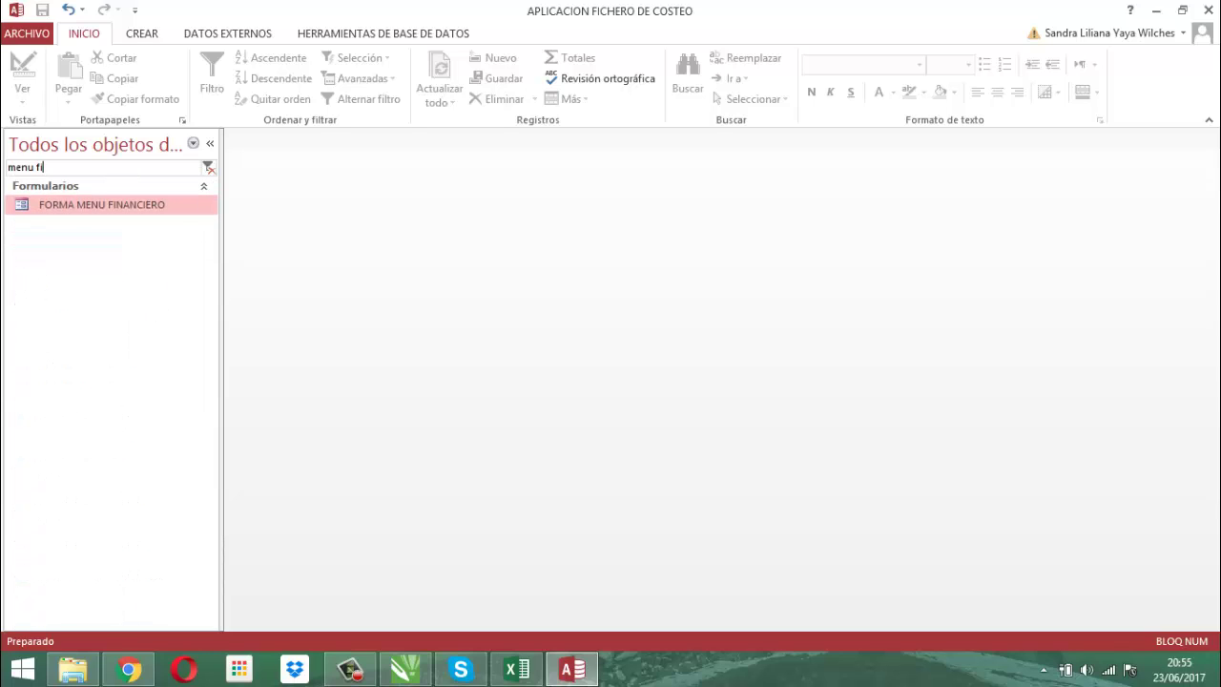
key(Return)
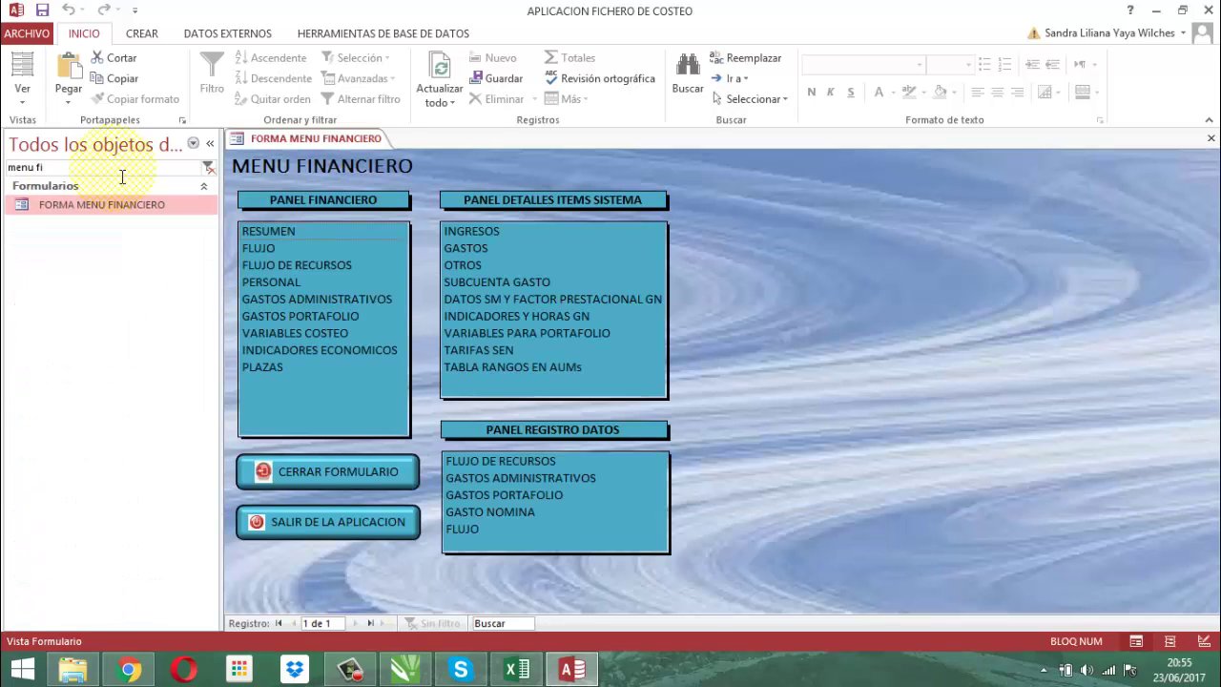
Step: Open the RESUMEN option OBTENER LOS VNP ó NPV and start entering the concept code in the summary form
click(282, 230)
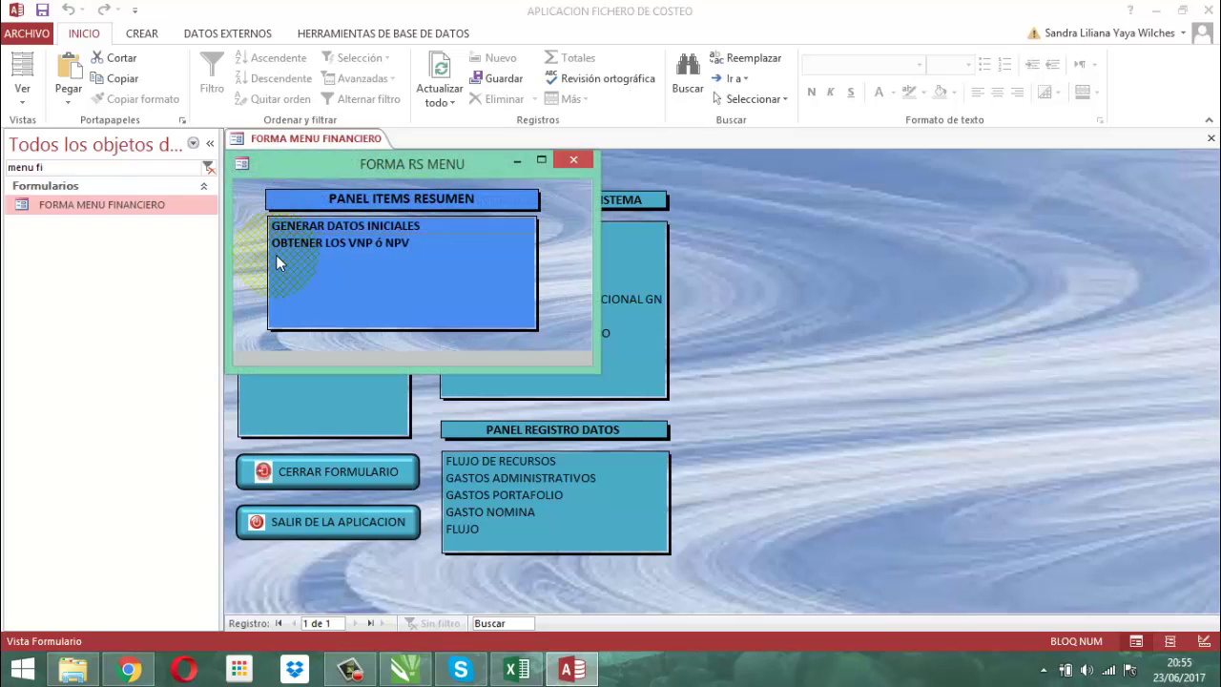
click(324, 244)
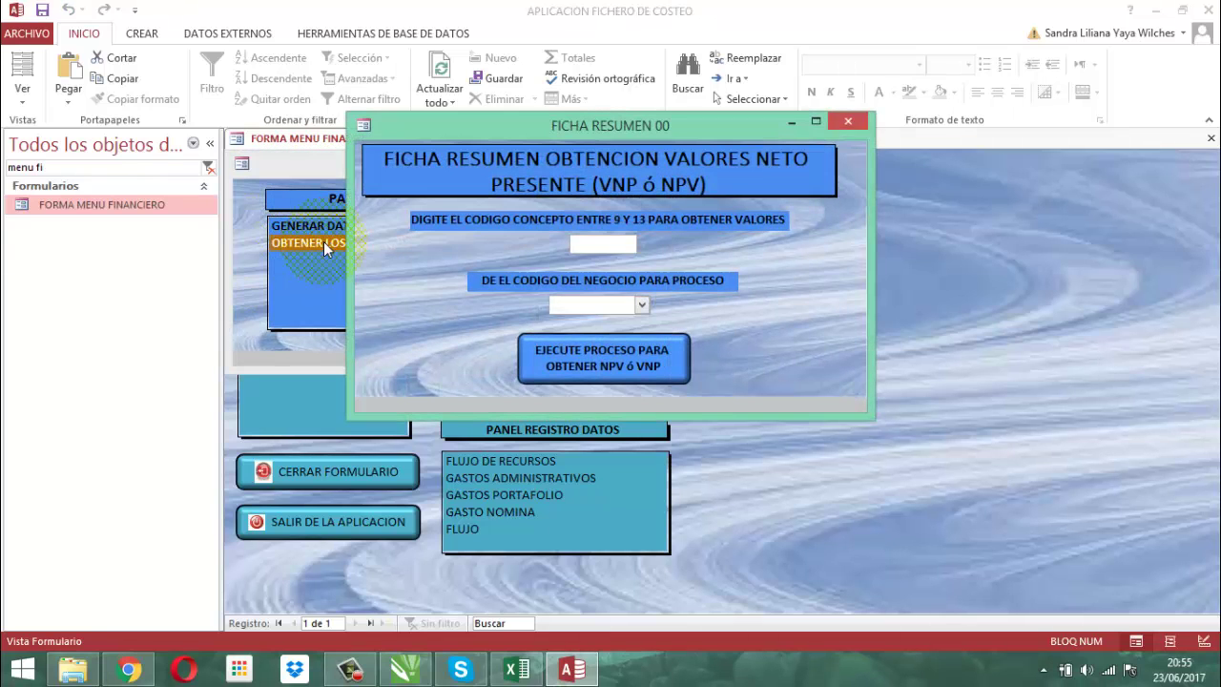
click(618, 245)
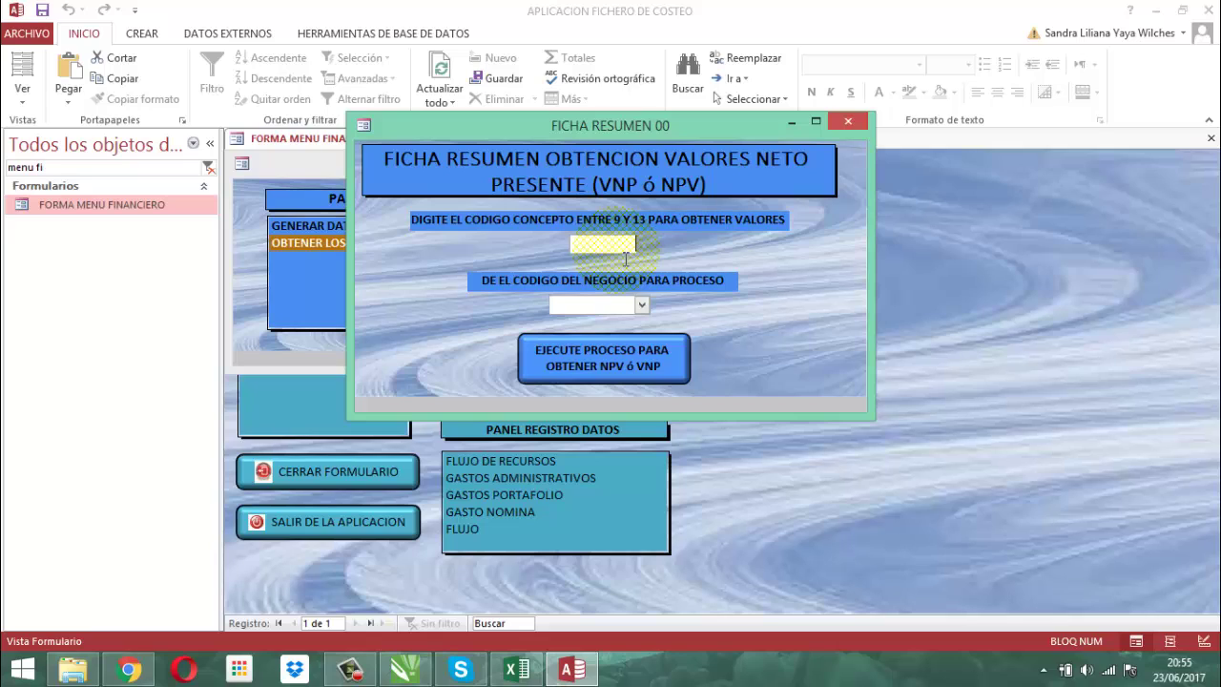
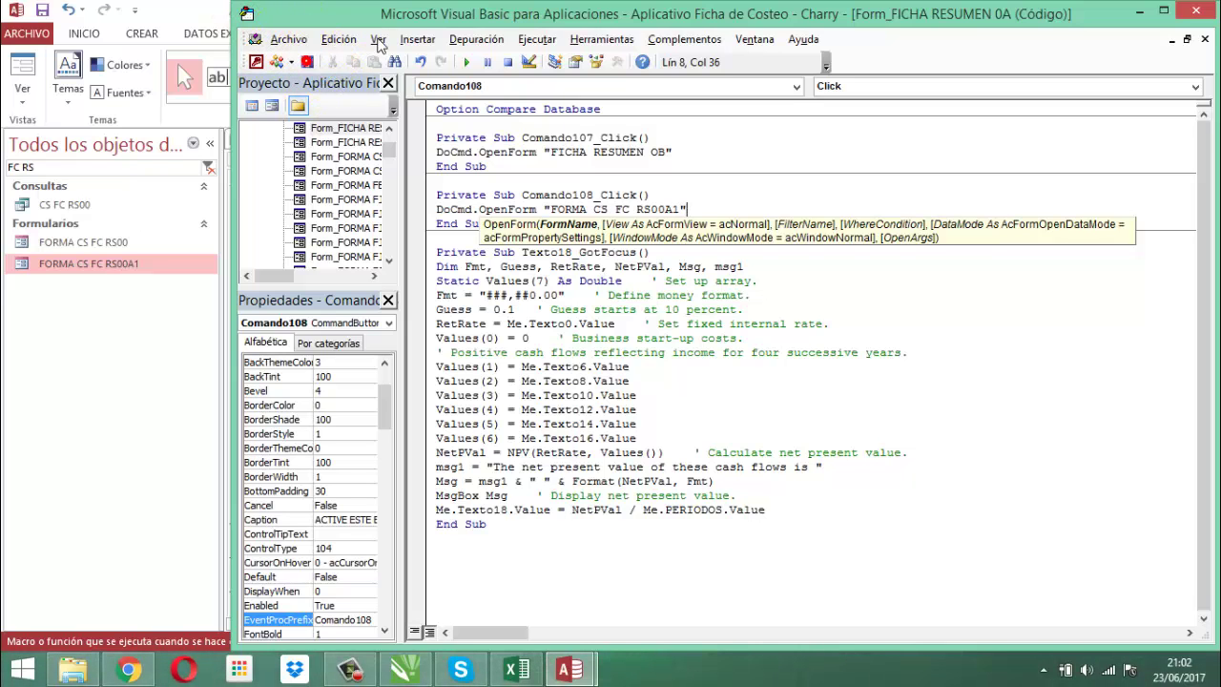
Step: Close the code editor and set the mouse-over colour of both command buttons on FICHA RESUMEN 0A to #D1EAF0
click(1197, 12)
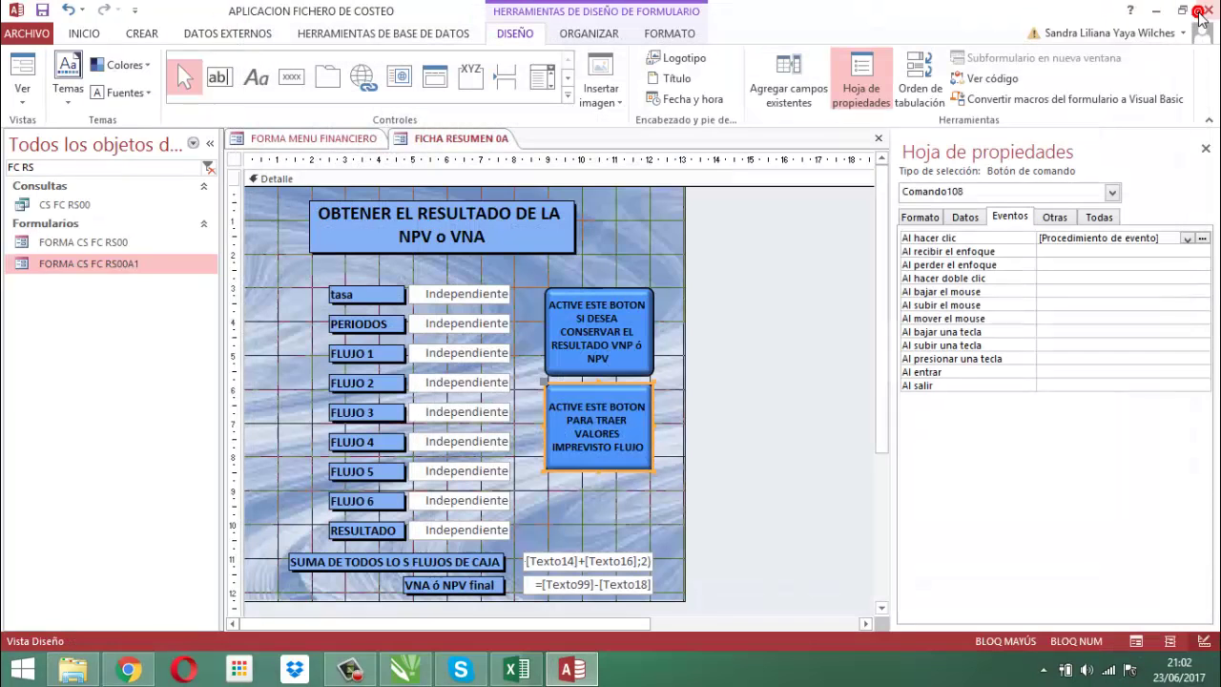
click(764, 216)
drag(742, 305, 599, 450)
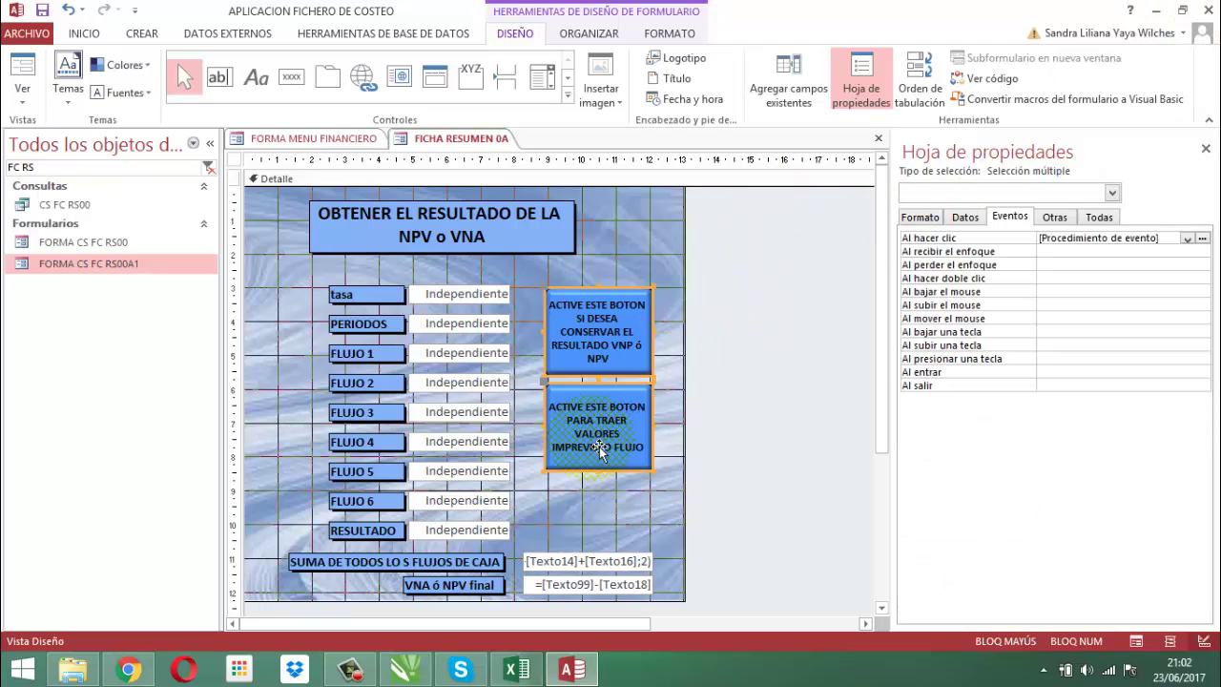
click(919, 218)
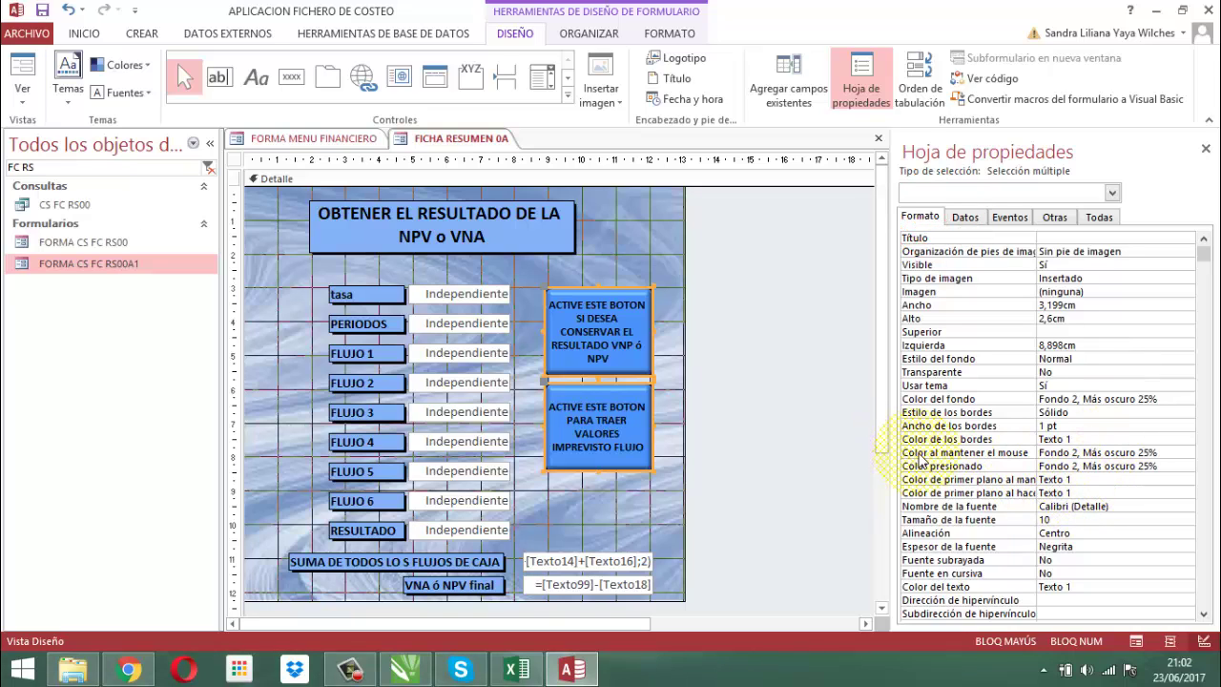
click(1182, 459)
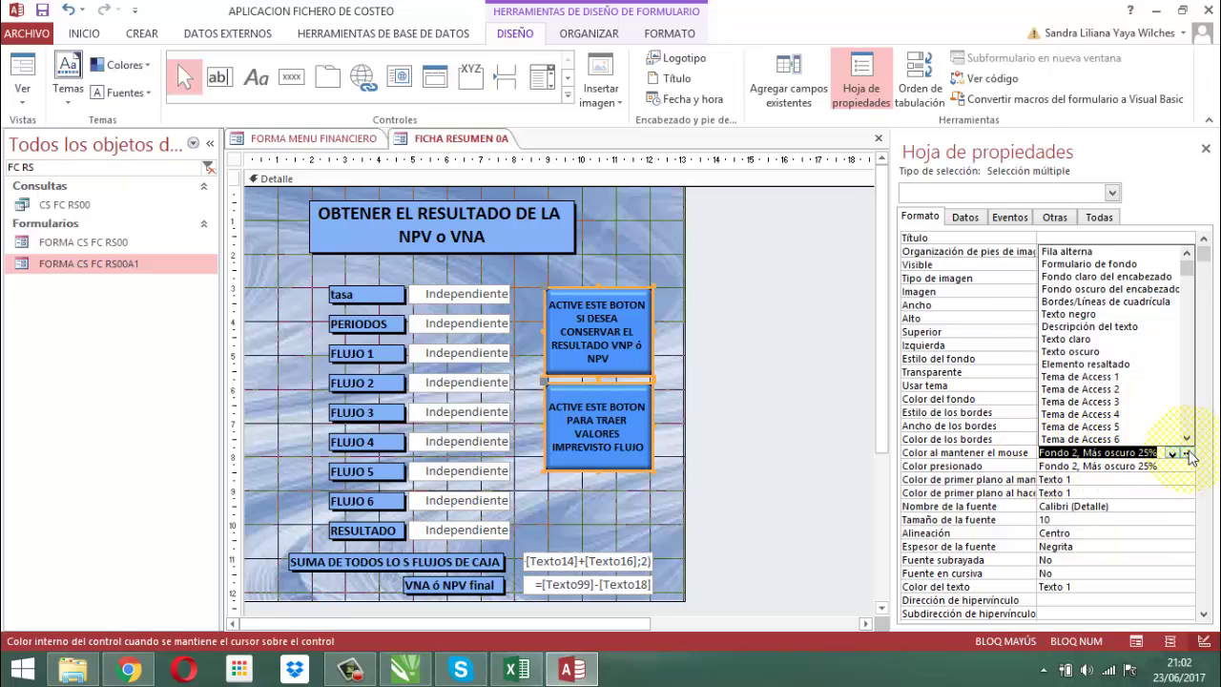
click(1188, 455)
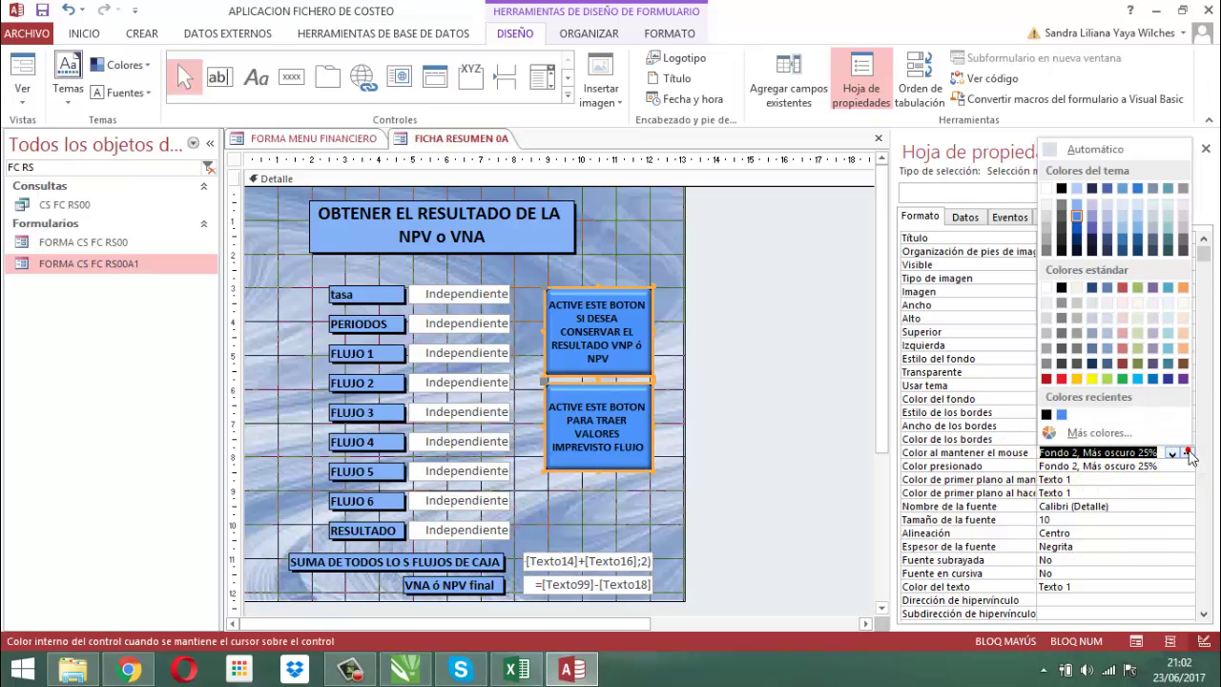
click(1171, 327)
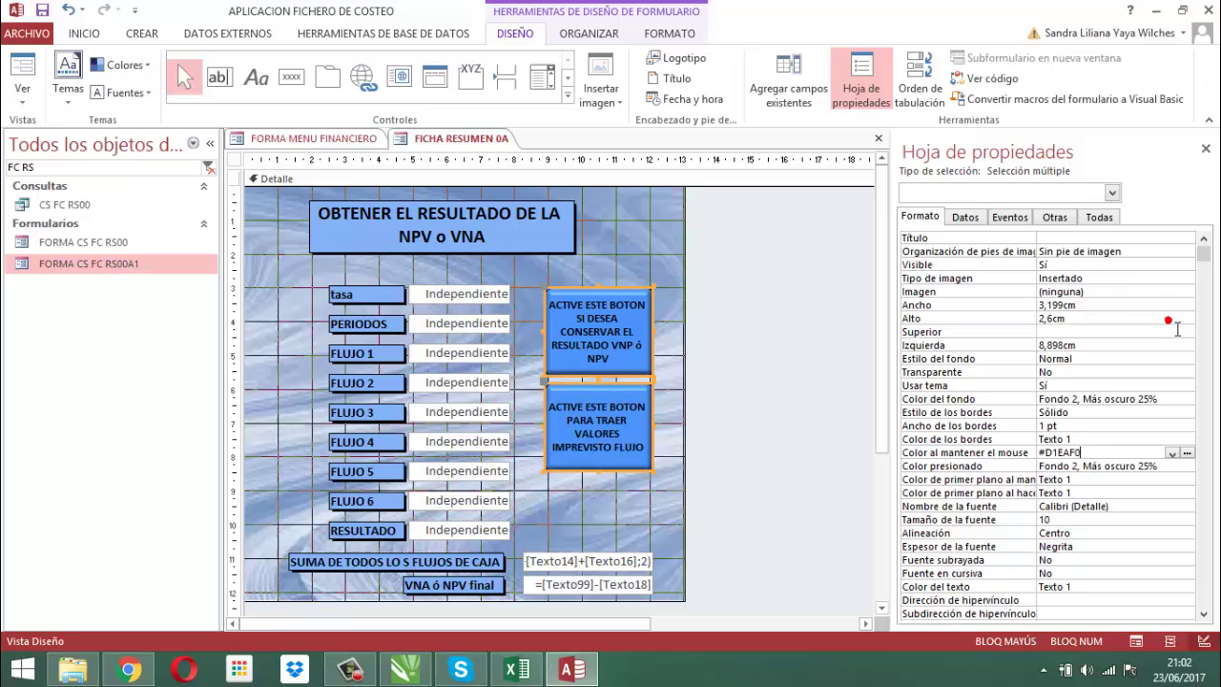
click(1206, 150)
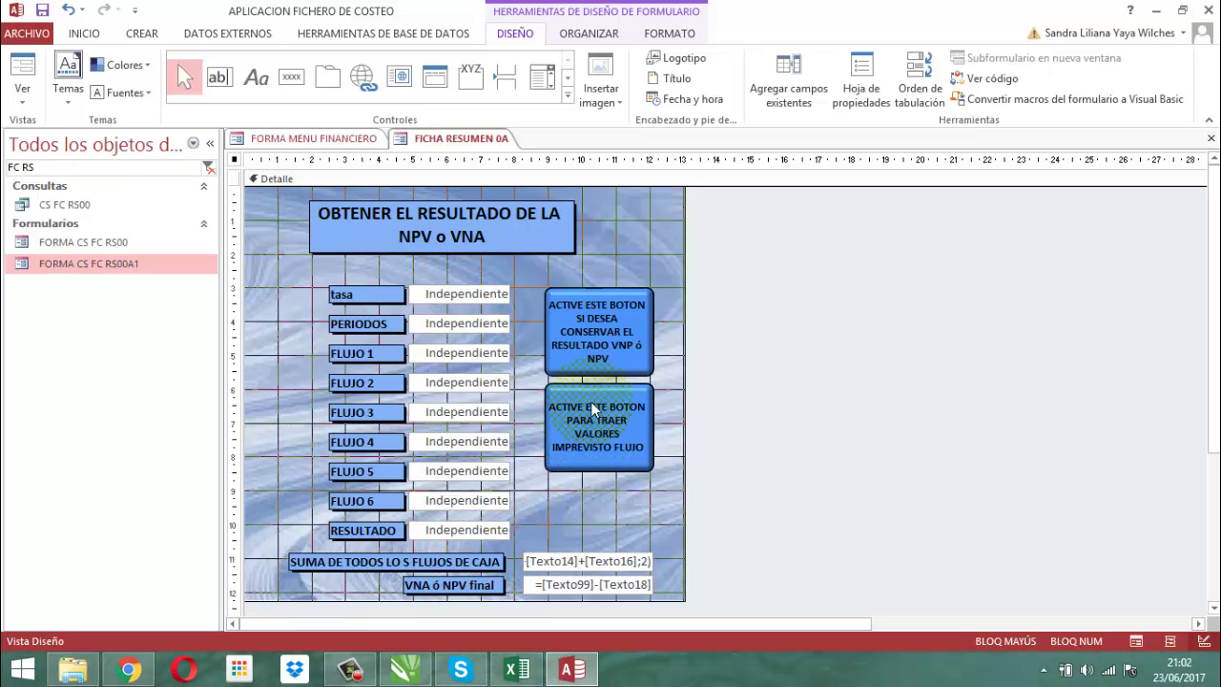
Step: Check the click event code of the button for keeping the VNP ó NPV result, and close the code and properties
click(583, 332)
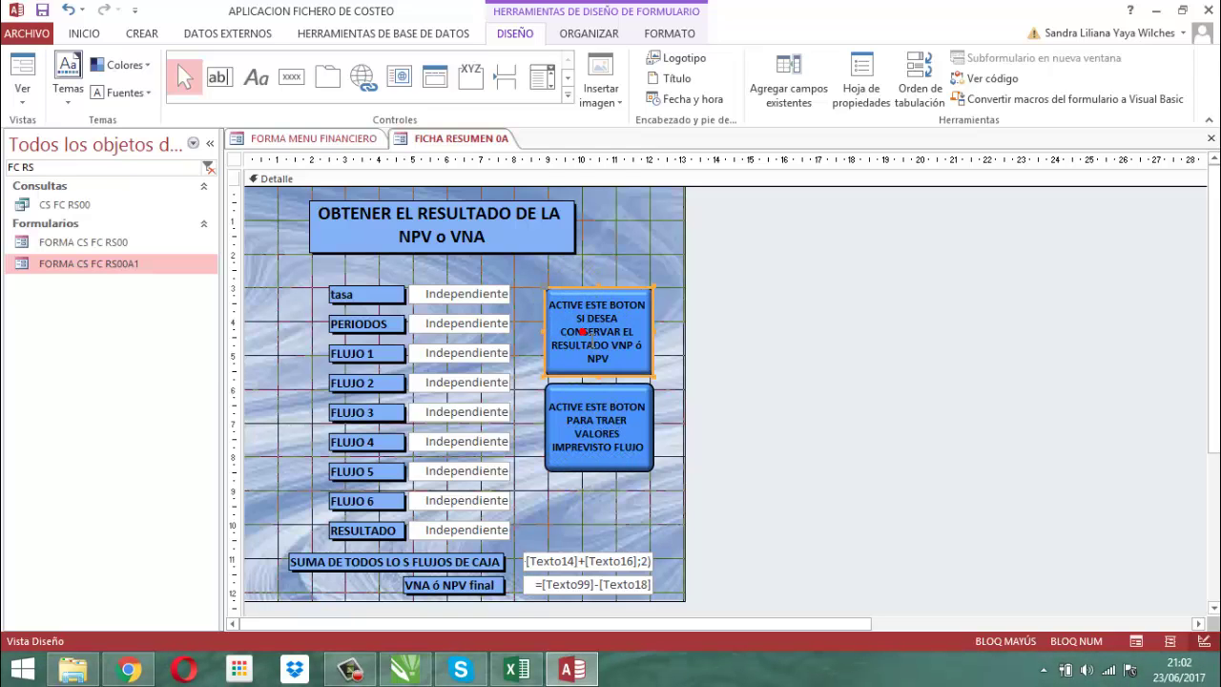
click(857, 80)
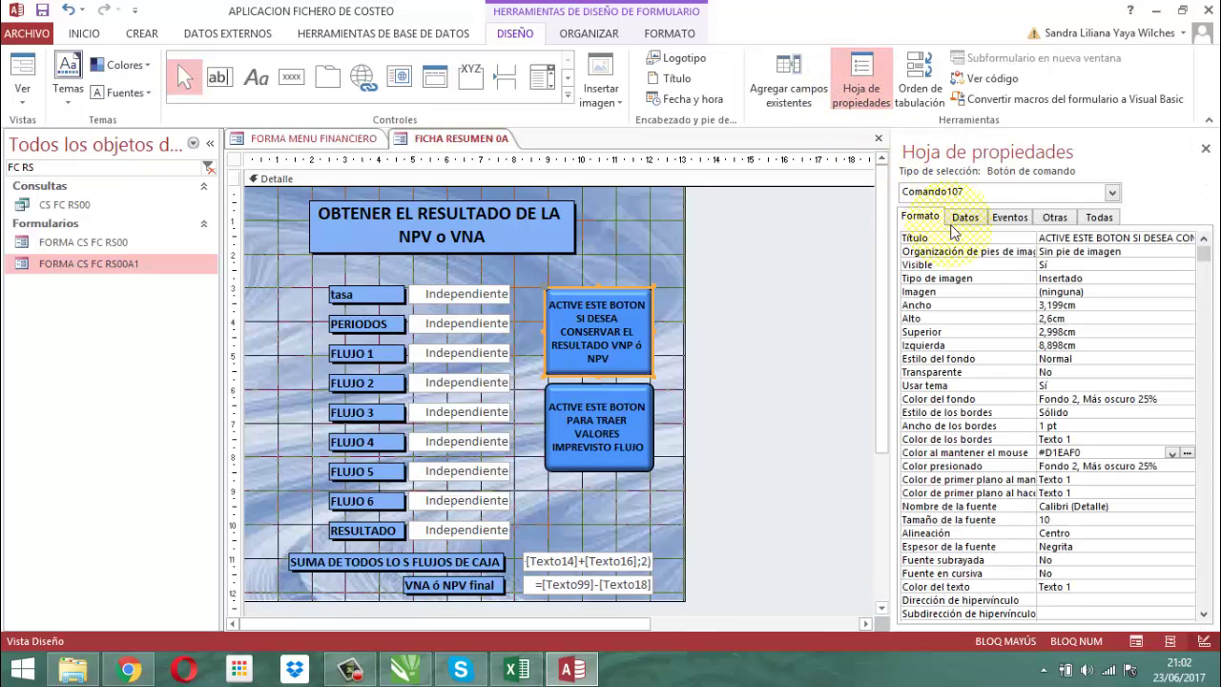
click(1009, 217)
click(1202, 240)
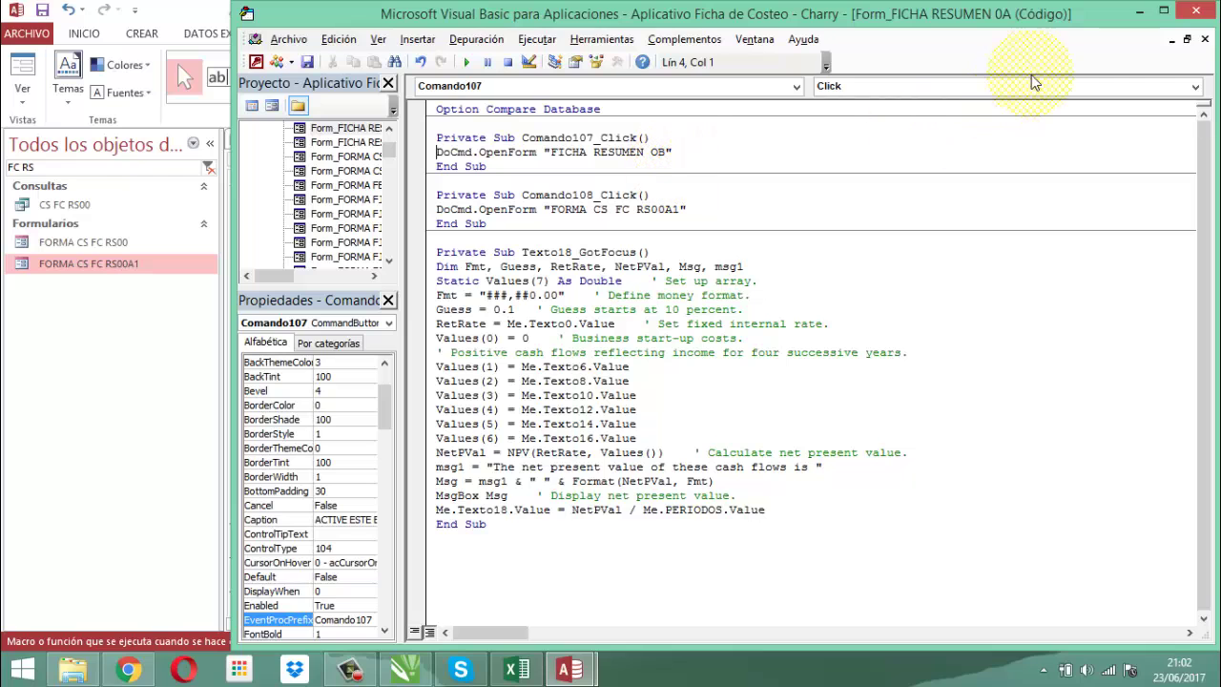
click(1197, 15)
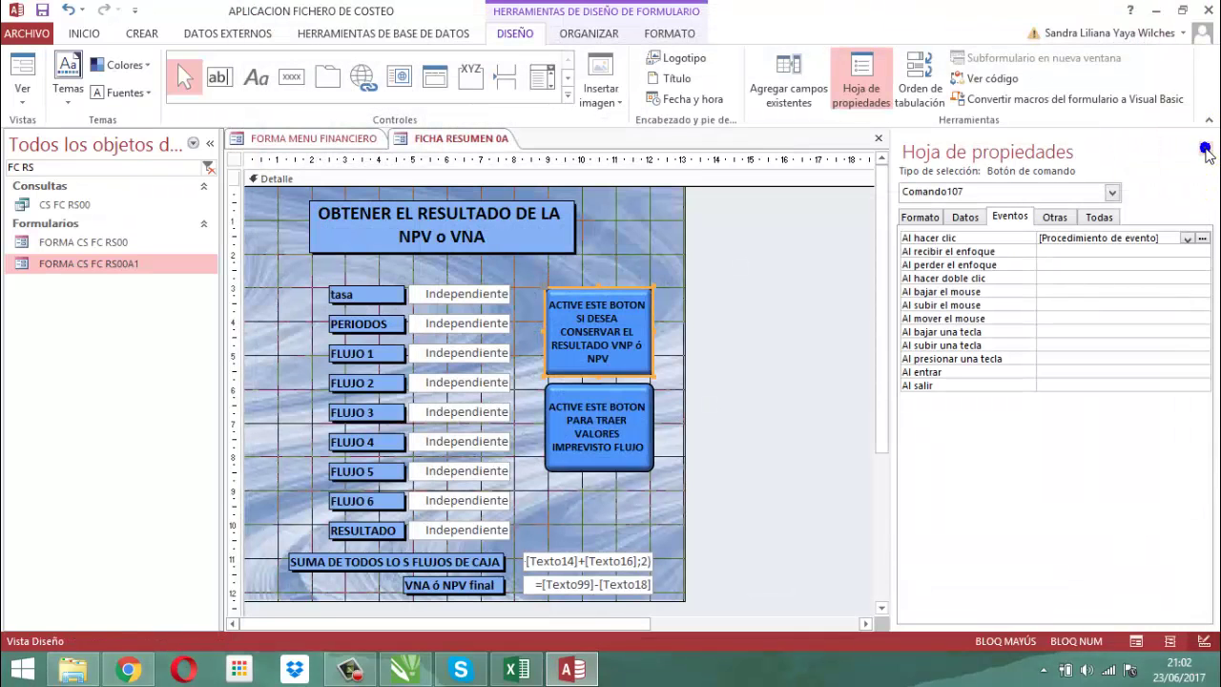
click(1207, 151)
click(907, 286)
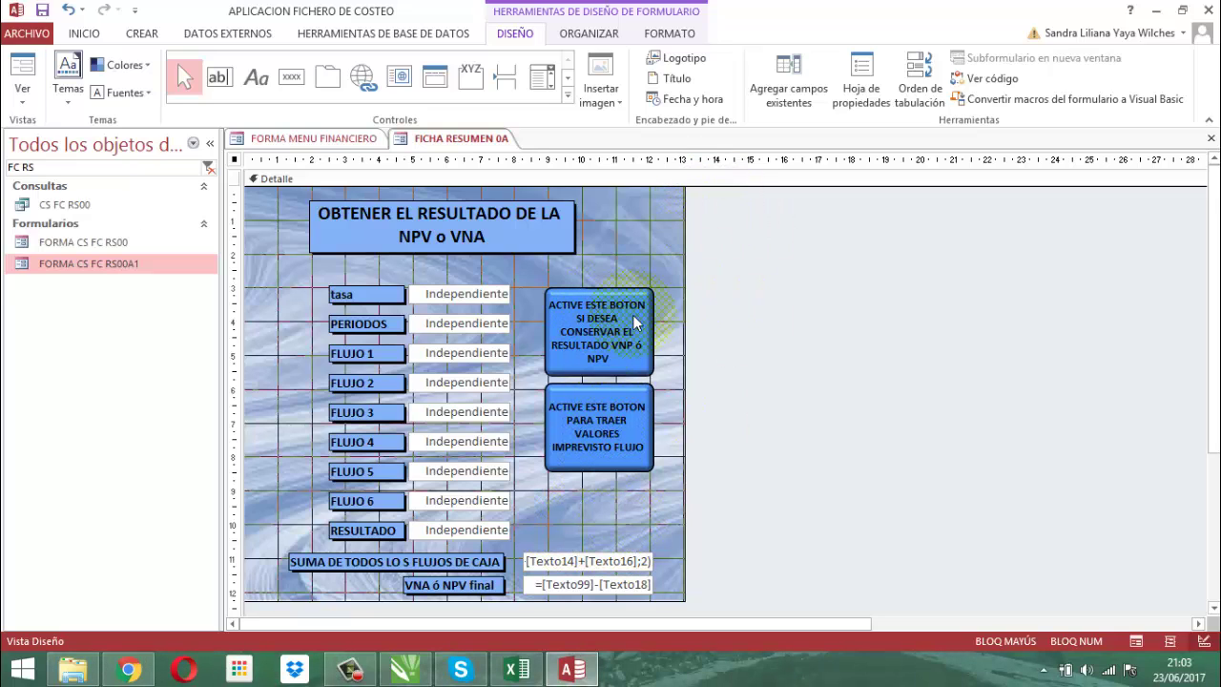
Step: Reduce the height of the VALORES IMPREVISTO FLUJO button so it just fits its caption
click(642, 463)
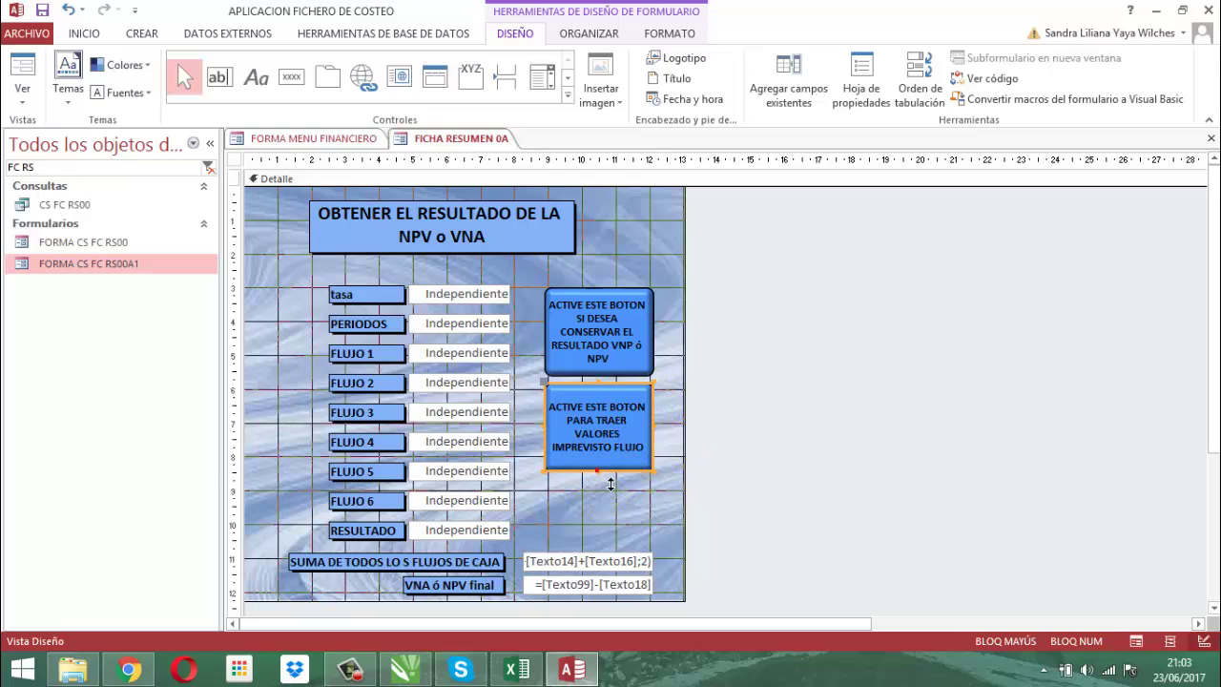
drag(601, 469, 598, 449)
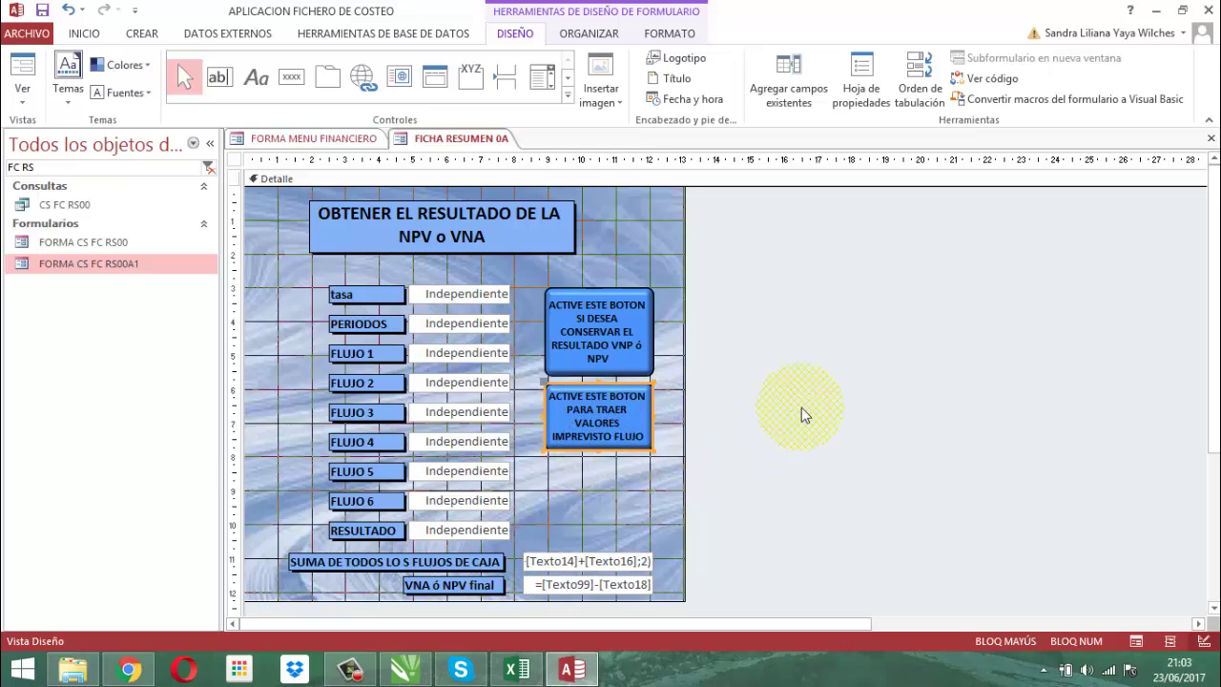
click(801, 408)
Step: Duplicate the VALORES IMPREVISTO FLUJO button directly below the original
click(612, 440)
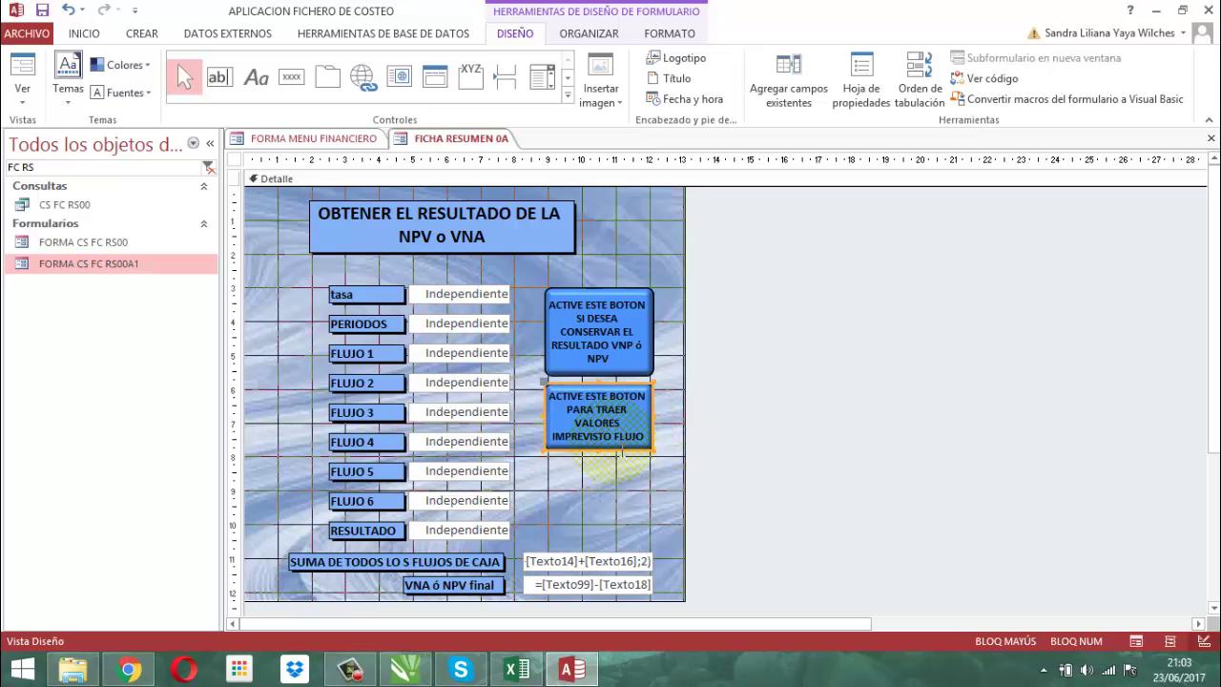
key(ctrl+c)
key(ctrl+v)
click(750, 455)
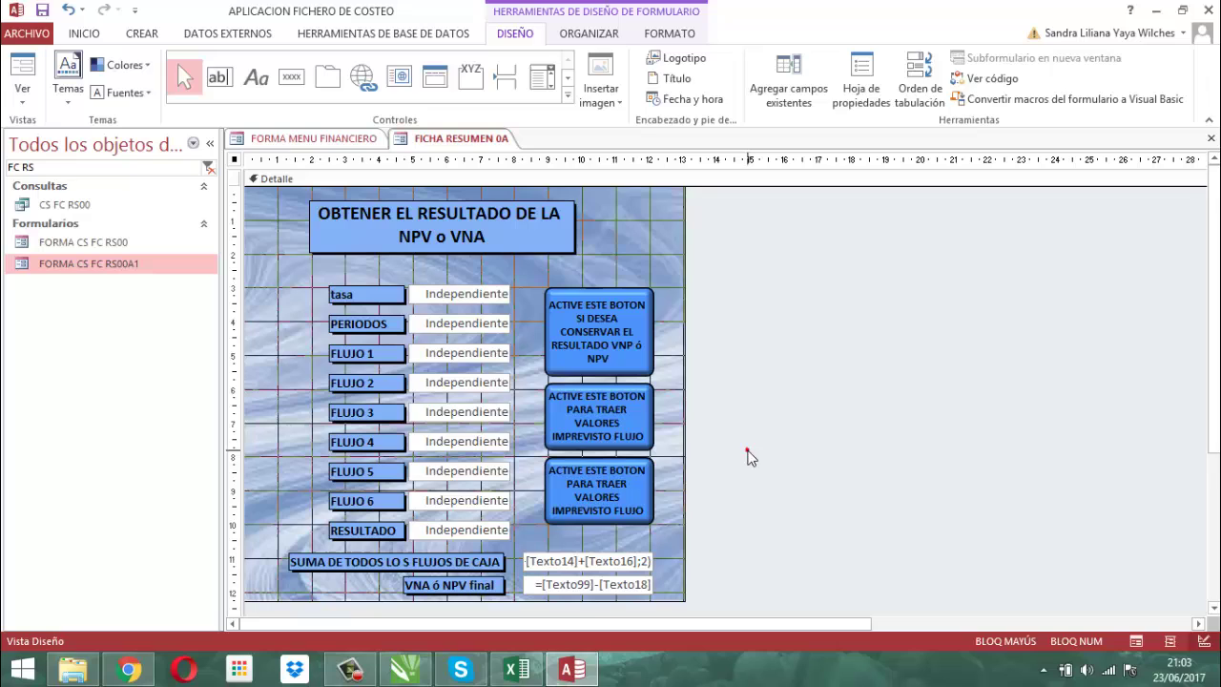
Step: Replace the duplicate button's wording after "ACTIVE ESTE BOTON" with text beginning "PARA GUARD"
click(604, 473)
drag(604, 473, 601, 477)
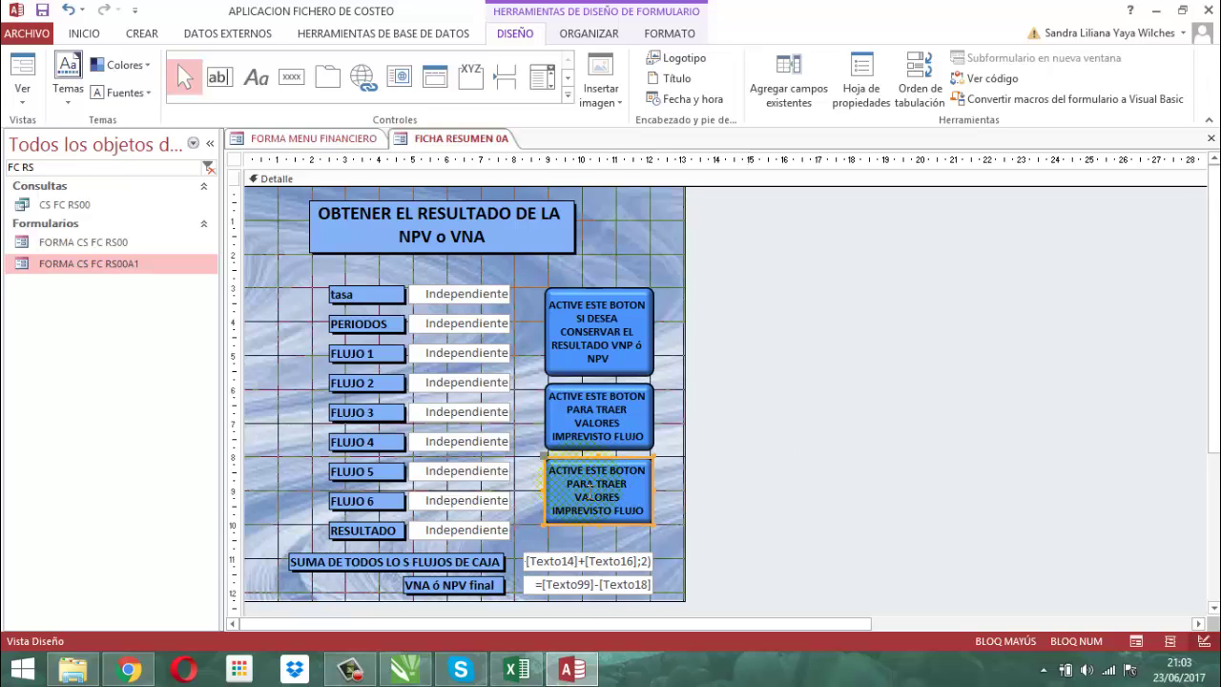
mouse_move(591, 490)
mouse_down()
mouse_move(569, 484)
mouse_move(658, 513)
mouse_up()
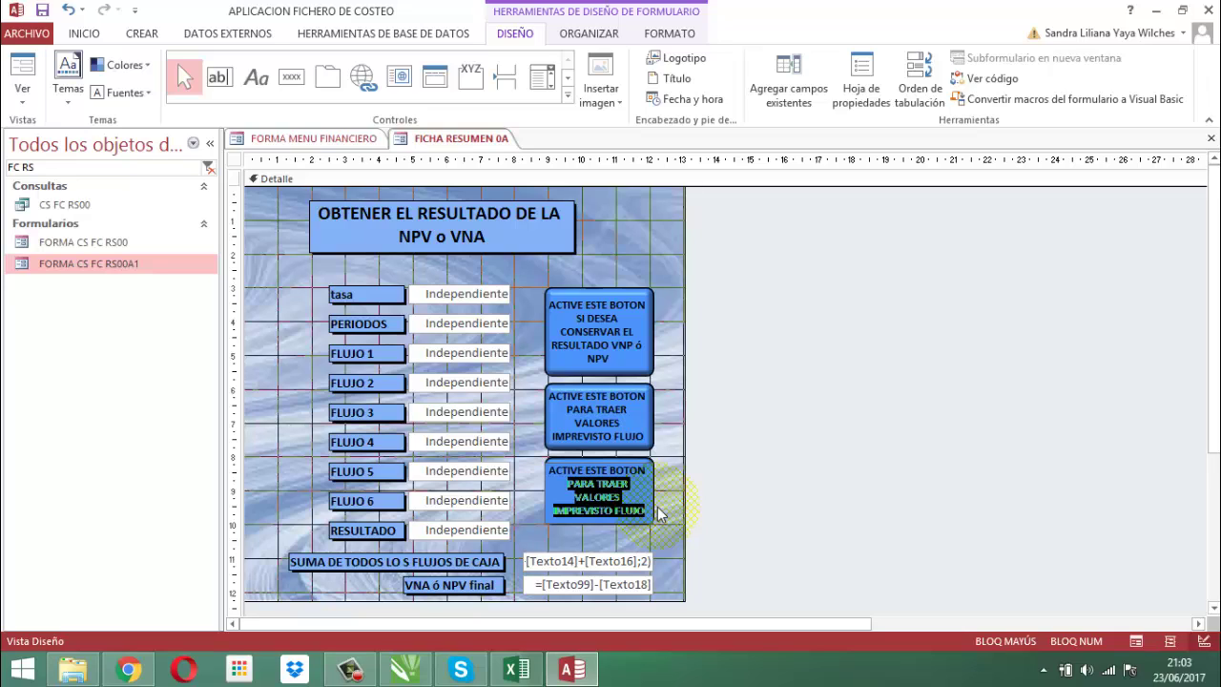
text(PARA GUARD)
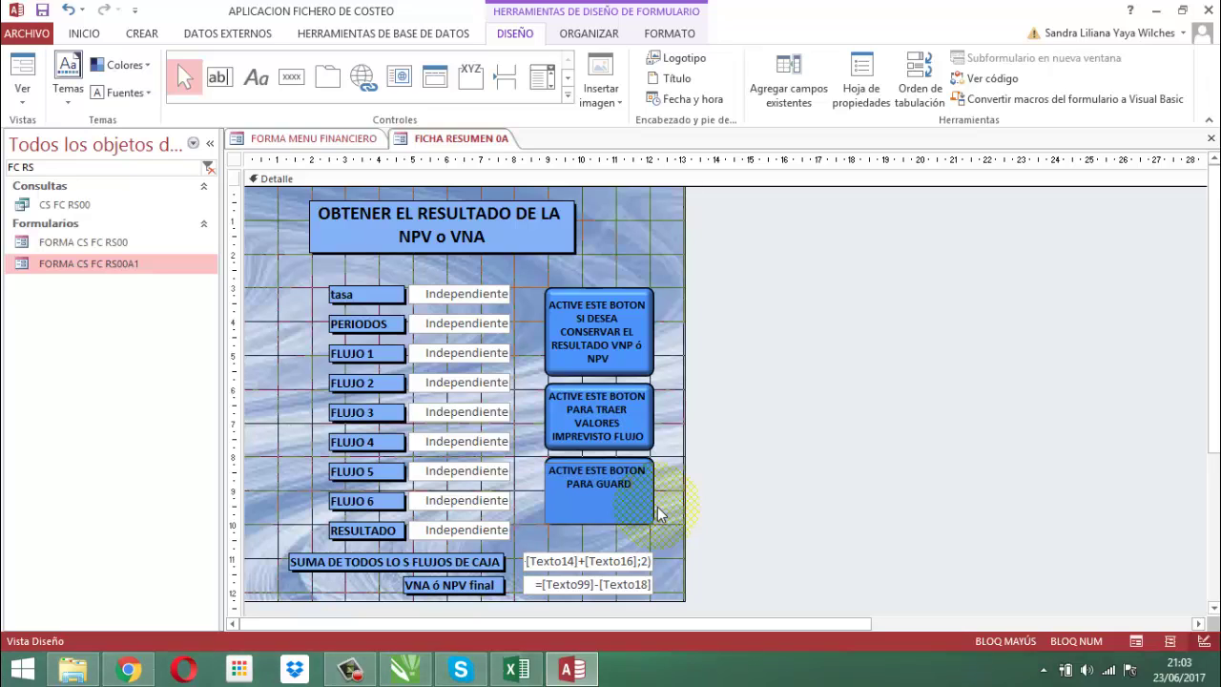
Step: Complete the lowest blue button's caption so it reads ACTIVE ESTE BOTON PARA GUARDAR DATO NPV IMPREVISTOS
text(AR DATO)
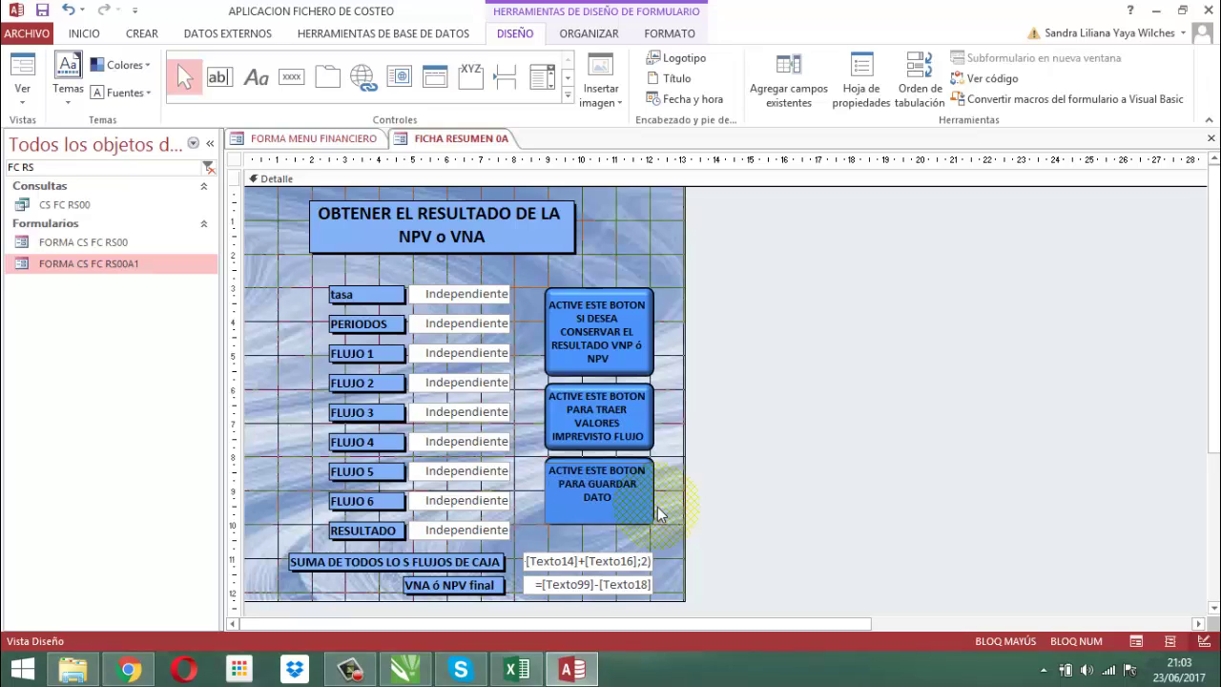
text( NPV IMPREV)
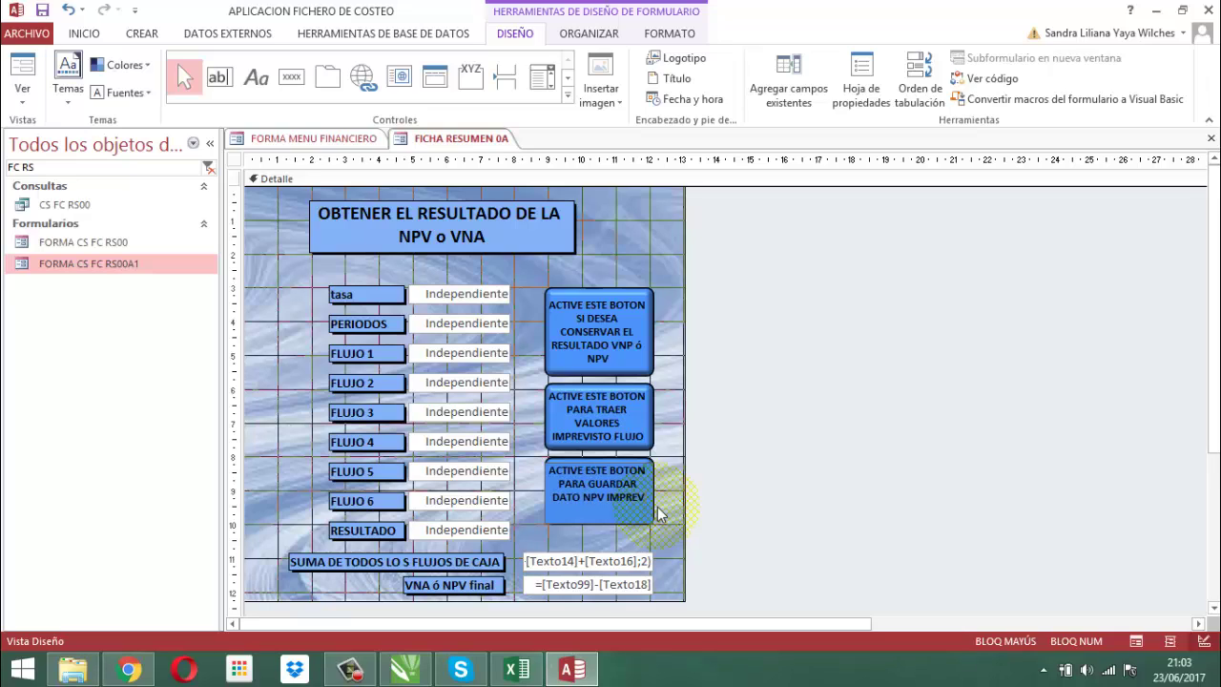
text(ISTOS)
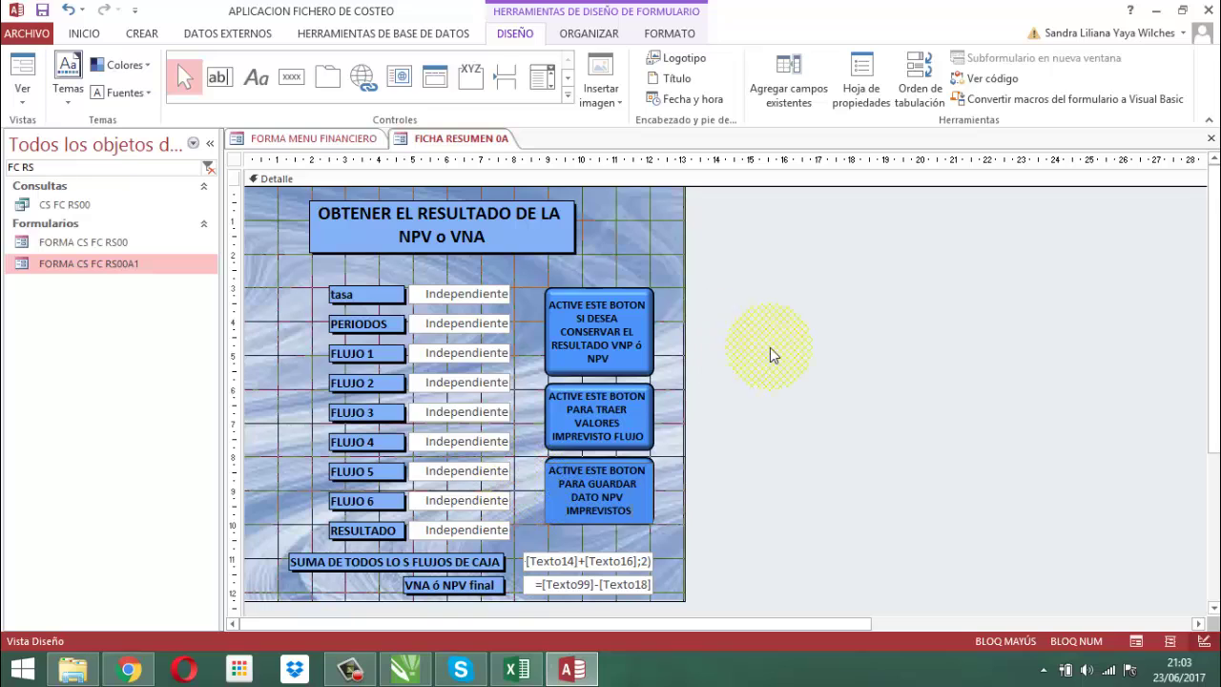
click(781, 371)
click(603, 514)
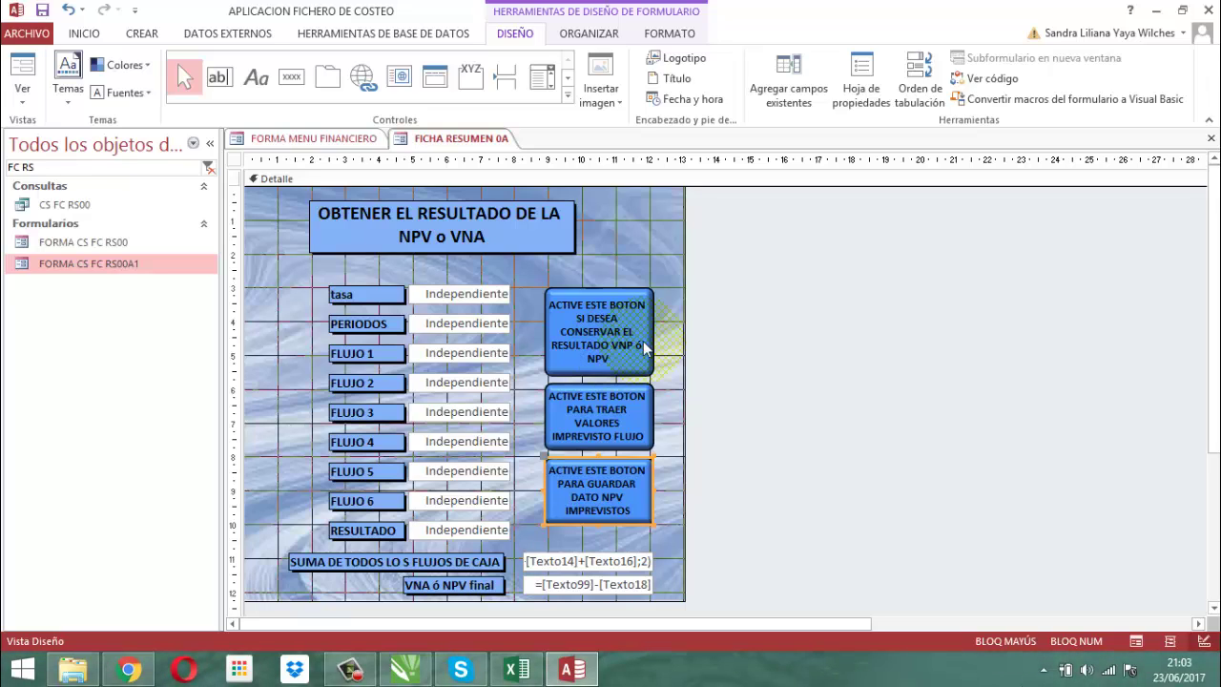
click(818, 339)
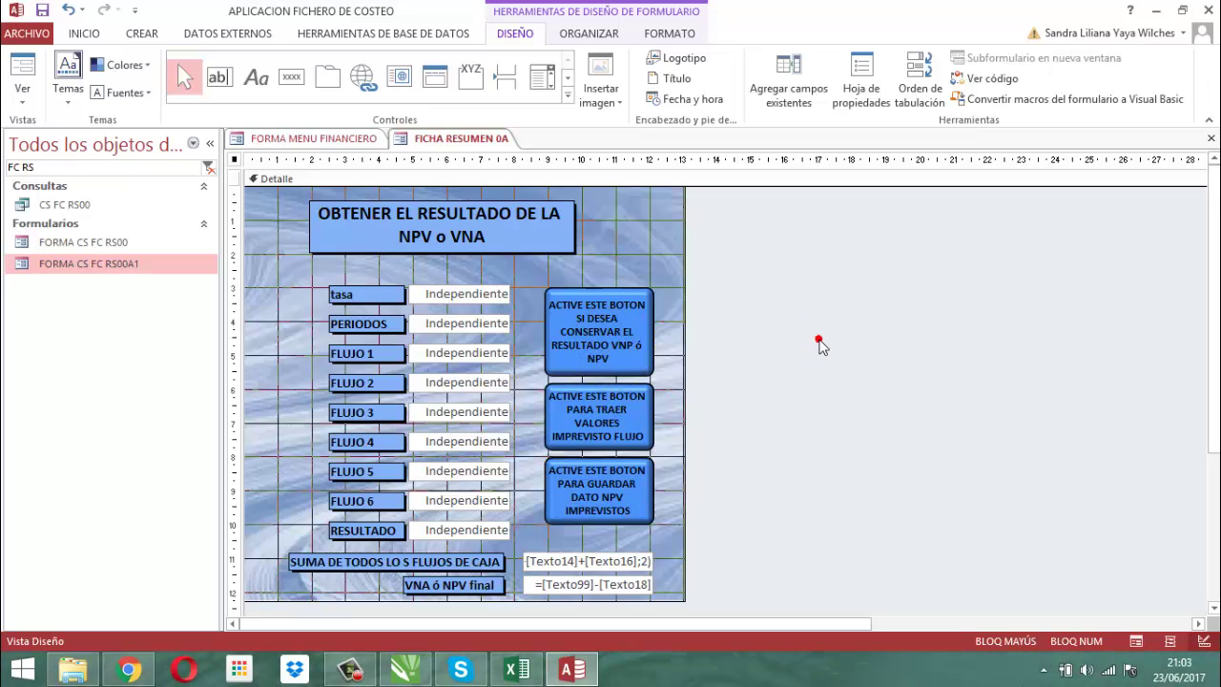
Step: Check the name of the VNA ó NPV final text box in its property sheet, and close the sheet
click(607, 584)
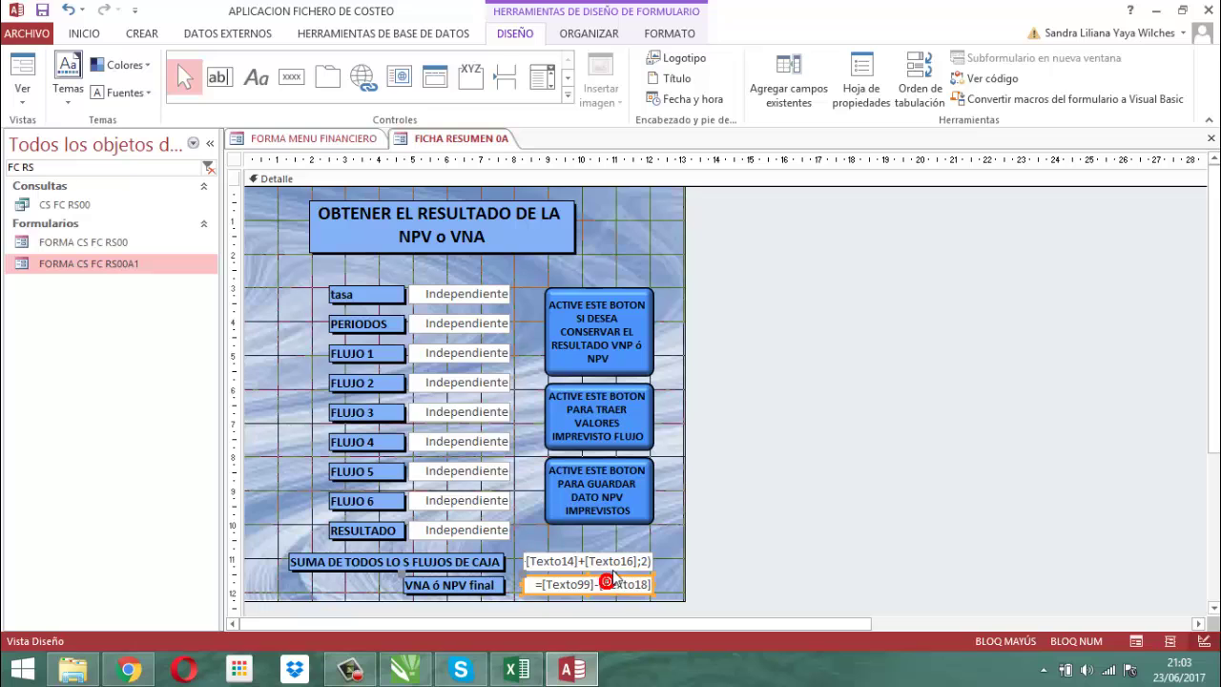
click(601, 584)
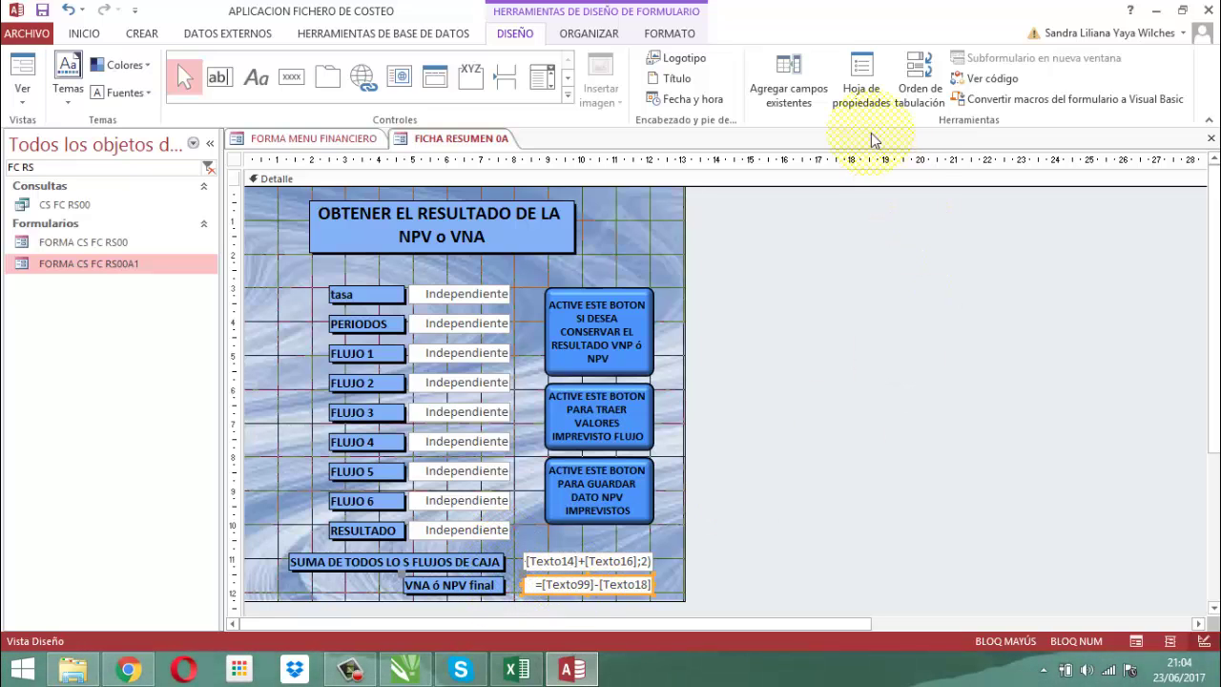
click(862, 87)
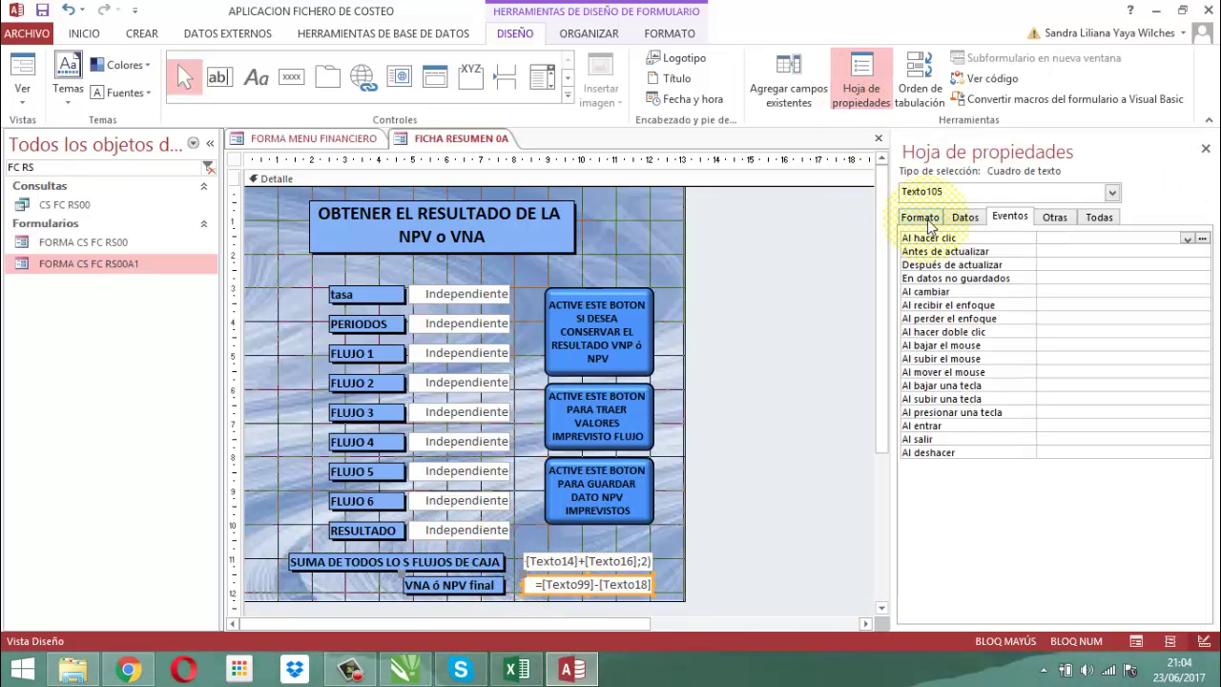
click(1206, 152)
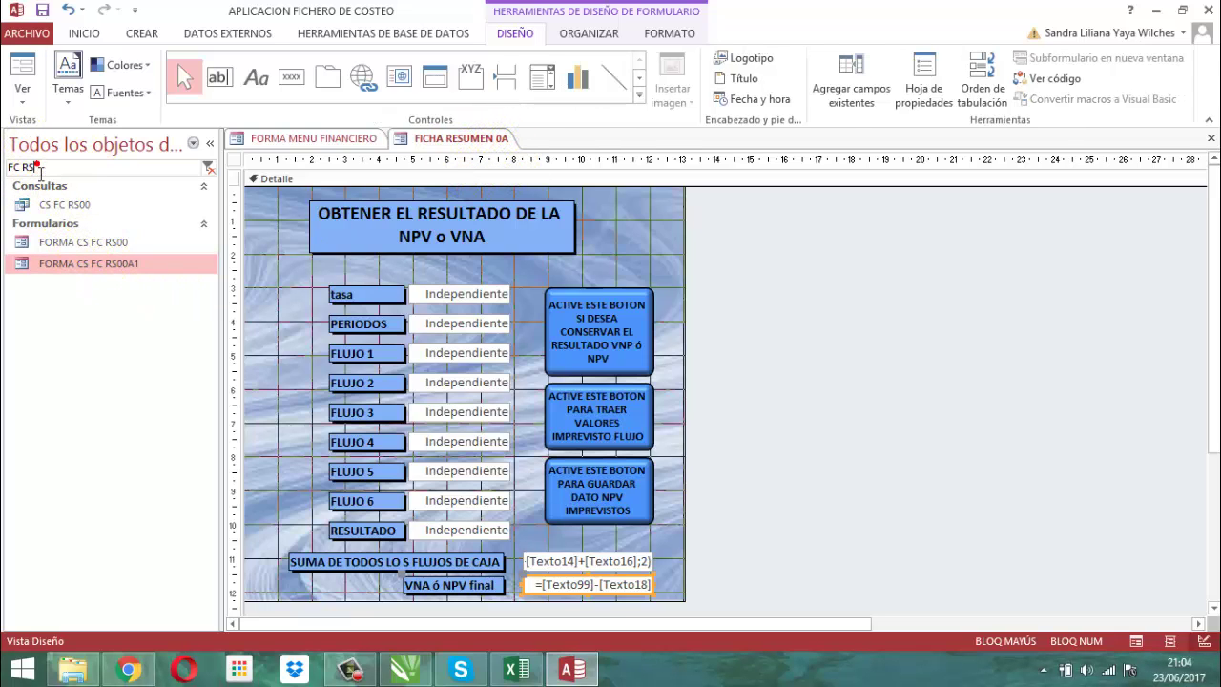
Step: Filter the database objects by FICHA and copy the form FICHA RESUMEN OB
drag(46, 167, 3, 176)
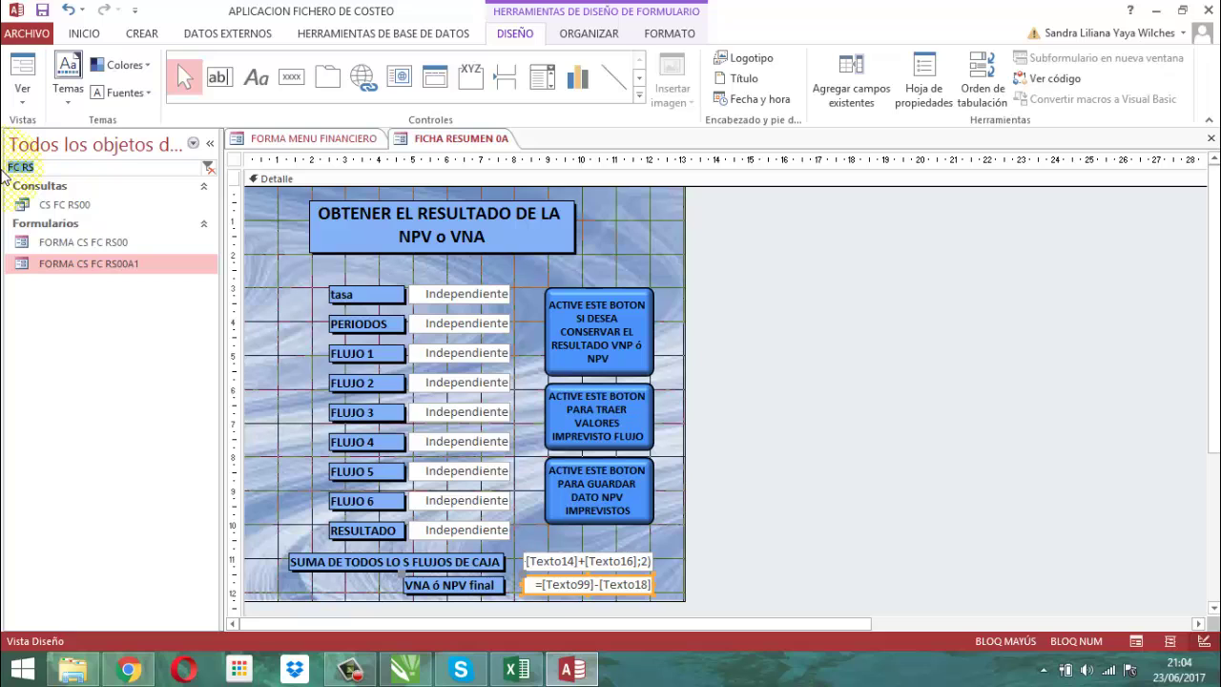
text(FICHA)
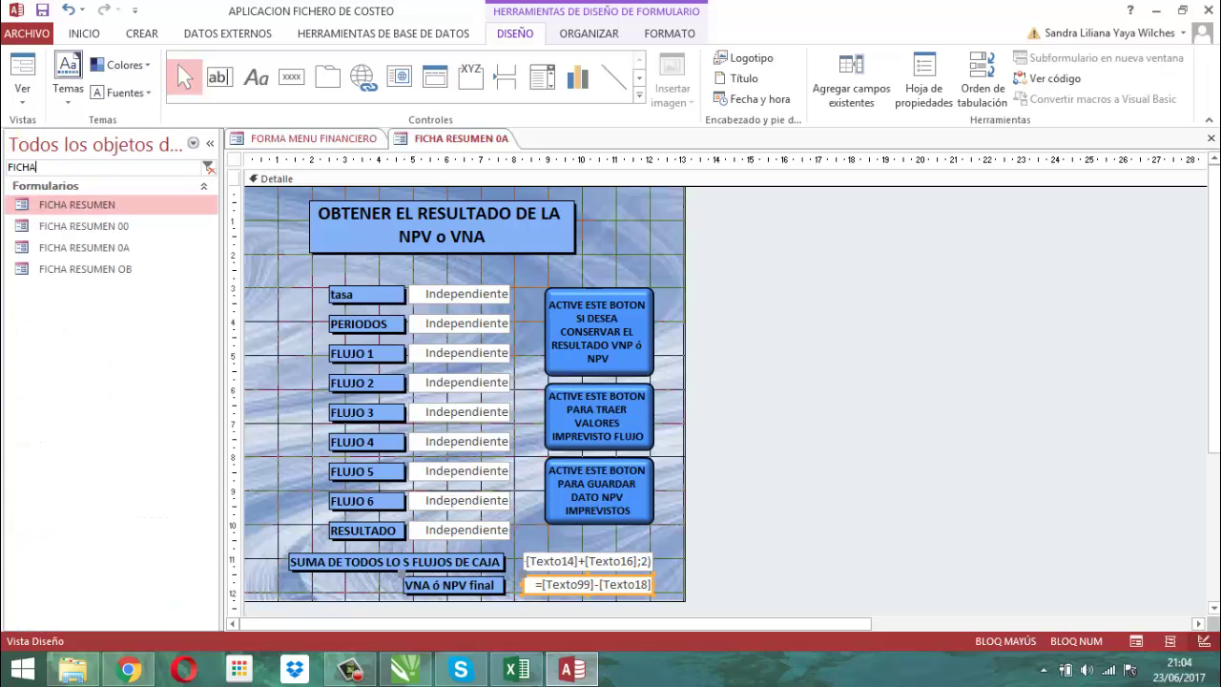
click(122, 270)
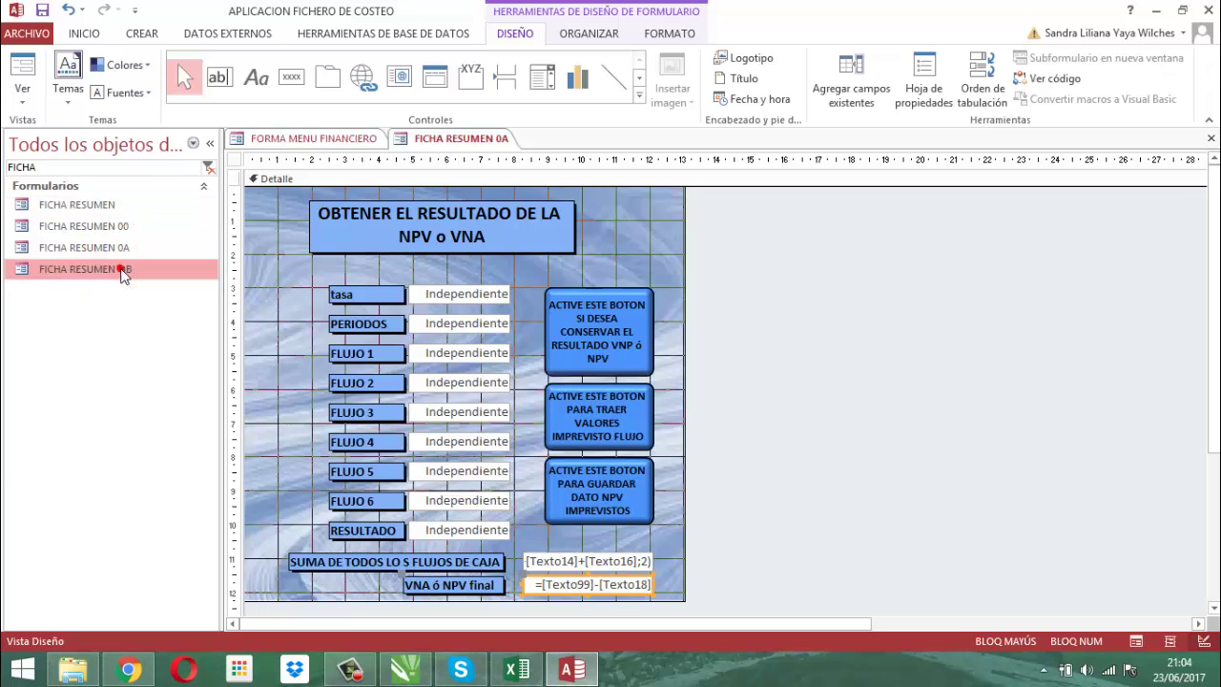
right_click(122, 272)
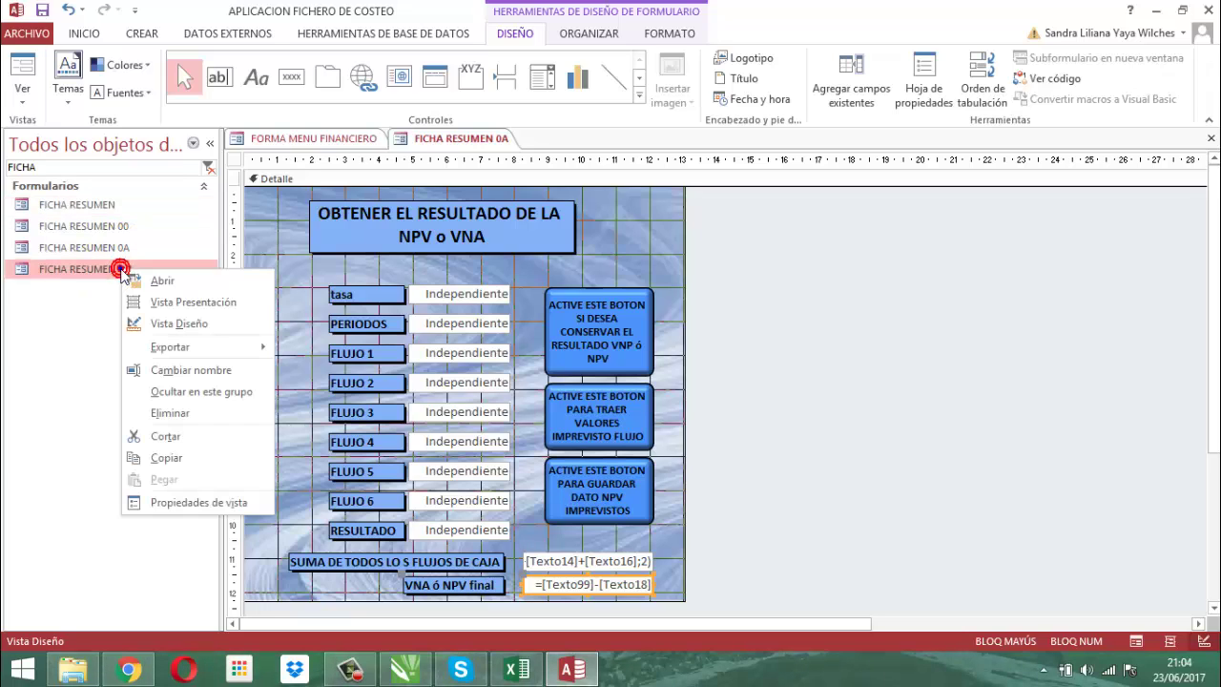
click(167, 458)
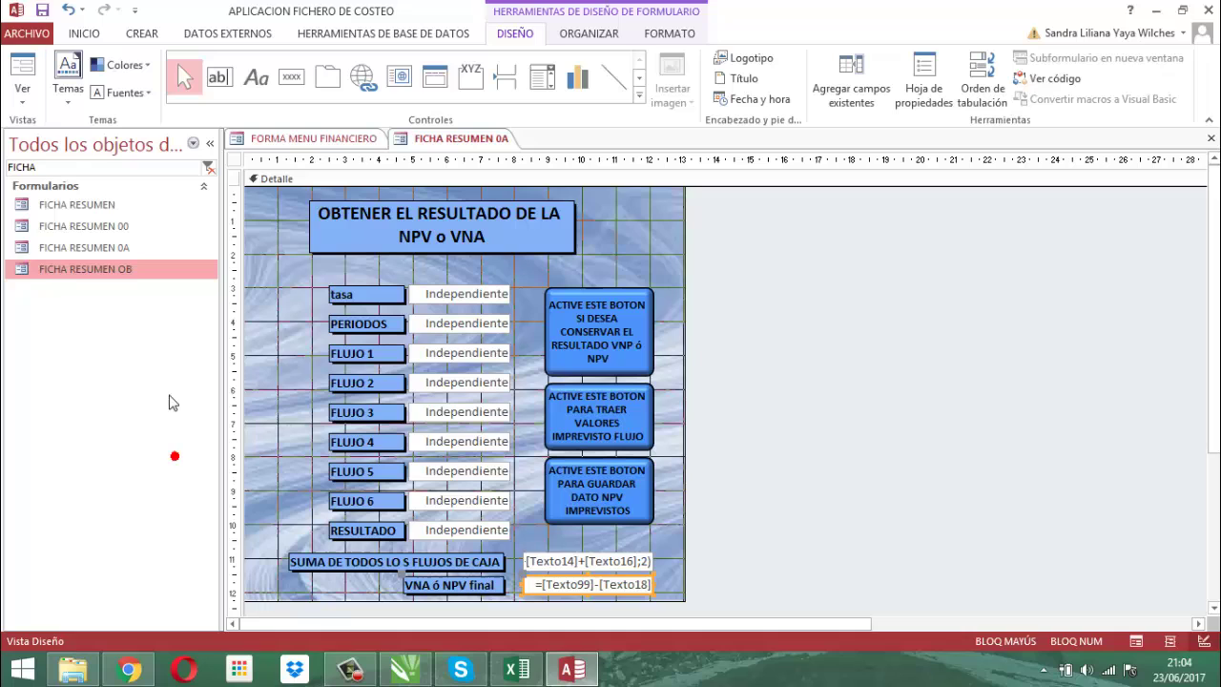
Step: Paste the copied form under the name FICHA RESUMEN OB1
right_click(112, 271)
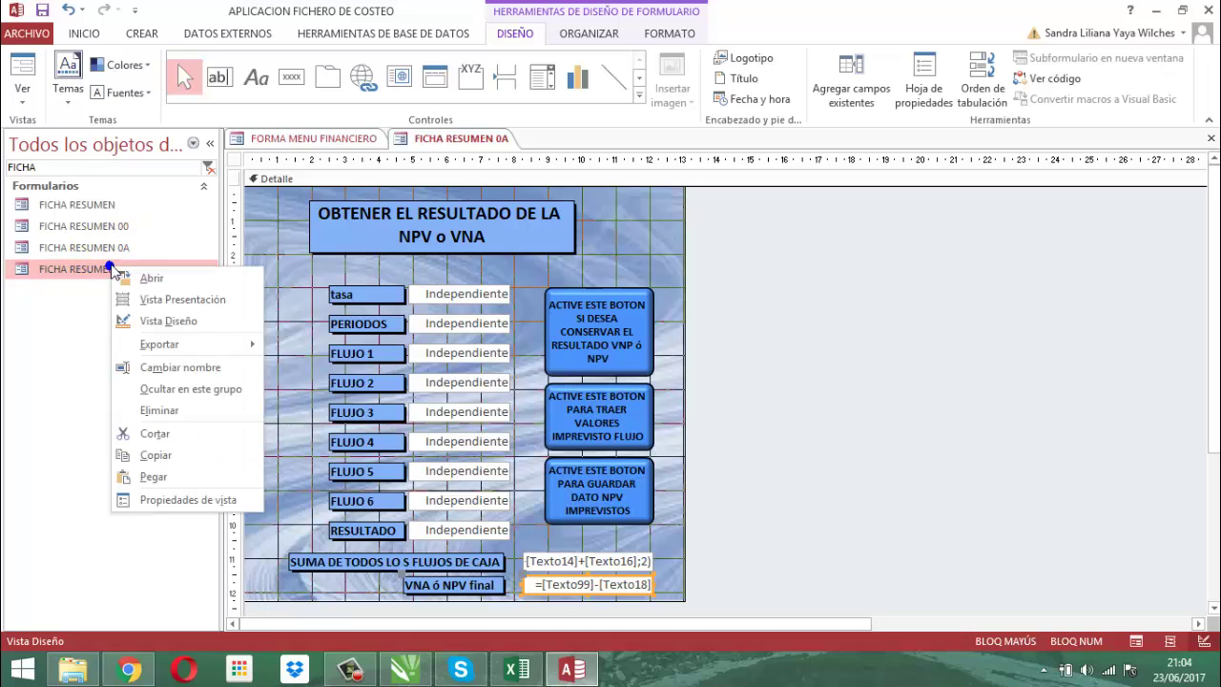
click(166, 468)
click(668, 239)
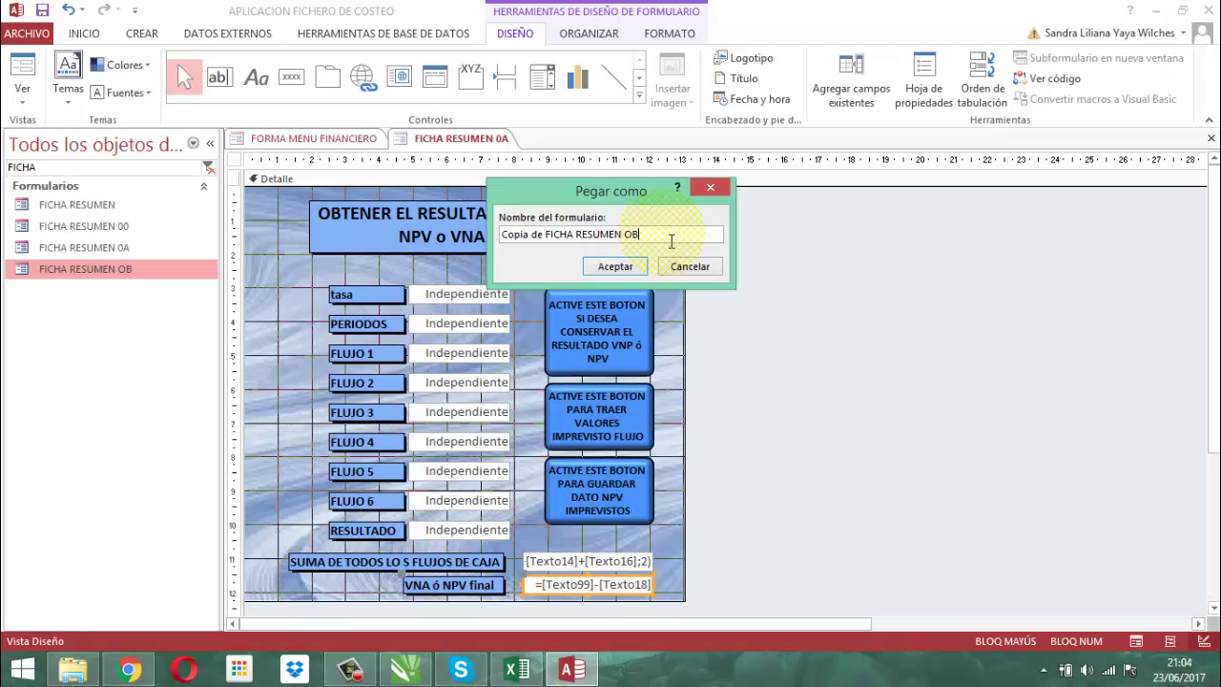
text(1)
key(Home)
key(Delete)
key(Delete)
key(Delete)
key(Delete)
key(Delete)
key(Delete)
key(Delete)
key(Delete)
key(Delete)
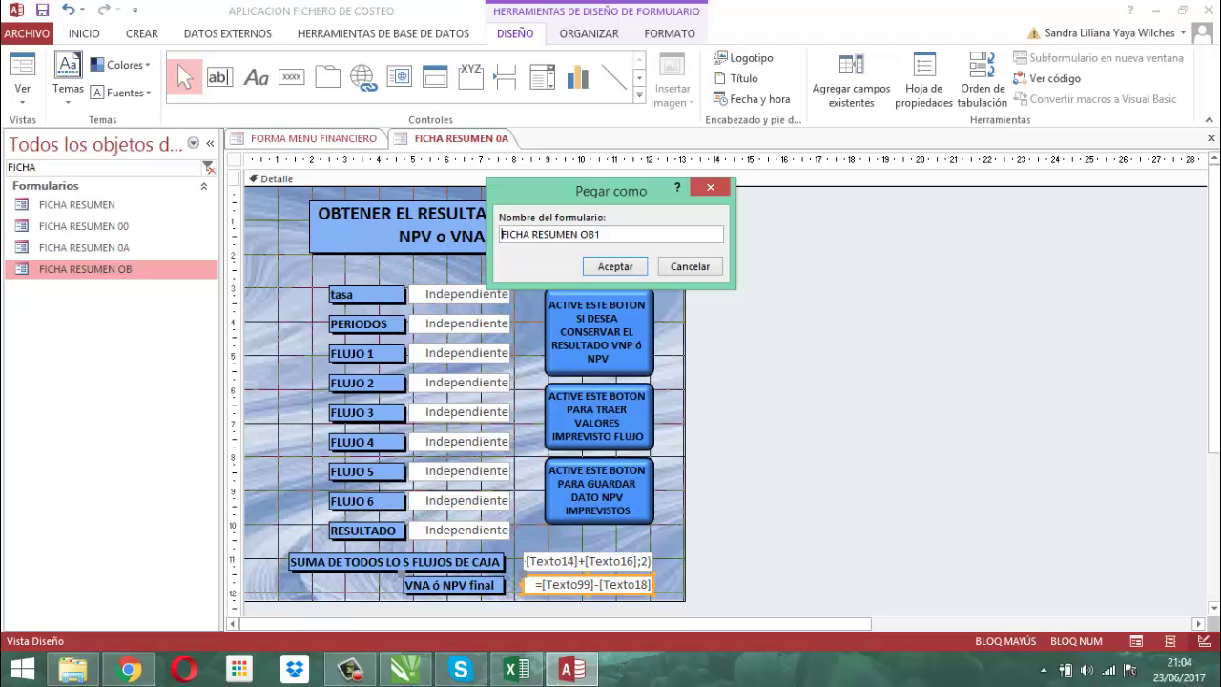
click(623, 268)
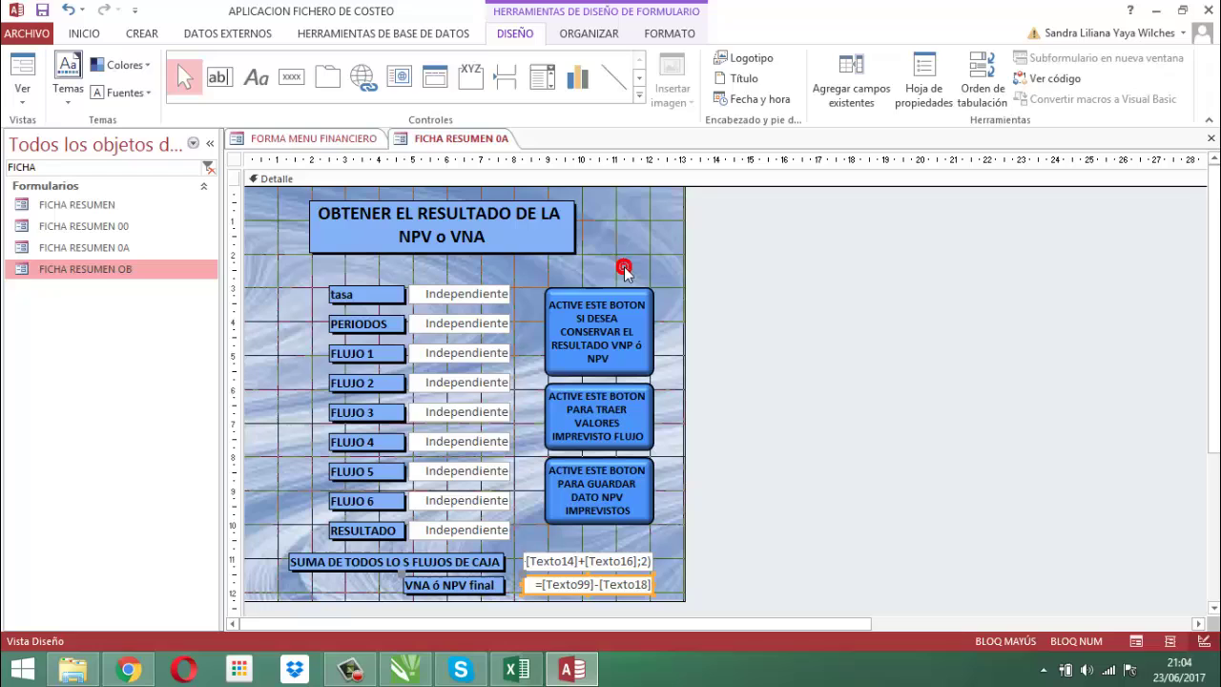
click(767, 267)
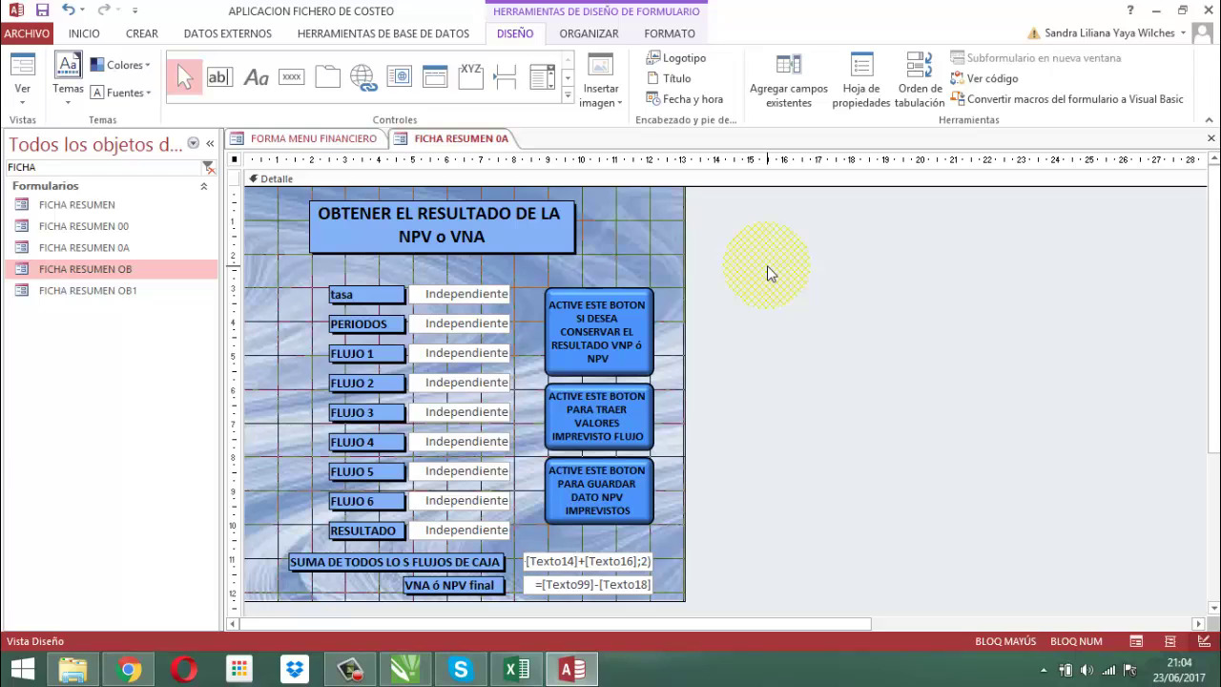
Step: Open the form FICHA RESUMEN OB1 in Design view
click(106, 295)
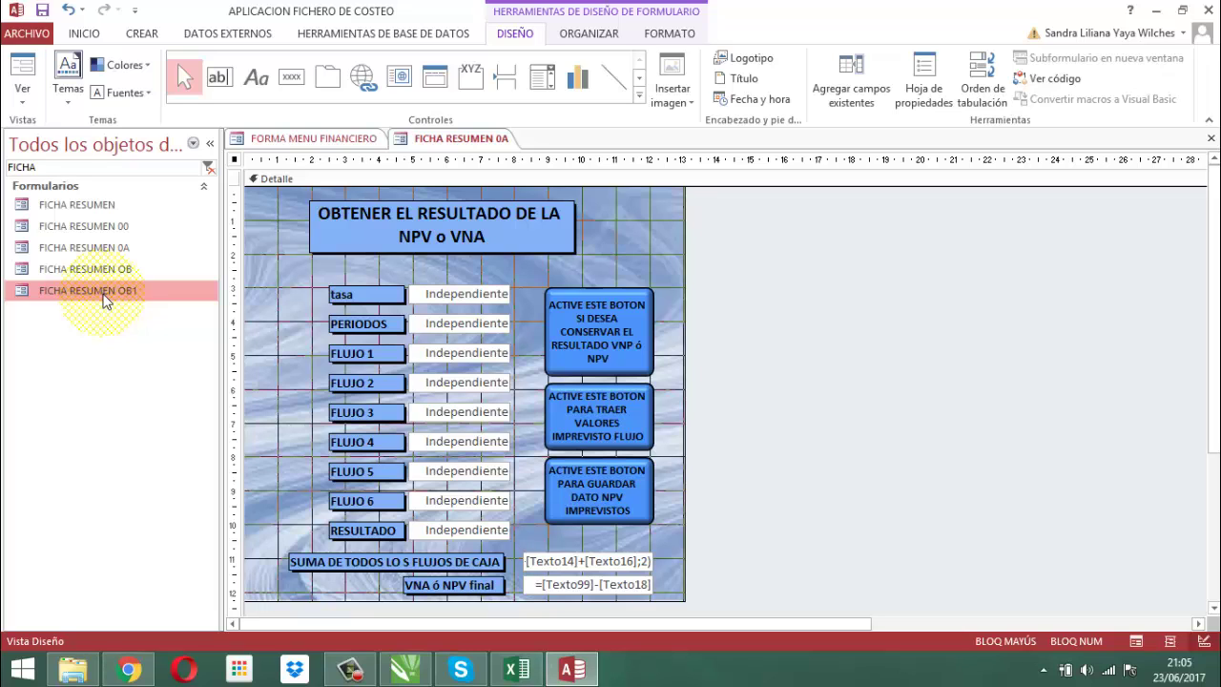
right_click(106, 298)
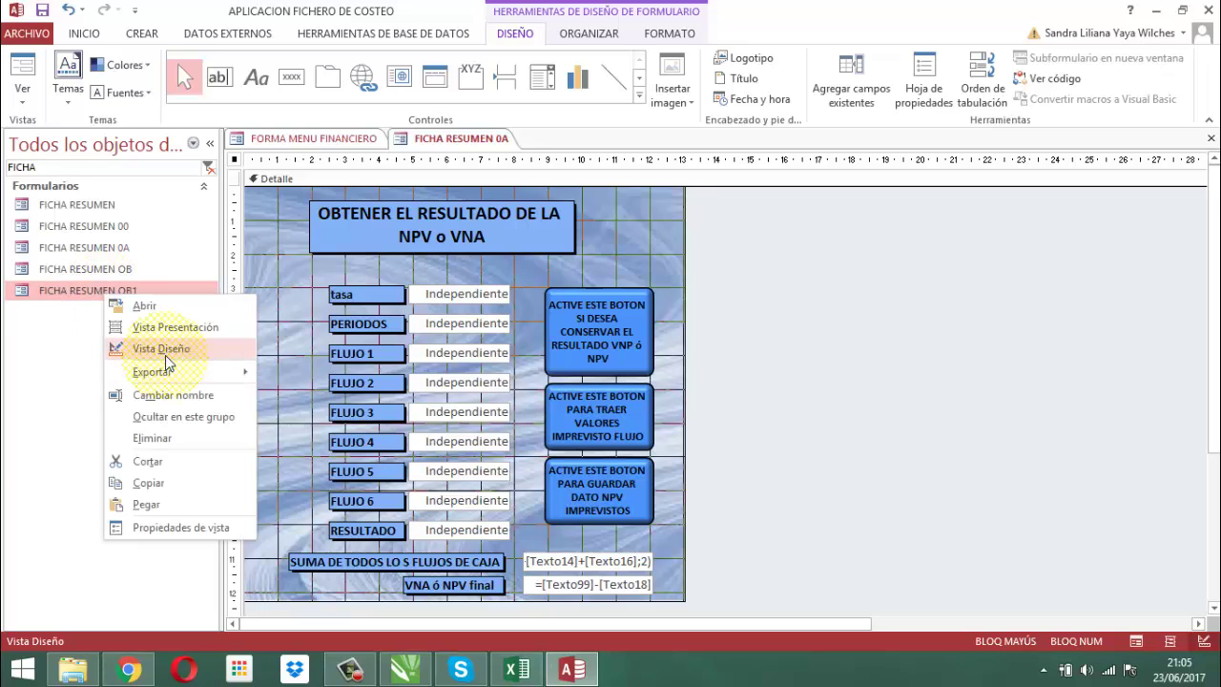
click(163, 348)
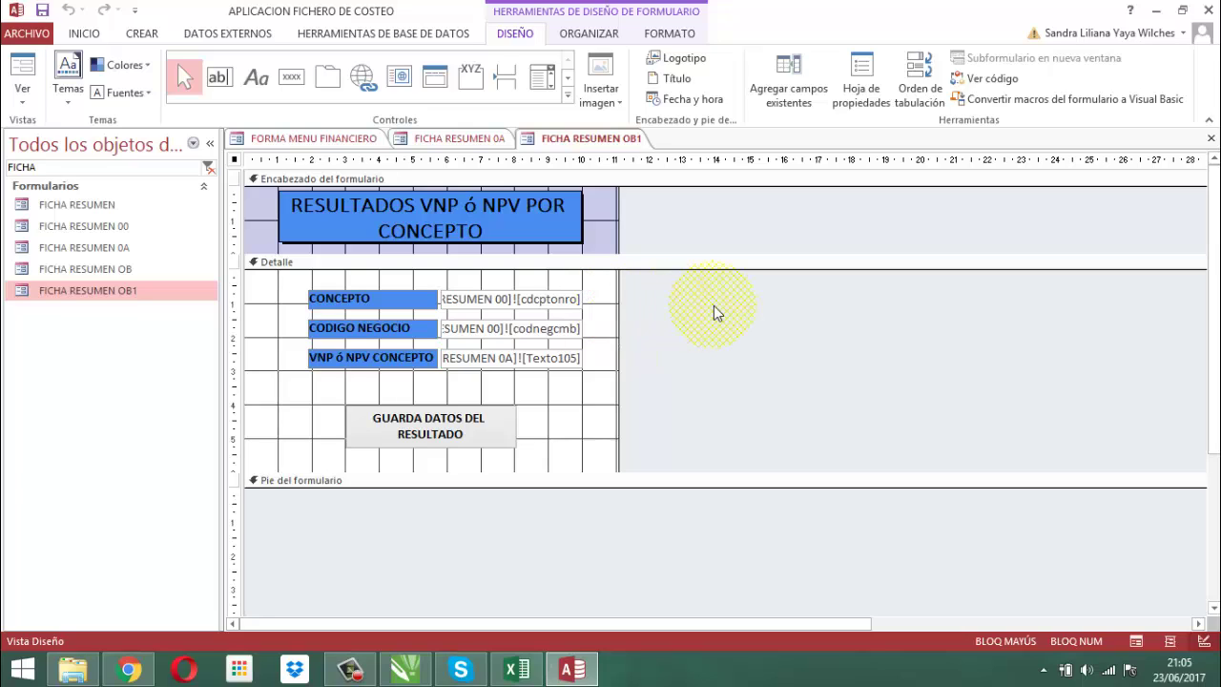
Step: Give the GUARDA DATOS DEL RESULTADO button a blue background fill
click(488, 447)
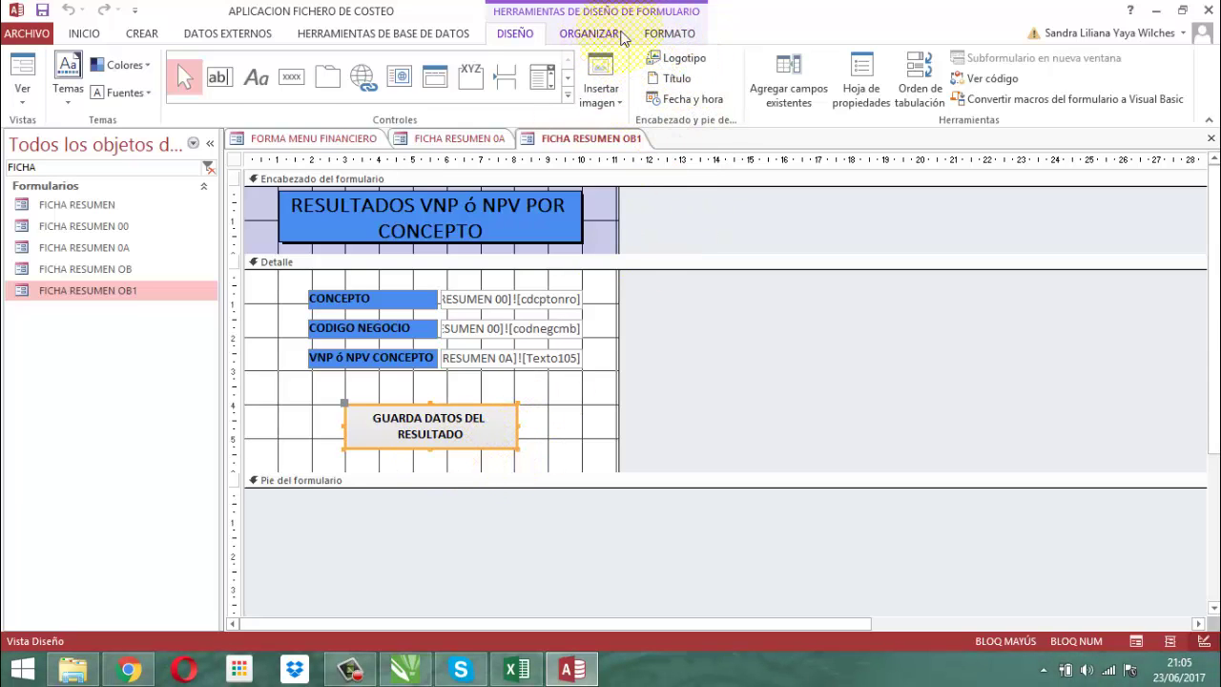
click(663, 36)
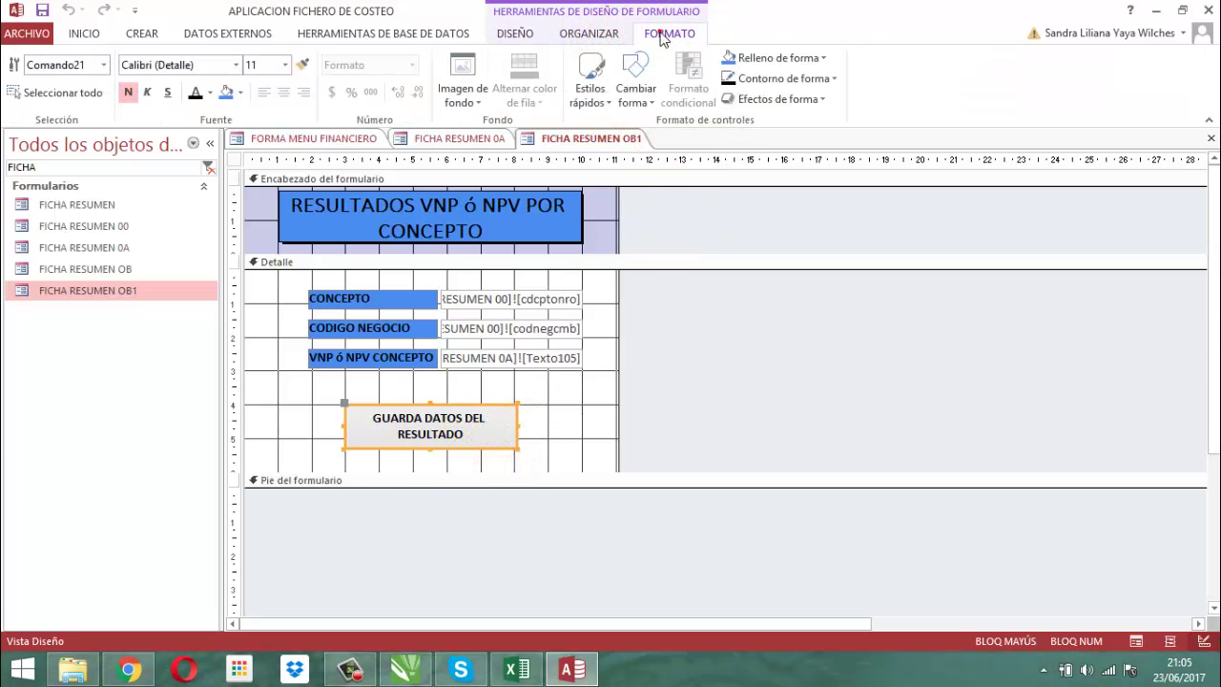
click(226, 95)
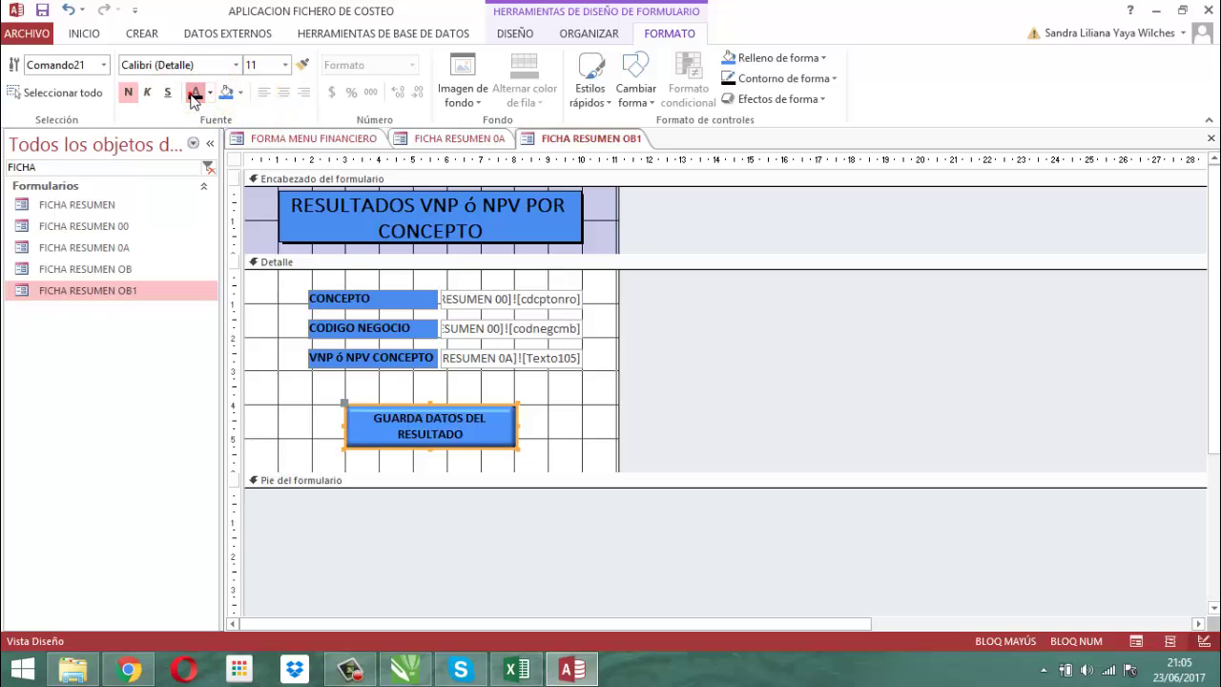
click(726, 362)
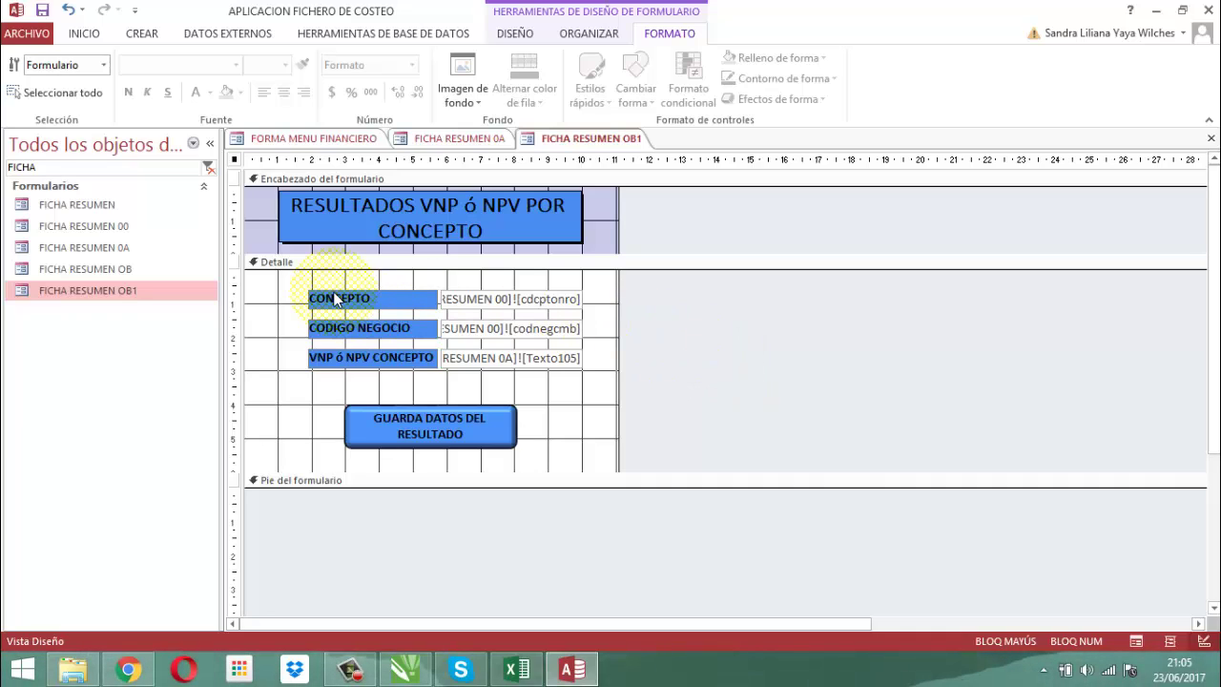
Step: Clear the control source expression of the CONCEPTO text box so that it is unbound
click(494, 301)
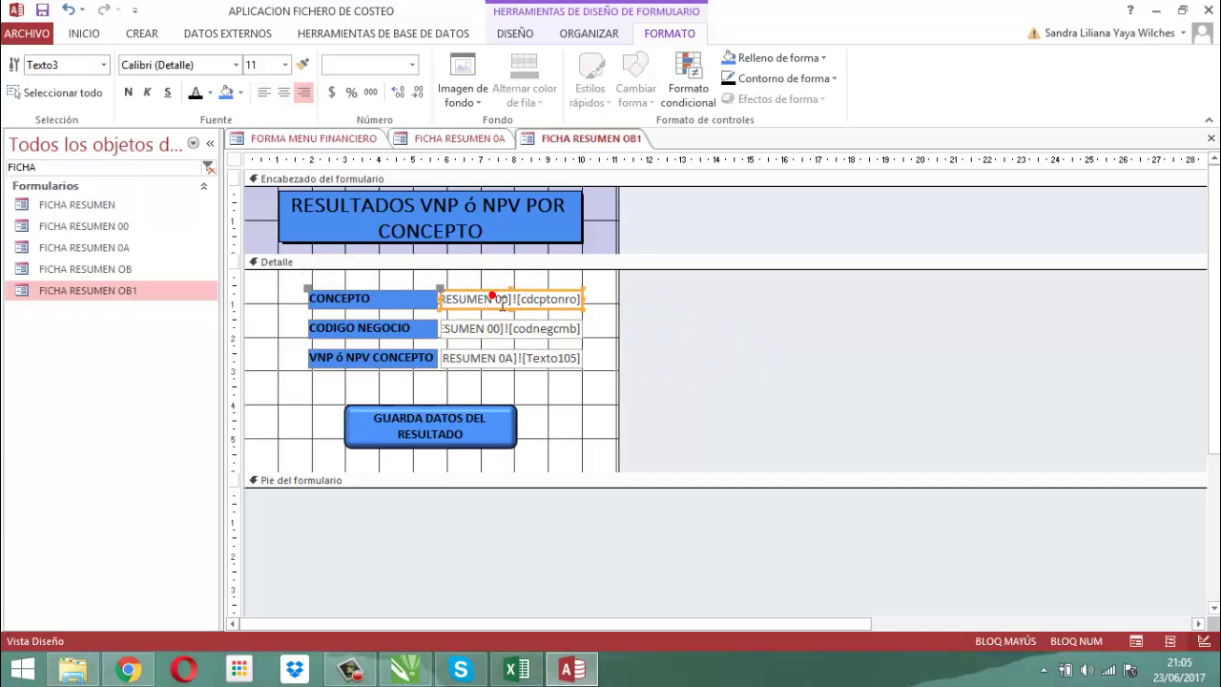
click(515, 36)
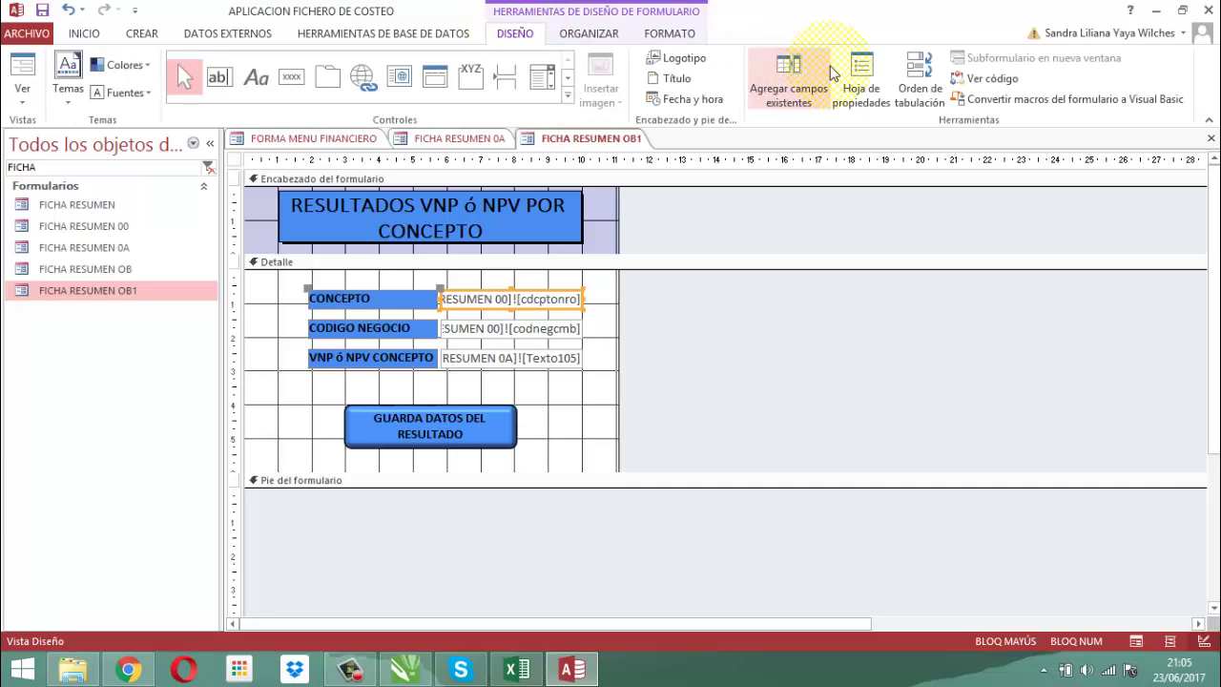
click(858, 75)
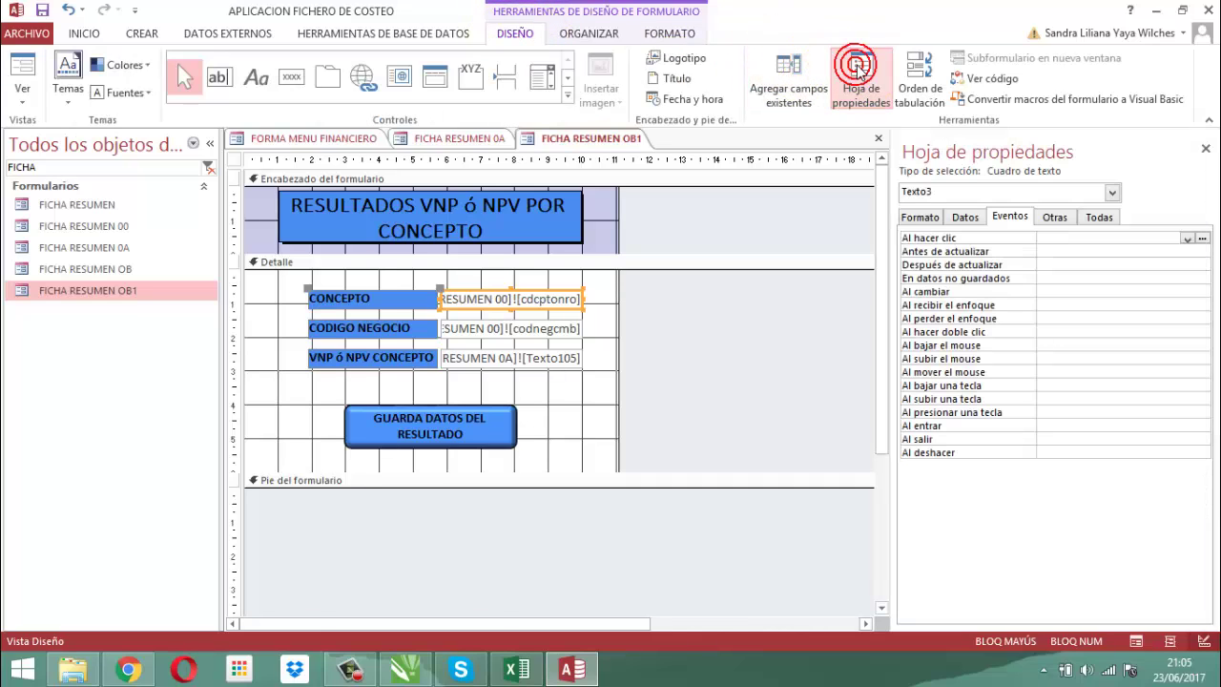
click(965, 217)
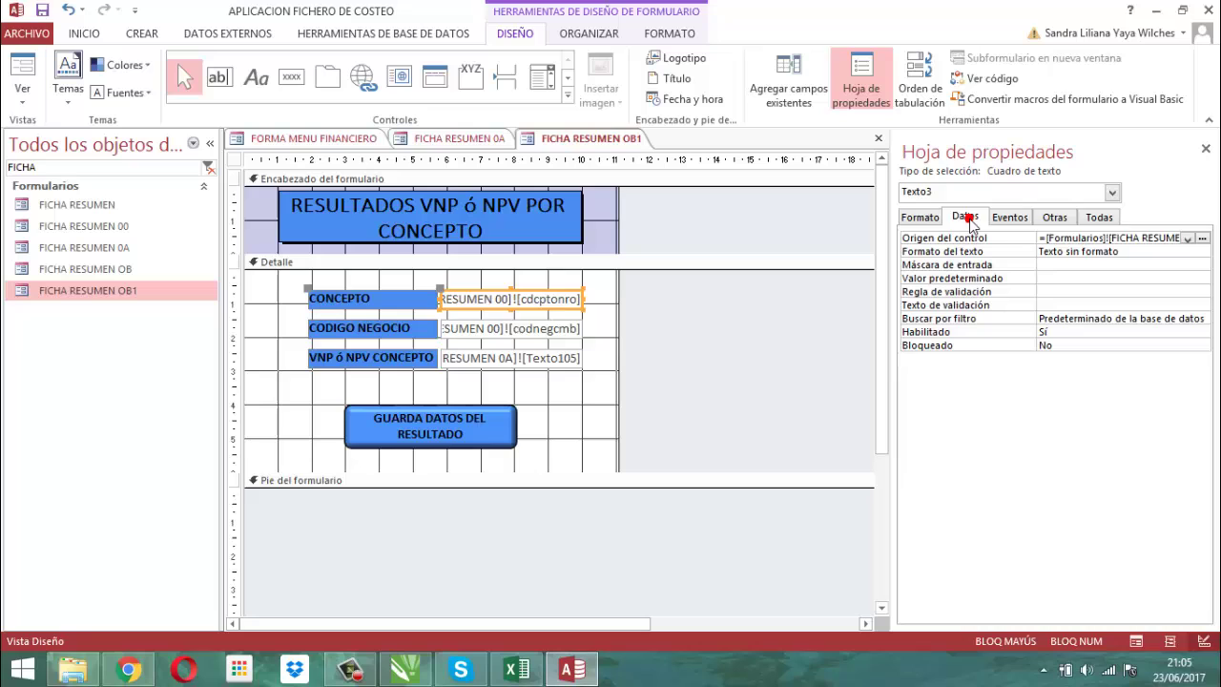
click(1203, 239)
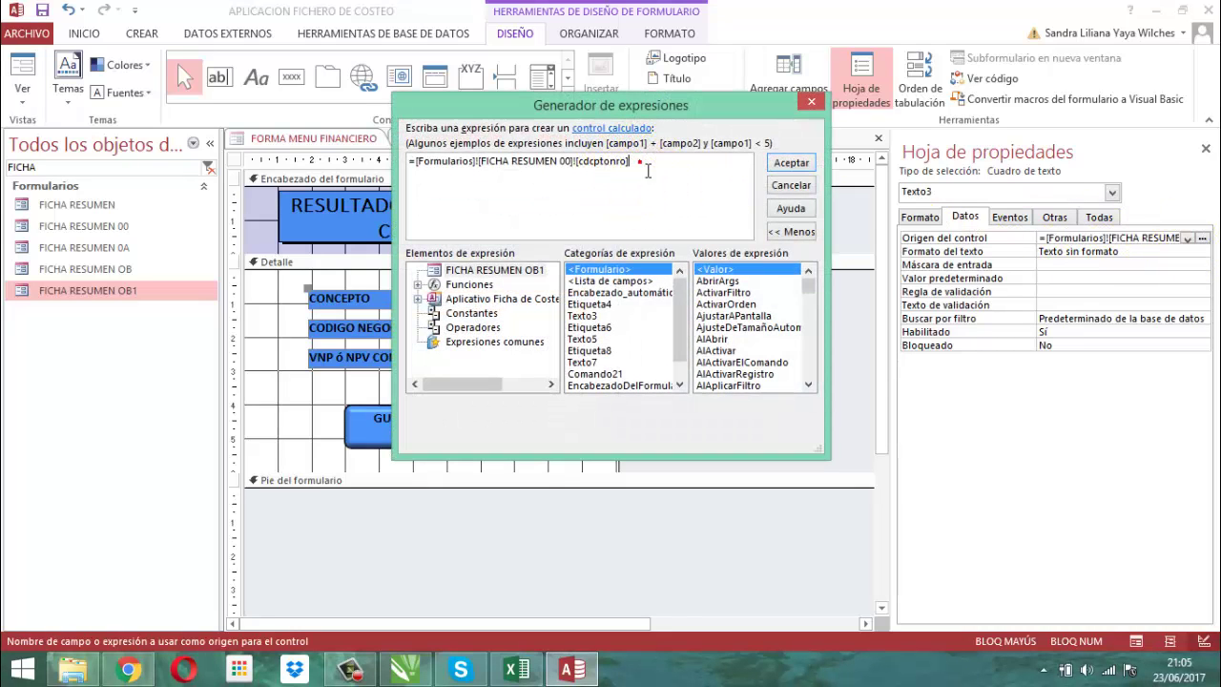
drag(648, 170, 396, 164)
key(Delete)
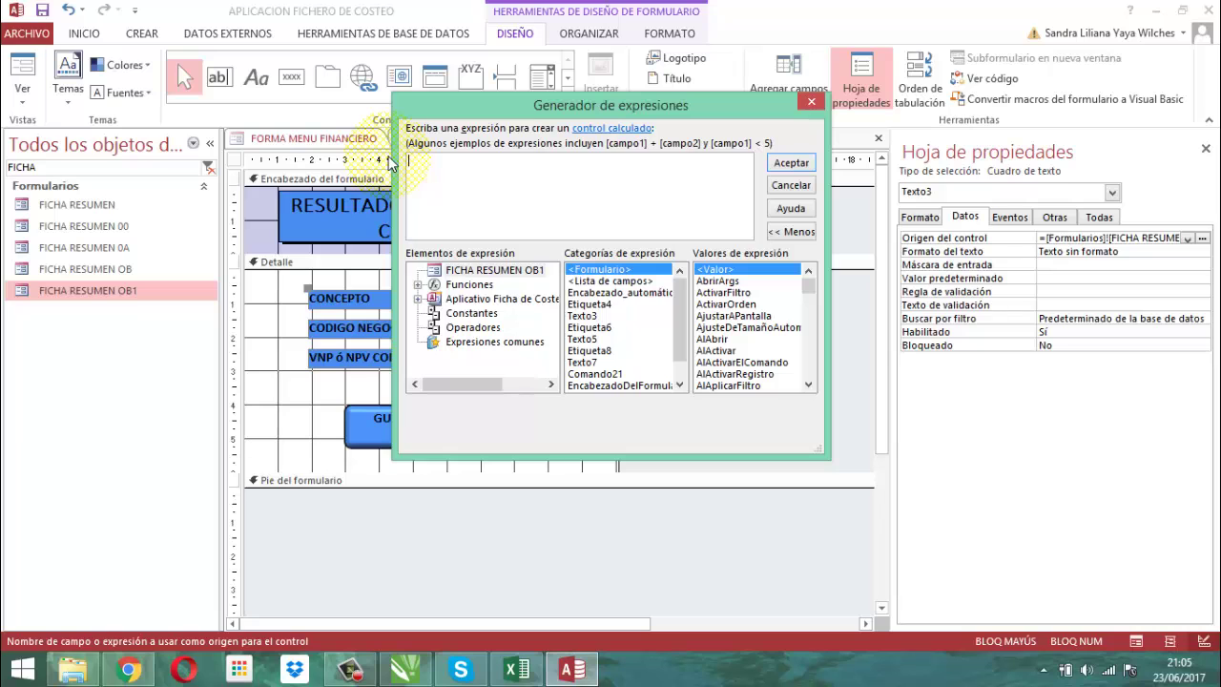
click(791, 162)
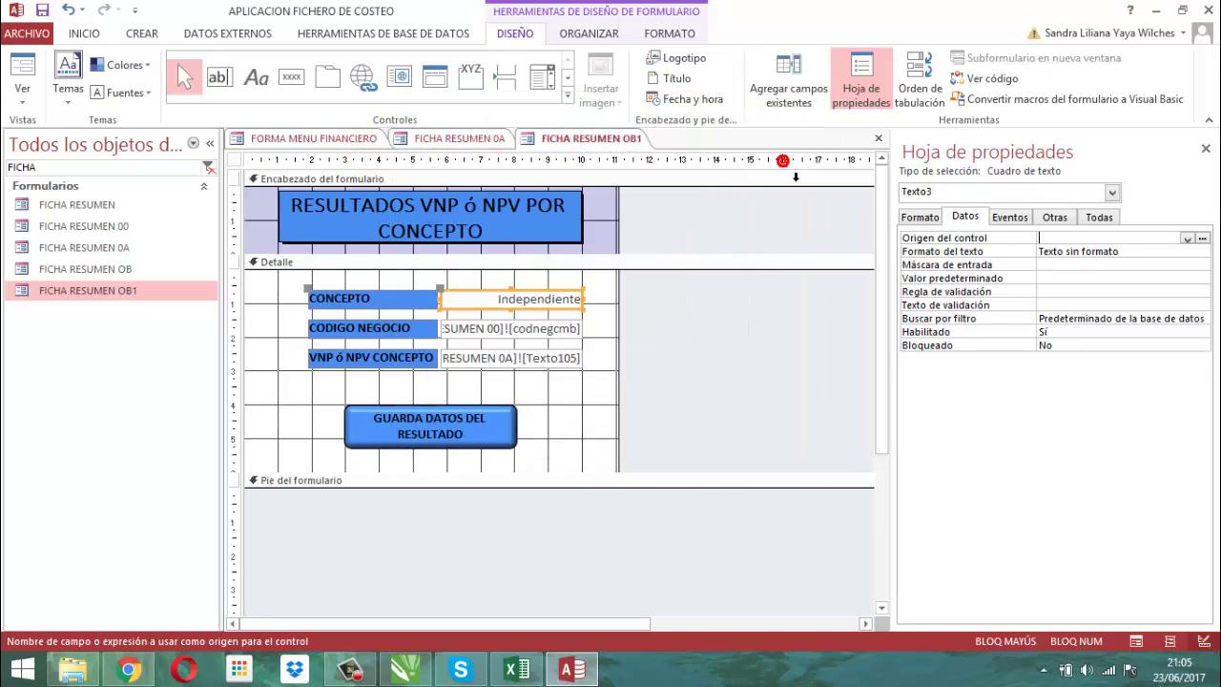
click(558, 332)
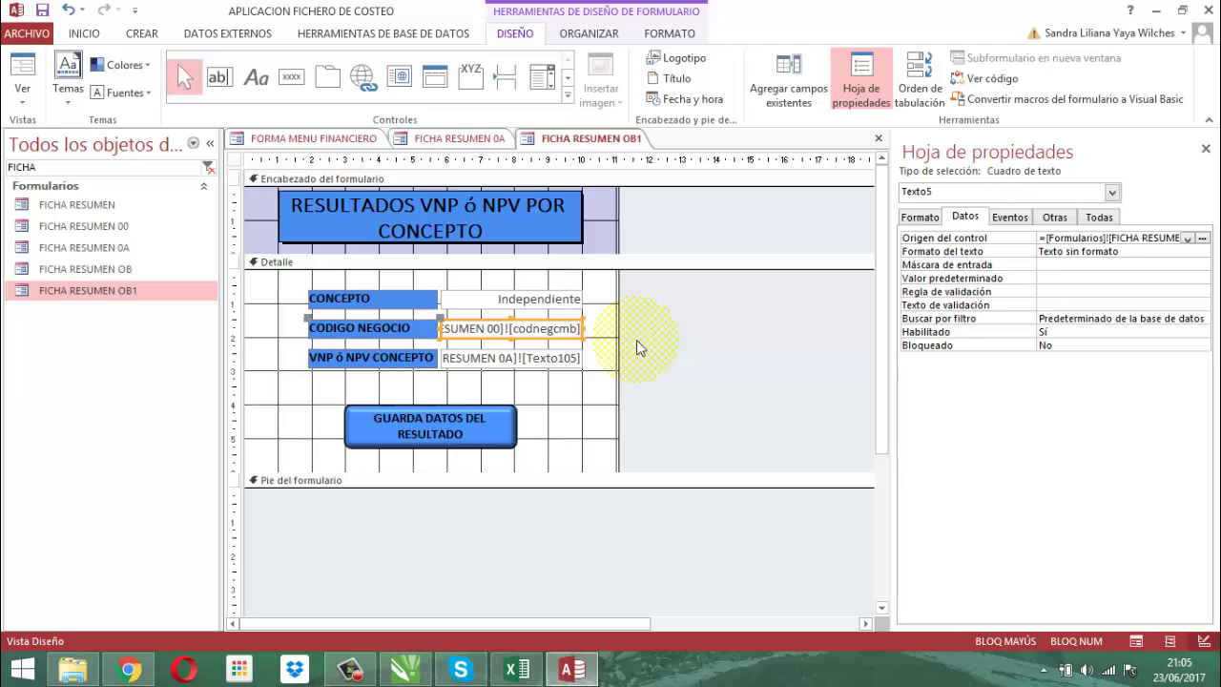
click(1203, 238)
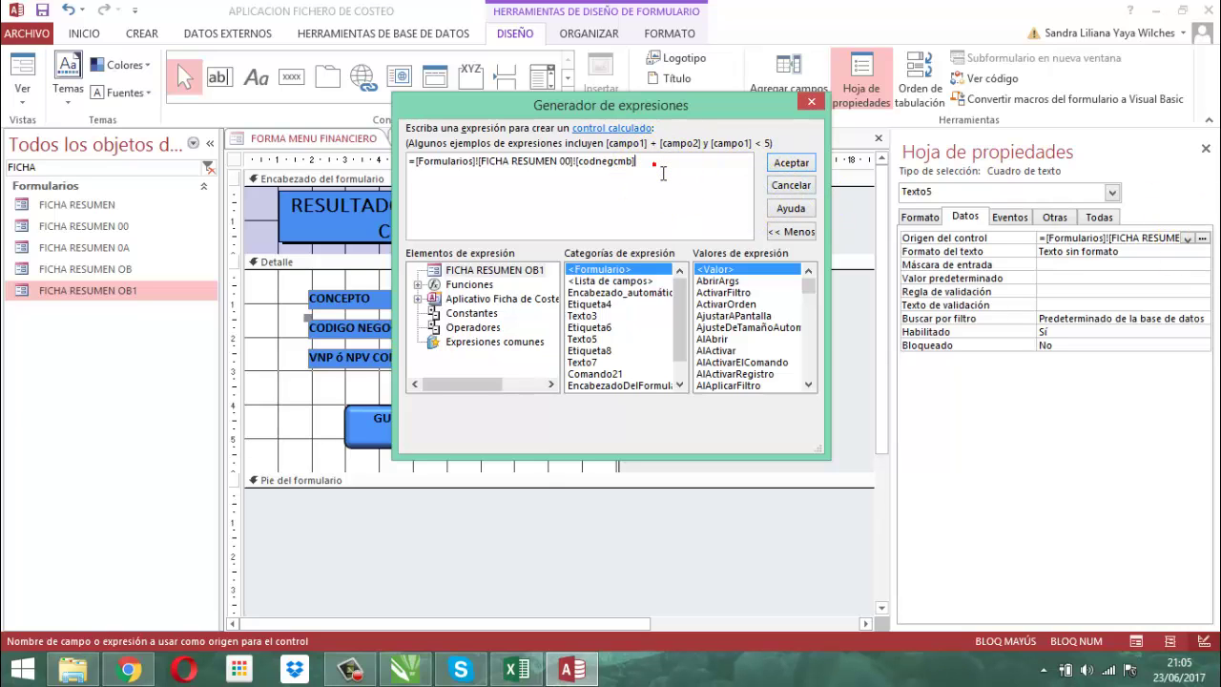
drag(657, 162, 368, 166)
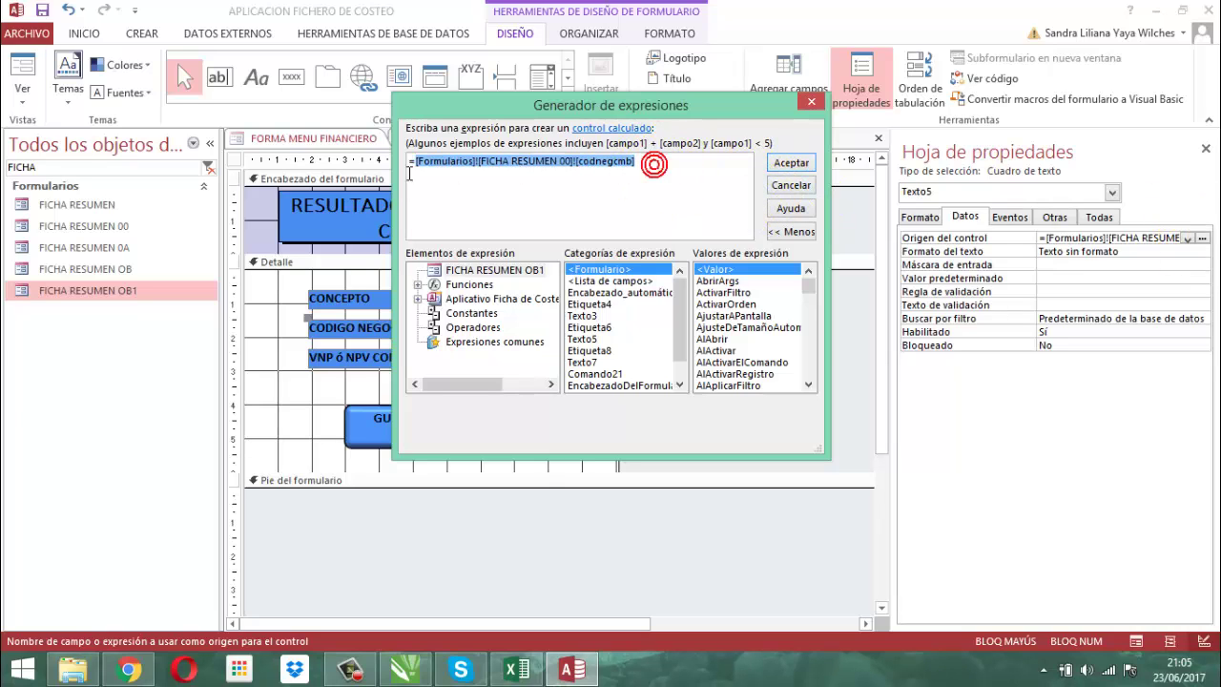
click(790, 163)
click(713, 301)
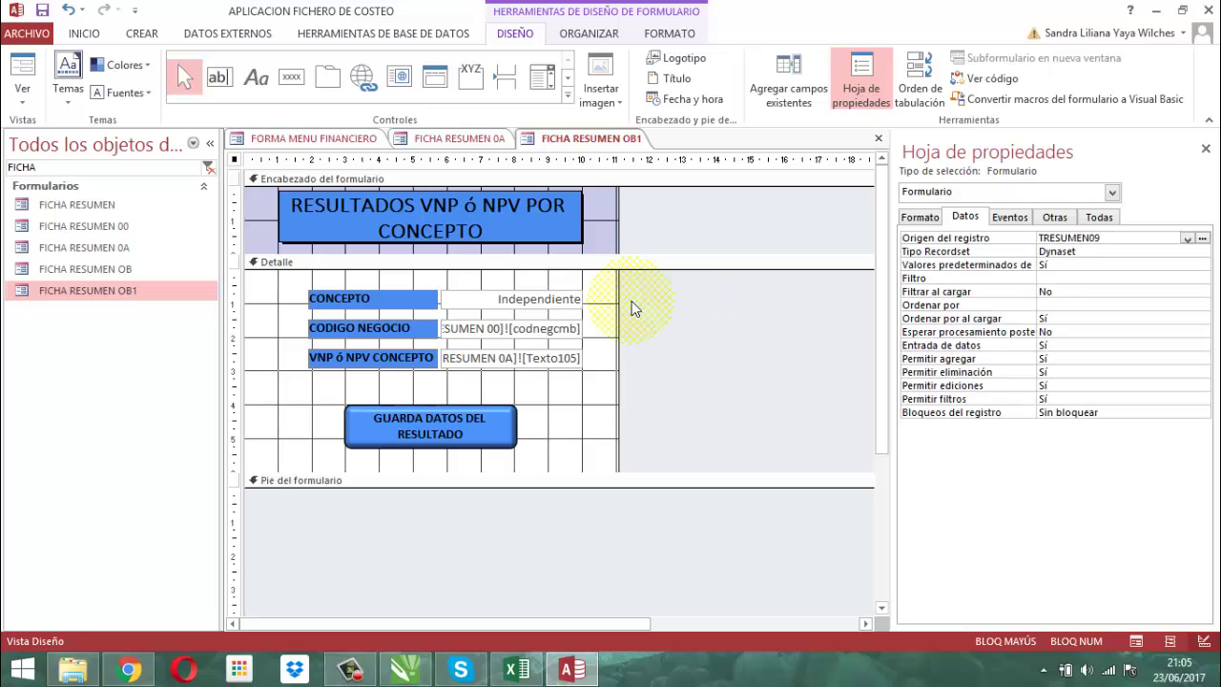
Step: Clear the control source expression of the CODIGO NEGOCIO text box so that it is unbound, postponing the Malwarebytes update
click(515, 327)
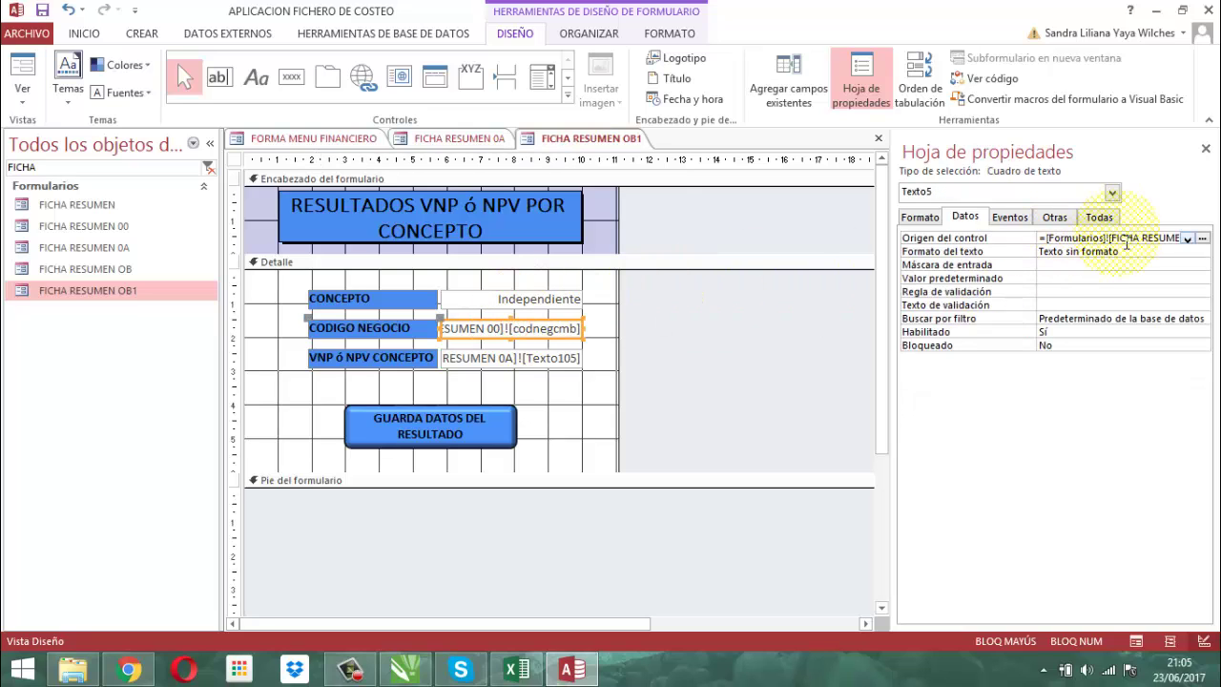
click(782, 356)
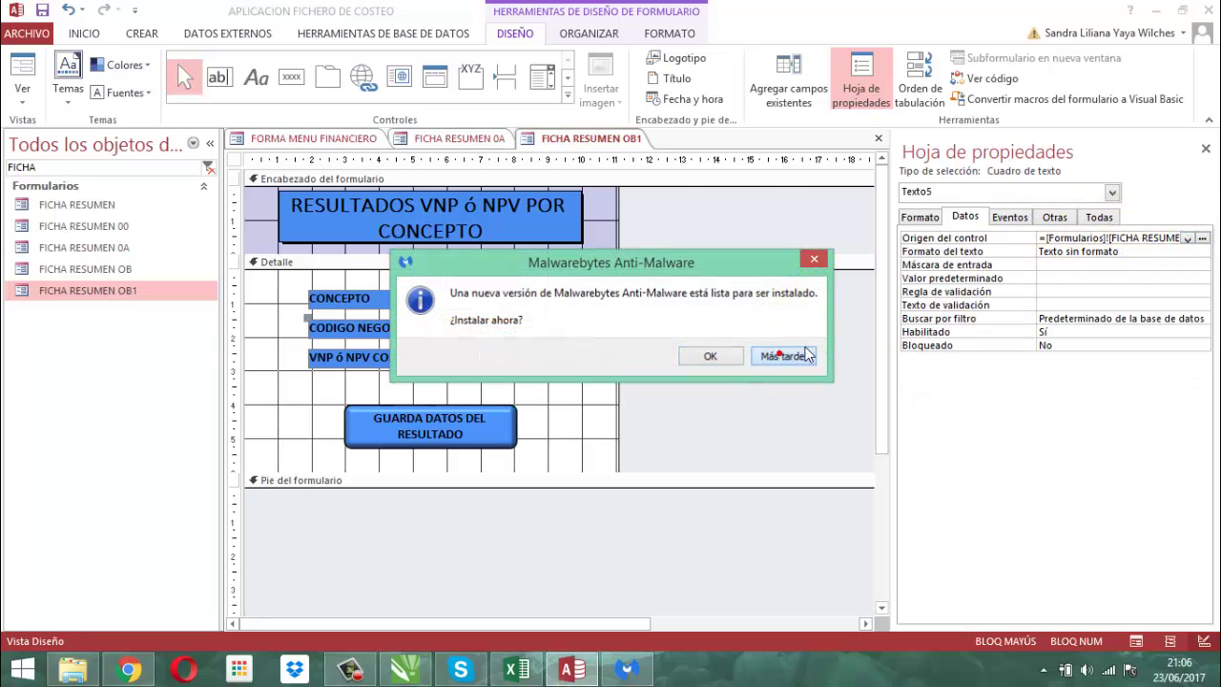
click(1202, 239)
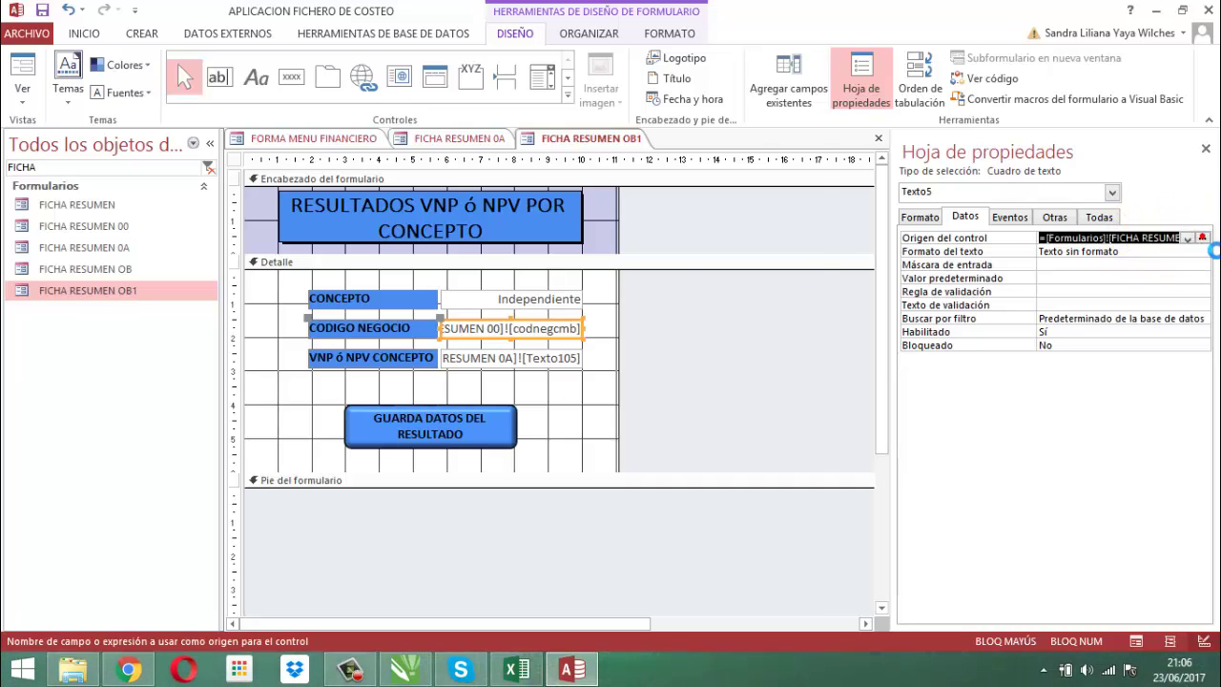
drag(636, 162, 410, 167)
key(Delete)
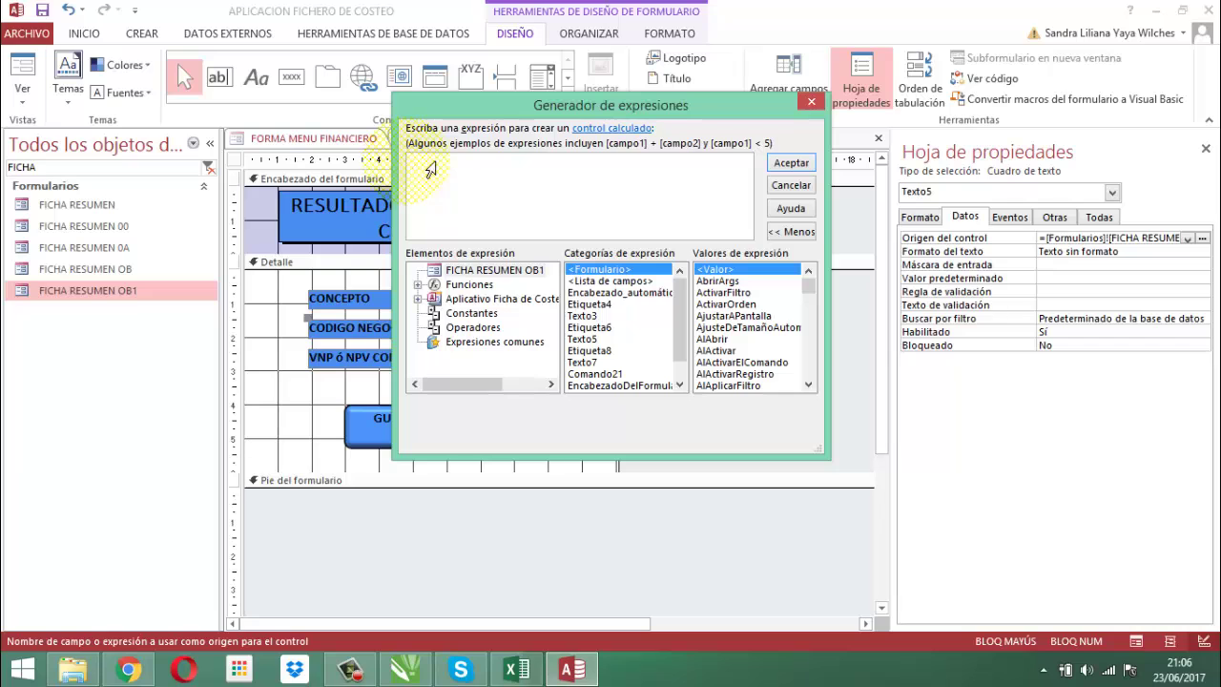
click(788, 164)
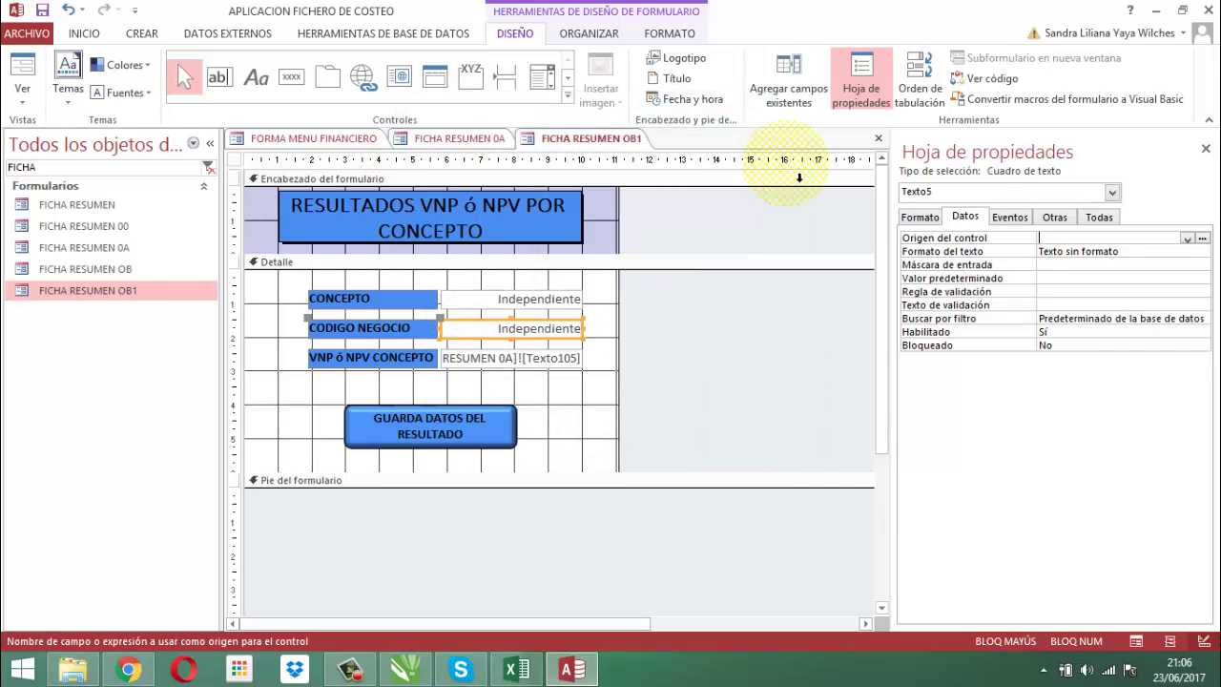
click(714, 330)
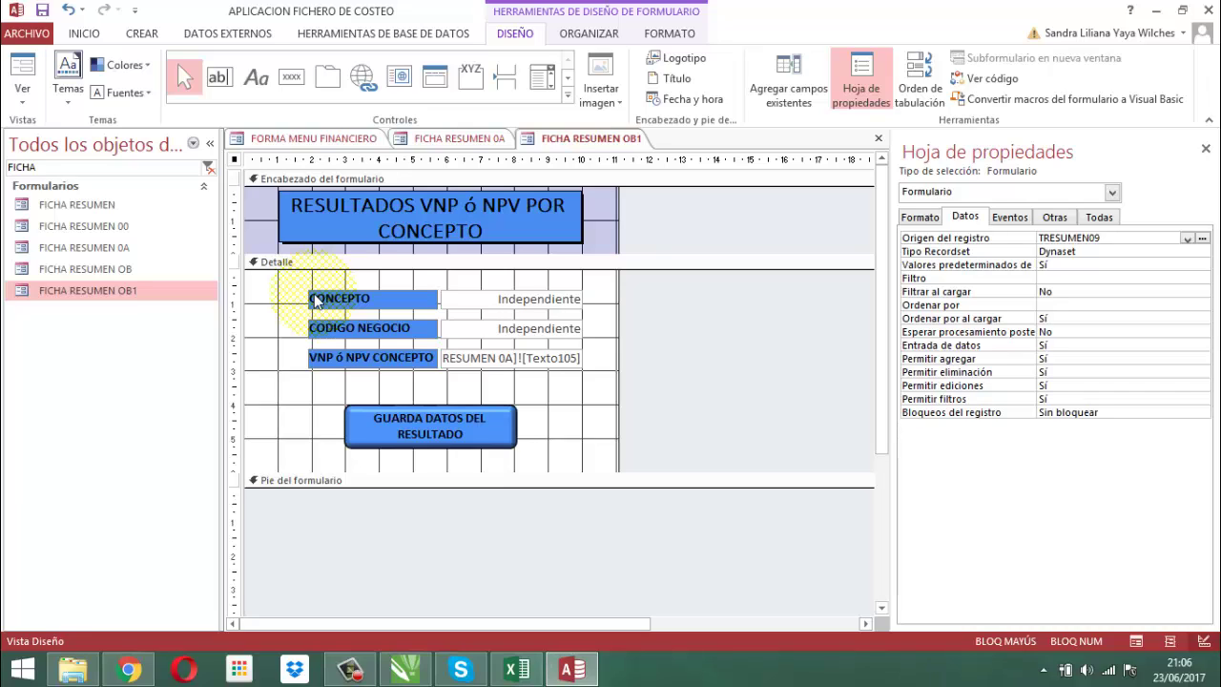
Step: Convert the unbound CONCEPTO text box into a combo box
click(545, 302)
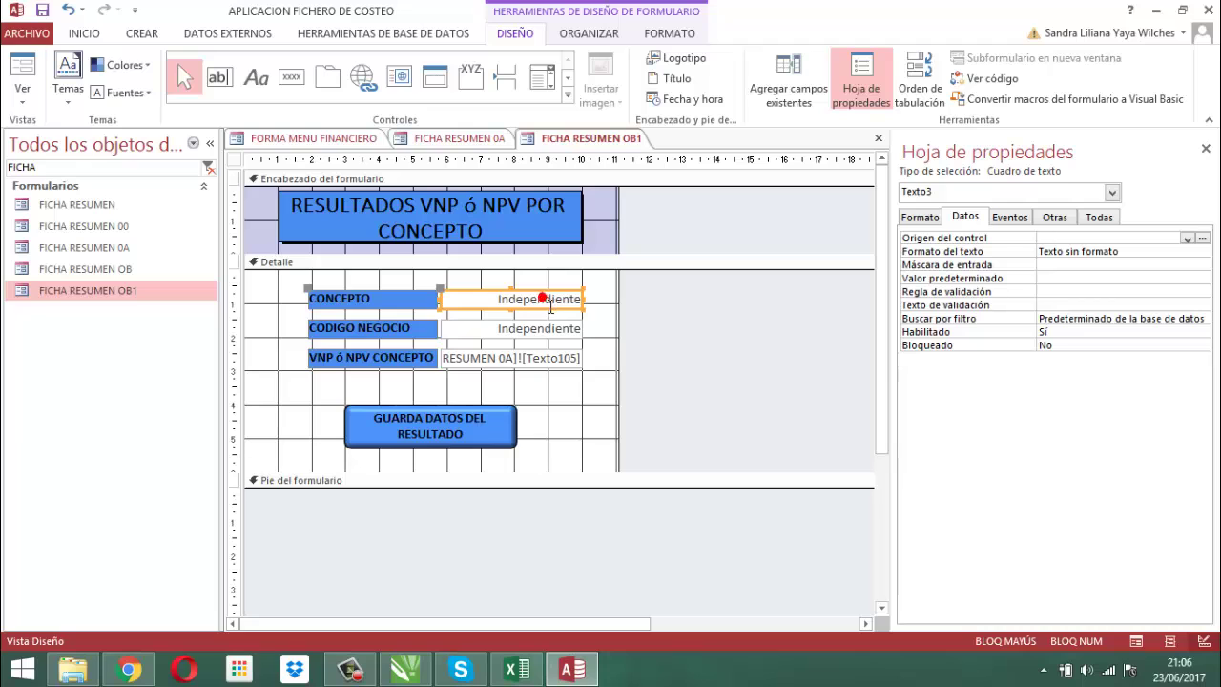
click(540, 331)
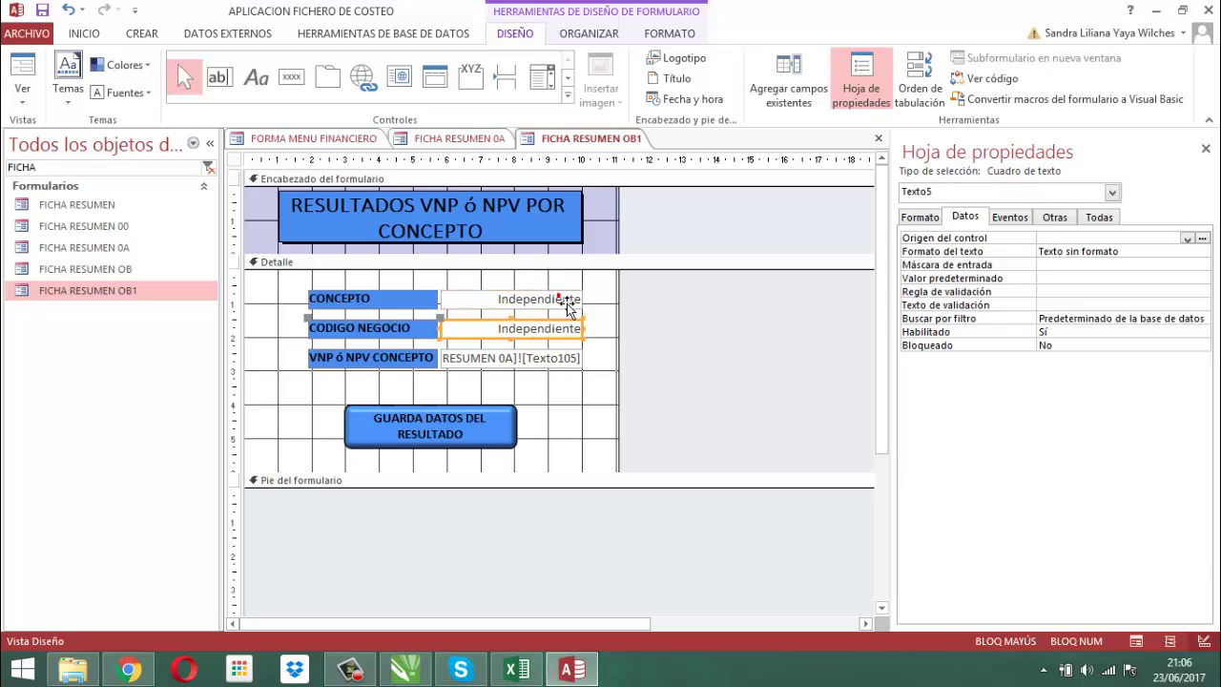
click(568, 304)
right_click(567, 303)
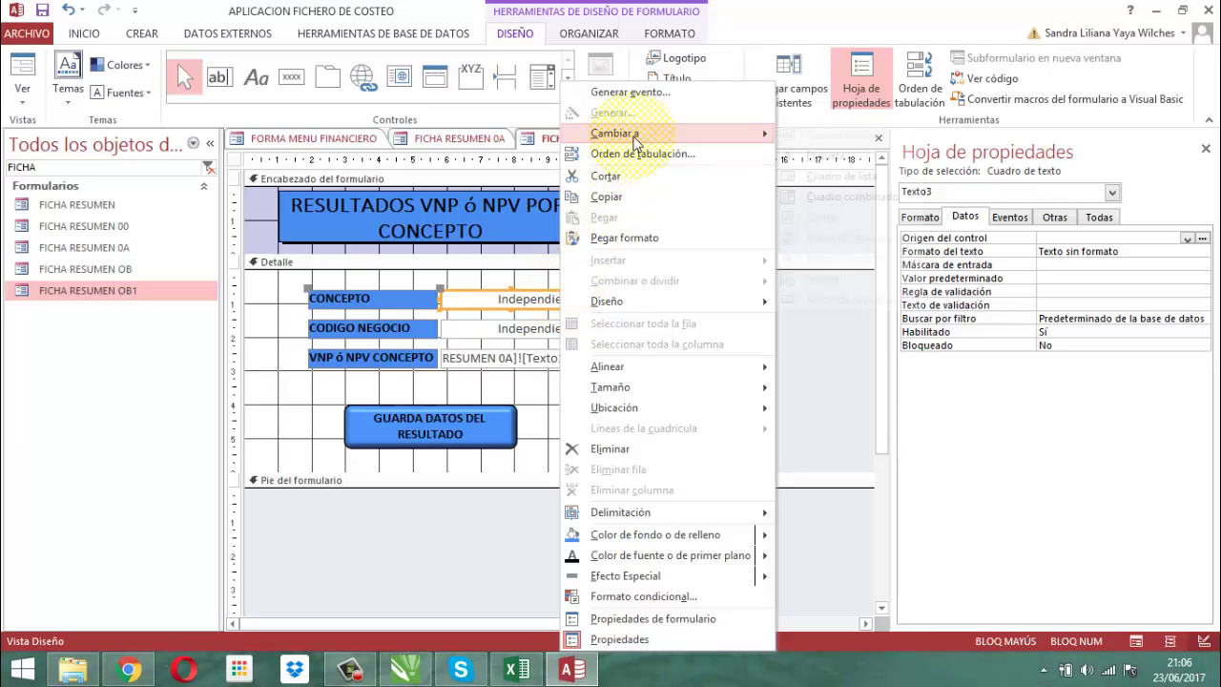
mouse_move(725, 134)
click(822, 197)
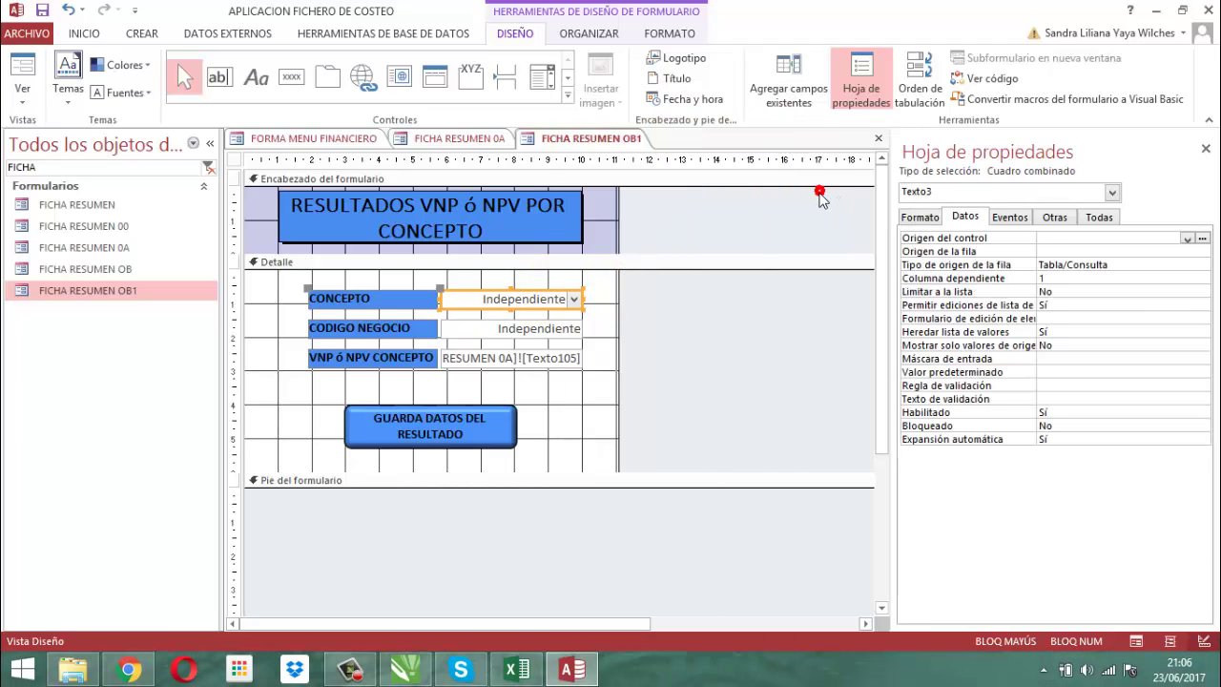
Step: Convert the unbound CODIGO NEGOCIO text box into a combo box
click(563, 329)
right_click(563, 329)
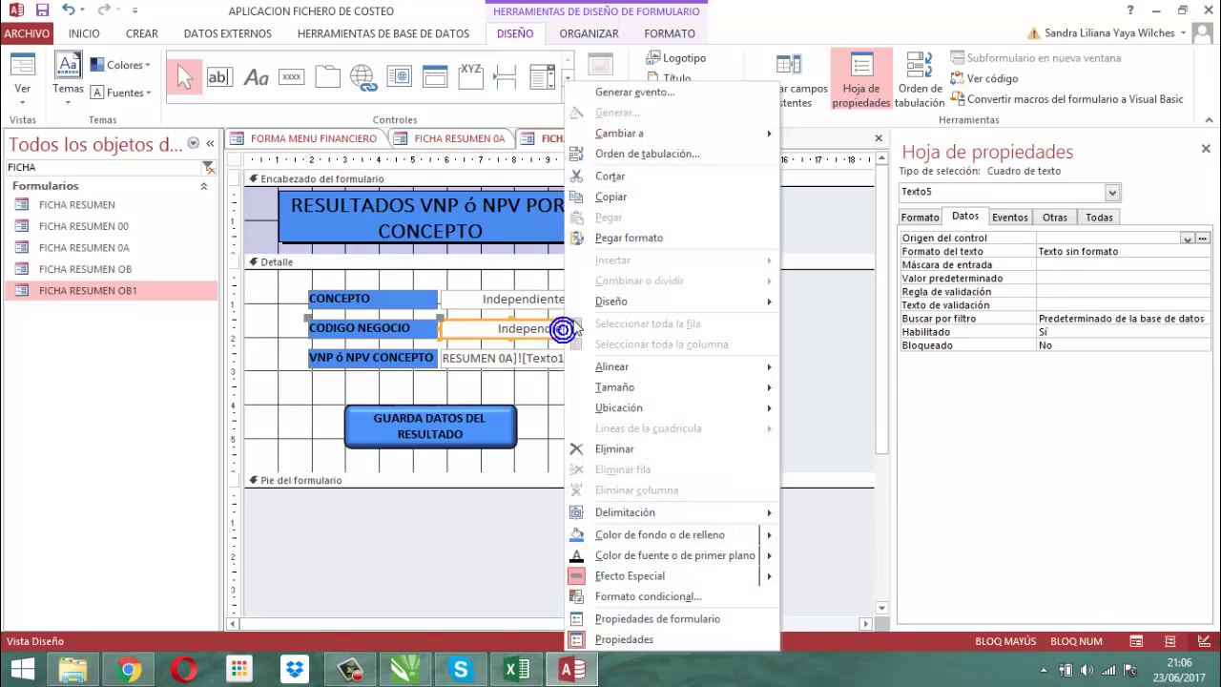
mouse_move(725, 134)
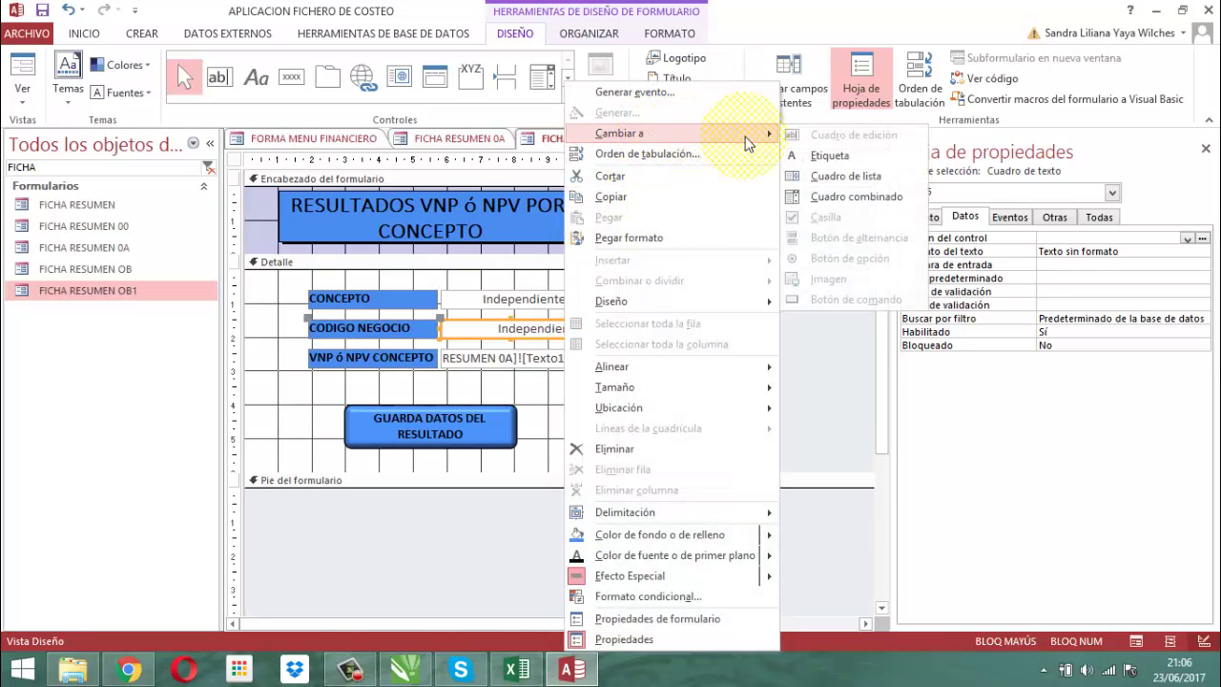
click(846, 198)
click(690, 315)
Step: Start a row source query for the CONCEPTO combo box and add the table TABLA INDICADOR OTROCPTO to it
click(554, 301)
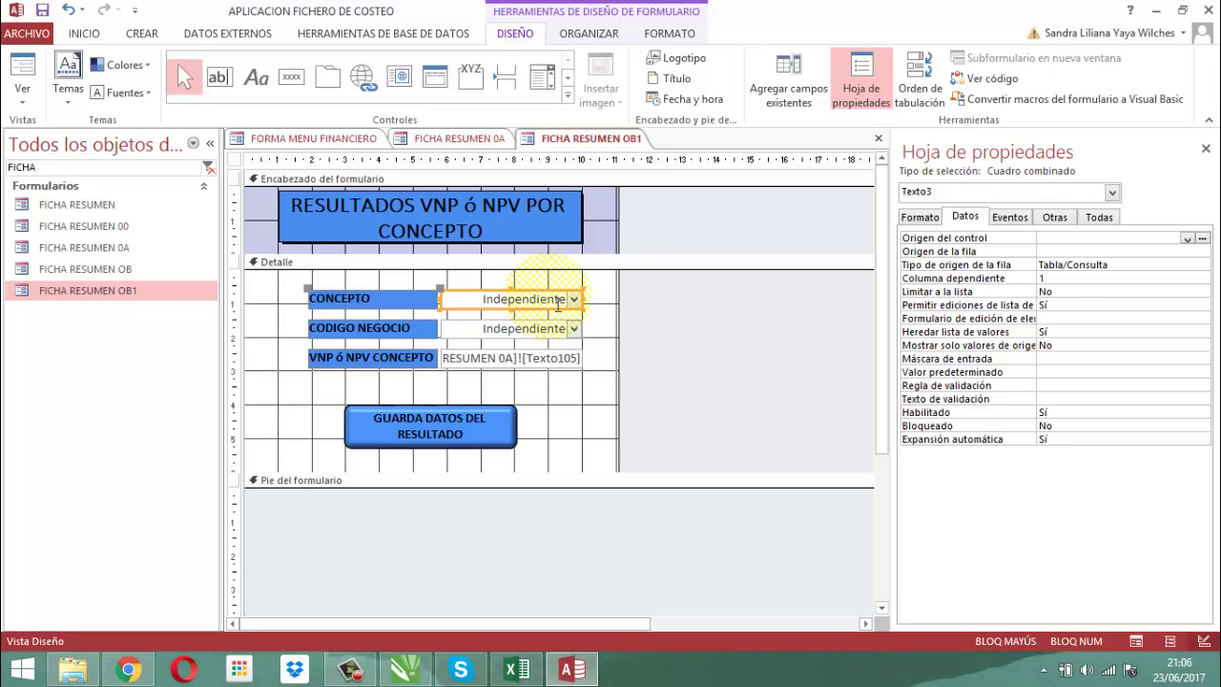
click(1053, 218)
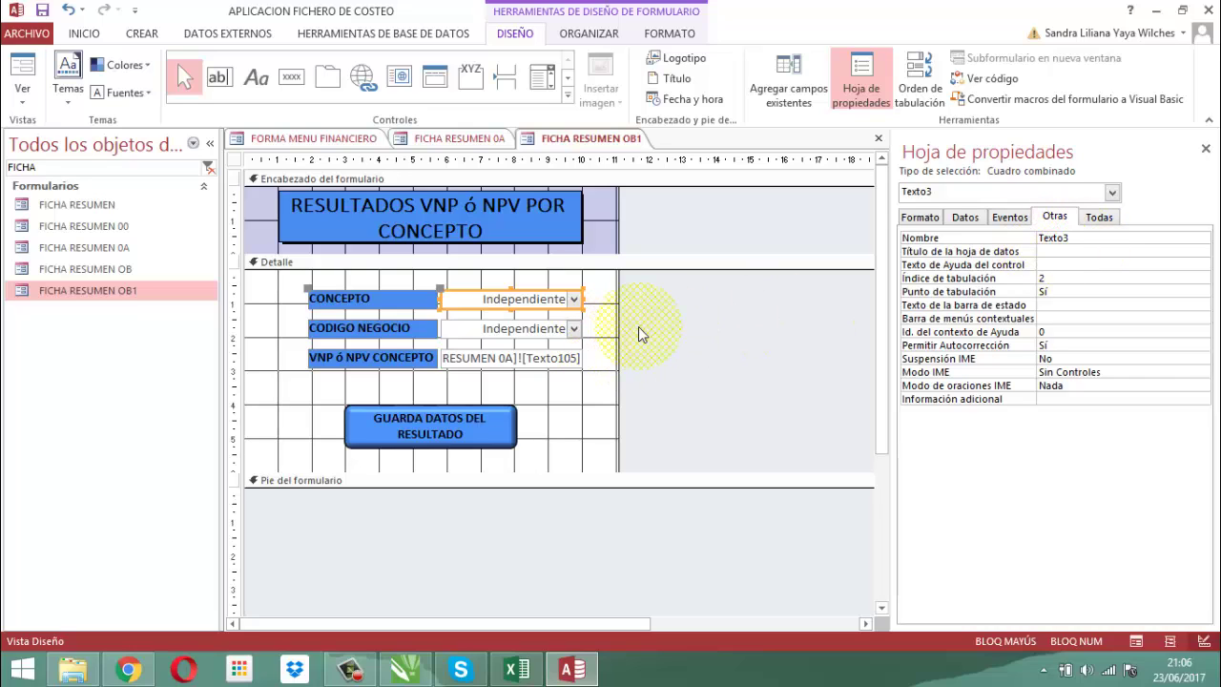
click(550, 329)
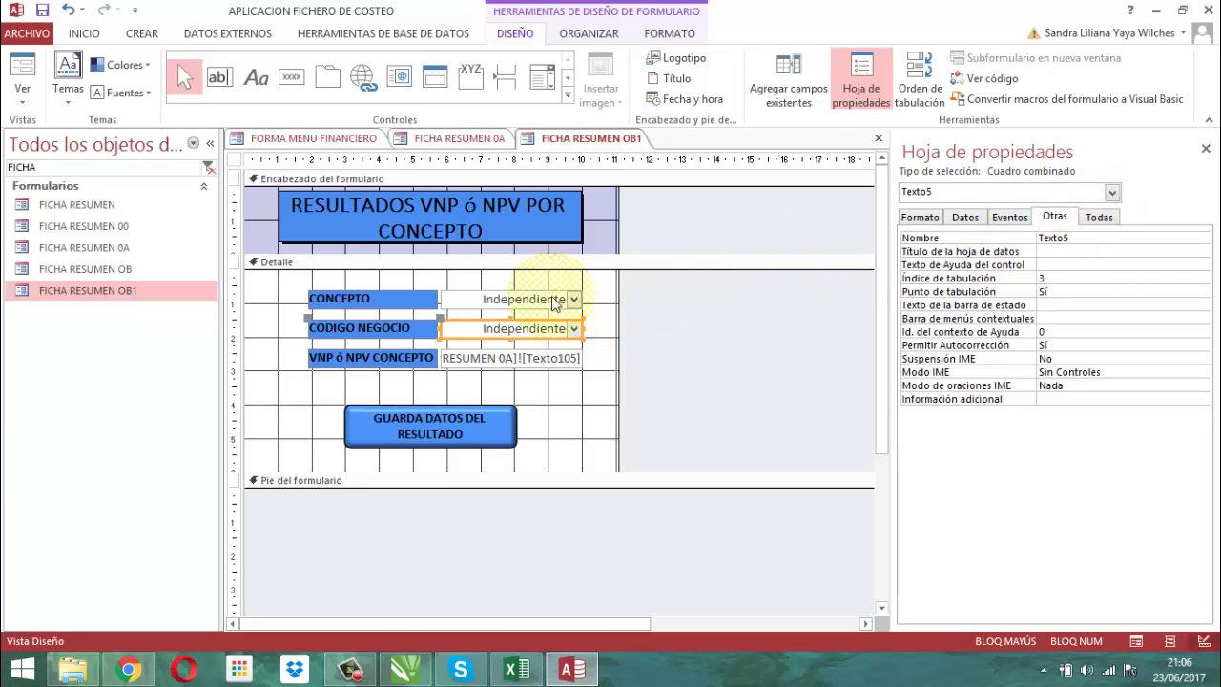
click(511, 301)
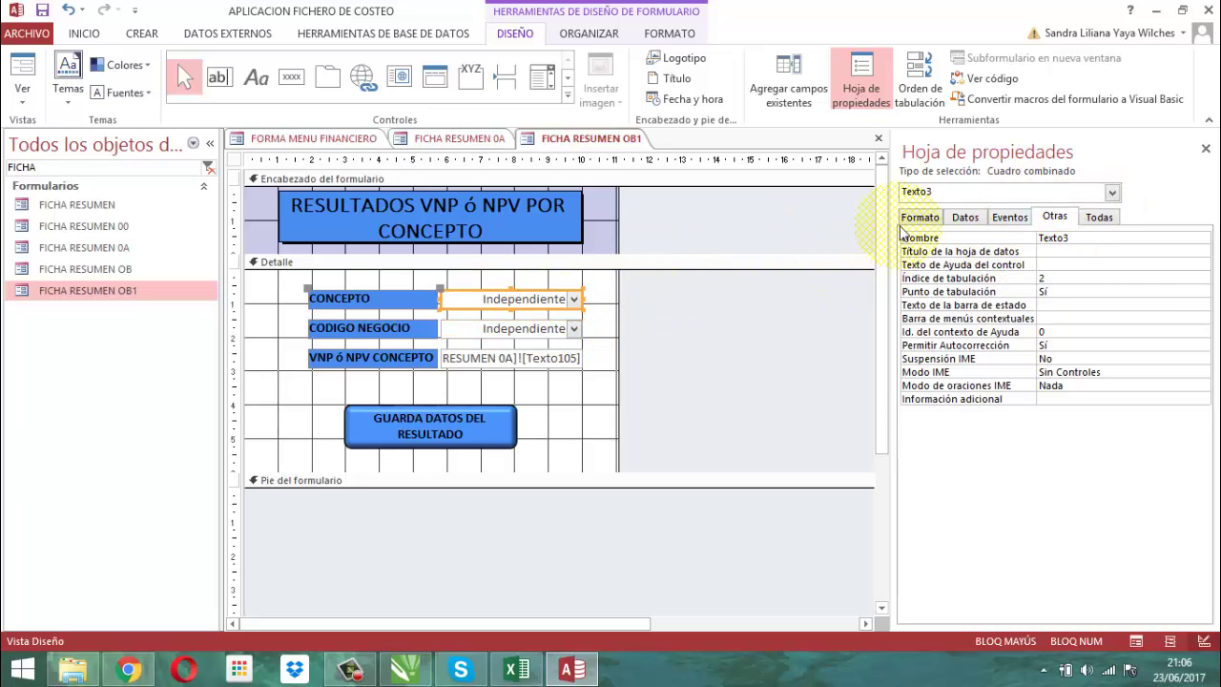
click(967, 217)
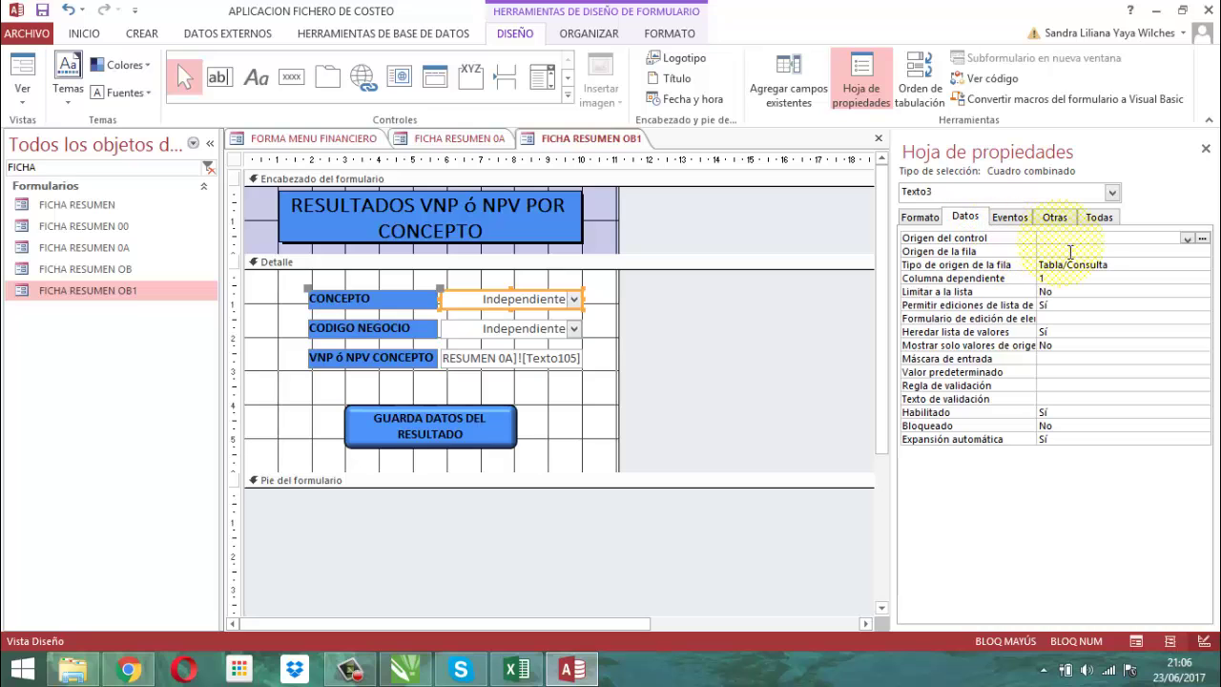
click(1111, 250)
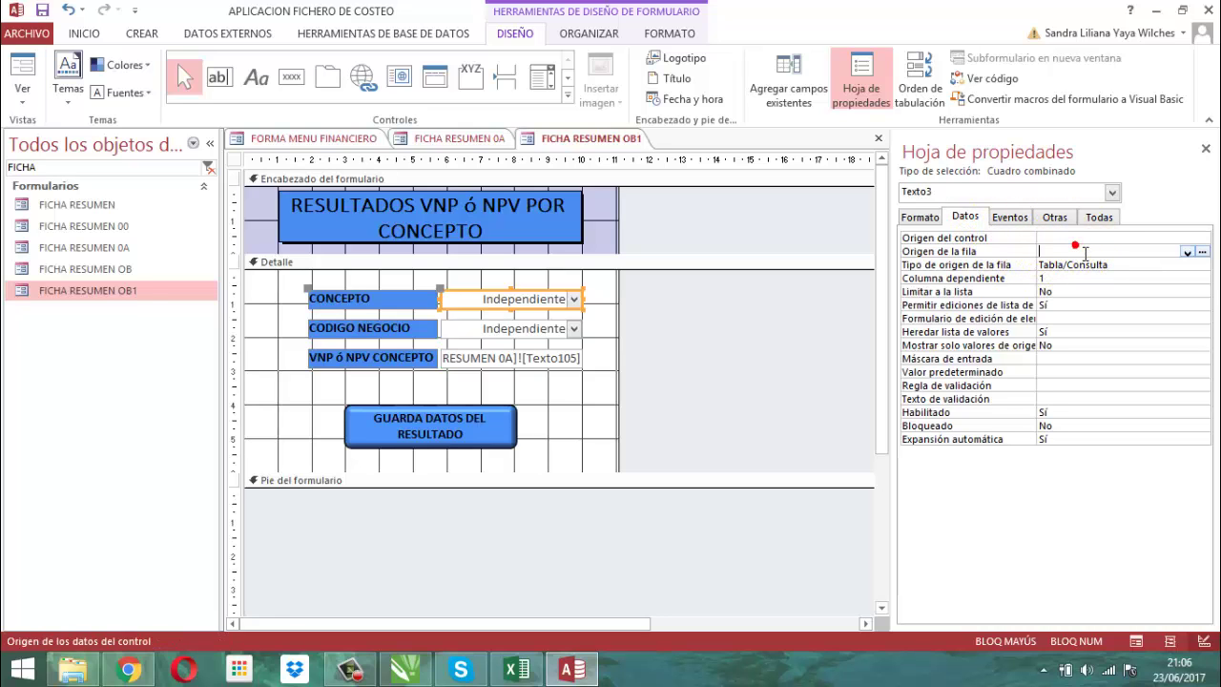
click(1201, 251)
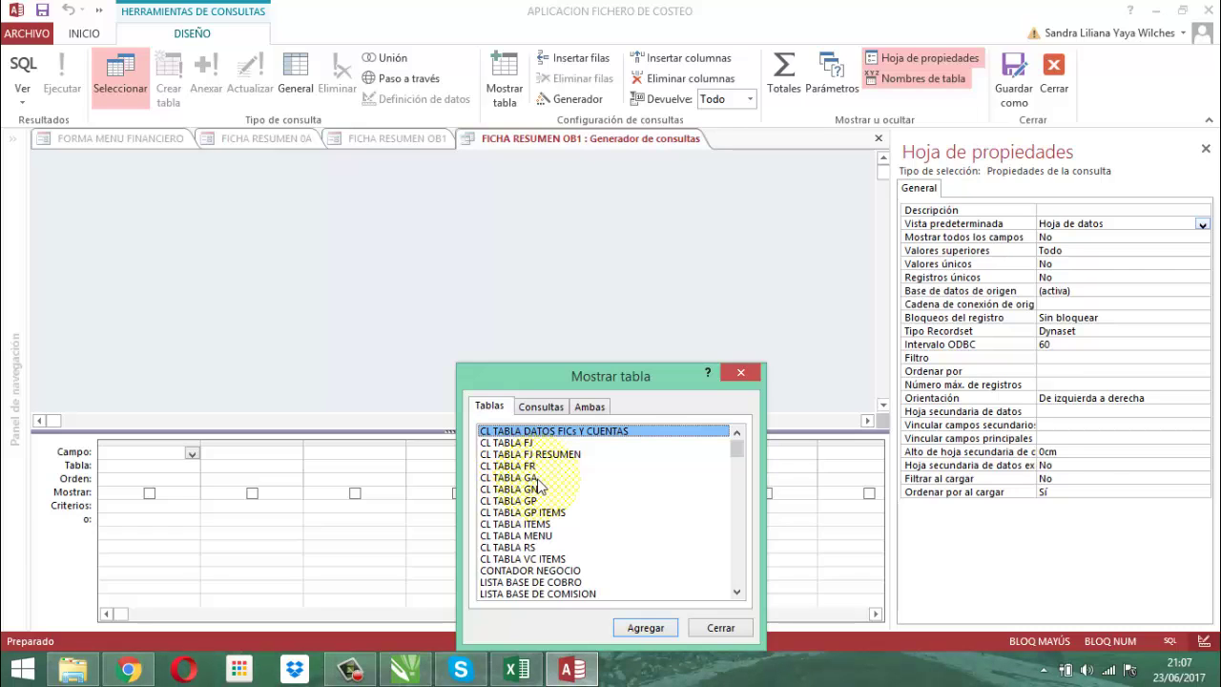
scroll(538, 487, down, 15)
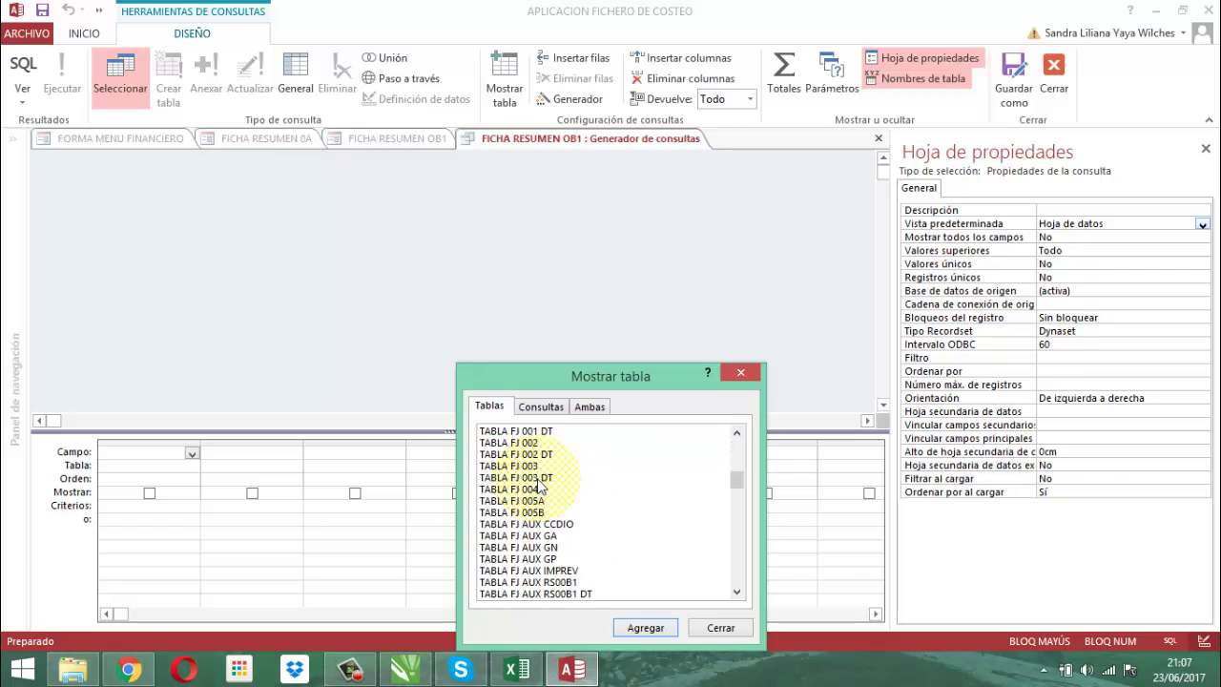
scroll(541, 487, down, 15)
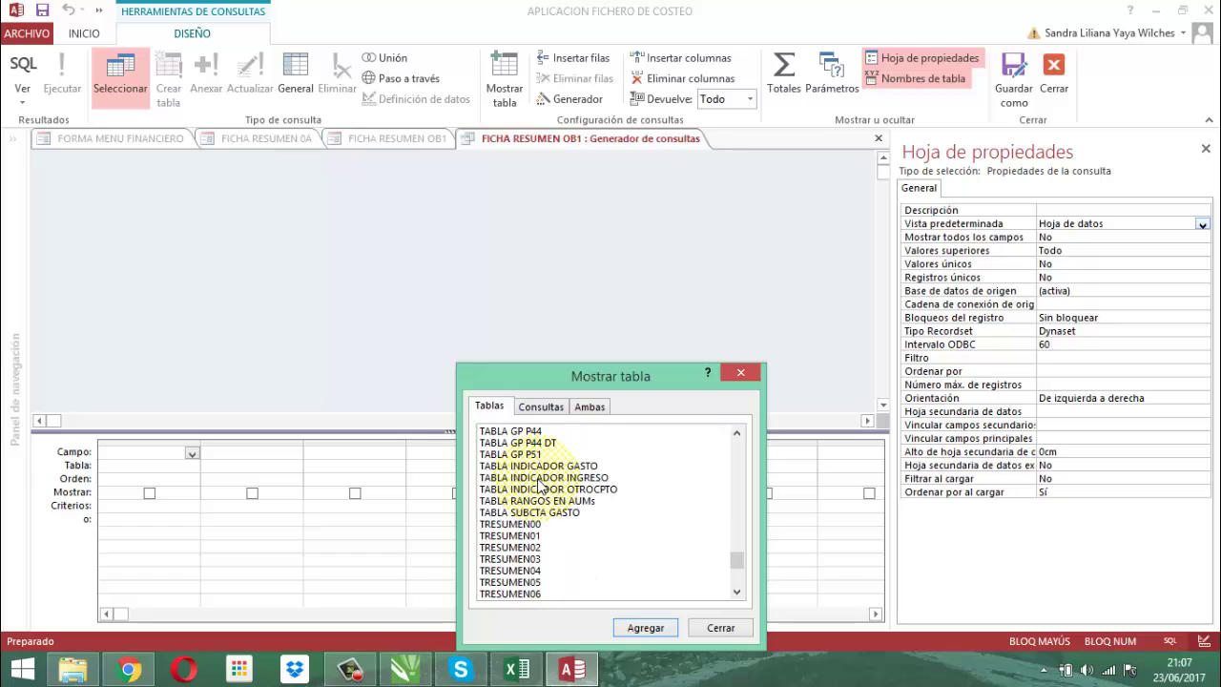
click(600, 490)
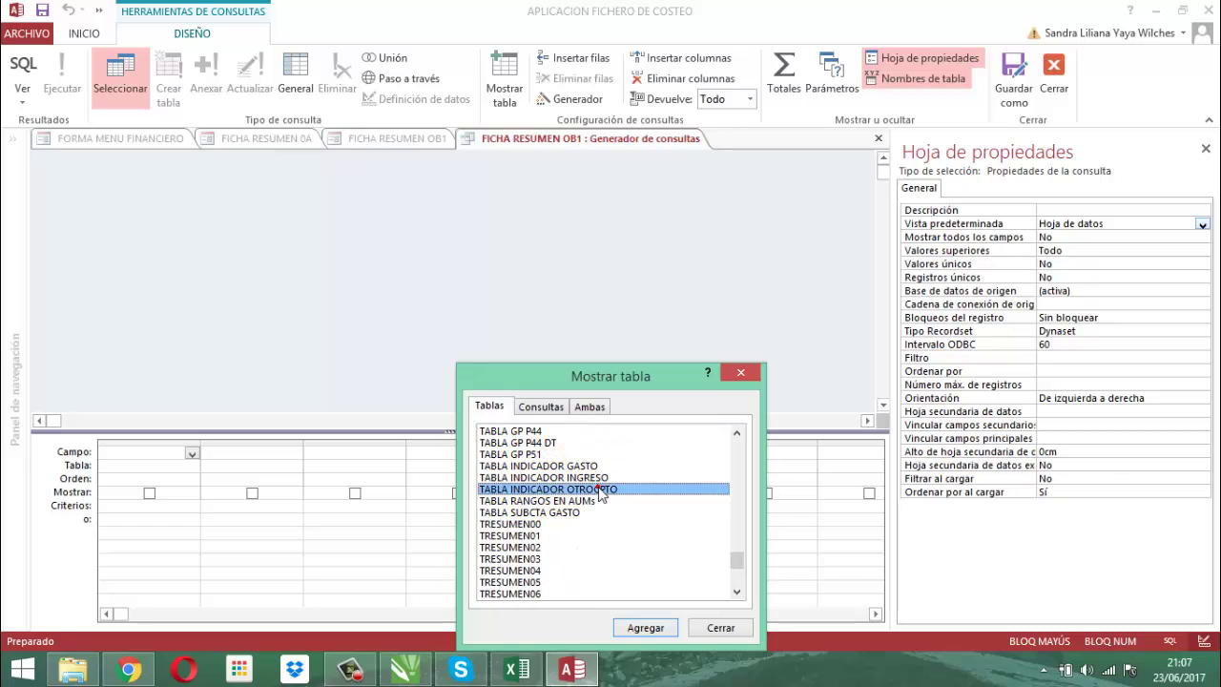
click(644, 627)
click(720, 628)
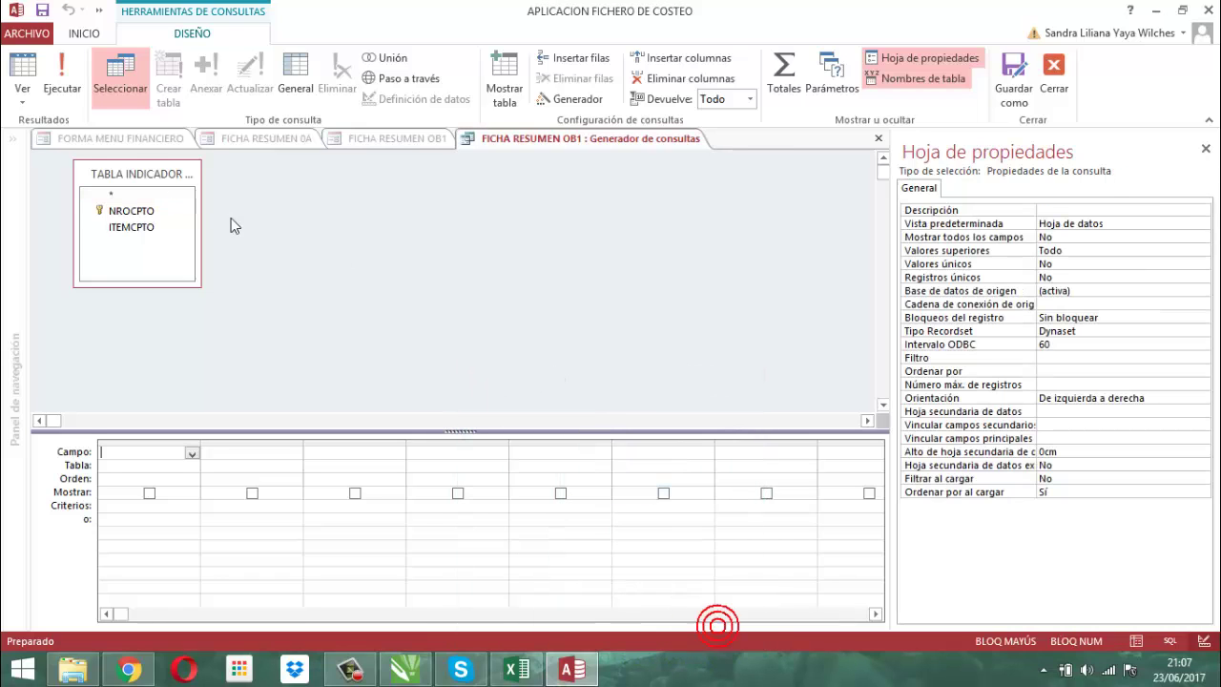
Step: Add the NROCPTO and ITEMCPTO fields to the query, preview its records, and save it as the CONCEPTO row source
drag(133, 215, 126, 462)
drag(131, 229, 239, 458)
click(62, 74)
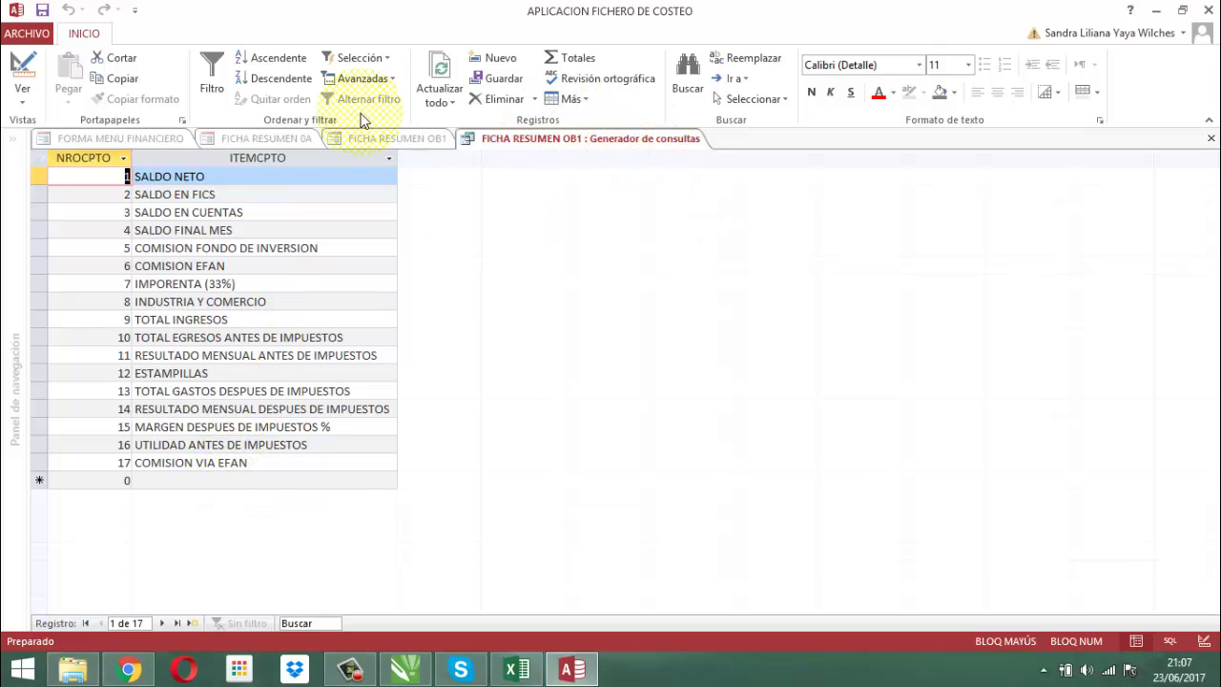
click(23, 65)
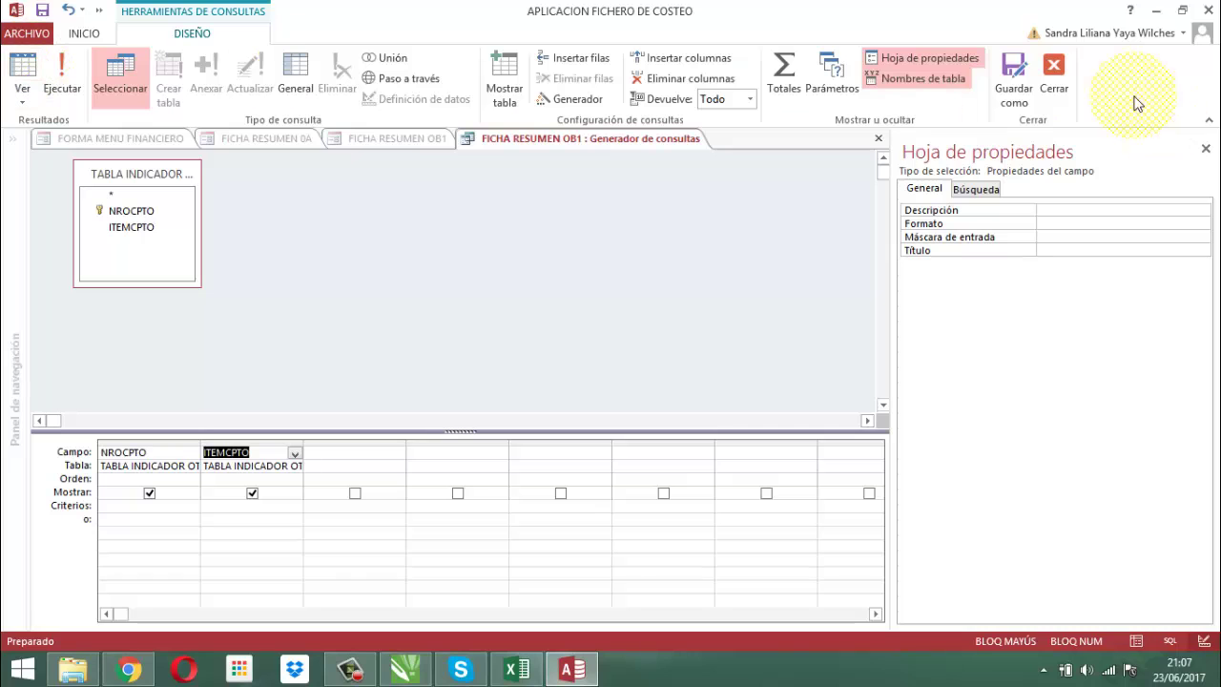
click(1055, 70)
click(560, 412)
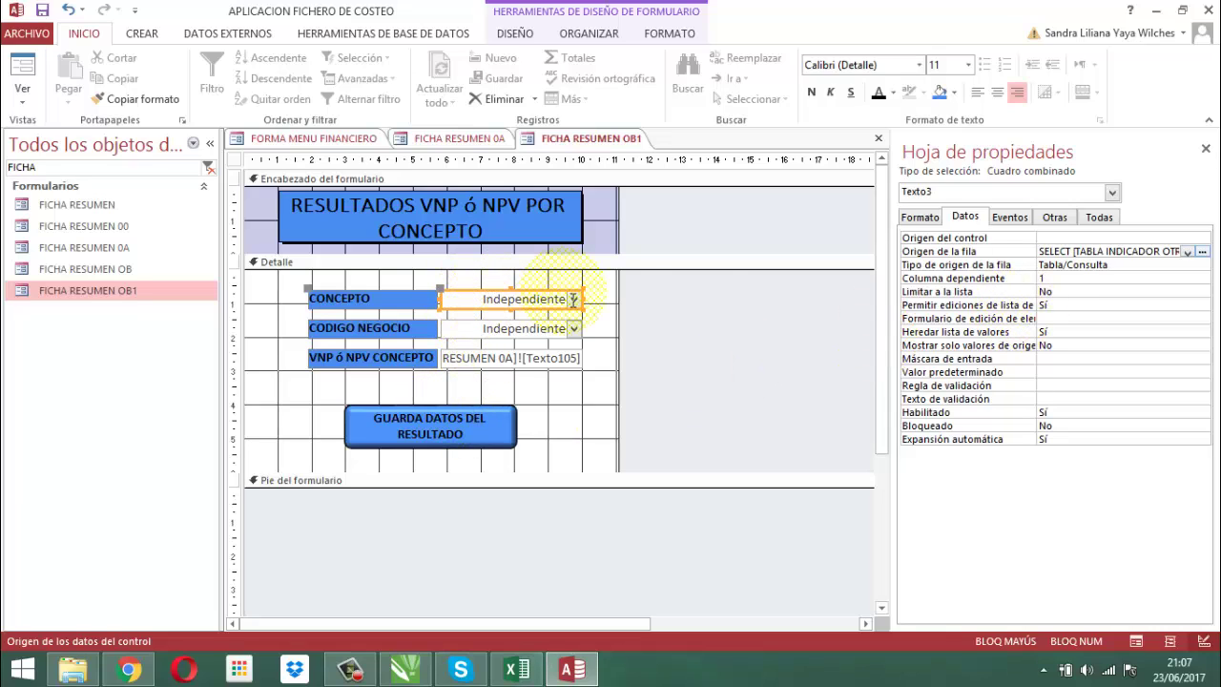
Step: Set the number of columns for the CONCEPTO combo box and its column widths to 2cm;10cm
click(919, 217)
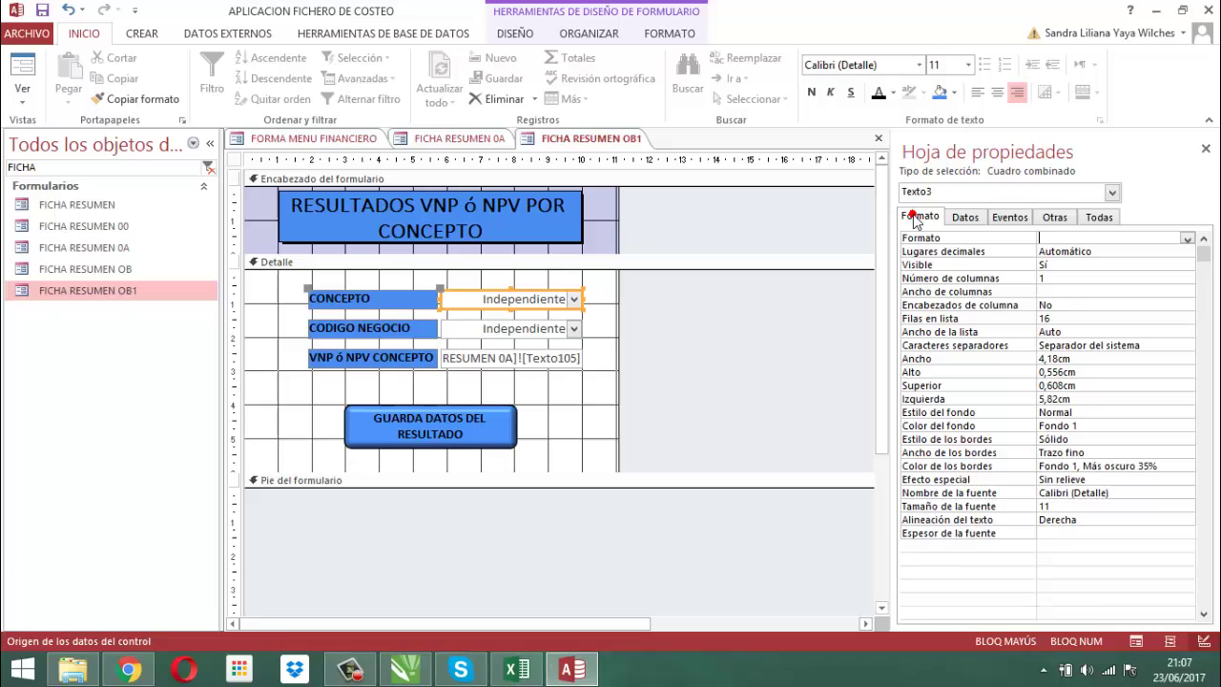
click(1055, 277)
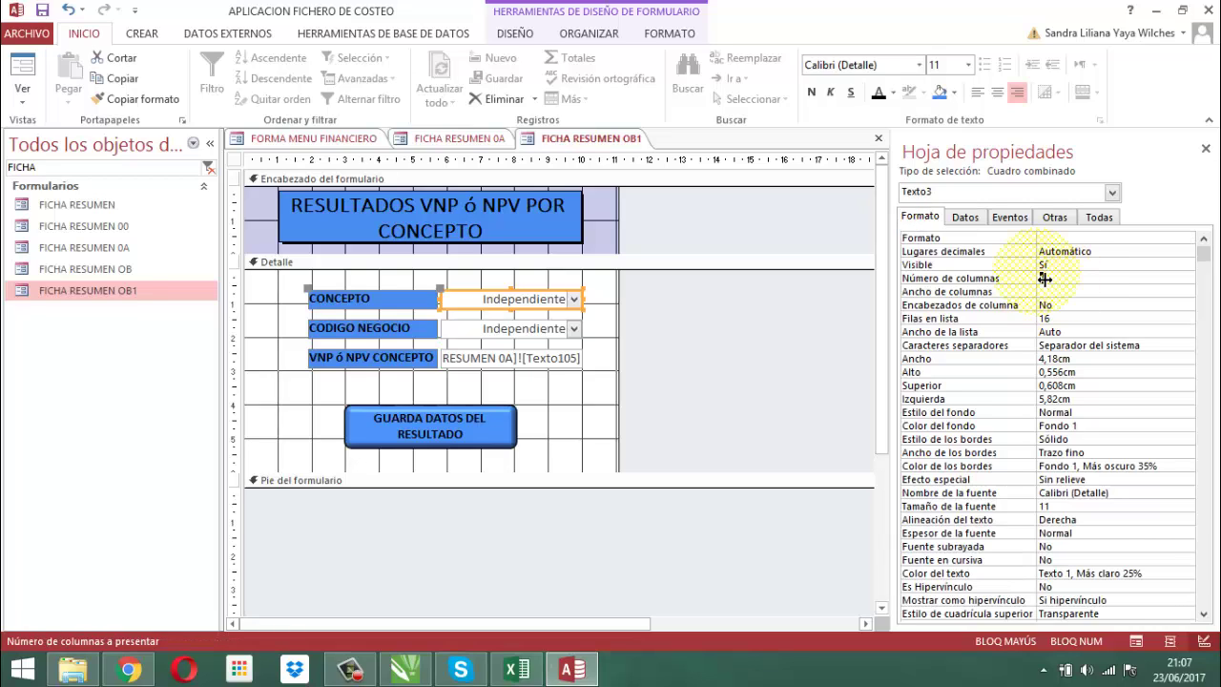
key(Return)
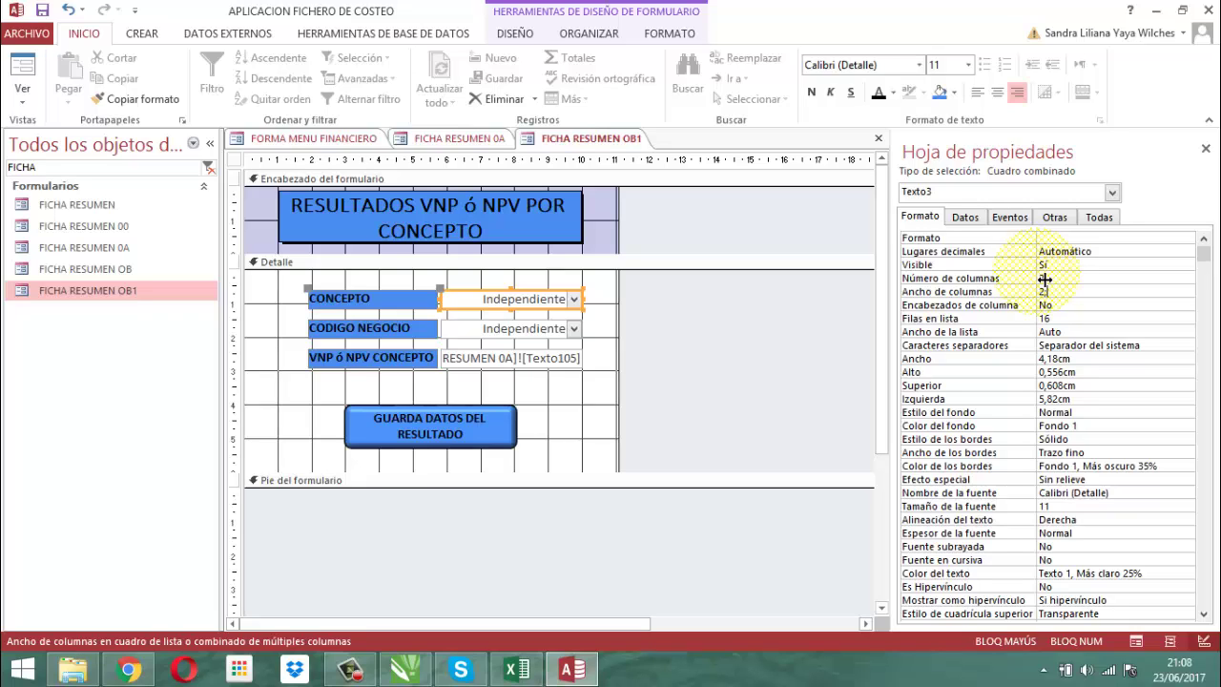
text(;1)
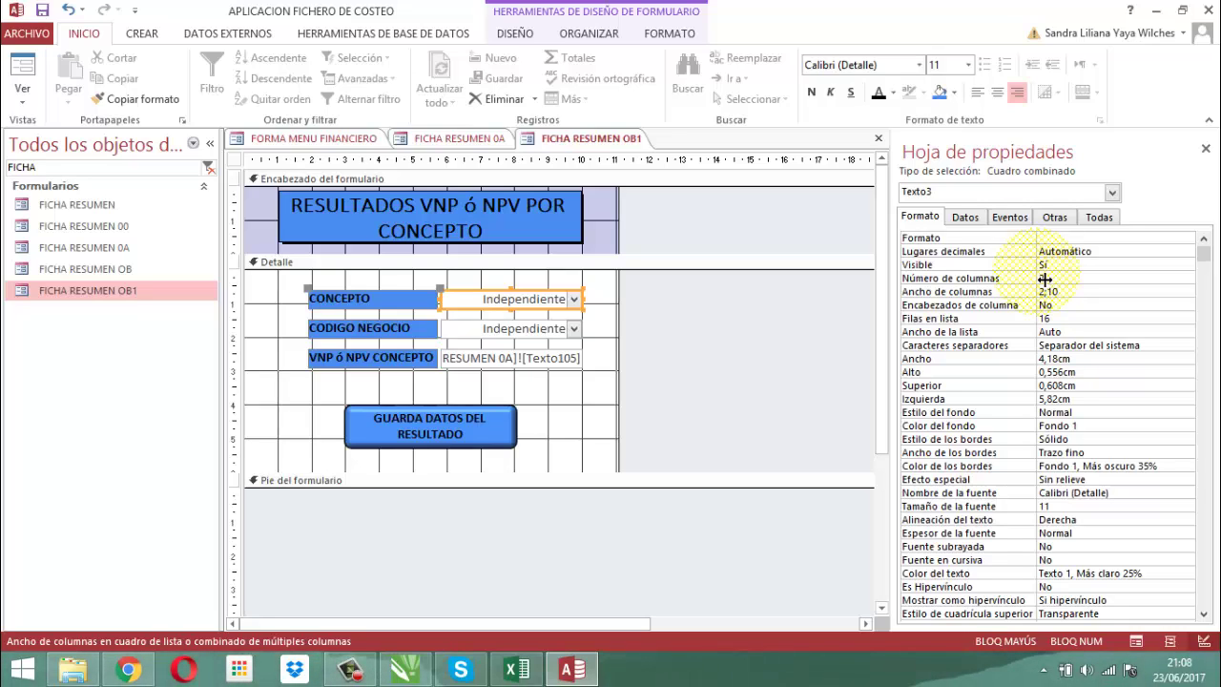
text(0)
key(Return)
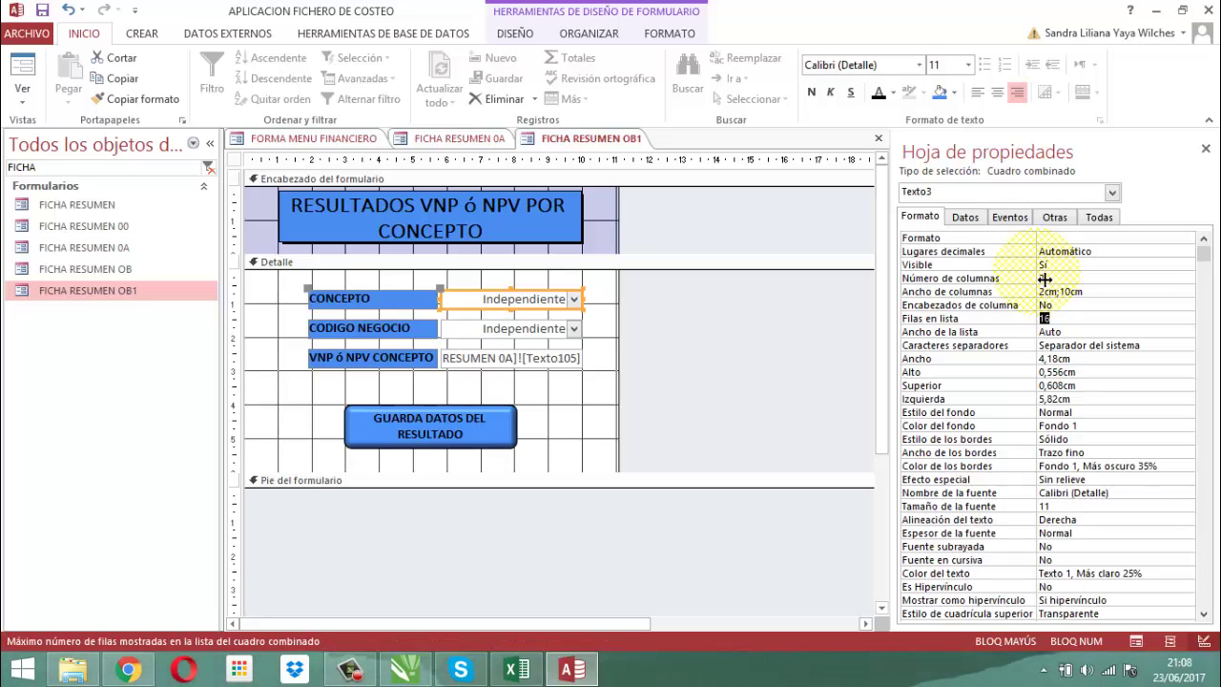
Step: Set the list width of the CONCEPTO combo box to 12 cm
text(12)
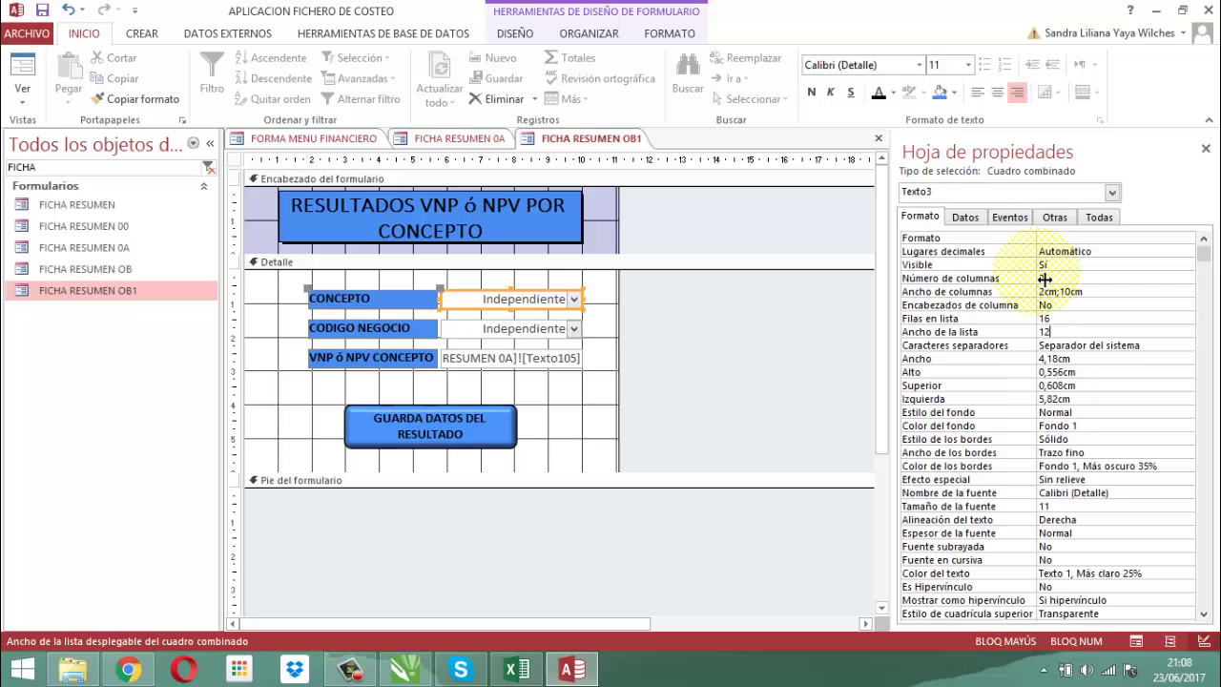
key(Return)
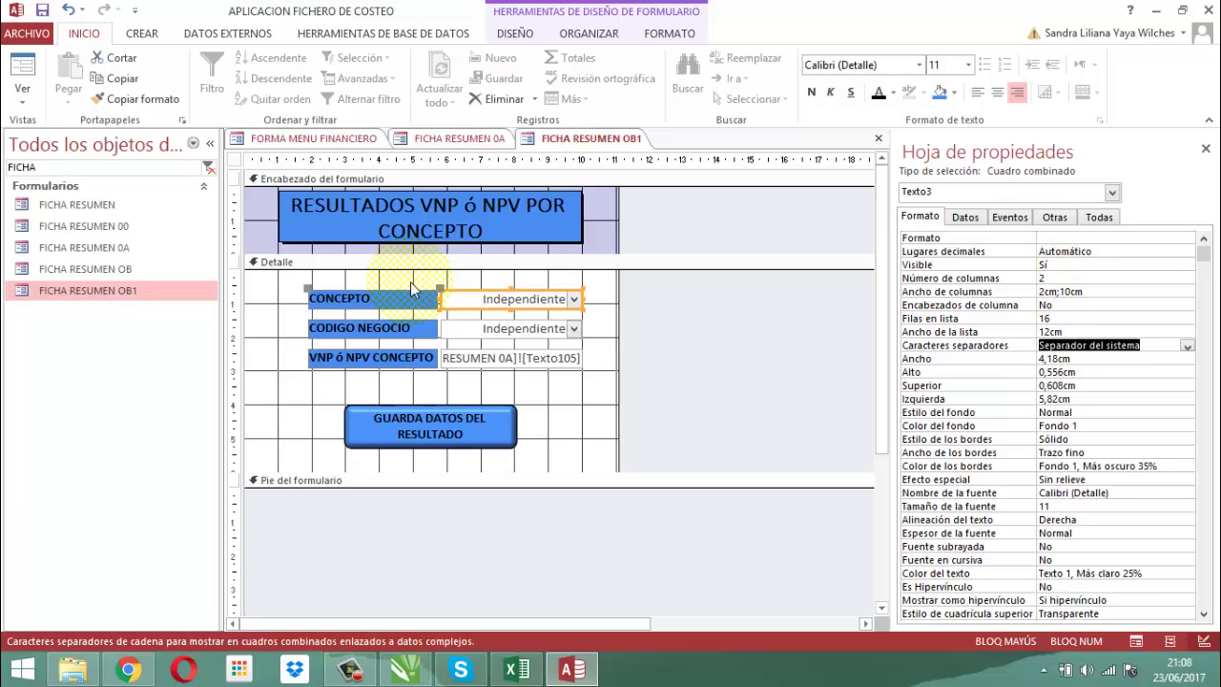
Step: Start a row source query for the CODIGO NEGOCIO combo box and add the table TRESUMEN00 to it
click(554, 328)
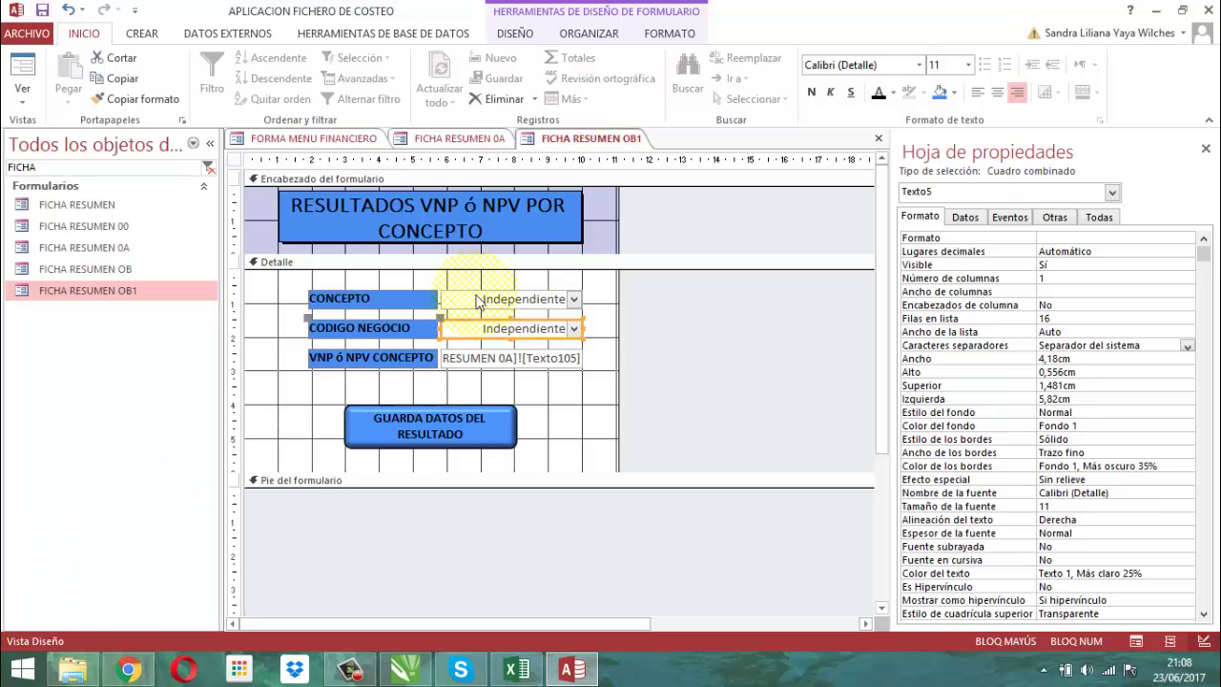
click(965, 220)
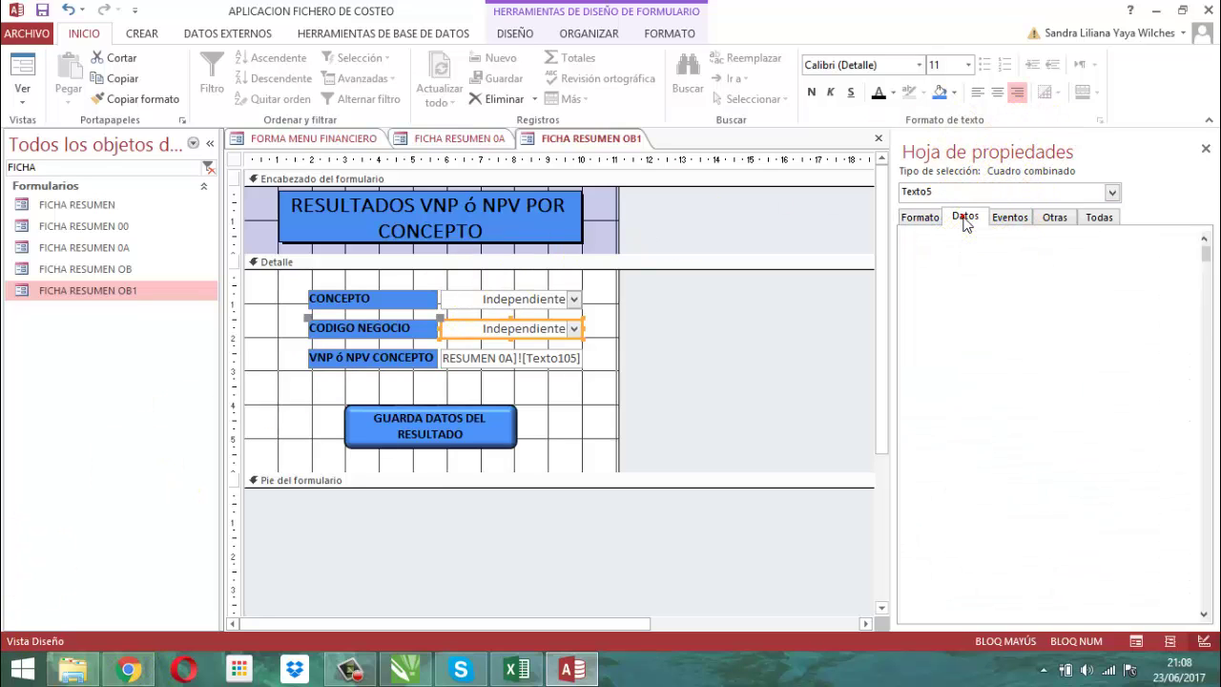
click(1065, 252)
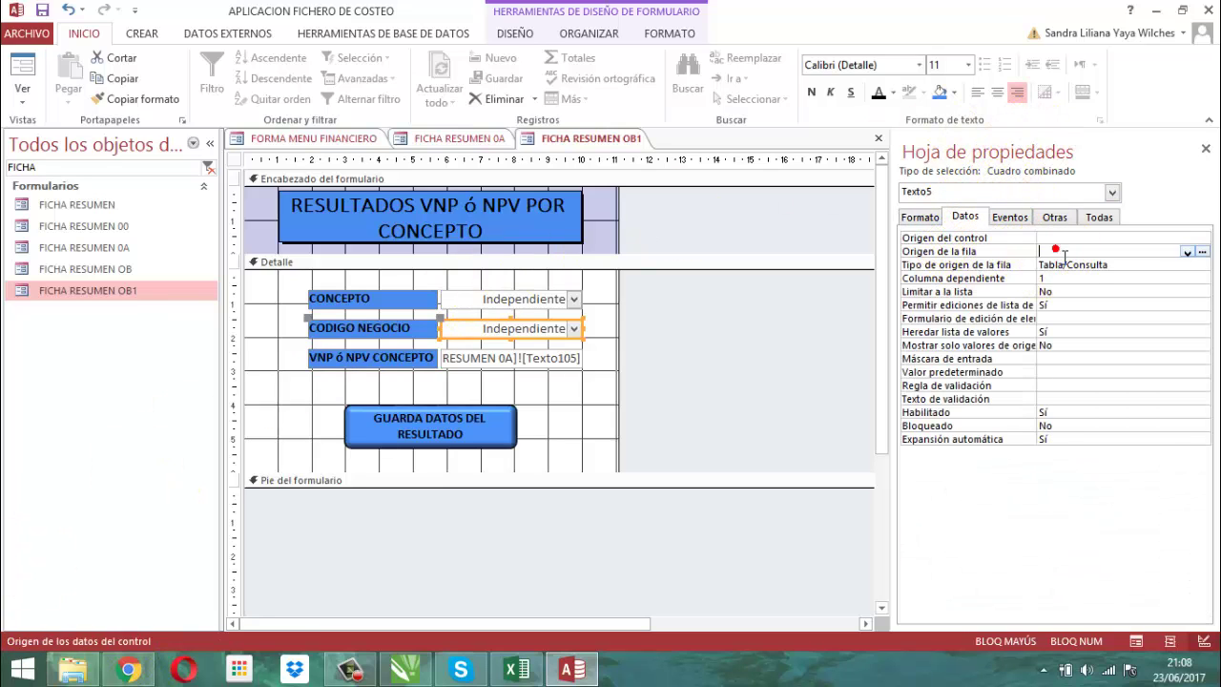
click(1201, 252)
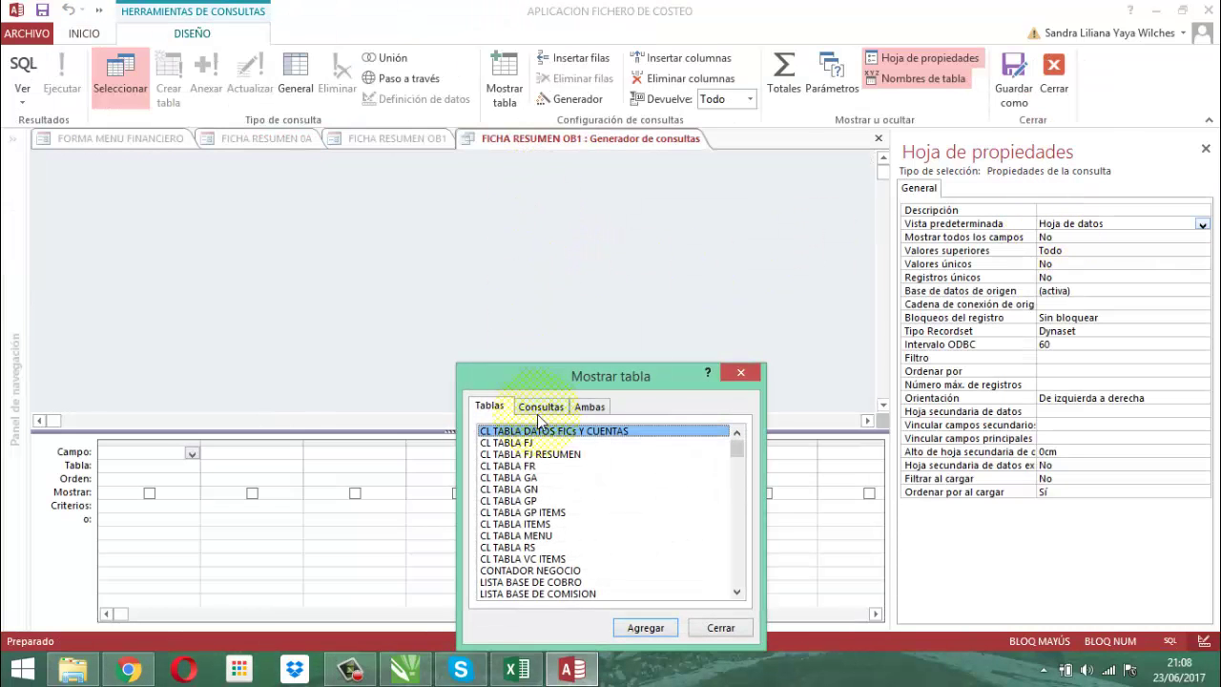
scroll(572, 468, down, 20)
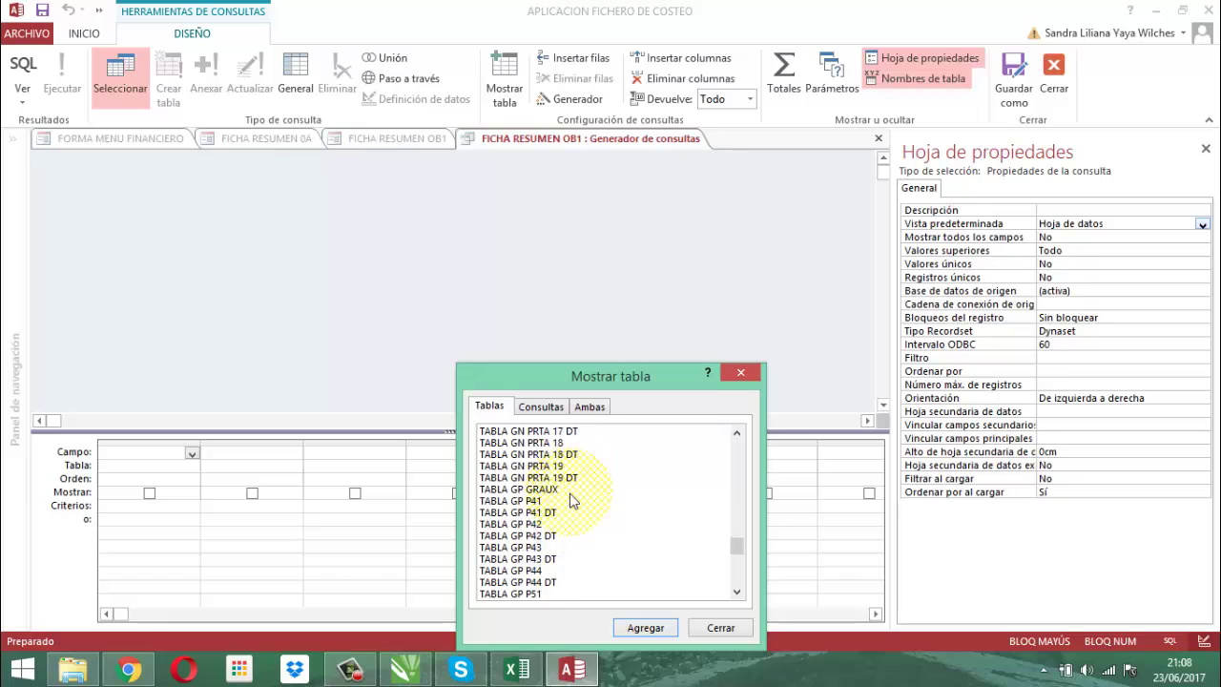
scroll(572, 501, down, 10)
scroll(573, 510, up, 3)
click(510, 477)
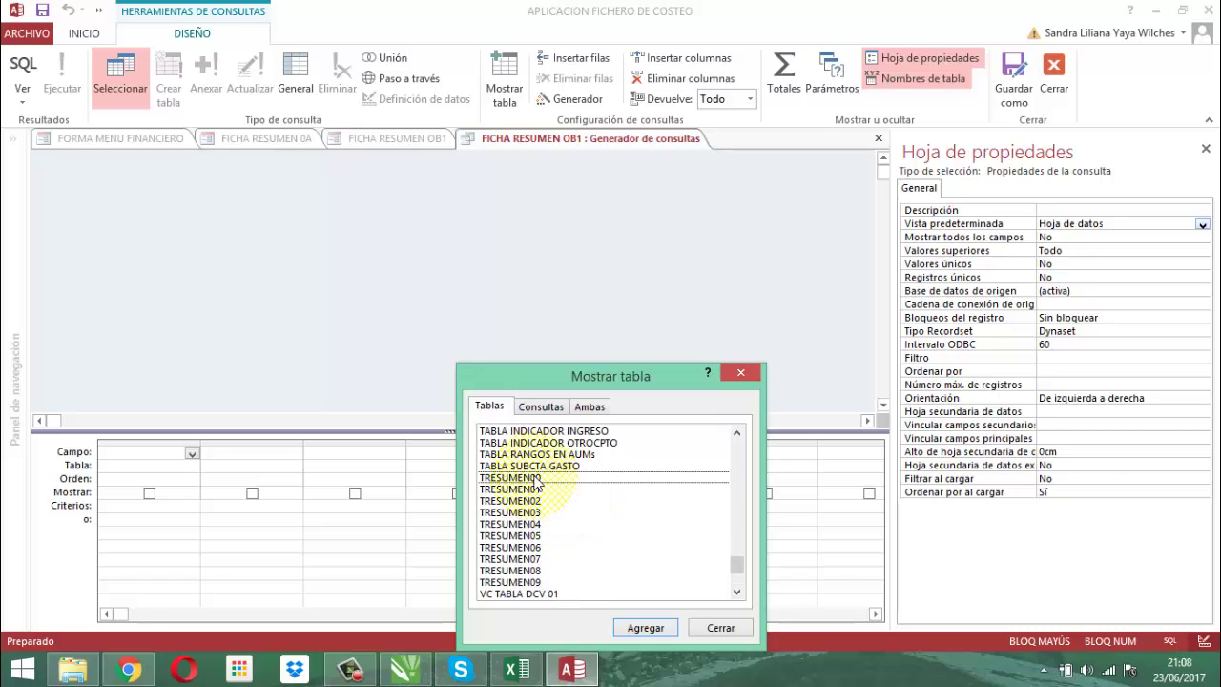
click(645, 627)
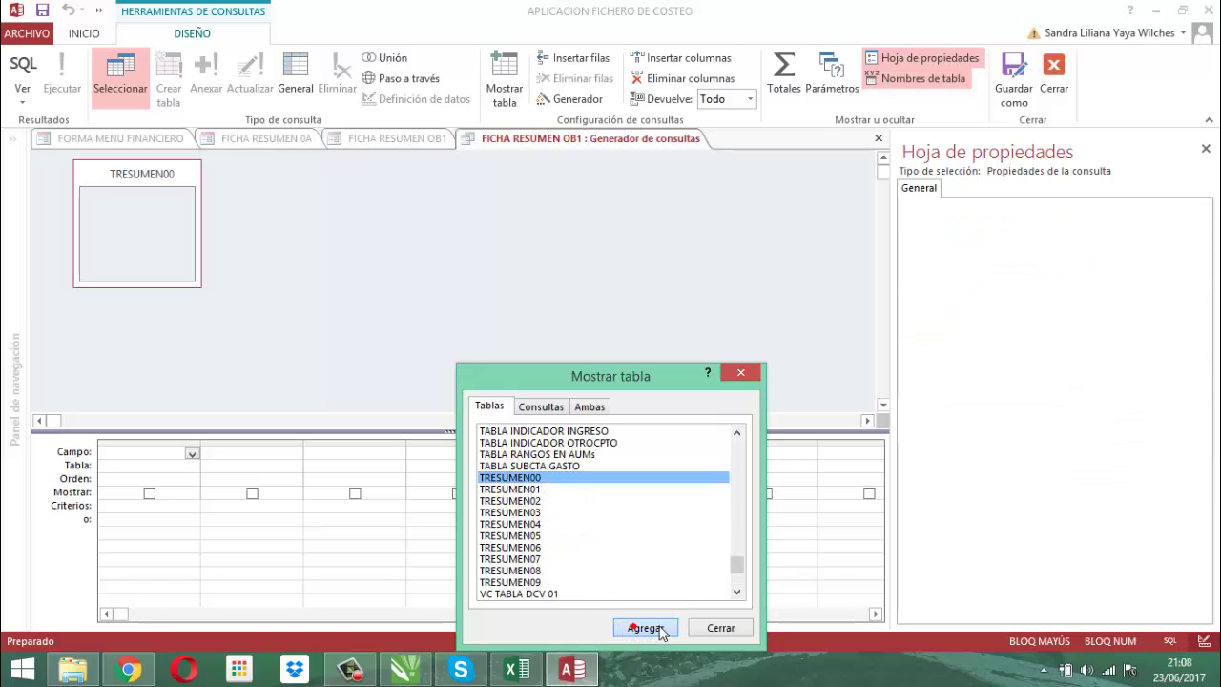
click(718, 630)
Step: Add the CODNEG field to the query, save it as the CODIGO NEGOCIO row source, and close the property sheet
drag(139, 213, 141, 454)
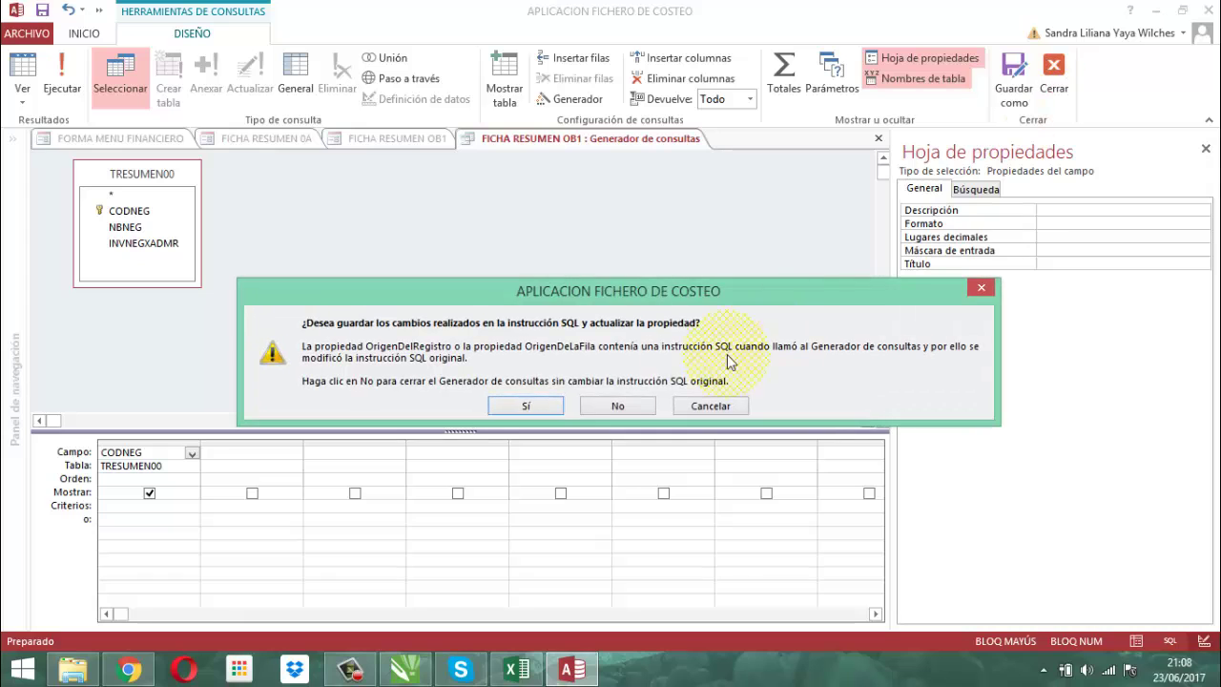
click(530, 402)
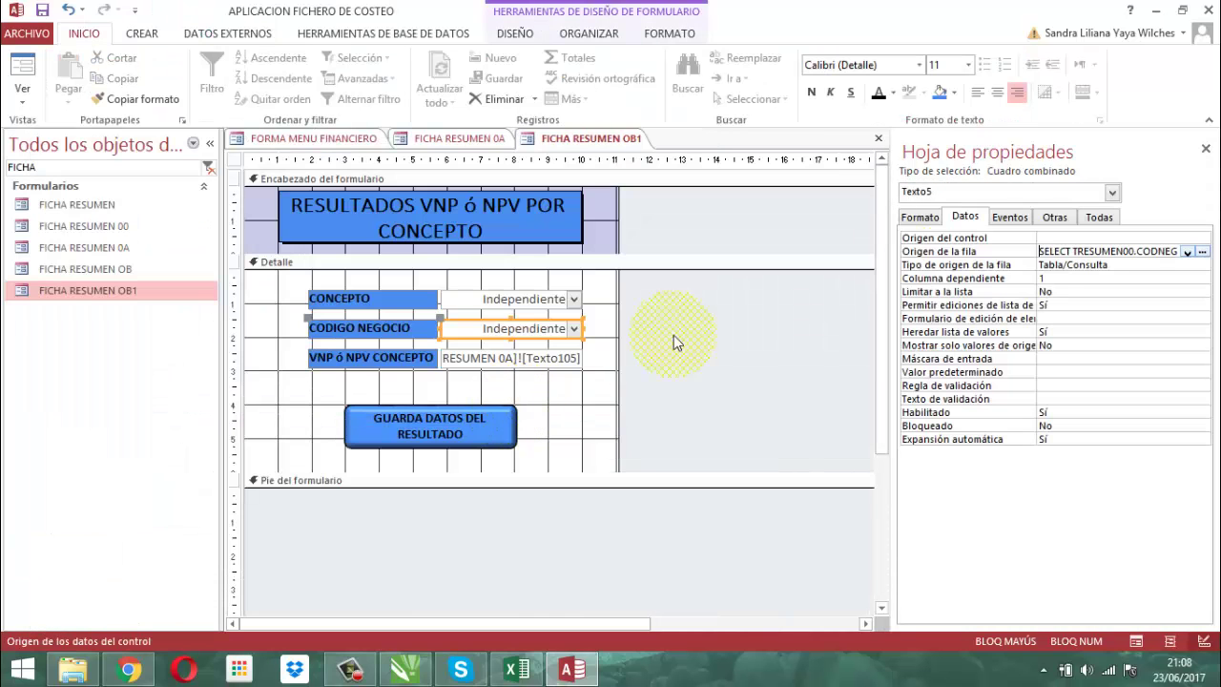
click(1206, 149)
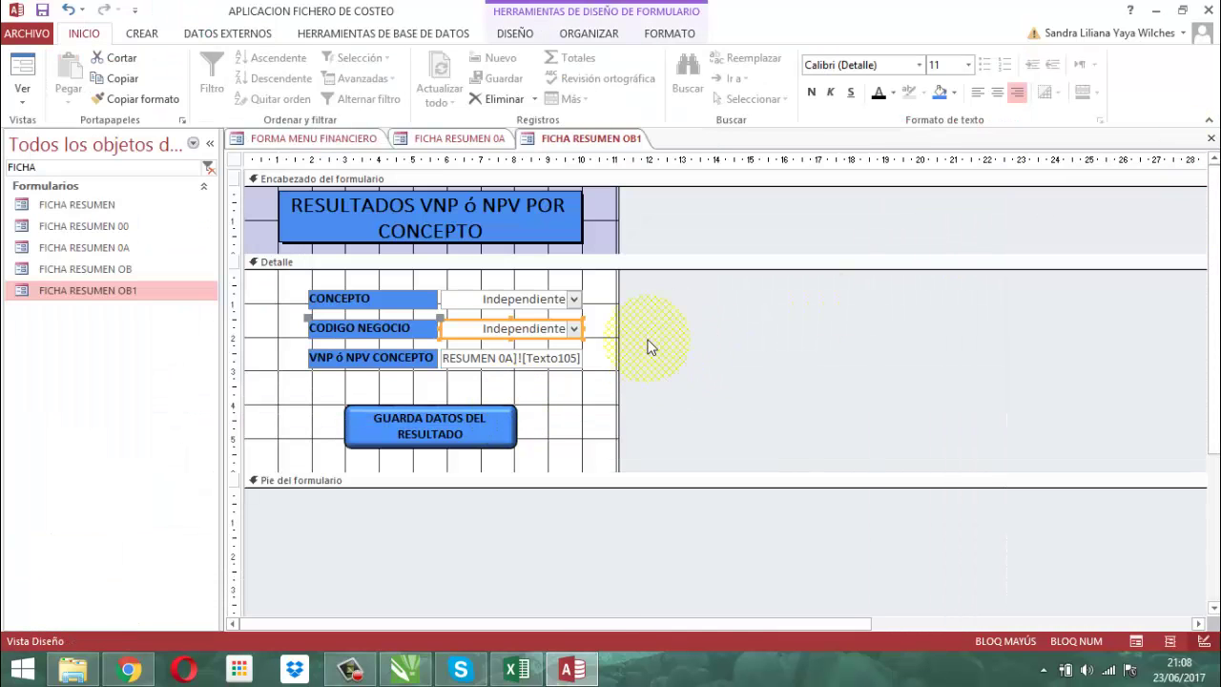
Step: Set the tab order of the Detalle section to Texto3, Texto5, Texto7, Comando21
click(687, 322)
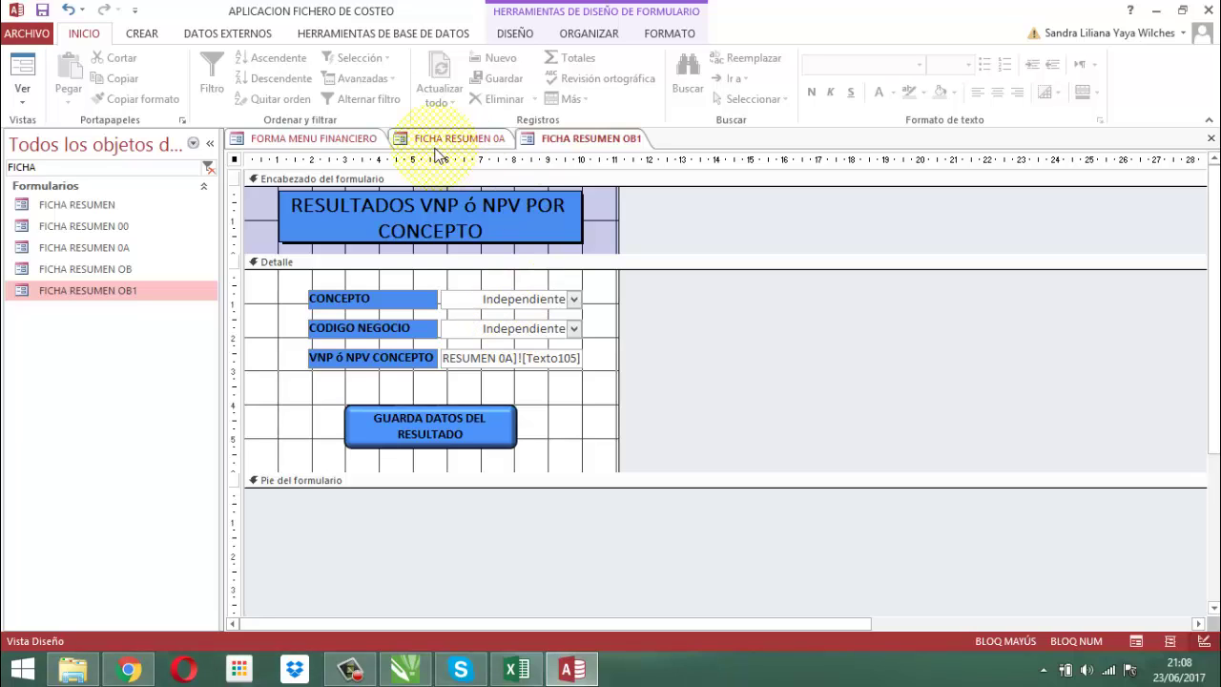
click(512, 32)
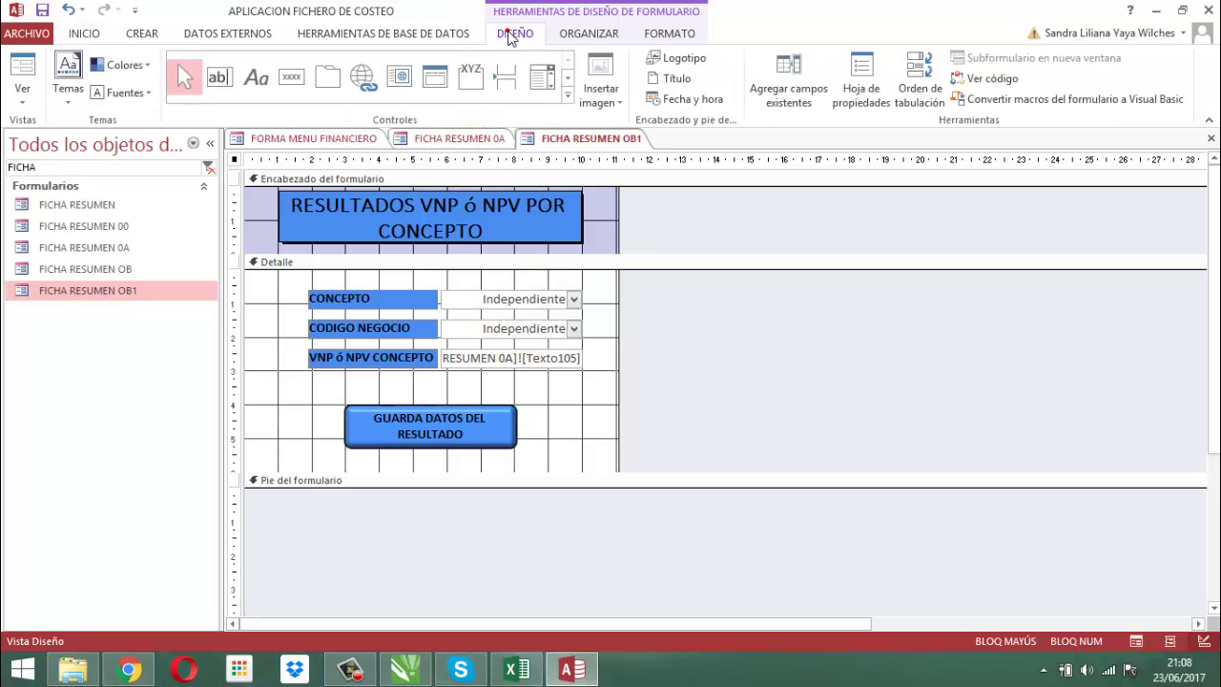
click(921, 73)
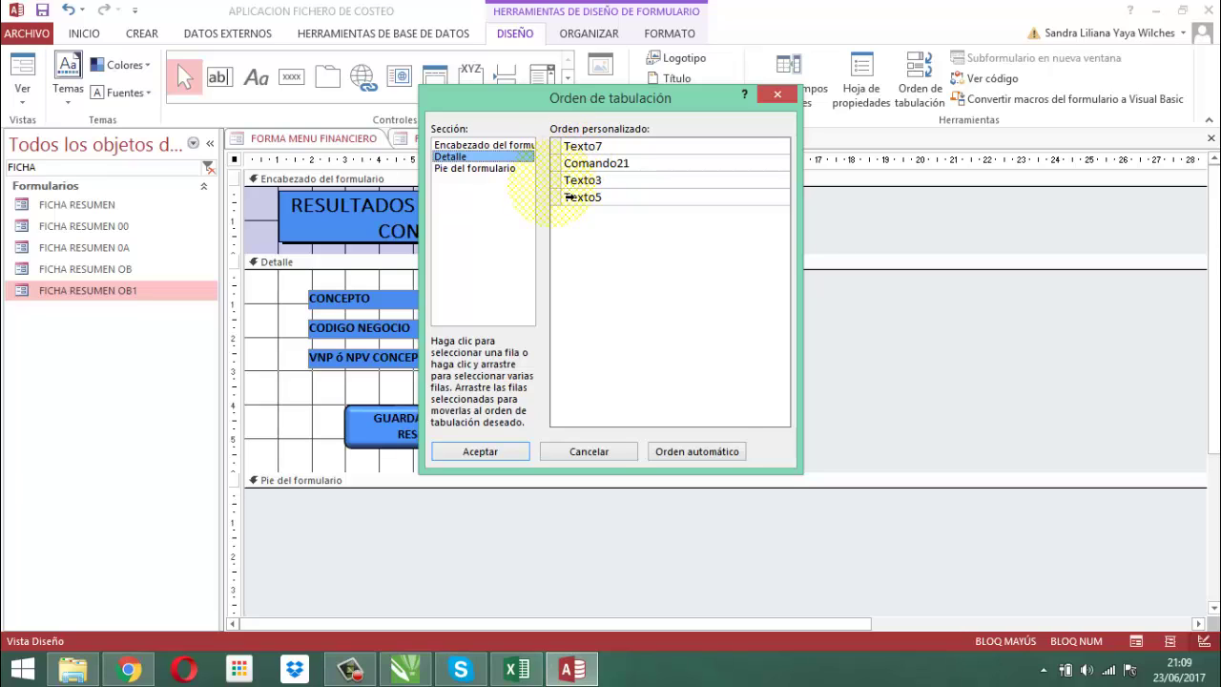
drag(554, 183, 558, 151)
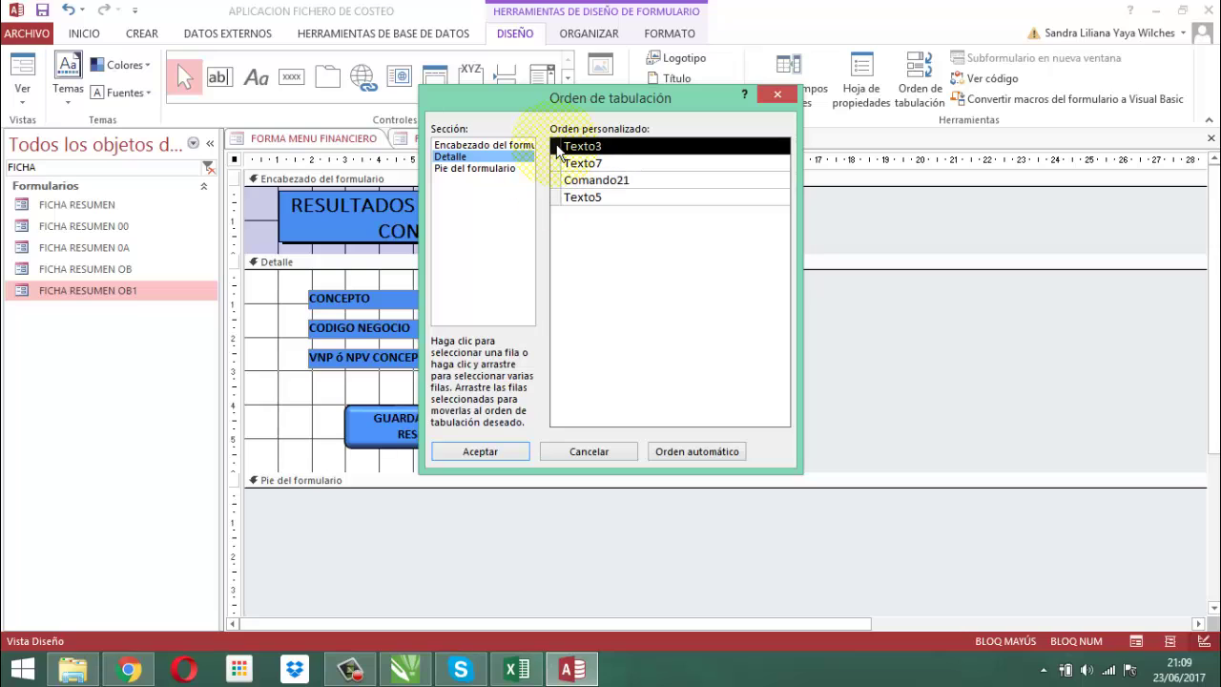
click(558, 197)
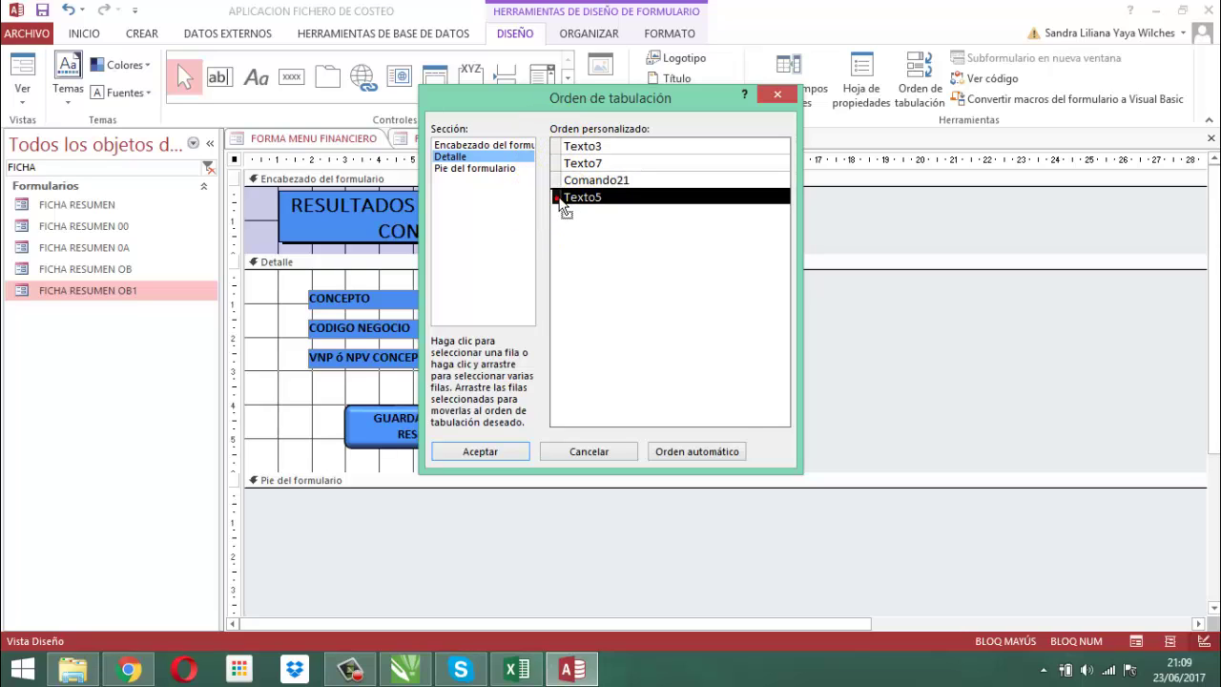
drag(559, 198, 563, 156)
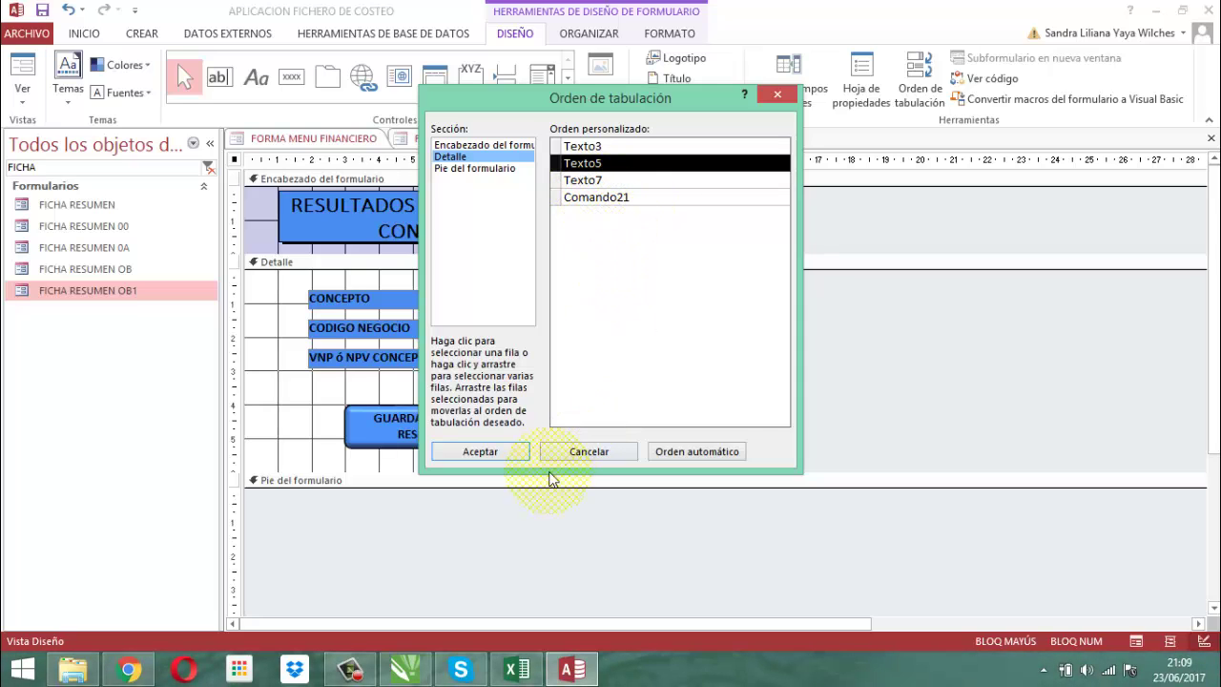
click(486, 453)
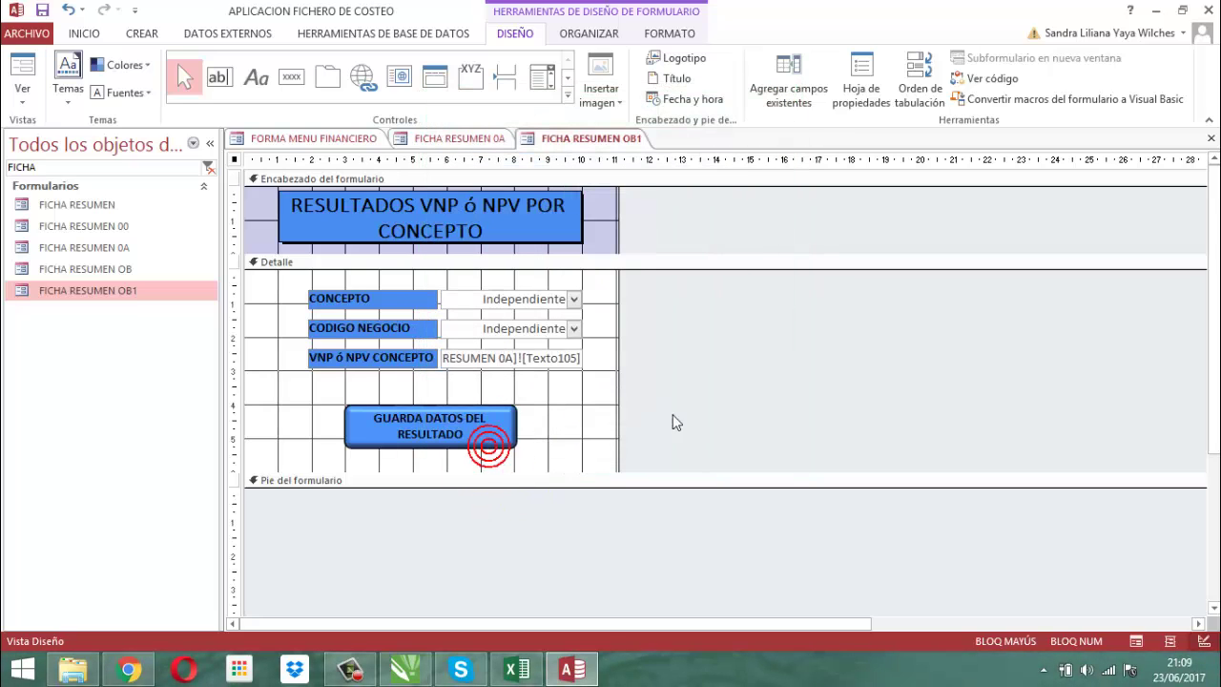
click(737, 383)
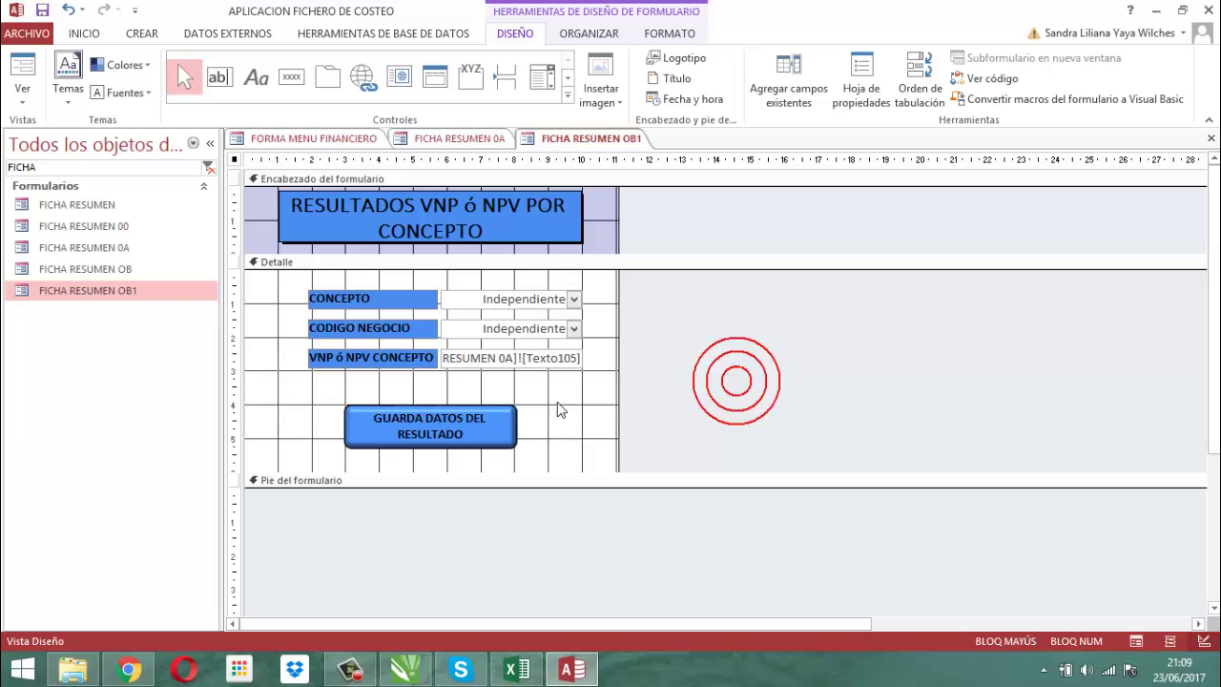
Step: Review the on-click event code of the GUARDA DATOS DEL RESULTADO button, including the text boxes it refers to
click(493, 427)
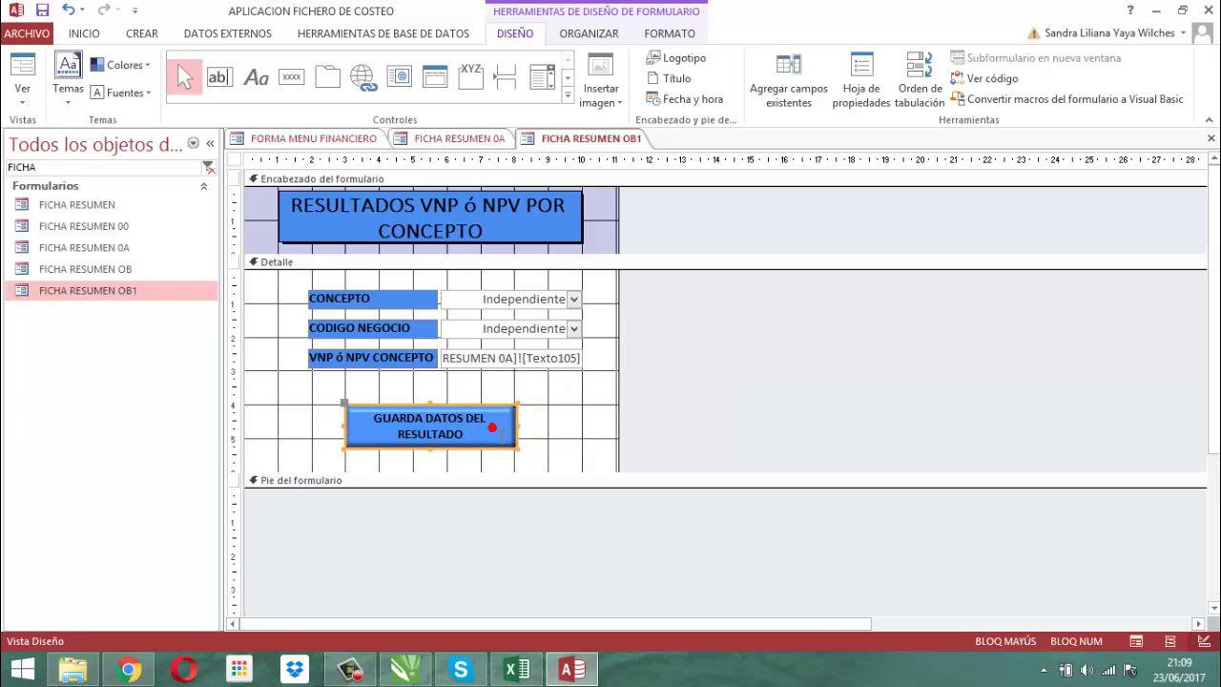
click(861, 84)
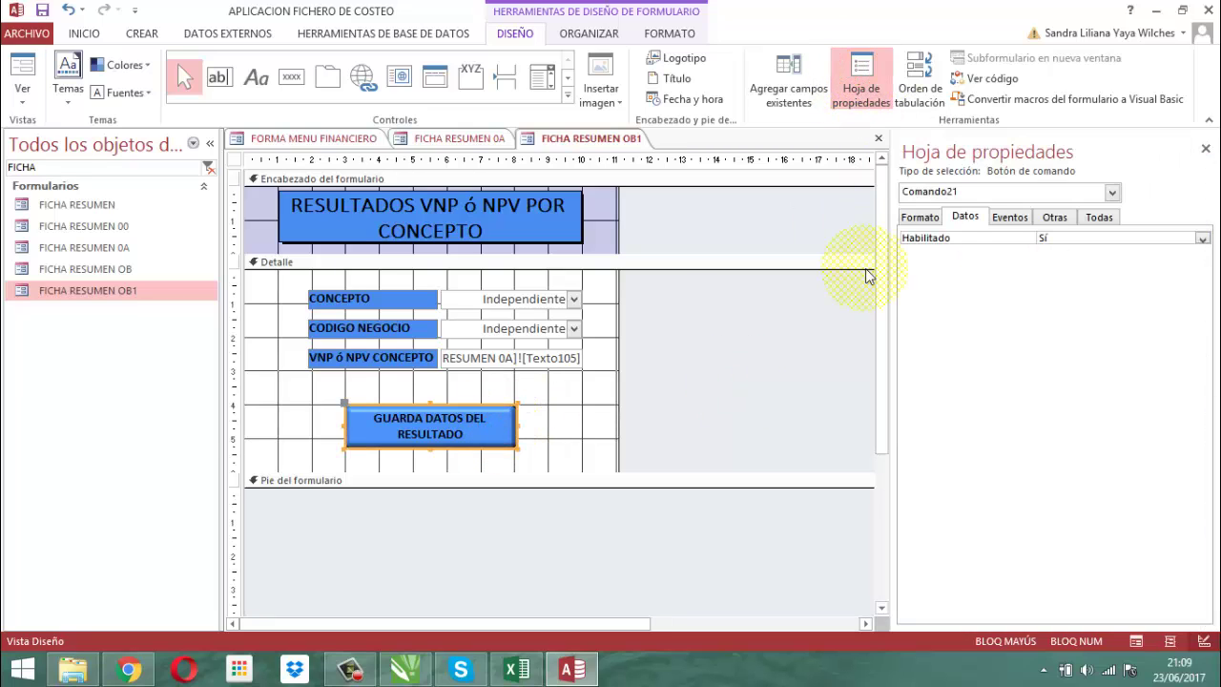
click(1008, 218)
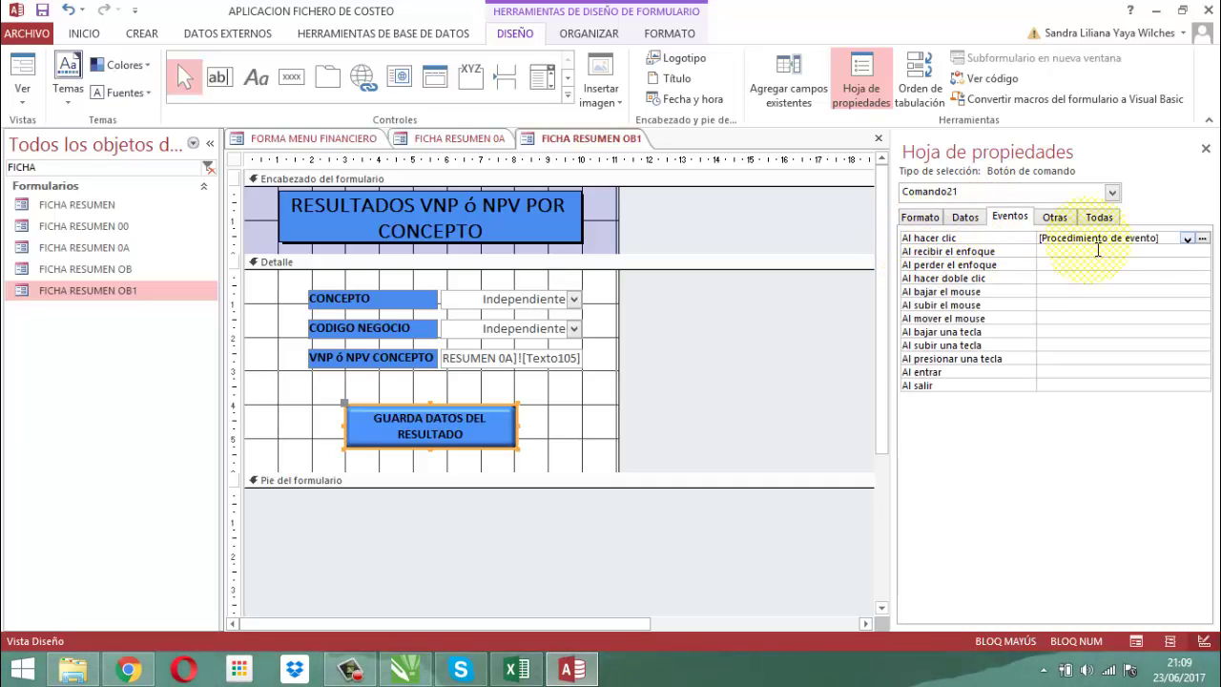
click(1204, 238)
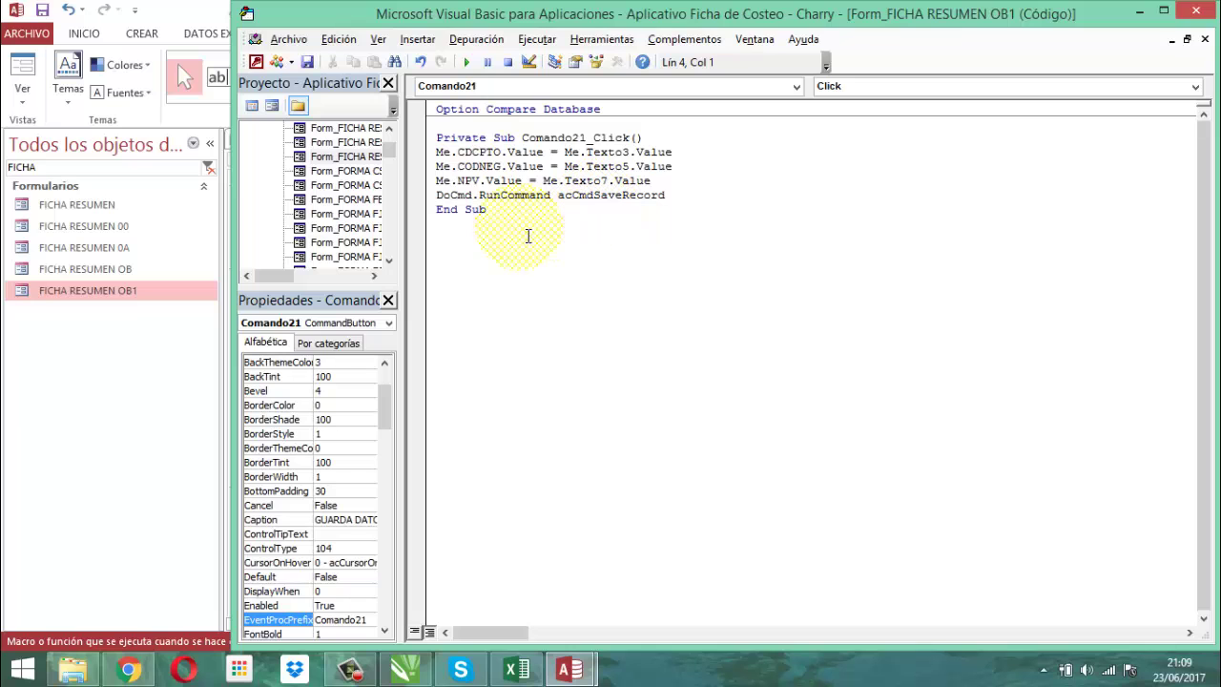
mouse_move(1206, 13)
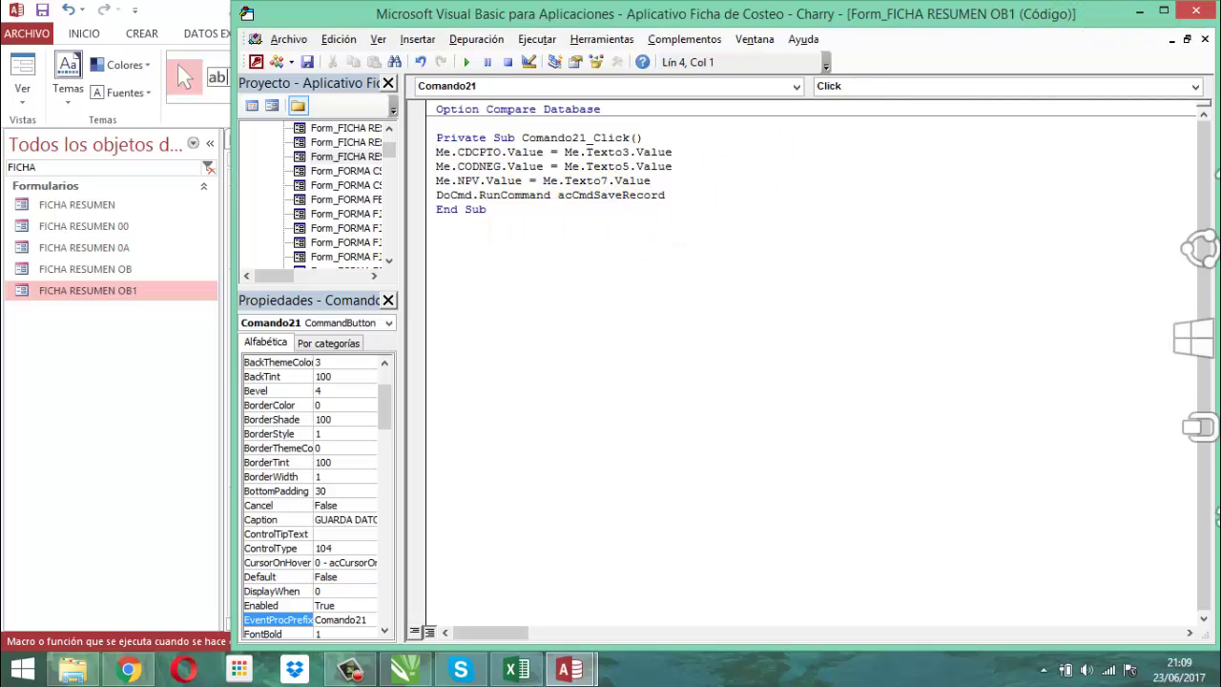
click(1203, 12)
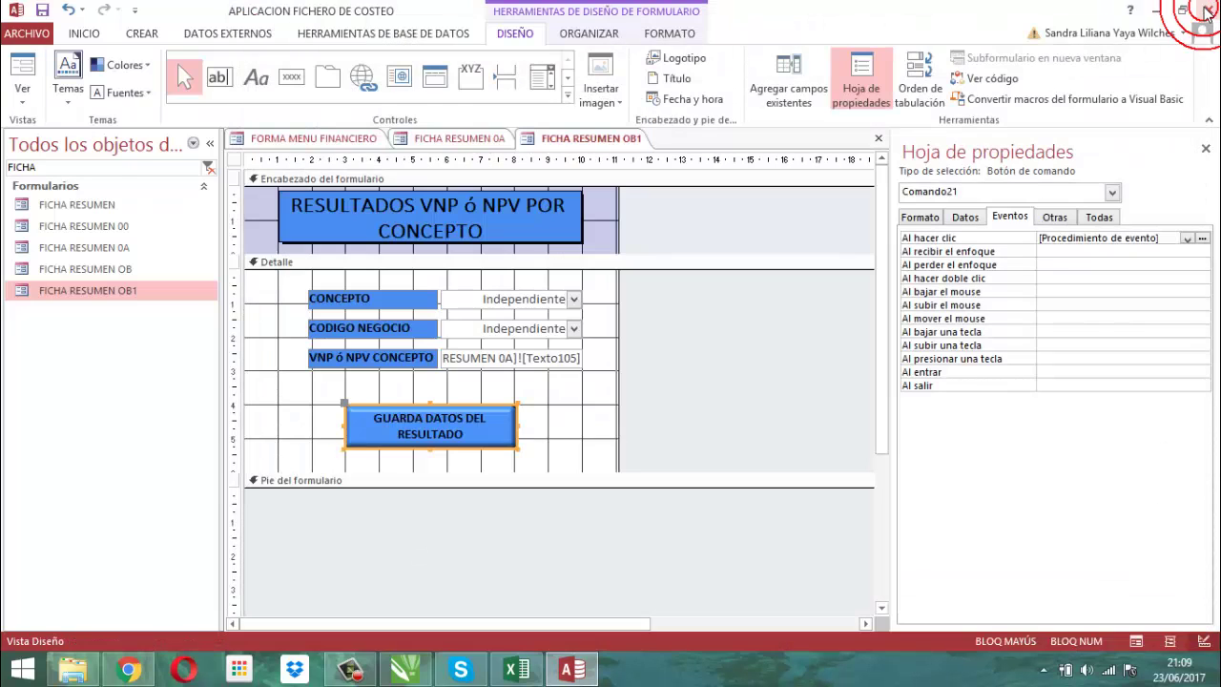
click(1205, 150)
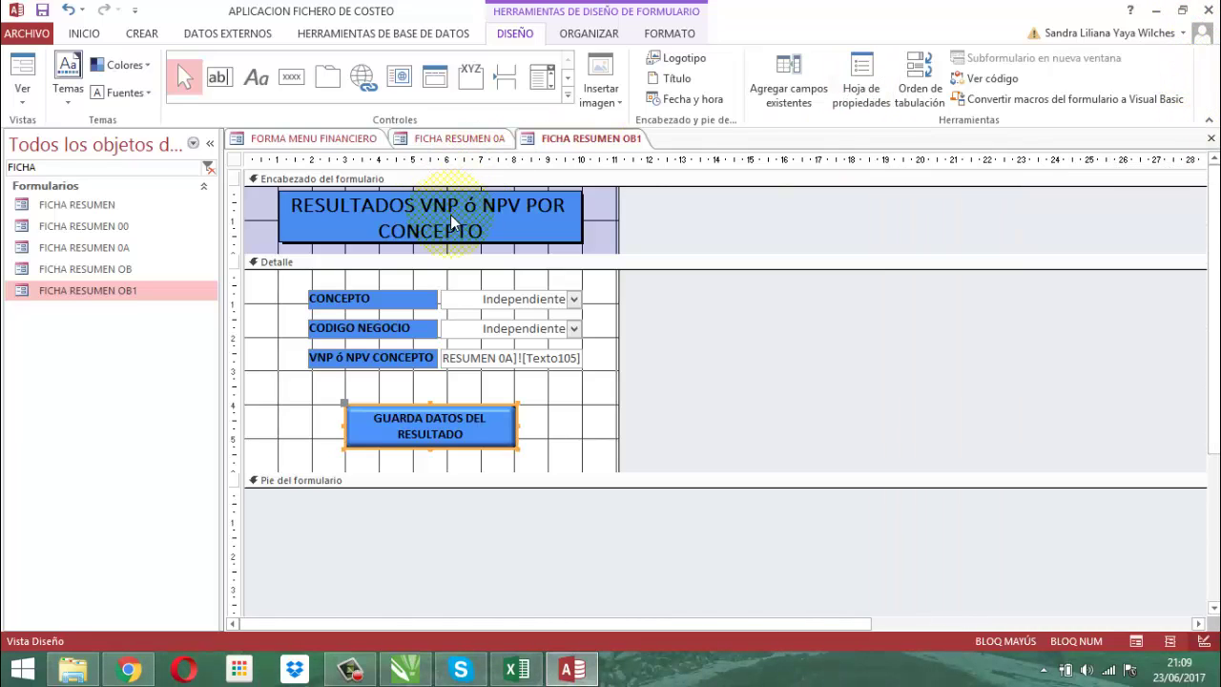
Step: Save and close the form FICHA RESUMEN OB1
right_click(594, 141)
click(630, 148)
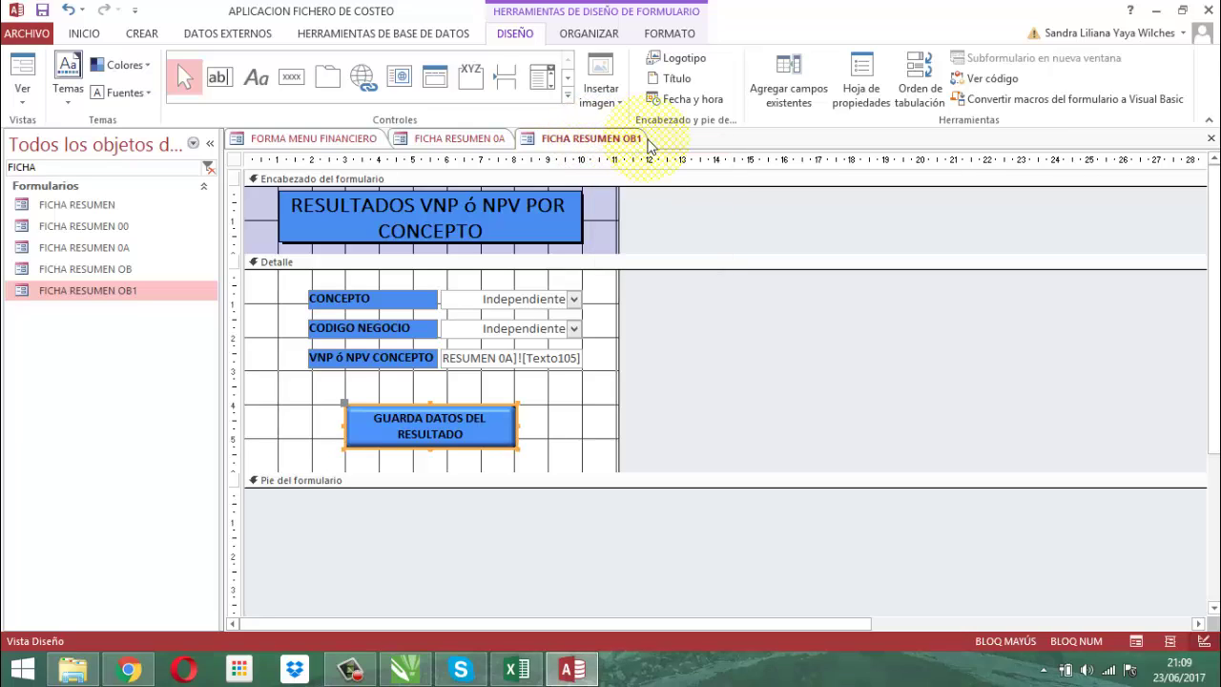
right_click(599, 134)
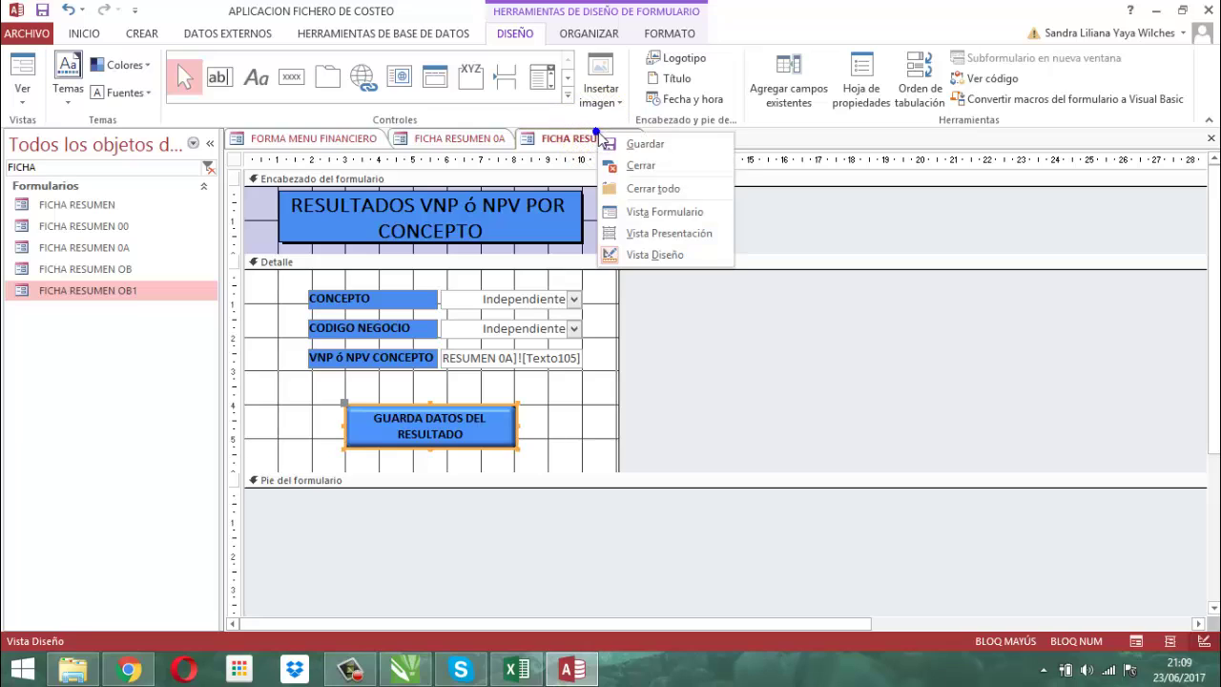
click(642, 168)
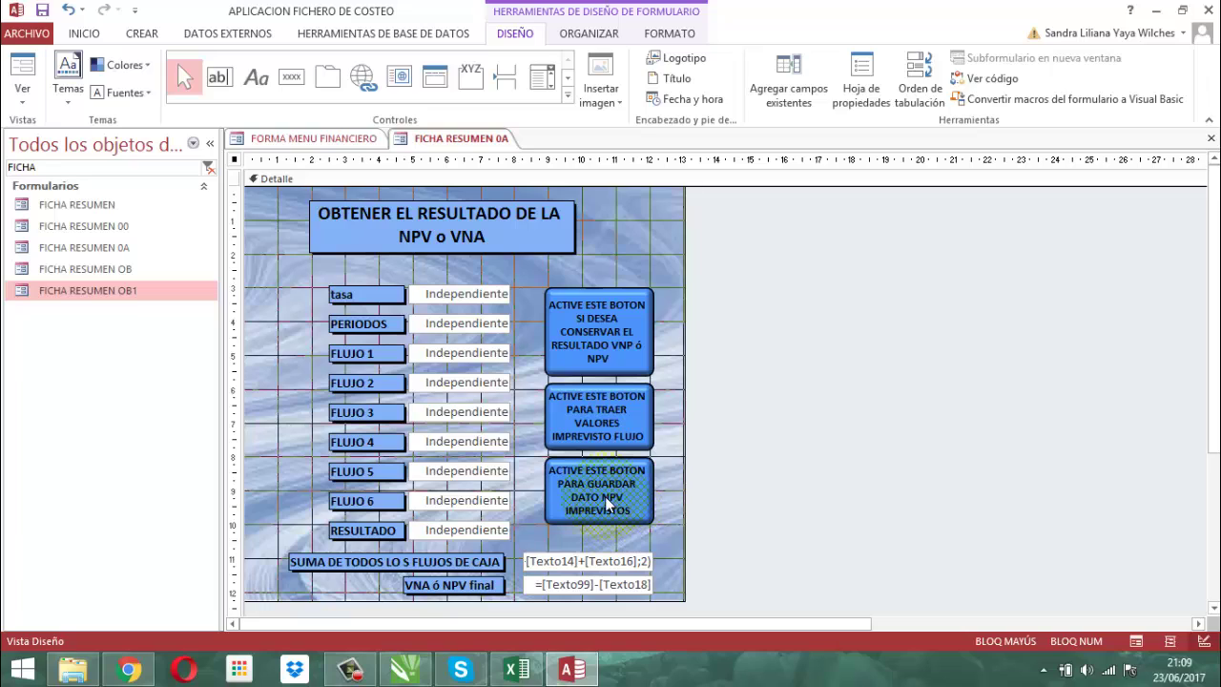
Step: Create an on-click event procedure with the code builder for the button that saves the NPV IMPREVISTOS value
click(600, 507)
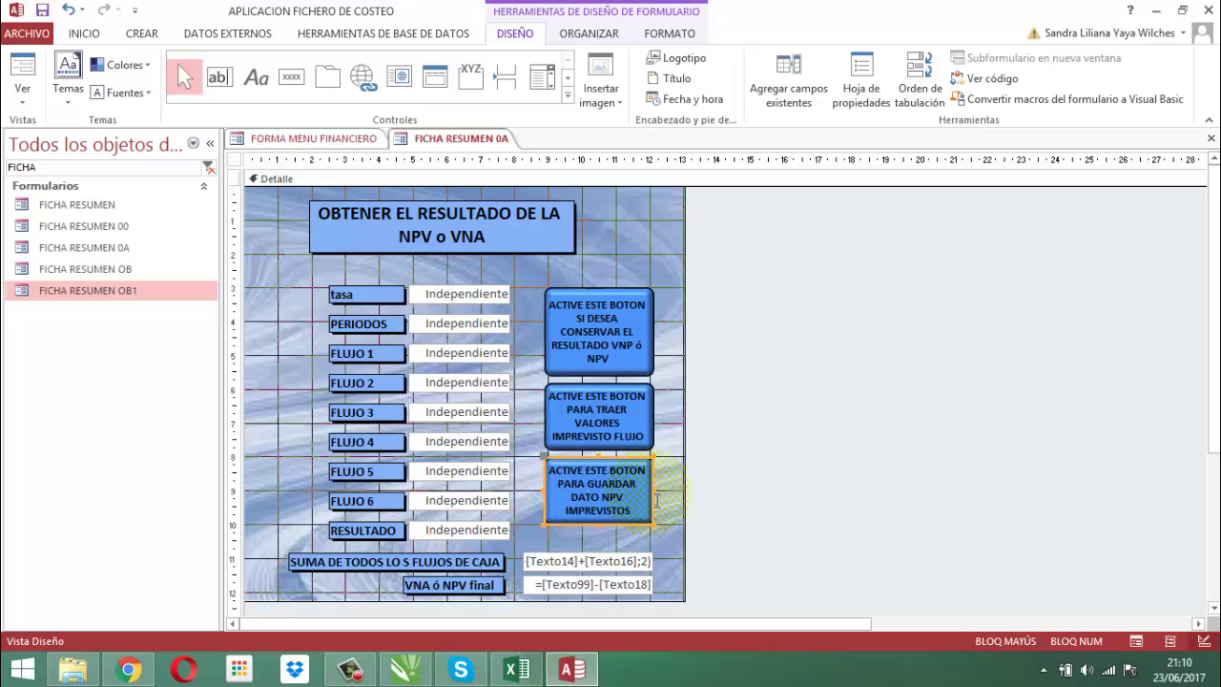
click(844, 91)
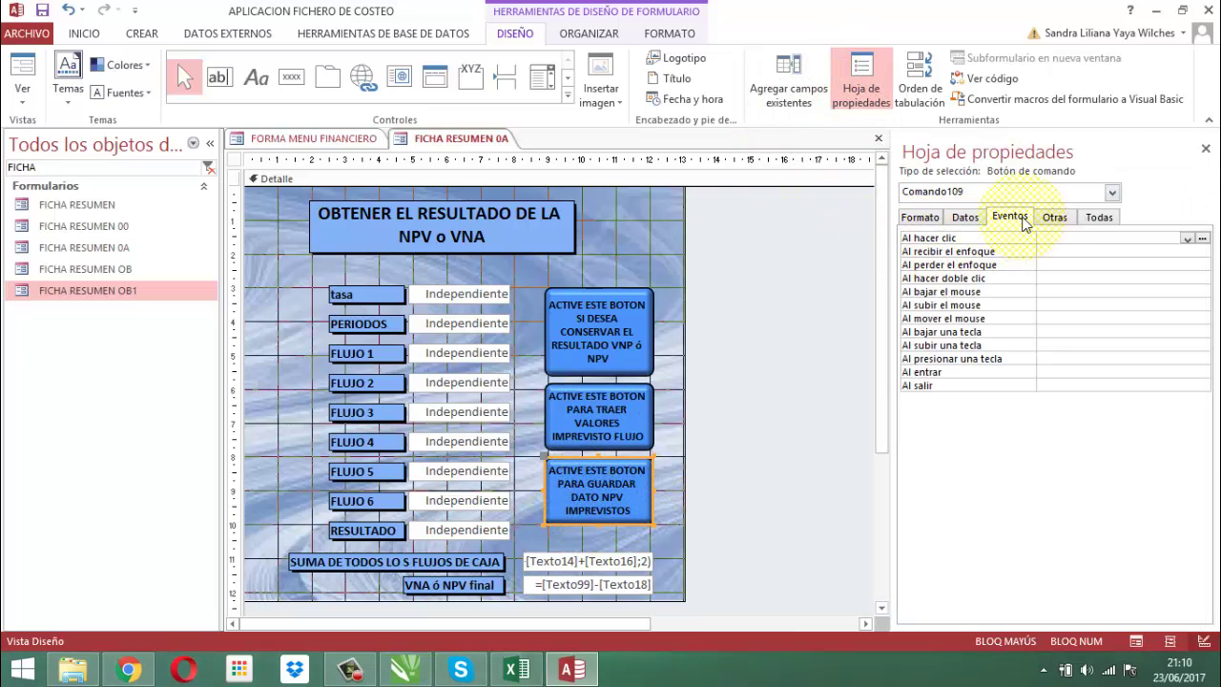
click(1203, 238)
click(589, 195)
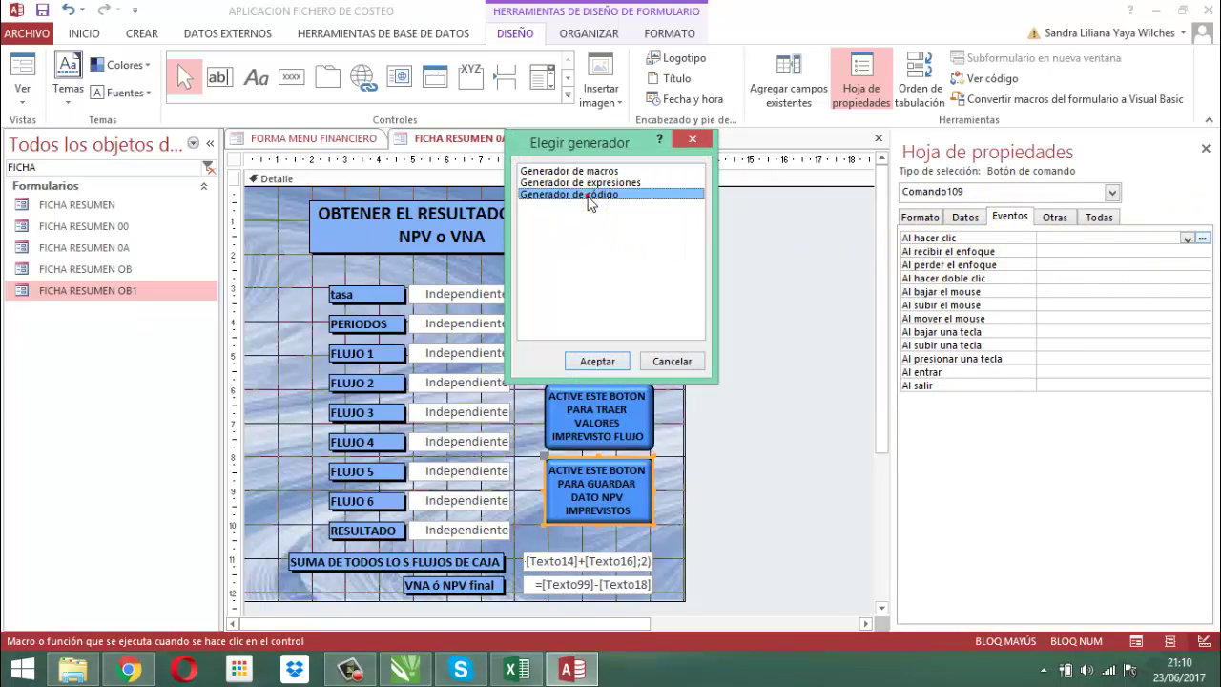
click(595, 360)
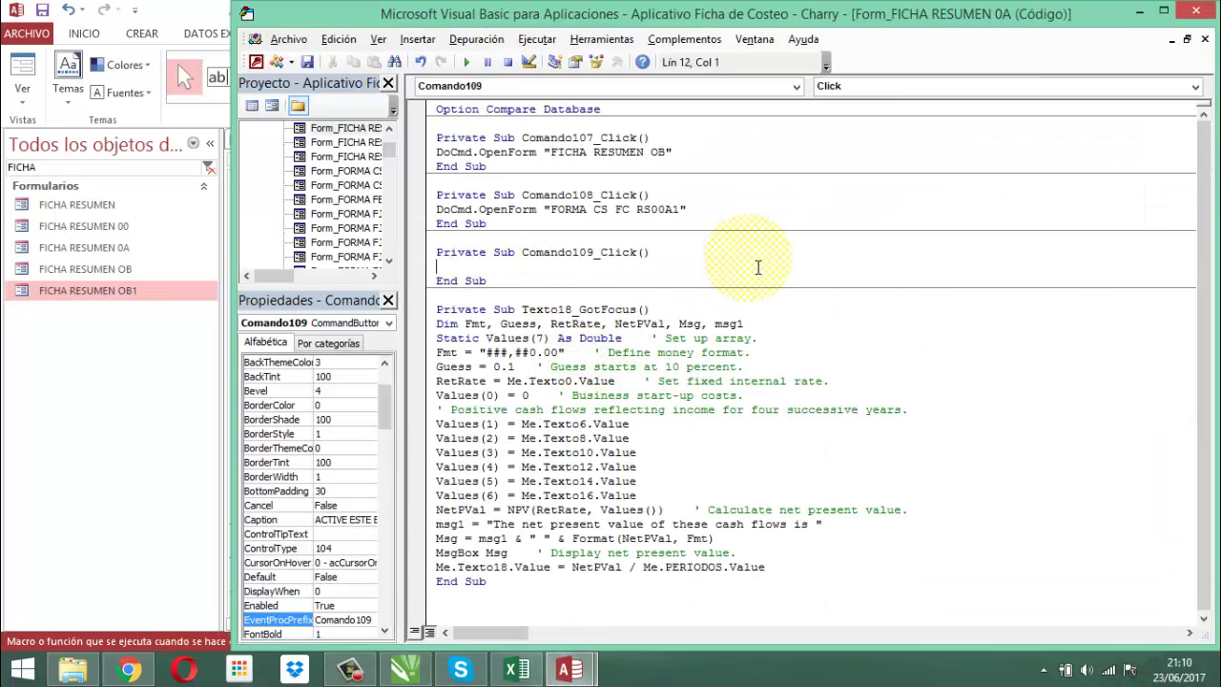
Step: Make the Comando109 click procedure run DoCmd.OpenForm "FICHA RESUMEN OB1", then save the code and close the editor
text(Docmd.)
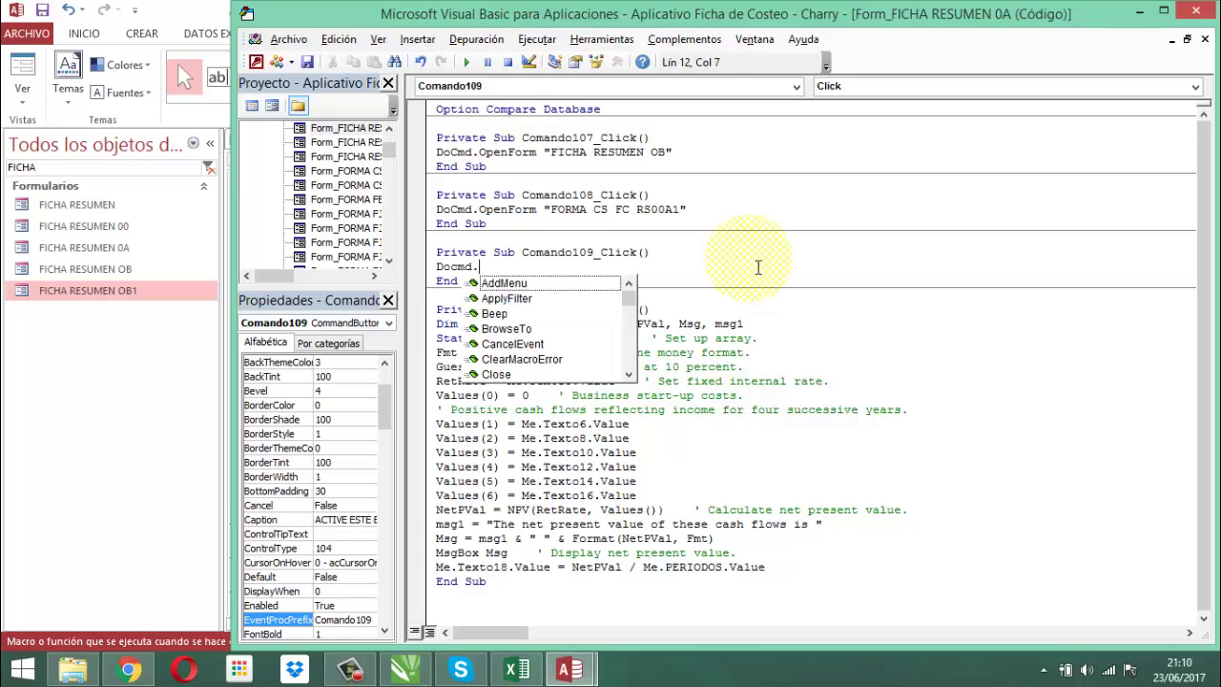
text(openform "FICHA RESUMEN)
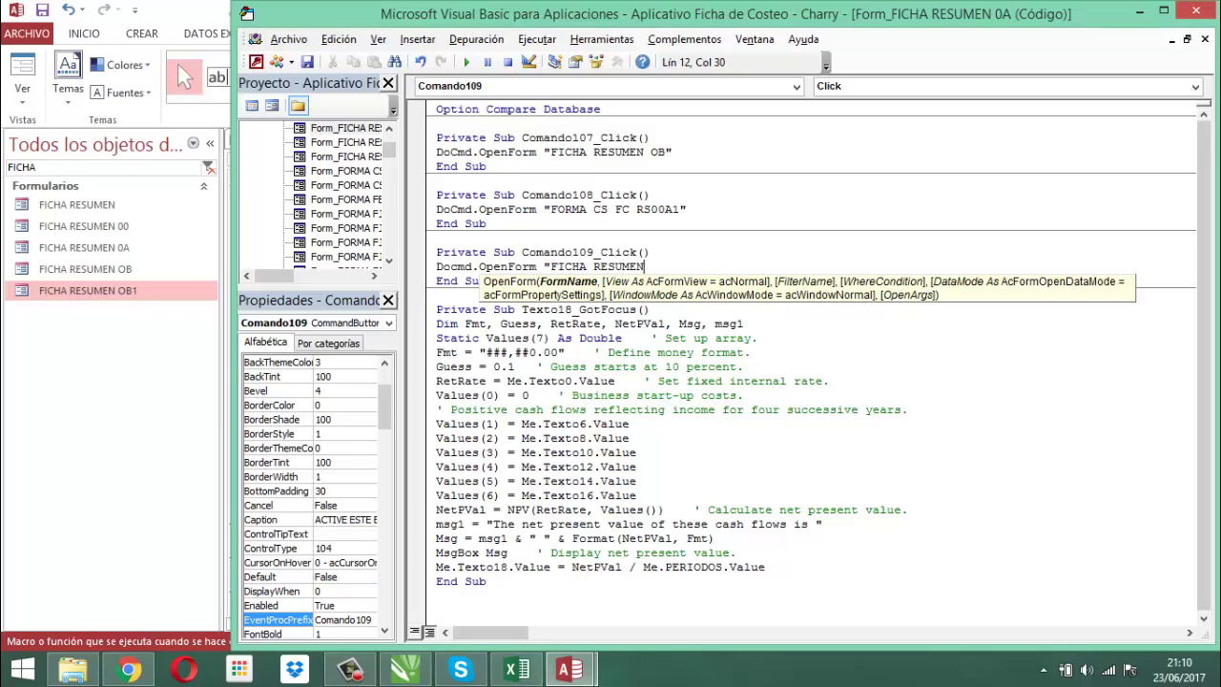
text(OB1)
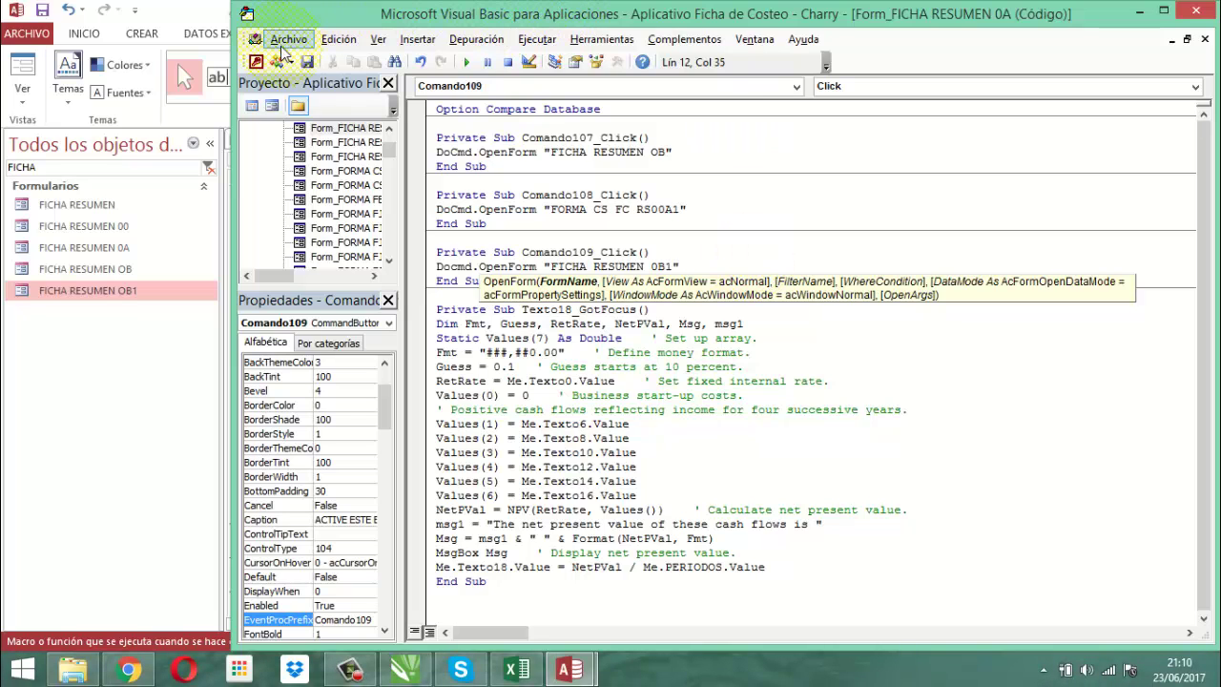
click(307, 62)
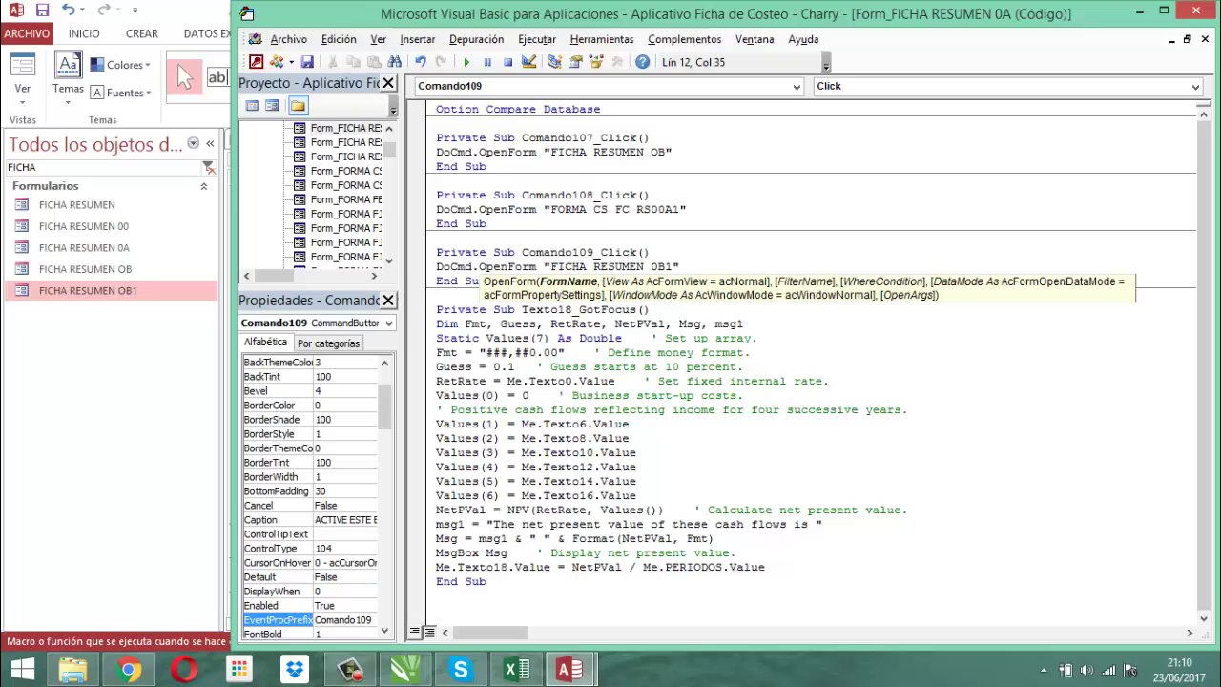
click(1195, 11)
Step: Copy the formatting of the TRAER VALORES IMPREVISTO FLUJO button onto the GUARDAR DATO NPV IMPREVISTOS button
click(823, 368)
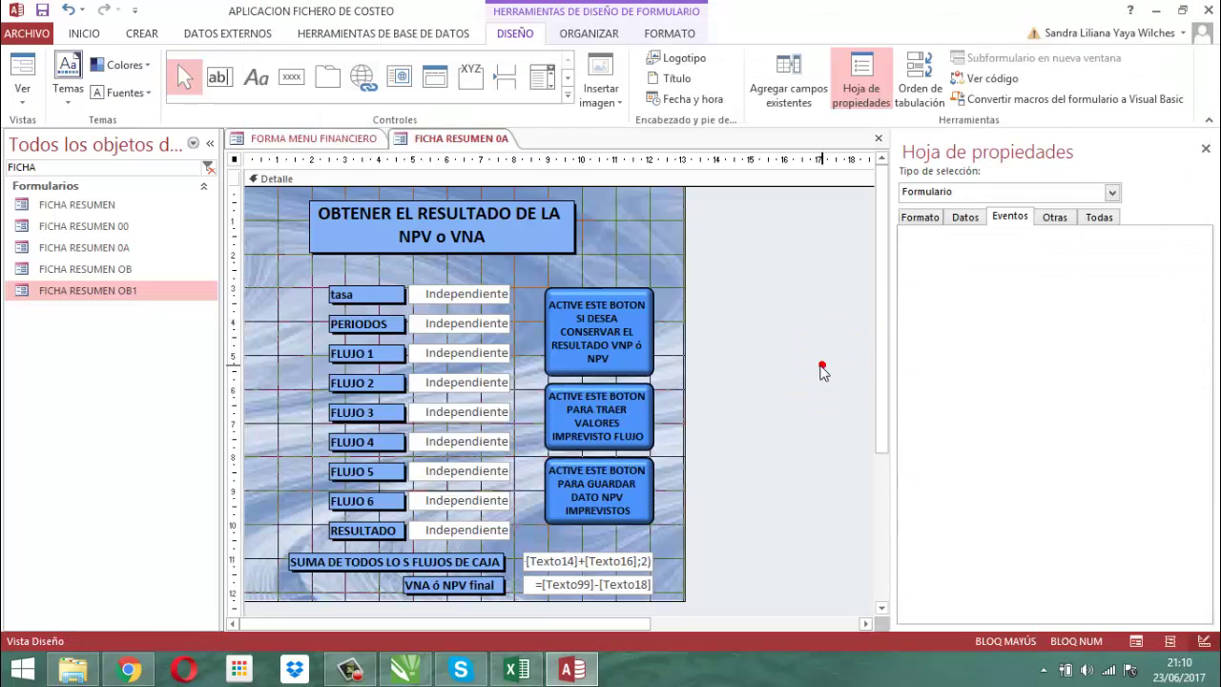
click(601, 431)
click(670, 34)
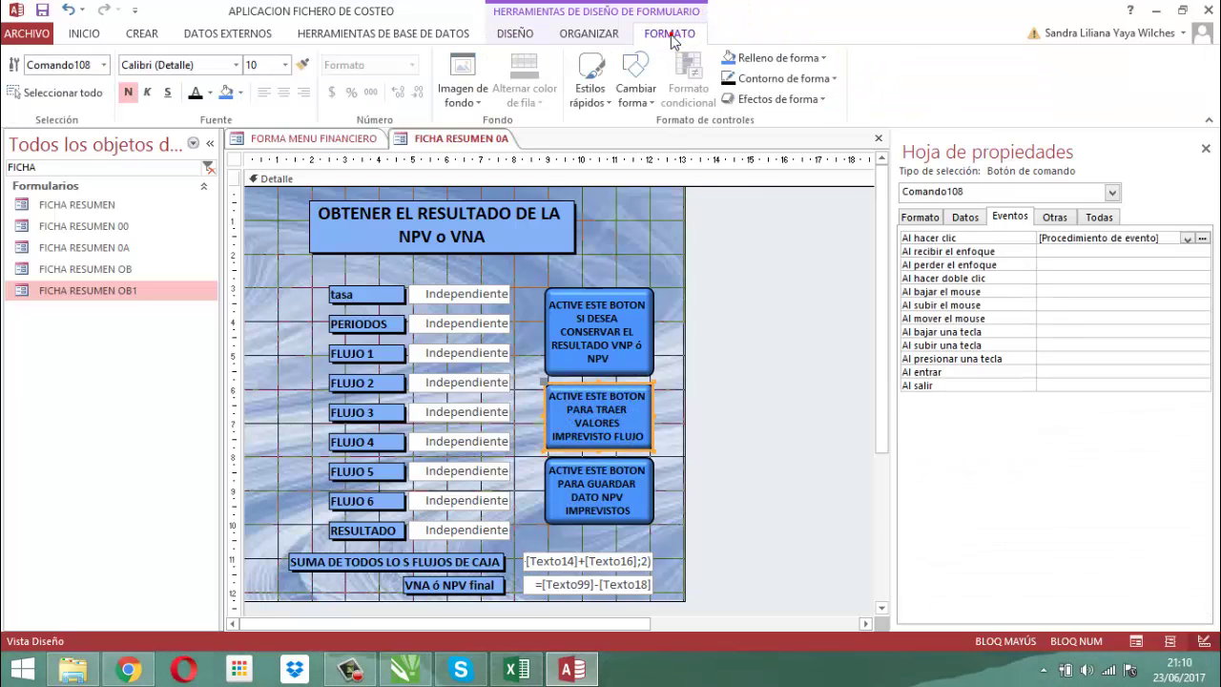
click(303, 64)
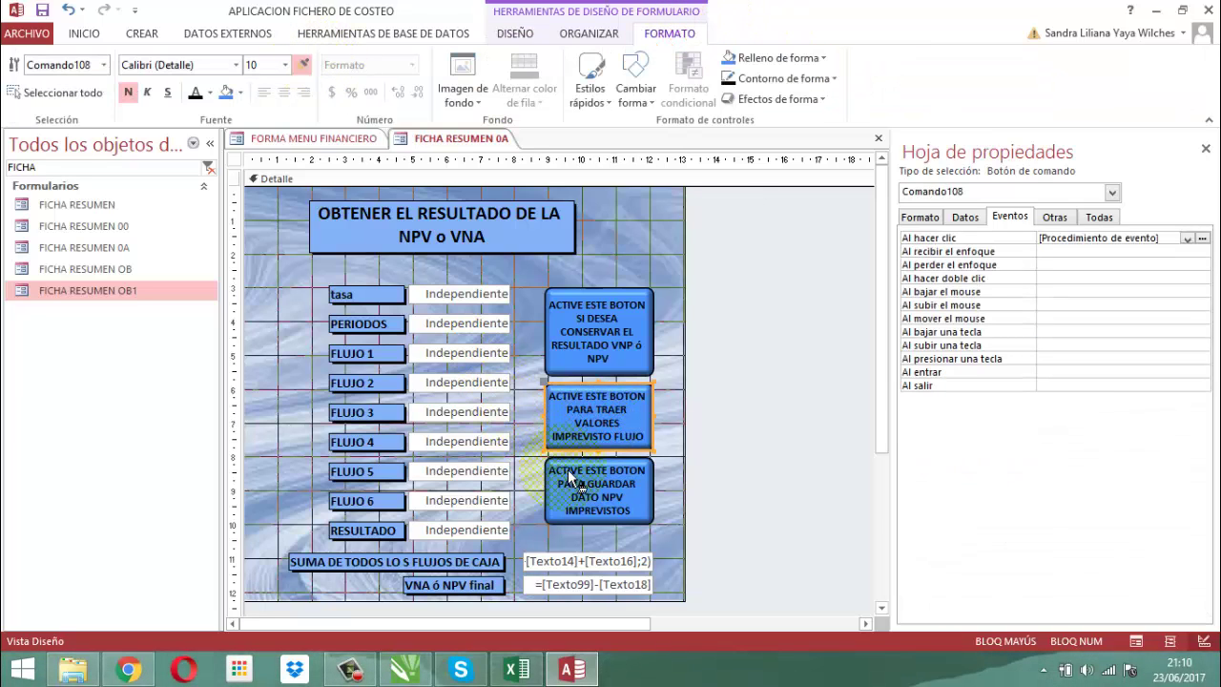
click(738, 396)
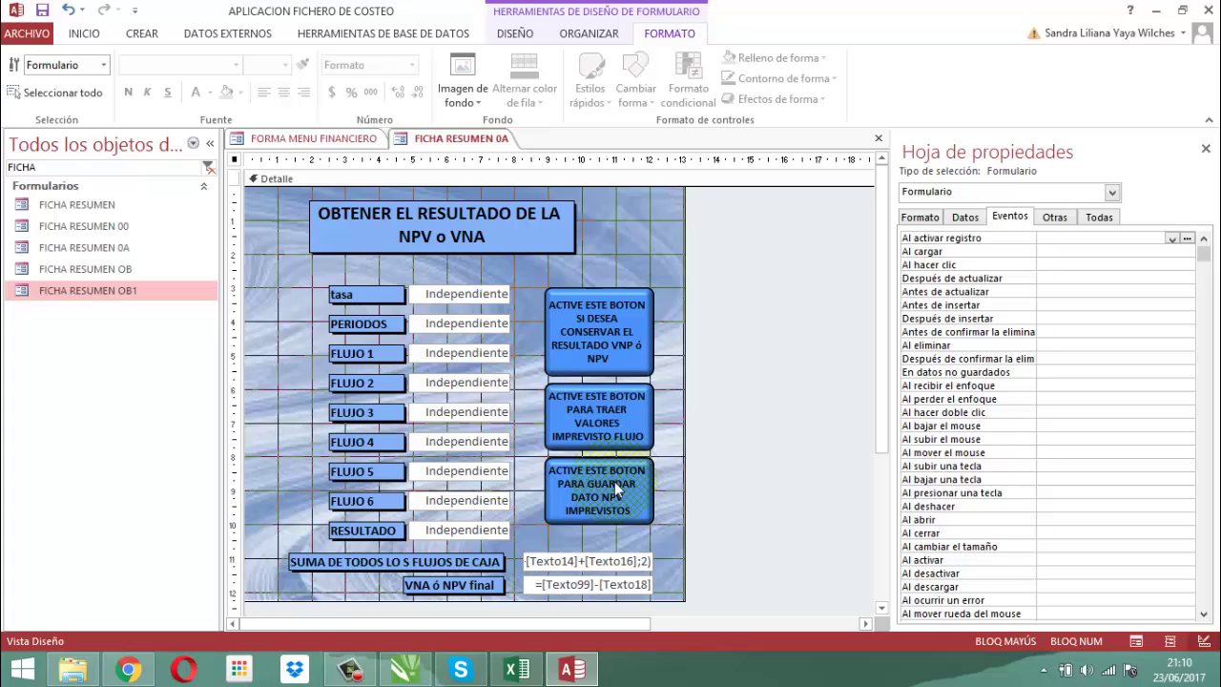
Step: Check the format properties of the GUARDAR DATO NPV IMPREVISTOS button and close the property sheet
click(622, 494)
click(921, 216)
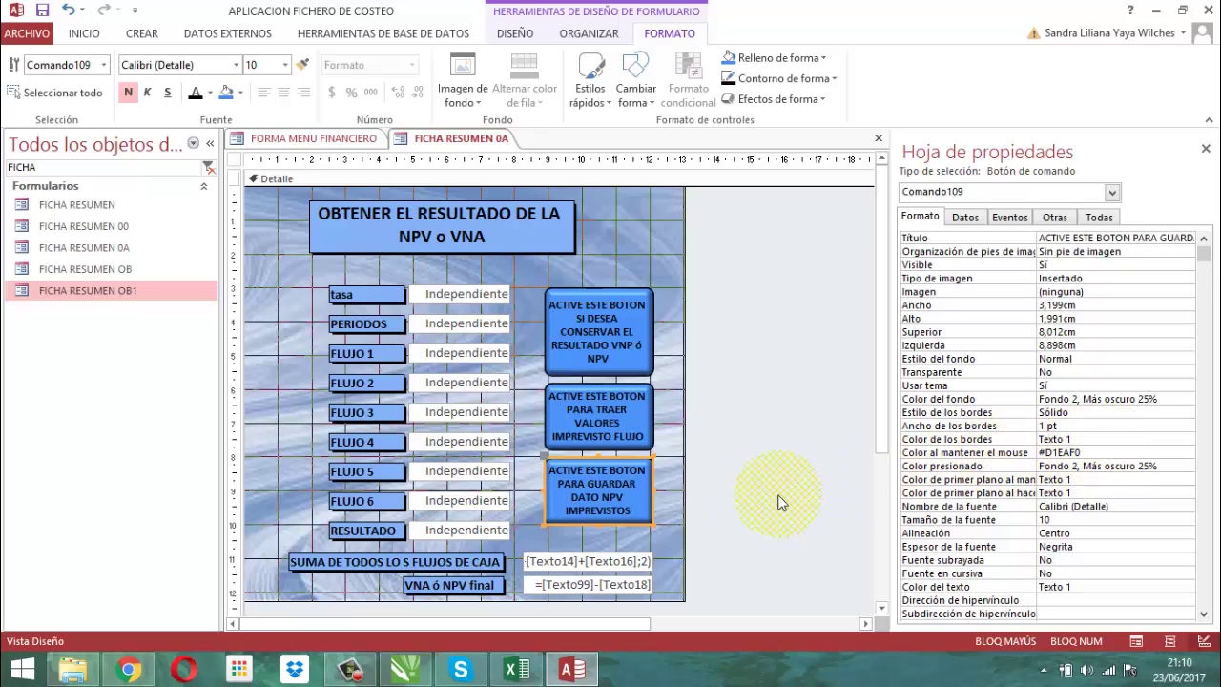
click(1206, 149)
click(751, 295)
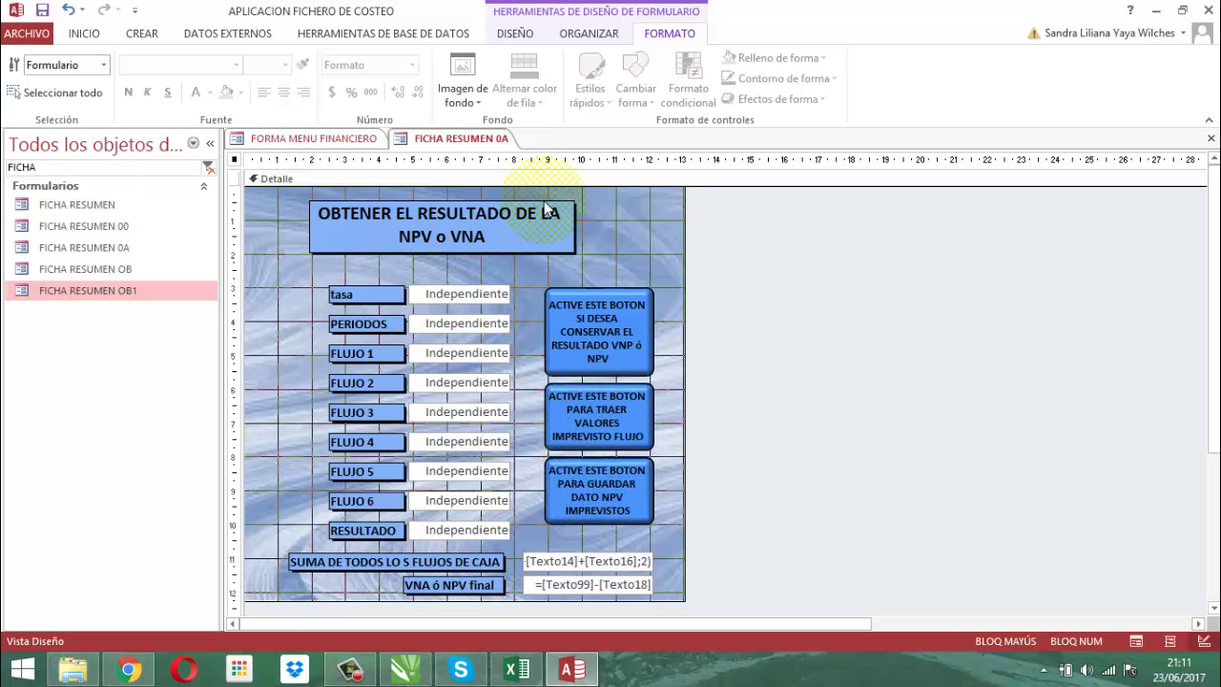
Step: Review the tab order of the Detalle section in FICHA RESUMEN 0A and accept it
click(513, 36)
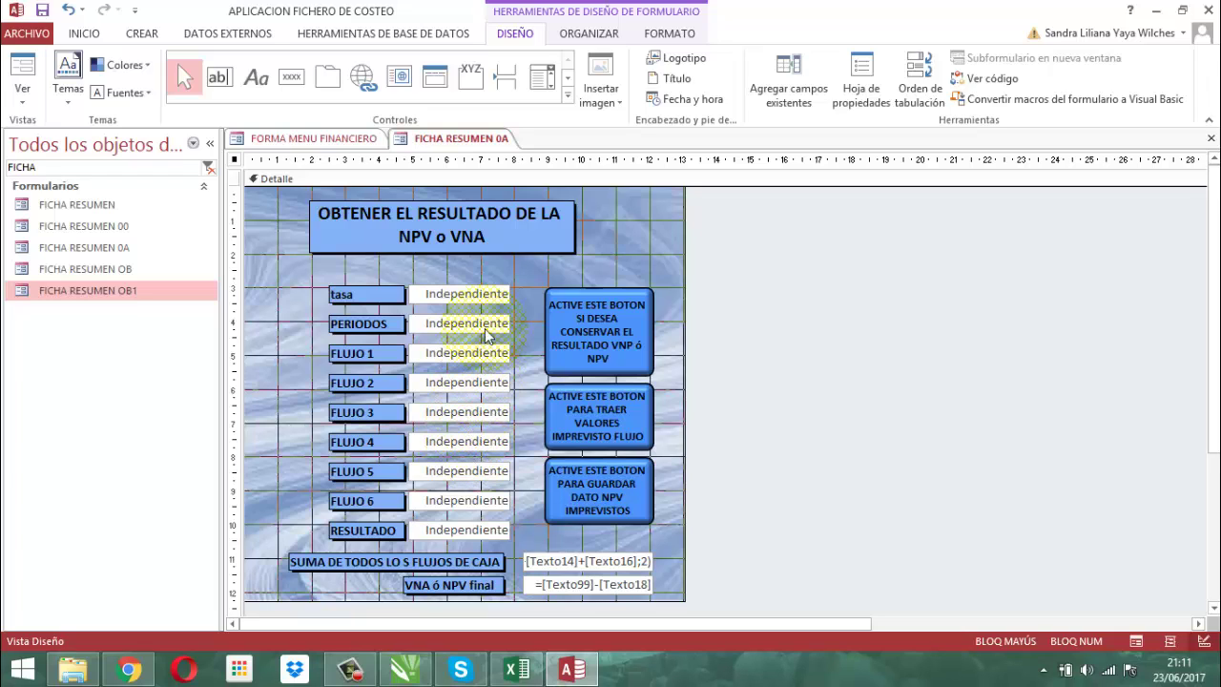
click(920, 67)
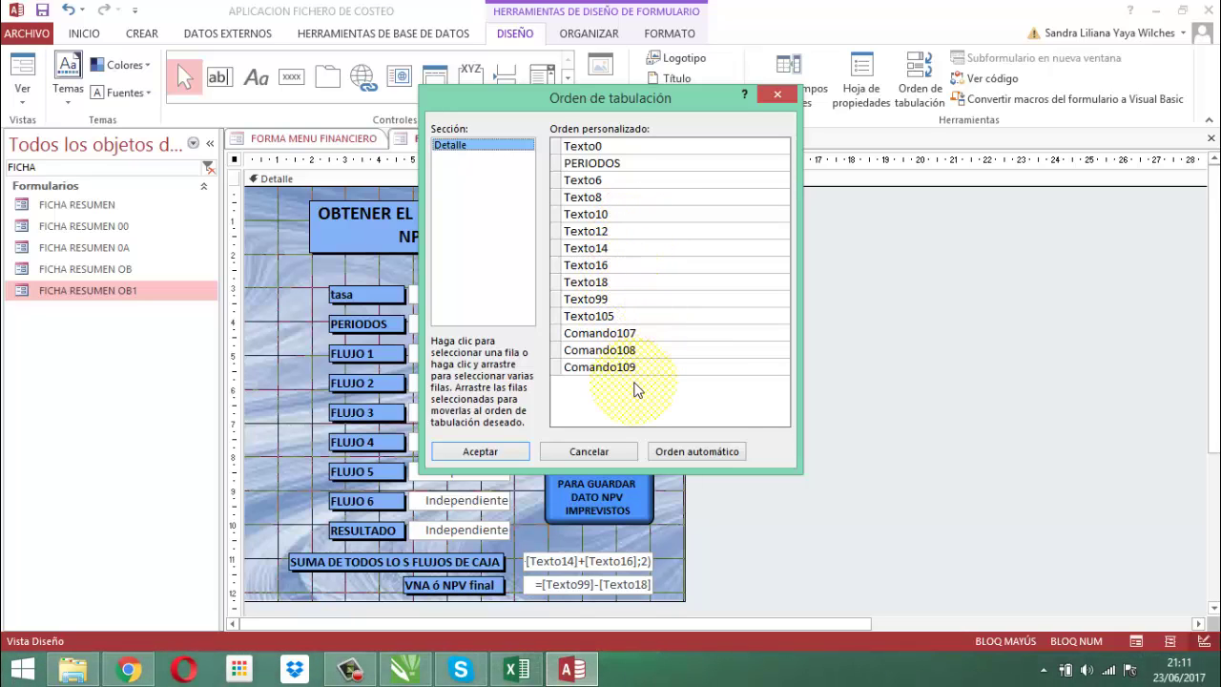
click(480, 451)
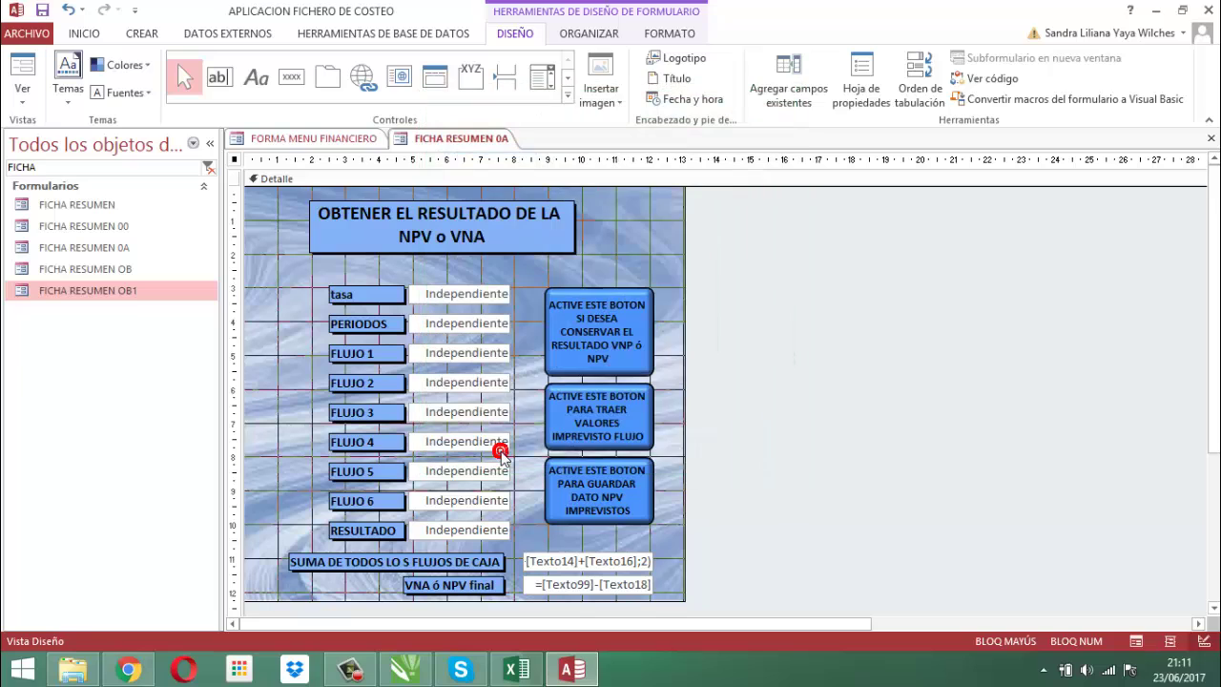
Step: Save and close the form FICHA RESUMEN 0A
right_click(466, 138)
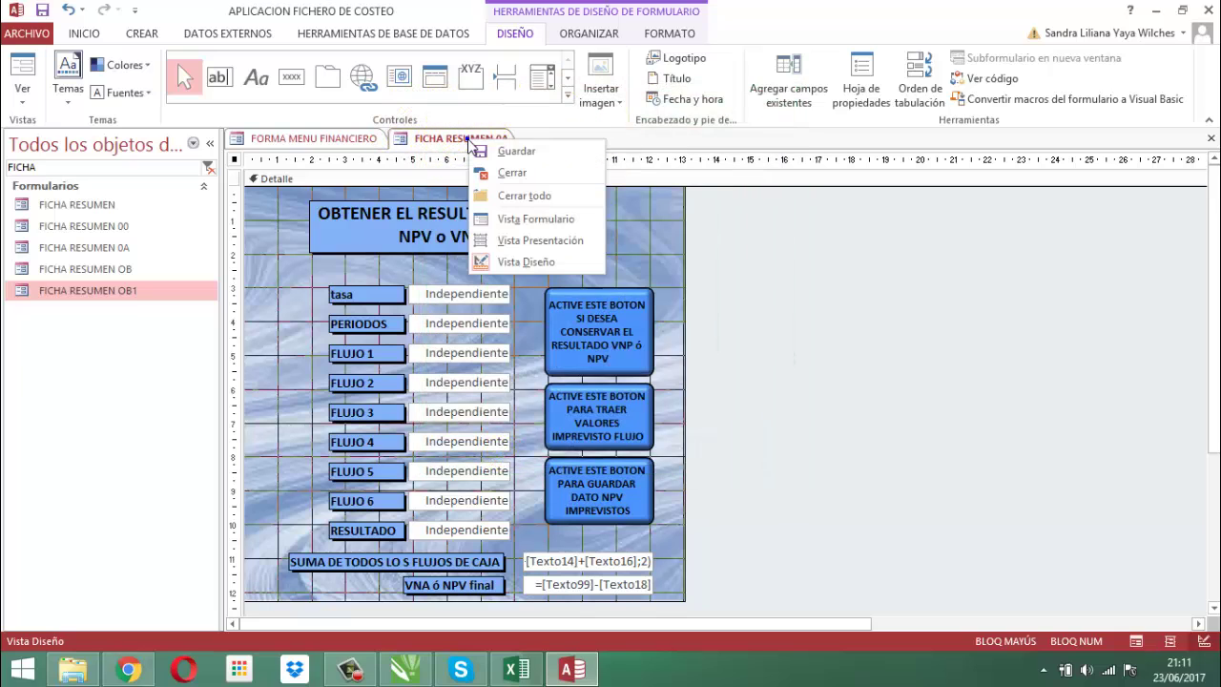
click(512, 153)
right_click(496, 141)
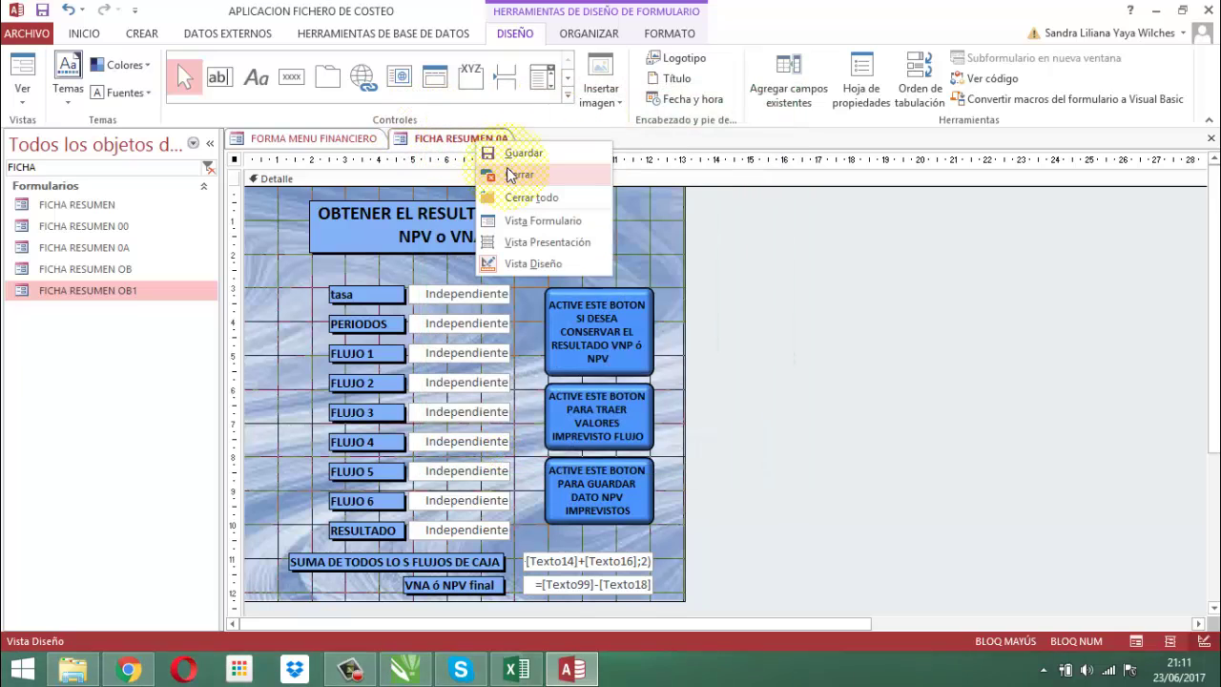
click(507, 168)
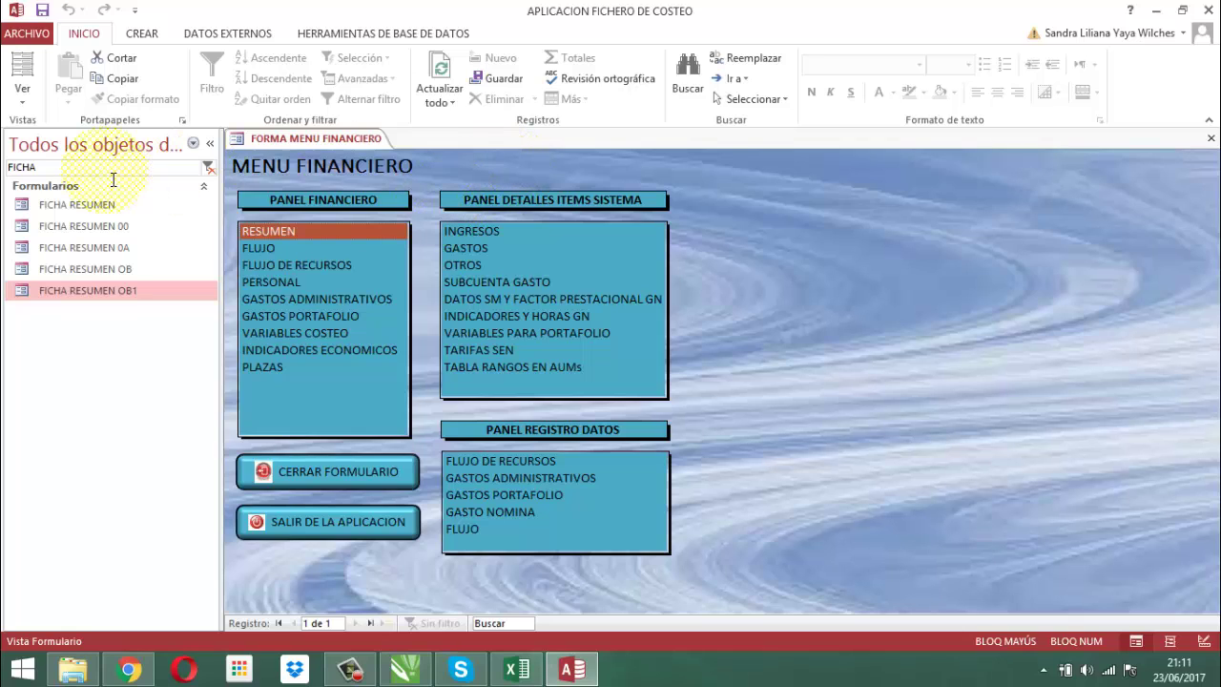
Step: Filter the database objects by TRESUMEN09 and open that table
drag(38, 168, 9, 183)
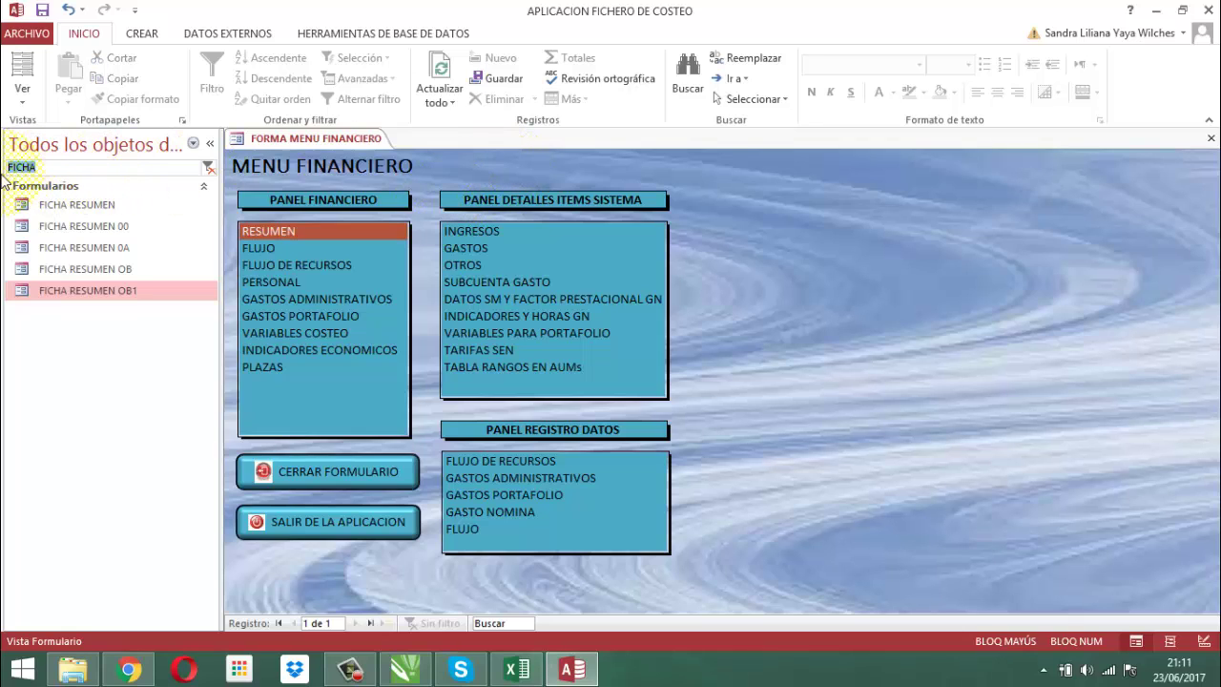
text(TSRESUMEN09)
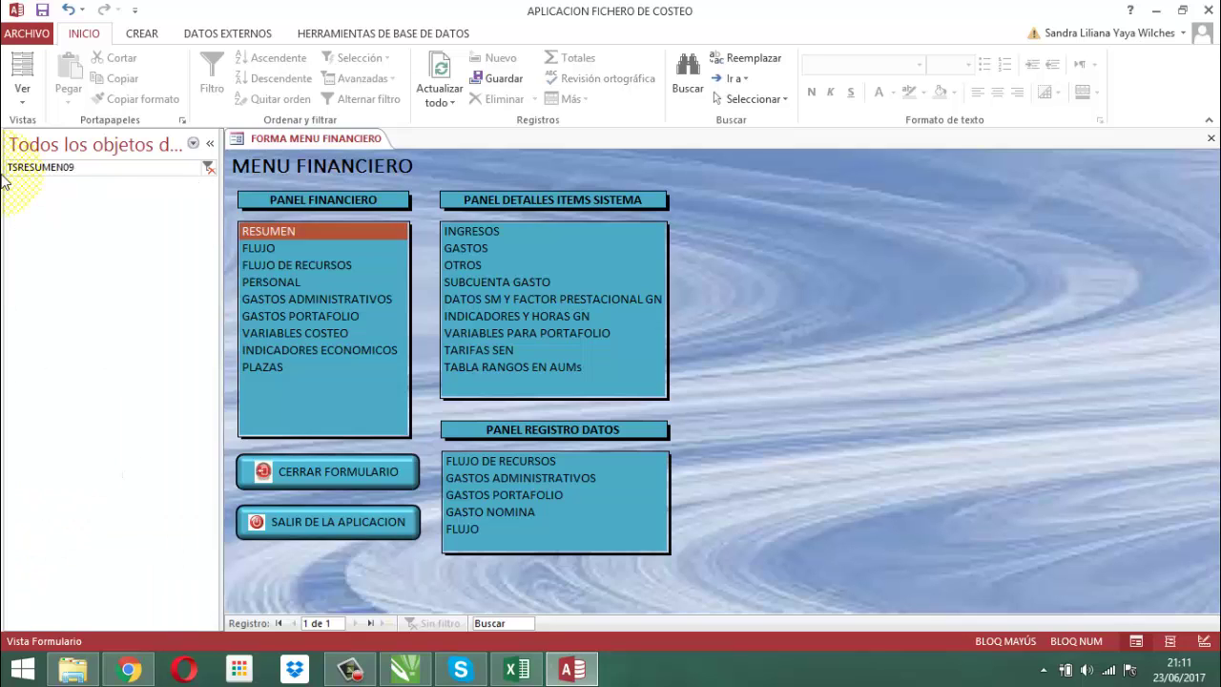
double_click(100, 169)
text(TRE)
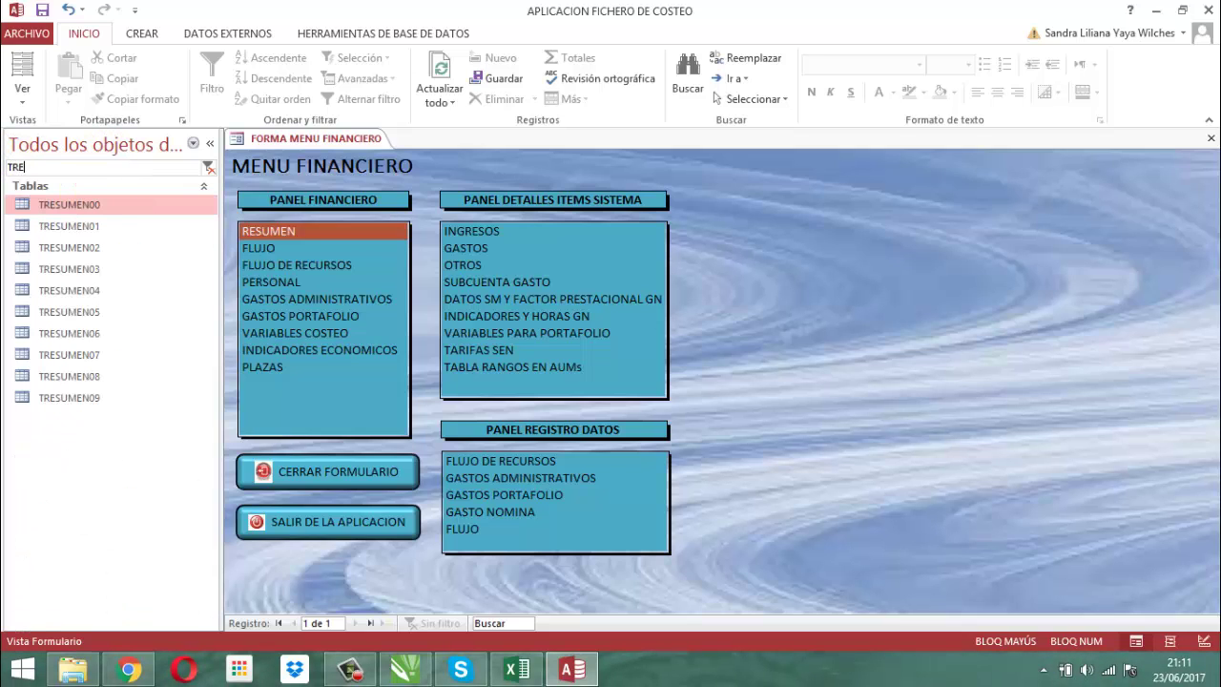
text(SUMEN09)
key(Return)
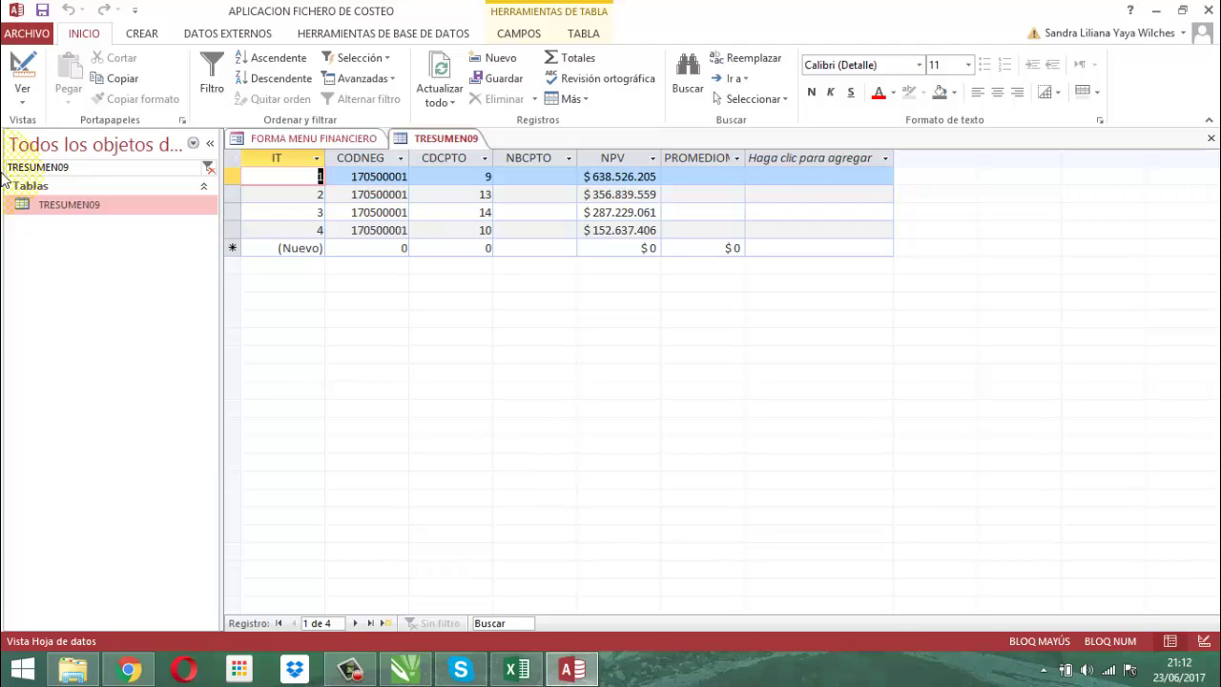
Step: Compare the NPV values with the VPN figures on the Excel RESUMEN sheet, then return to Access and close the TRESUMEN09 table
click(525, 675)
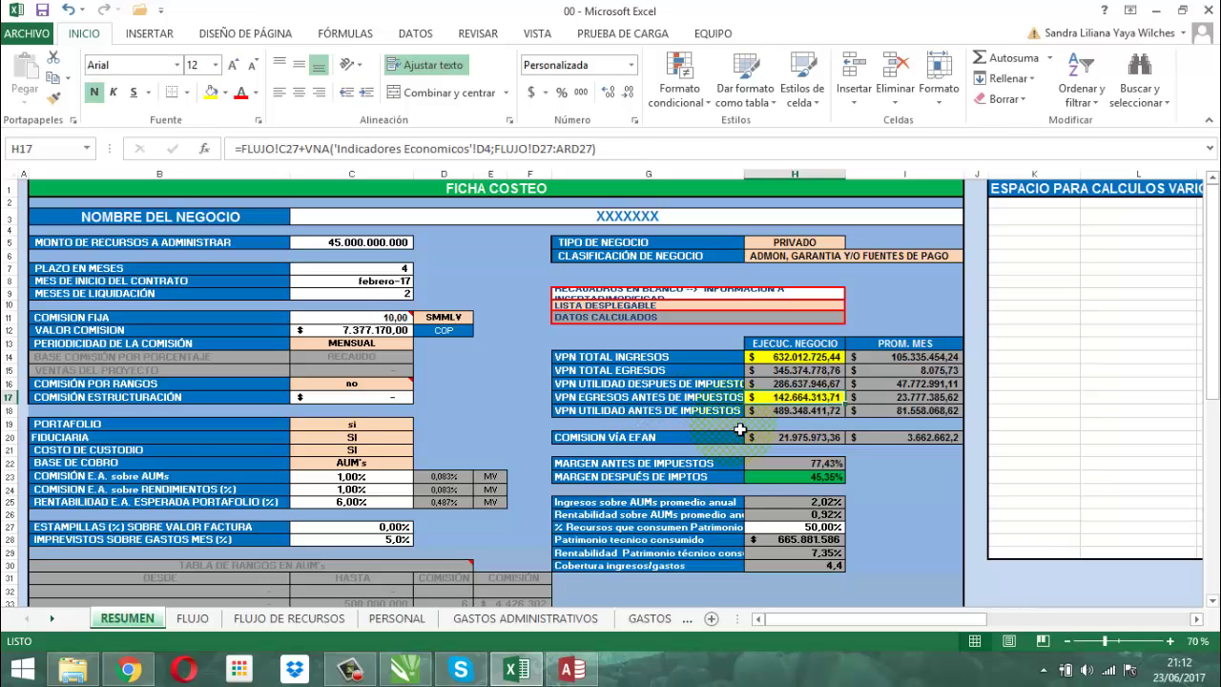
click(572, 670)
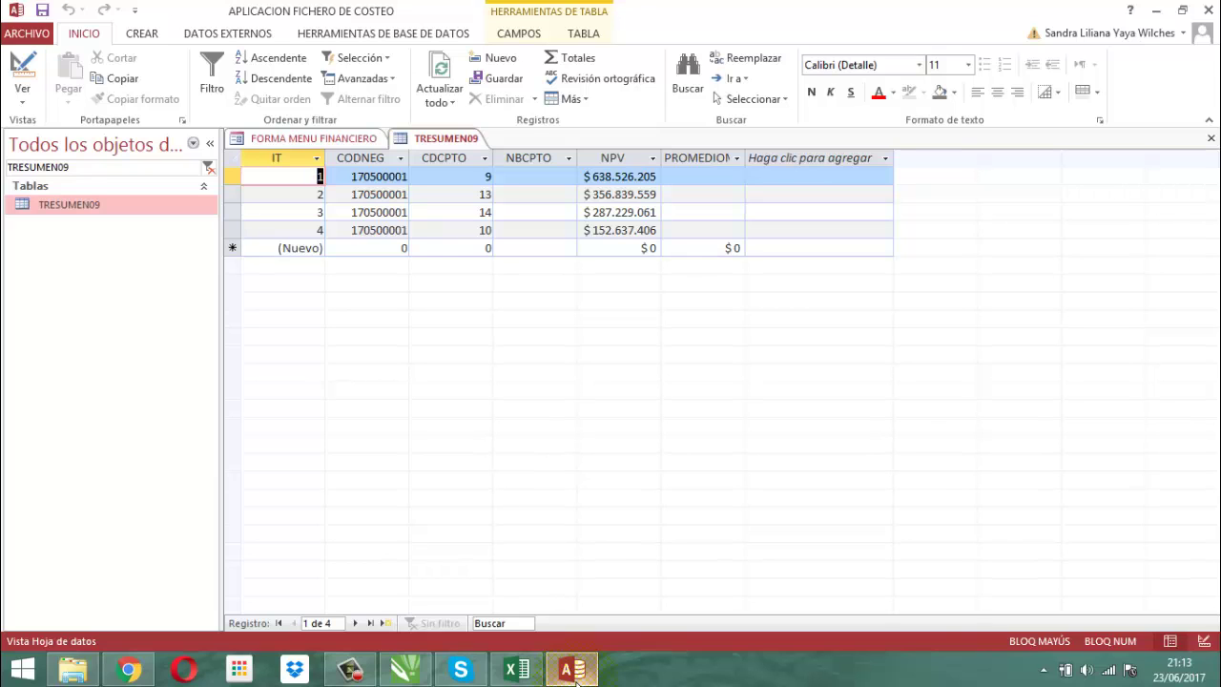
right_click(451, 141)
click(447, 133)
right_click(434, 139)
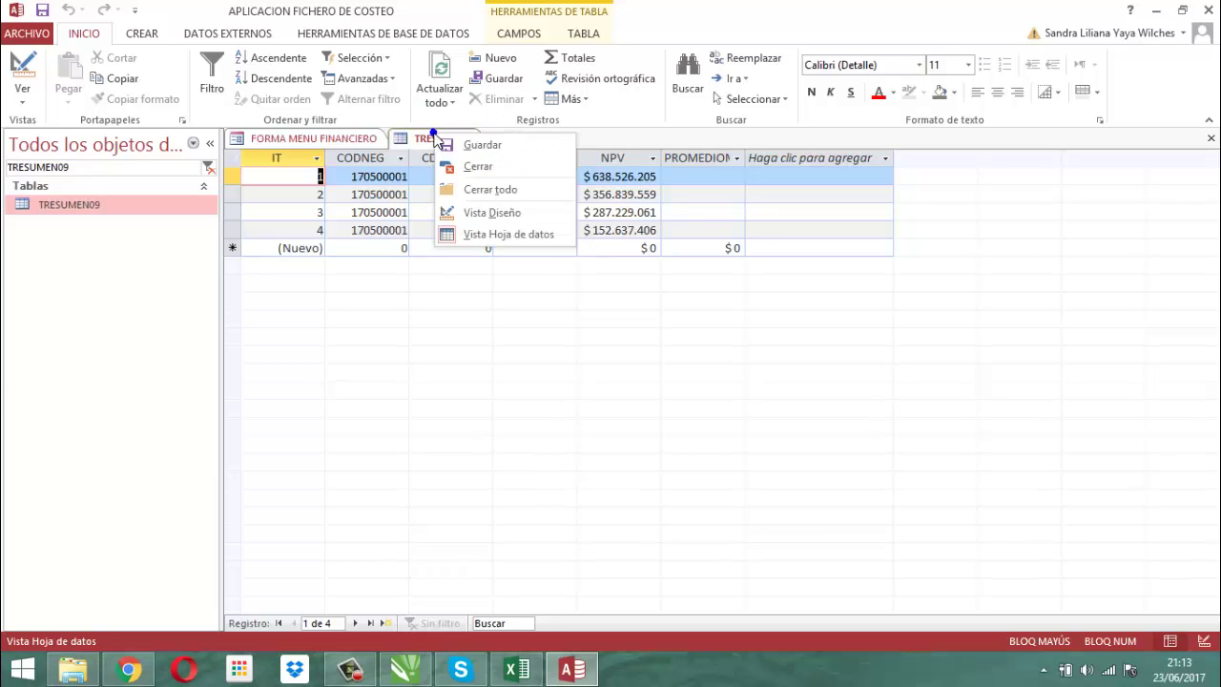
click(476, 166)
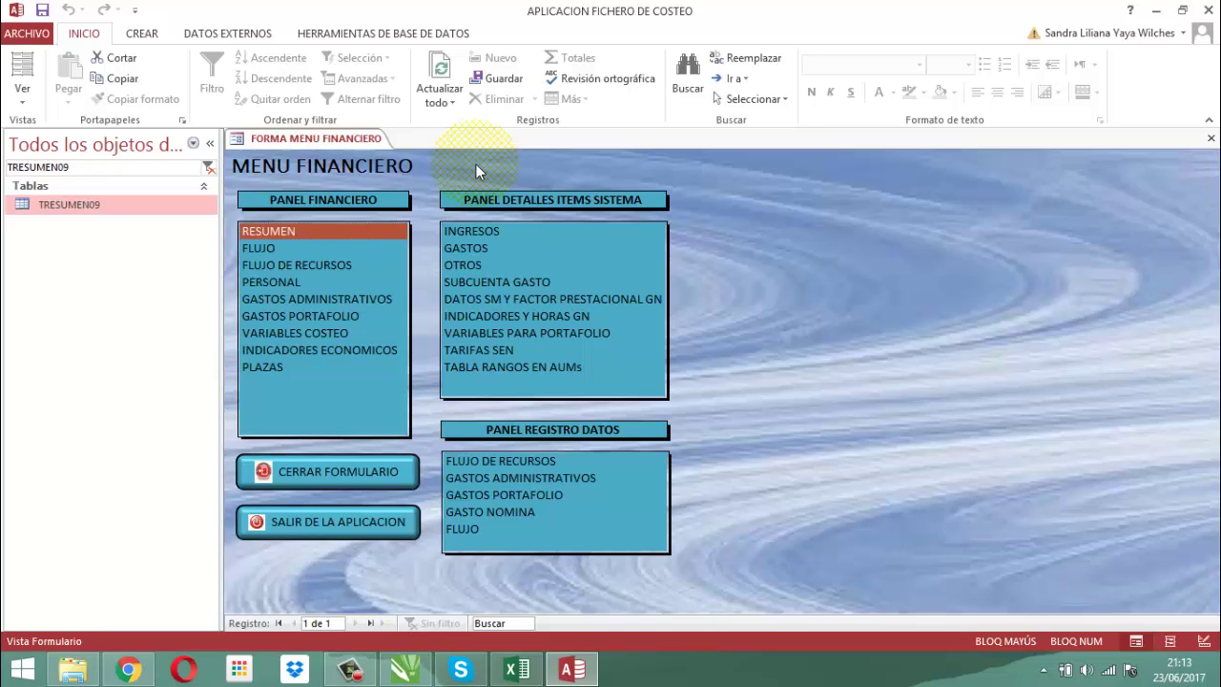
click(247, 250)
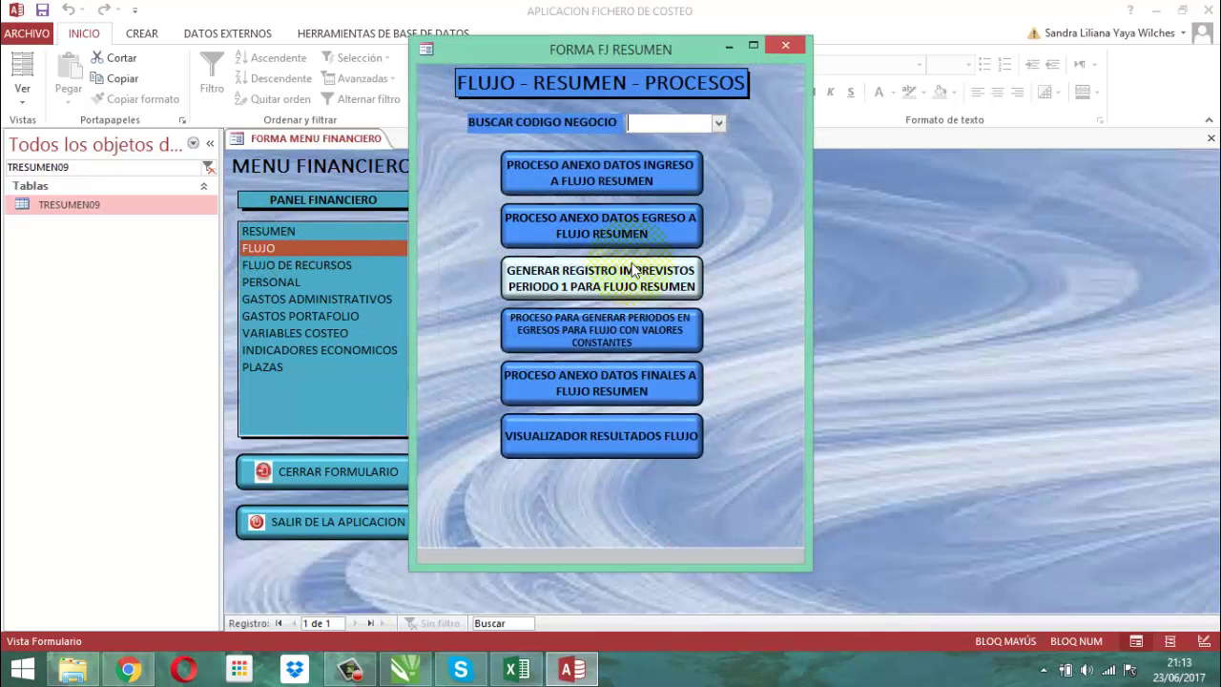
click(785, 46)
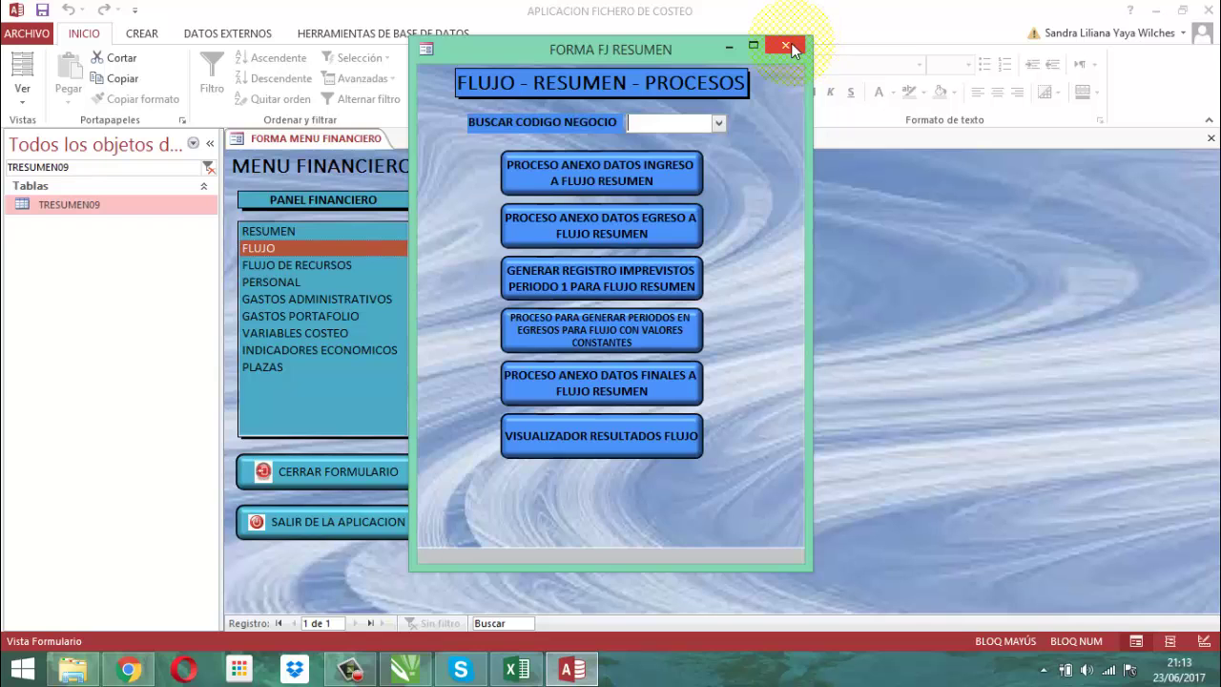
click(786, 46)
Step: From the financial menu's RESUMEN items, open OBTENER LOS VNP ó NPV and execute the process that opens FICHA RESUMEN 0A
click(251, 230)
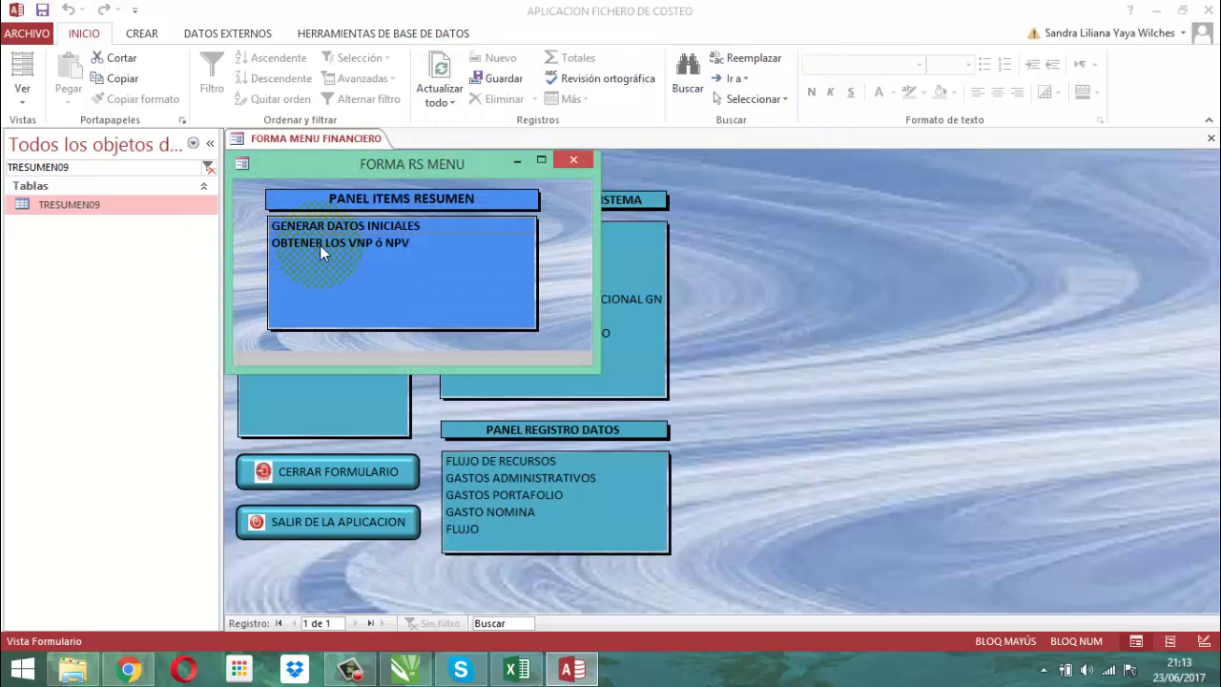
double_click(323, 243)
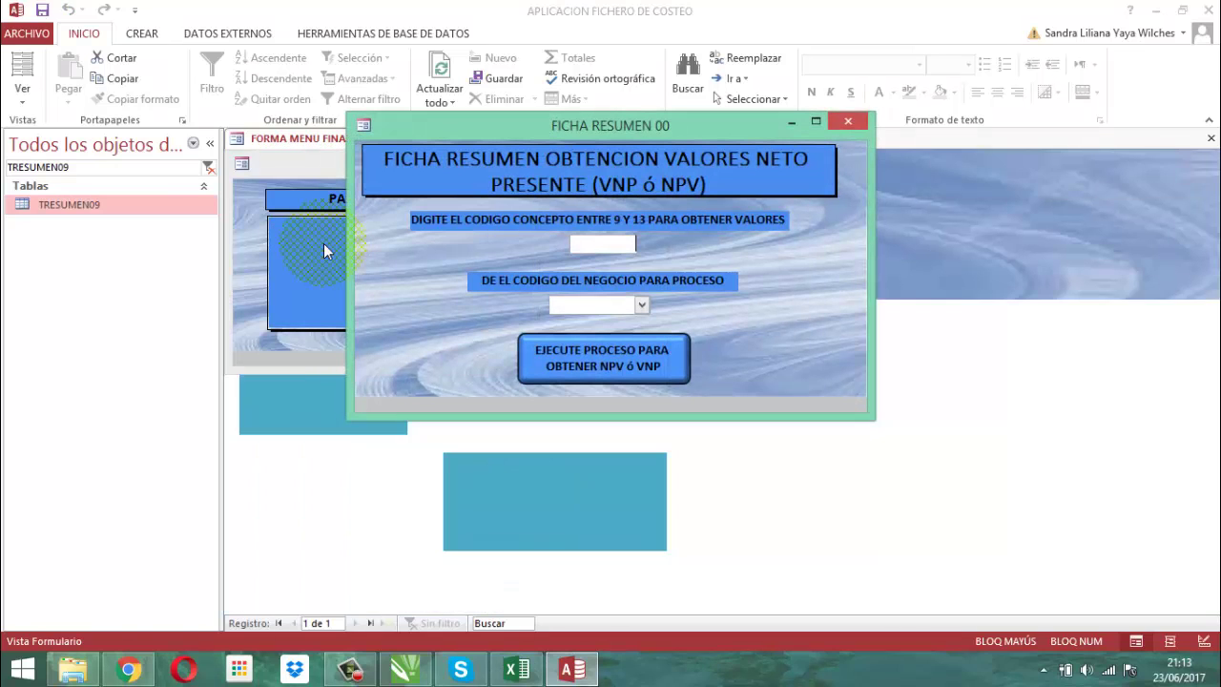
click(599, 360)
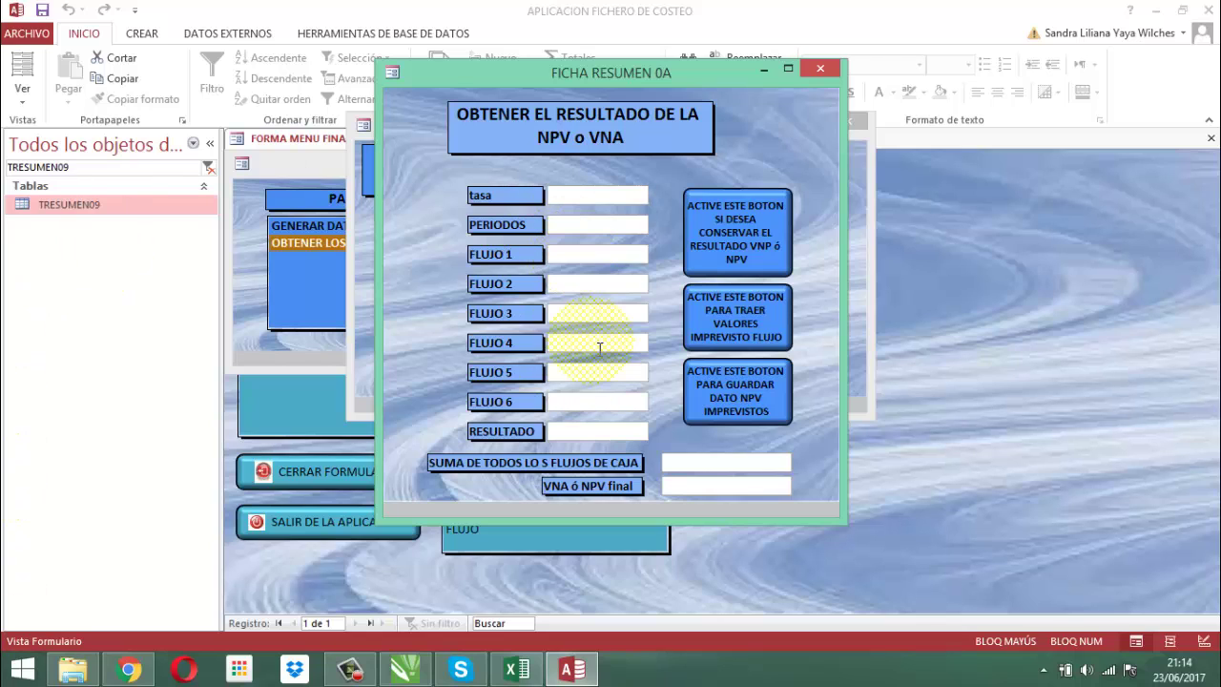
Step: Bring up the imprevisto flow values from FICHA RESUMEN 0A and move the floating forms aside to uncover them
click(712, 344)
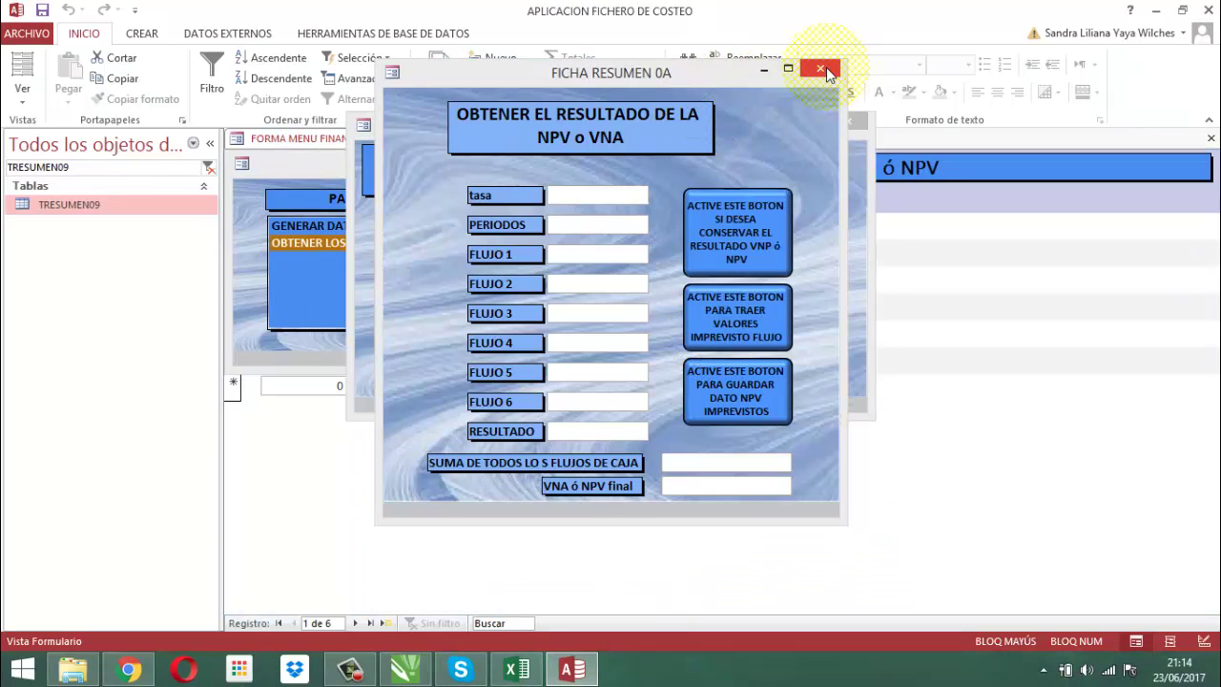
drag(672, 71, 317, 193)
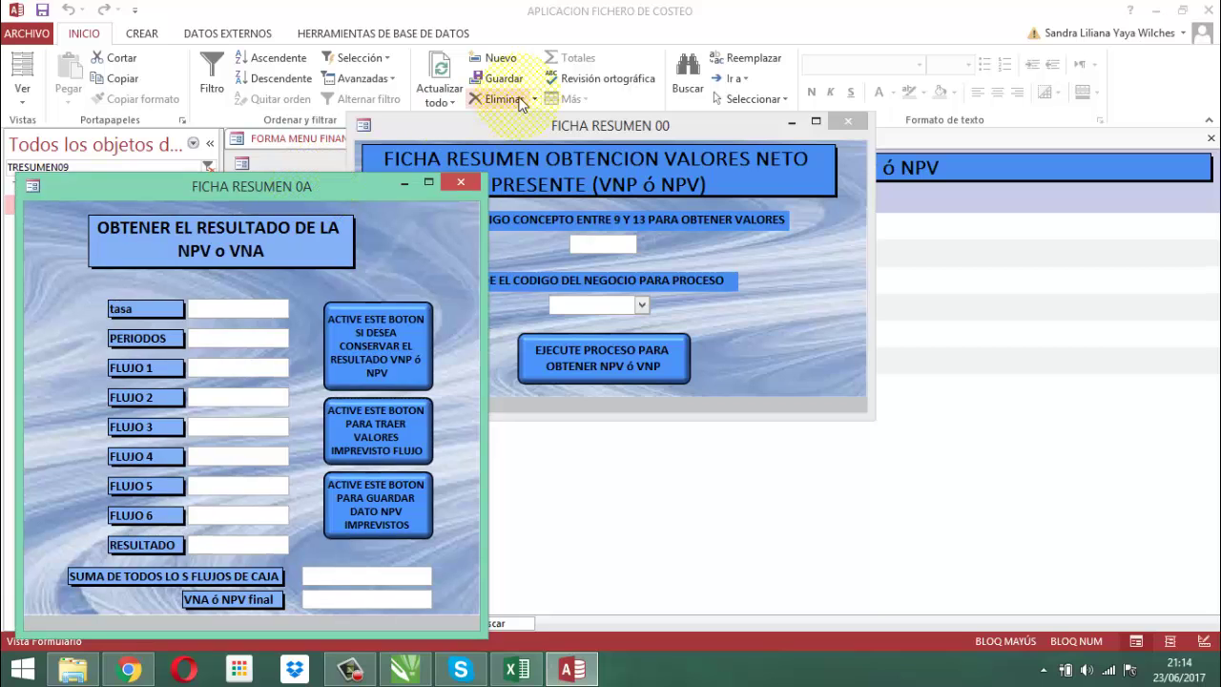
drag(569, 129, 881, 334)
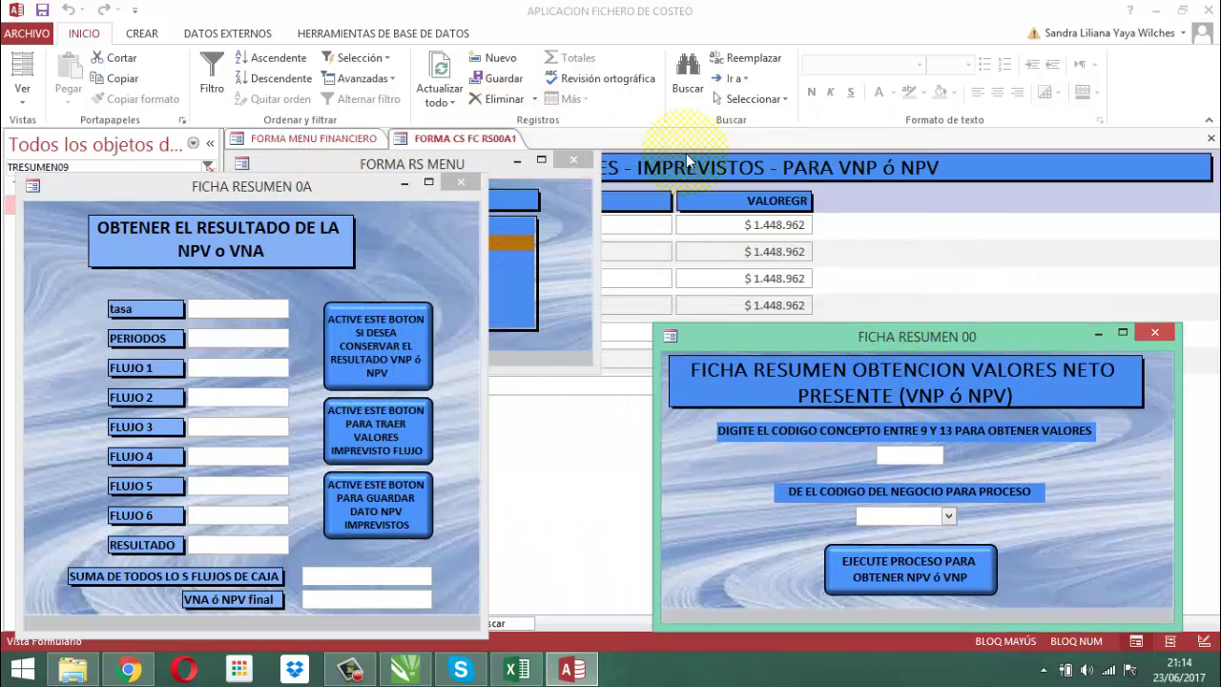
drag(503, 169, 692, 262)
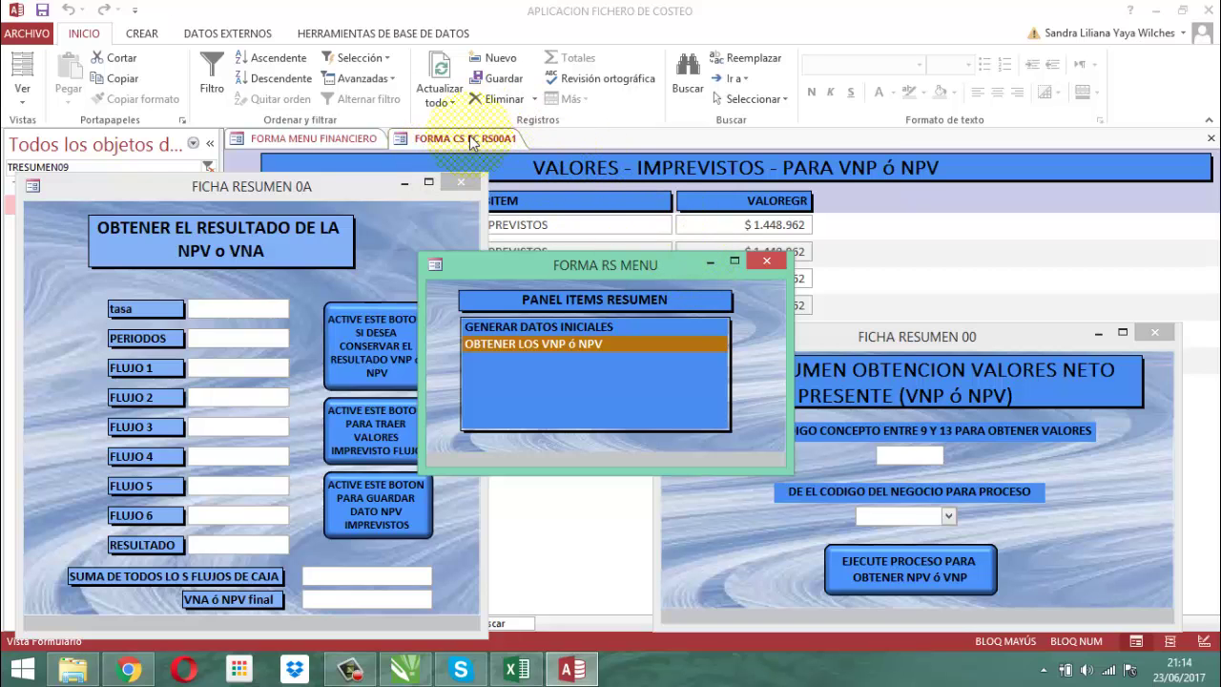
Step: Close the three floating forms and open FORMA CS FC RS00A1 in design view
click(767, 260)
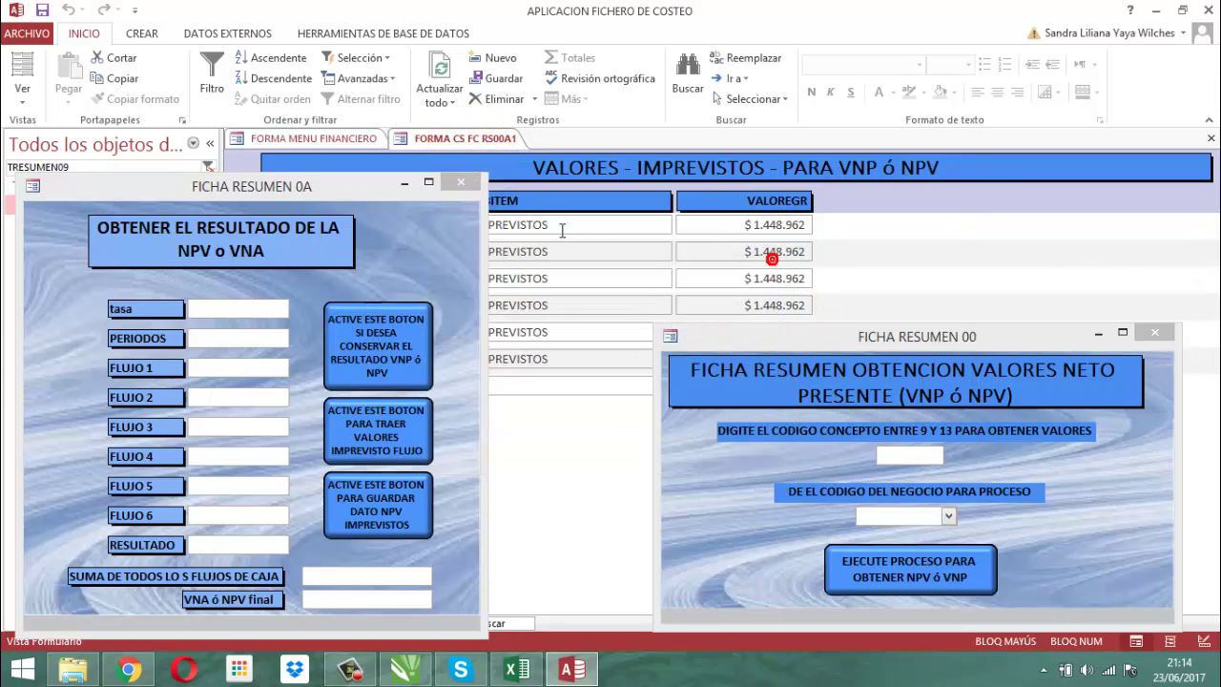
click(461, 181)
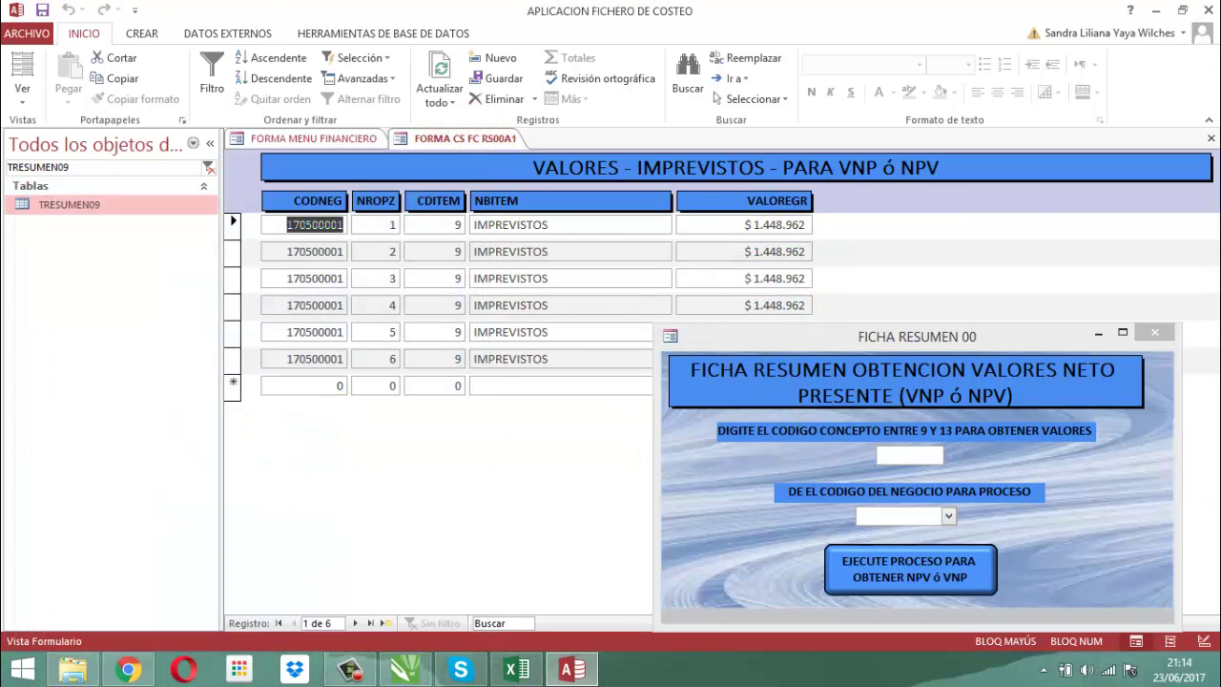
click(1155, 333)
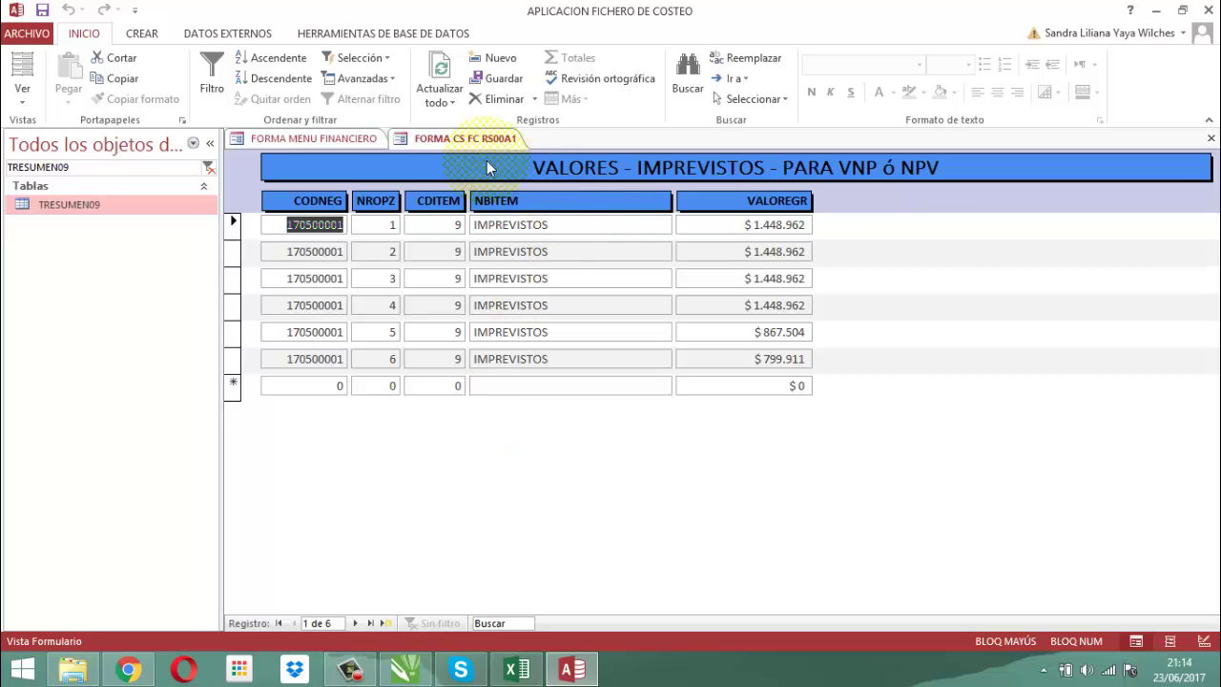
right_click(459, 143)
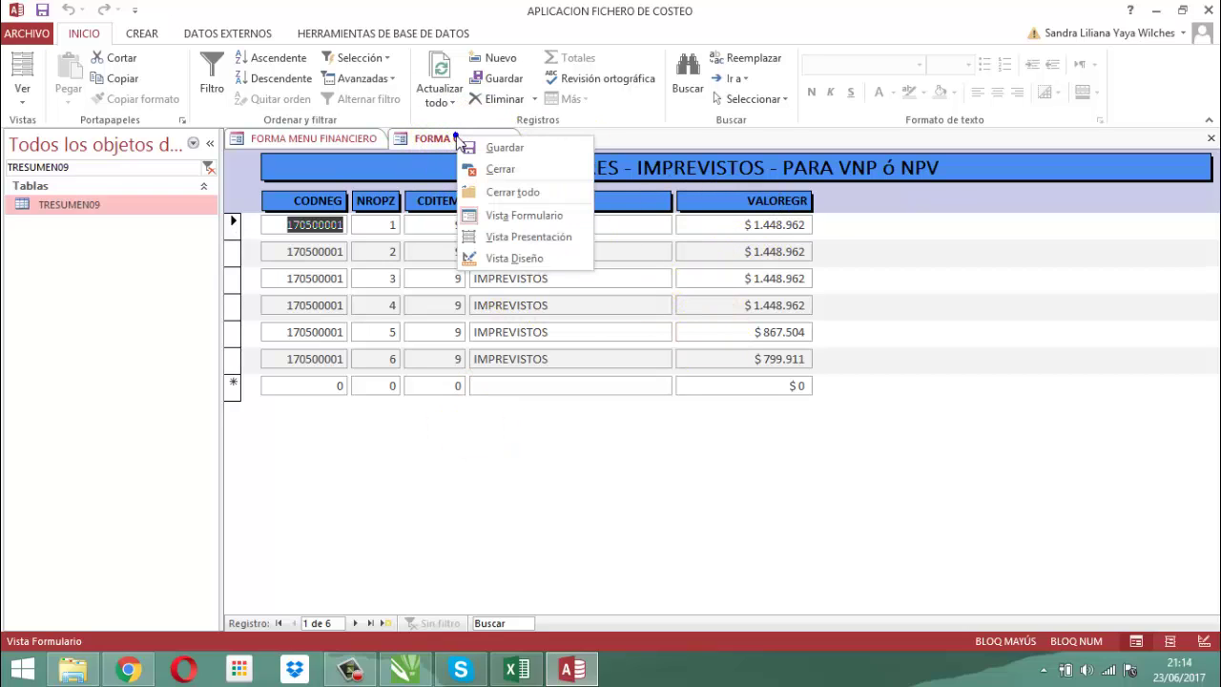
click(515, 256)
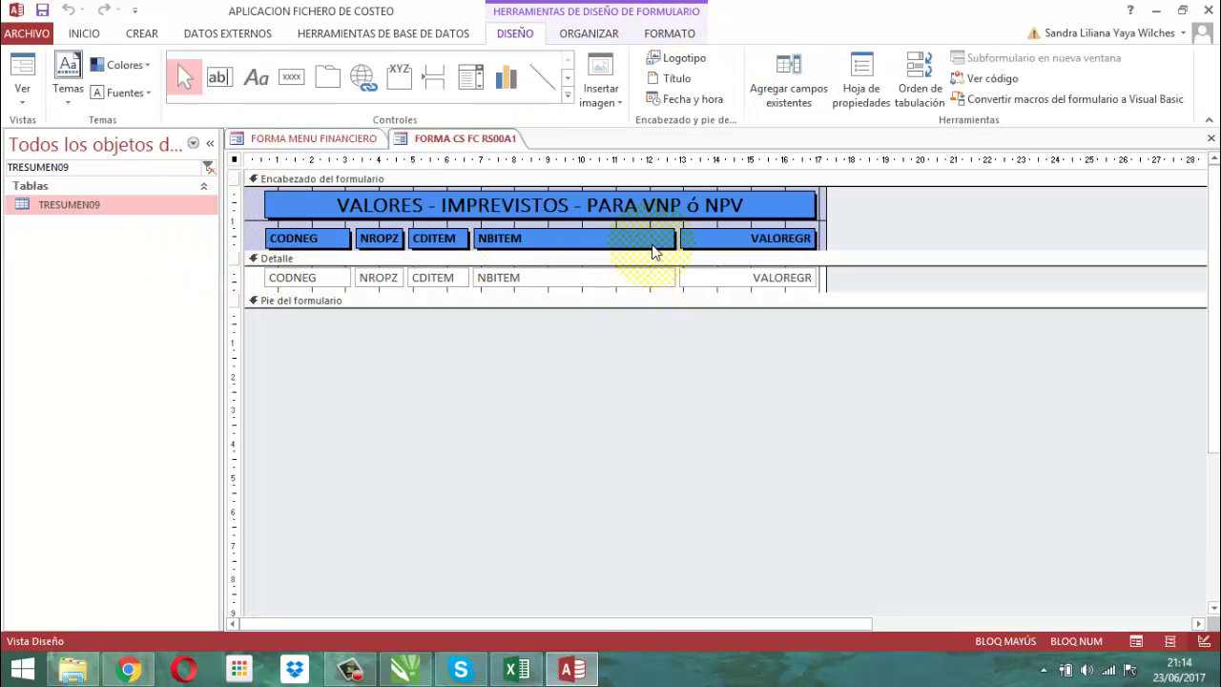
Step: In the form's properties, set Centrado automático to Sí and both Selectores de registro and Botones de navegación to No
click(860, 86)
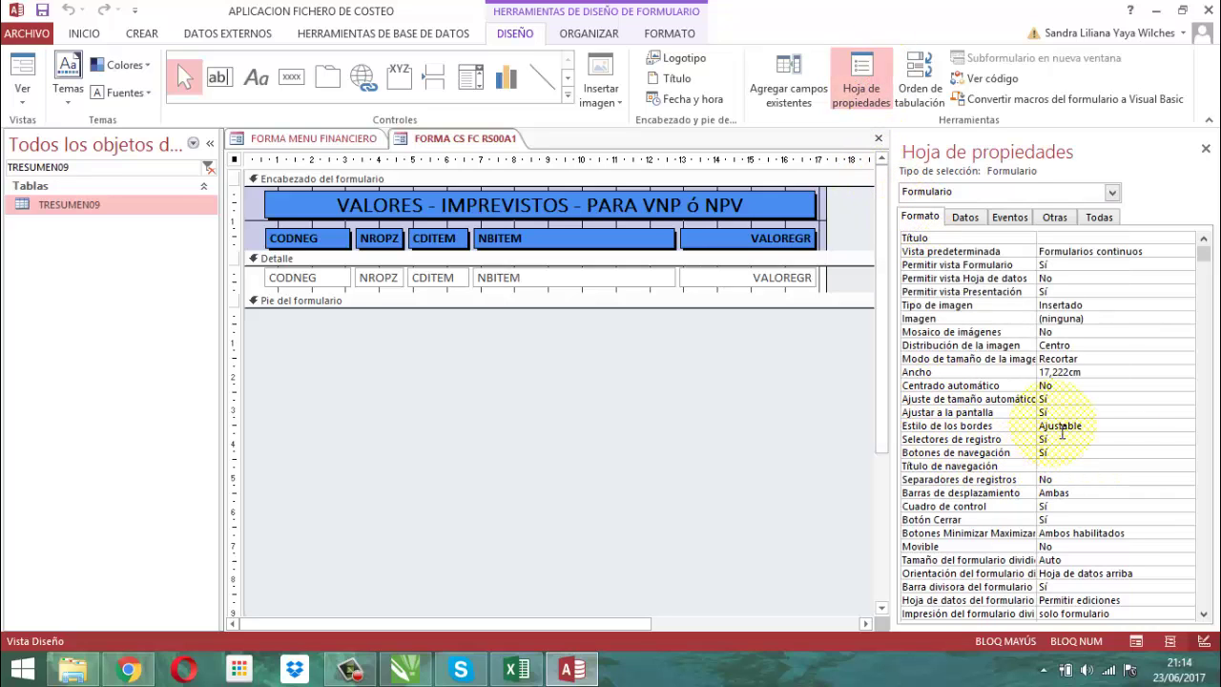
click(1055, 385)
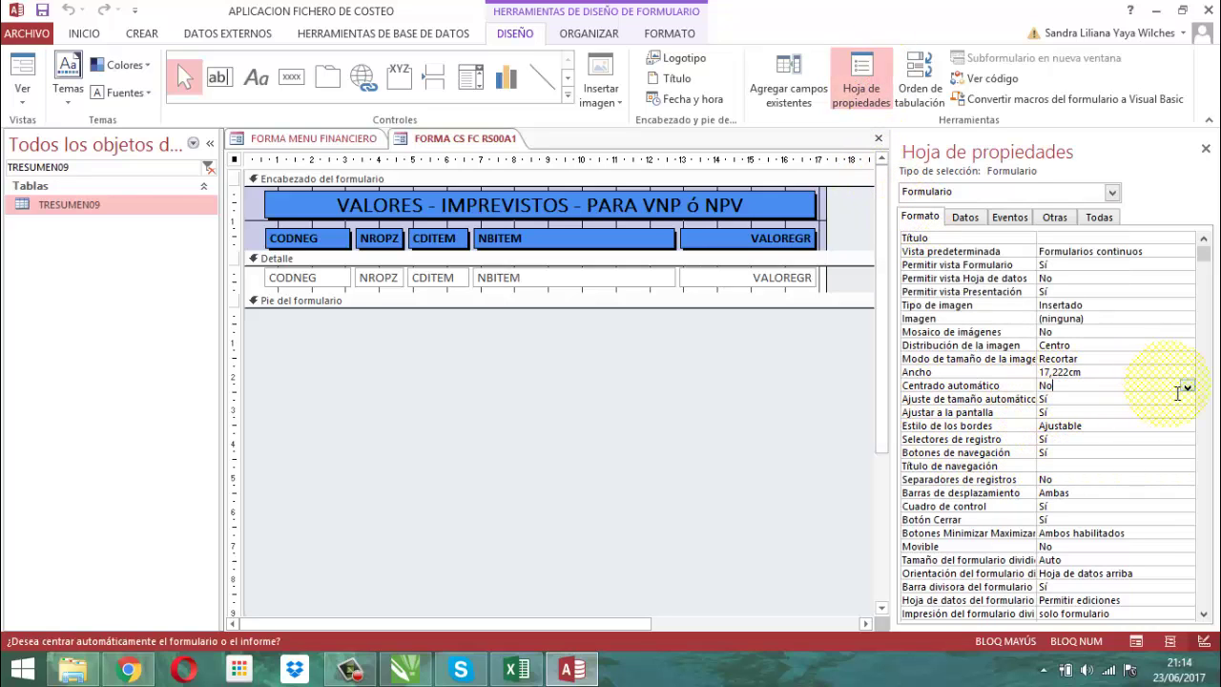
click(1187, 386)
click(1055, 397)
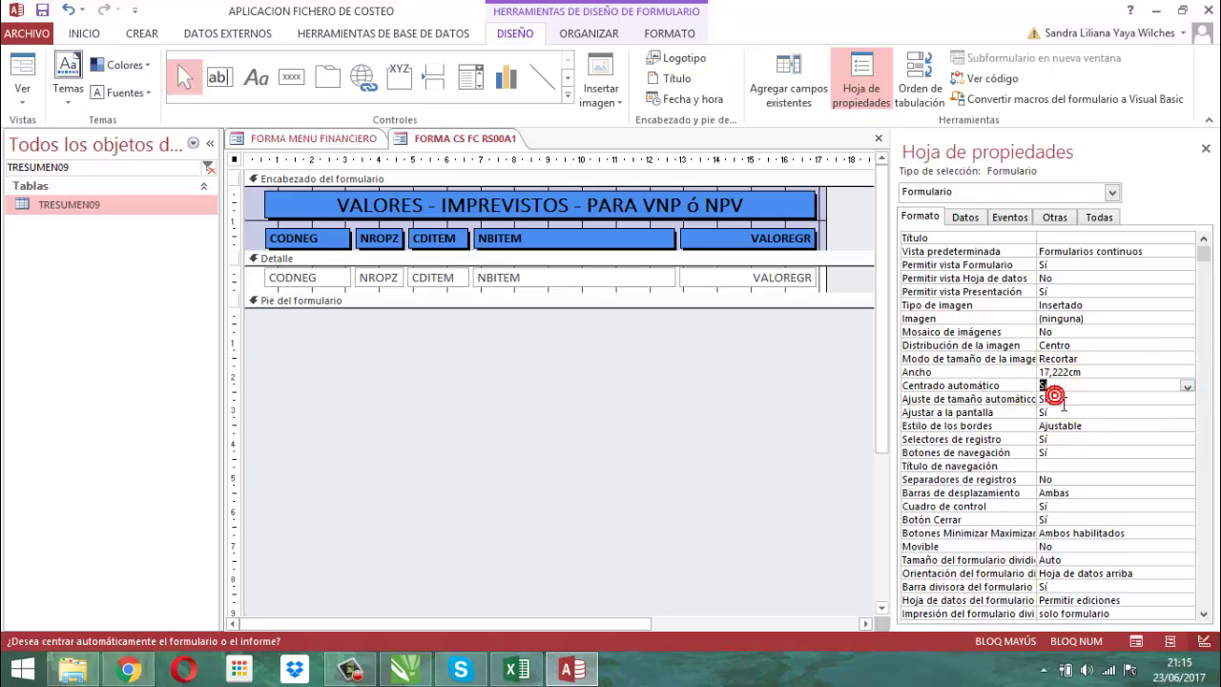
click(1060, 439)
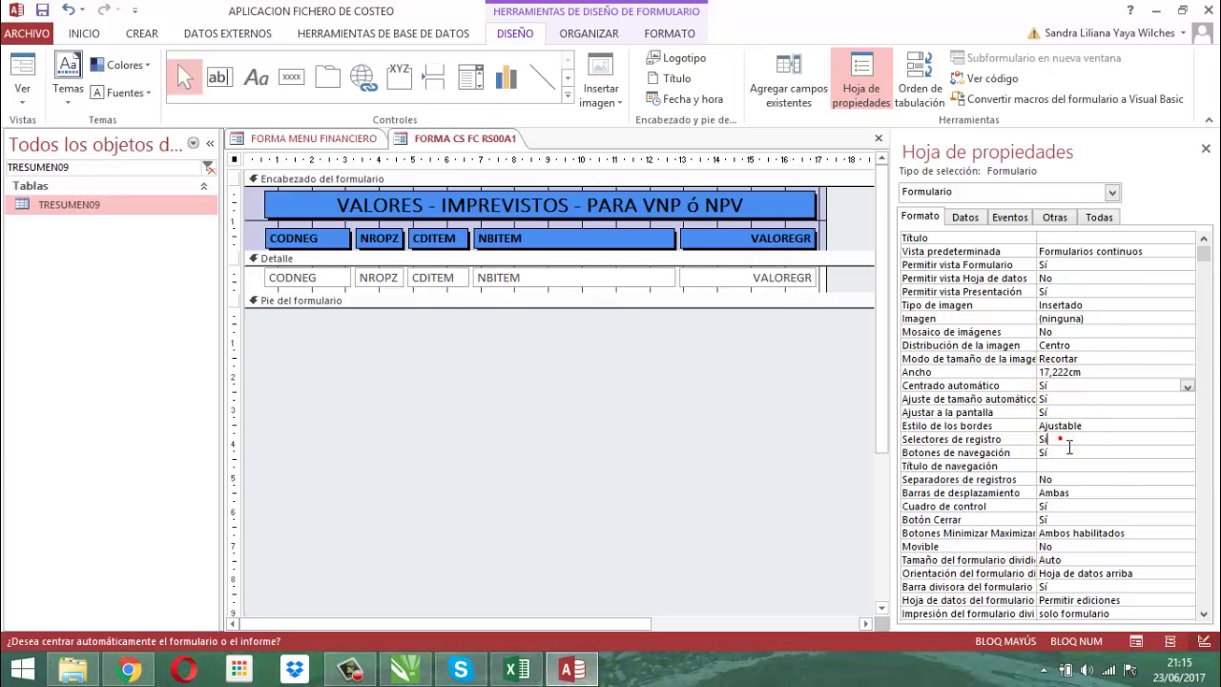
click(1186, 440)
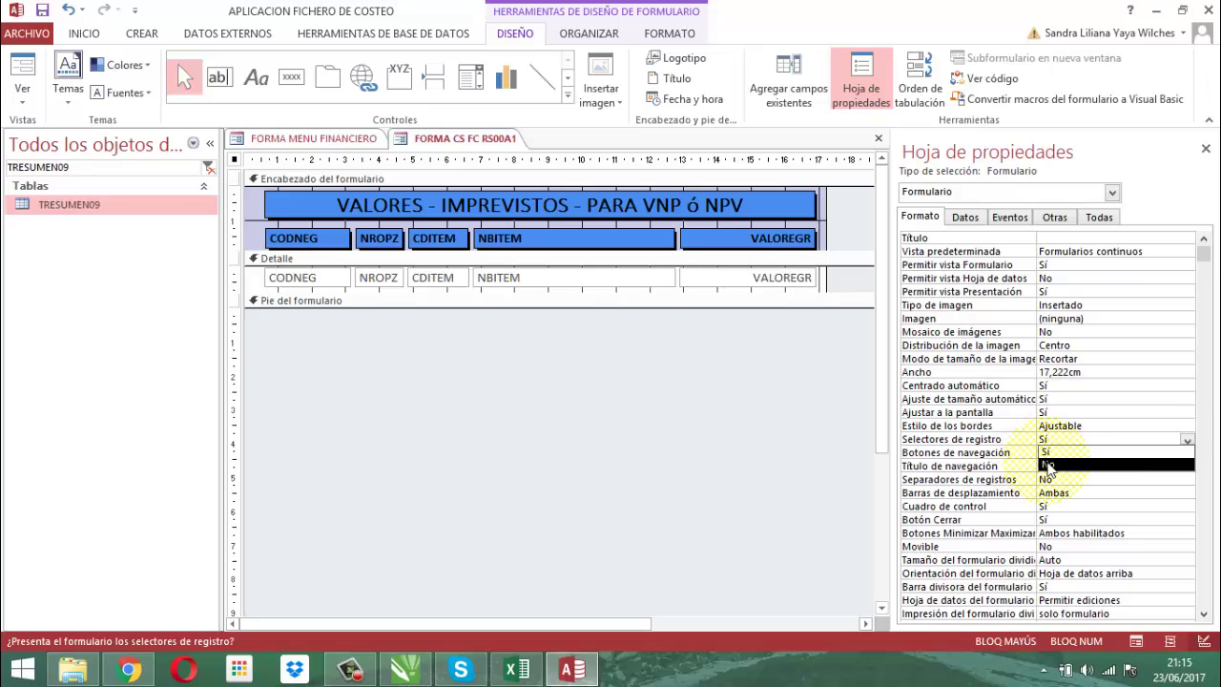
click(1048, 466)
click(1066, 452)
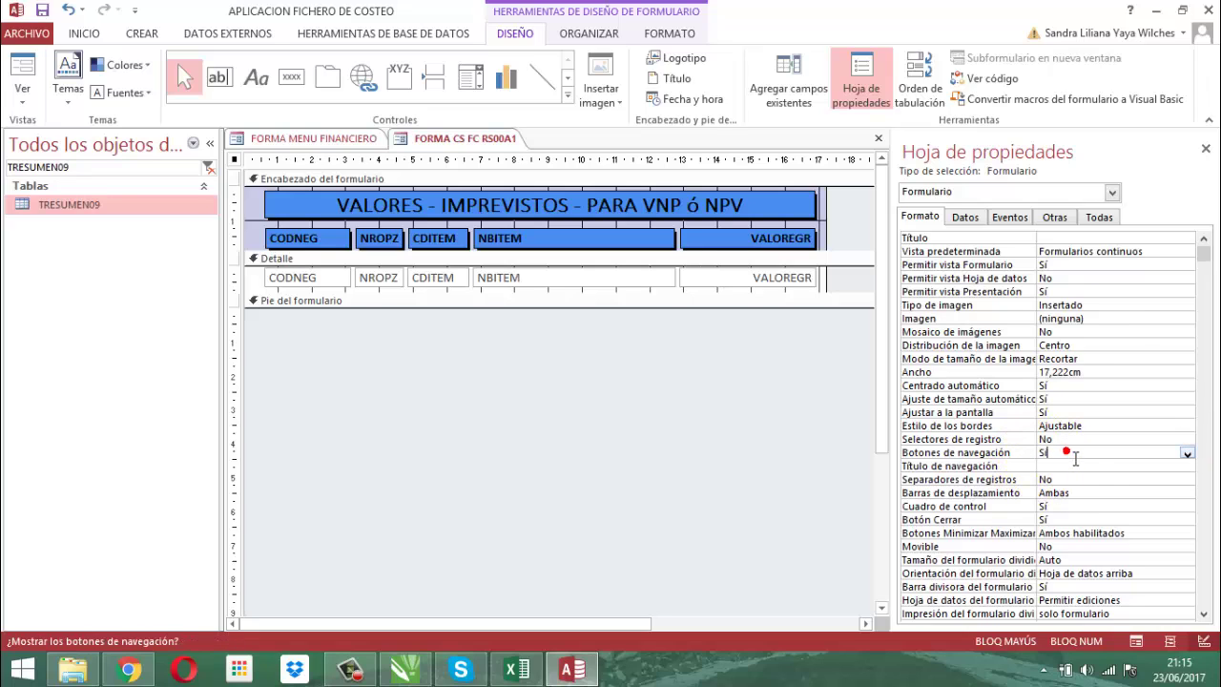
click(1185, 453)
click(1055, 479)
Step: Set the form's Permitir agregar property to No and Emergente to Sí, and close the property sheet
click(961, 217)
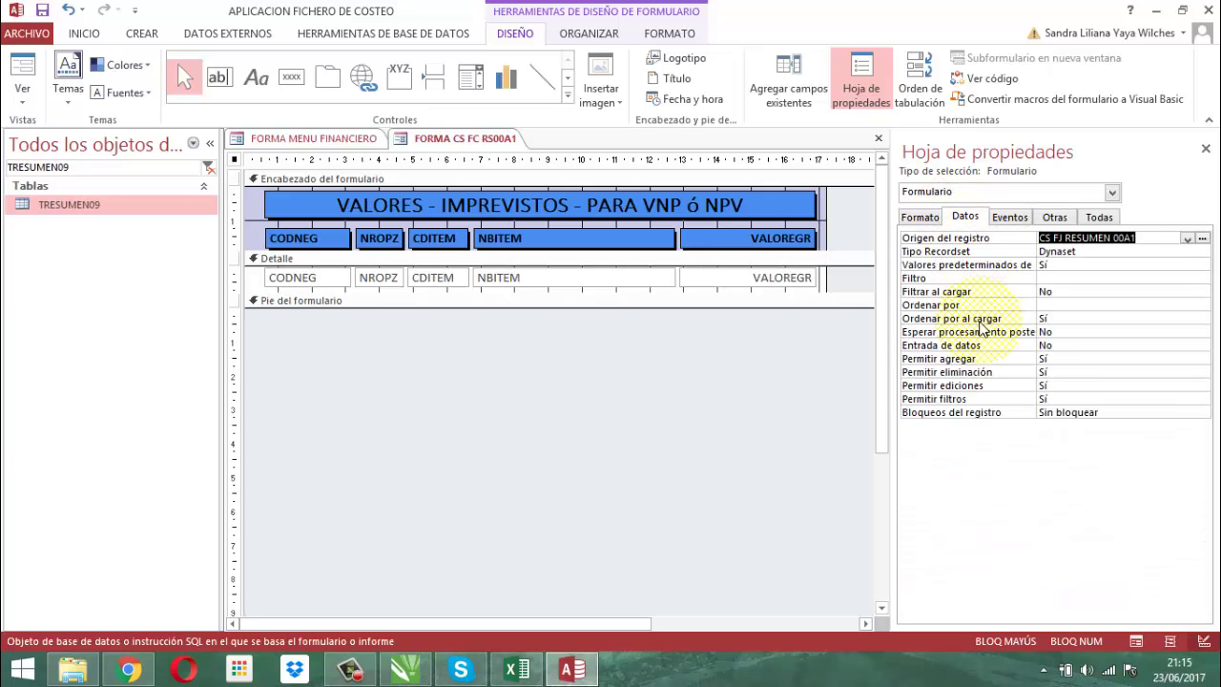
click(1061, 360)
click(1200, 358)
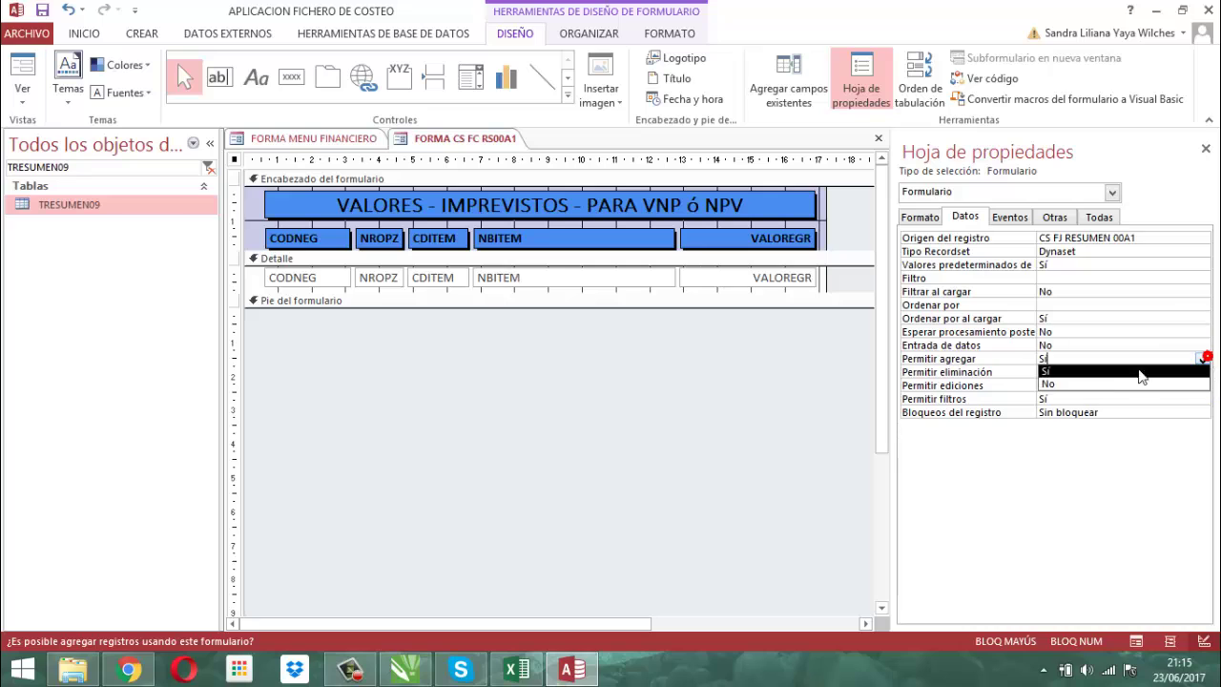
click(1068, 382)
click(1059, 217)
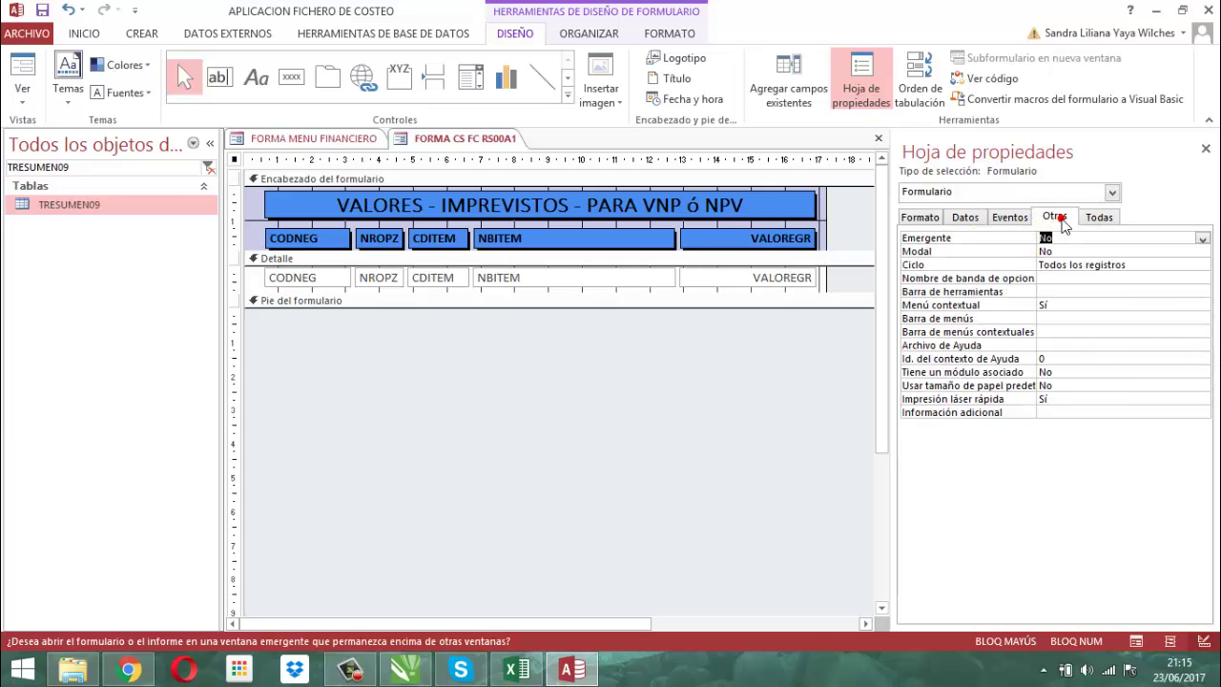
click(1202, 240)
click(1049, 251)
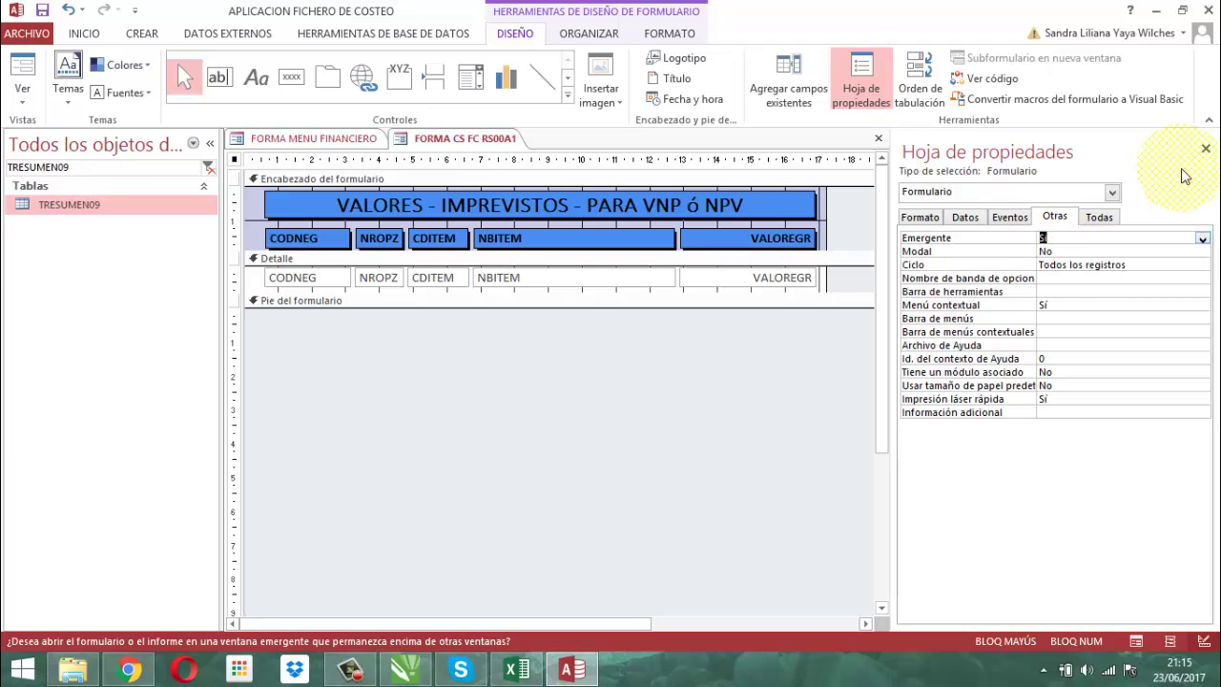
click(1205, 150)
Step: Save and close the form FORMA CS FC RS00A1
right_click(464, 134)
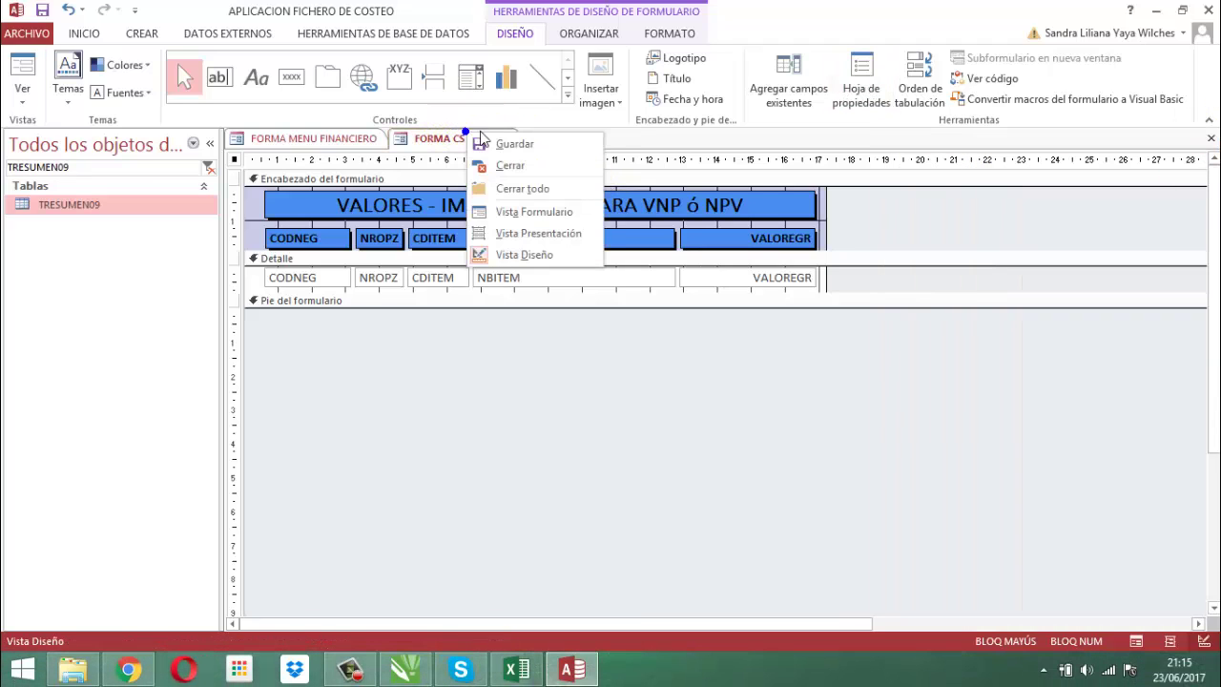
right_click(447, 134)
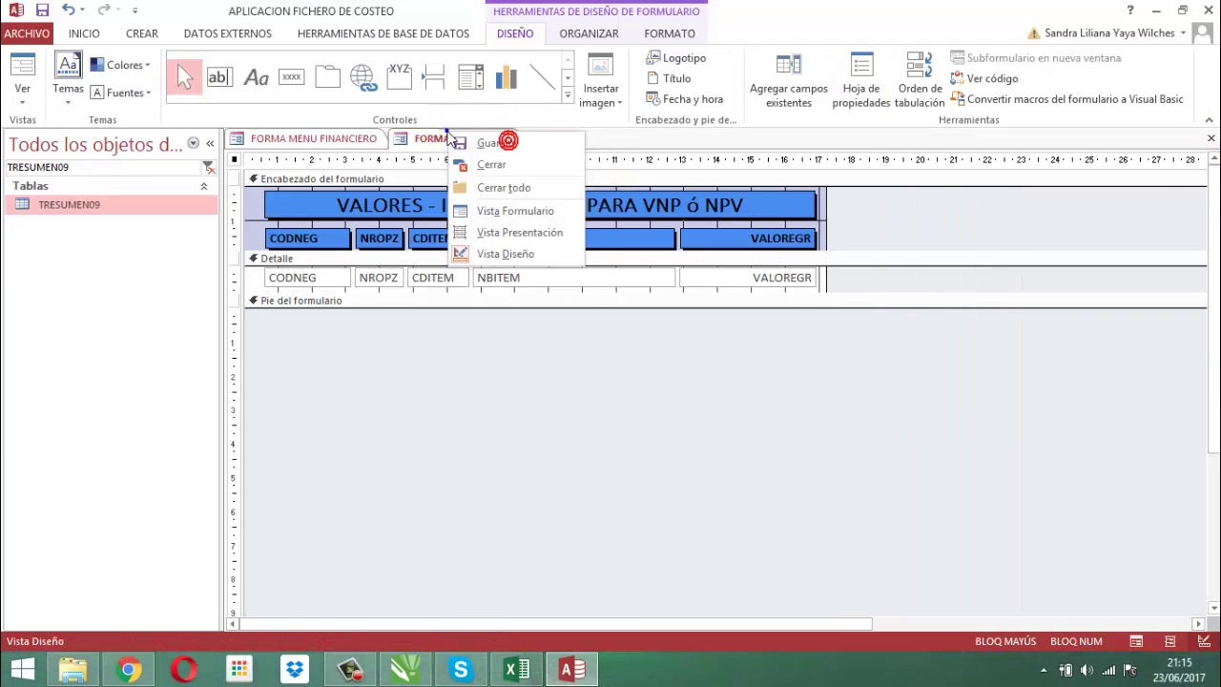
click(505, 166)
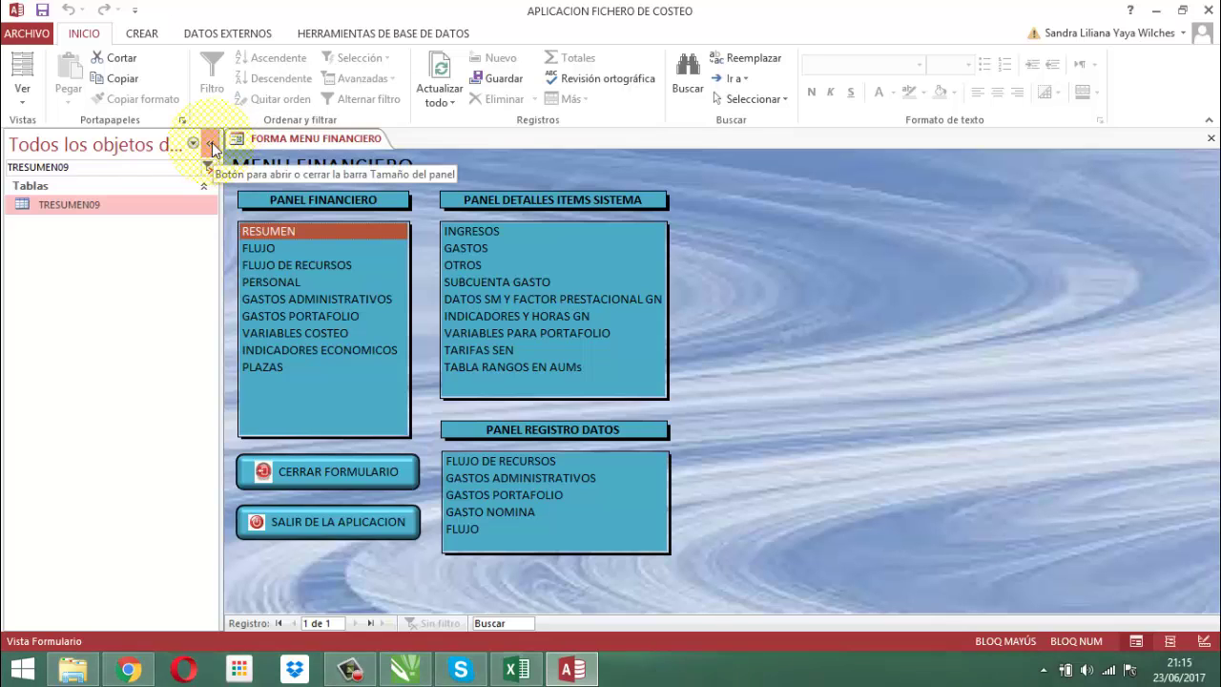
Step: Run OBTENER LOS VNP ó NPV from the RESUMEN items and bring up the imprevisto flow values from FICHA RESUMEN 0A
double_click(293, 231)
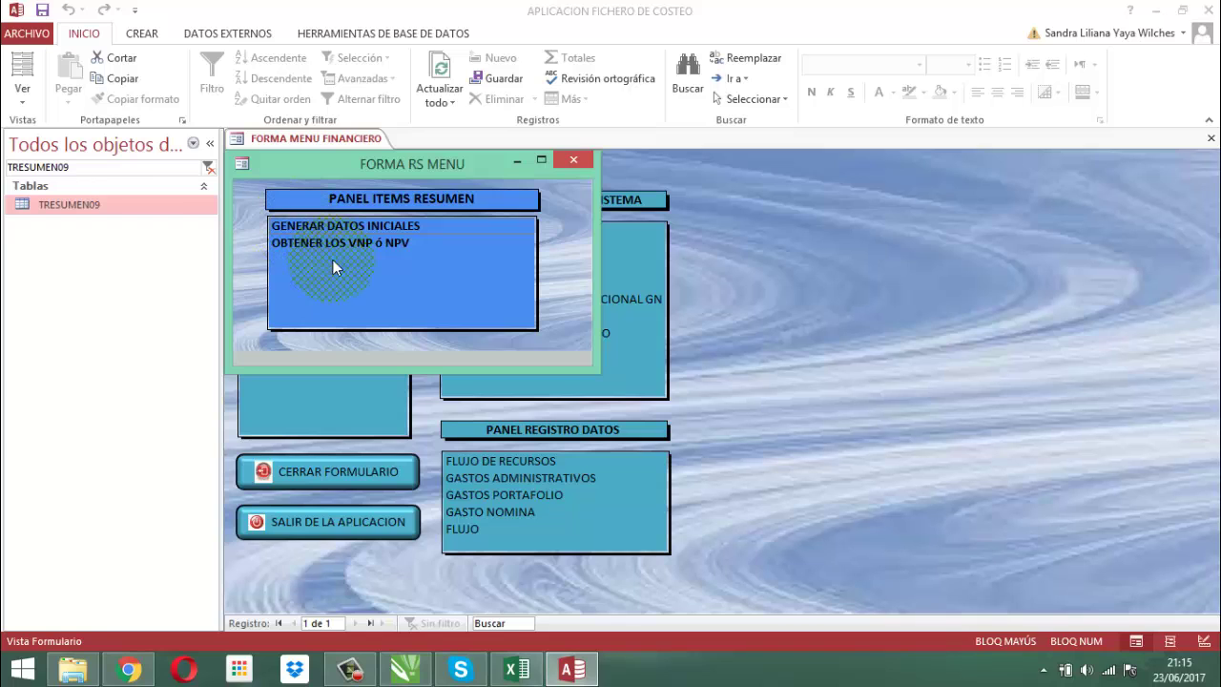
click(353, 243)
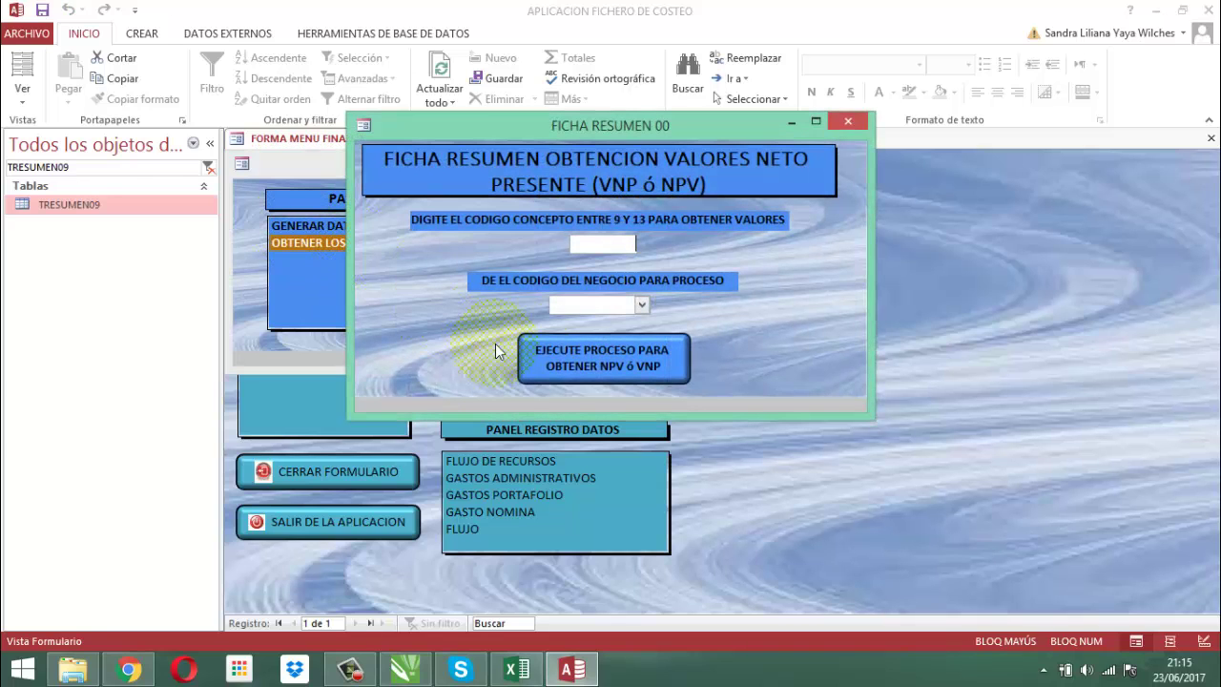
click(613, 372)
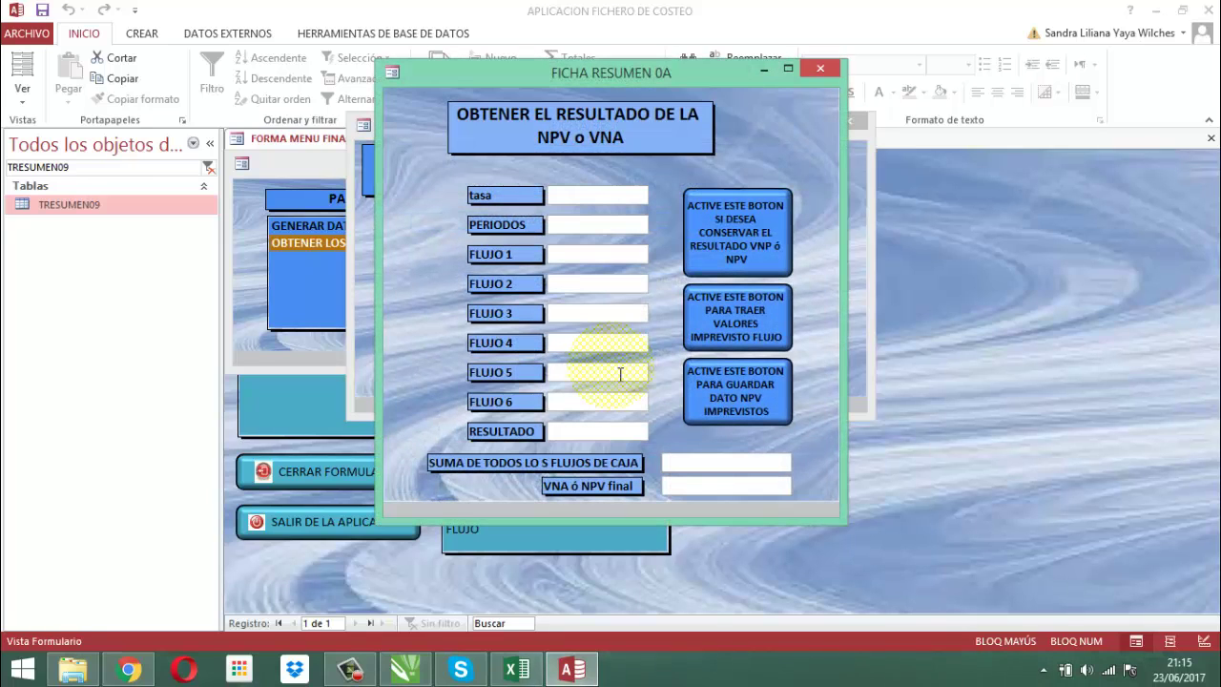
click(745, 331)
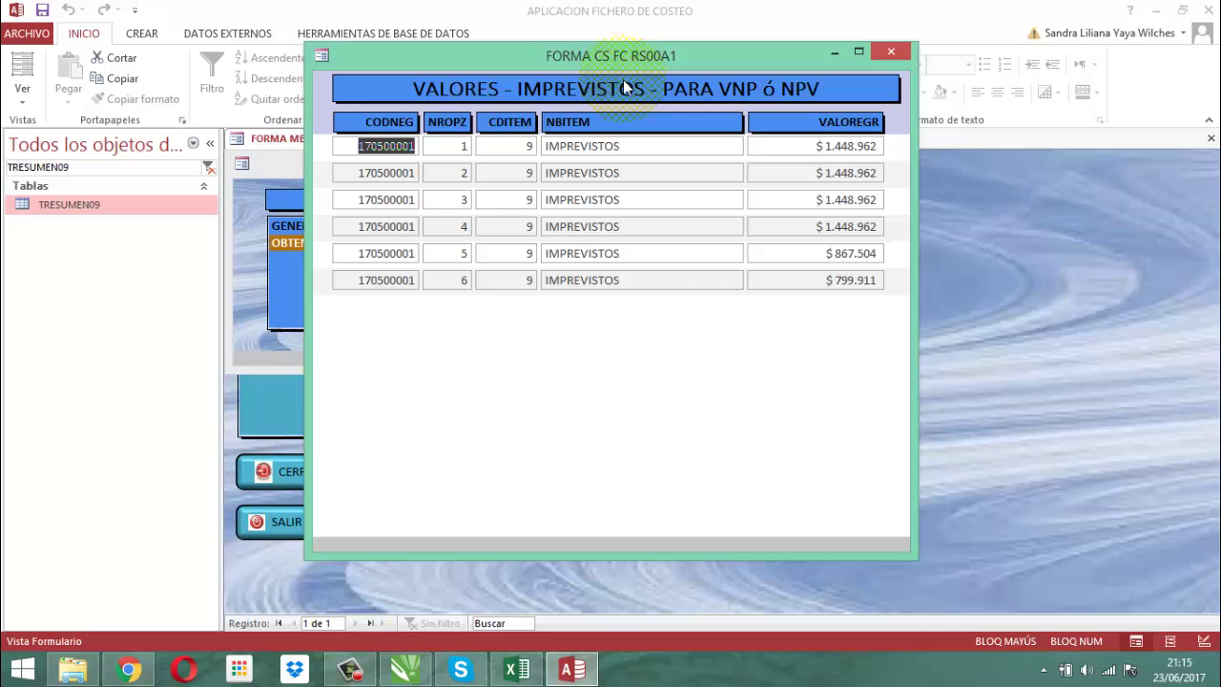
Step: Shorten the FORMA CS FC RS00A1 window to its six records and arrange it side by side with FICHA RESUMEN 0A
drag(611, 561, 608, 323)
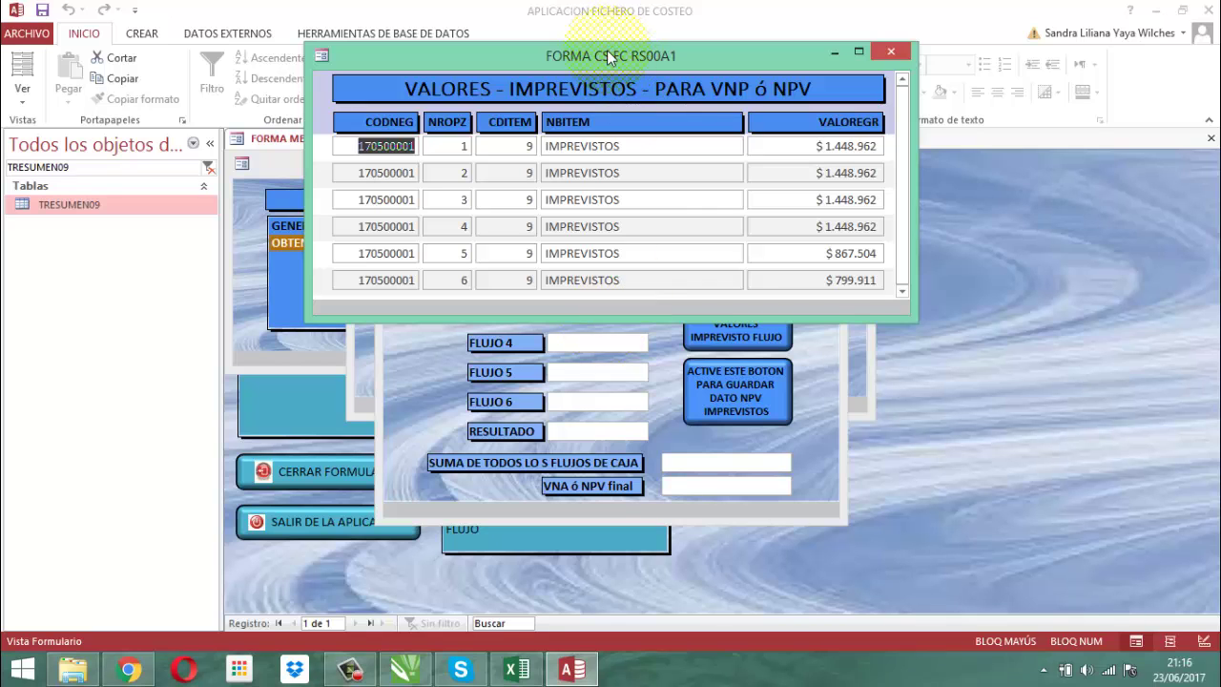
drag(608, 51, 879, 93)
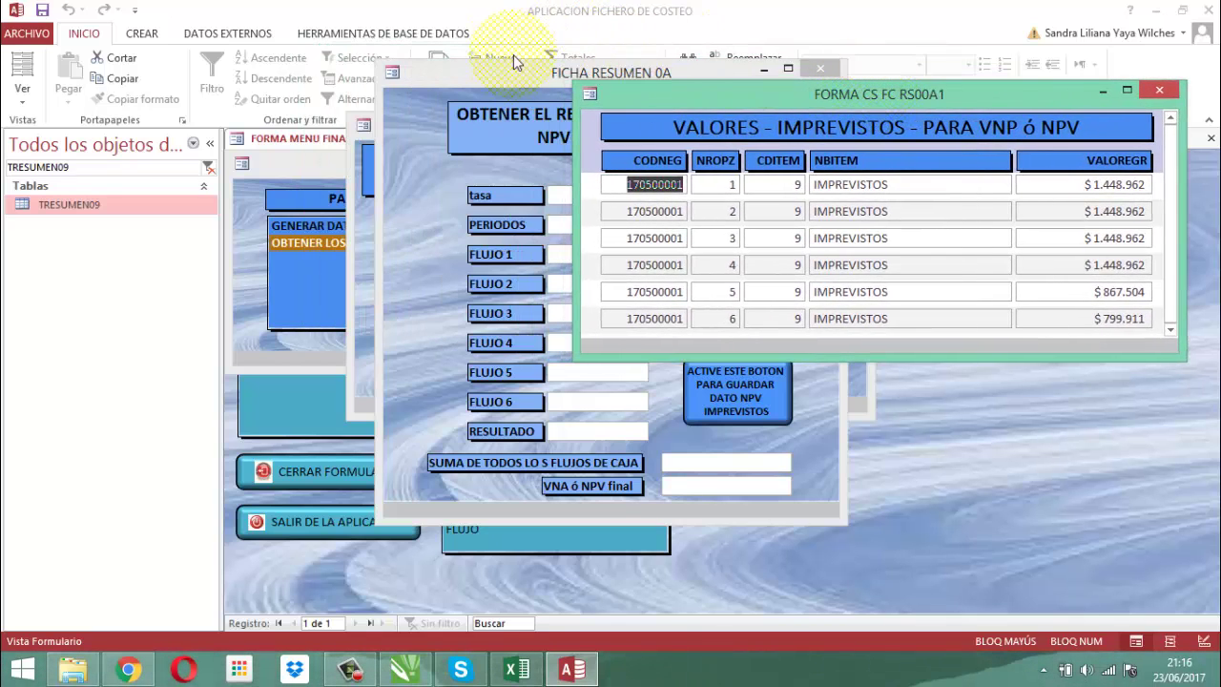
drag(505, 71, 228, 100)
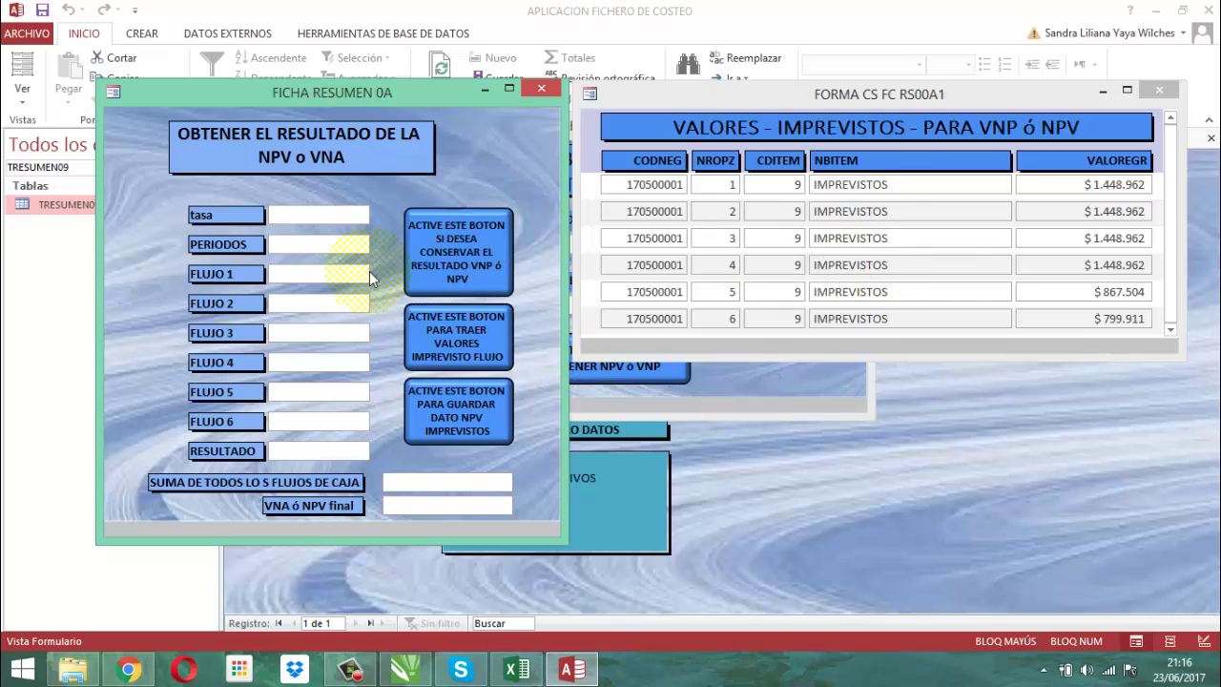
Step: Enter a tasa of 0,68 and 6 PERIODOS in FICHA RESUMEN 0A
click(312, 214)
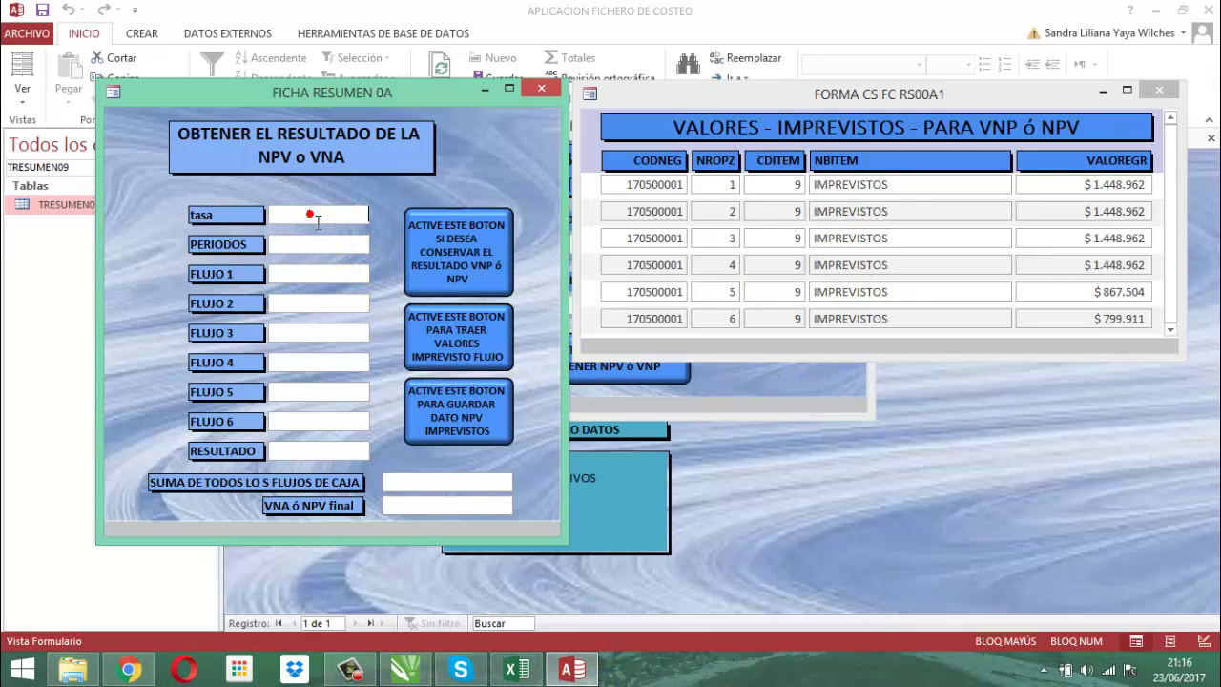
text(0,68)
key(Tab)
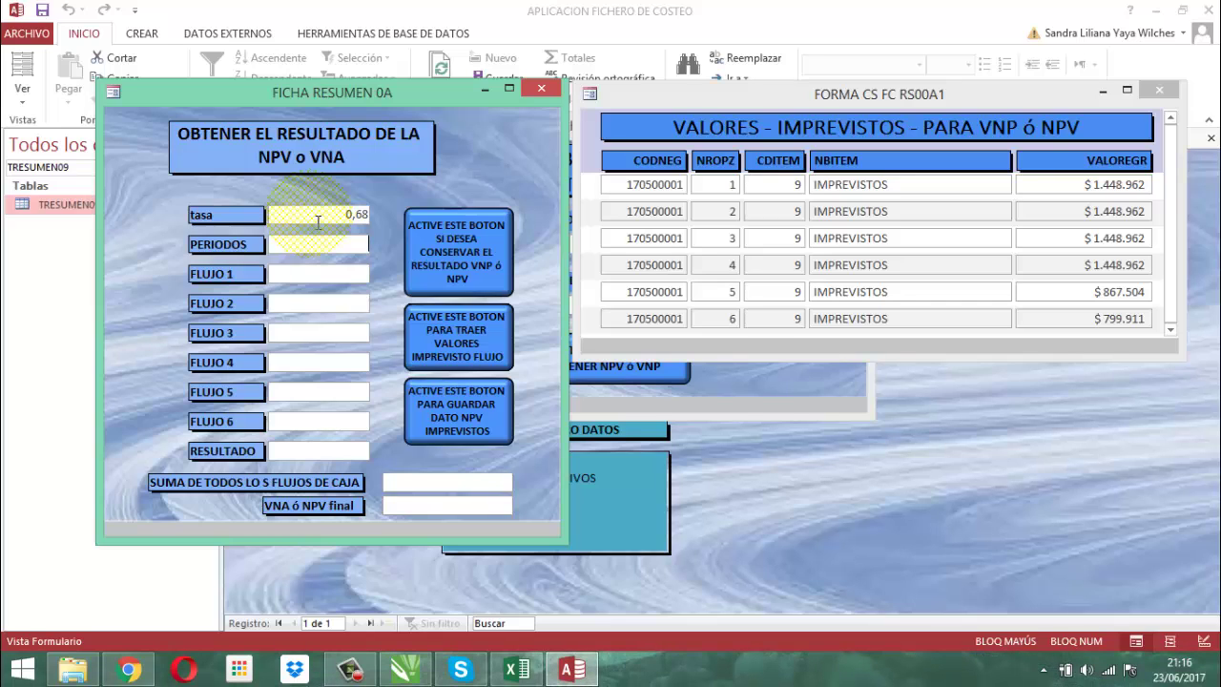
text(6)
key(Tab)
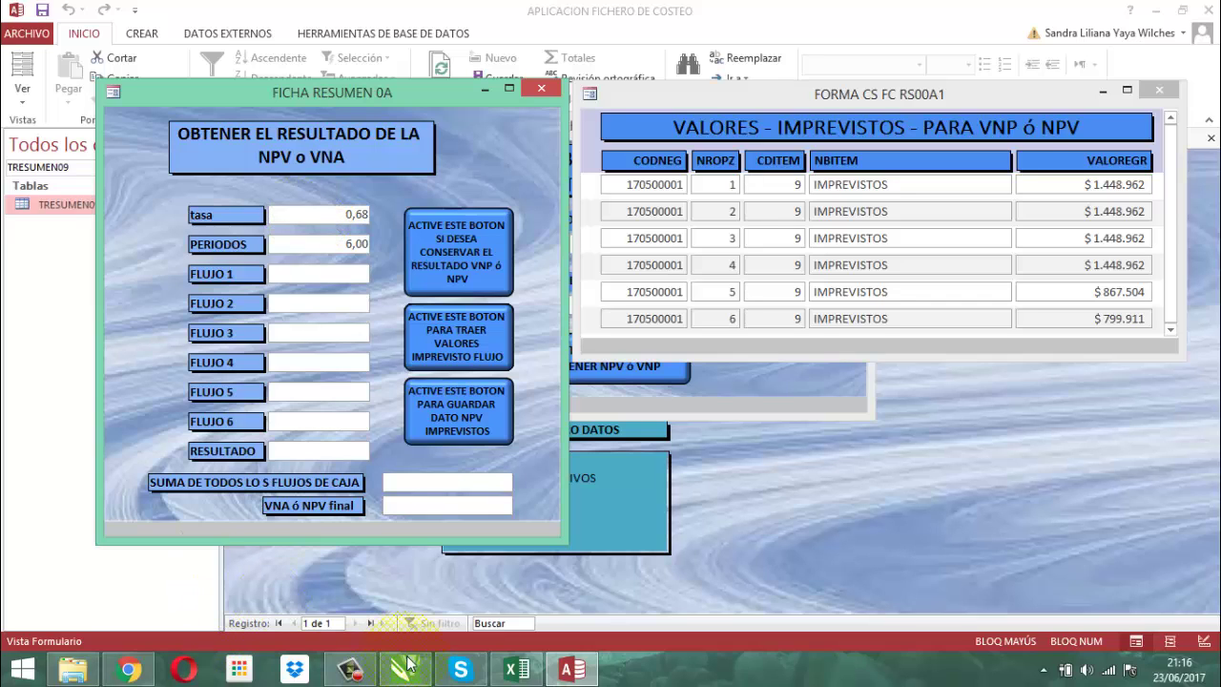
Step: Switch to Excel and examine the COMISION VÍA EFAN formula in cell H20 of the RESUMEN sheet
mouse_move(524, 677)
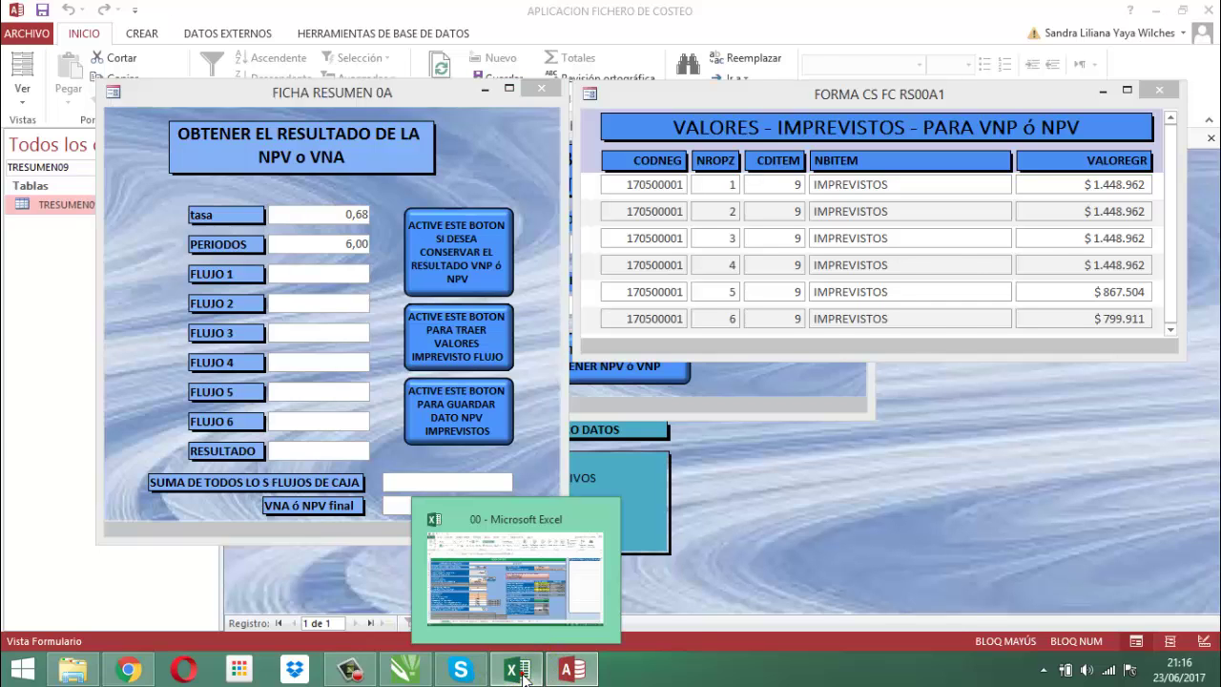
click(523, 677)
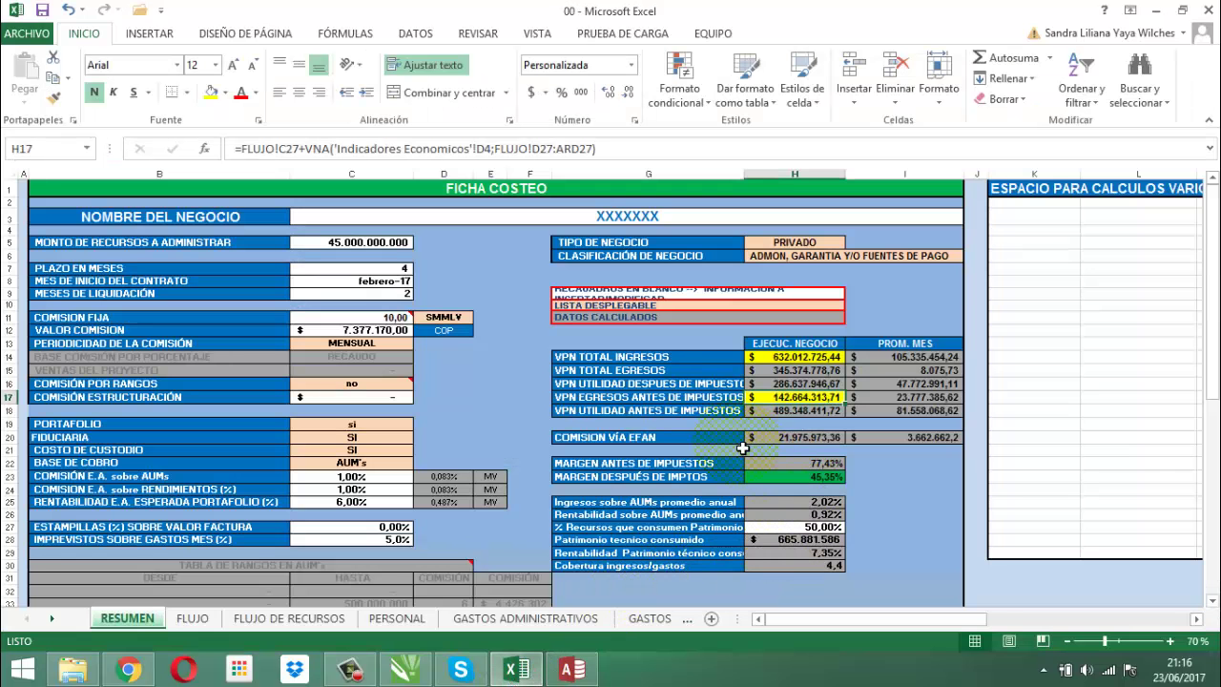
click(811, 438)
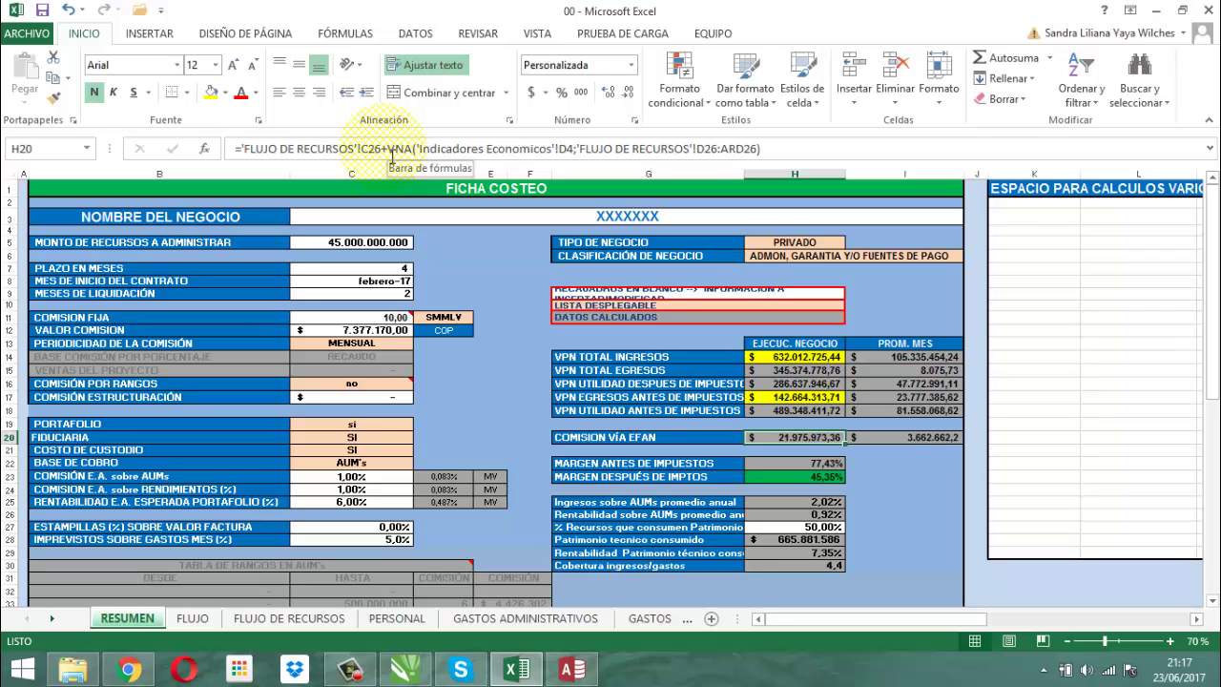
Step: Examine the starting Comisión EFAN value in cell C26 of the FLUJO DE RECURSOS sheet
click(312, 624)
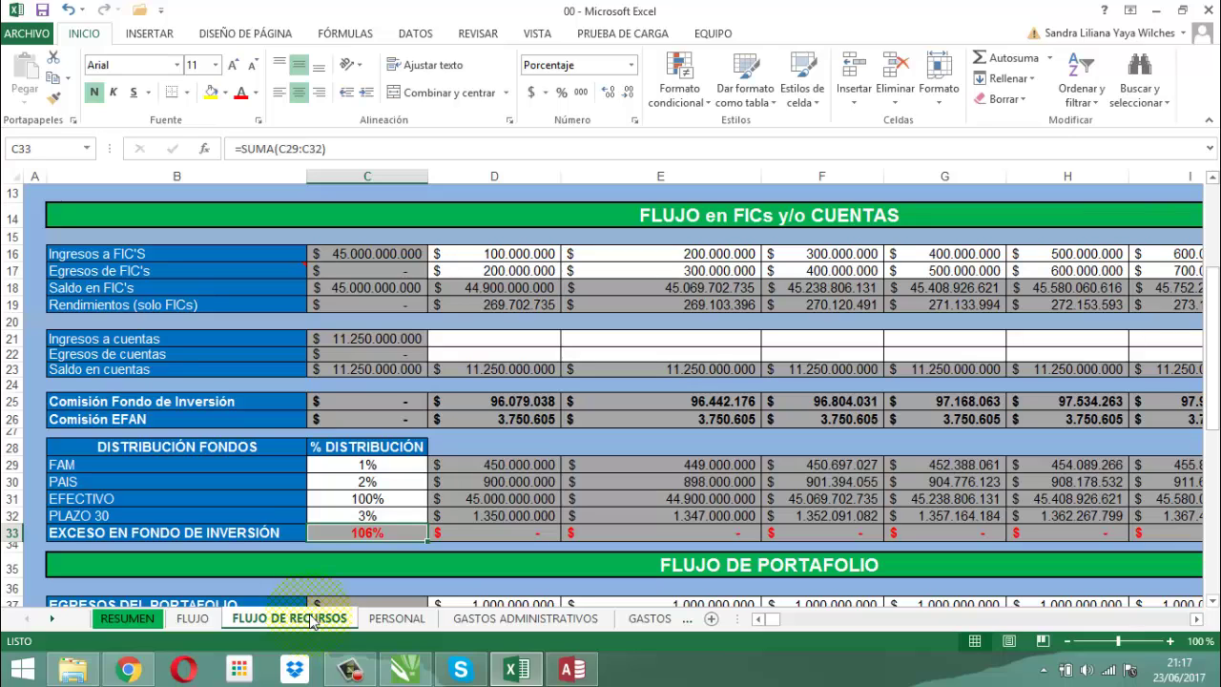
click(367, 421)
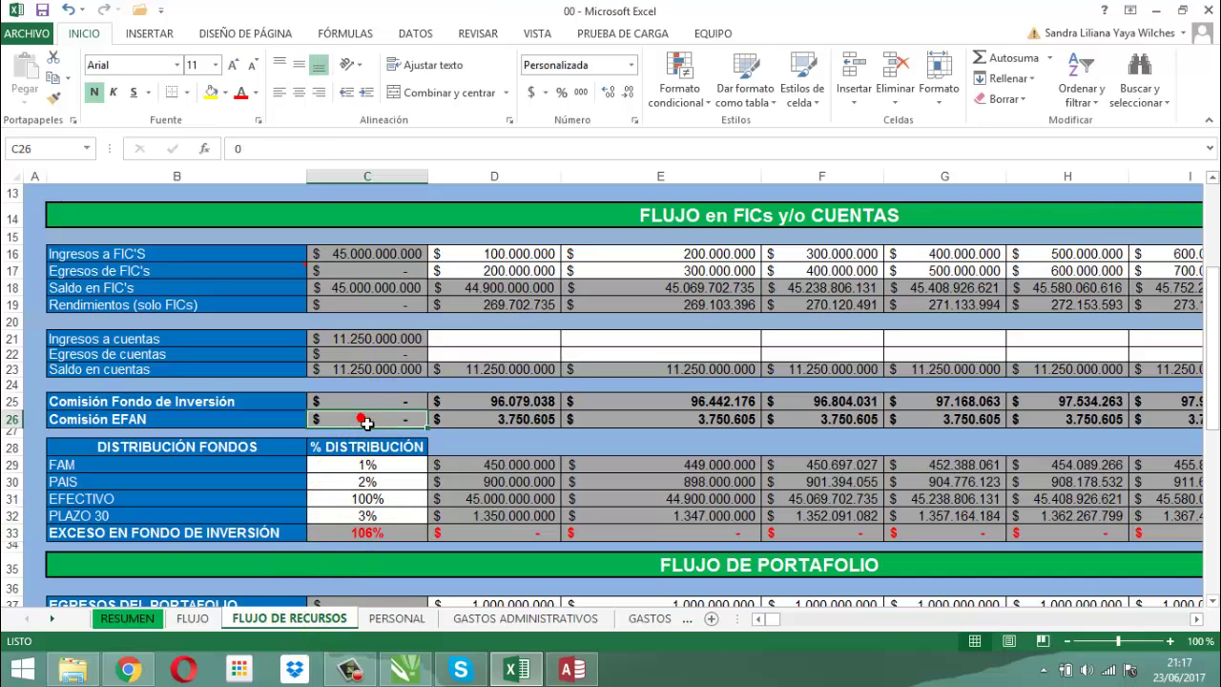
click(368, 423)
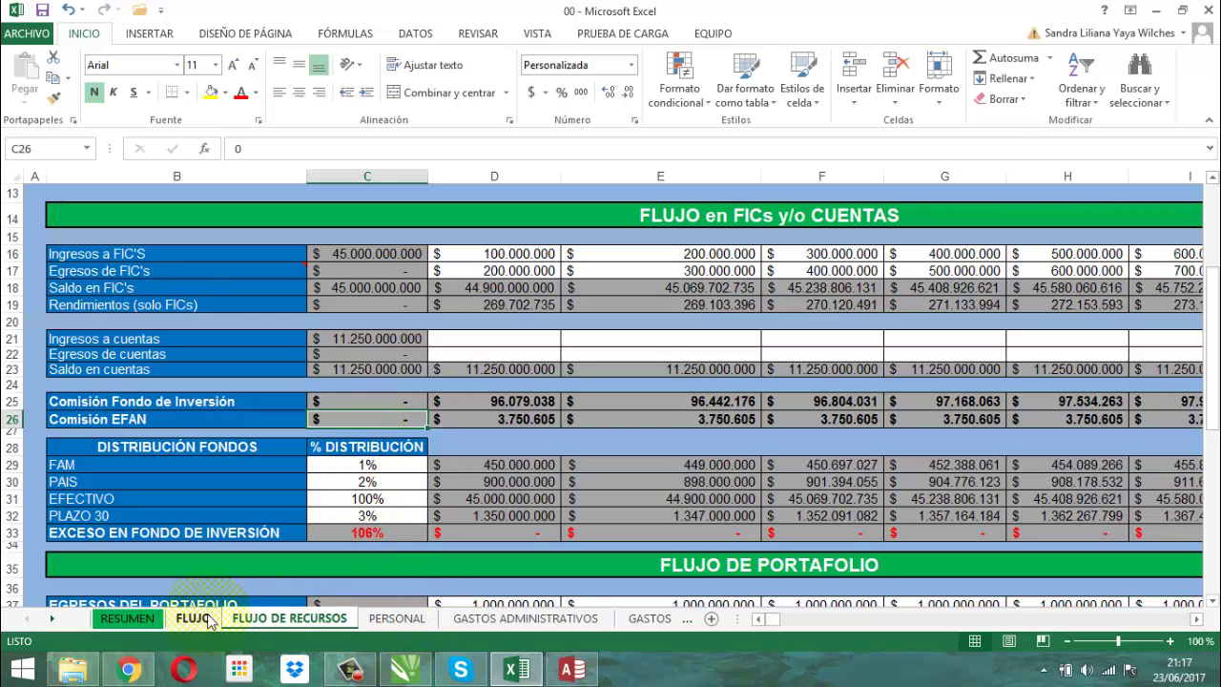
Step: Examine the formulas for COMISION VÍA EFAN and for VPN egresos and utilidad antes de impuestos on the RESUMEN sheet
click(129, 618)
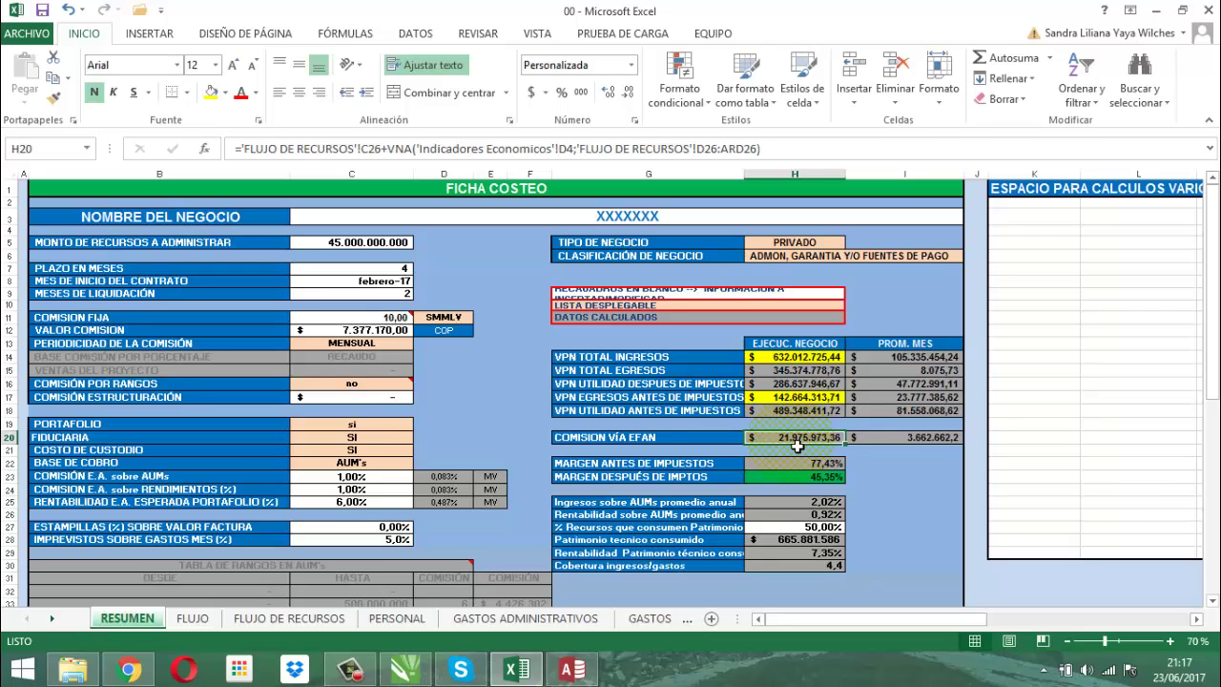
click(903, 442)
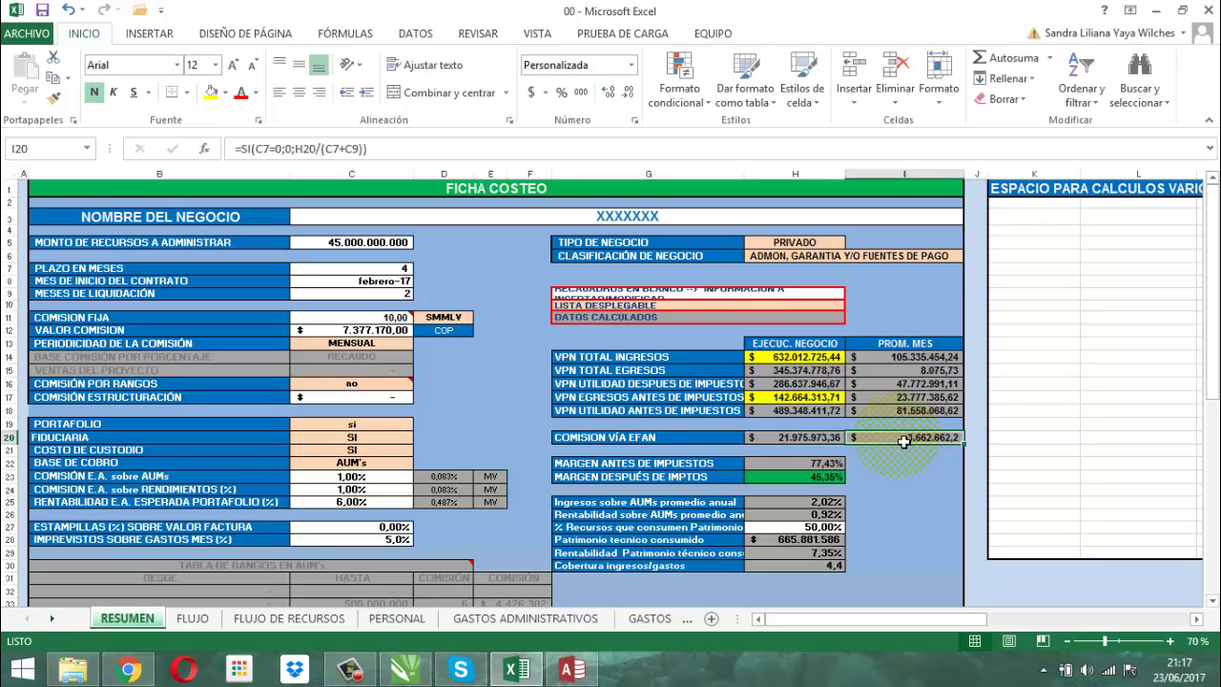
click(806, 415)
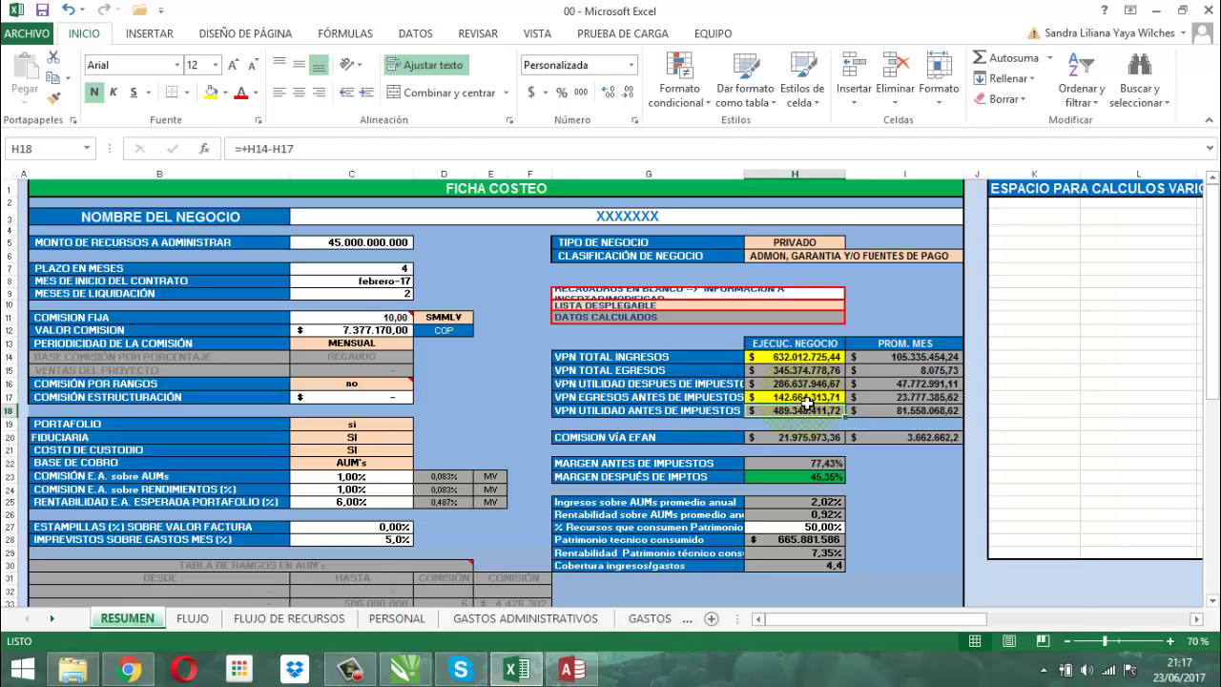
click(807, 403)
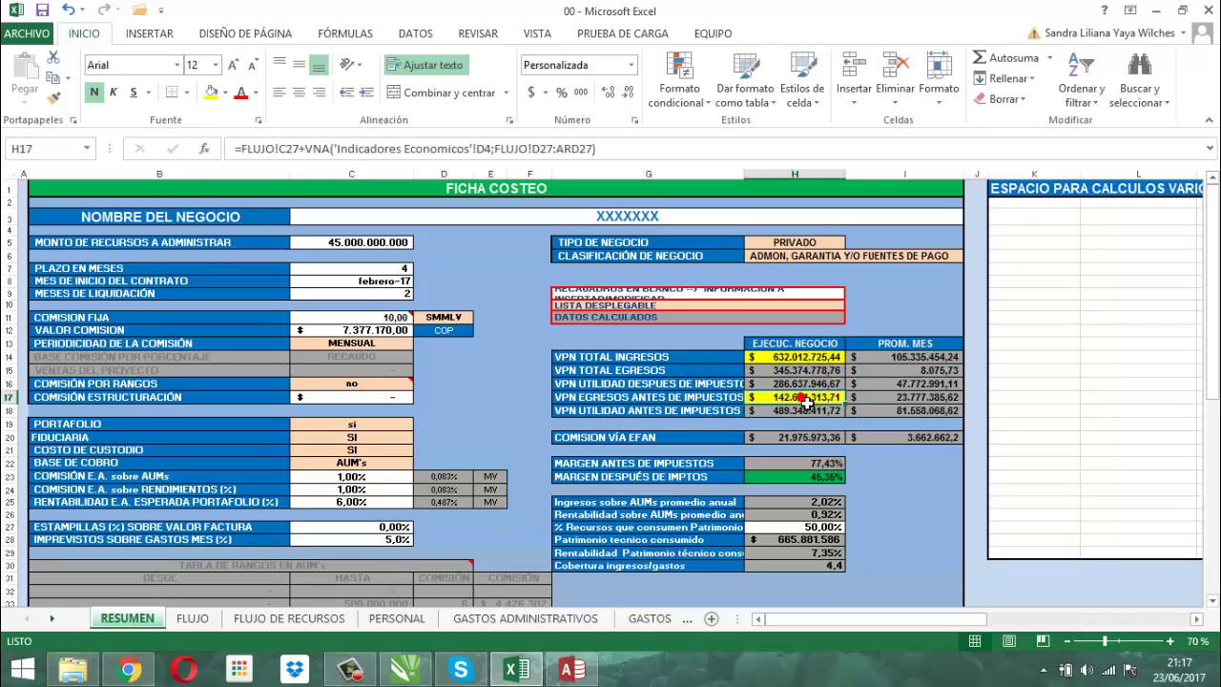
click(795, 441)
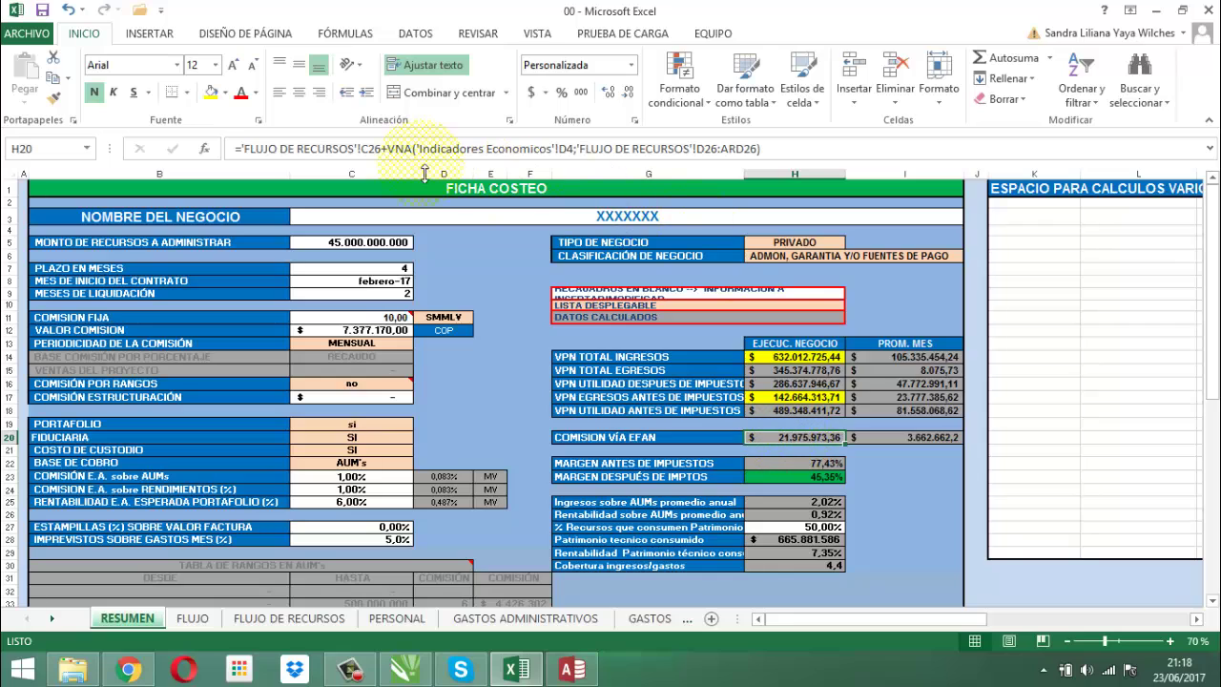
Step: Check the TASA DE DESCUENTO formula in D4 of the Indicadores Economicos sheet and return to RESUMEN
click(57, 622)
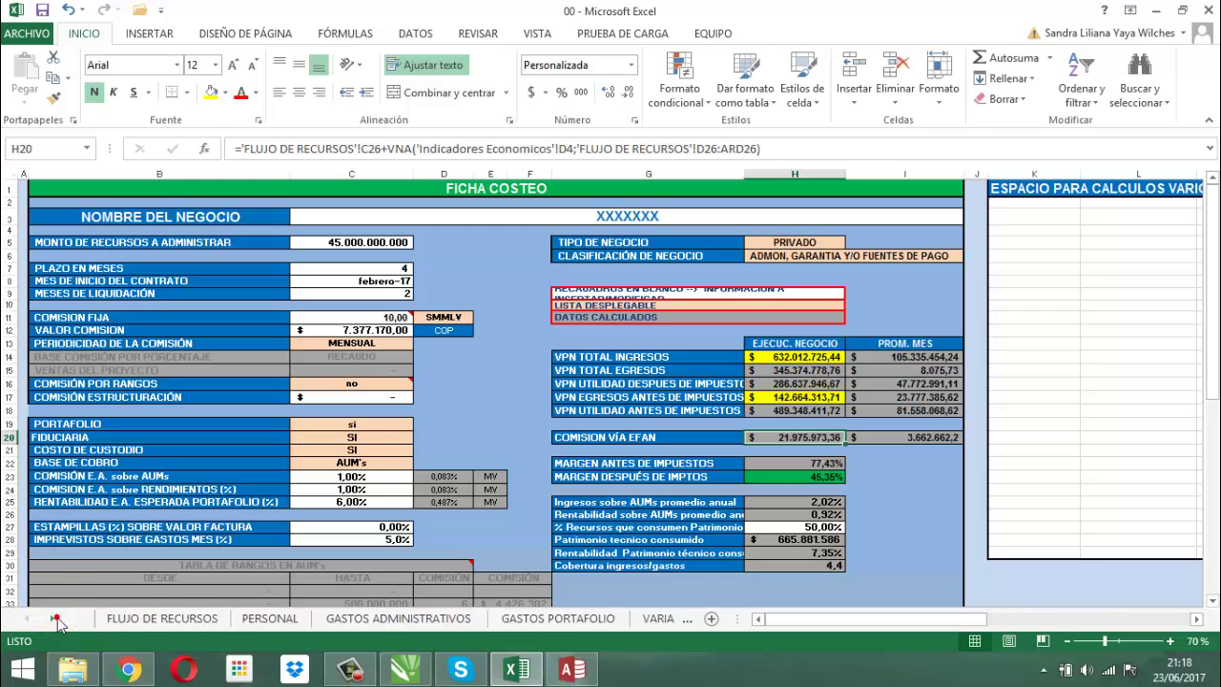
click(57, 622)
click(58, 622)
click(413, 620)
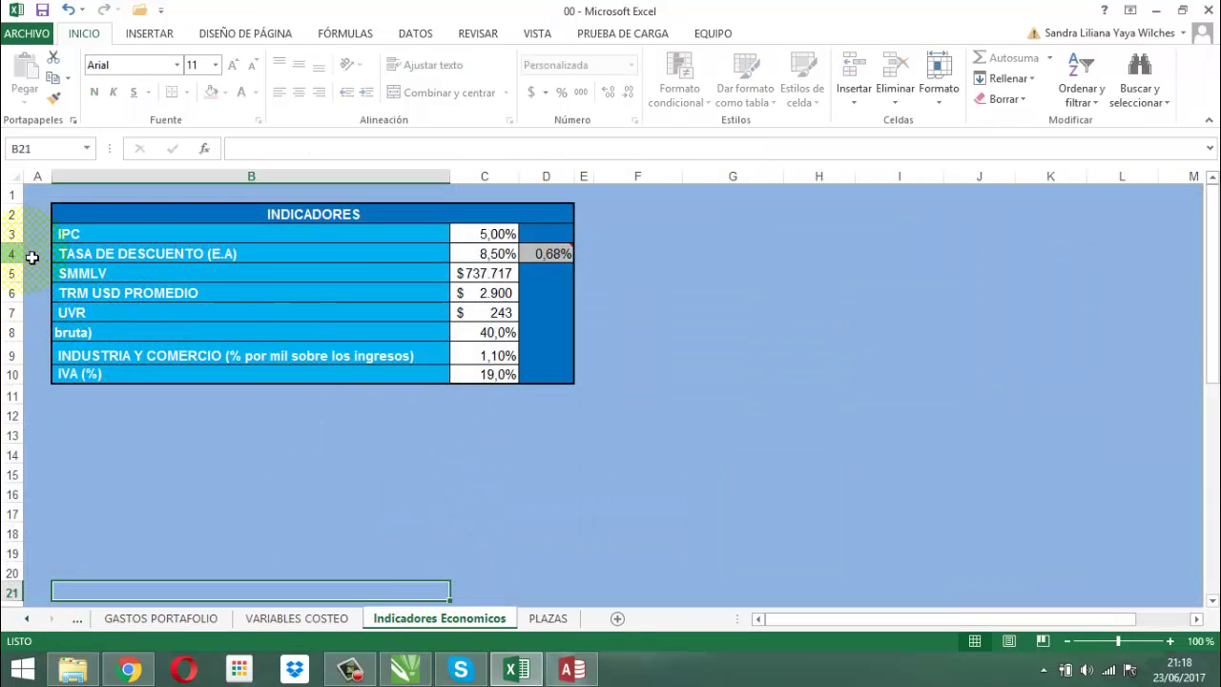
click(554, 261)
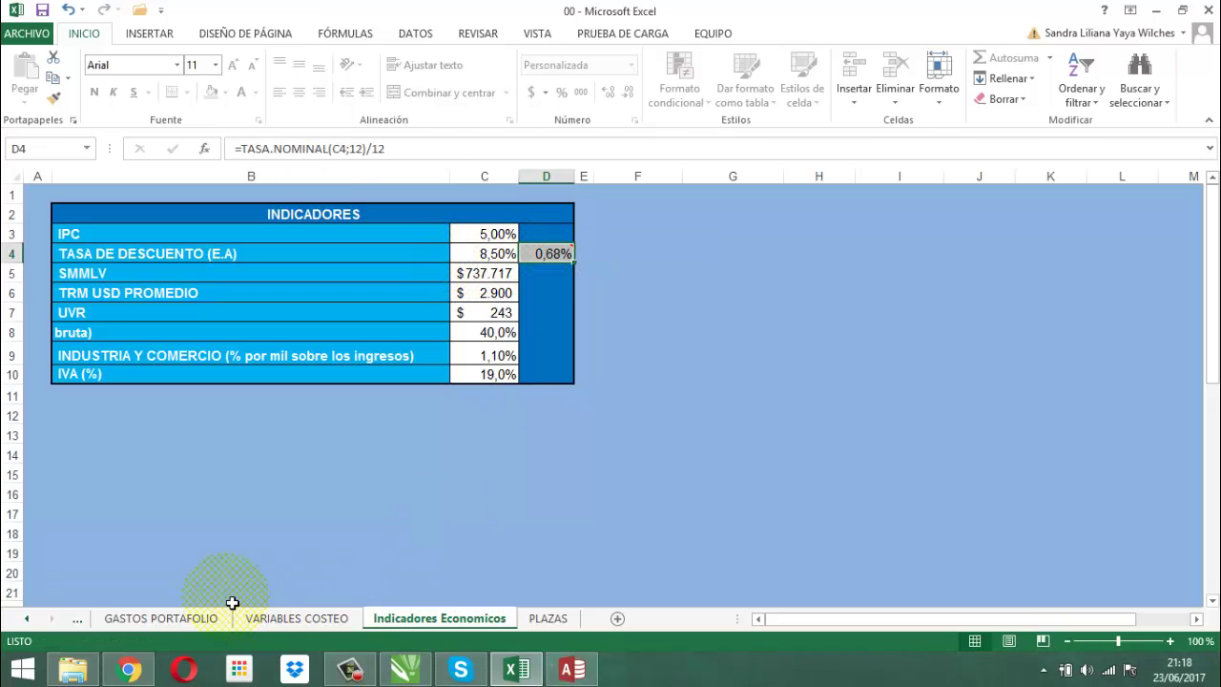
click(27, 619)
click(26, 619)
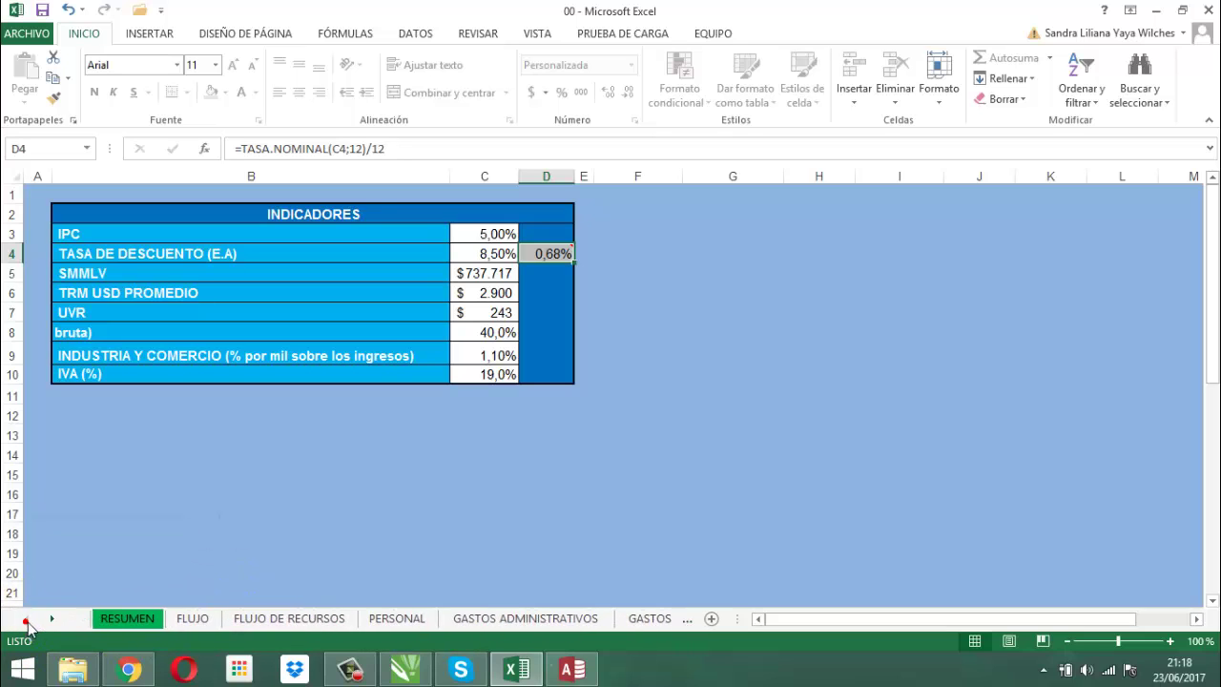
click(119, 619)
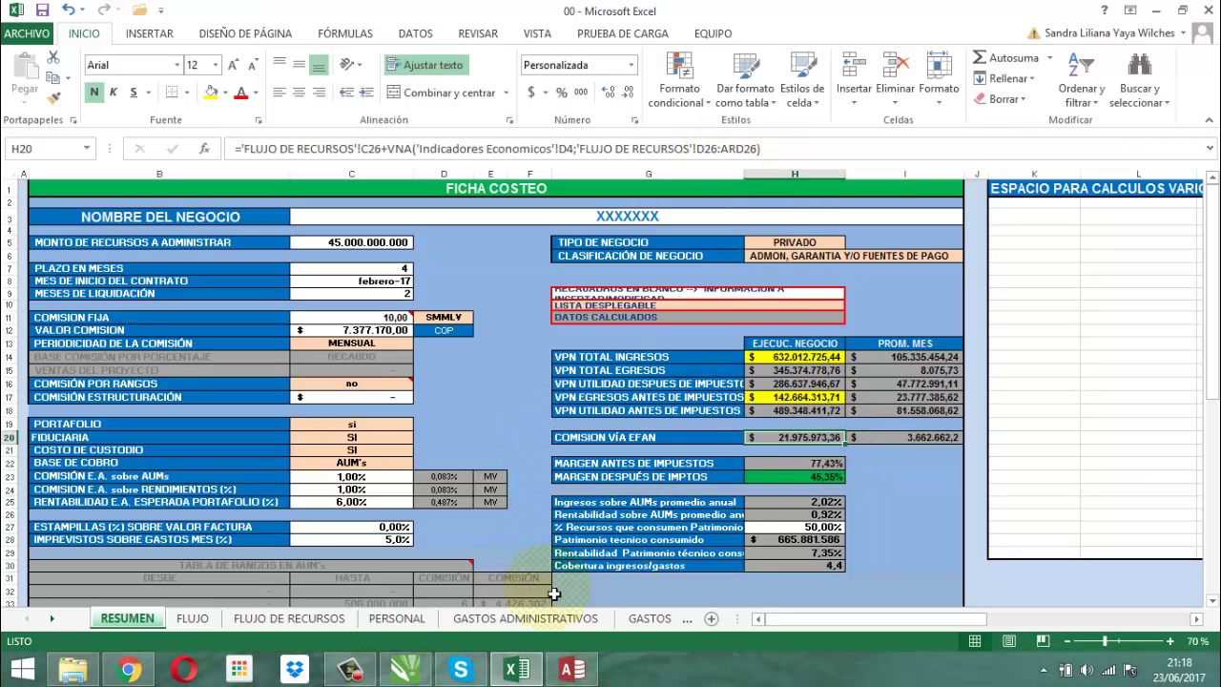
Step: Switch to Access and enter 1448962 for FLUJO 1, FLUJO 2 and FLUJO 3 in FICHA RESUMEN 0A
click(569, 672)
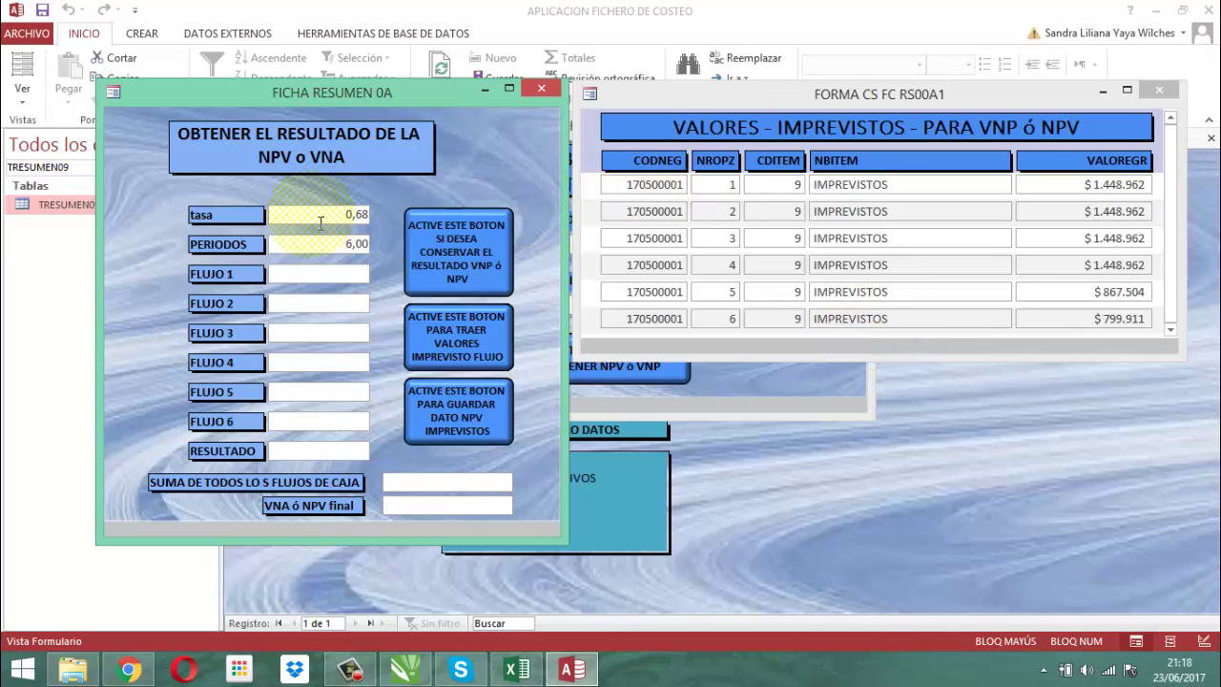
key(Return)
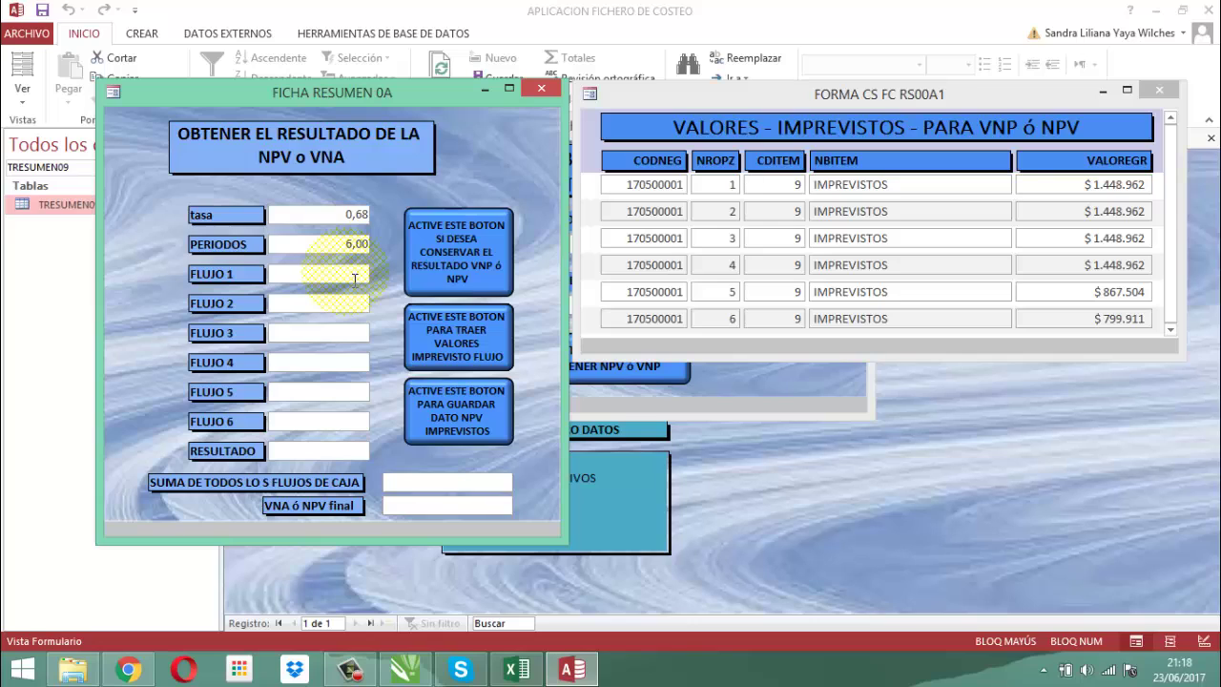
text(1448962)
key(Tab)
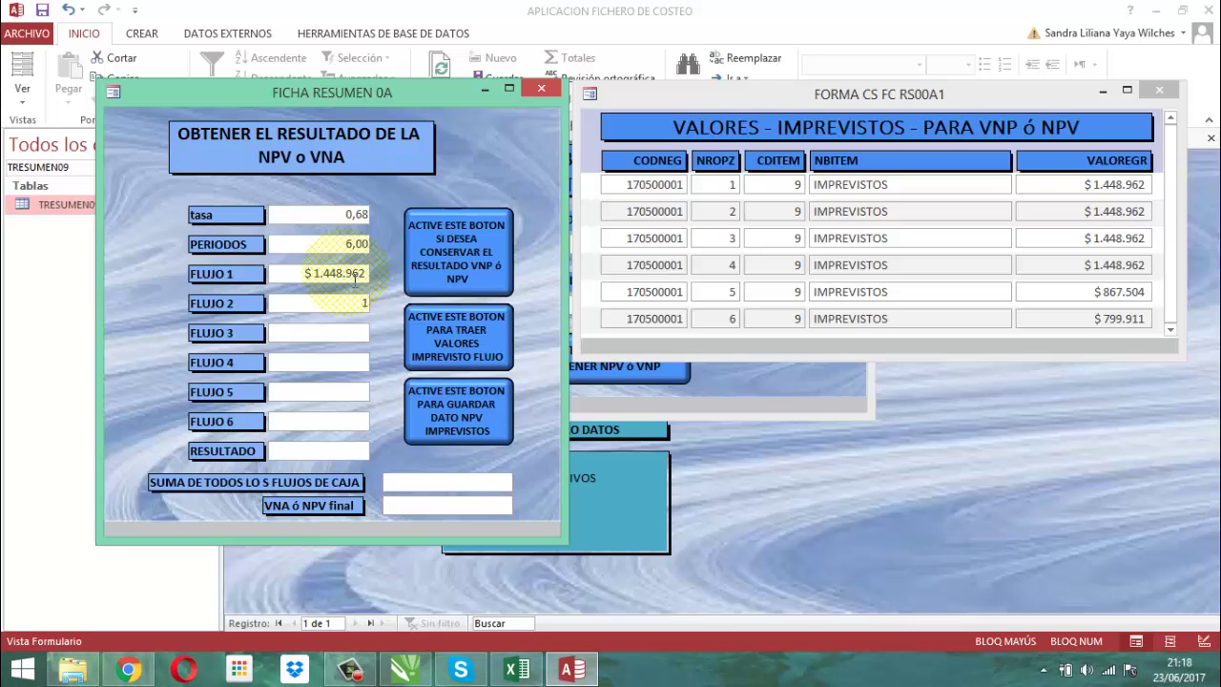
text(1.448.)
text(962)
key(Tab)
text(1.448.)
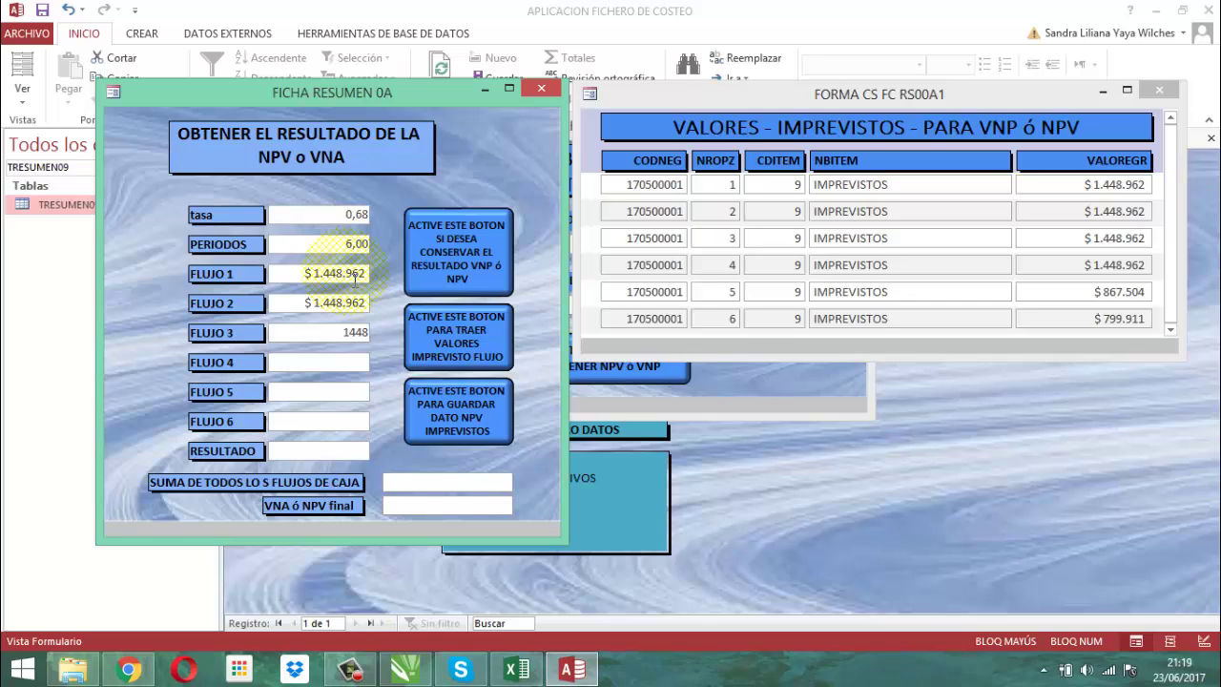
text(962)
key(Tab)
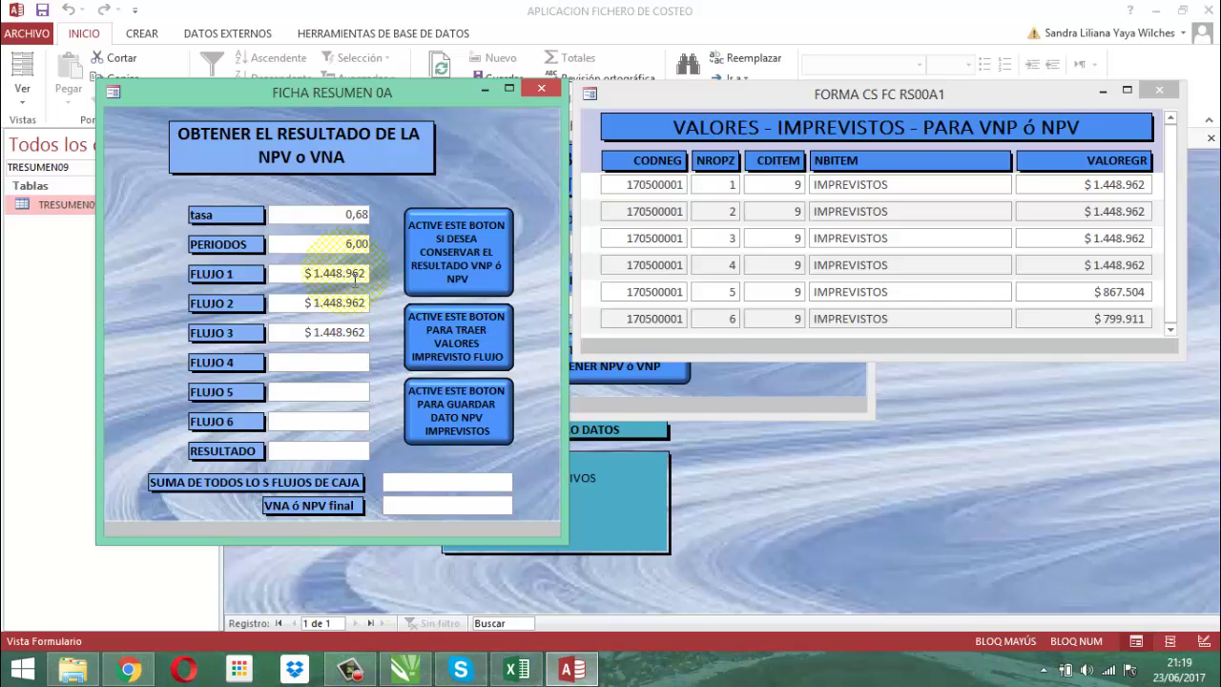
Step: Enter 1448962 for FLUJO 4, 867504 for FLUJO 5 and 799911 for FLUJO 6, and calculate the NPV
text(1448962)
key(Tab)
text(867.)
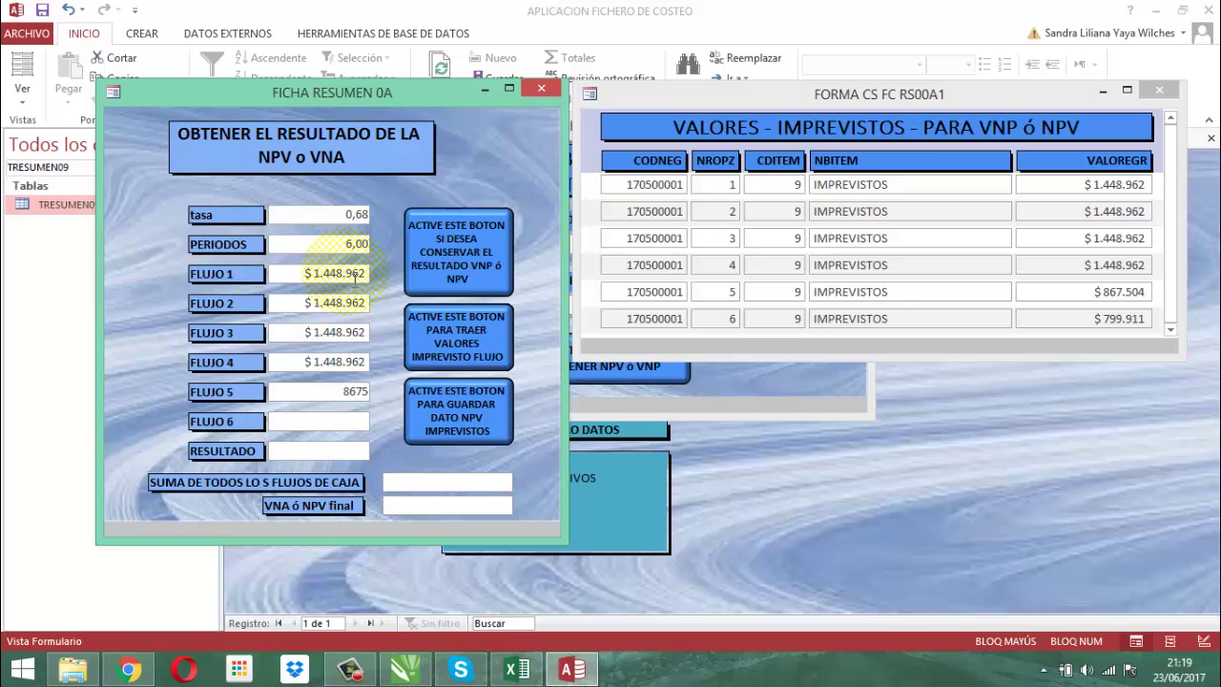
text(504)
key(Tab)
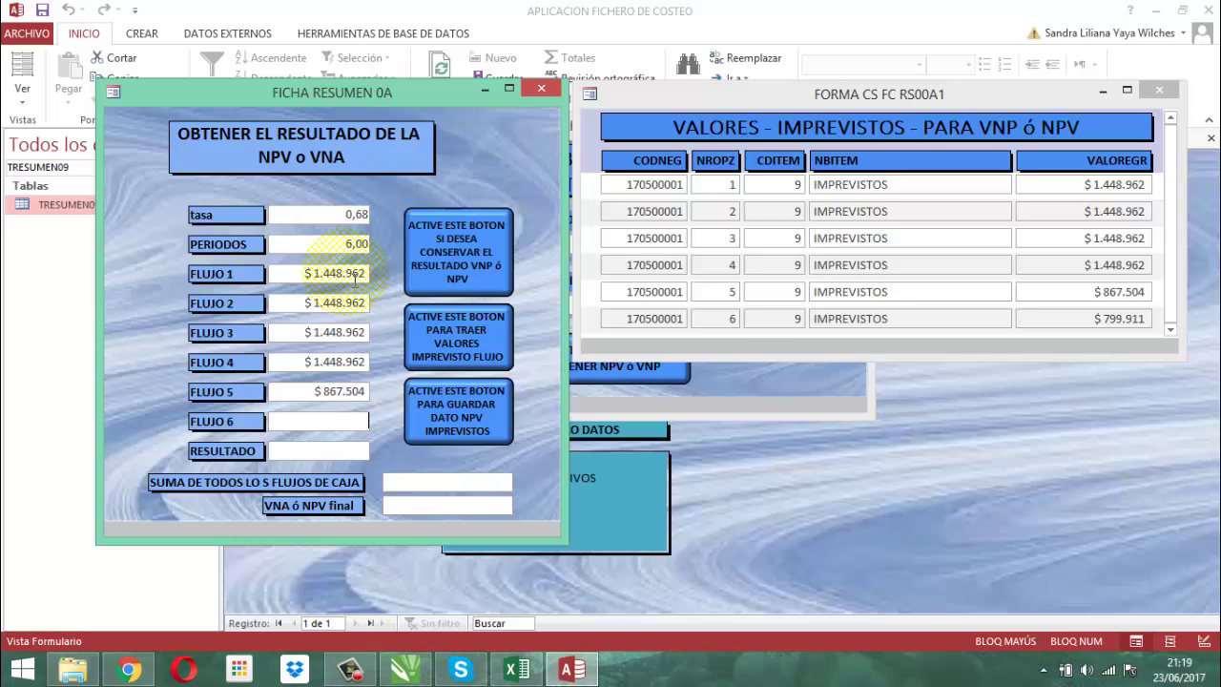
text(799911)
key(Tab)
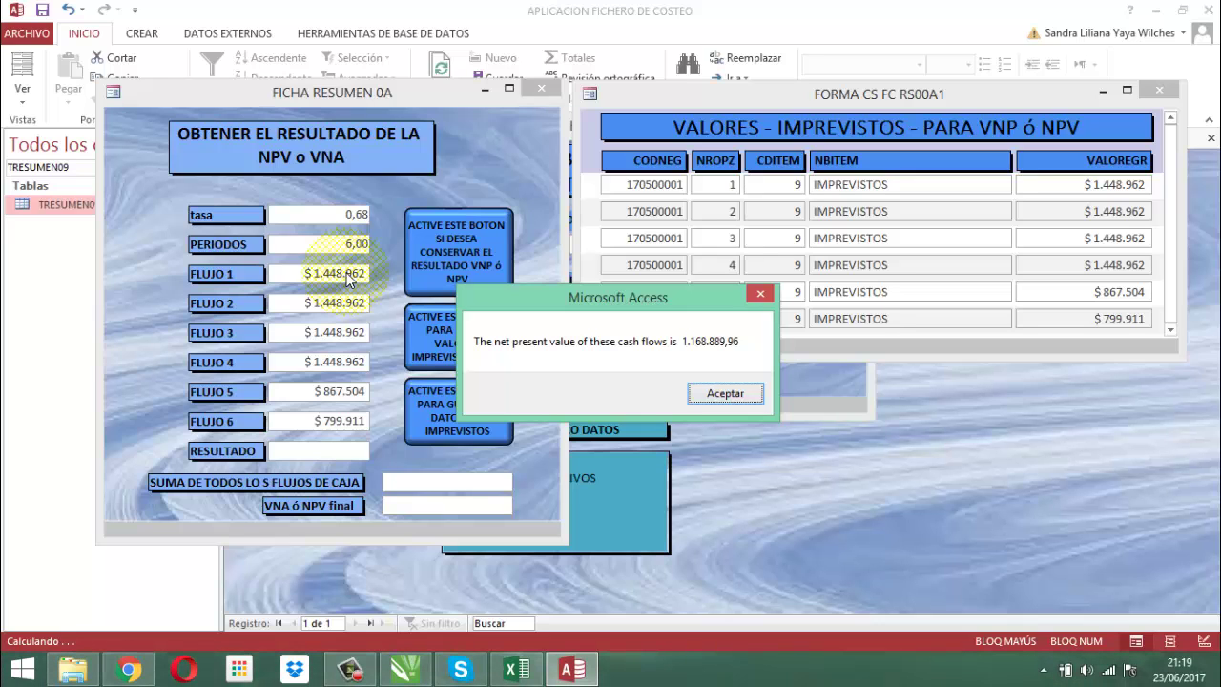
key(Return)
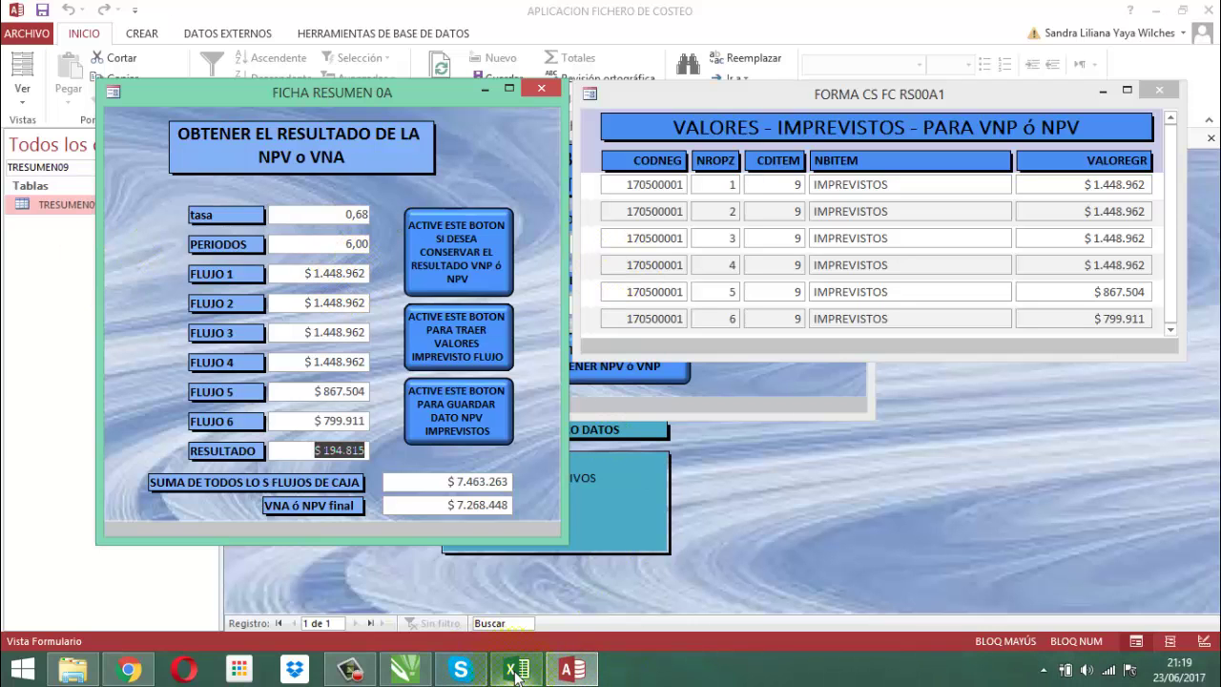
Step: Switch to the Excel workbook and review the COMISION VÍA EFAN result in cell H20 of RESUMEN
mouse_move(511, 675)
click(541, 577)
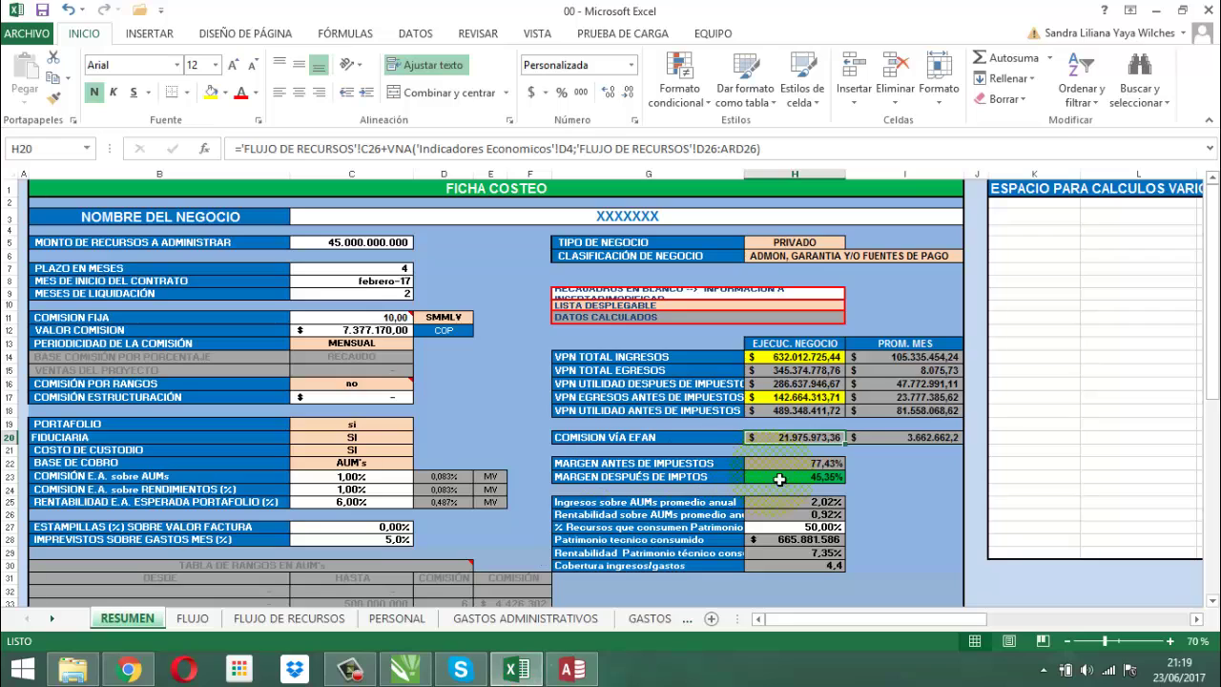
key(ctrl+c)
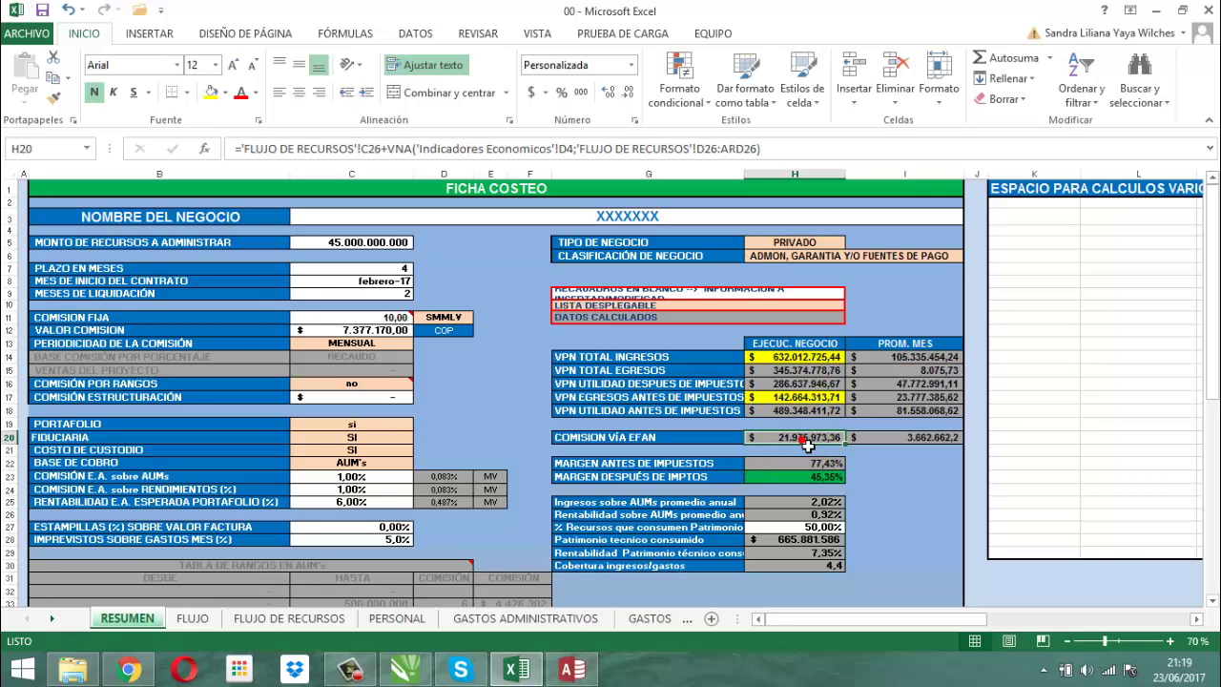
click(808, 443)
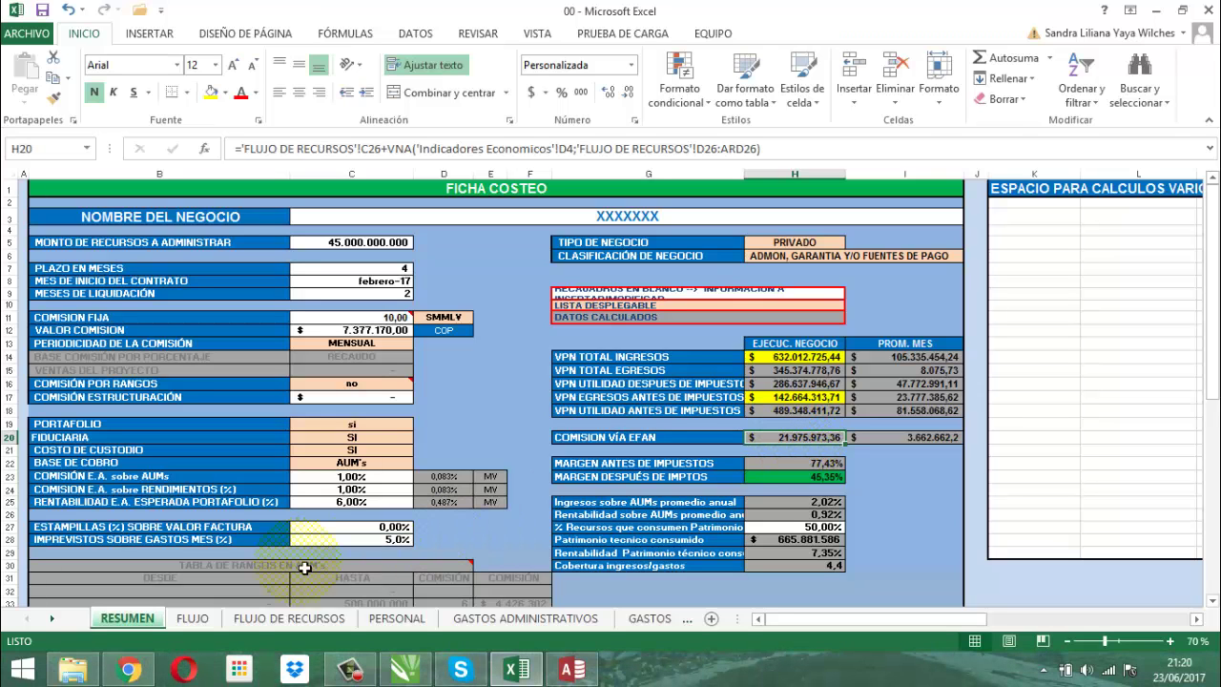
Step: Inspect the monthly Comisión EFAN formulas in D26 and E26 and the Saldo en cuentas formula in D23 of FLUJO DE RECURSOS
click(265, 619)
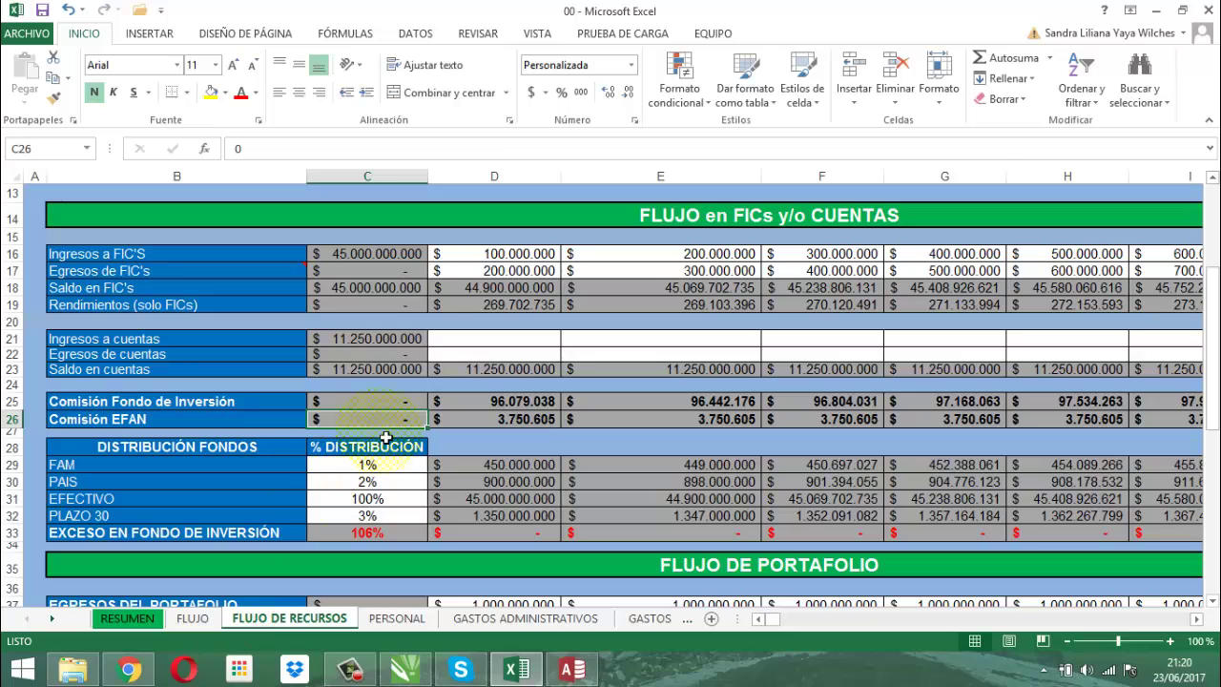
click(527, 425)
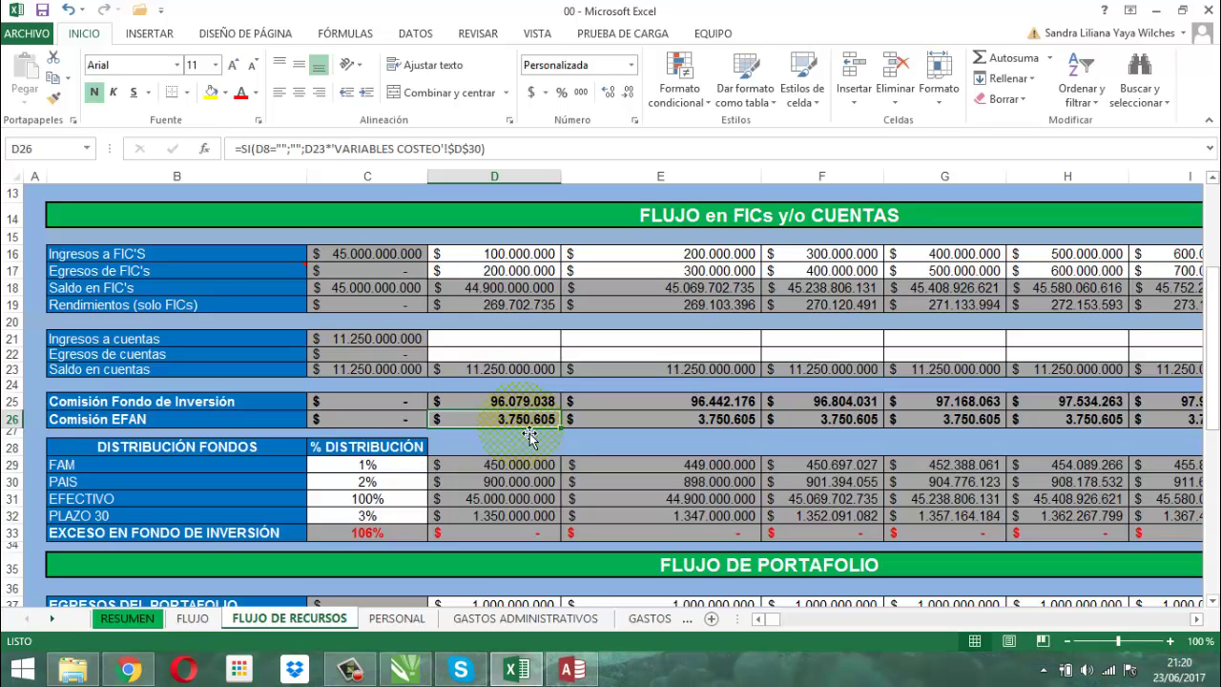
click(516, 372)
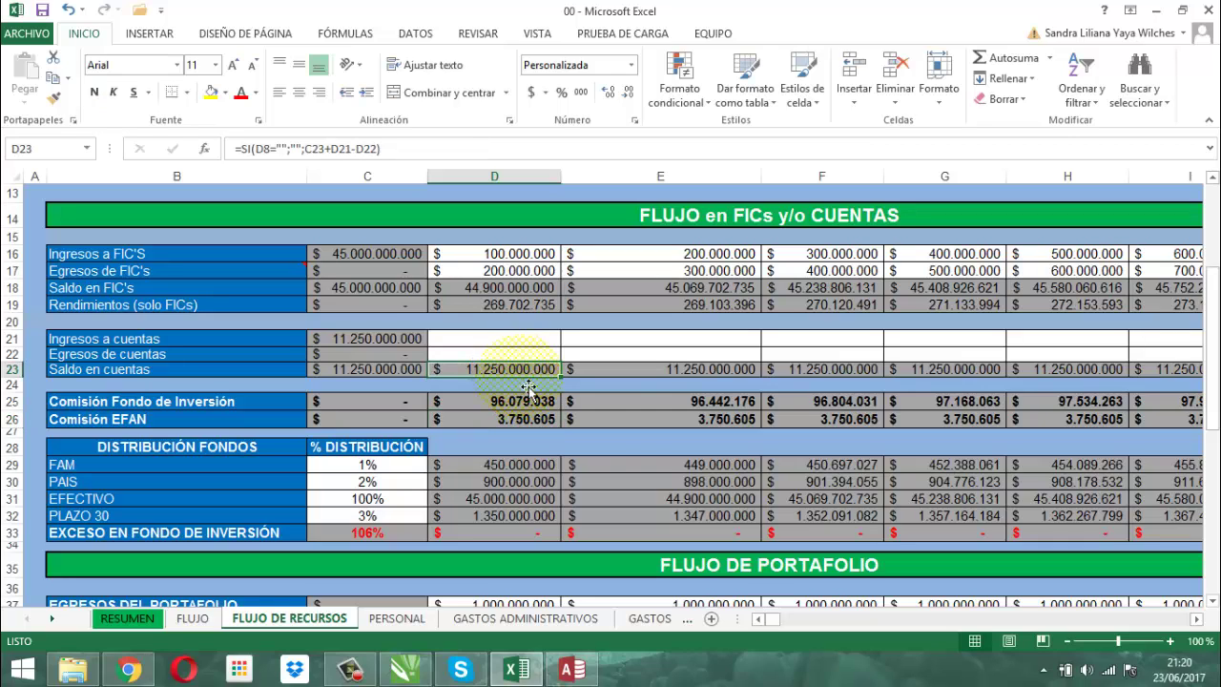
click(725, 423)
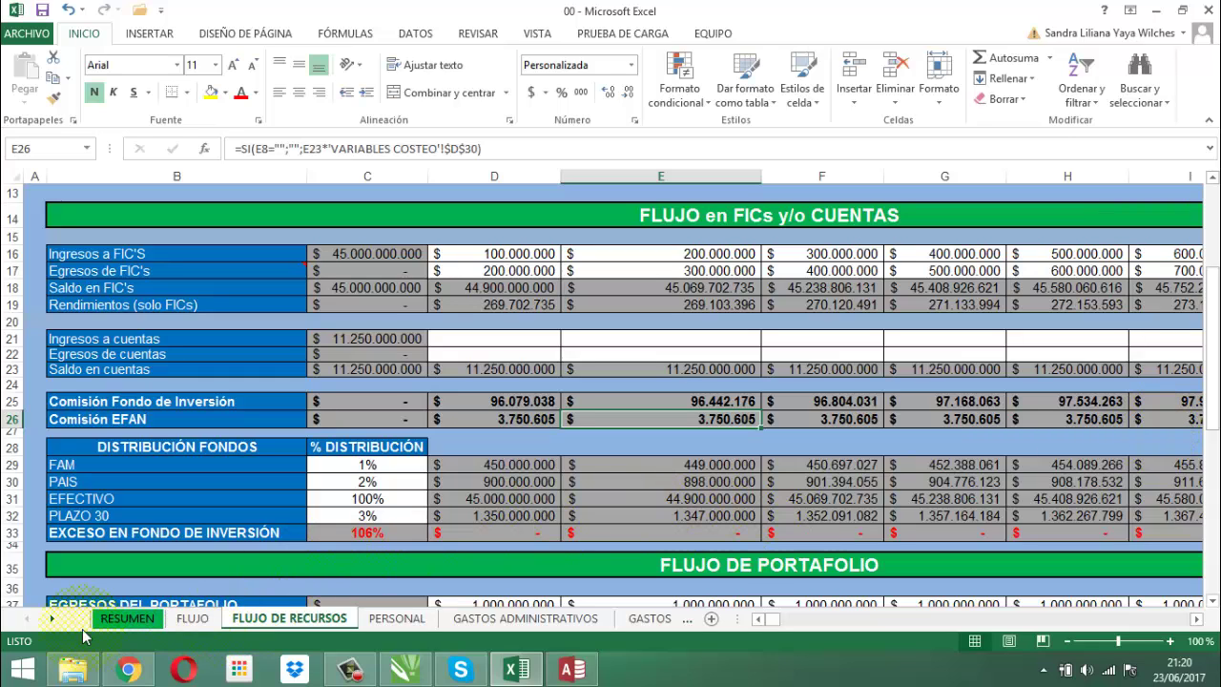
Step: Return to the RESUMEN sheet and compare the formulas in cells H20, H18, H17 and H16
click(122, 622)
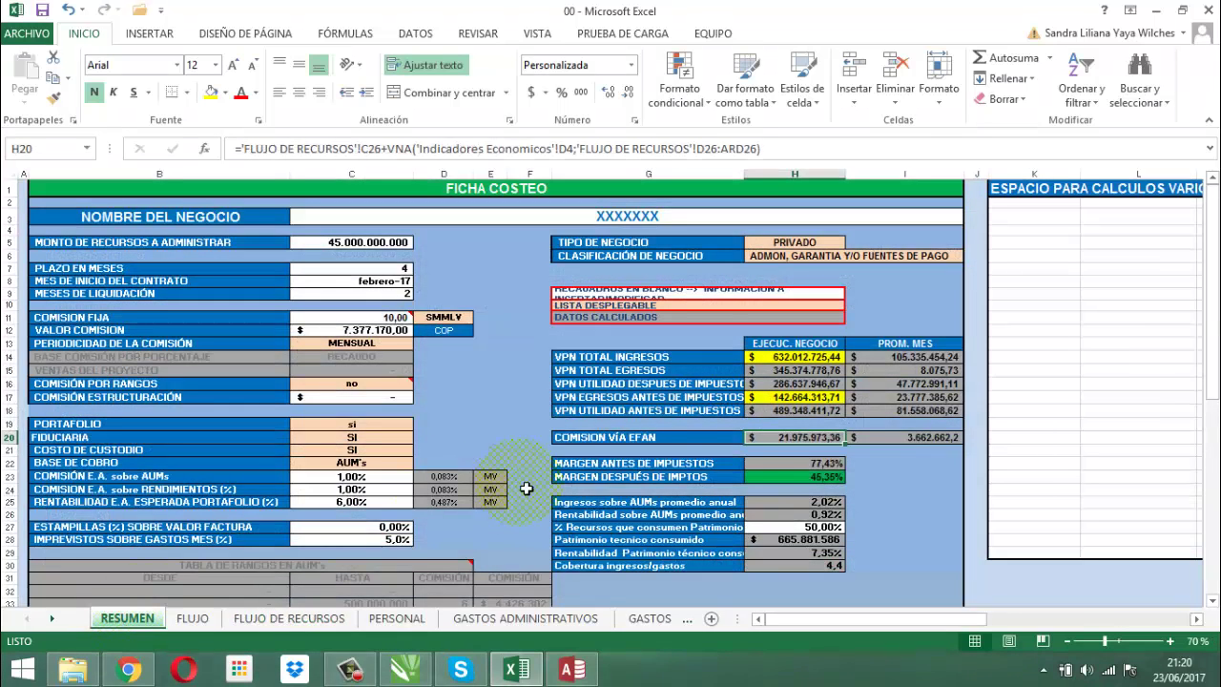
click(789, 437)
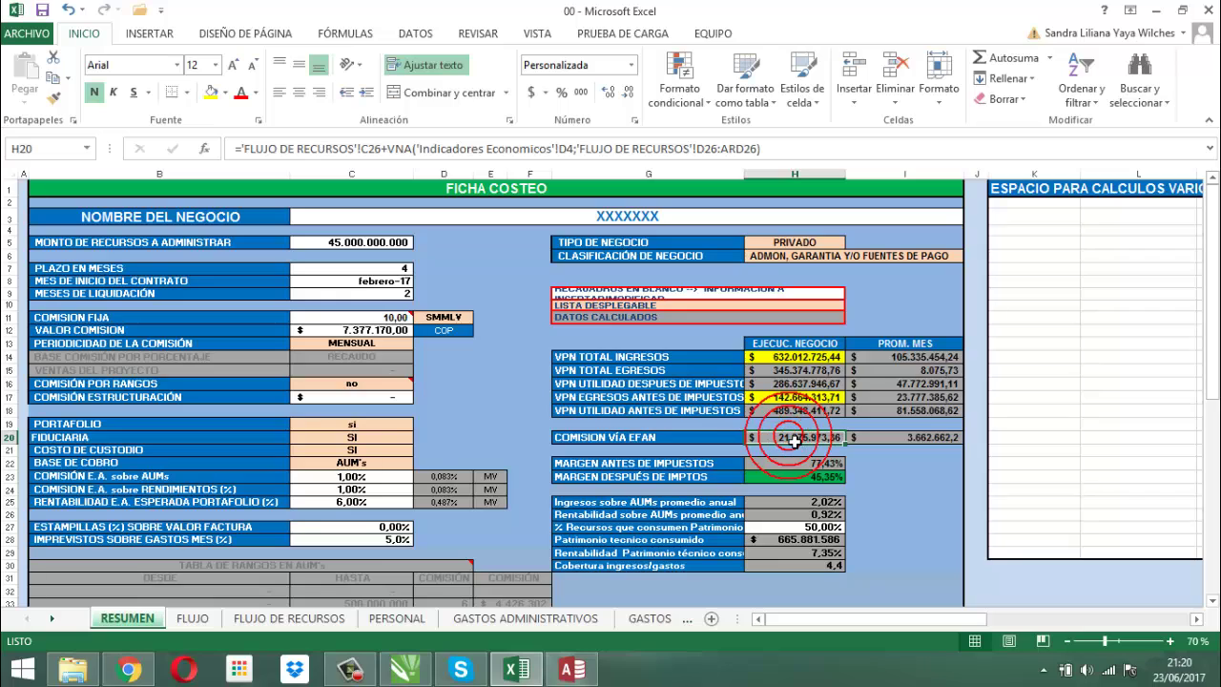
key(ctrl+c)
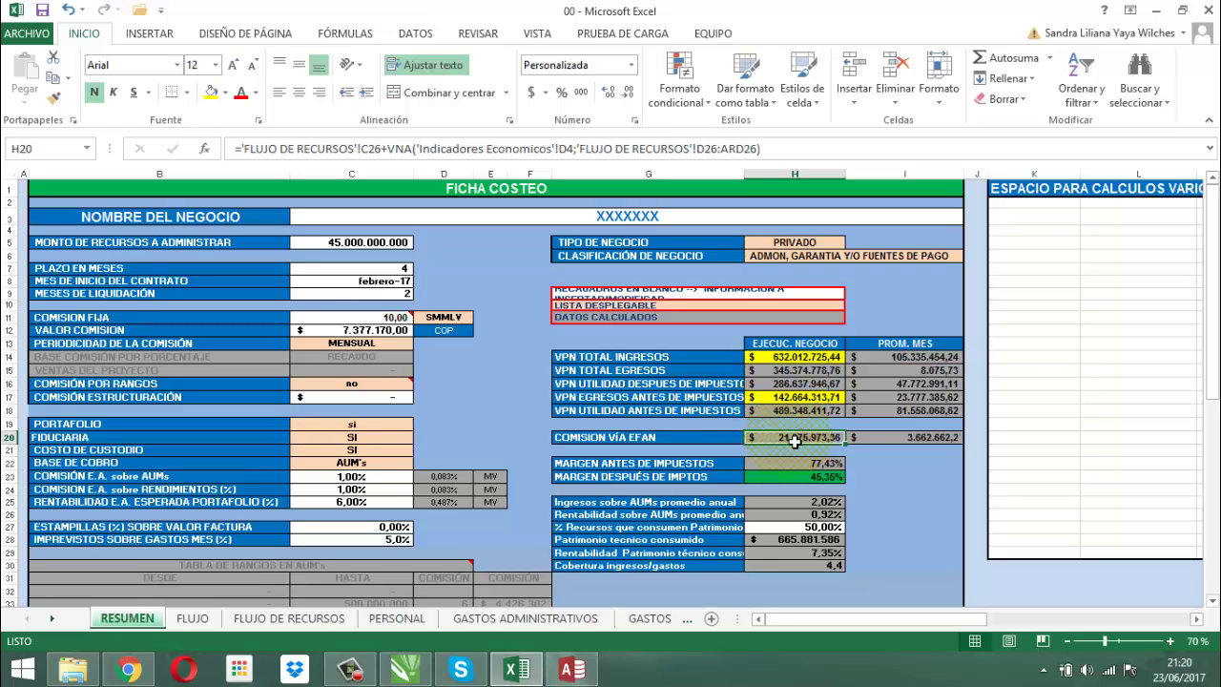
click(796, 417)
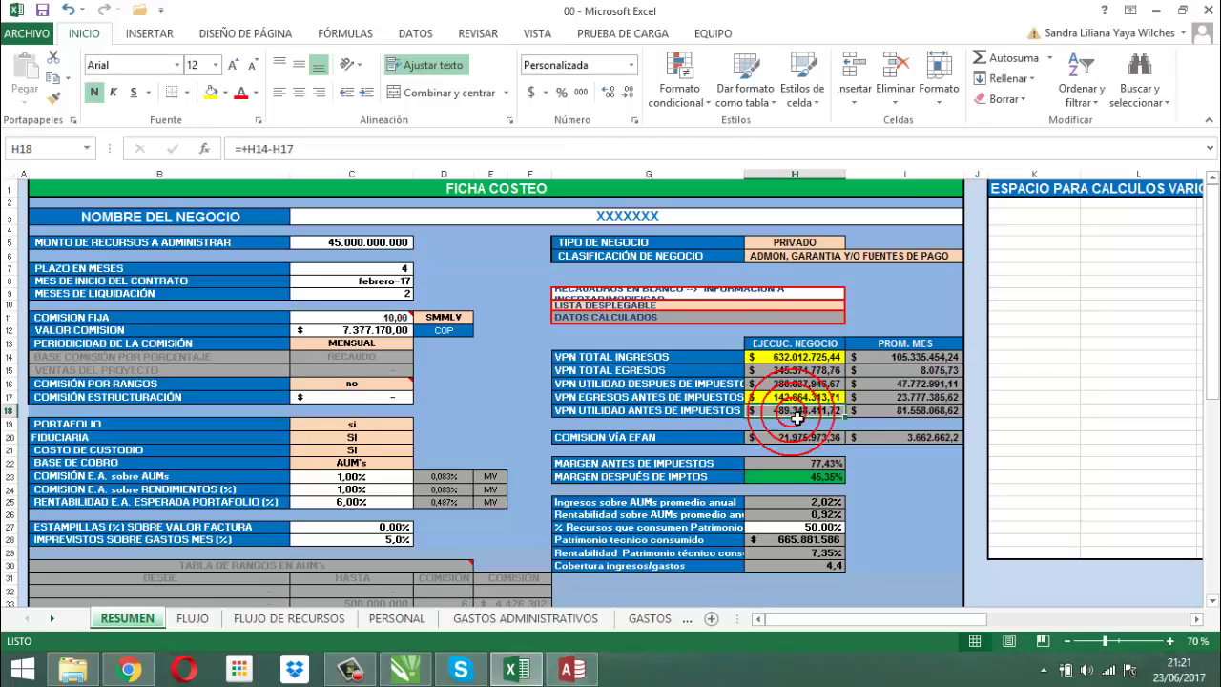
click(794, 399)
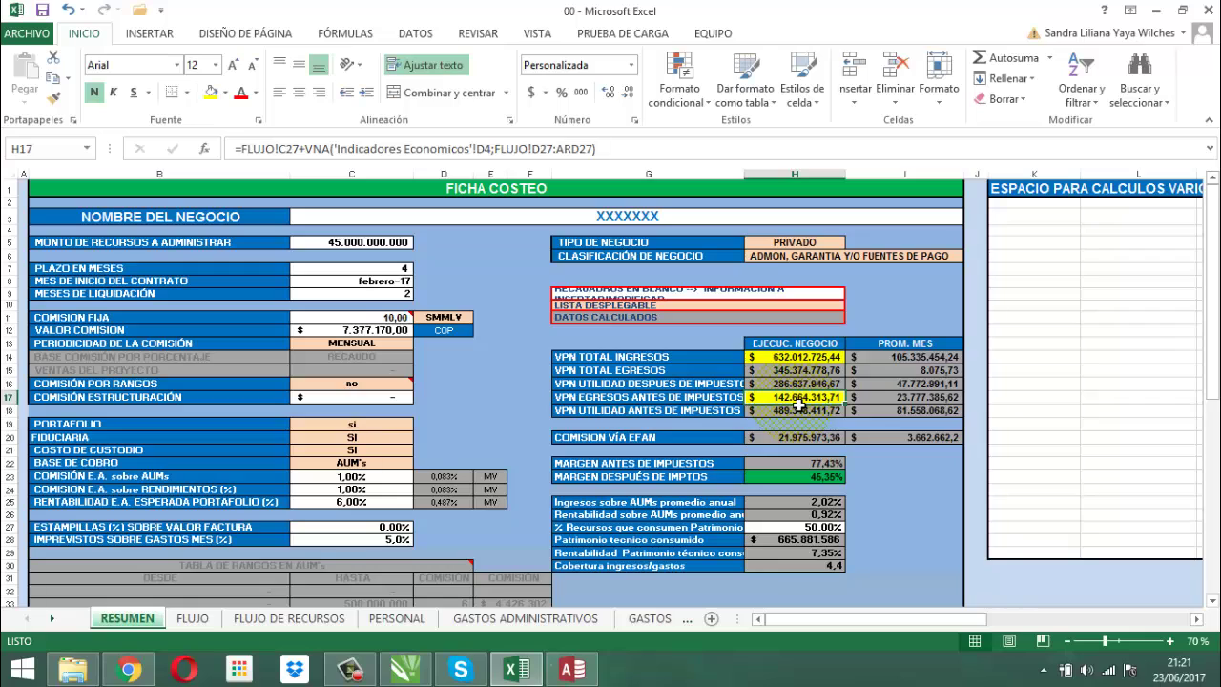
click(796, 385)
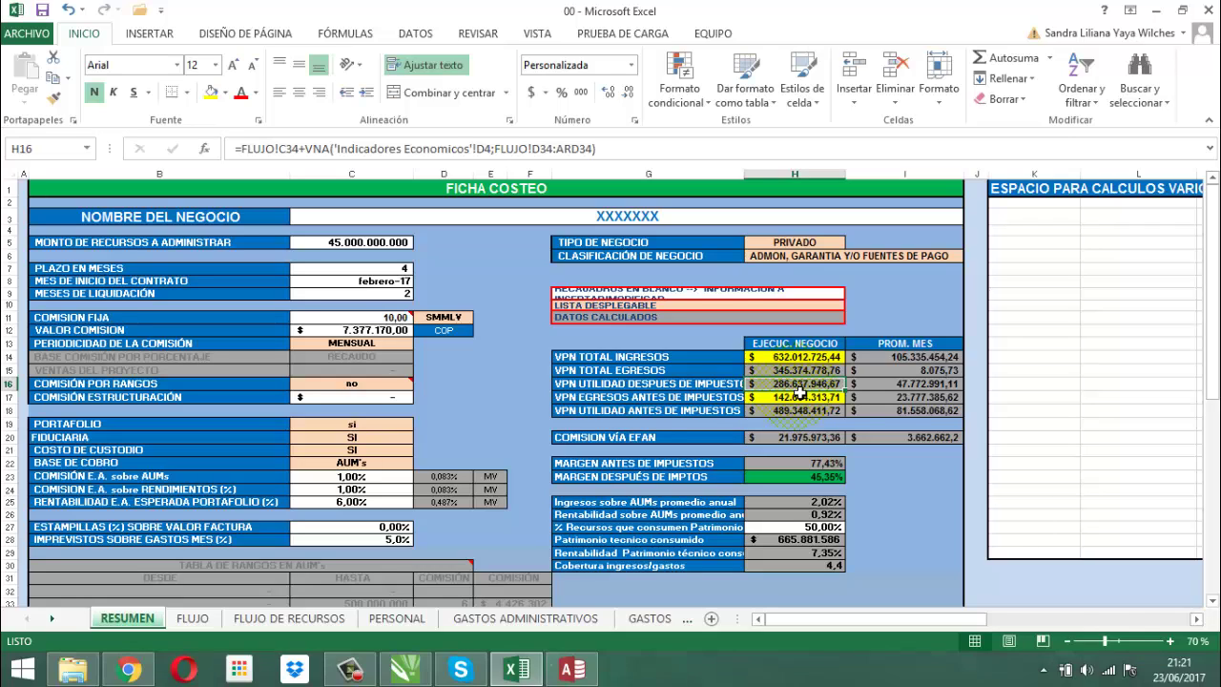
Step: Inspect the COMISION VÍA EFAN formula in cell H20 of RESUMEN and switch back to the Access form FICHA RESUMEN 0A
click(804, 444)
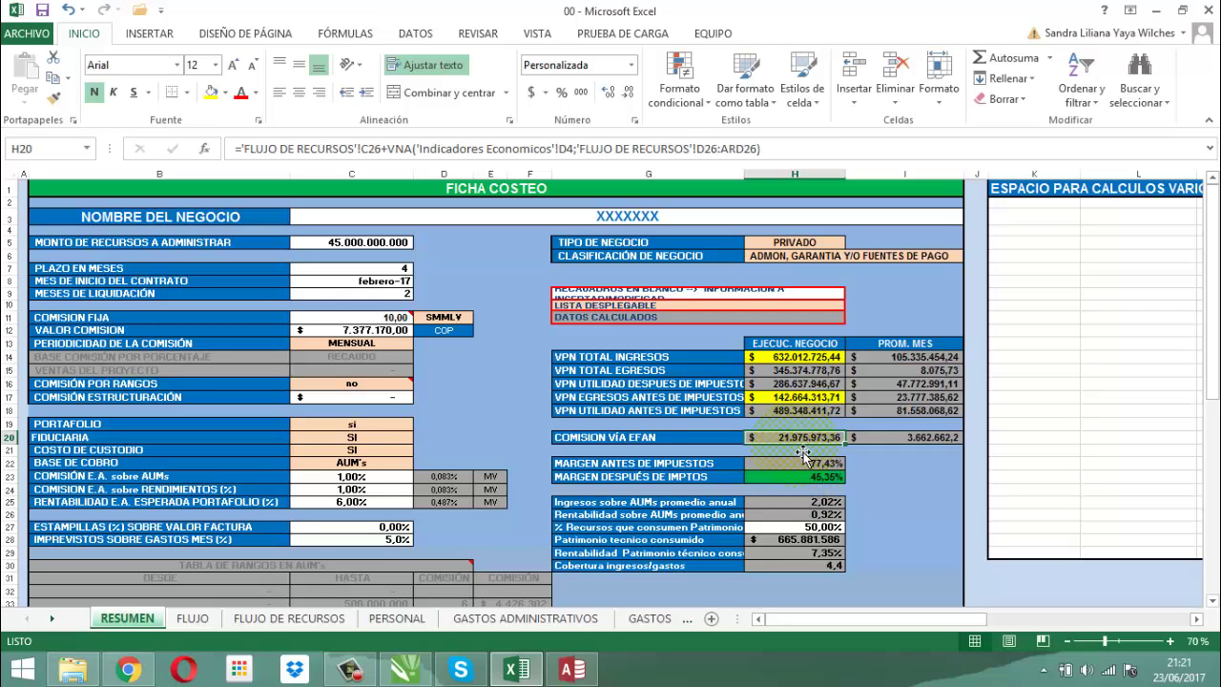
click(572, 668)
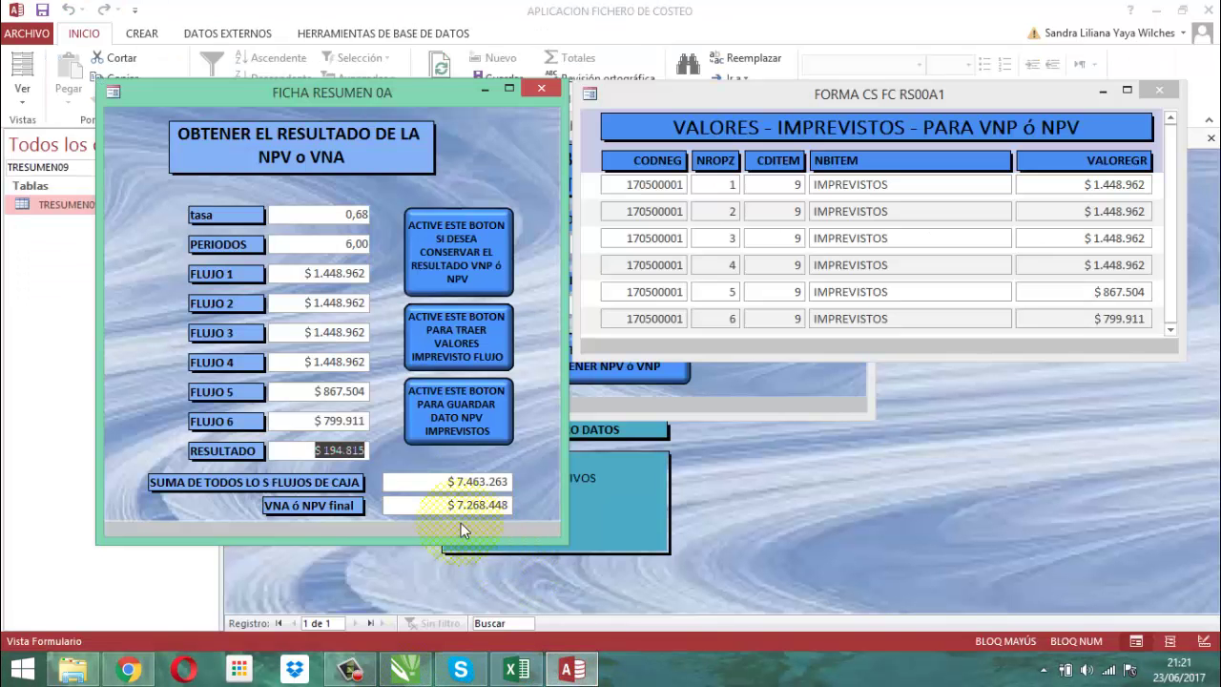
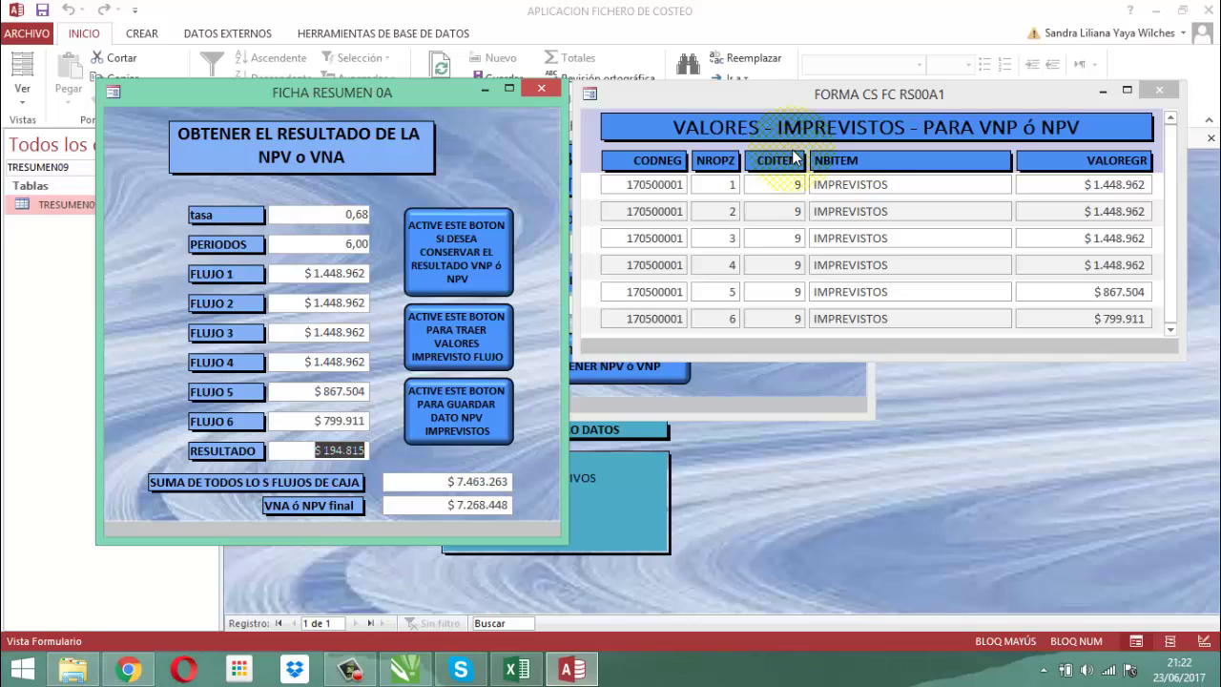
Step: Debug the button that saves the NPV imprevistos, retype its OpenForm target in Comando109_Click as "FICHA RESUMEN 0B1", and test the button again
click(480, 412)
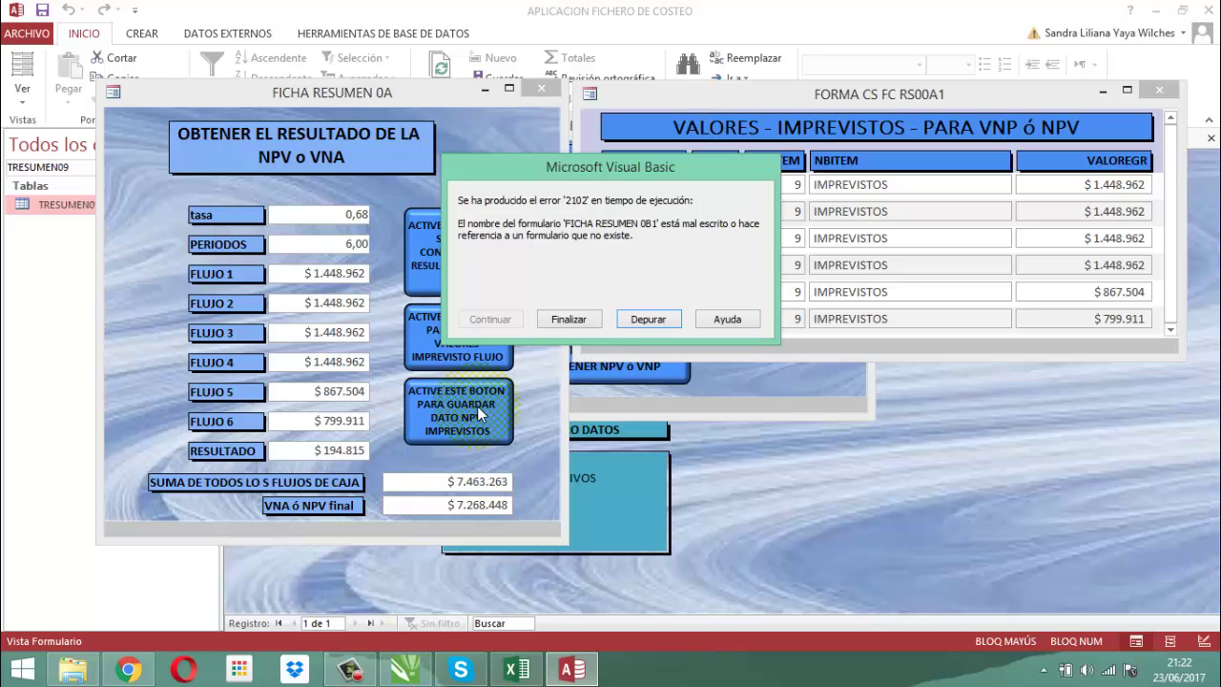
click(637, 321)
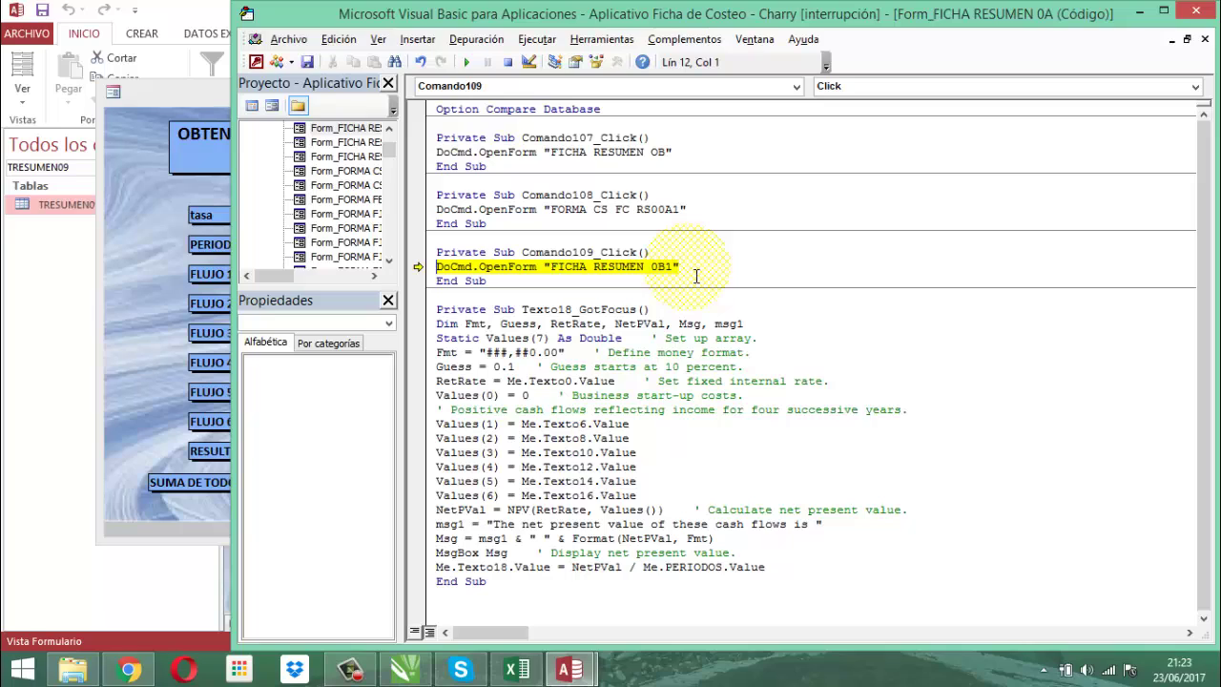
click(684, 266)
key(BackSpace)
key(BackSpace)
key(BackSpace)
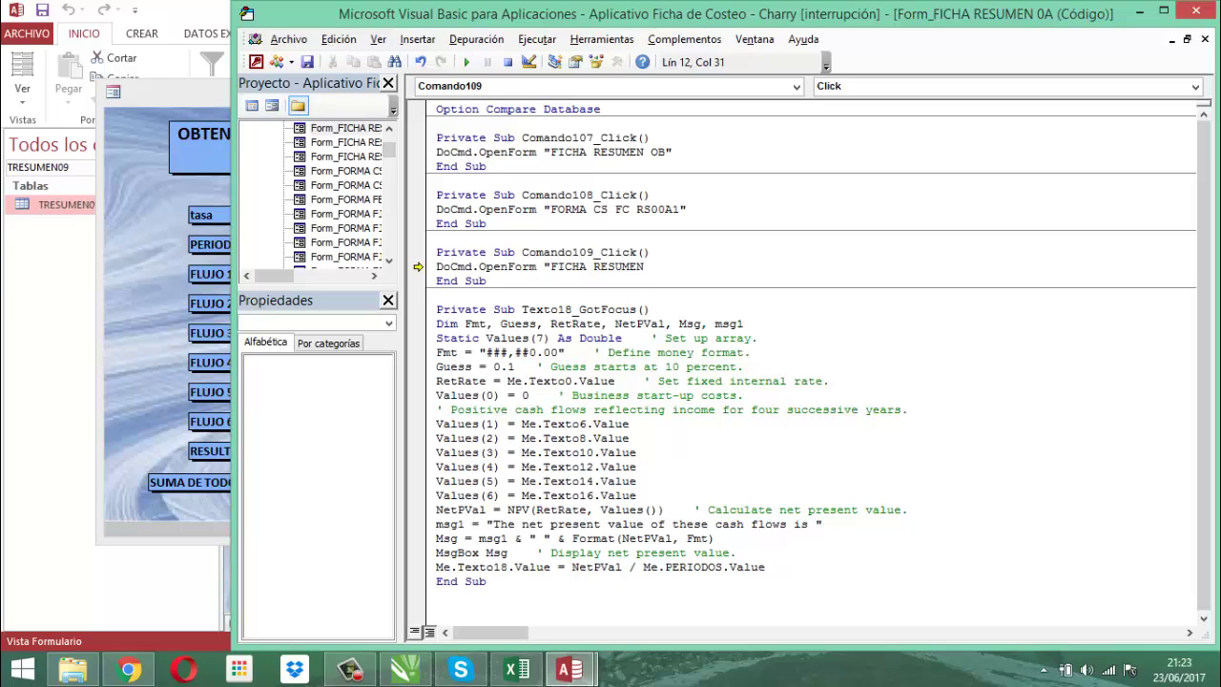
text(0)
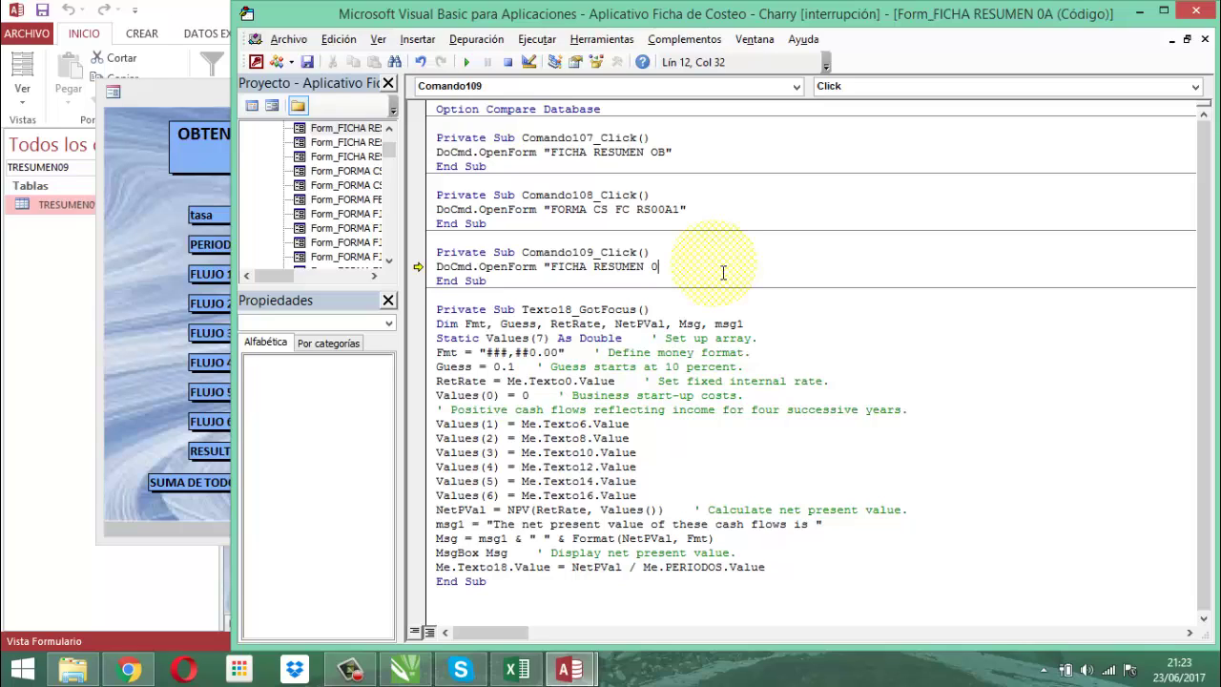
text(B1)
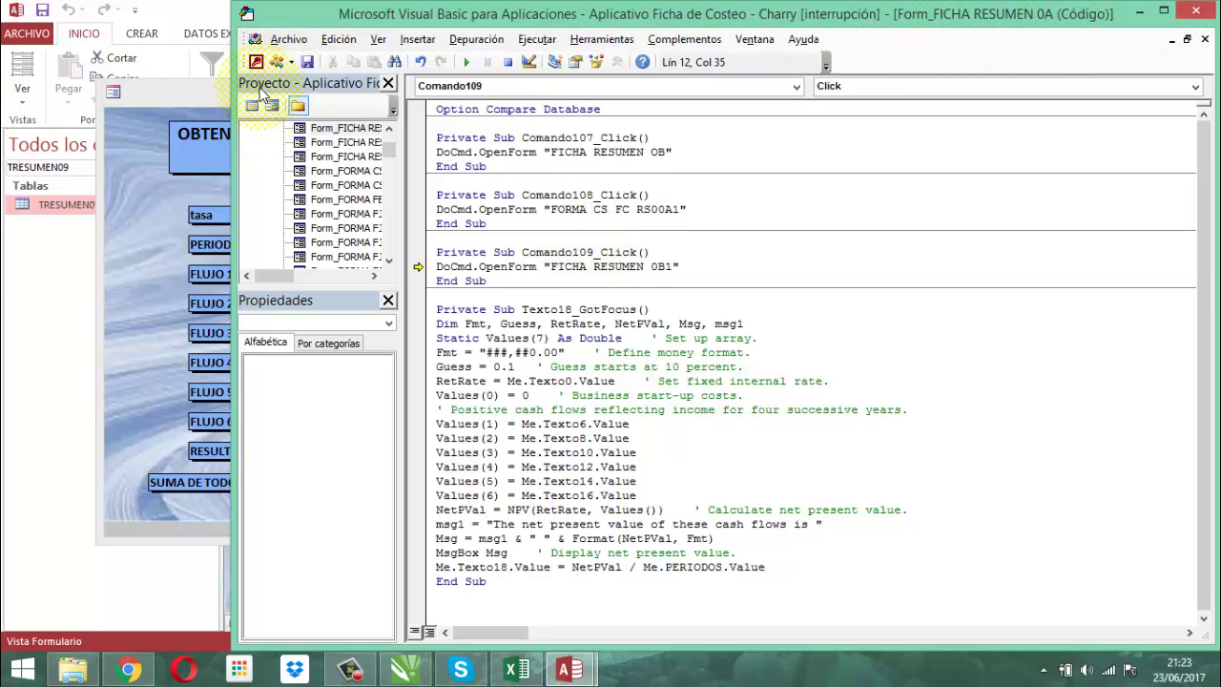
click(1210, 9)
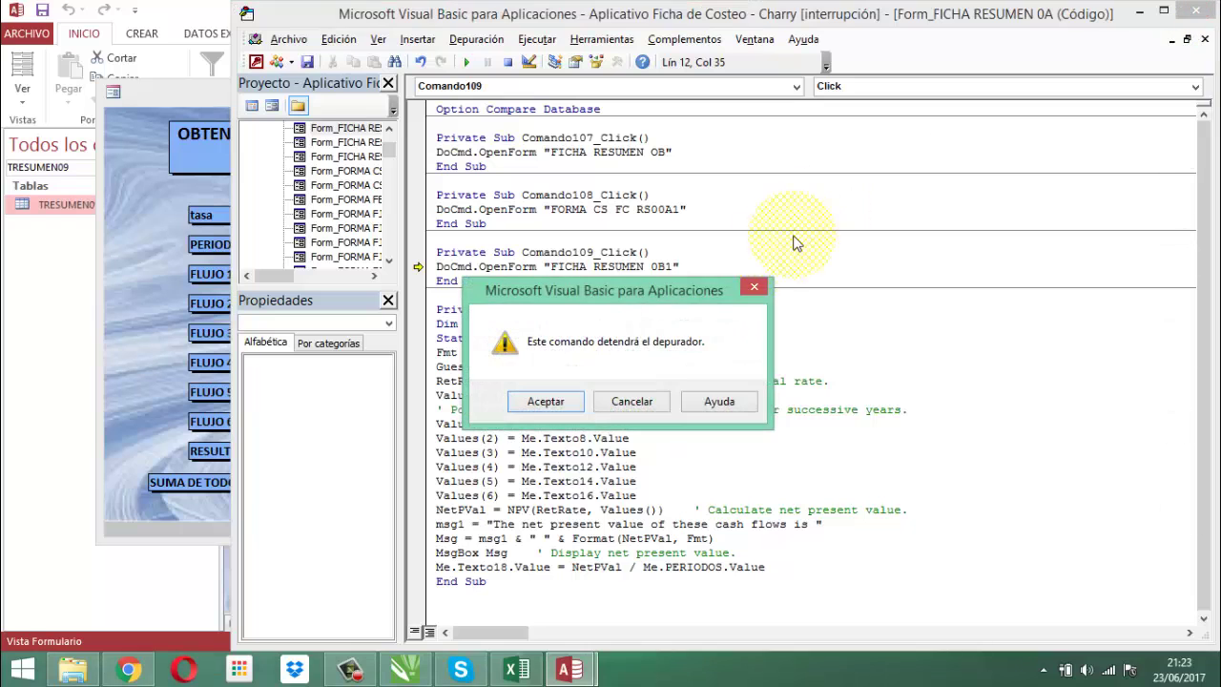
click(546, 403)
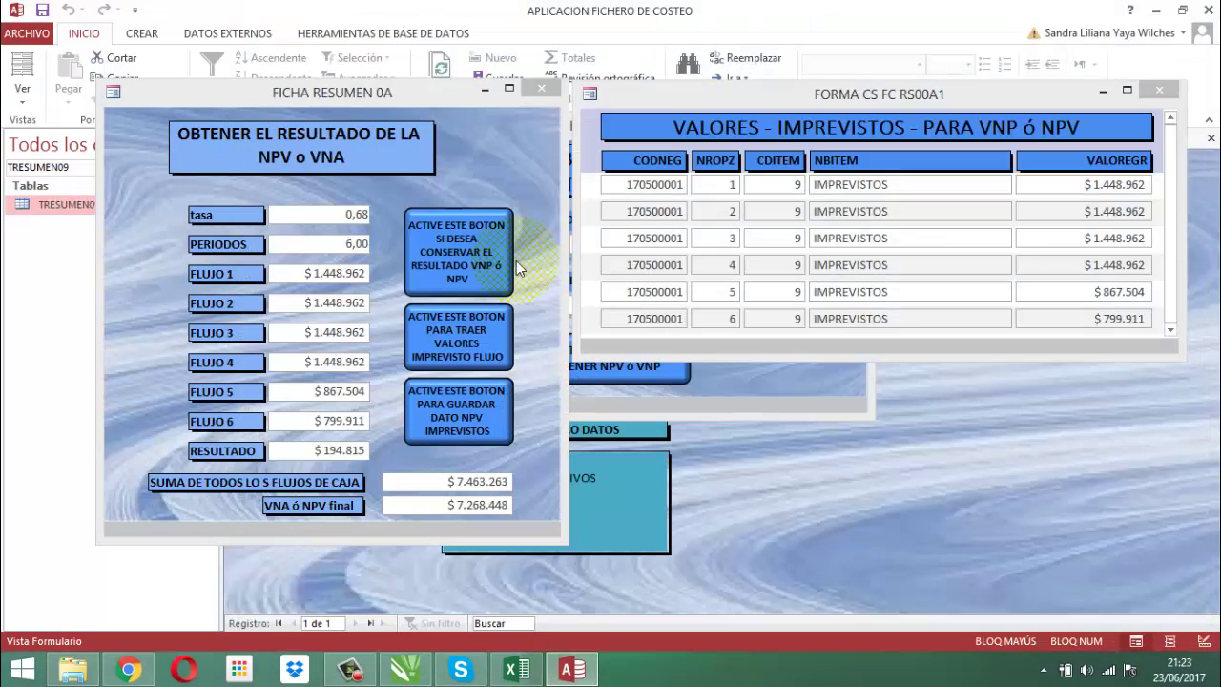
click(477, 431)
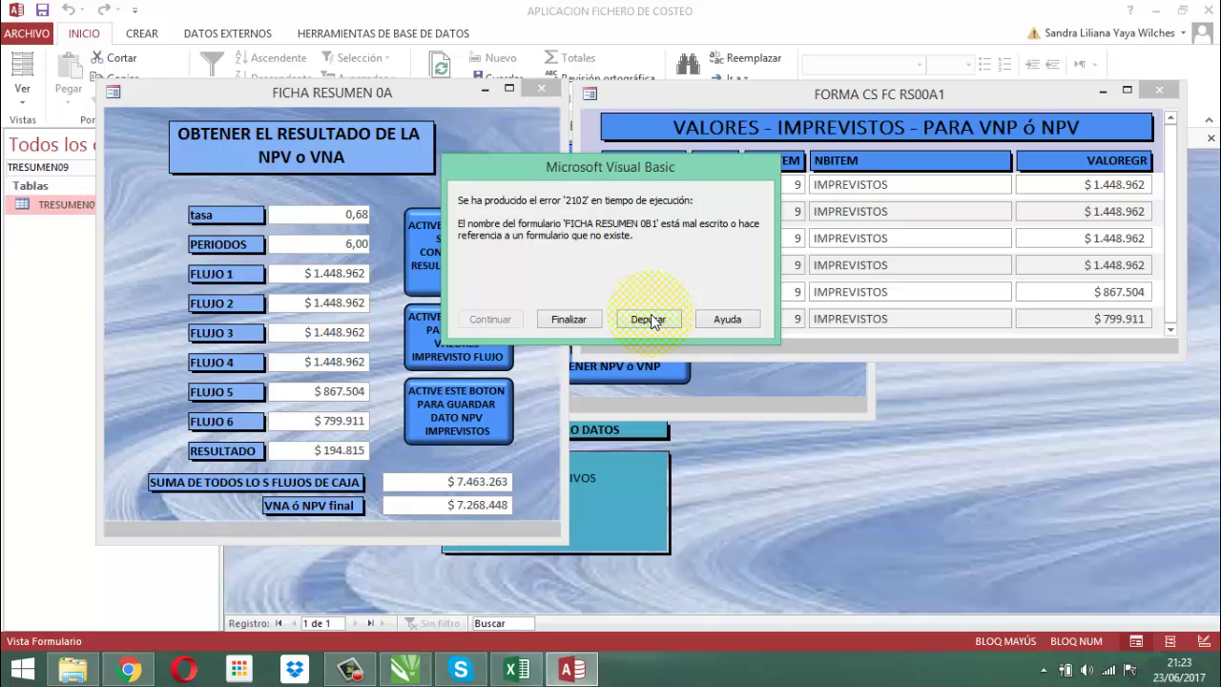
click(570, 319)
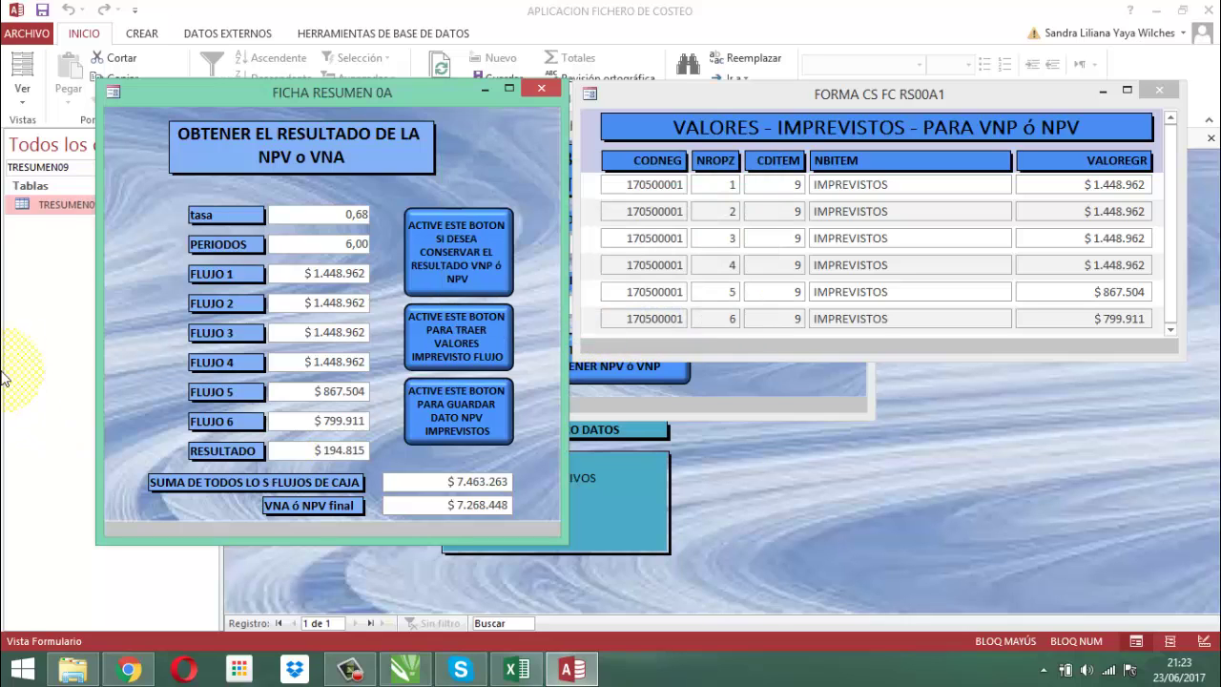
Step: Minimize the open forms and filter the database objects by FICHA
click(485, 90)
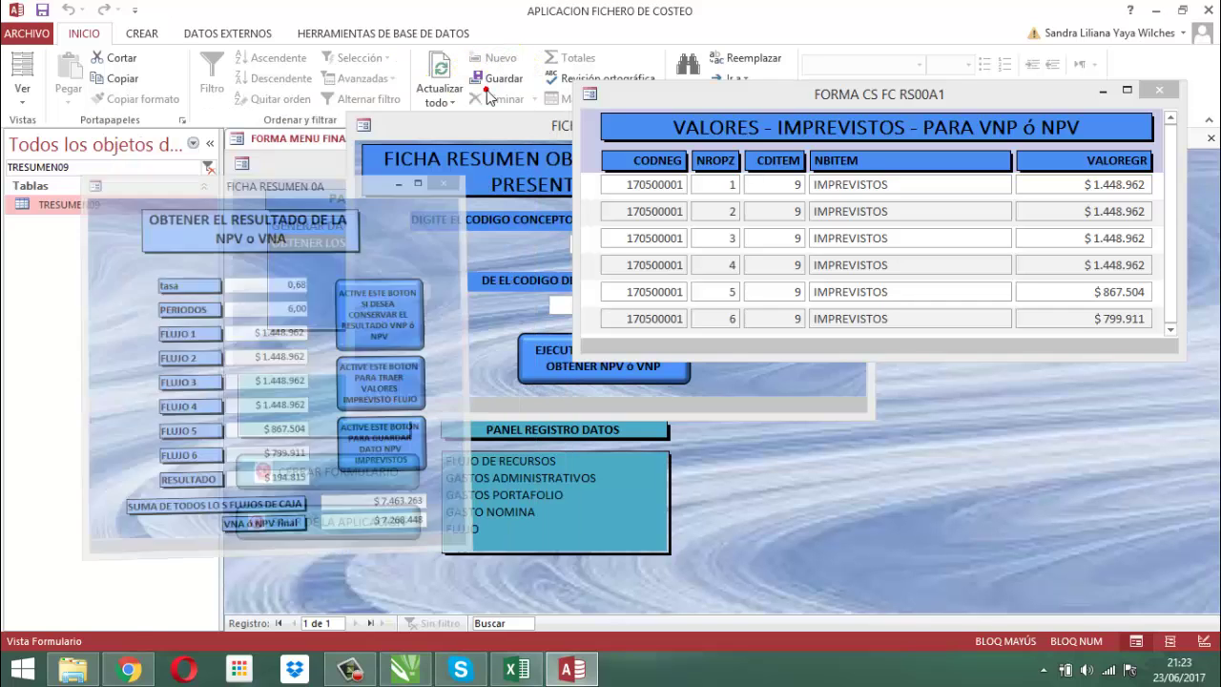
click(1102, 92)
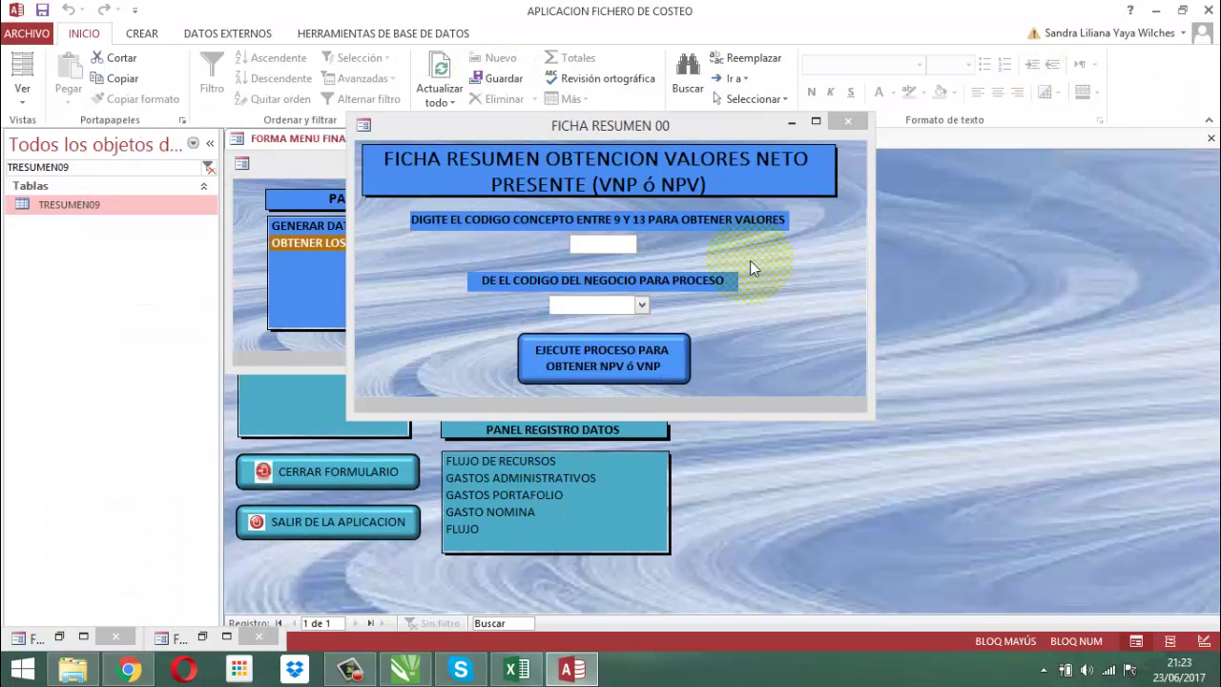
click(788, 119)
click(517, 160)
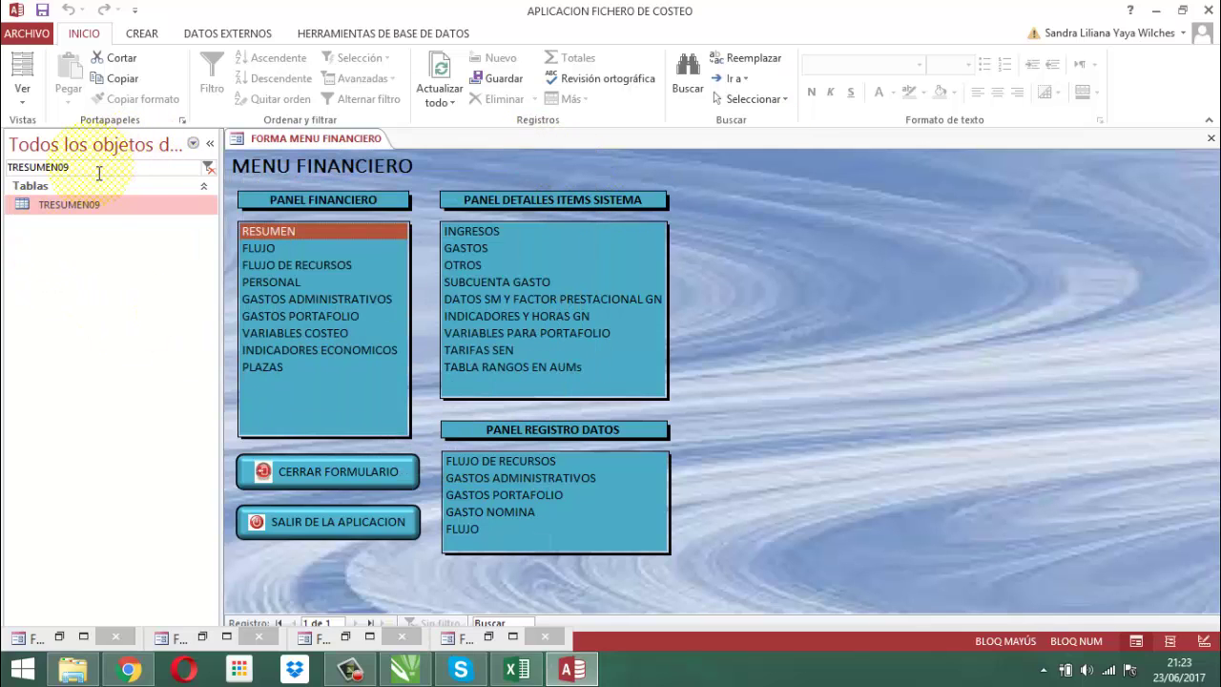
drag(94, 170, 4, 168)
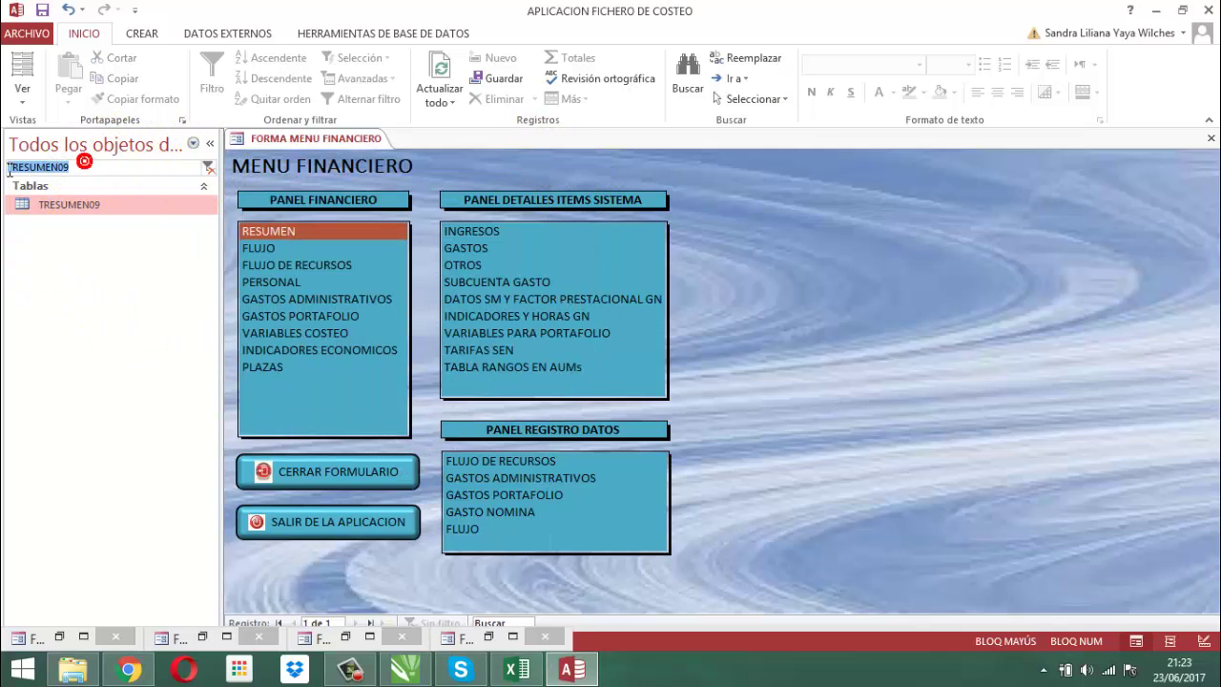
text(FICHA)
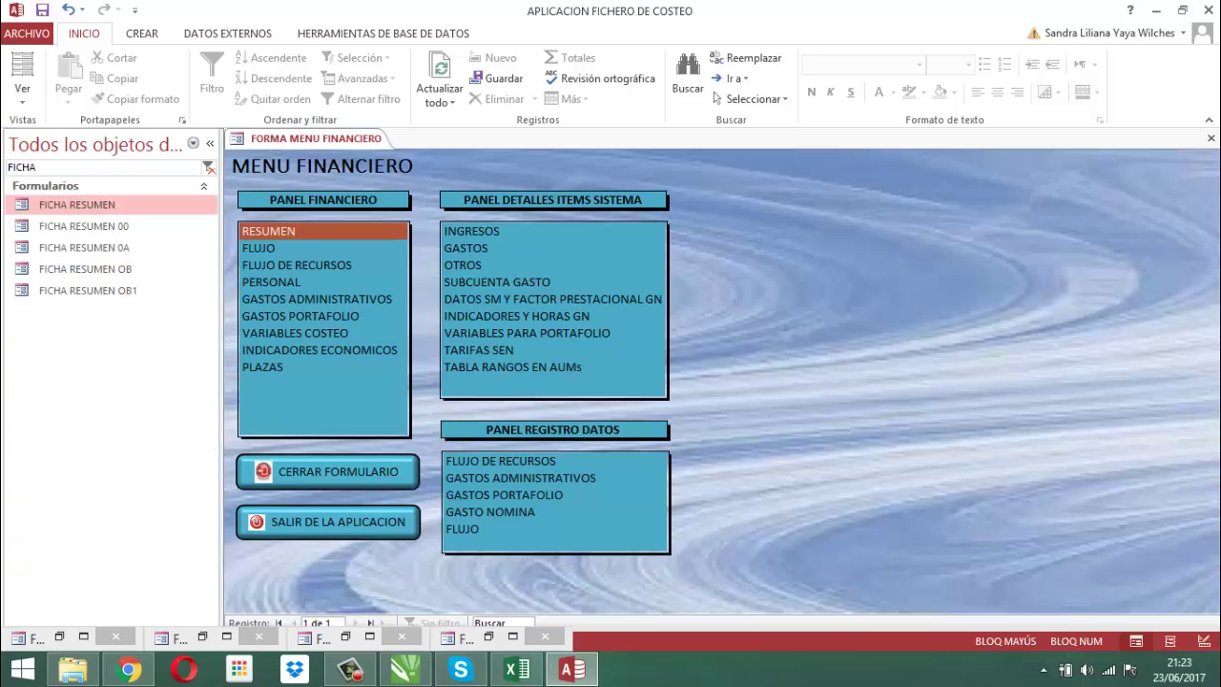
Step: Copy the exact name of the form FICHA RESUMEN OB1 without renaming it
click(89, 294)
right_click(89, 293)
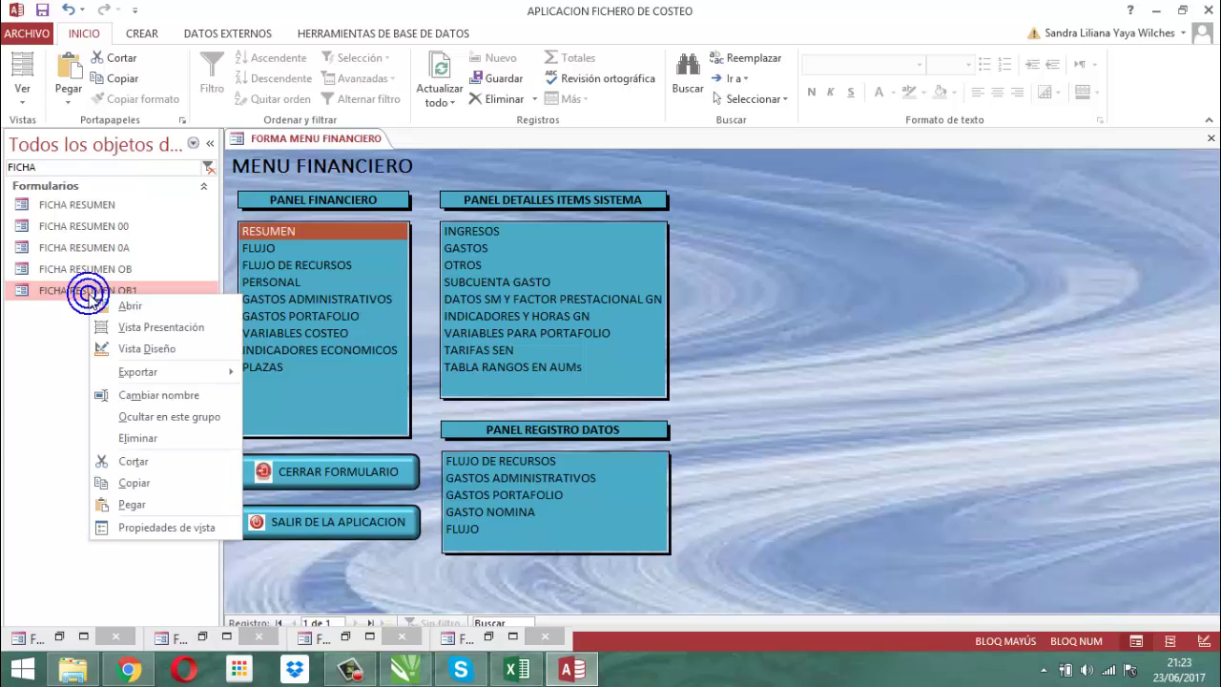
click(140, 394)
click(153, 300)
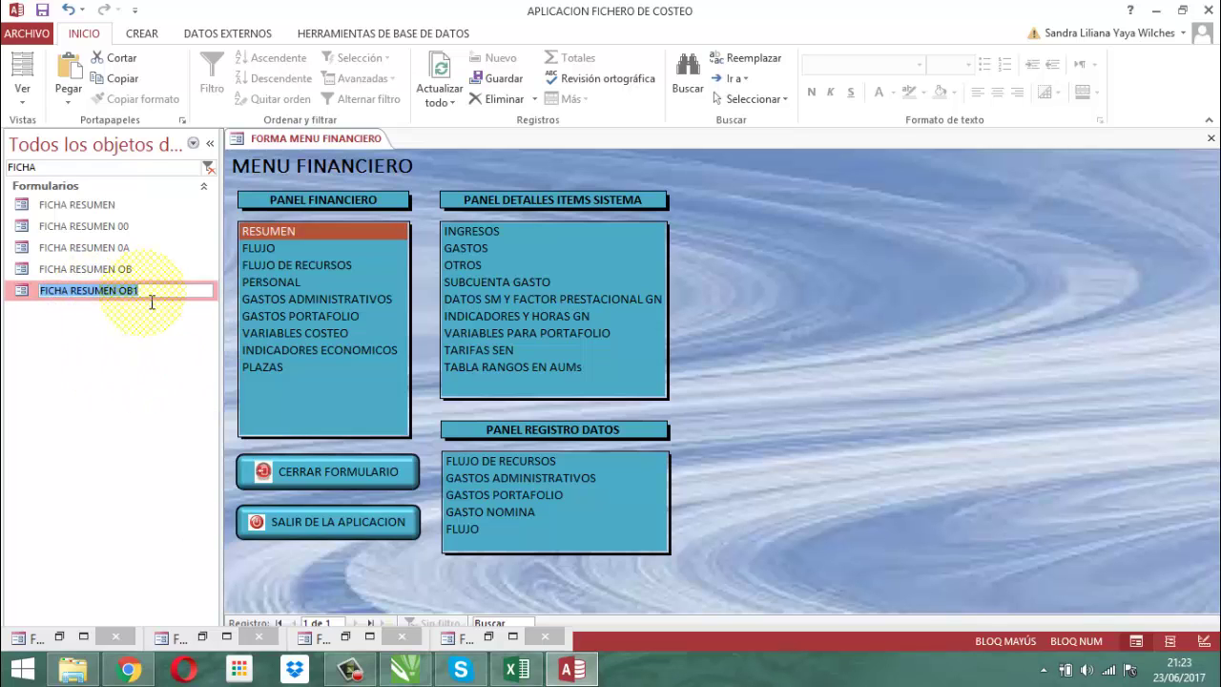
drag(139, 296, 46, 298)
key(ctrl+c)
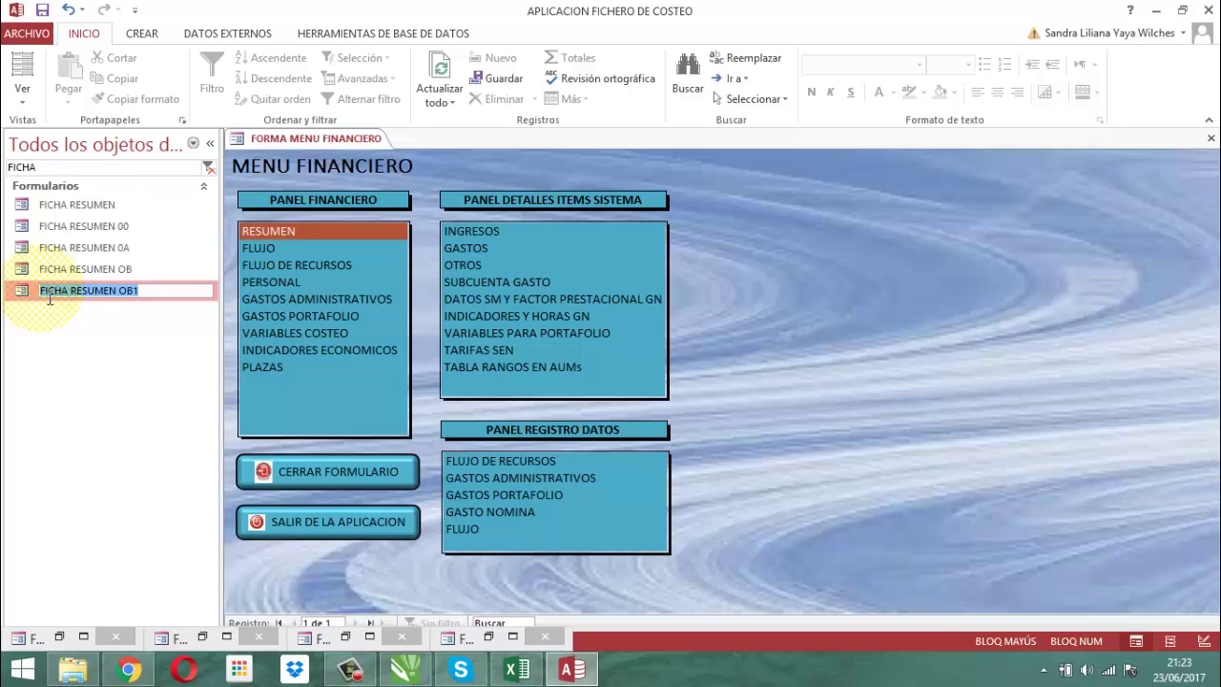
click(98, 327)
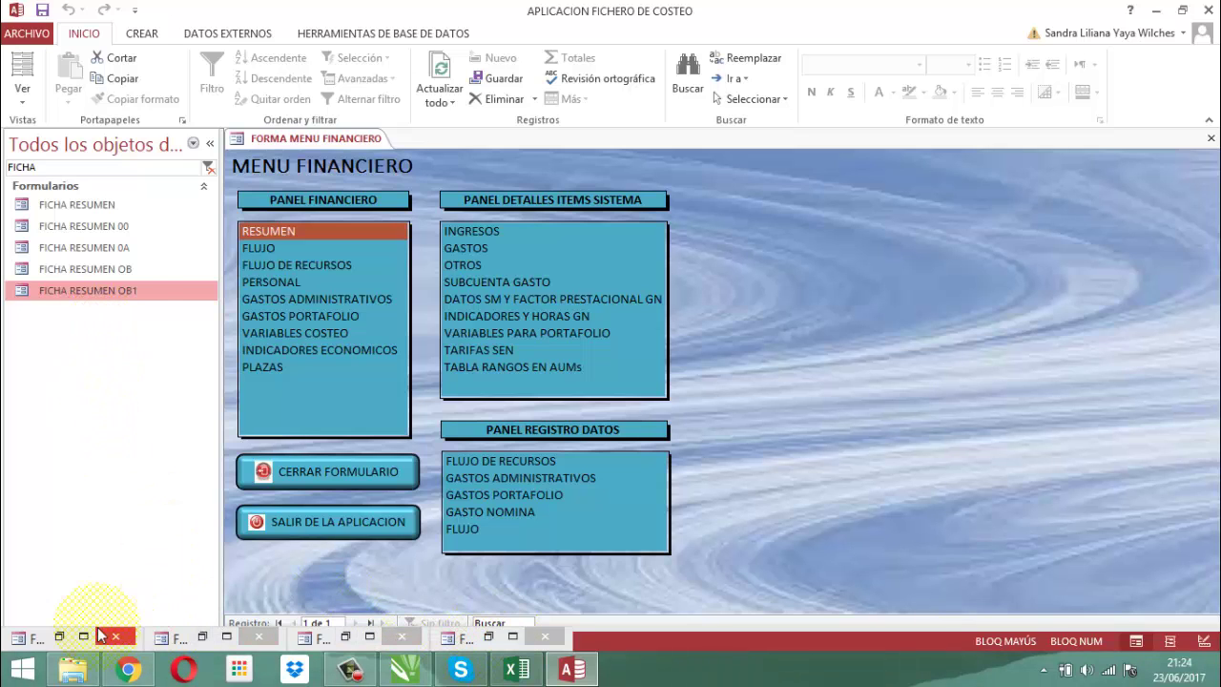
Step: Restore FICHA RESUMEN 0A in Design view and open the click event code of the button for saving the NPV imprevistos
click(60, 638)
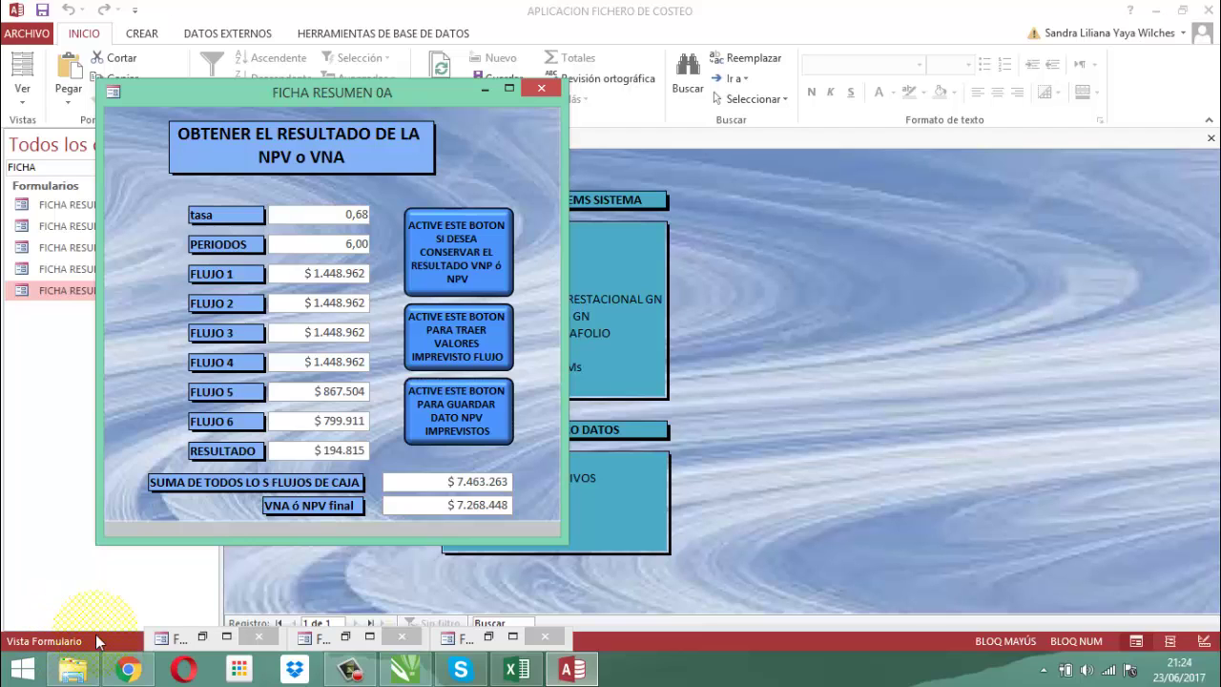
right_click(323, 89)
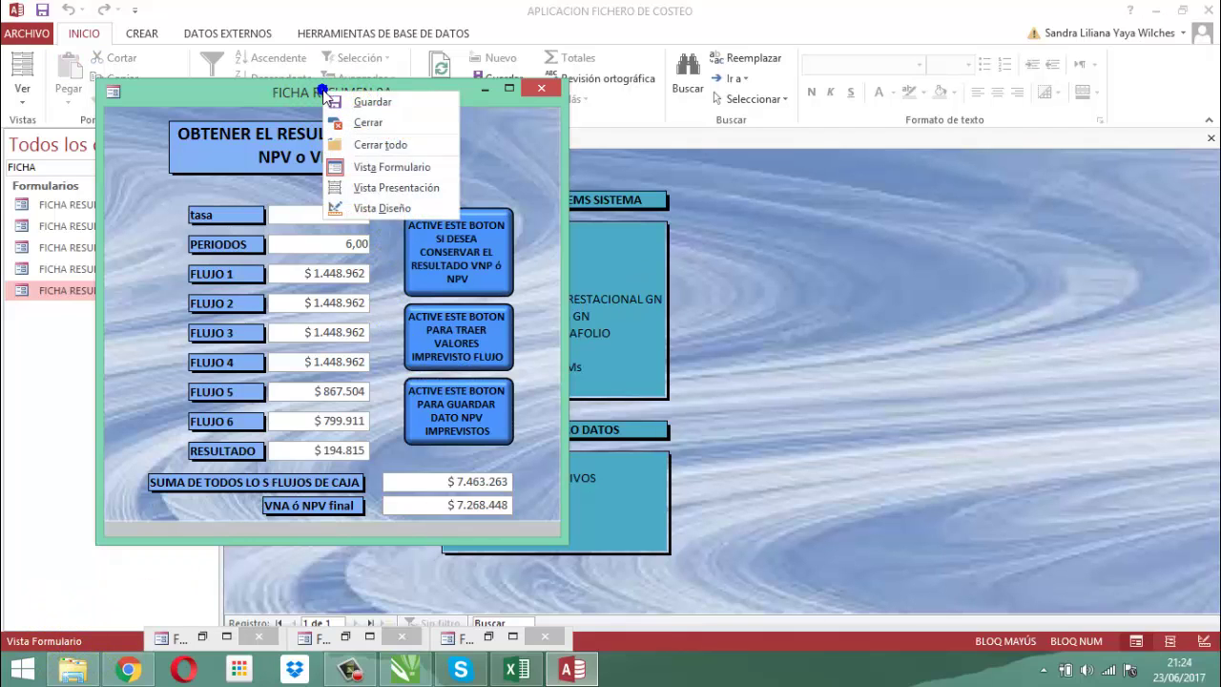
click(366, 209)
click(631, 505)
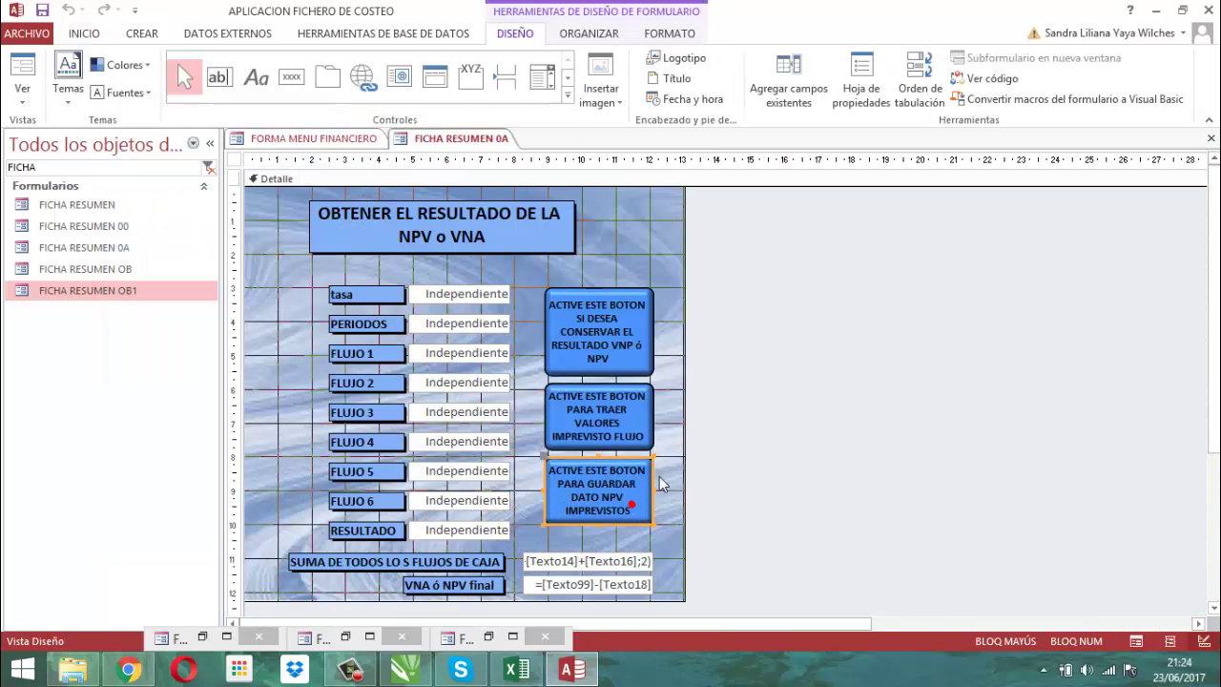
click(861, 84)
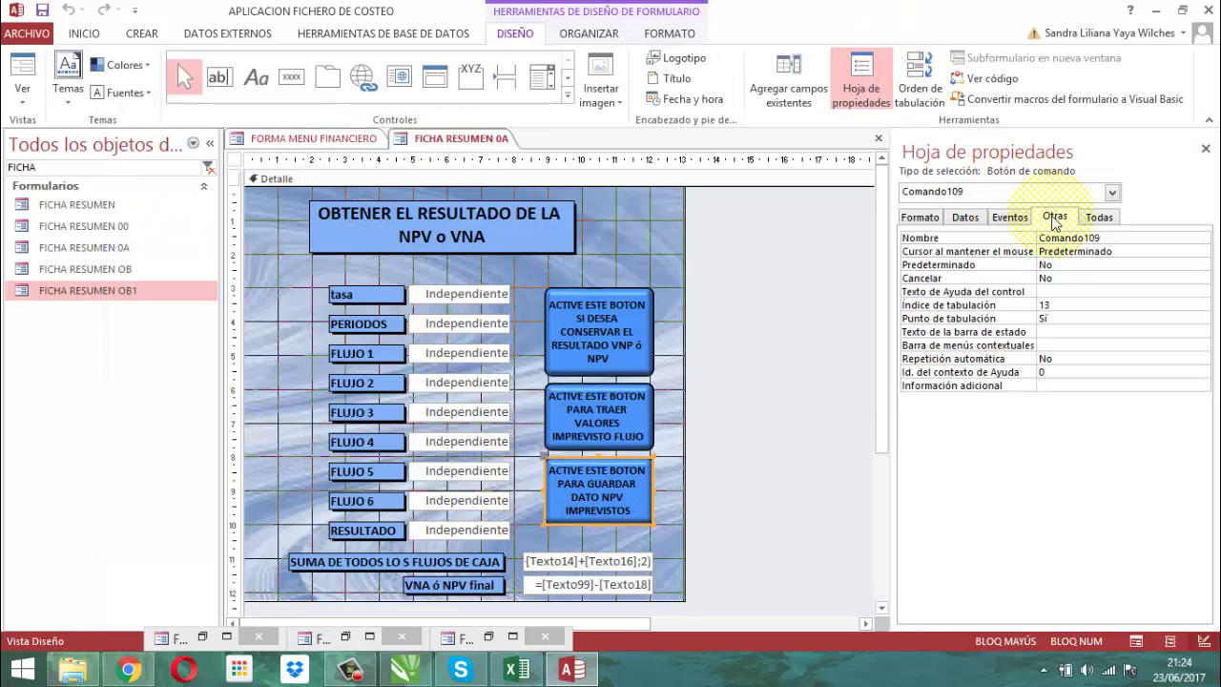
click(1009, 216)
click(1129, 238)
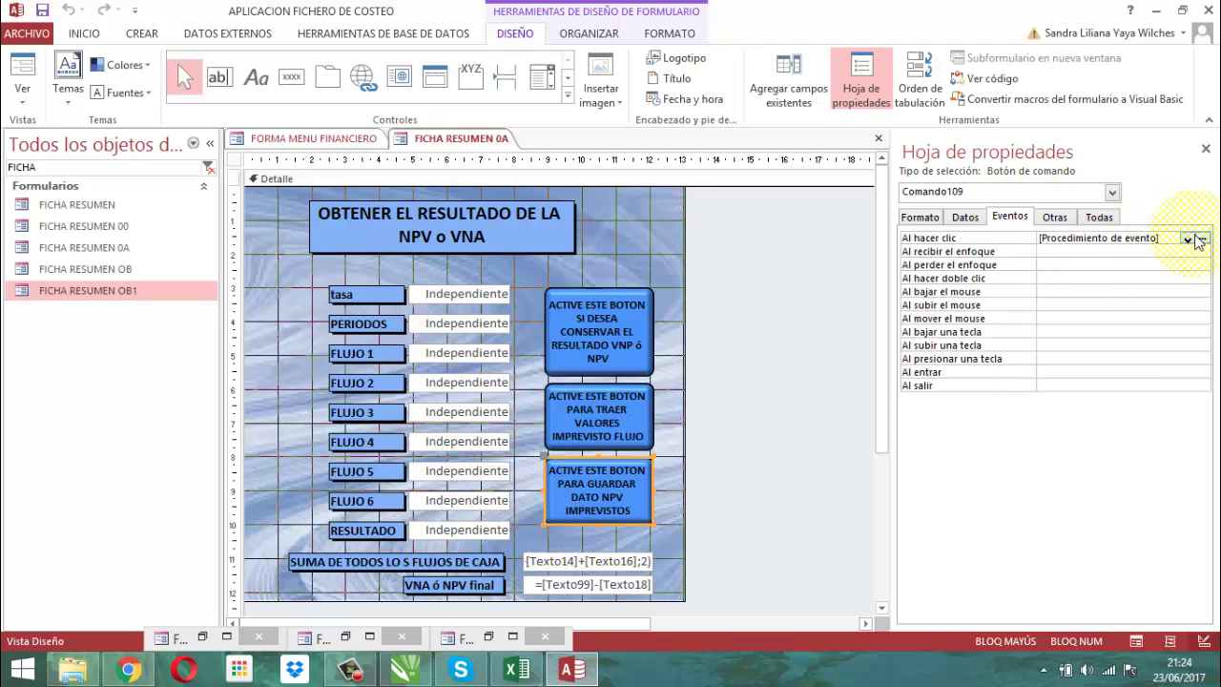
click(1203, 238)
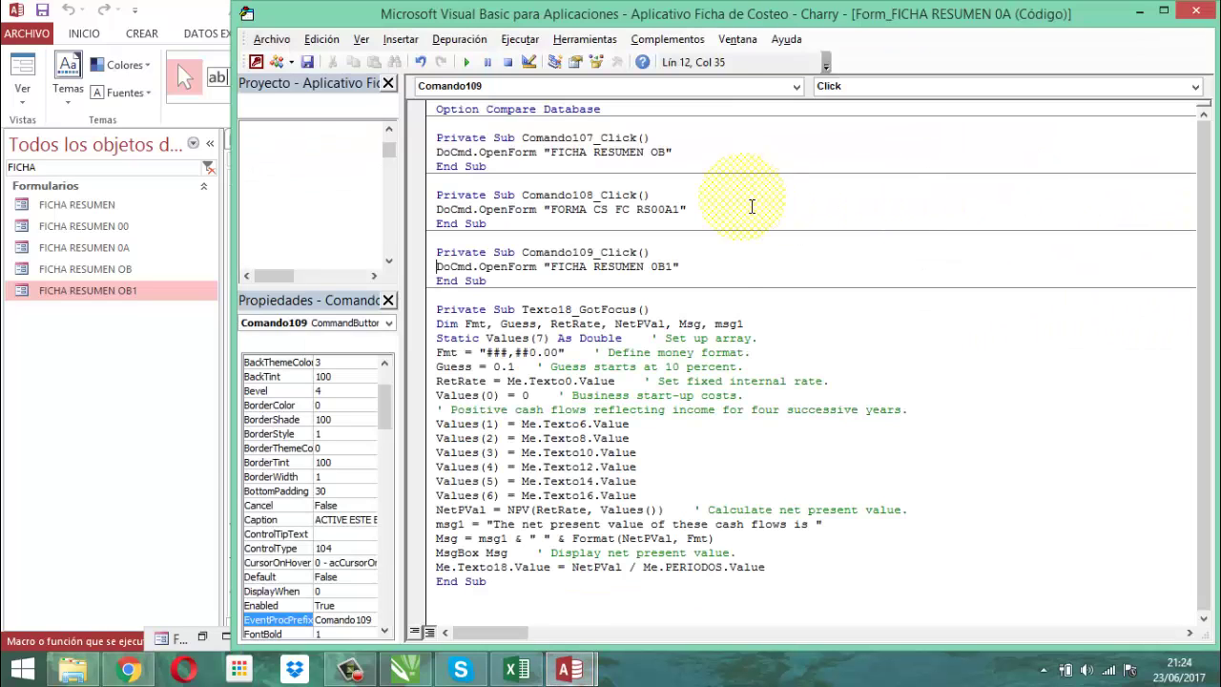
Step: Replace the OpenForm name in Comando109_Click with the copied "FICHA RESUMEN OB1", save the code and close the code editor
click(708, 268)
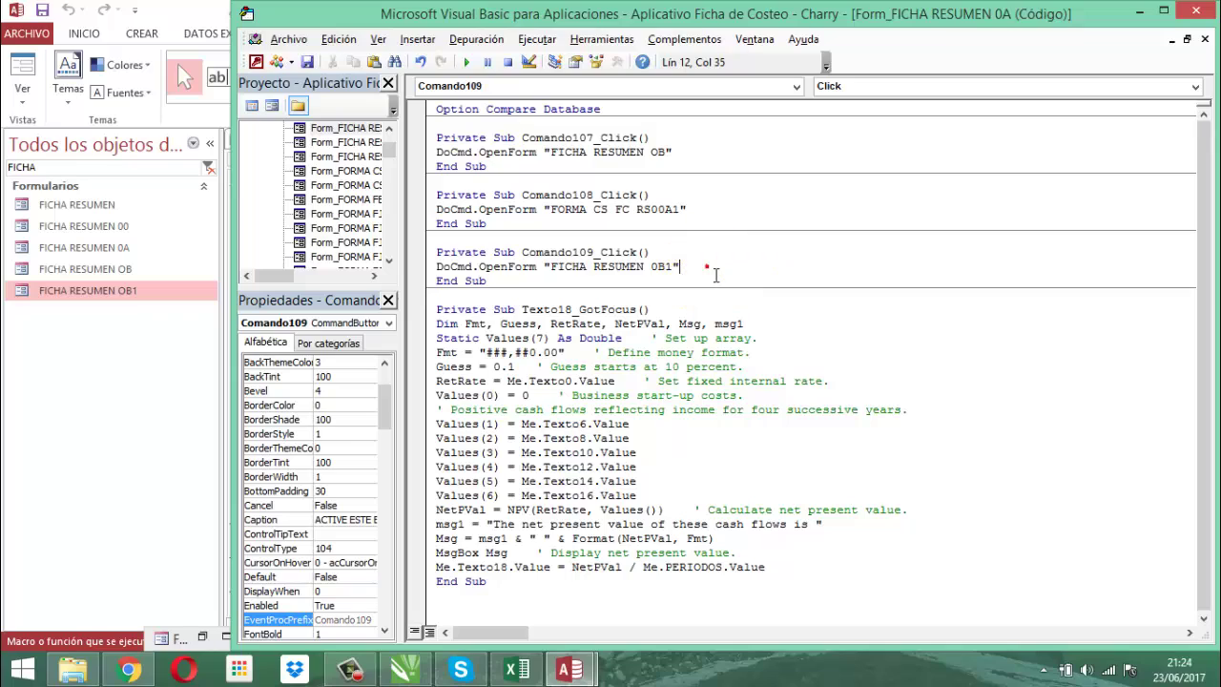
key(BackSpace)
key(BackSpace)
key(BackSpace)
key(BackSpace)
key(BackSpace)
key(BackSpace)
key(BackSpace)
key(BackSpace)
key(BackSpace)
key(BackSpace)
key(BackSpace)
key(BackSpace)
key(BackSpace)
key(BackSpace)
key(BackSpace)
key(BackSpace)
key(BackSpace)
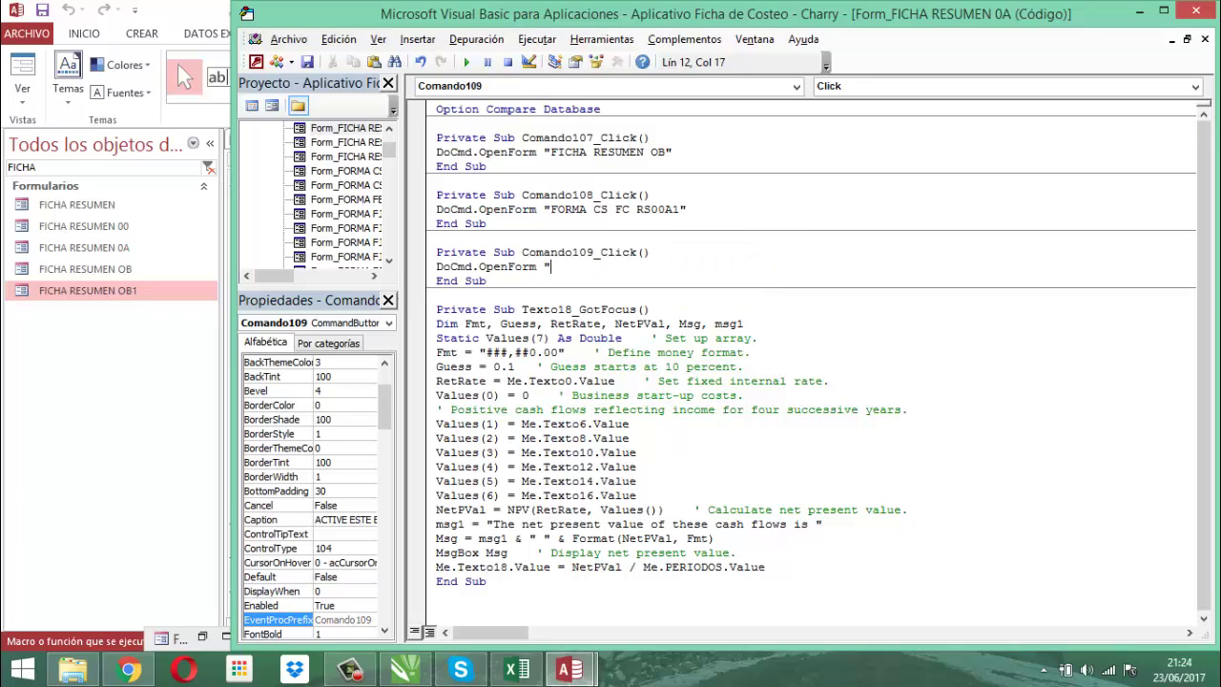
key(ctrl+v)
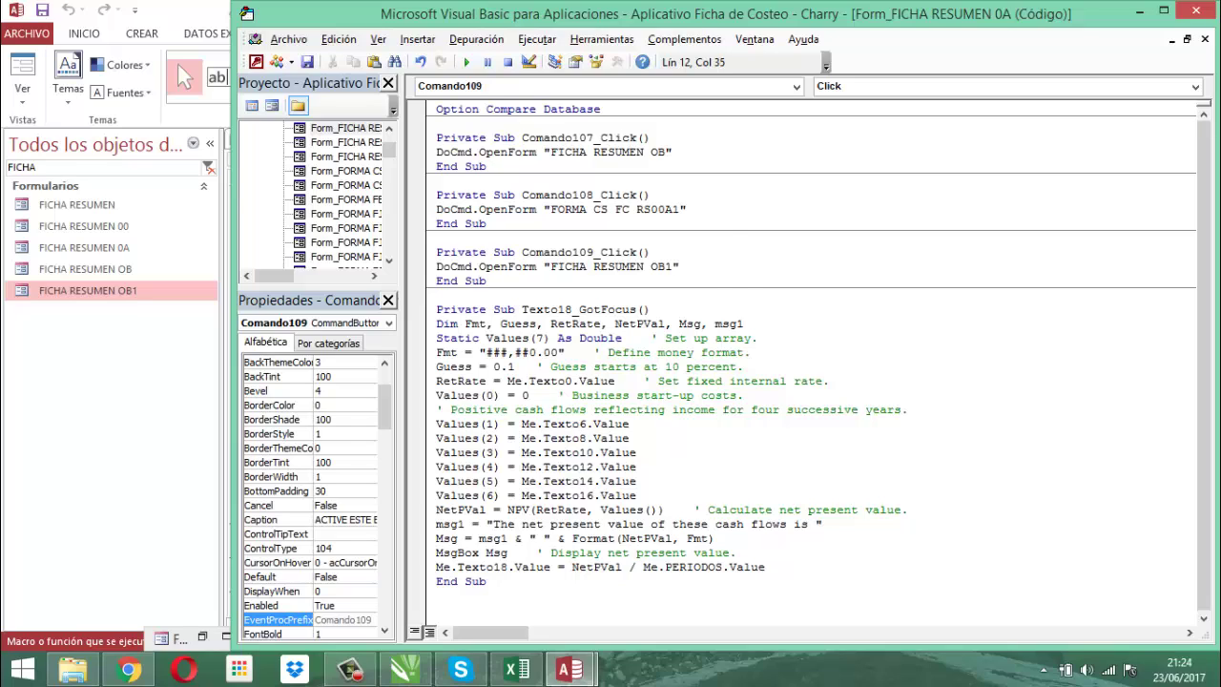
click(307, 63)
click(1204, 11)
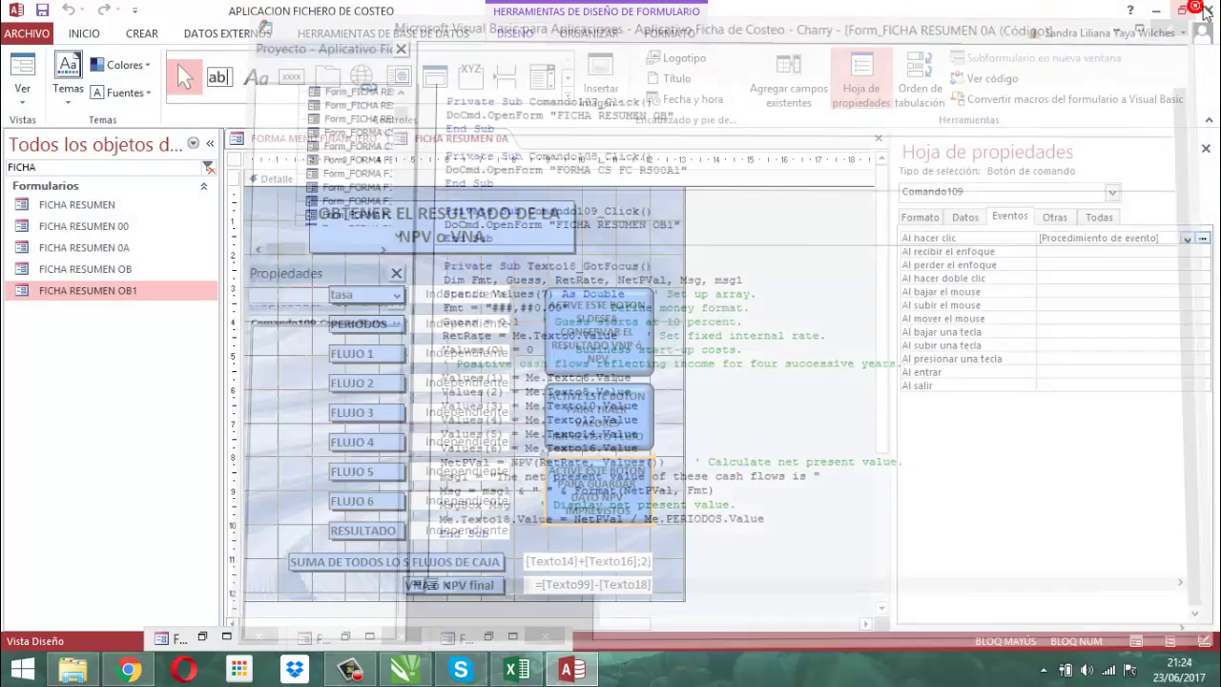
Step: Close the property sheet, save the FICHA RESUMEN 0A form and return it to Form view
click(1205, 148)
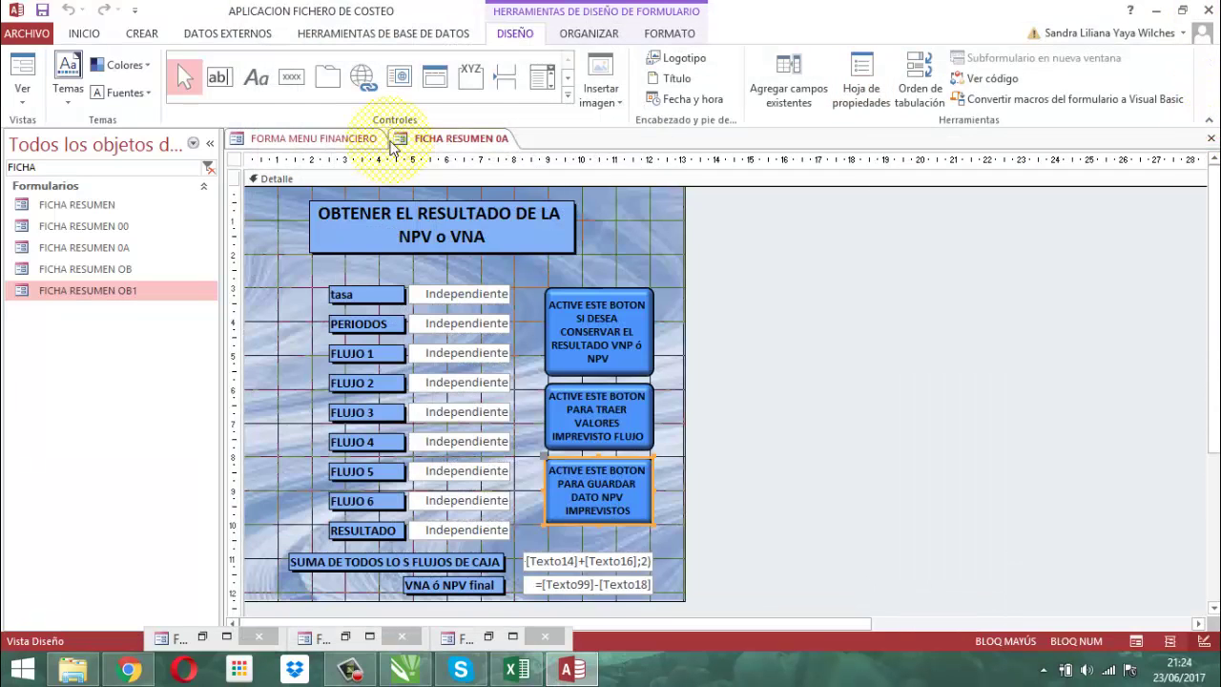
right_click(463, 138)
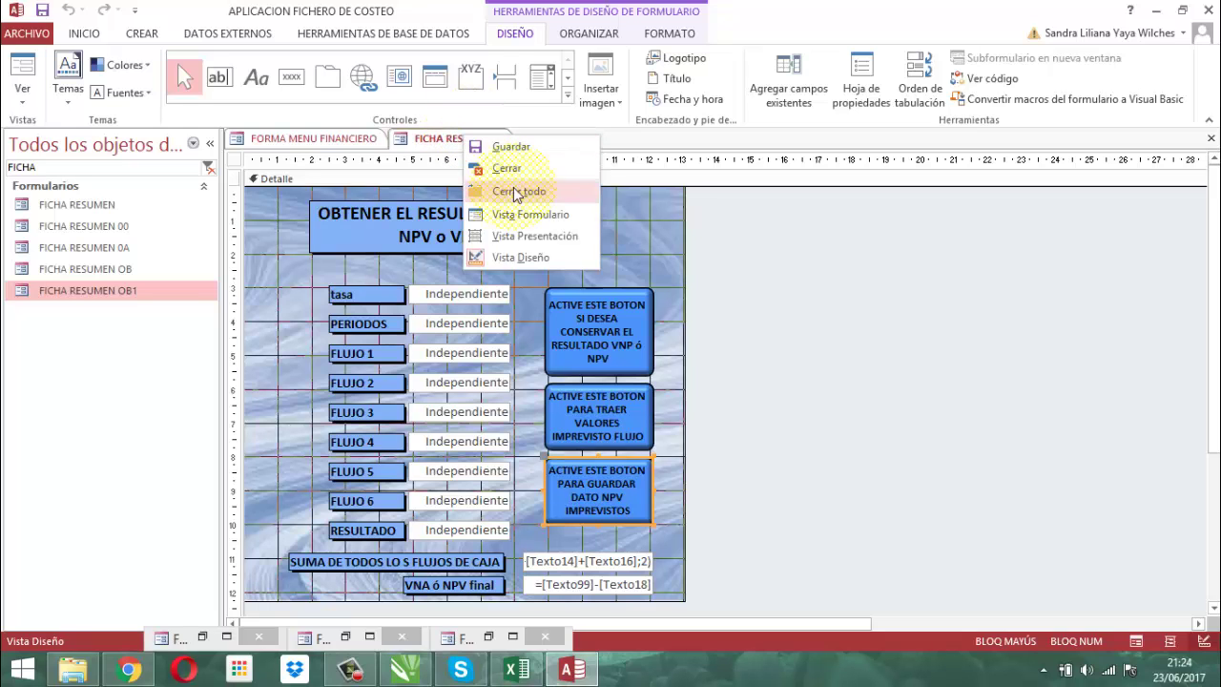
click(505, 145)
right_click(486, 141)
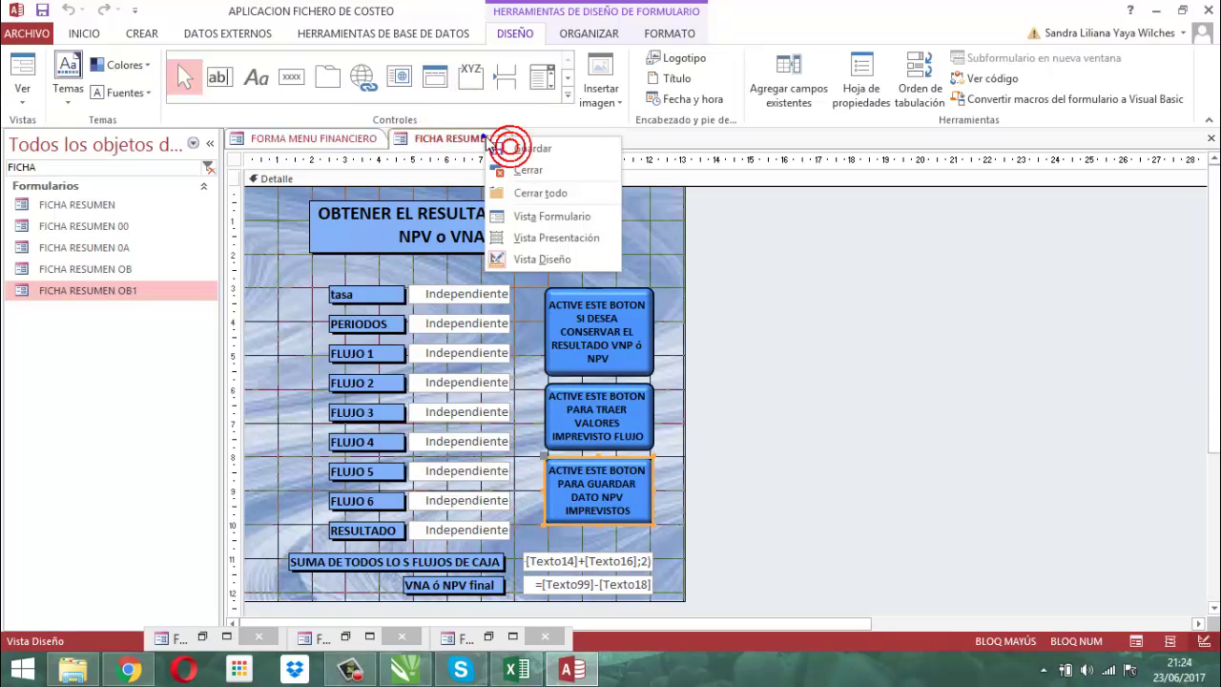
click(534, 215)
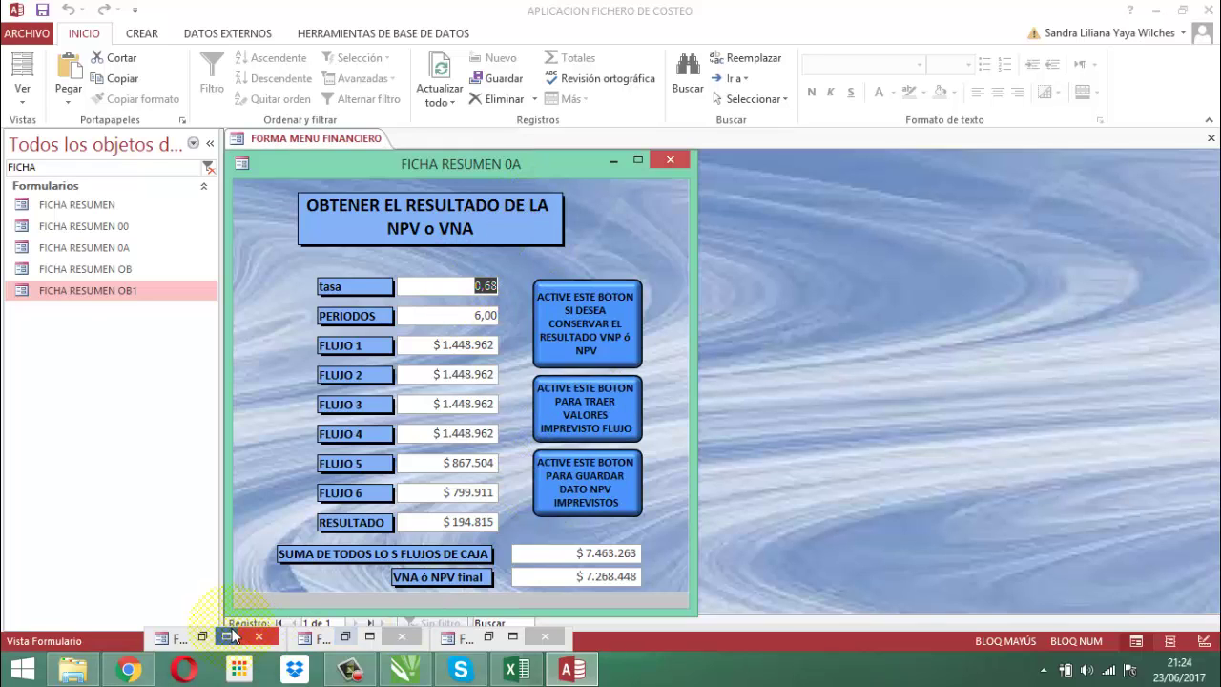
Step: Open the save form for the NPV imprevistos, choose CONCEPTO 17 and CODIGO NEGOCIO 170500001, and save the result data
click(597, 490)
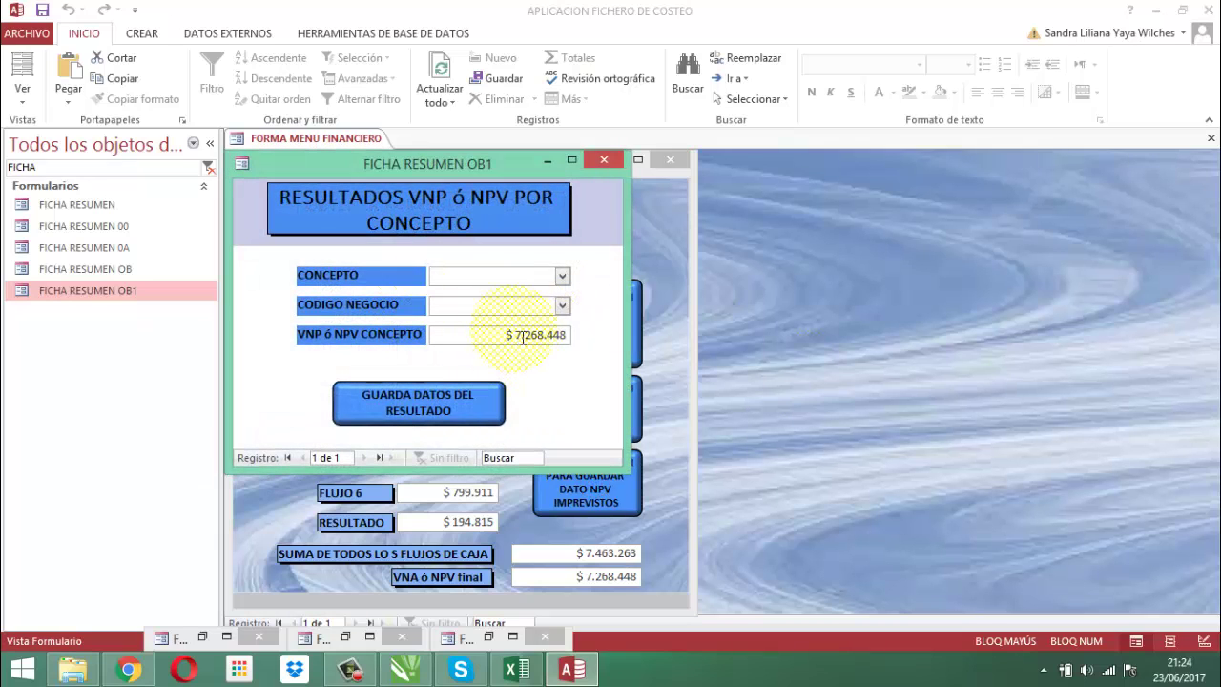
click(561, 277)
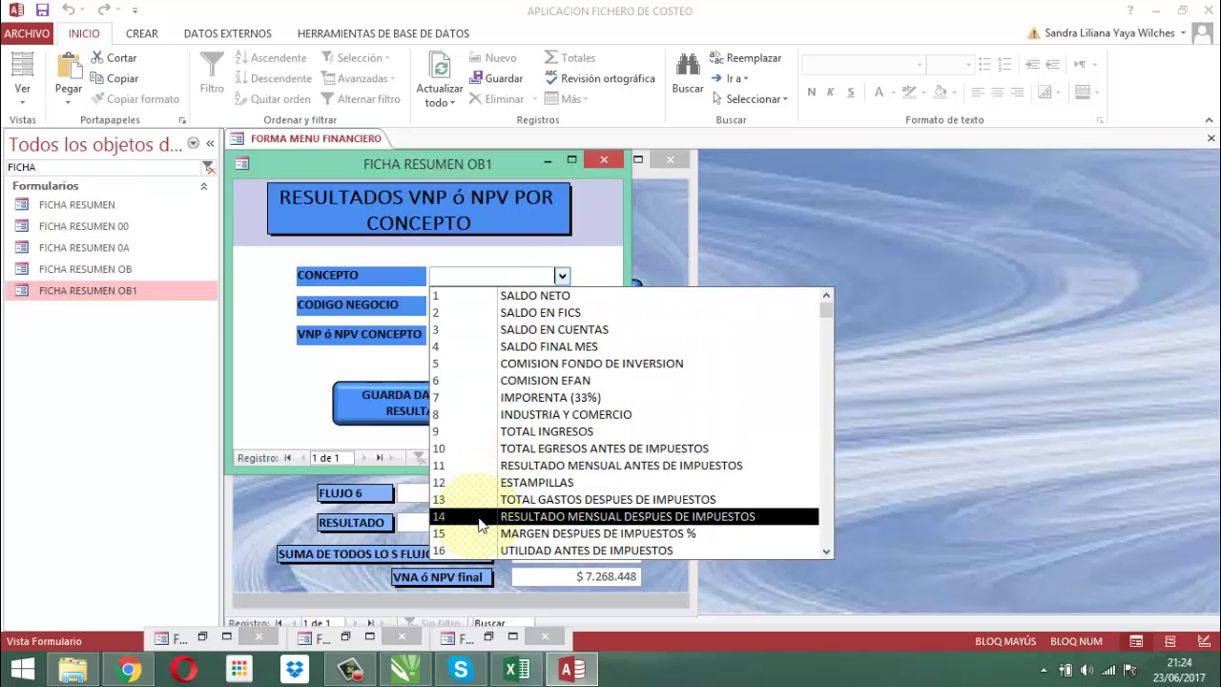
scroll(534, 499, down, 1)
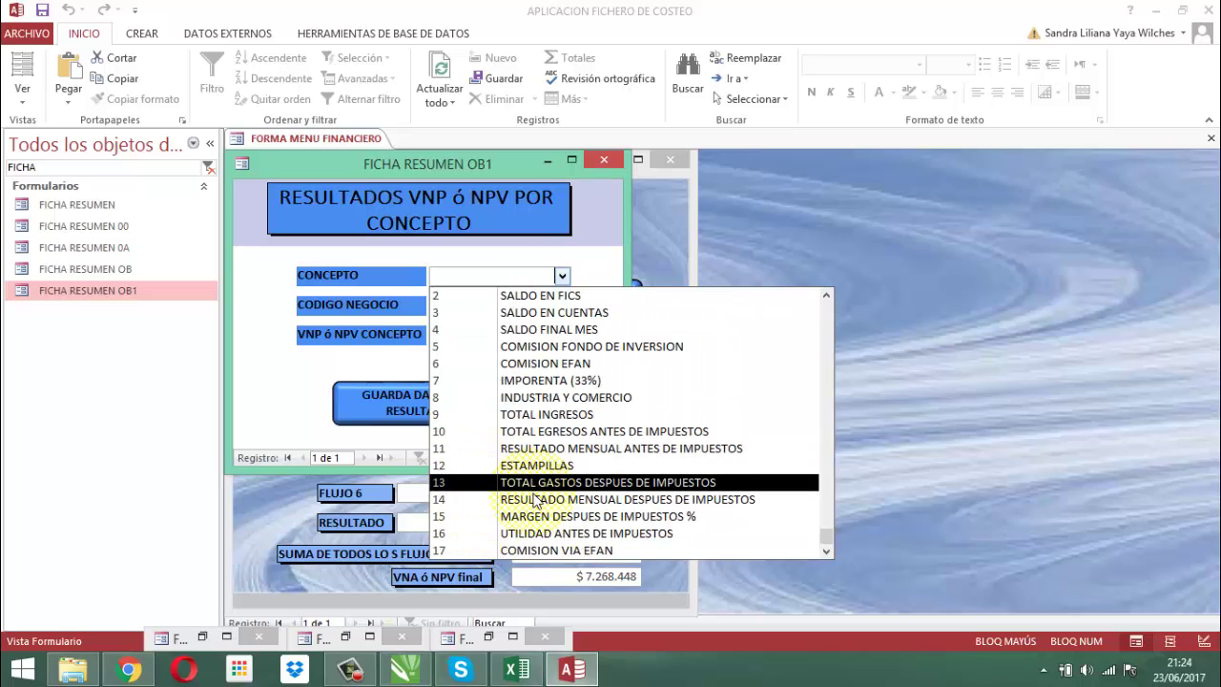
click(444, 552)
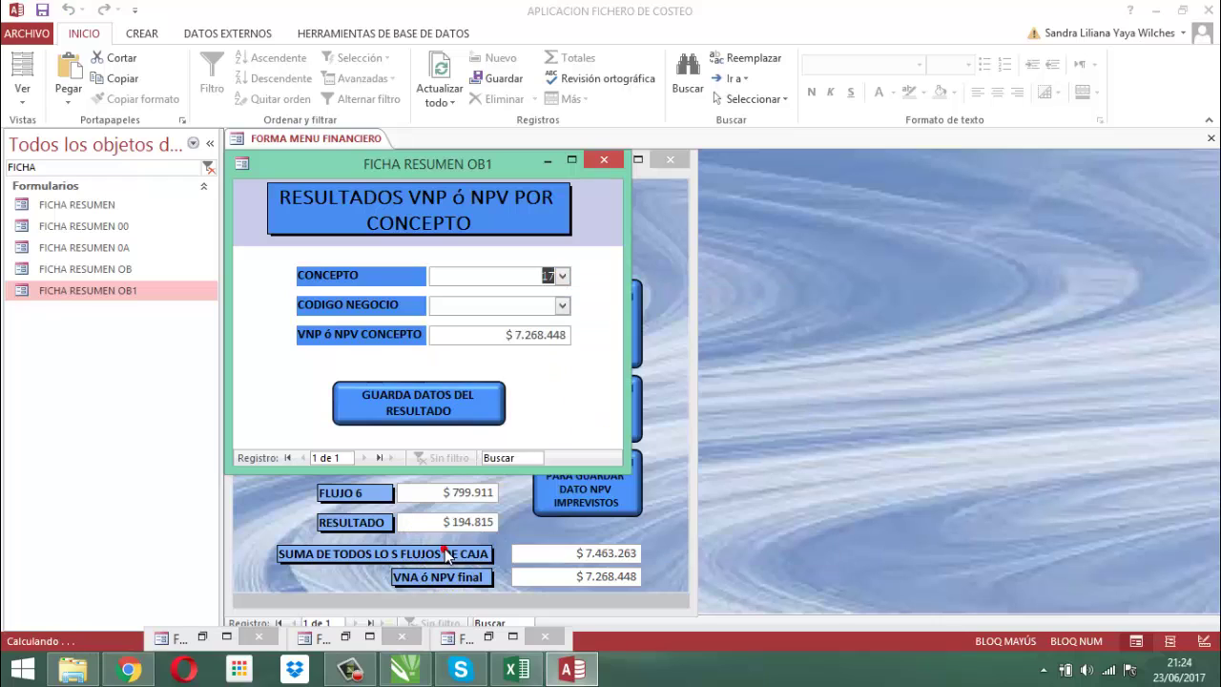
click(562, 305)
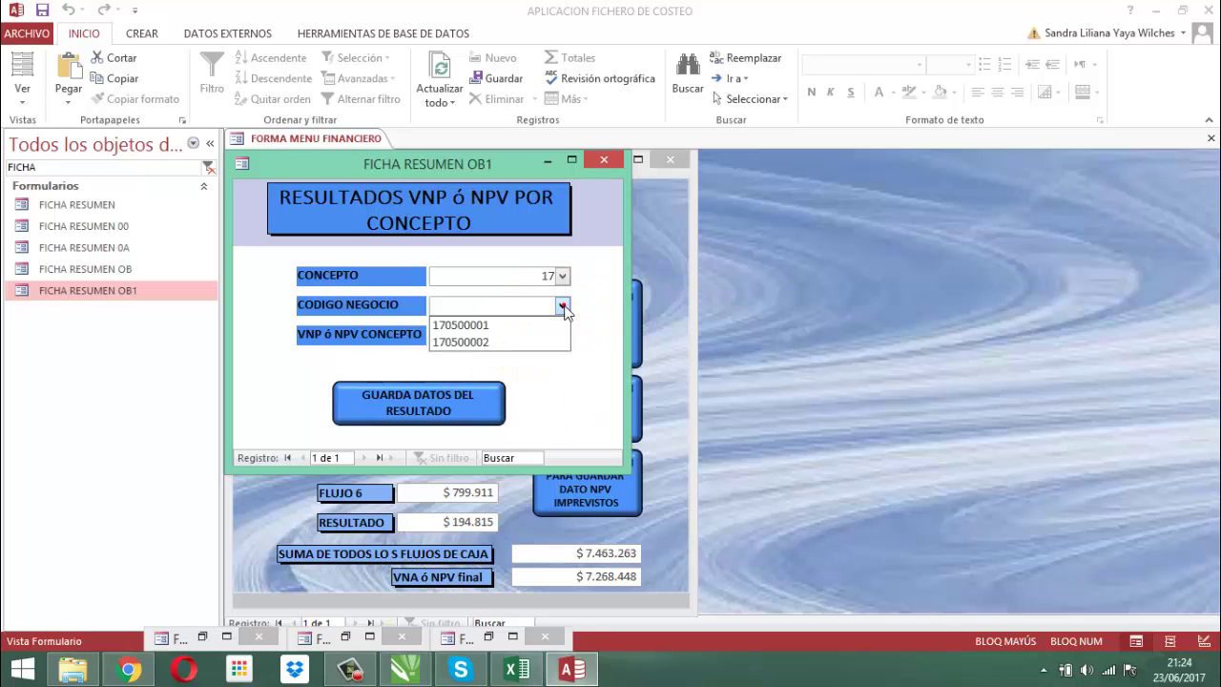
click(477, 326)
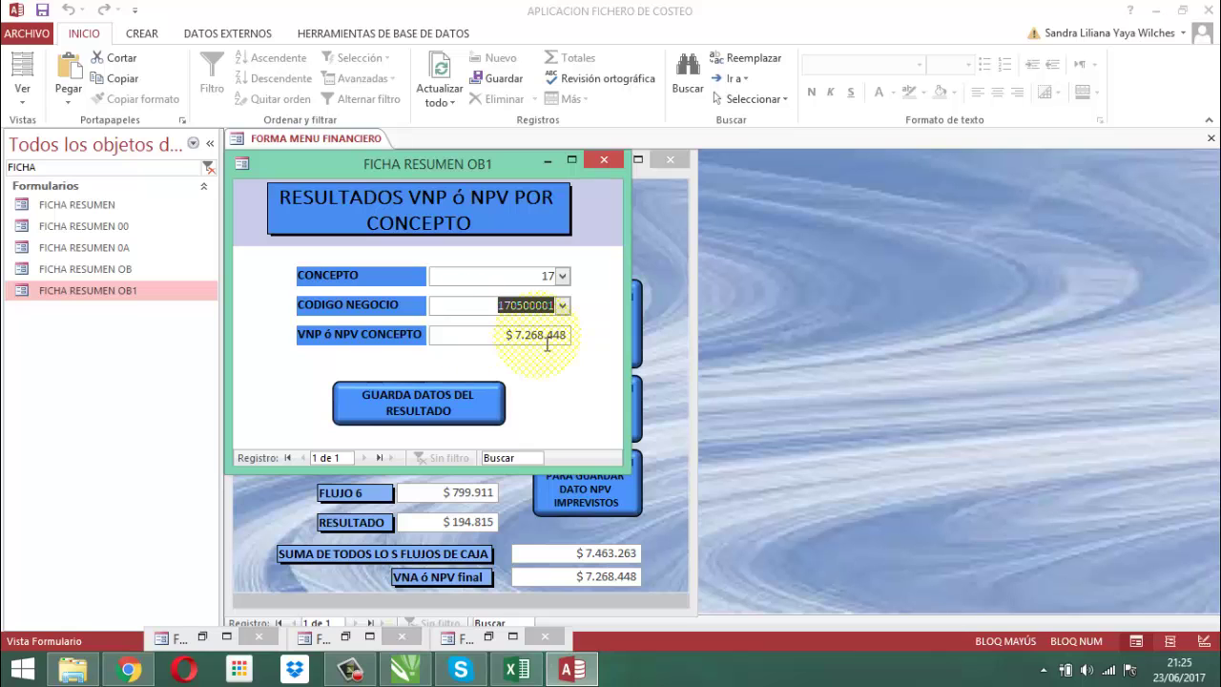
click(443, 404)
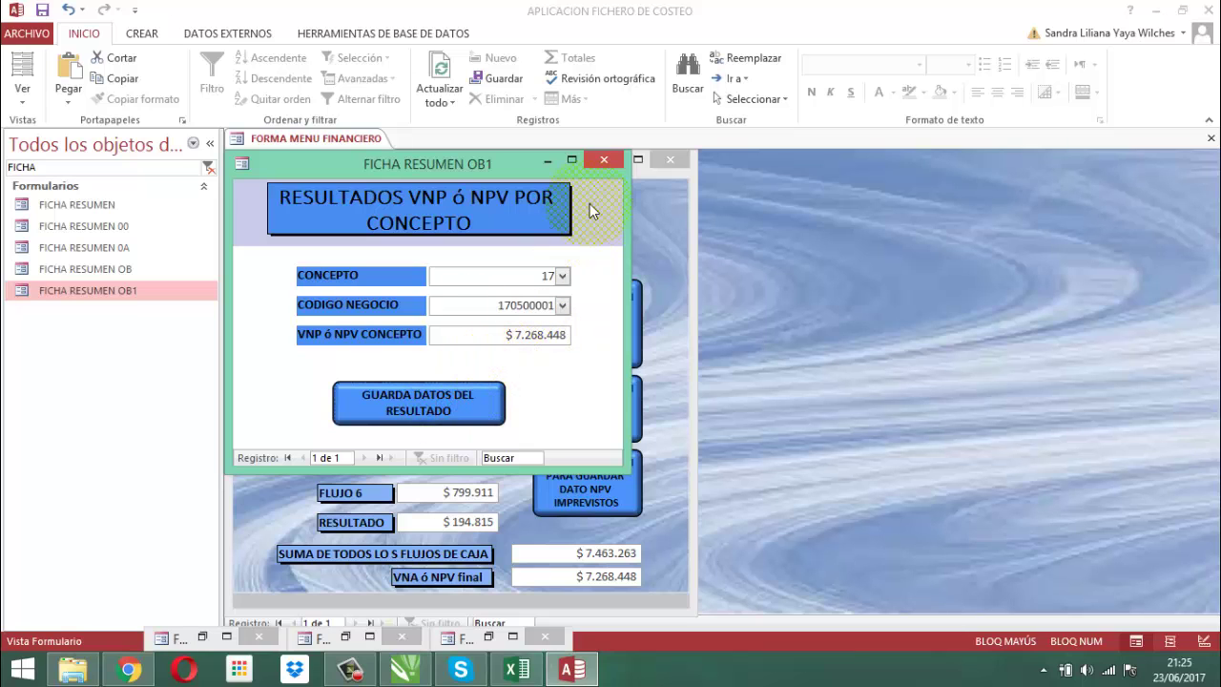
Step: Close the FICHA RESUMEN OB1 and FICHA RESUMEN 0A forms and the first and third minimized forms
click(603, 160)
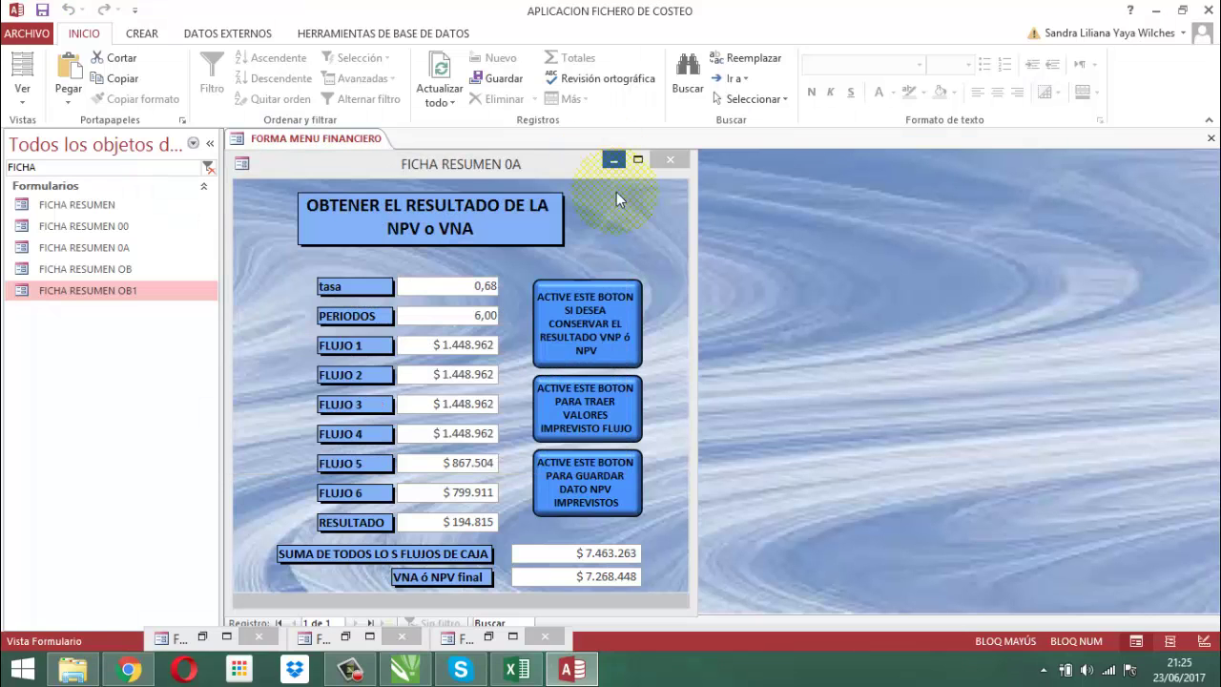
click(668, 160)
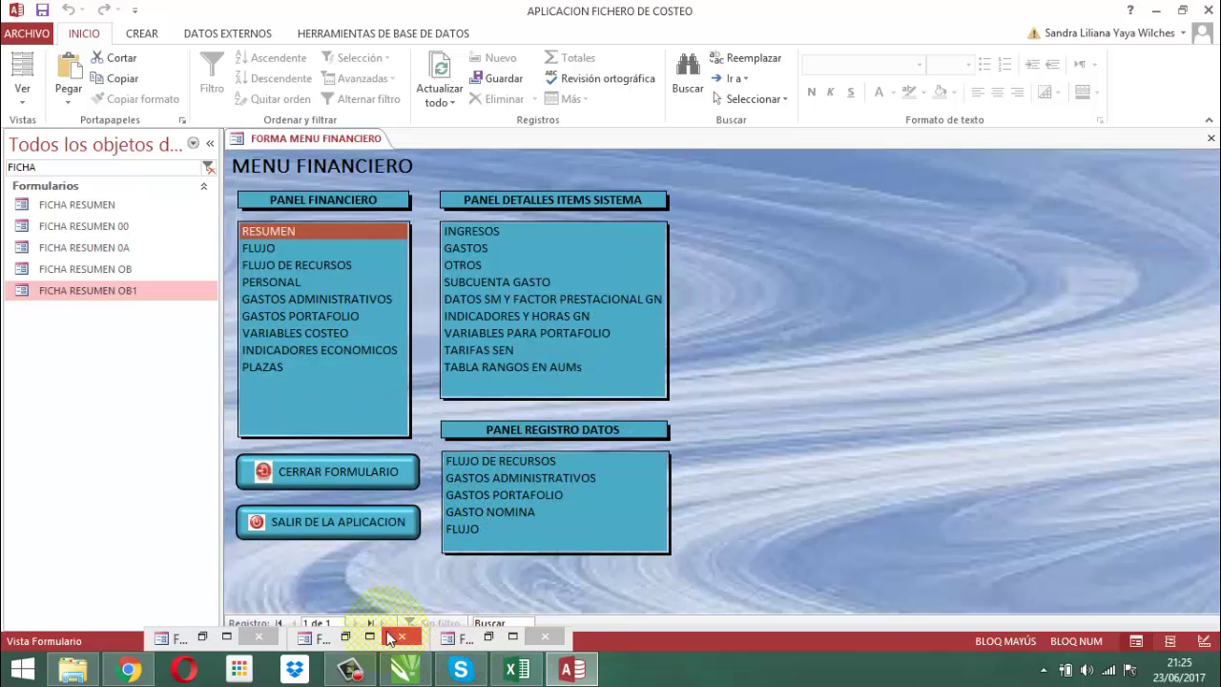
click(259, 637)
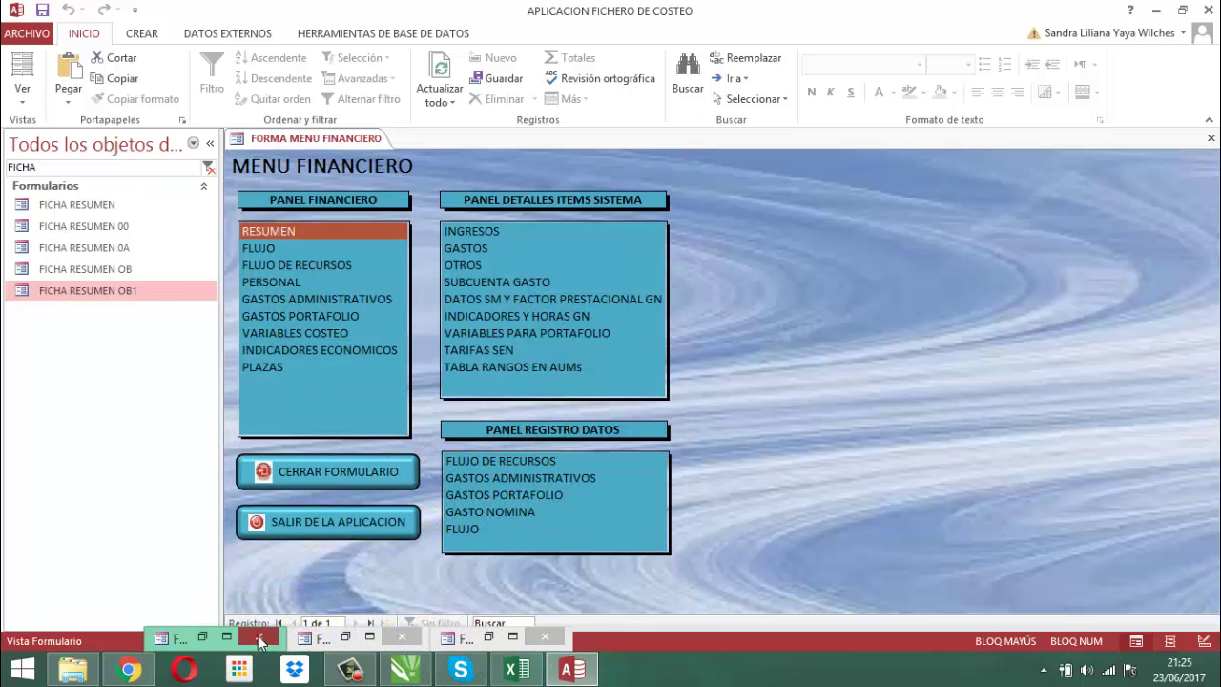
click(548, 637)
Step: Filter the database objects by TRESUMEN09, open that table to check the saved NPV record, and close the remaining minimized form
drag(54, 166, 9, 170)
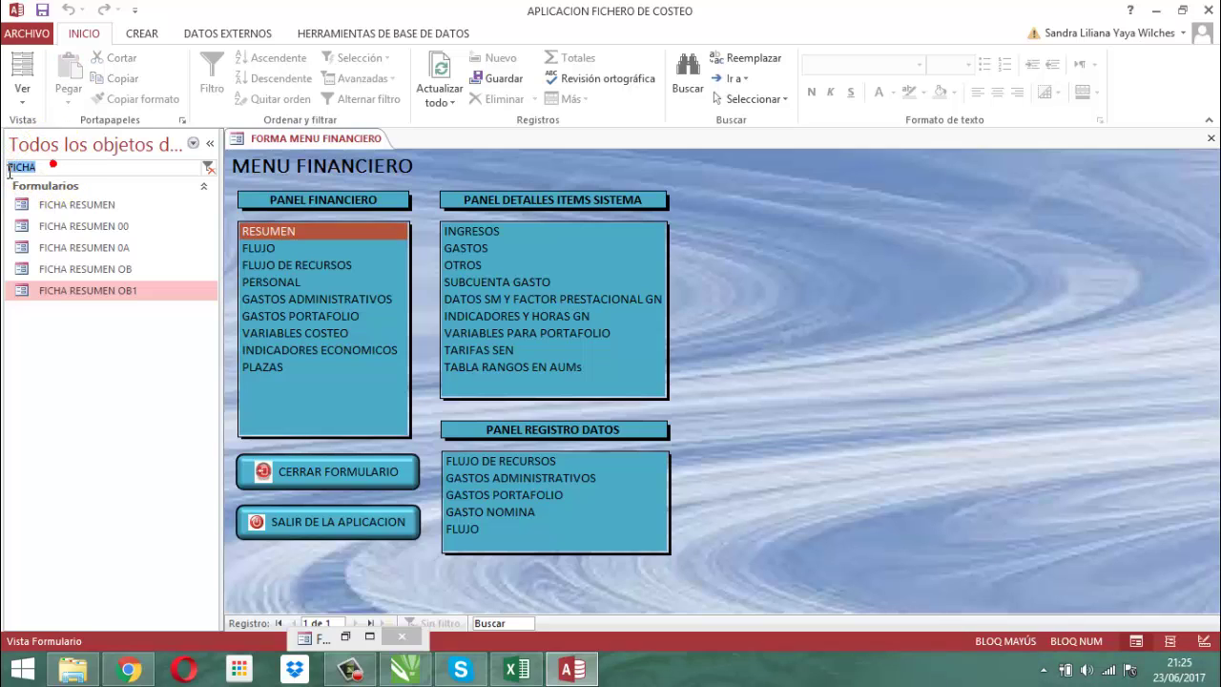
text(R)
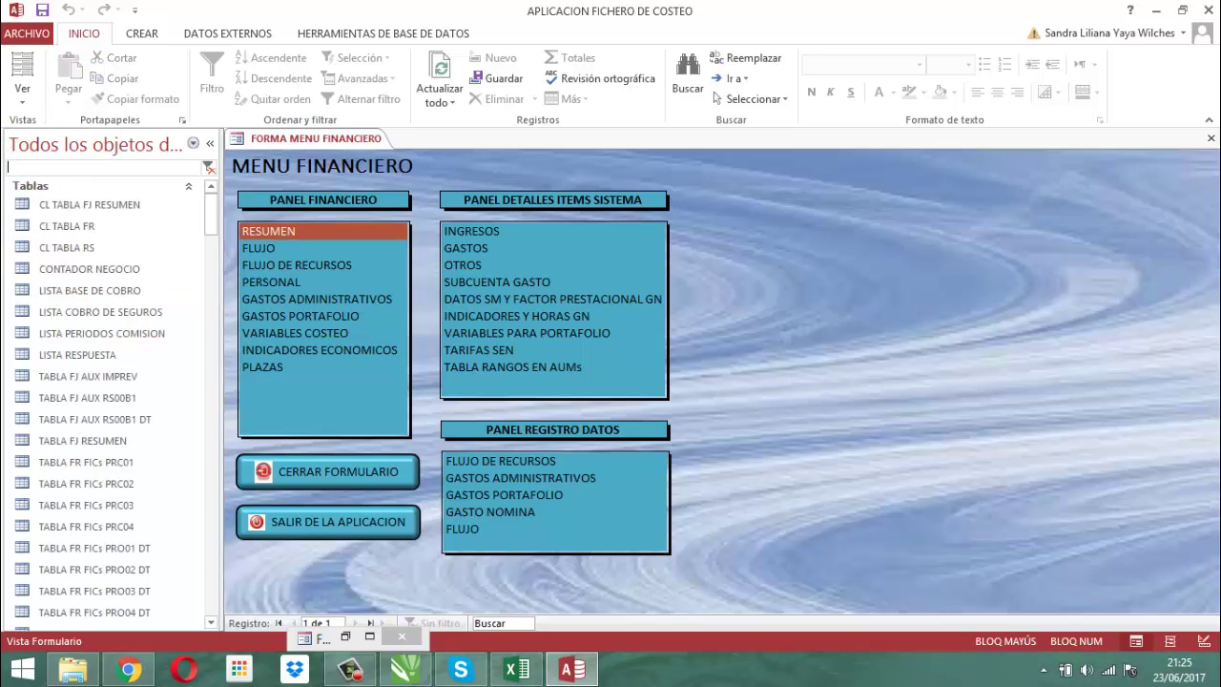
text(TRESUMEN)
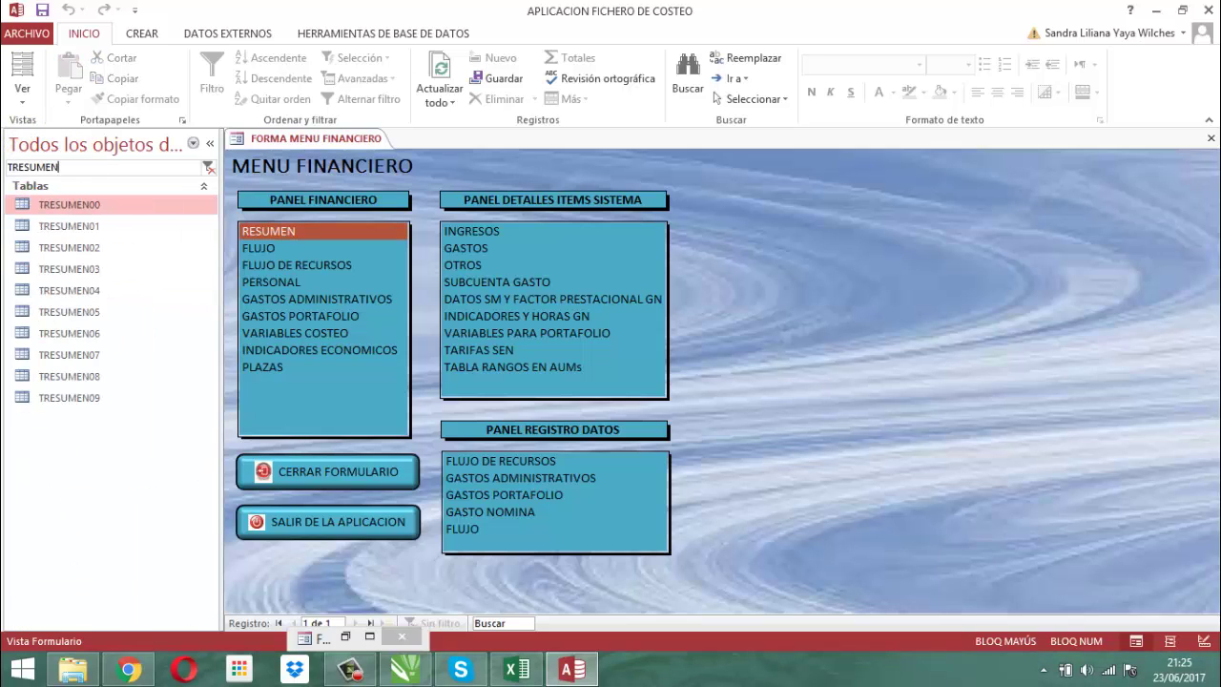
text(09)
double_click(75, 203)
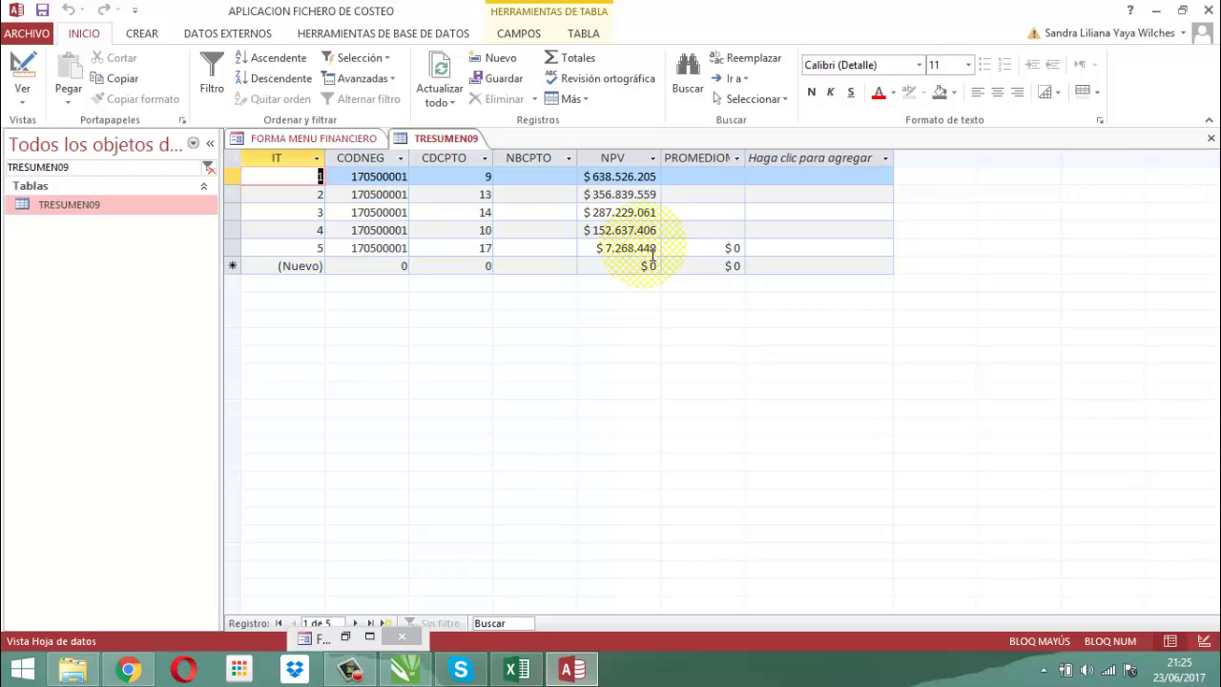
click(402, 636)
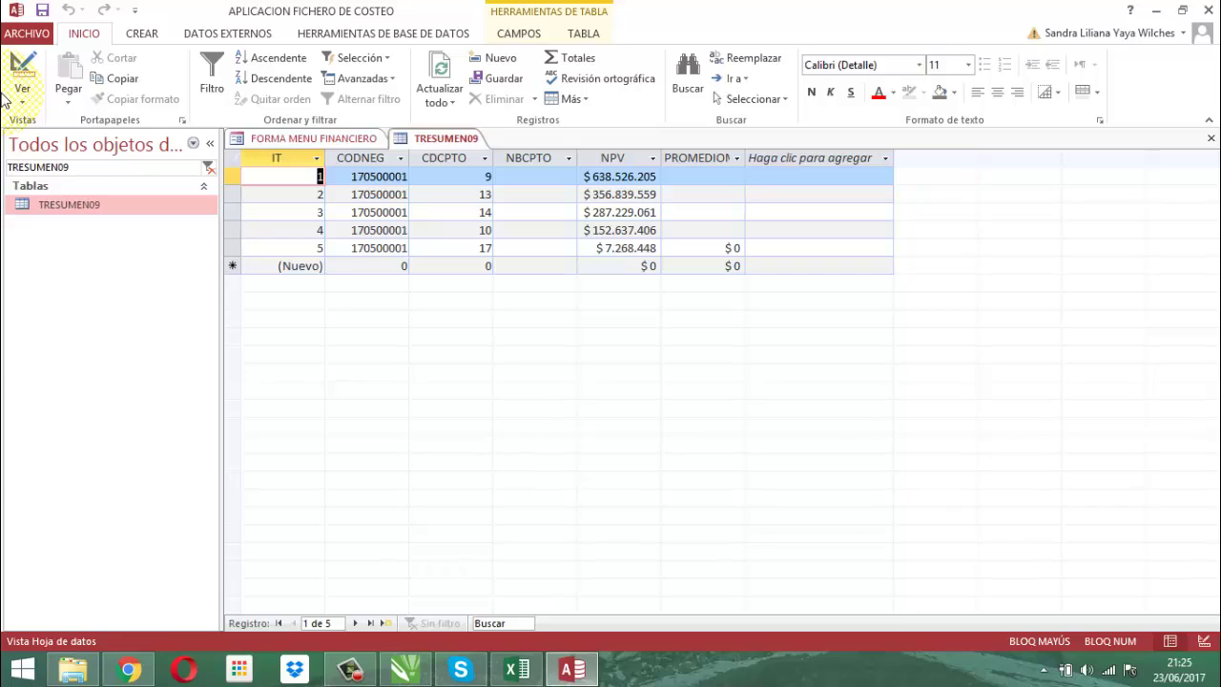
Step: Filter the database objects by FICHA and copy the form FICHA RESUMEN OB1
drag(86, 165, 9, 172)
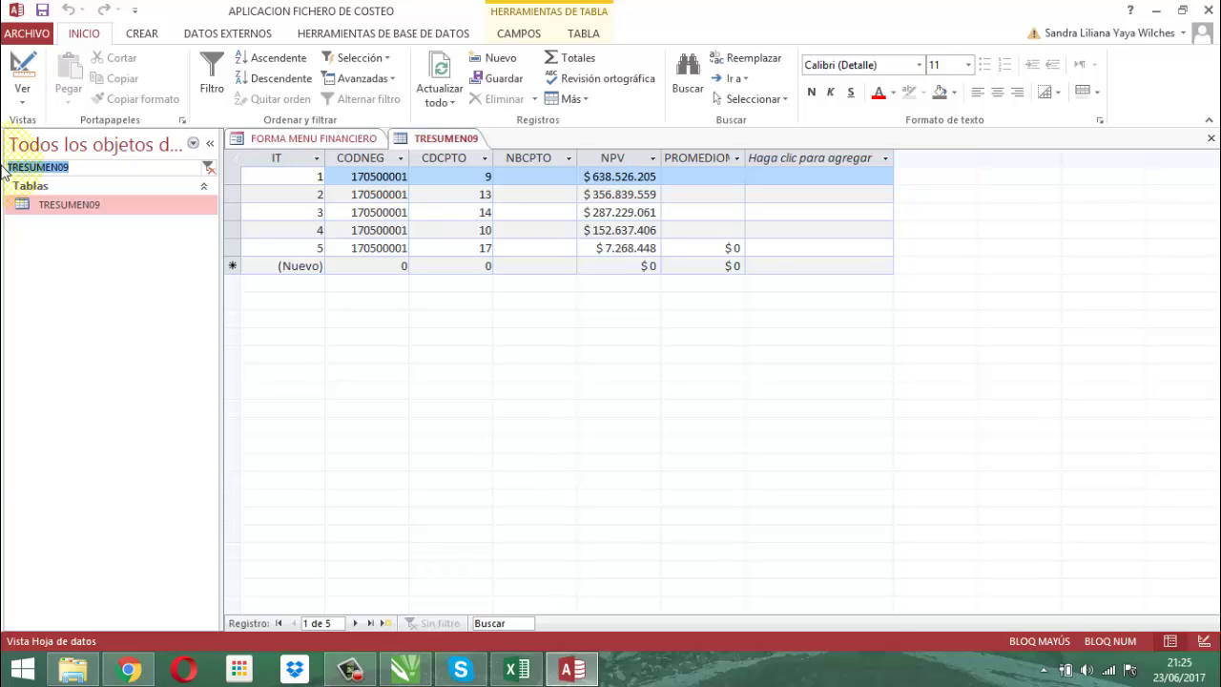
text(FICHA)
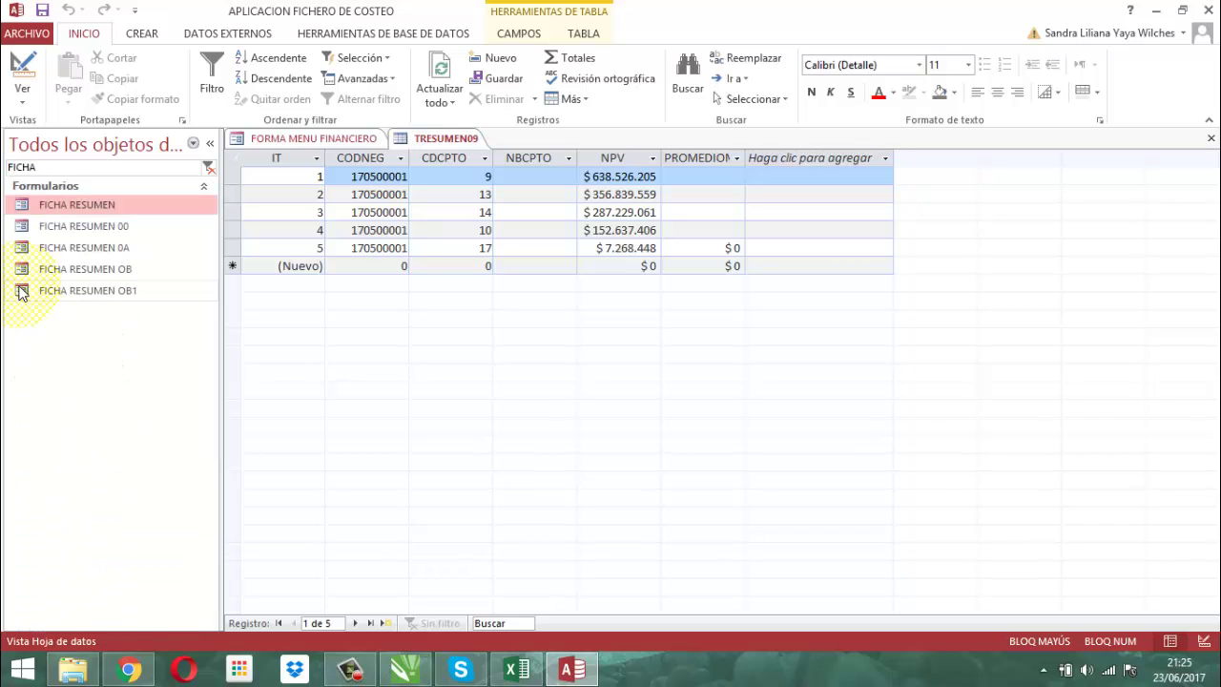
right_click(103, 300)
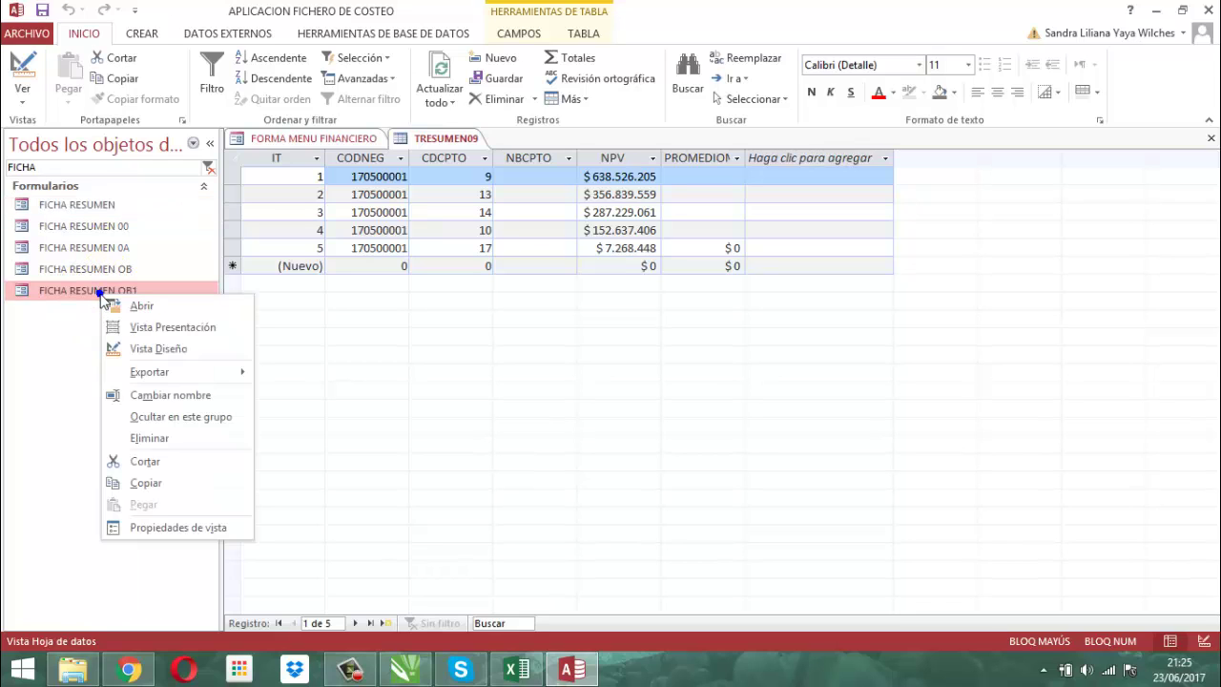
click(145, 479)
Step: Paste the copied form as a new form named FICHA RESUMEN OB2
right_click(105, 291)
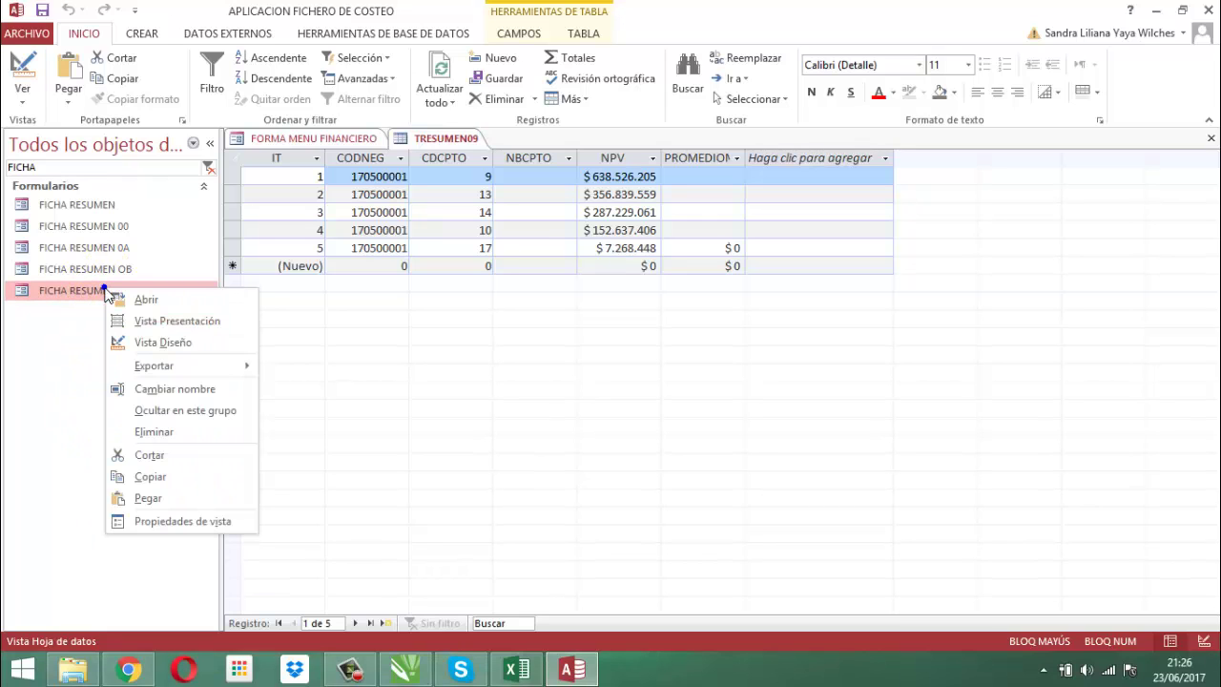
click(149, 499)
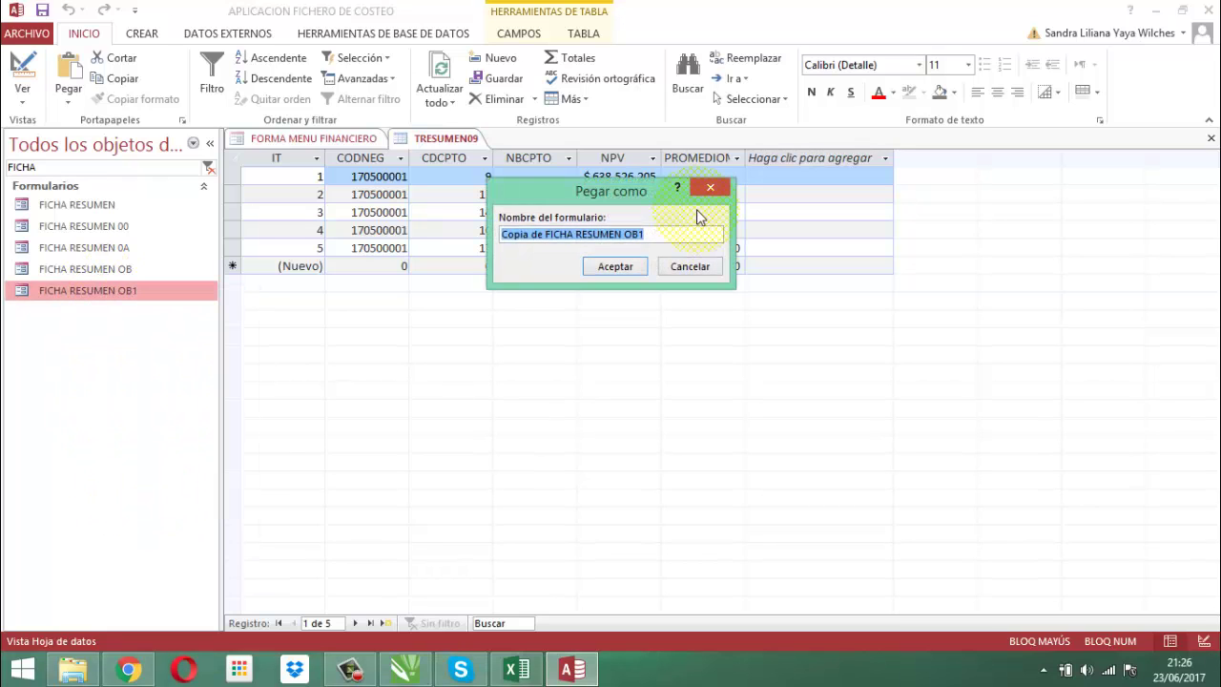
click(671, 233)
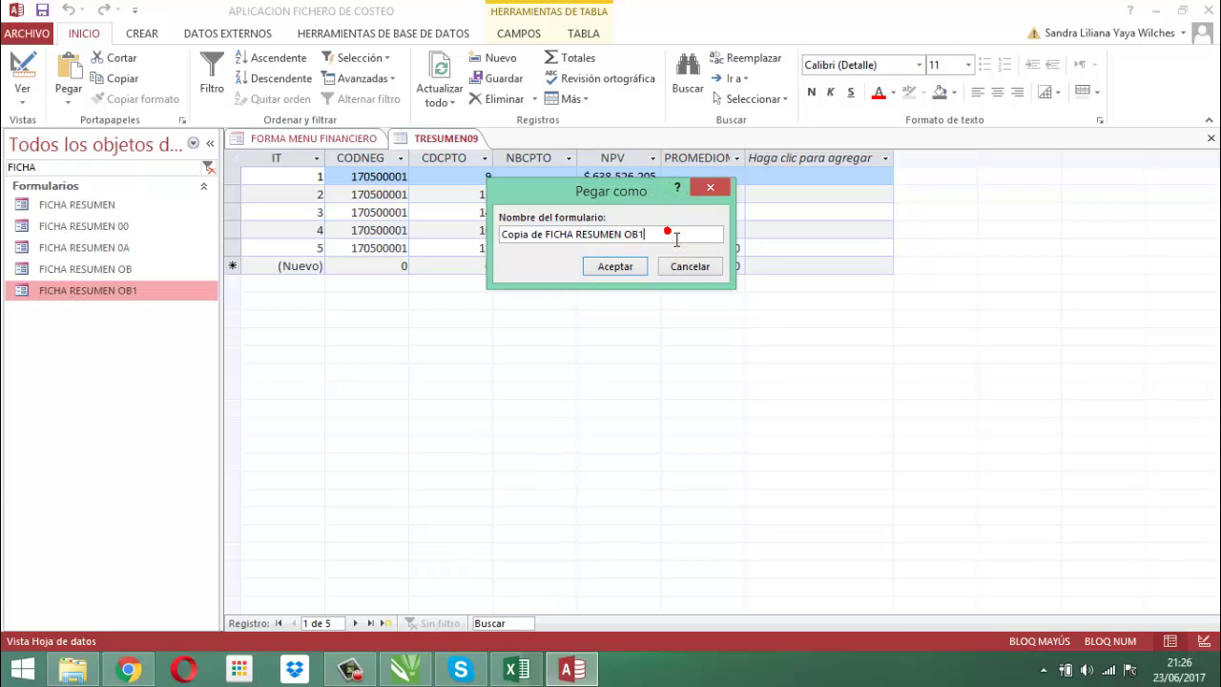
key(BackSpace)
text(2)
key(Home)
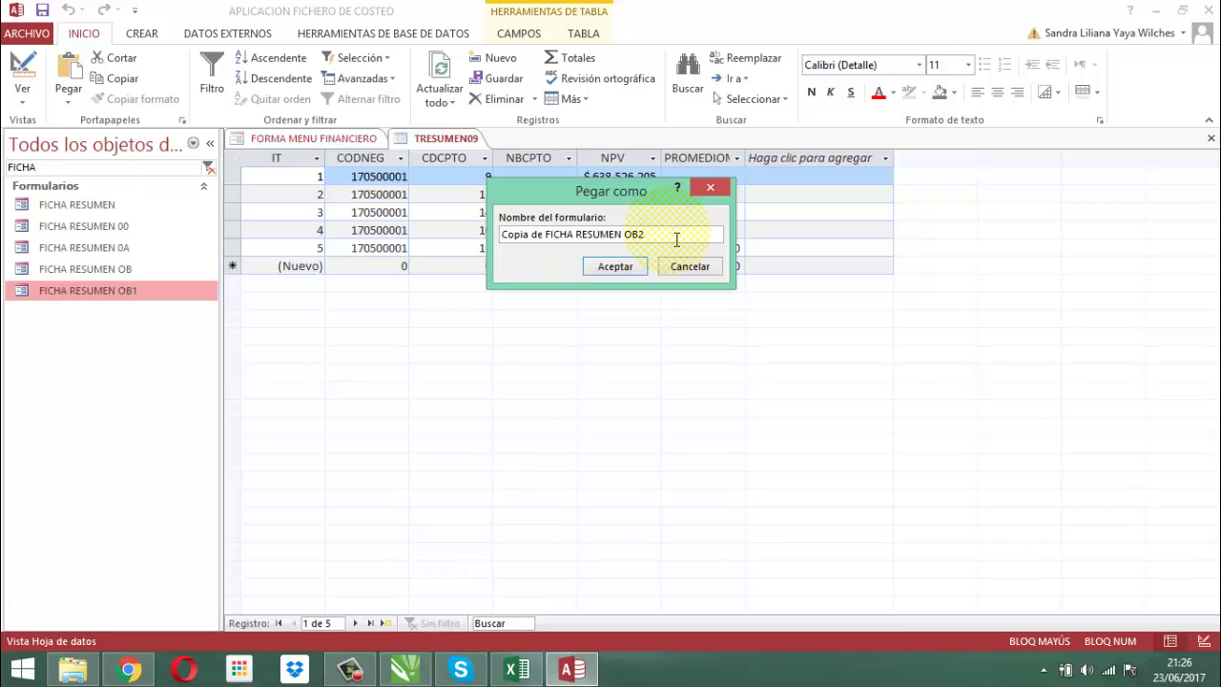
key(Delete)
key(Delete)
key(Delete)
key(Delete)
key(Delete)
key(Delete)
key(Delete)
key(Delete)
key(Delete)
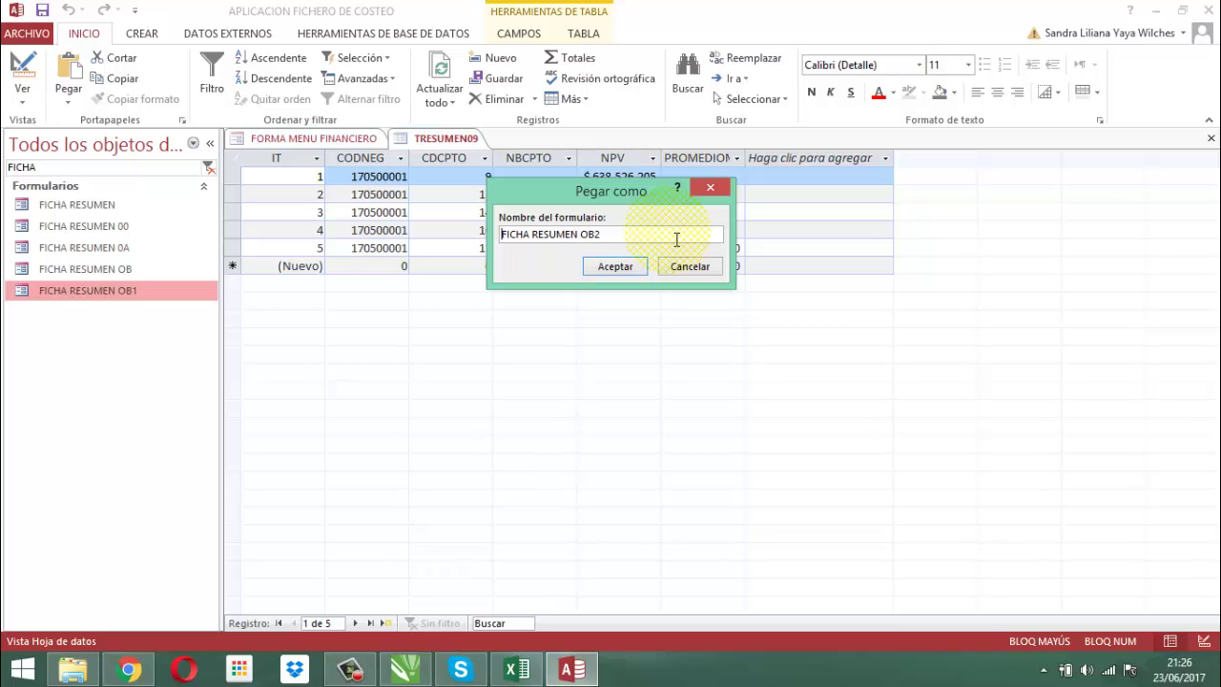
key(shift+End)
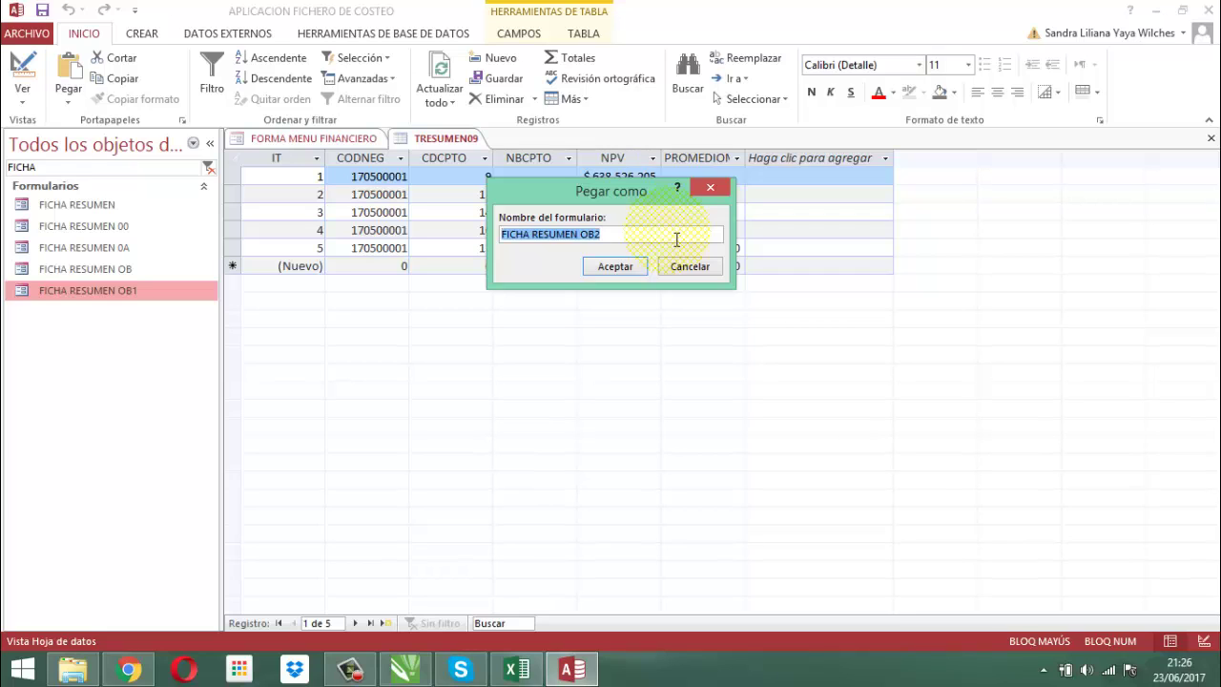
click(625, 269)
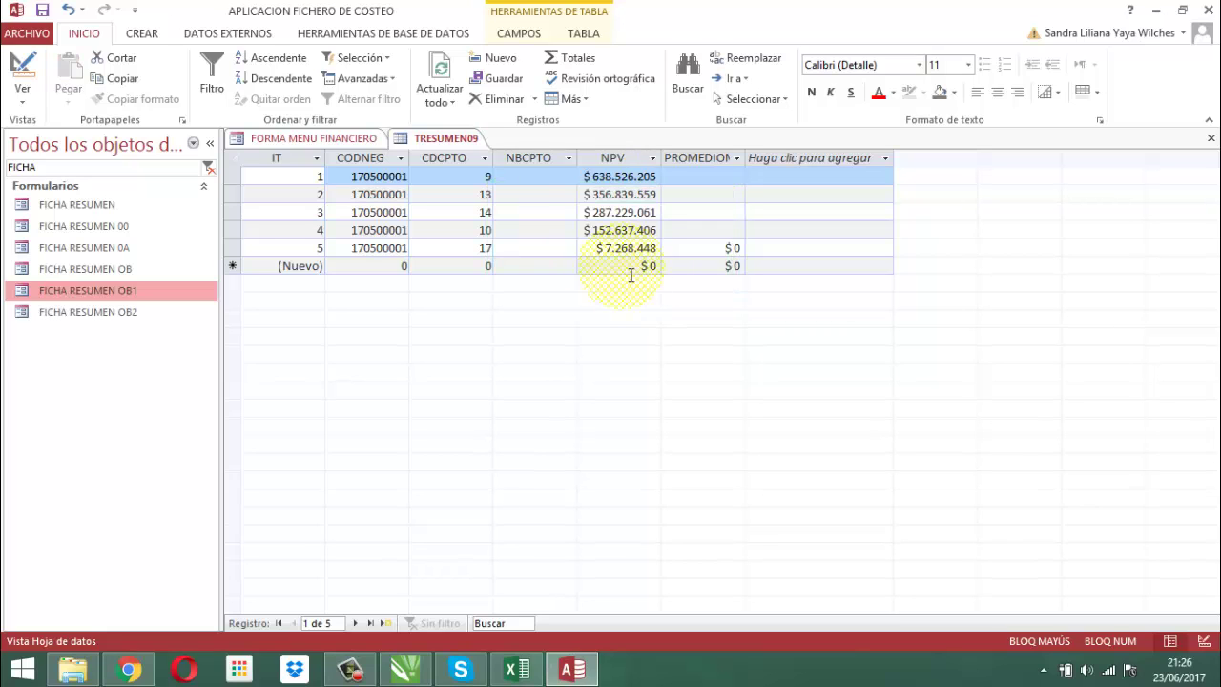
Step: Close the TRESUMEN09 table and open OBTENER LOS VNP ó NPV from the RESUMEN option of the financial menu
right_click(449, 137)
click(467, 171)
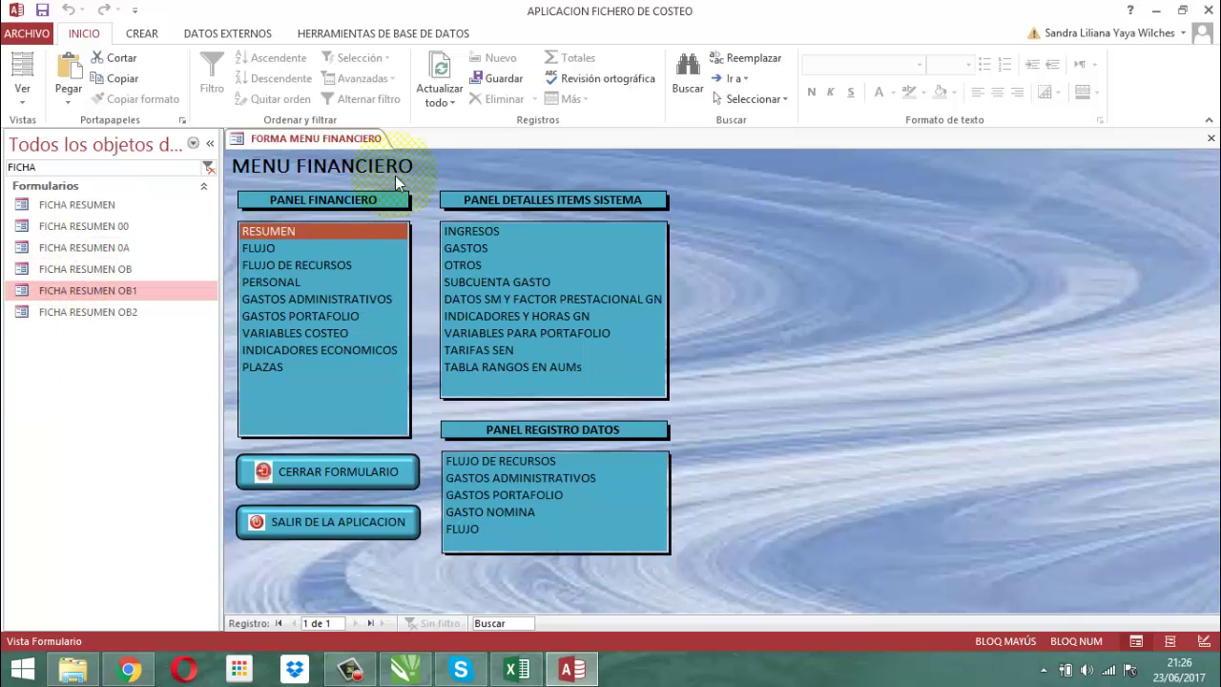
click(273, 230)
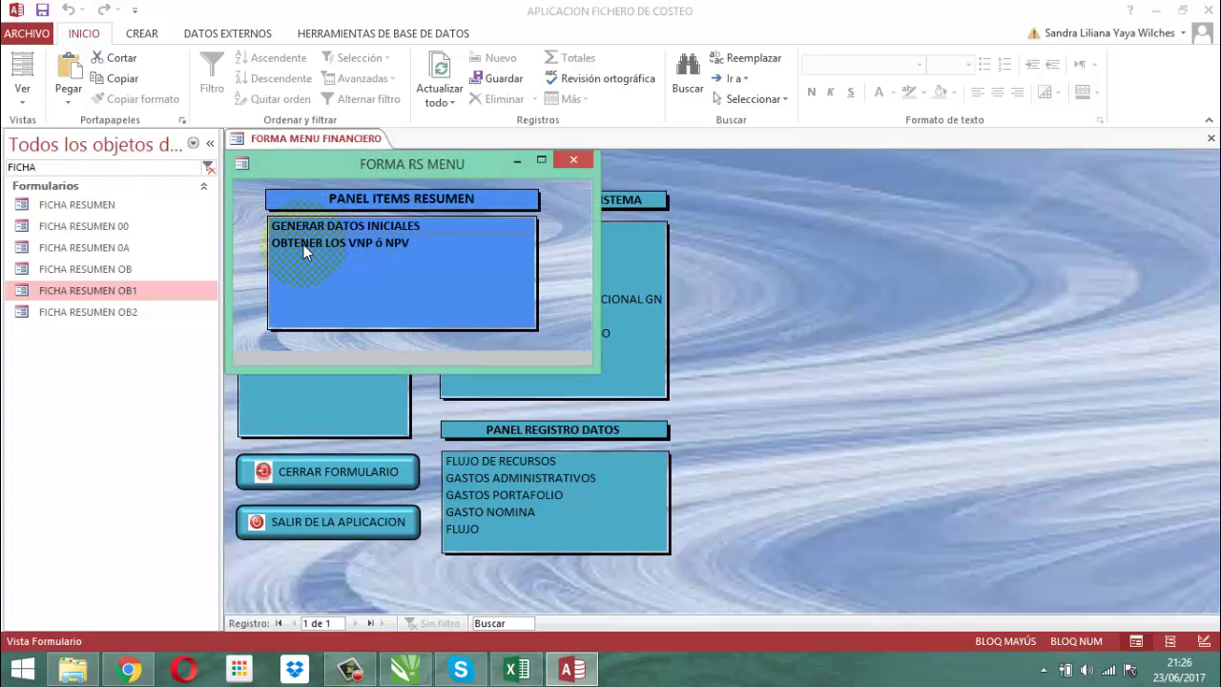
click(304, 244)
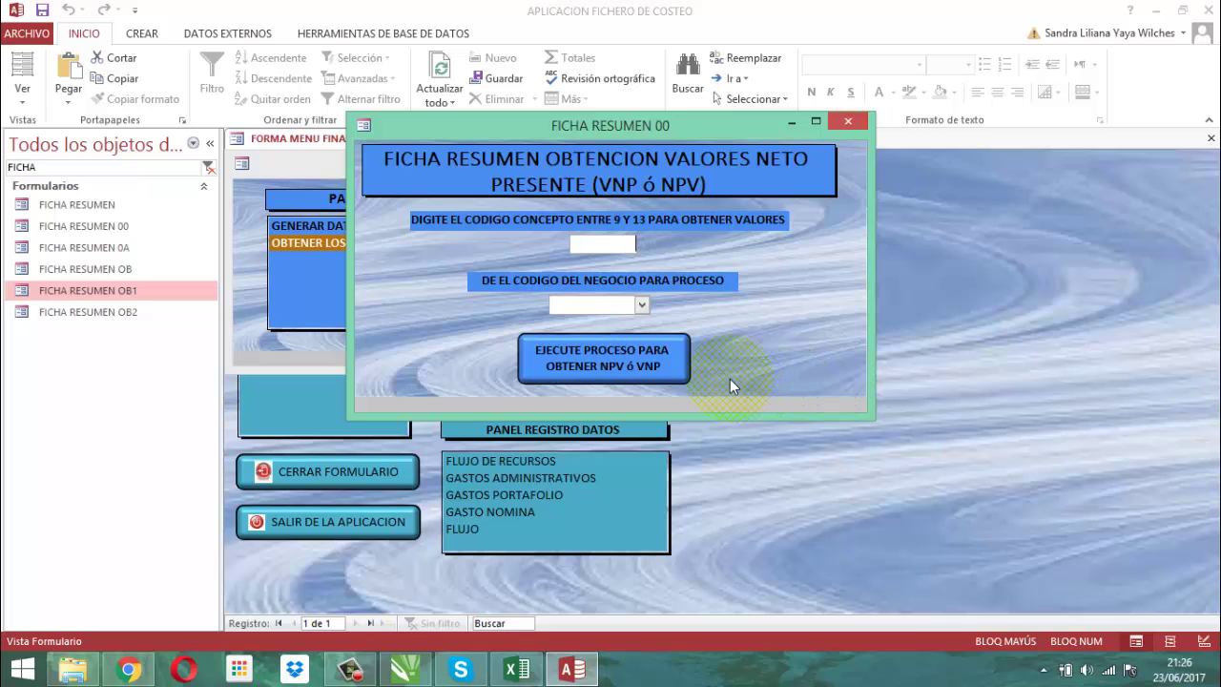
Step: Switch to the Excel workbook, check the formula for VPN UTILIDAD ANTES DE IMPUESTOS in H18, and return to Access
click(516, 669)
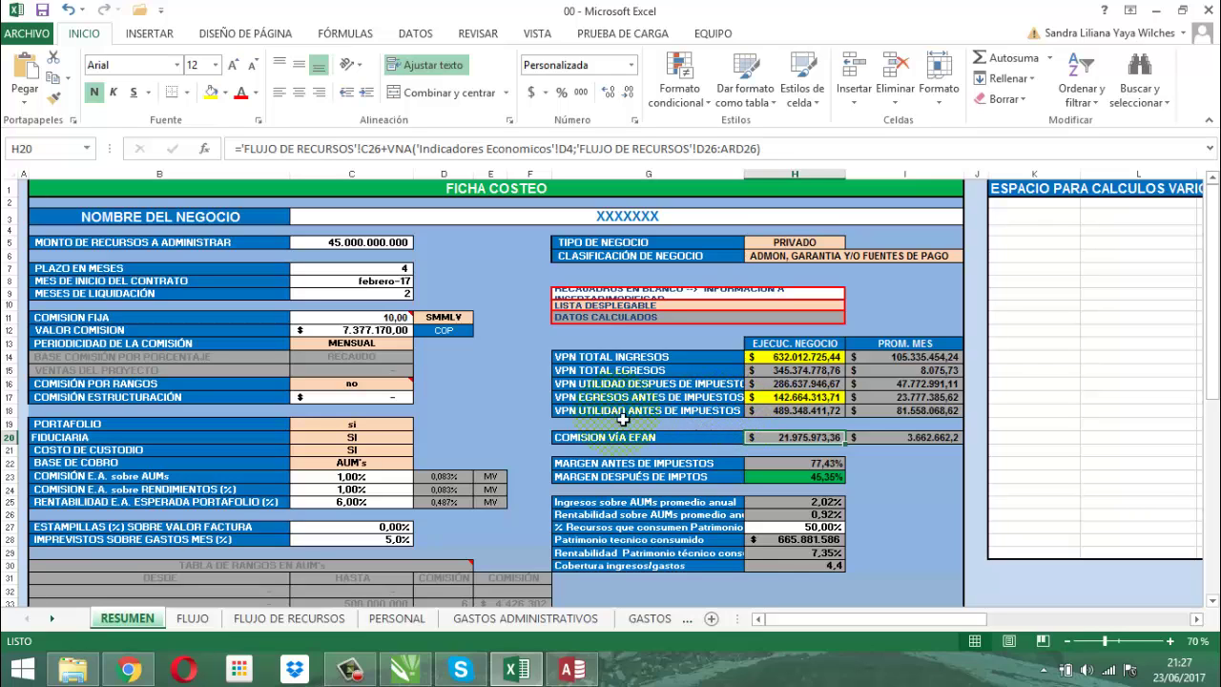
click(778, 410)
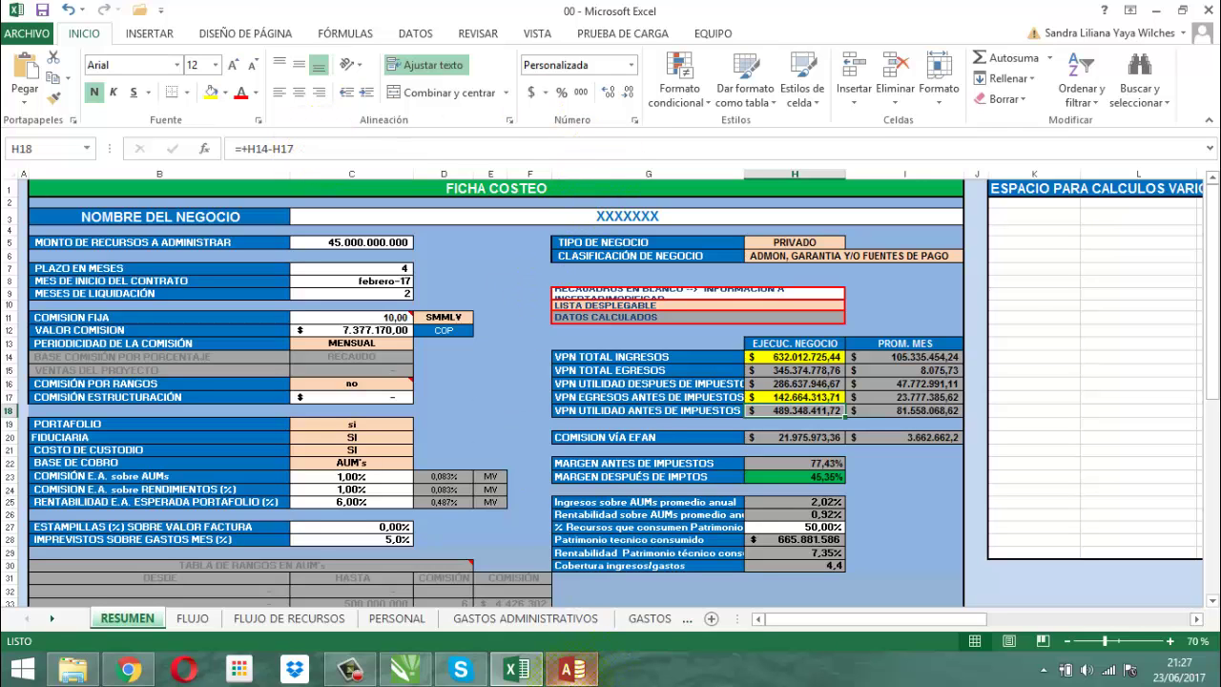
click(571, 670)
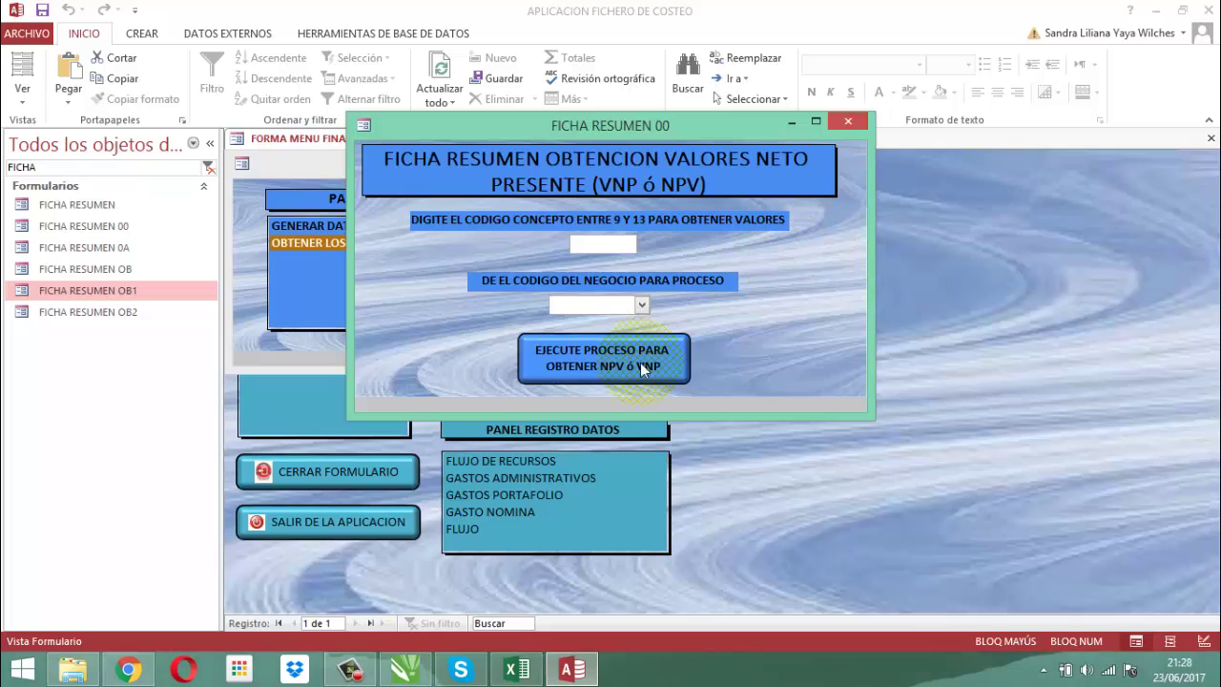
Step: Switch the FICHA RESUMEN 00 form to Design view and close the FORMA RS MENU form covering it
right_click(612, 121)
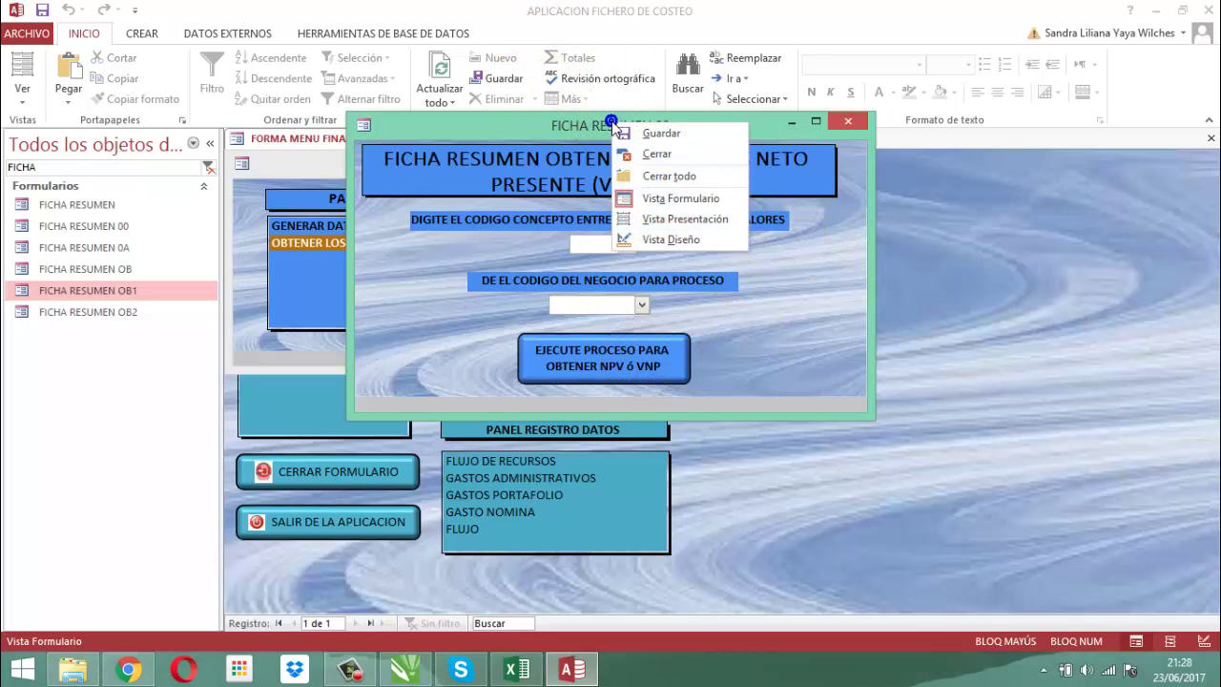
click(676, 238)
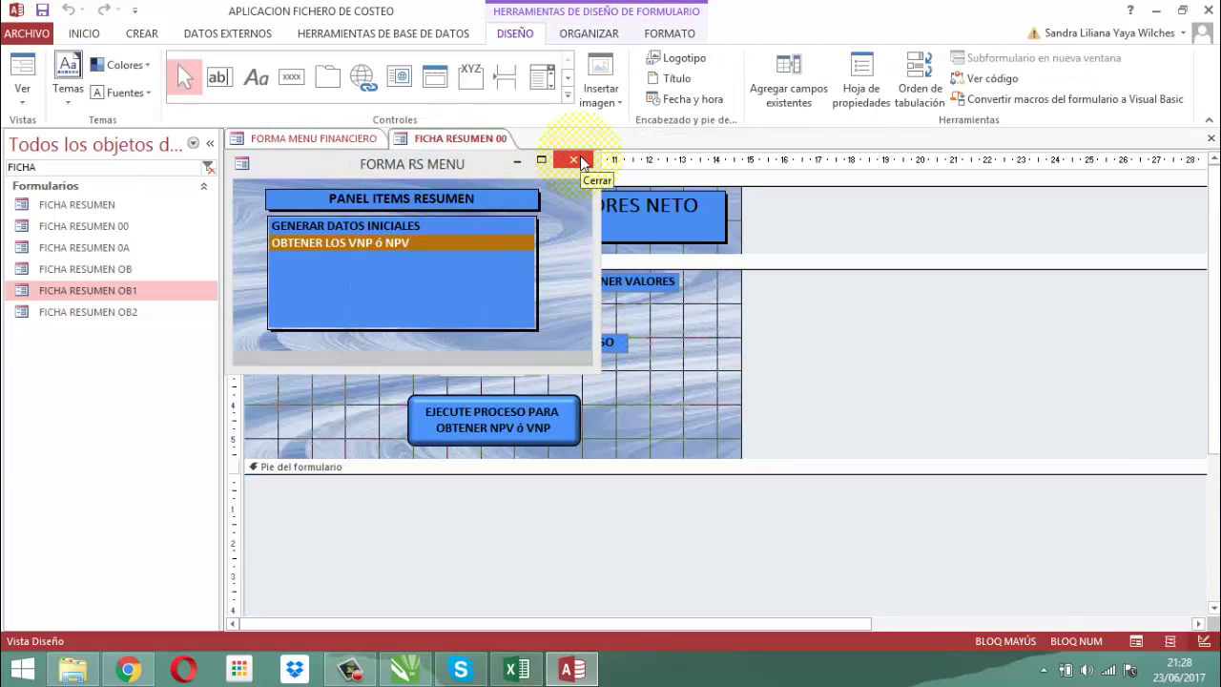
click(581, 163)
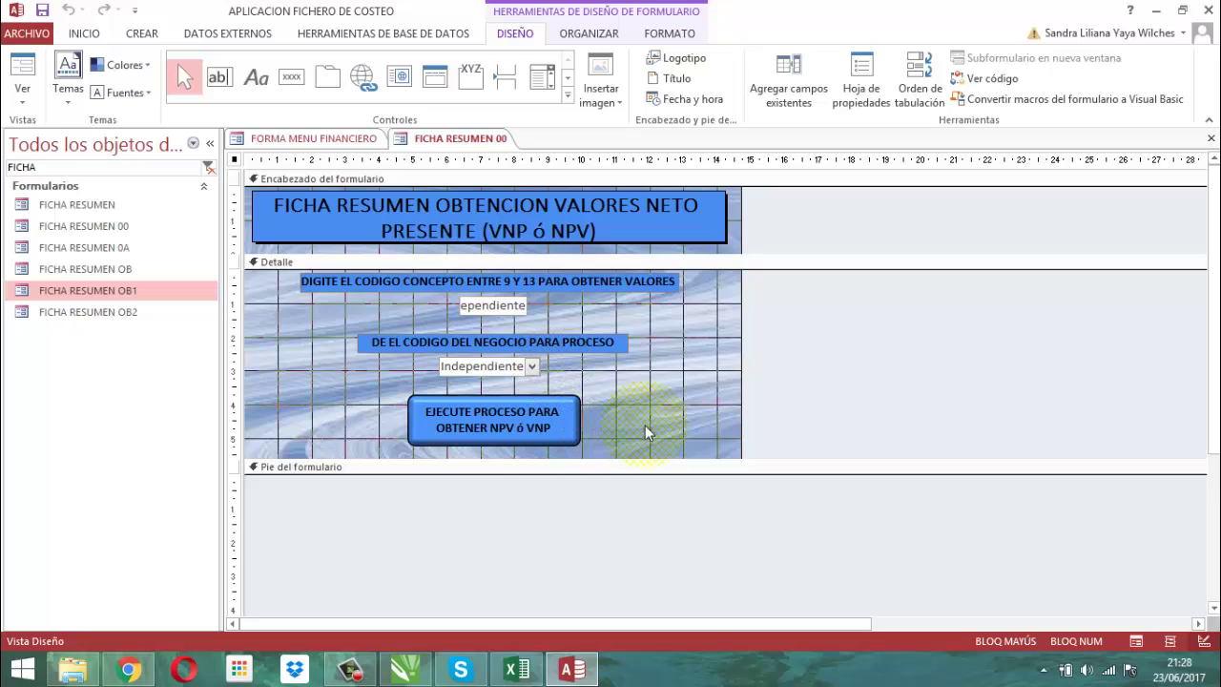